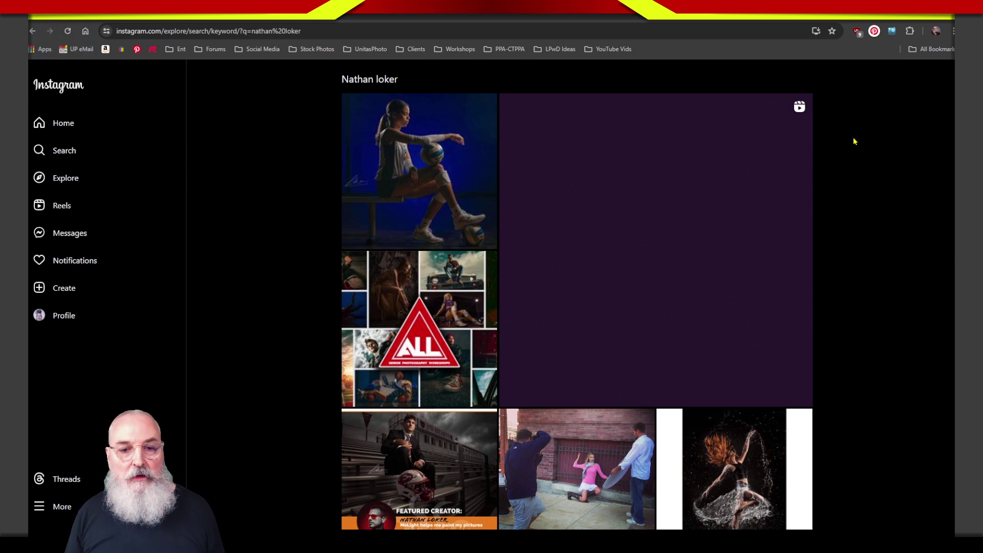
Scroll the search results and open the softball senior portrait post
scroll(865, 169, "down", 10)
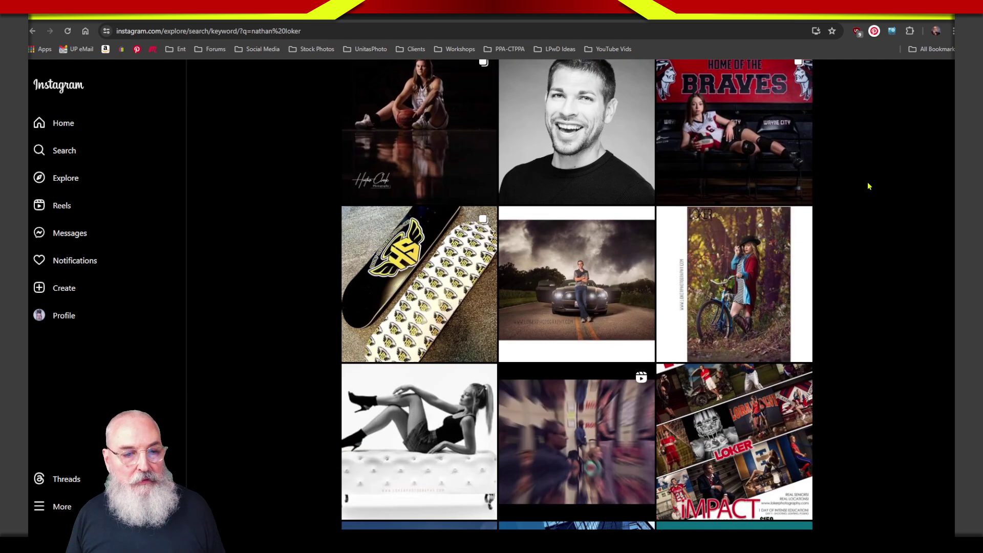
scroll(886, 128, "up", 1)
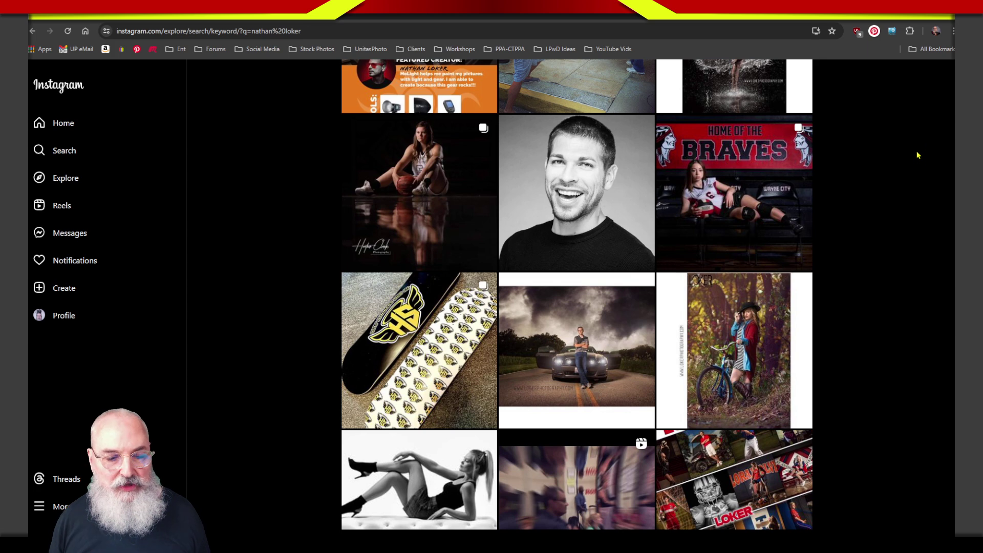
scroll(917, 155, "down", 6)
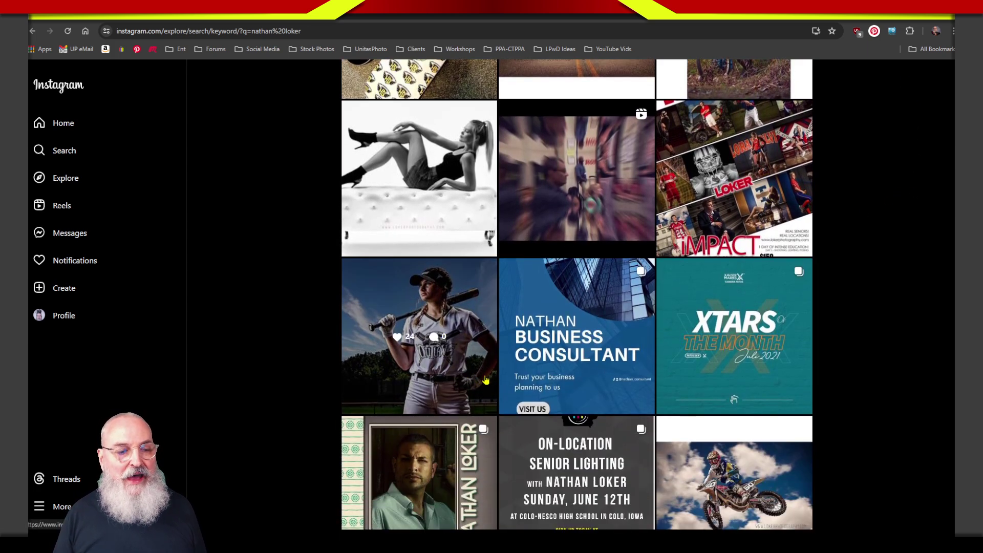
left_click(469, 368)
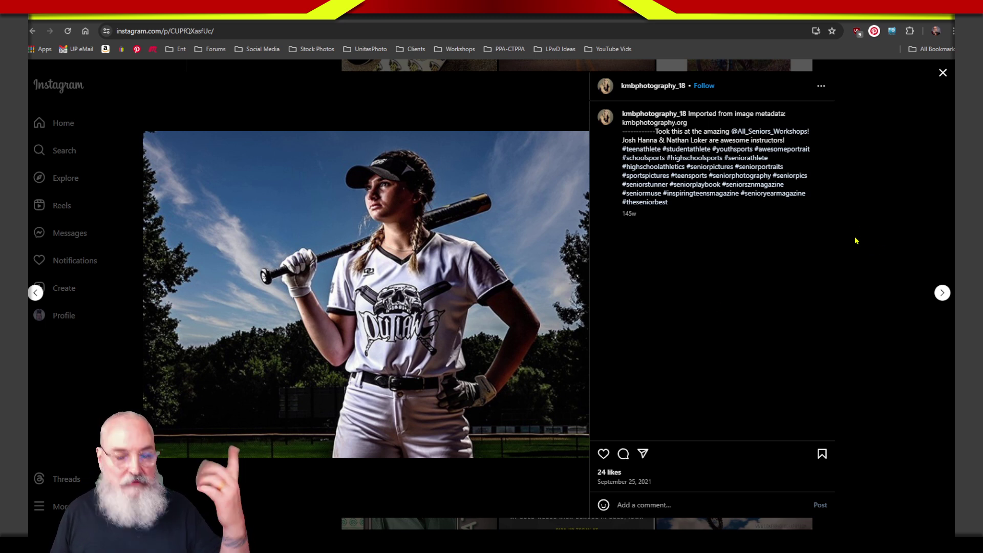
Step forward through the next three posts in the post viewer
left_click(942, 292)
left_click(943, 292)
left_click(942, 293)
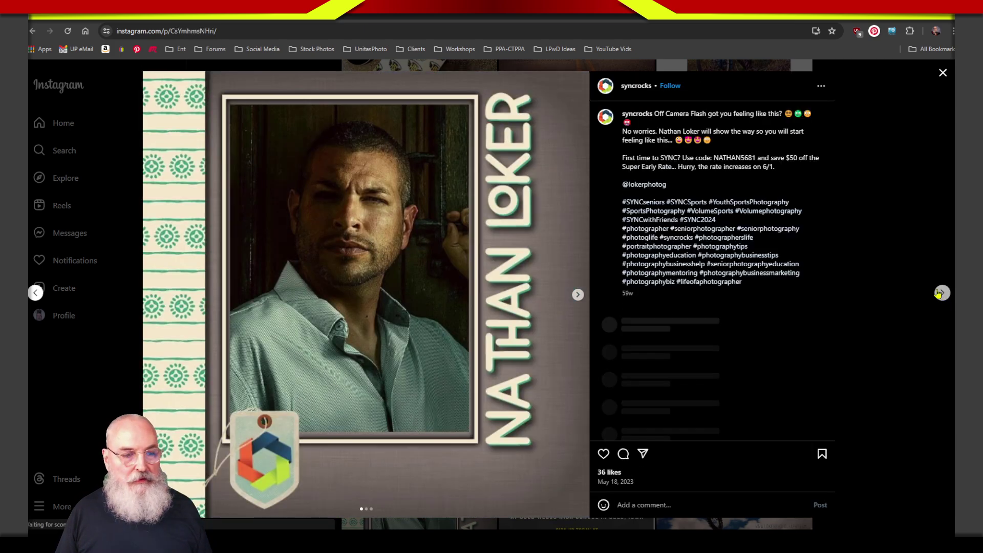
Return to the results and open the football senior portrait post
left_click(920, 305)
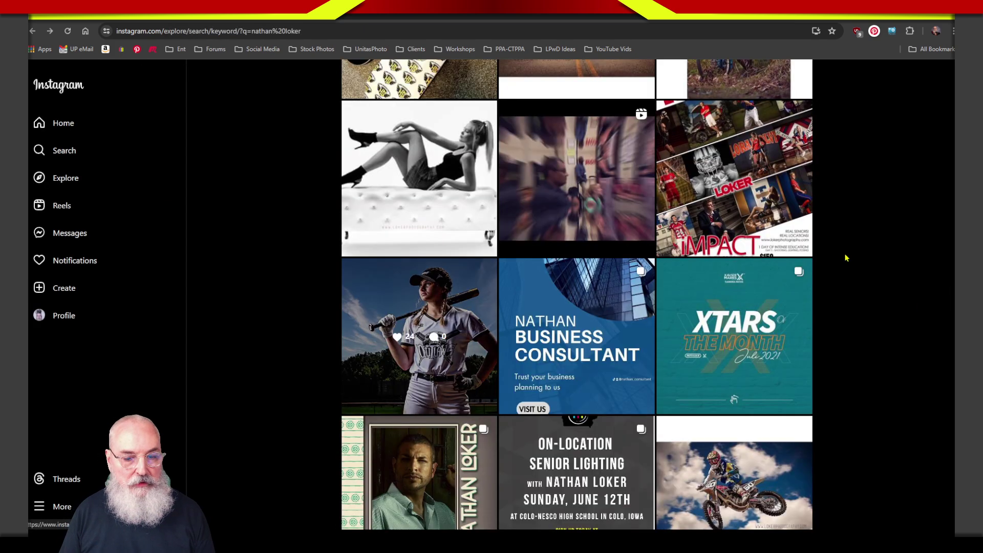
scroll(850, 307, "down", 8)
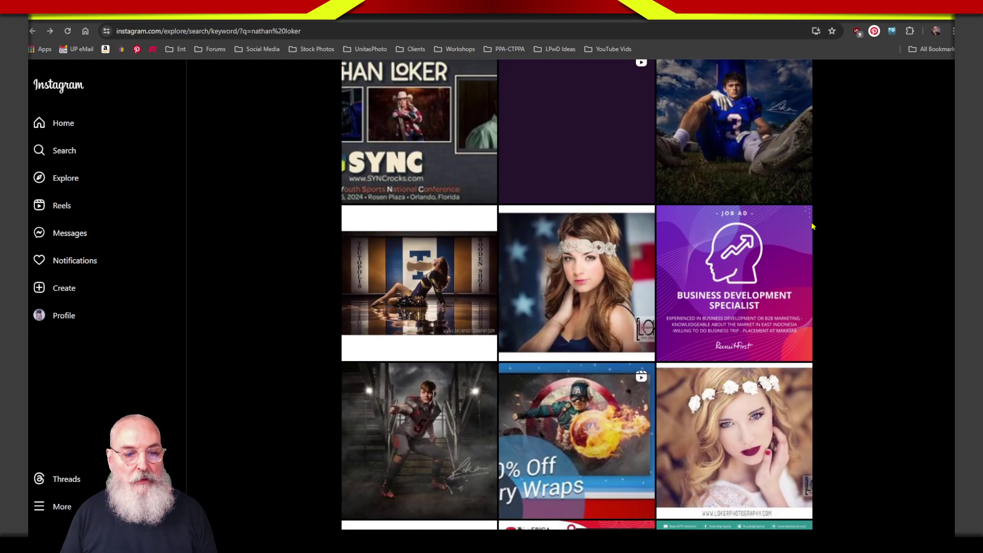
left_click(737, 133)
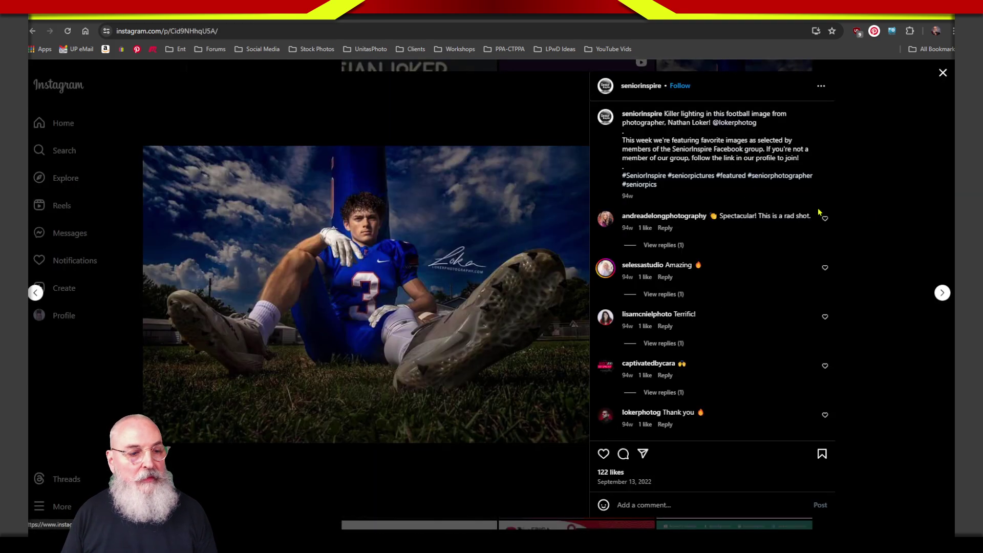
Close the football post, scroll the results grid to the footer, then scroll back up
left_click(908, 217)
scroll(886, 231, "down", 8)
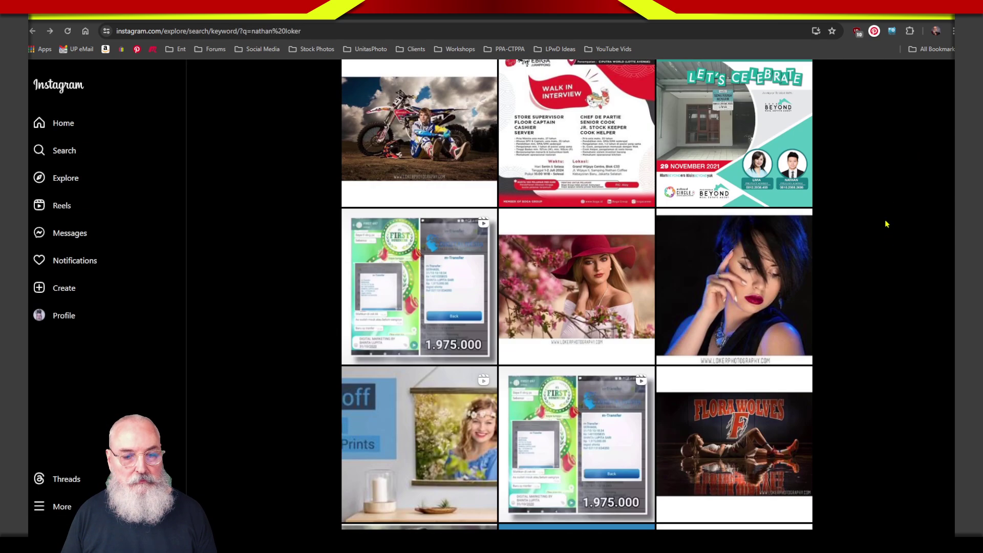
scroll(889, 236, "down", 6)
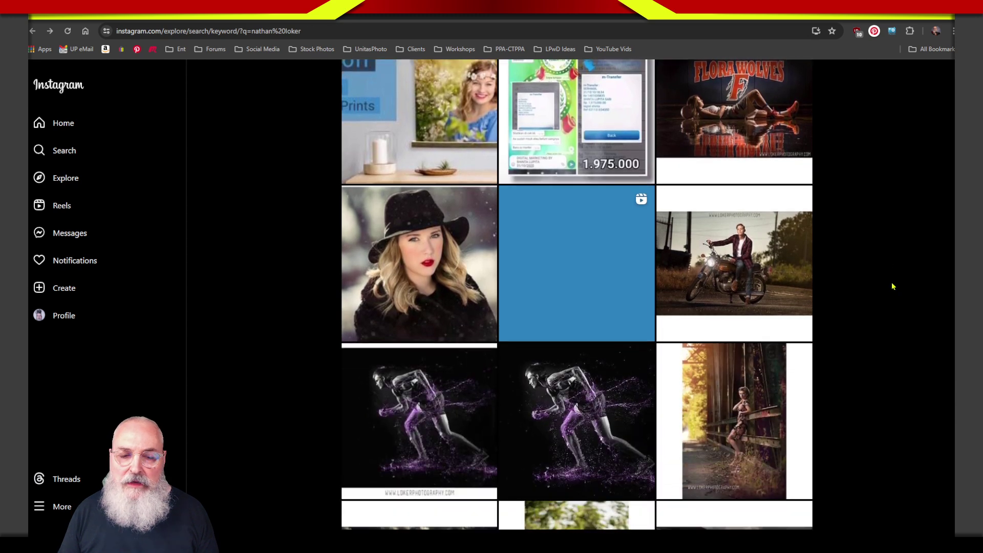
scroll(881, 256, "down", 7)
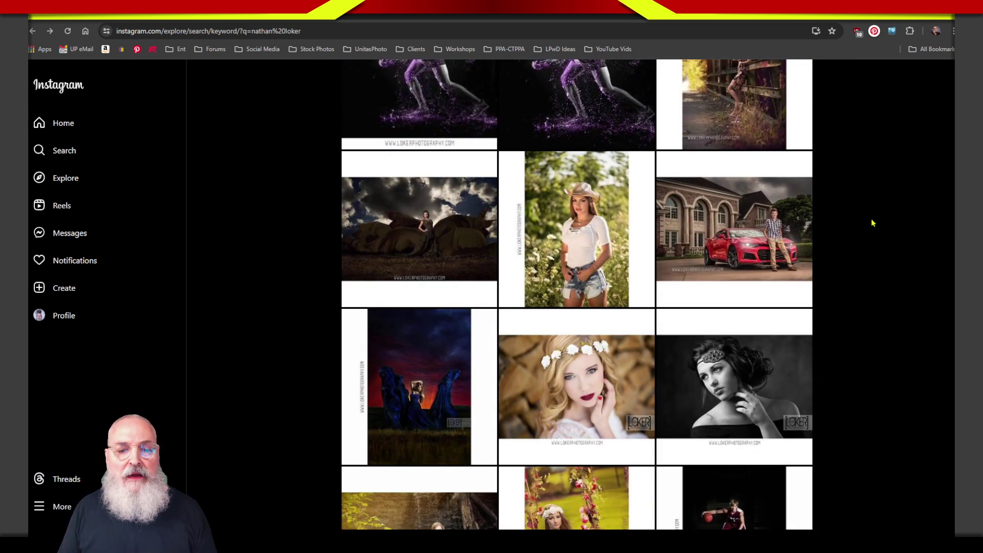
scroll(876, 225, "down", 5)
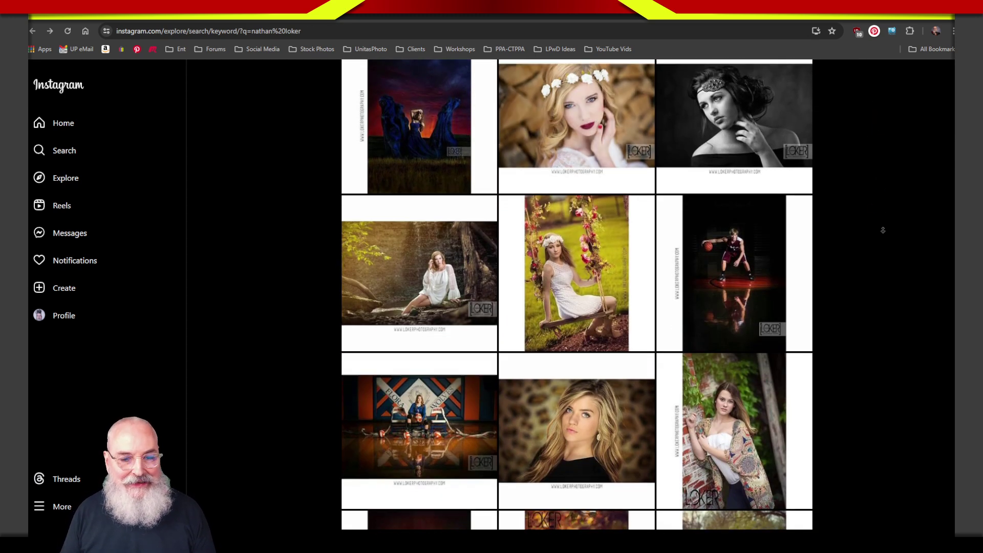
scroll(880, 233, "down", 4)
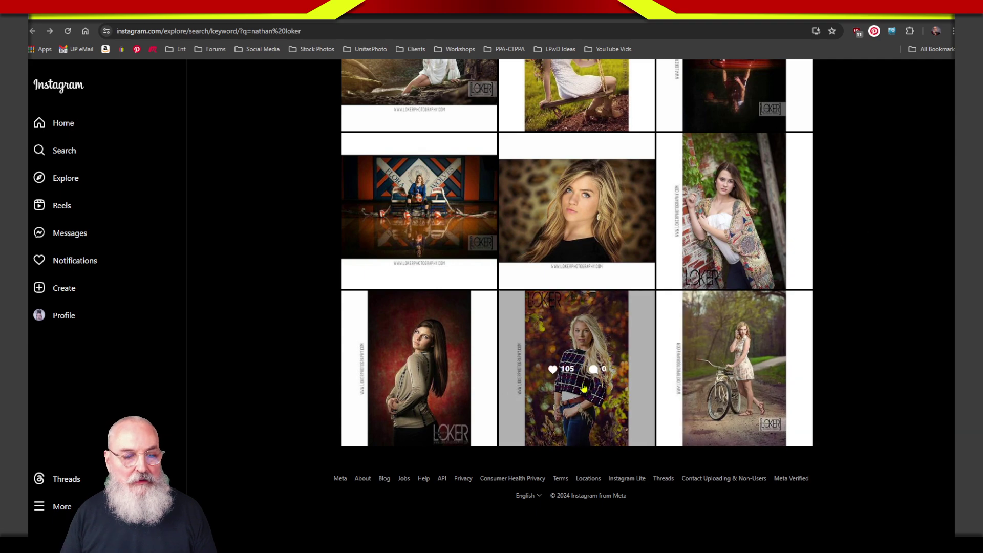
scroll(878, 324, "down", 10)
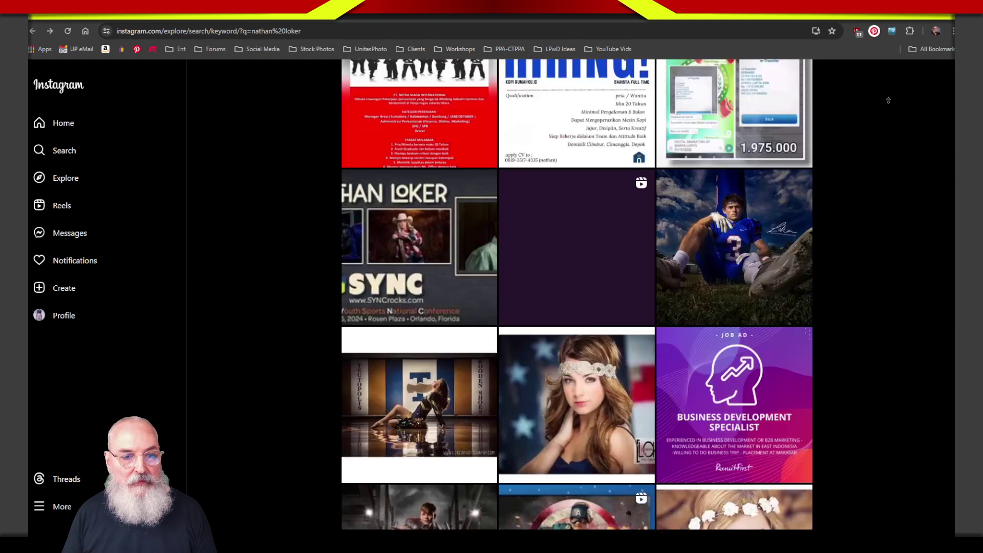
scroll(889, 279, "up", 15)
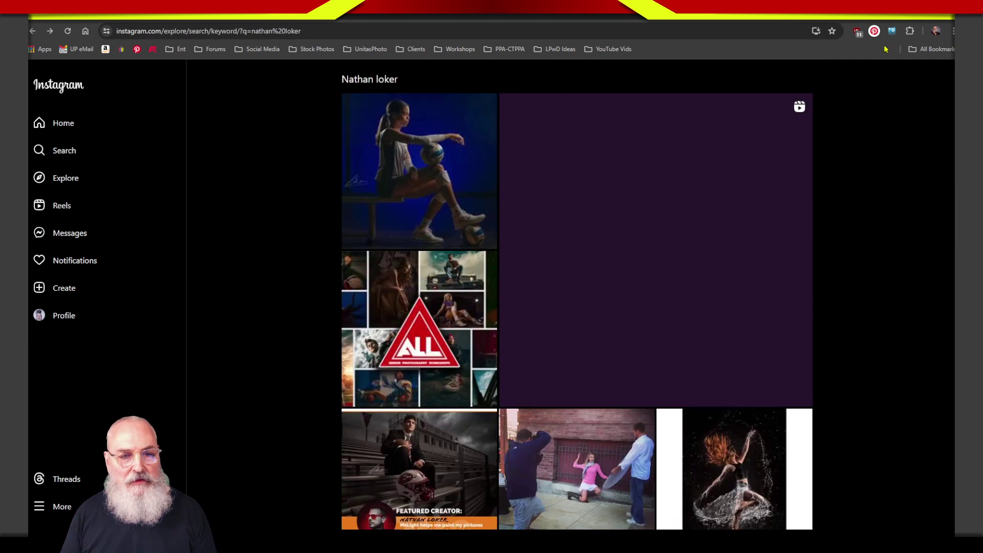
Open the volleyball player post, then close it to return to the results grid
left_click(467, 193)
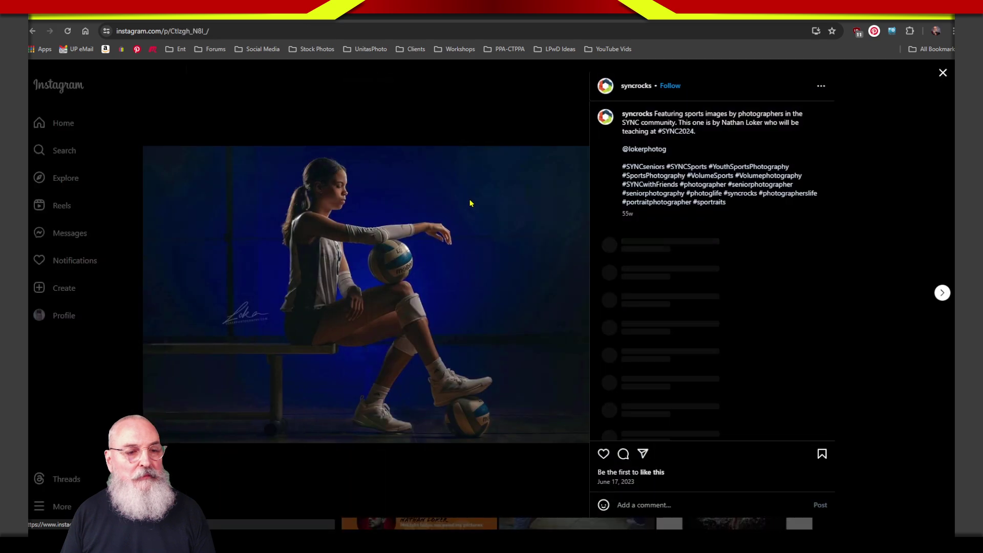
left_click(913, 254)
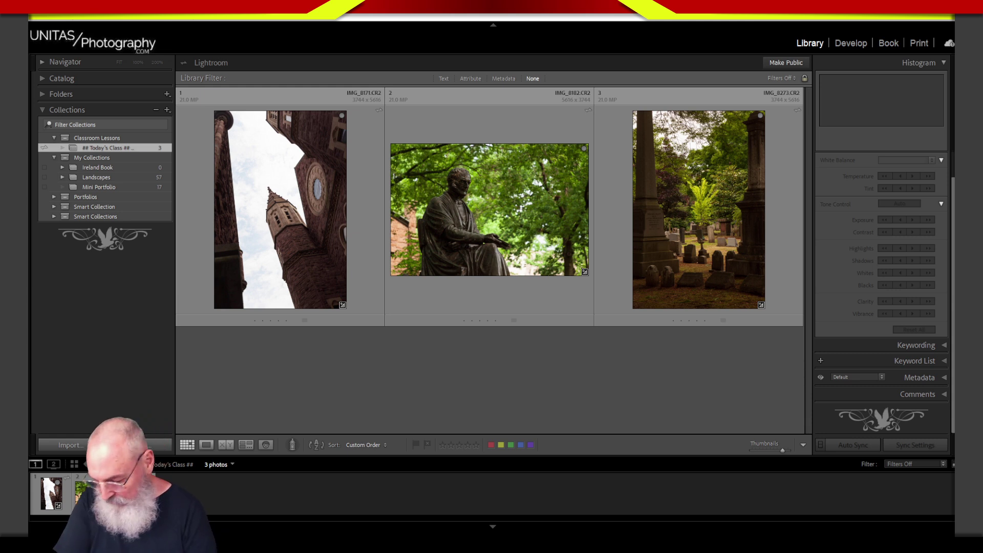
Select church tower photo IMG_8171.CR2, view it in Loupe, and move to Develop
left_click(376, 215)
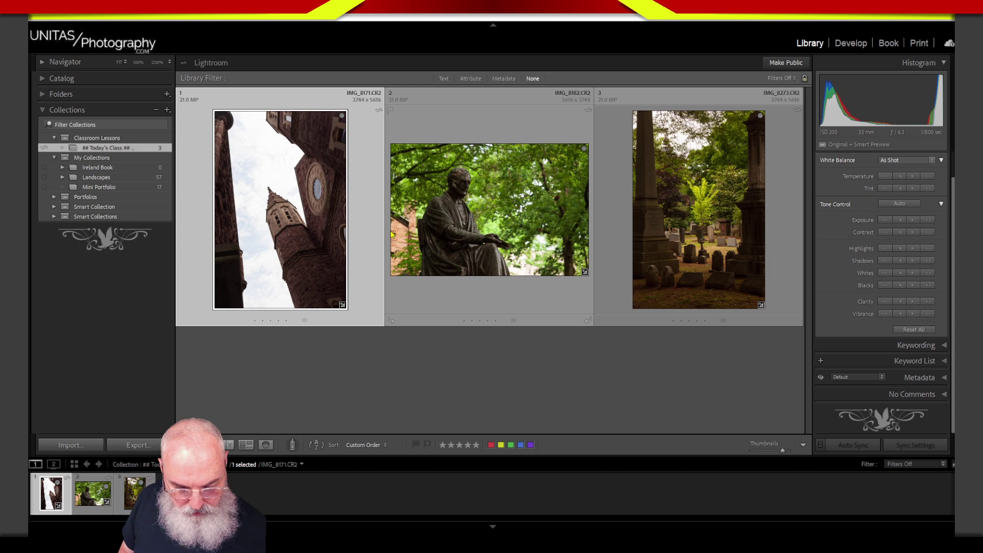
key("e")
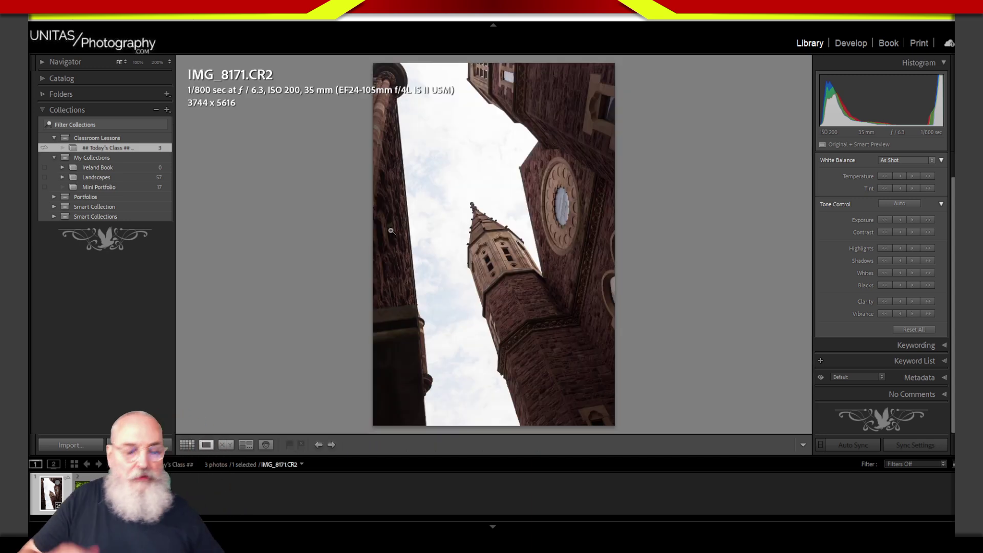
key("d")
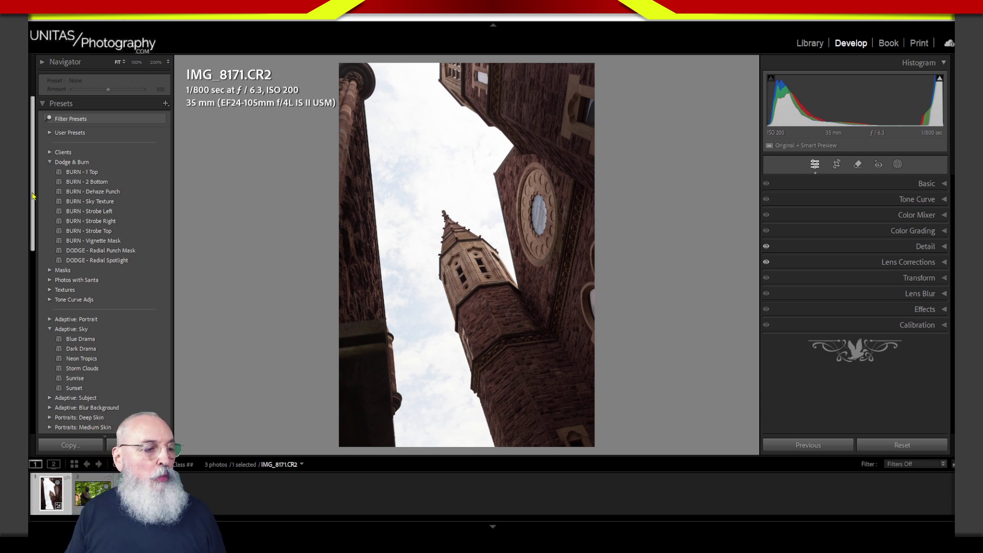
left_click_drag(33, 196, 29, 265)
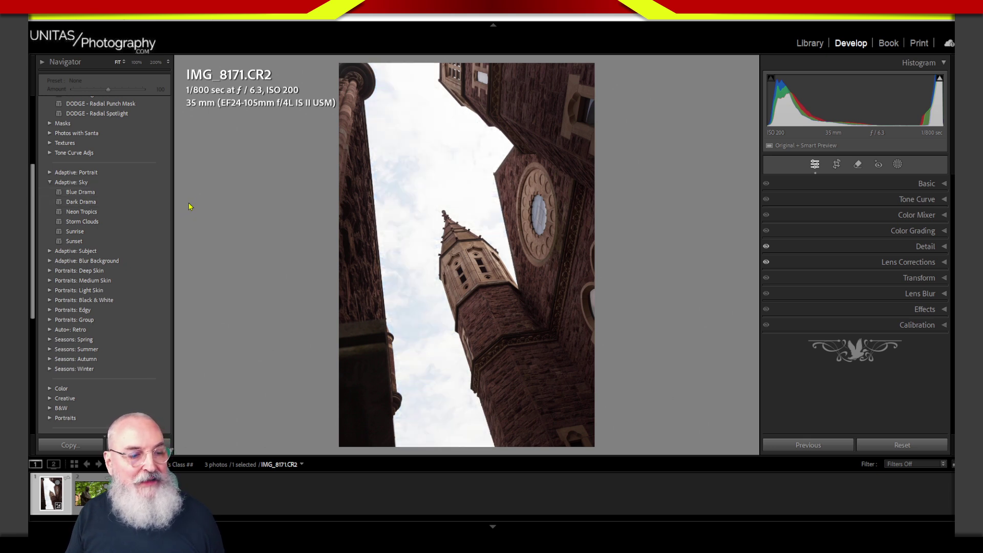
Apply the Adaptive: Sky Dark Drama preset and inspect the sky edges at 100% zoom
left_click(148, 206)
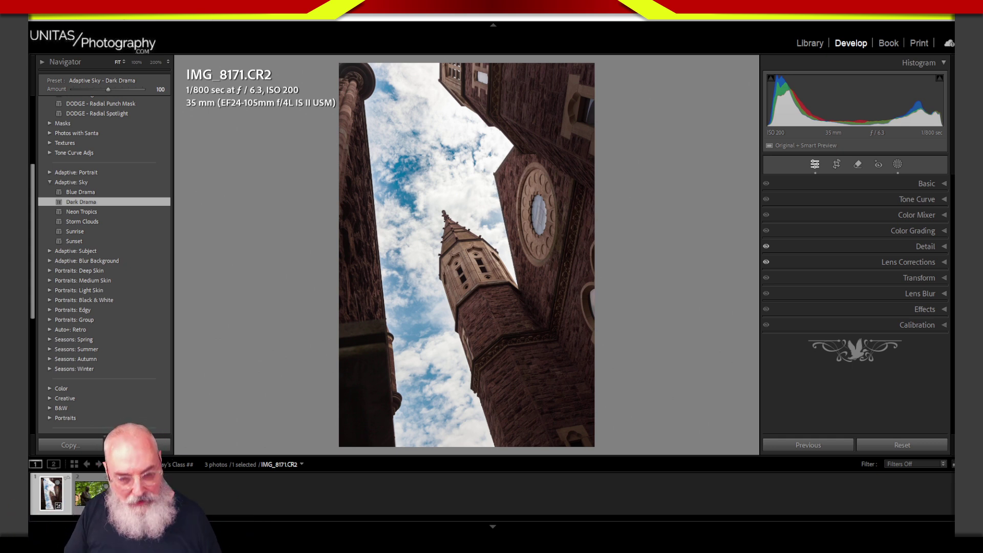
left_click(500, 272)
left_click_drag(454, 259, 593, 255)
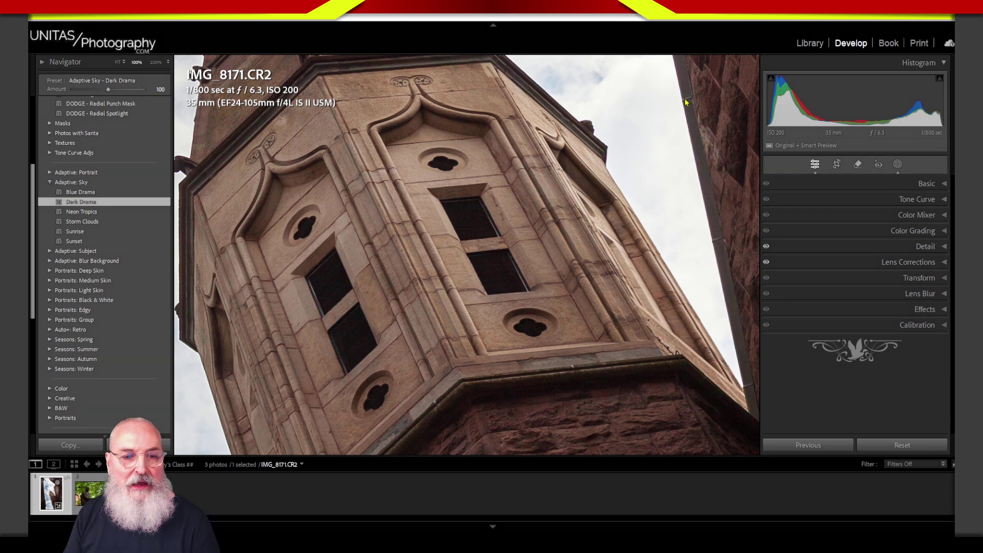
mouse_move(685, 101)
left_mouse_down()
mouse_move(642, 150)
mouse_move(654, 106)
left_mouse_up()
left_click_drag(639, 143, 691, 140)
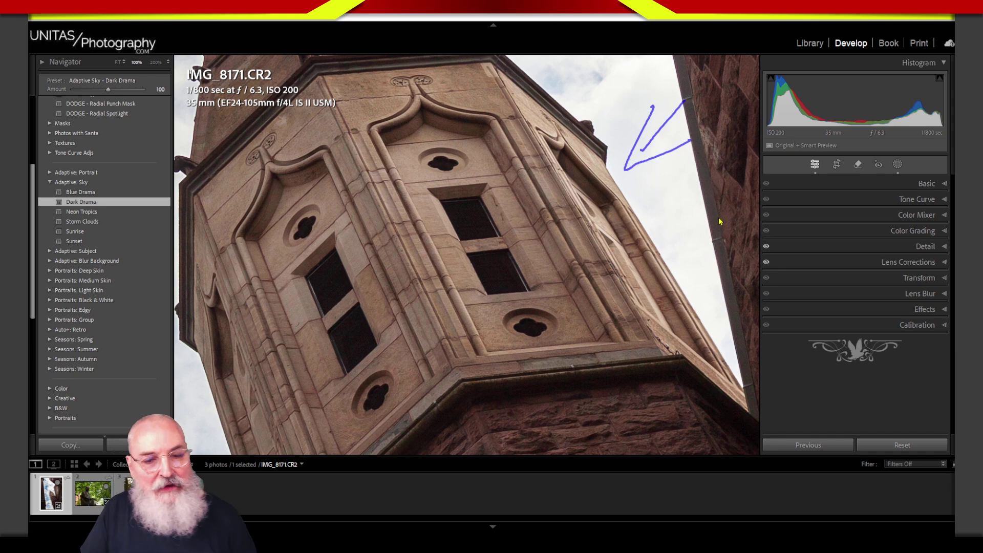
key("Escape")
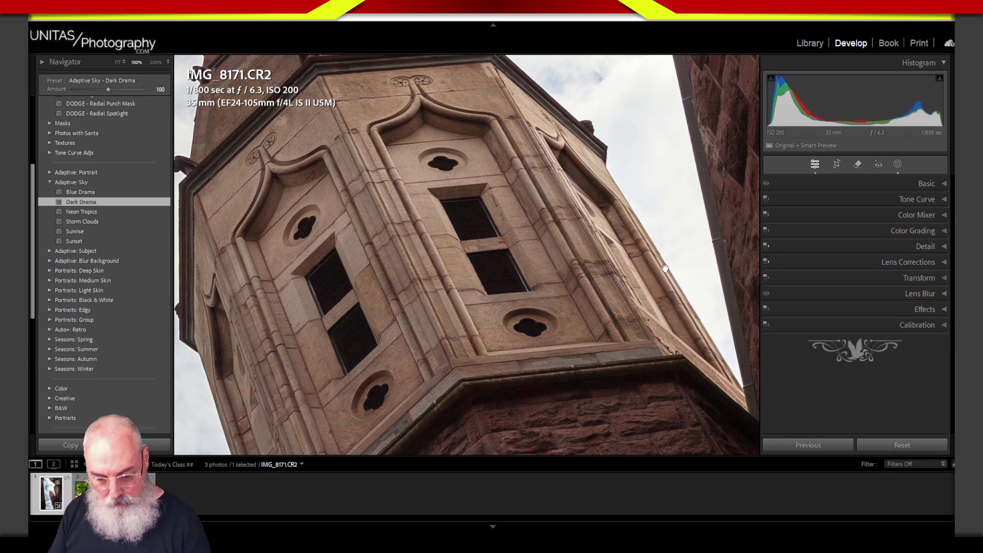
Return the church tower photo from 100% zoom to Fit view
left_click(659, 258)
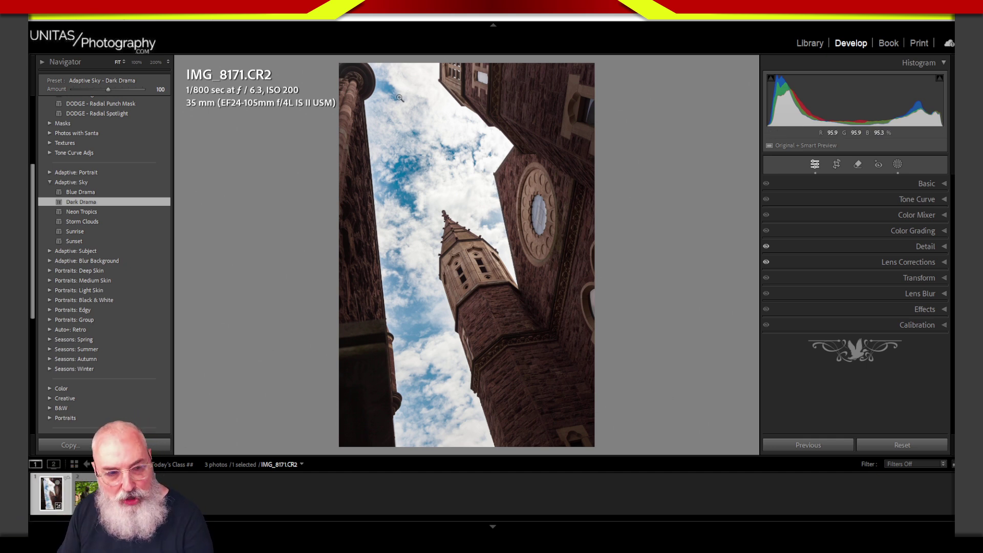
mouse_move(382, 132)
left_mouse_down()
mouse_move(497, 210)
mouse_move(438, 212)
left_mouse_up()
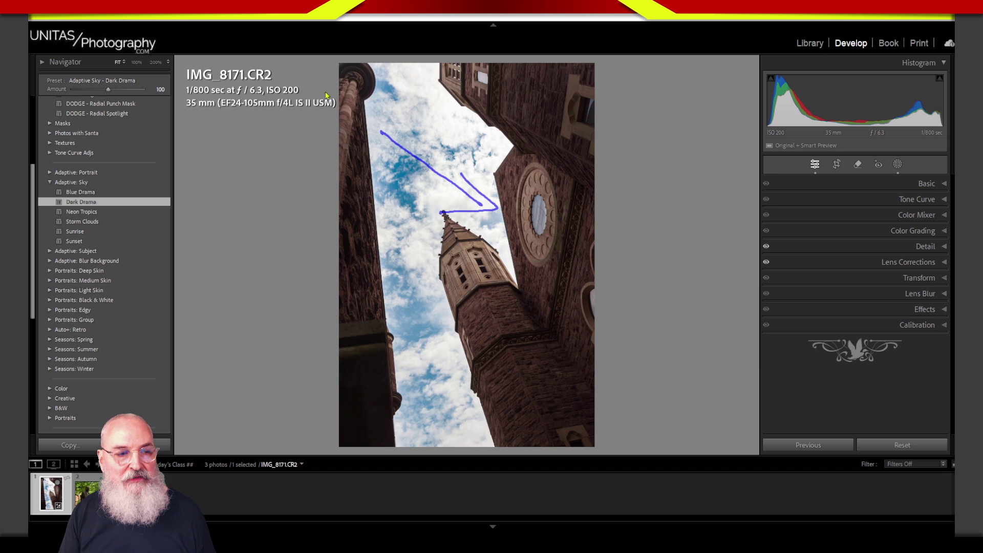
left_click_drag(315, 82, 307, 102)
left_click_drag(294, 32, 302, 100)
left_click_drag(233, 96, 280, 88)
left_click_drag(285, 125, 237, 189)
left_click_drag(305, 145, 309, 199)
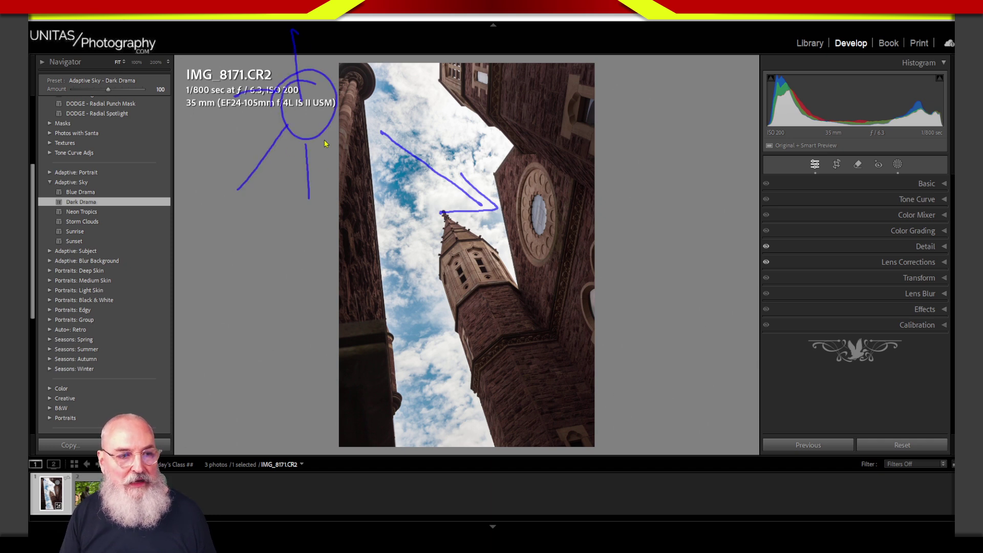
left_click_drag(329, 124, 365, 150)
left_click_drag(374, 50, 351, 87)
left_click_drag(326, 44, 306, 82)
left_click_drag(248, 41, 281, 77)
mouse_move(251, 116)
left_mouse_down()
mouse_move(239, 141)
mouse_move(289, 183)
left_mouse_up()
left_click_drag(322, 139, 338, 170)
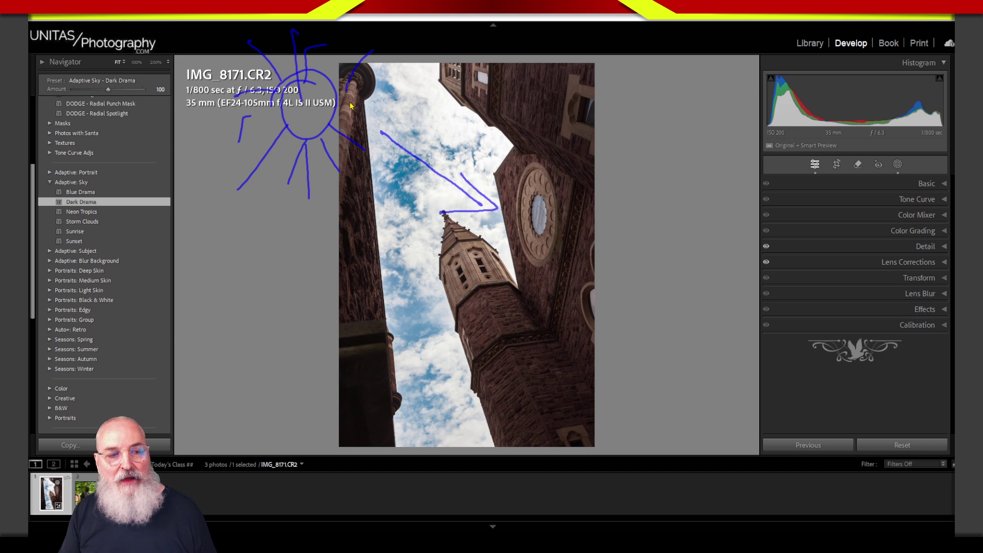
mouse_move(367, 128)
left_mouse_down()
mouse_move(385, 315)
mouse_move(364, 95)
mouse_move(395, 374)
mouse_move(388, 287)
mouse_move(399, 344)
left_mouse_up()
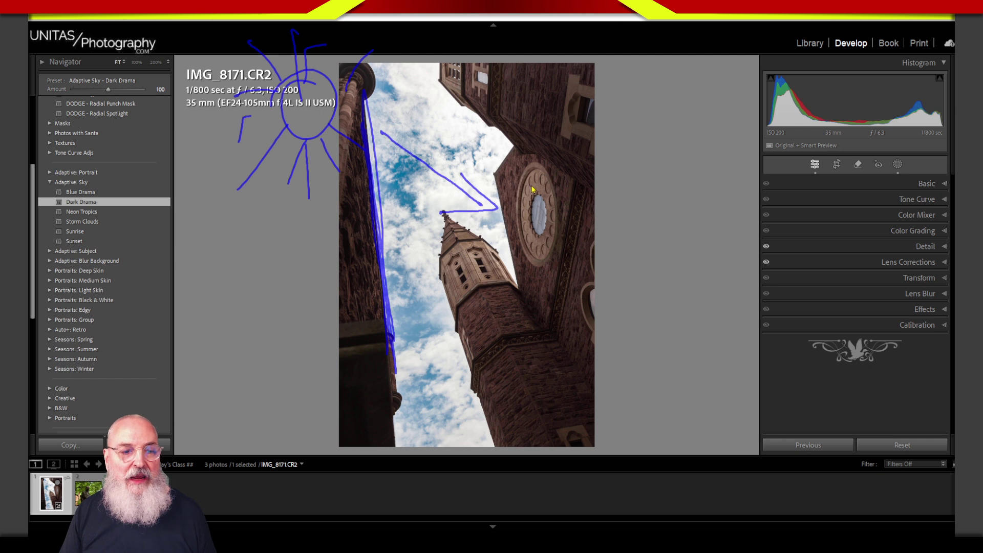
mouse_move(534, 174)
left_mouse_down()
mouse_move(562, 267)
mouse_move(561, 177)
mouse_move(508, 284)
left_mouse_up()
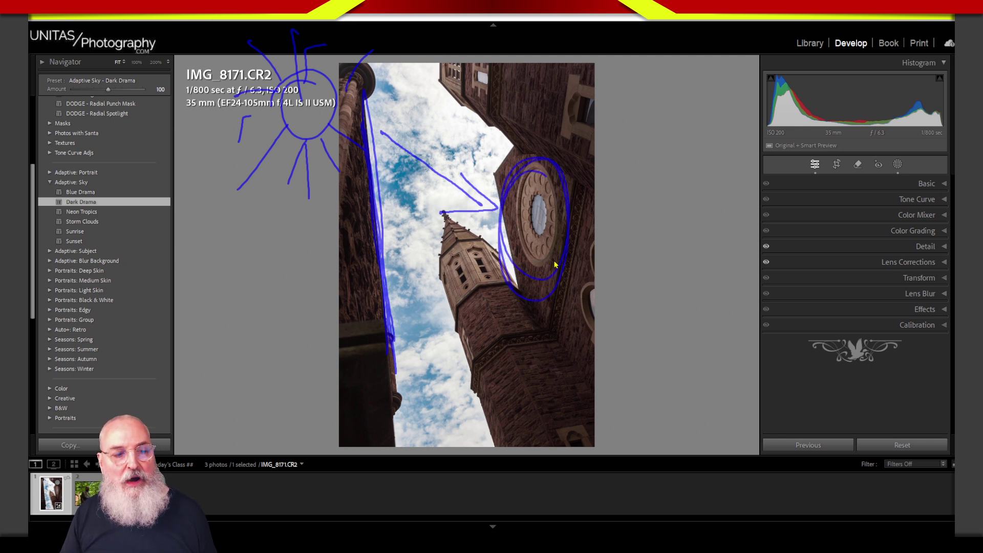
left_click_drag(440, 245, 482, 346)
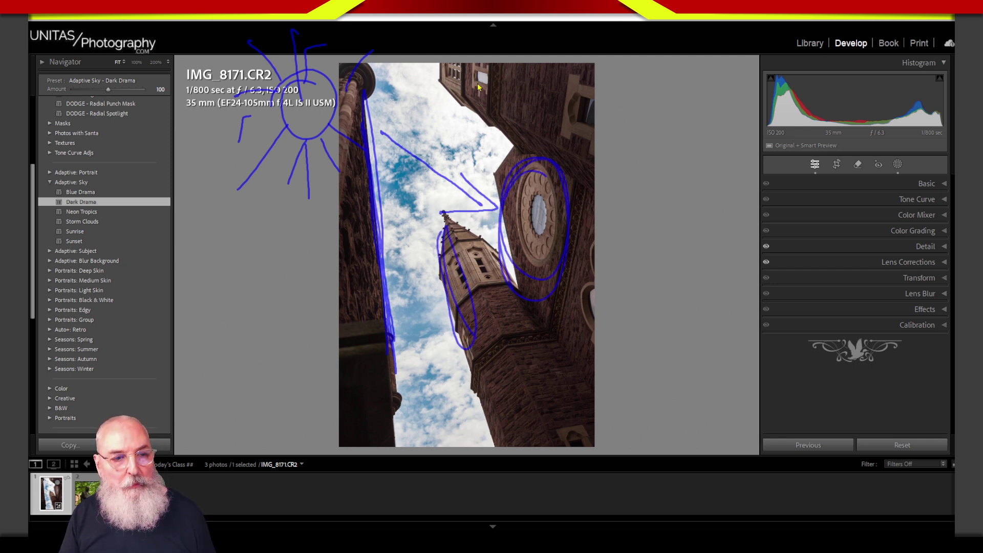
mouse_move(478, 87)
left_mouse_down()
mouse_move(461, 82)
mouse_move(476, 110)
left_mouse_up()
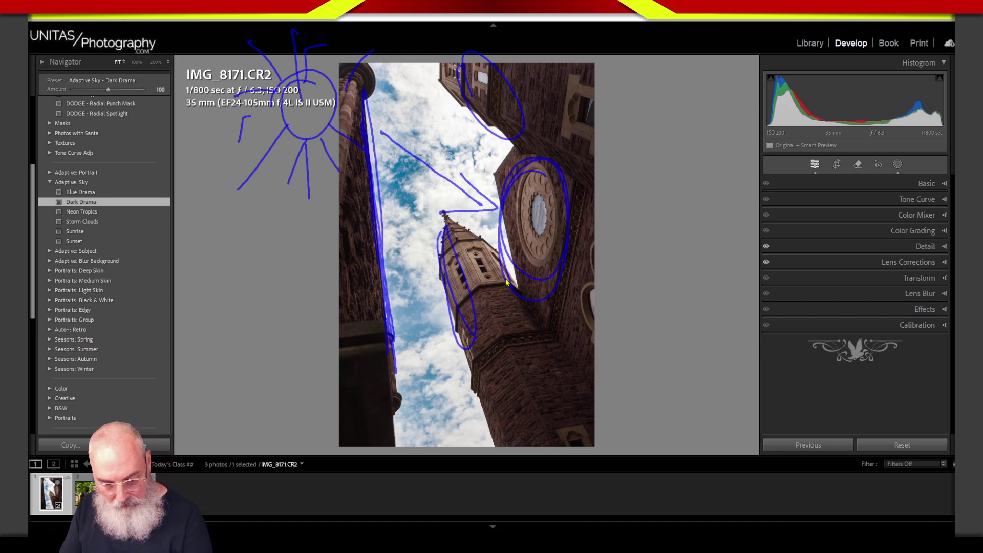
key("Escape")
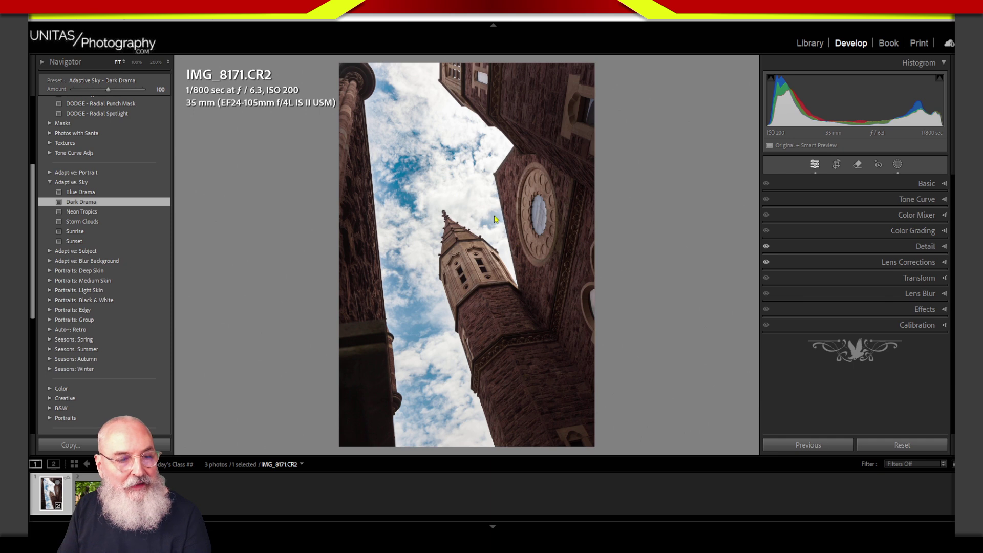
mouse_move(688, 89)
left_mouse_down()
mouse_move(671, 128)
mouse_move(694, 146)
mouse_move(704, 139)
mouse_move(654, 139)
mouse_move(484, 273)
mouse_move(543, 254)
left_mouse_up()
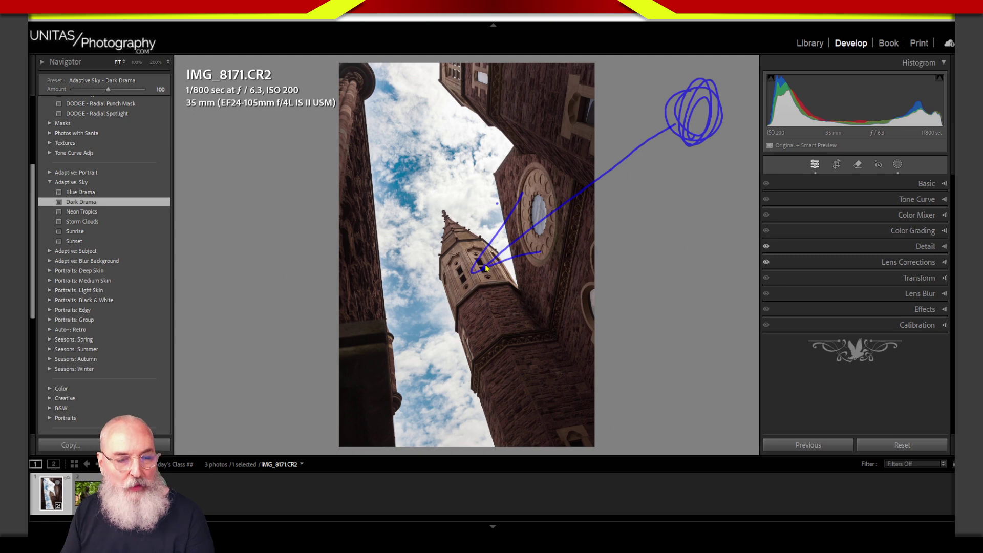
left_click_drag(481, 240, 516, 273)
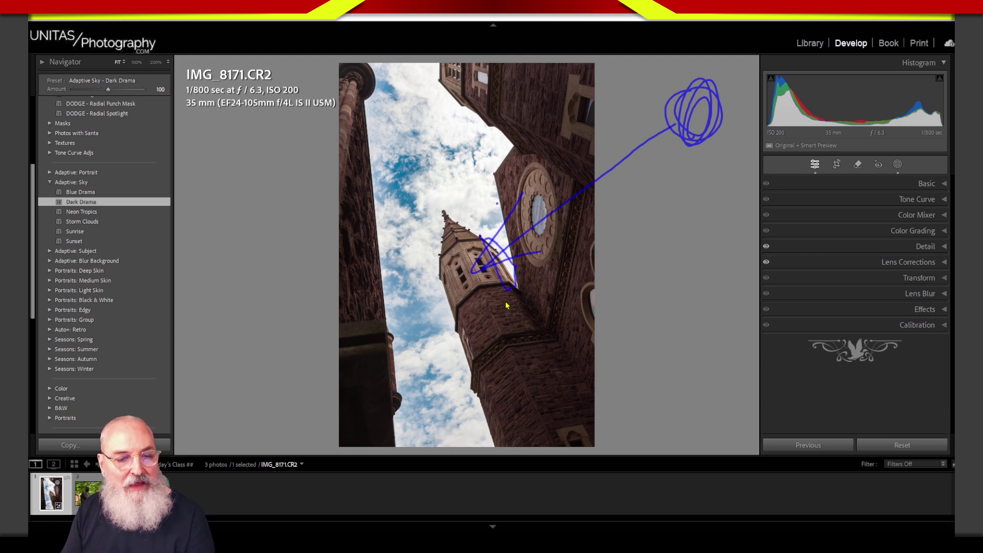
left_click(500, 267)
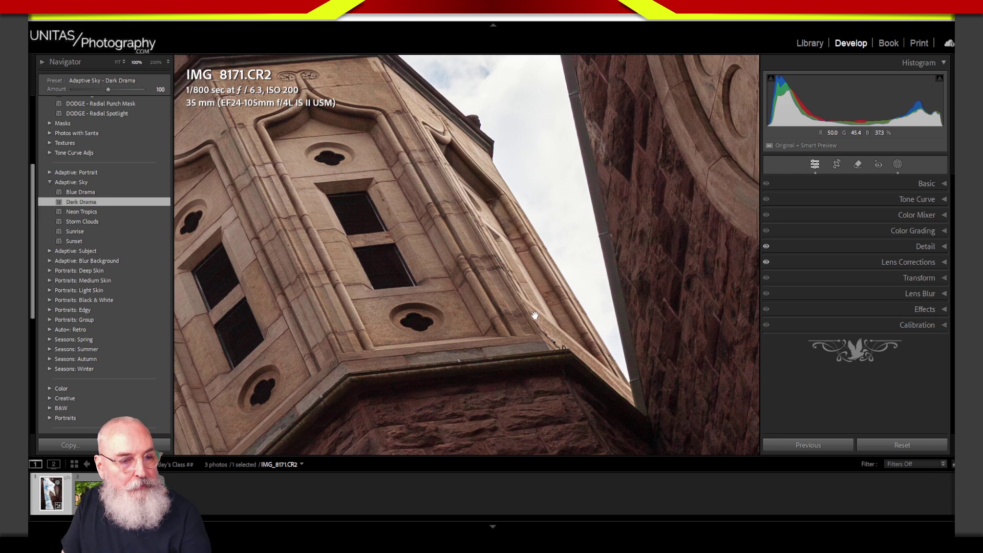
left_click_drag(501, 318, 639, 345)
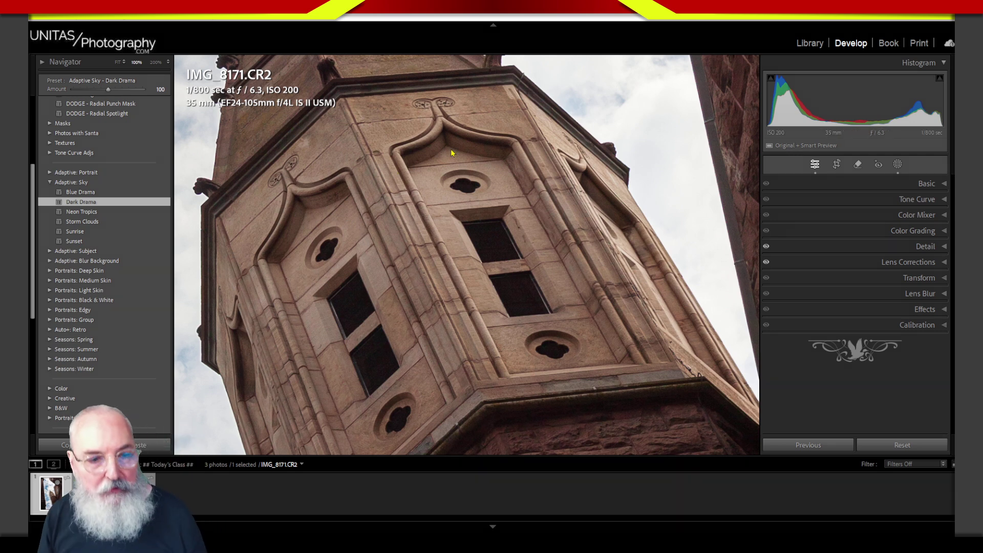
left_click_drag(617, 96, 623, 125)
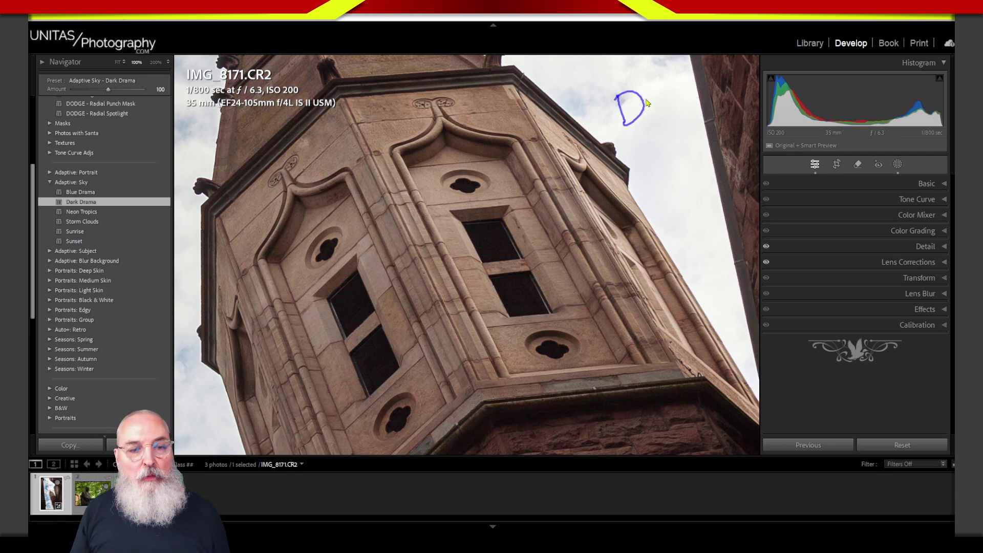
mouse_move(651, 88)
left_mouse_down()
mouse_move(657, 123)
mouse_move(675, 118)
mouse_move(622, 215)
left_mouse_up()
left_click_drag(644, 174, 682, 249)
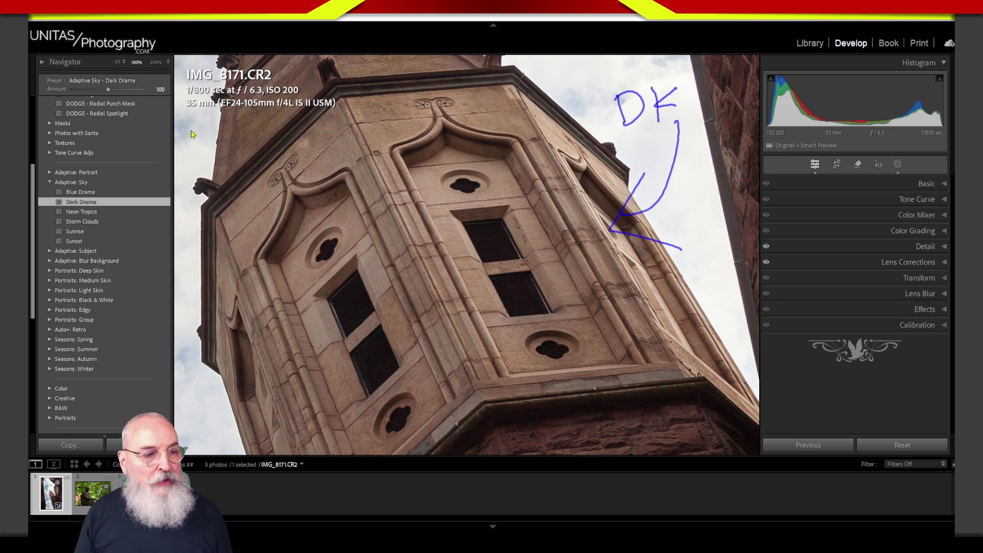
left_click_drag(190, 126, 216, 167)
left_click(208, 129)
mouse_move(236, 134)
left_mouse_down()
mouse_move(246, 171)
mouse_move(227, 154)
left_mouse_up()
left_click_drag(257, 103, 275, 136)
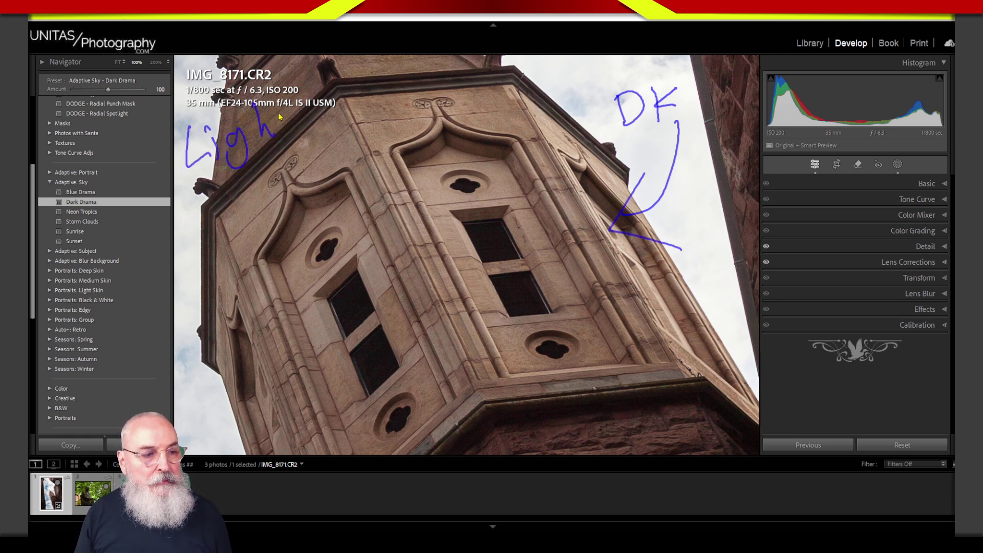
left_click_drag(295, 82, 297, 128)
left_click_drag(282, 104, 303, 96)
mouse_move(204, 251)
left_mouse_down()
mouse_move(226, 306)
mouse_move(333, 302)
left_mouse_up()
mouse_move(292, 261)
left_mouse_down()
mouse_move(312, 278)
mouse_move(251, 415)
left_mouse_up()
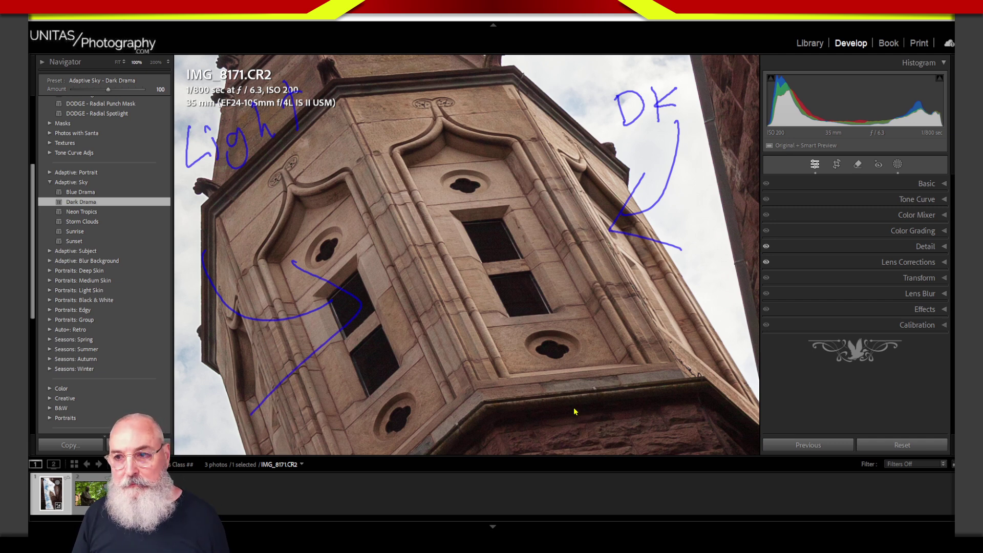
key("Escape")
left_click(560, 296)
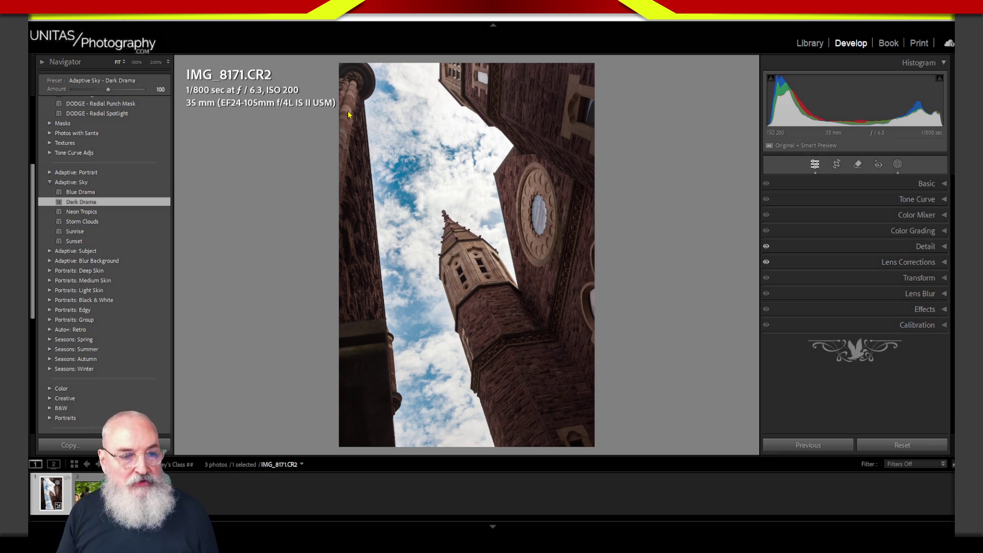
mouse_move(362, 95)
left_mouse_down()
mouse_move(401, 341)
mouse_move(311, 442)
left_mouse_up()
mouse_move(365, 76)
left_mouse_down()
mouse_move(276, 215)
mouse_move(269, 241)
mouse_move(289, 434)
left_mouse_up()
left_click_drag(365, 137, 391, 401)
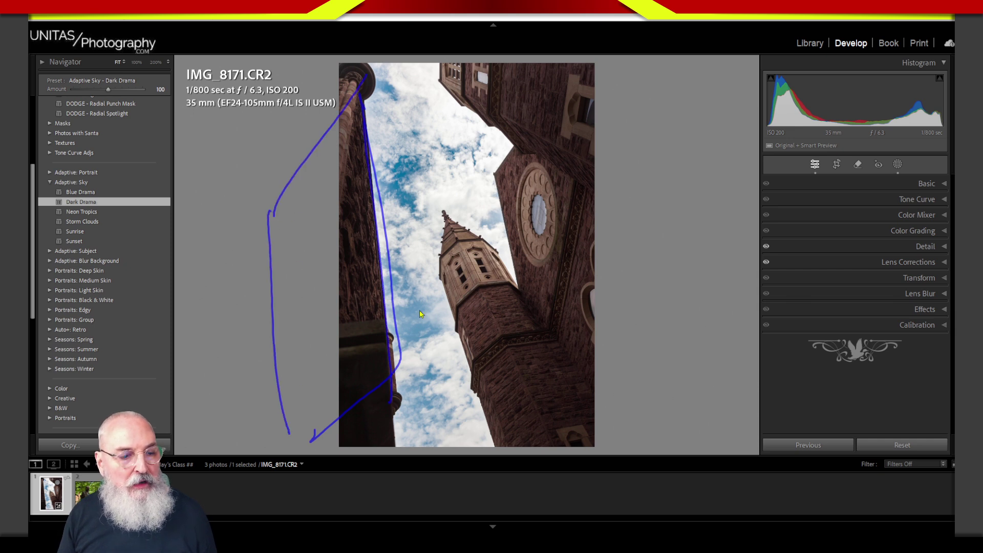
mouse_move(379, 190)
left_mouse_down()
mouse_move(570, 327)
mouse_move(541, 357)
mouse_move(525, 356)
left_mouse_up()
mouse_move(631, 344)
left_mouse_down()
mouse_move(607, 360)
mouse_move(678, 394)
left_mouse_up()
mouse_move(699, 365)
left_mouse_down()
mouse_move(701, 383)
mouse_move(718, 378)
mouse_move(736, 349)
mouse_move(783, 317)
left_mouse_up()
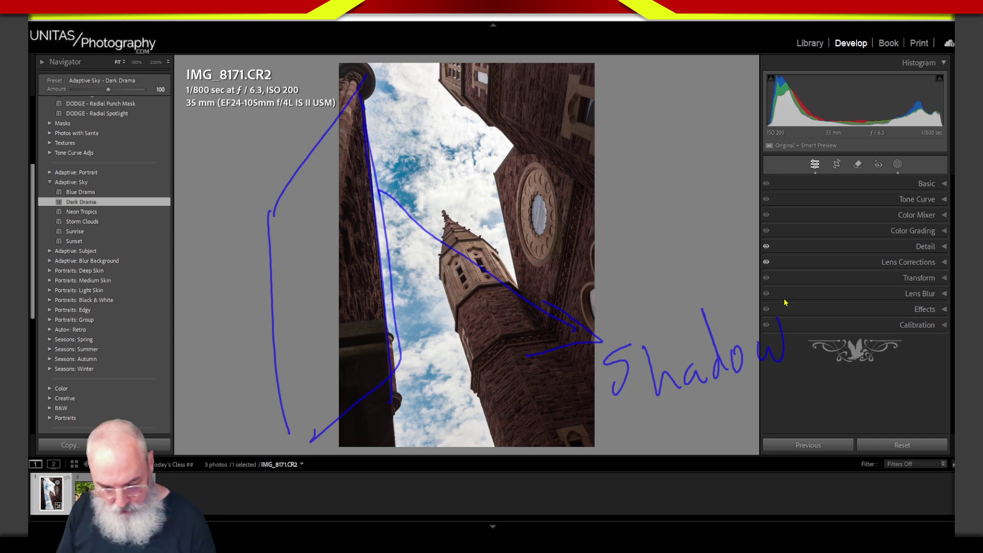
key("Escape")
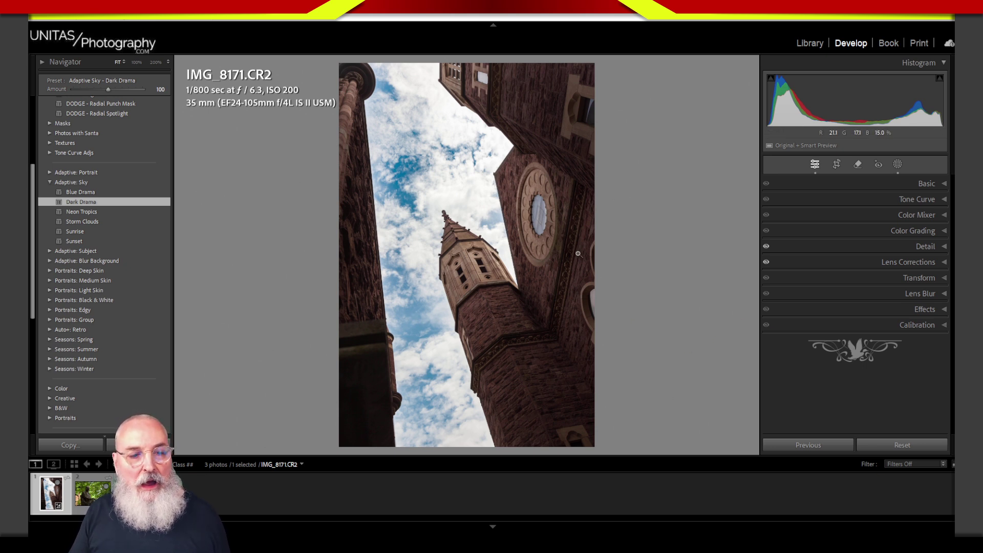
Lower Shadows to −29 in the Basic panel and mark the adjustment on screen
left_click(924, 184)
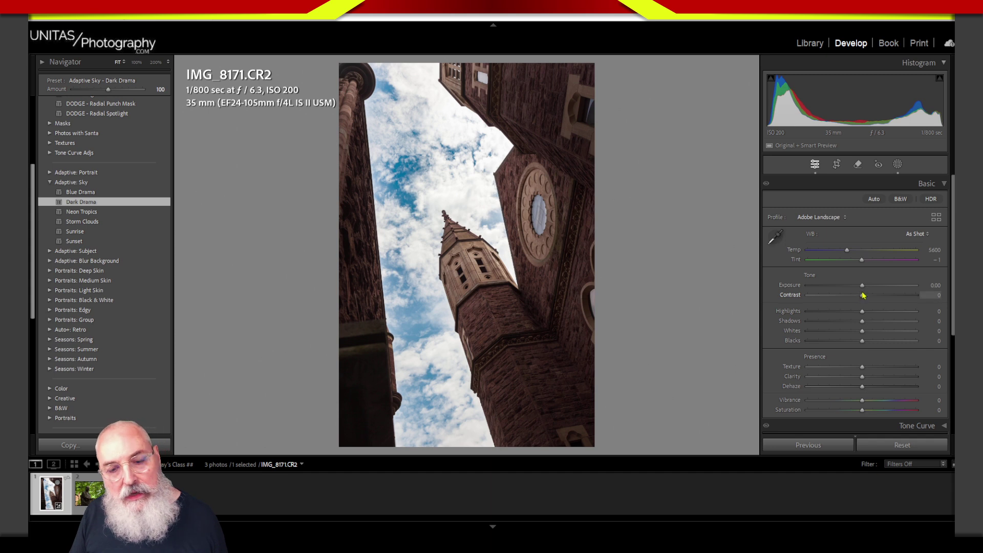
left_click_drag(863, 328, 846, 324)
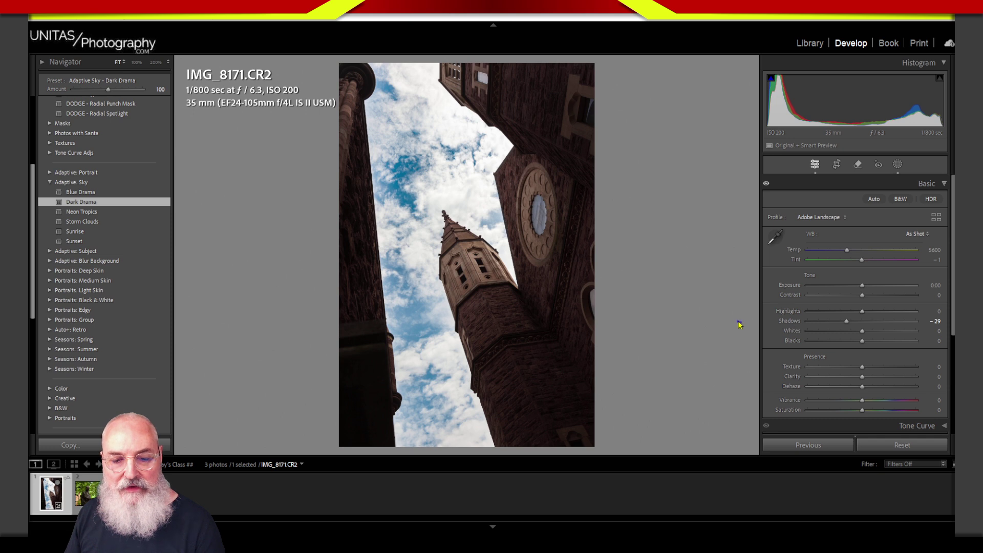
mouse_move(739, 324)
left_mouse_down()
mouse_move(764, 322)
mouse_move(766, 333)
mouse_move(814, 318)
mouse_move(759, 334)
left_mouse_up()
key("Escape")
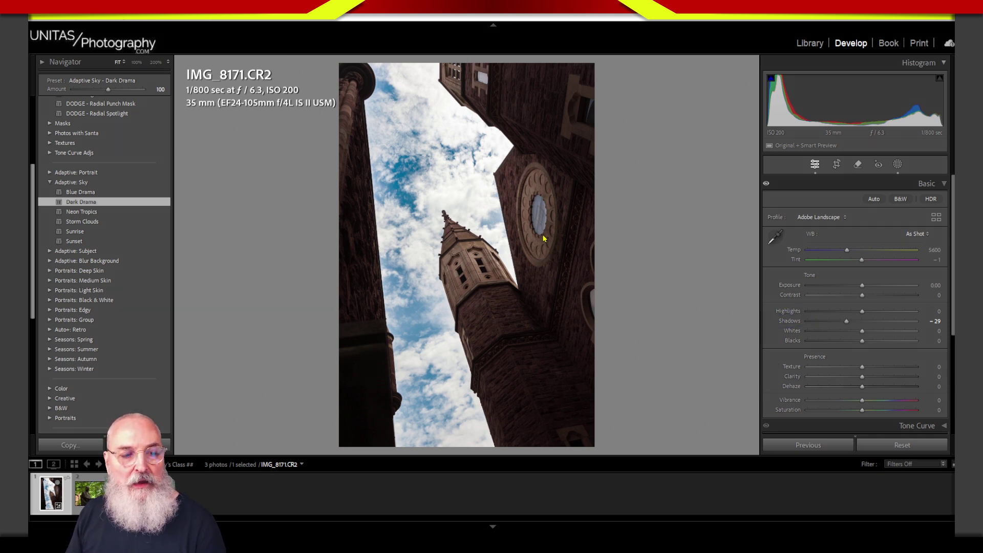
Circle the darkened sky above the spire, then clear the annotations
mouse_move(448, 121)
left_mouse_down()
mouse_move(416, 226)
mouse_move(464, 113)
left_mouse_up()
left_click_drag(415, 151, 486, 187)
left_click_drag(455, 148, 470, 135)
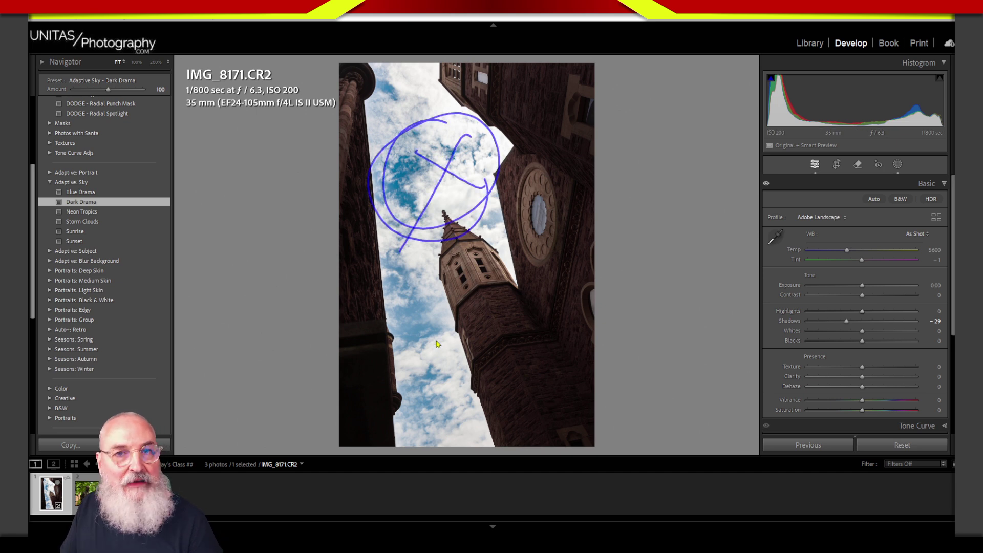
key("Escape")
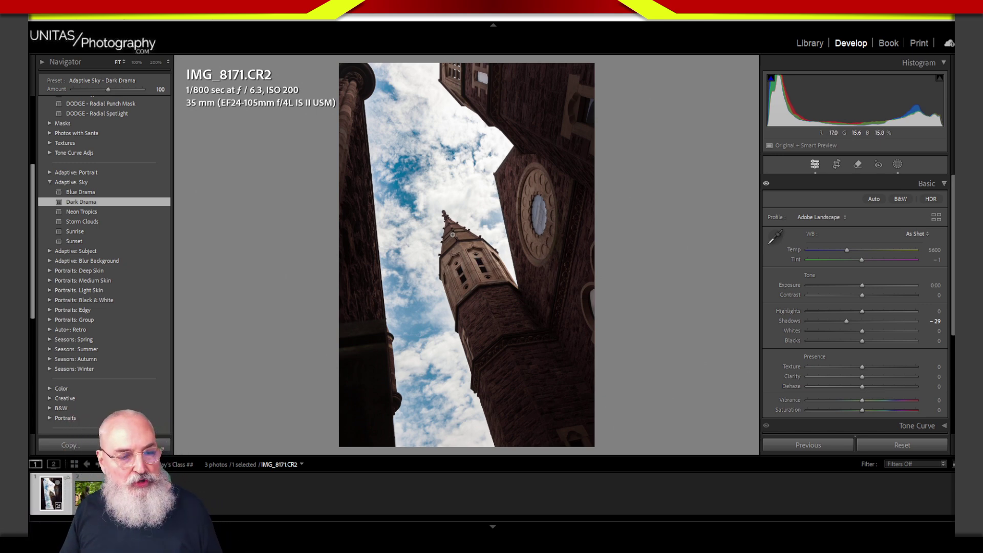
Send IMG_8171.CR2 from Lightroom into Photoshop with Edit In (Ctrl+E)
key("ctrl+e")
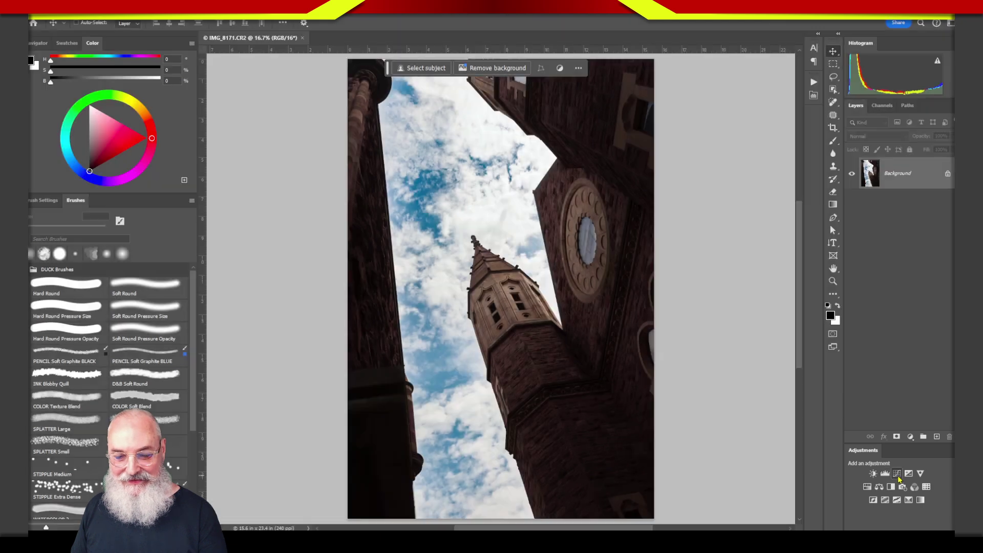
Add a Curves adjustment layer and experiment with midpoint and white-point curve adjustments
left_click(897, 474)
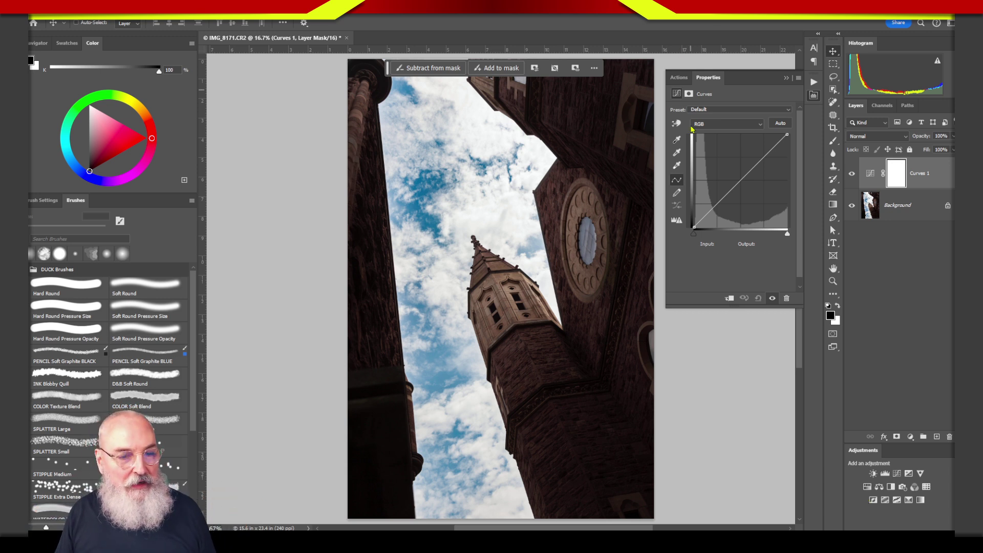
left_click(737, 184)
left_click_drag(737, 185, 827, 151)
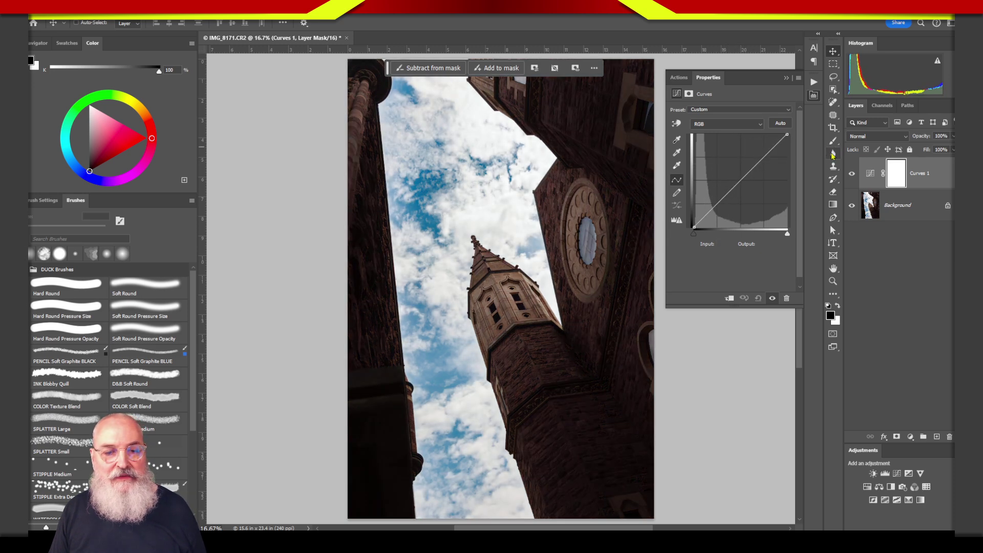
left_click(787, 134)
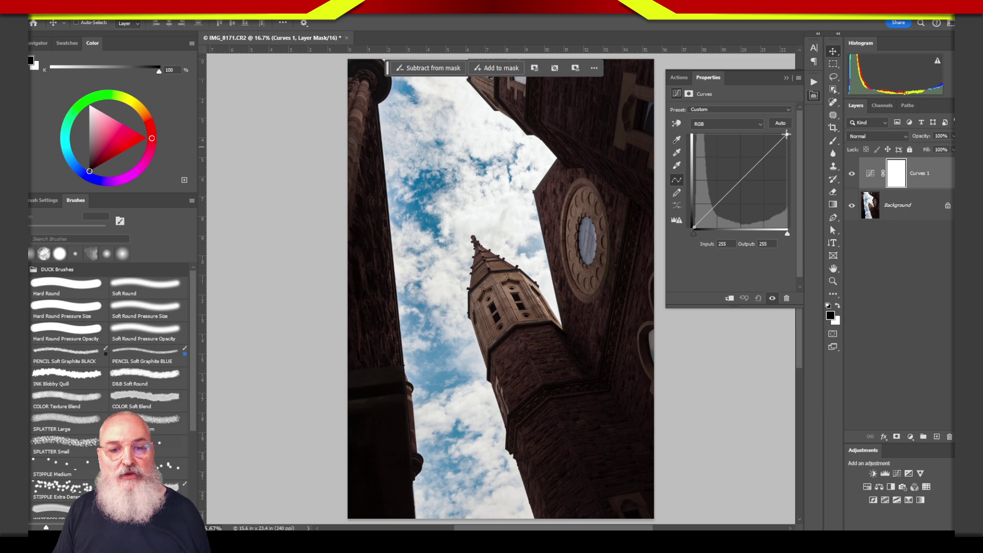
left_click_drag(787, 135, 734, 137)
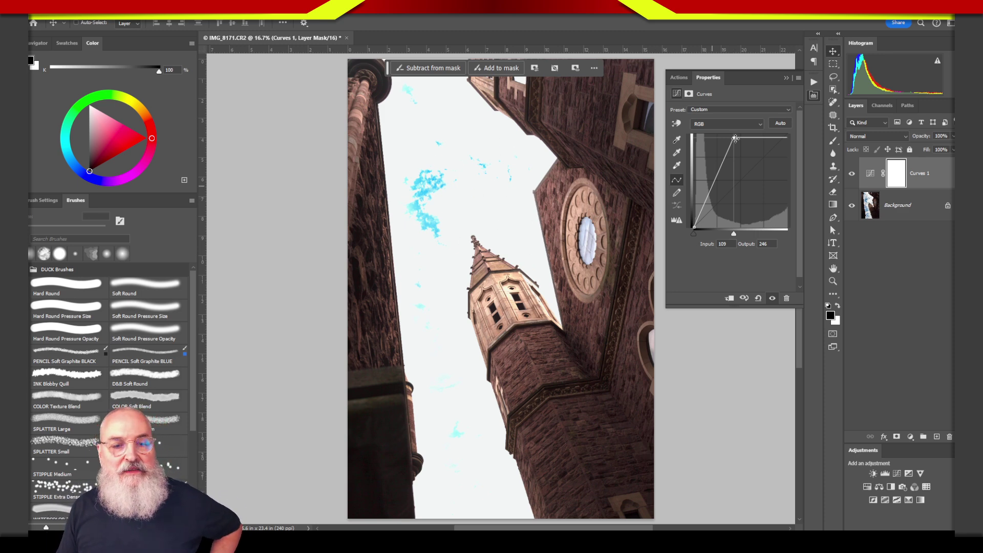
left_click_drag(733, 137, 791, 119)
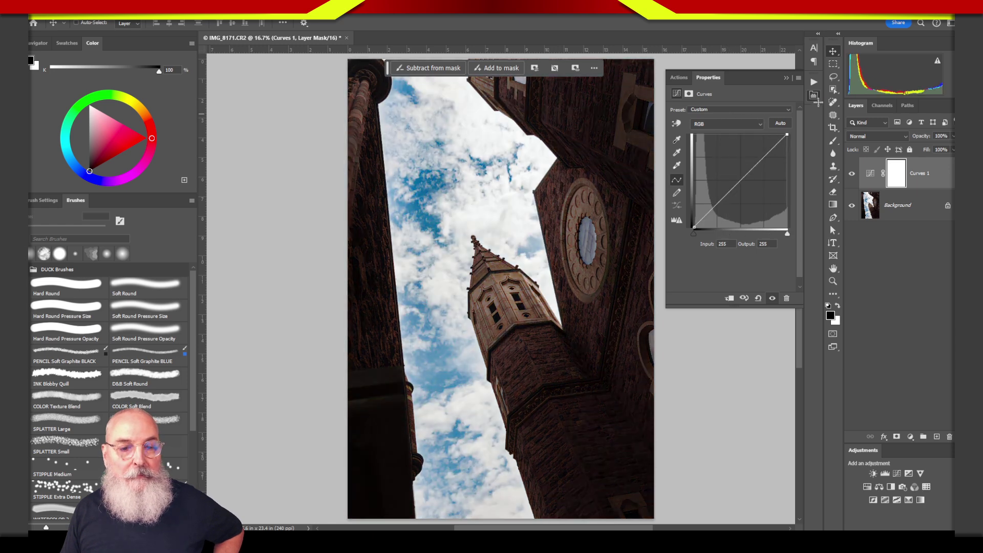
On Curves 1, lift a midtone point, add a slightly lowered shadow anchor, and pull the white point left
left_click_drag(747, 174, 730, 164)
left_click(709, 193)
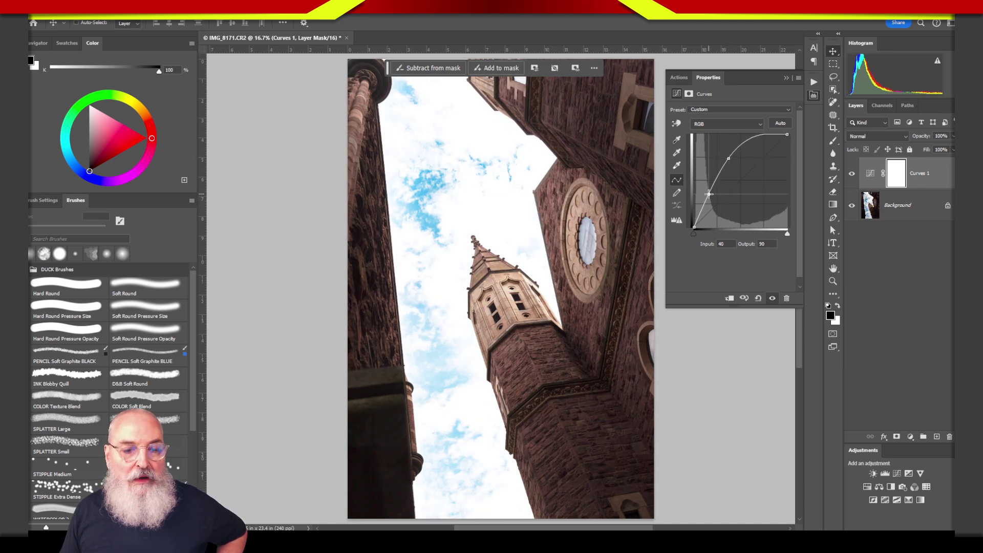
mouse_move(709, 194)
left_mouse_down()
mouse_move(716, 207)
mouse_move(711, 198)
left_mouse_up()
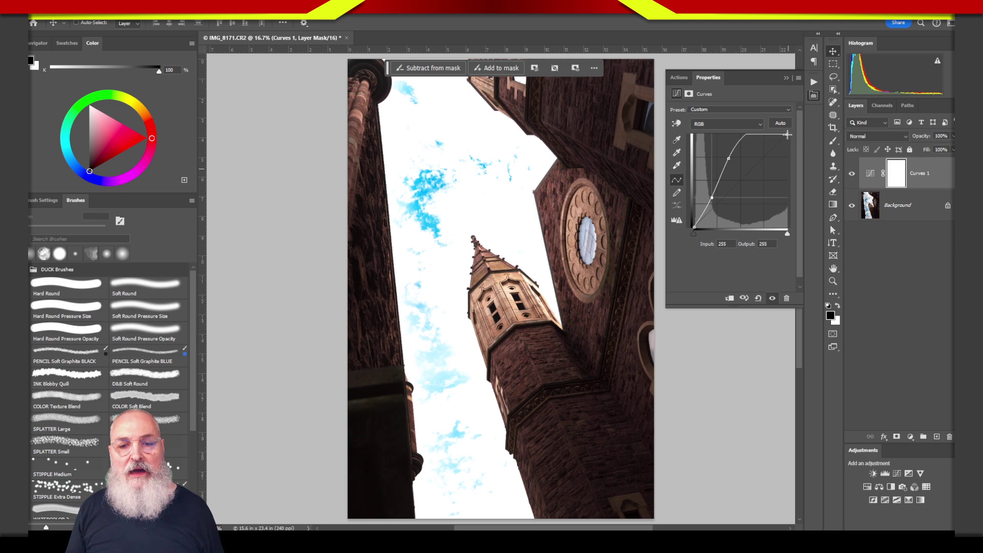
left_click_drag(787, 134, 767, 136)
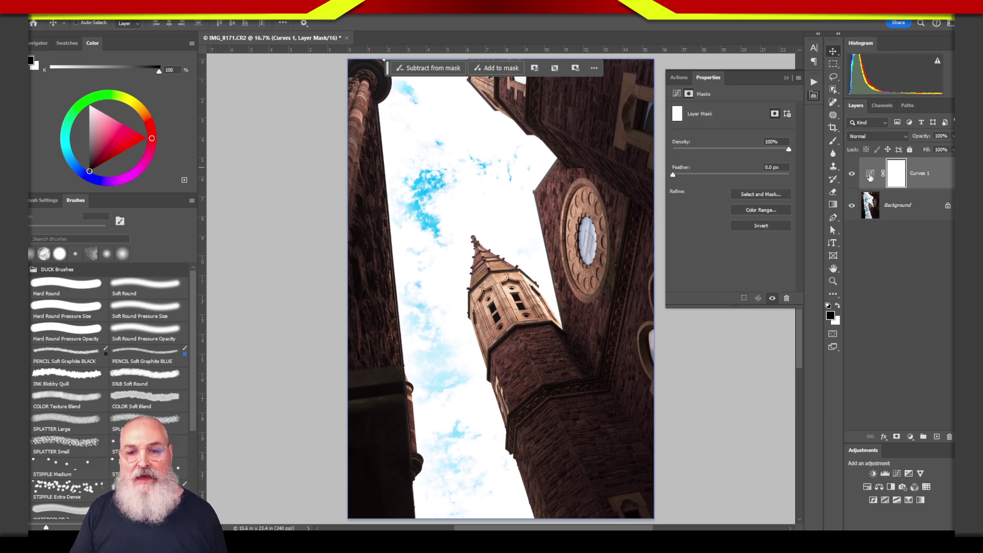
Fine-tune the white, shadow and midtone points to brighten the tower and sky further
left_click(870, 173)
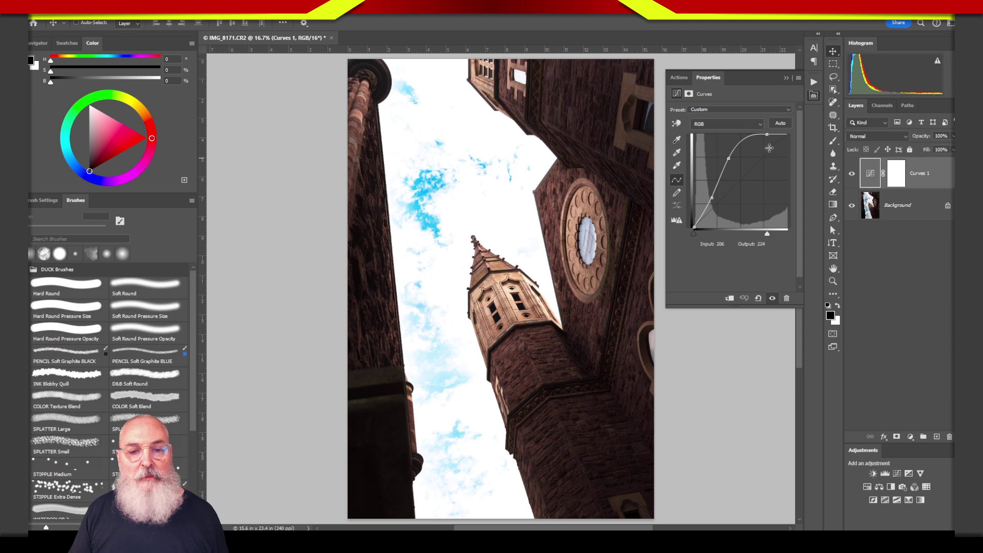
left_click_drag(767, 135, 765, 131)
left_click(728, 159)
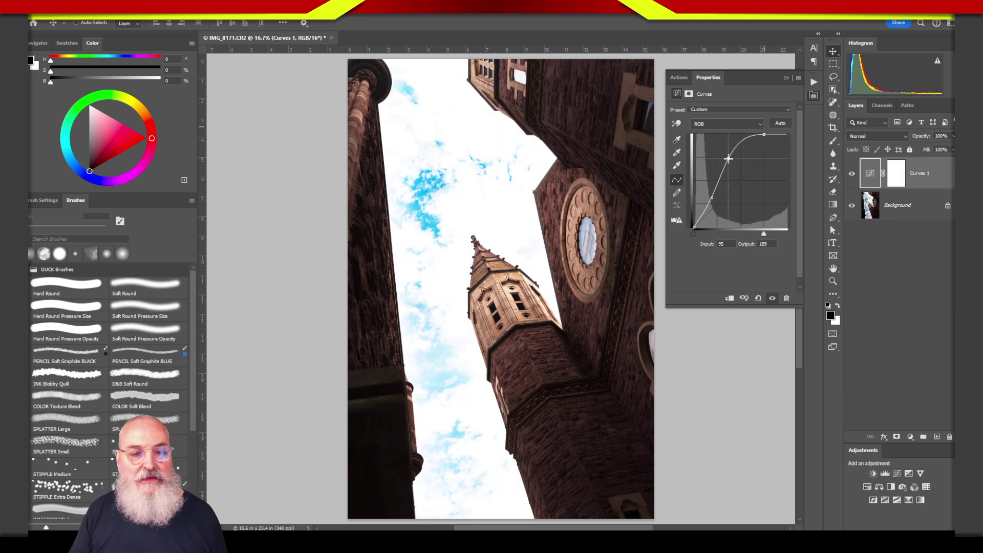
left_click(711, 197)
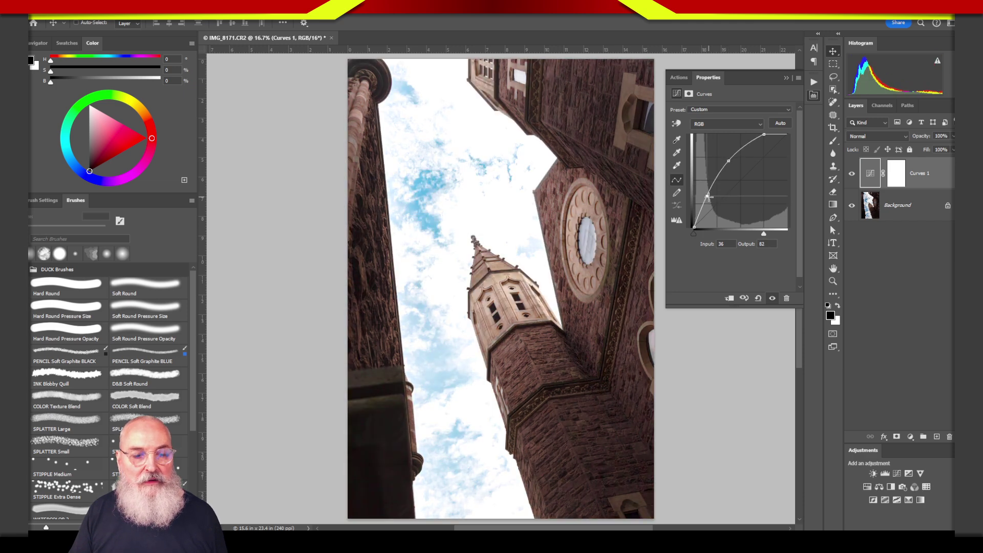
left_click_drag(712, 197, 708, 196)
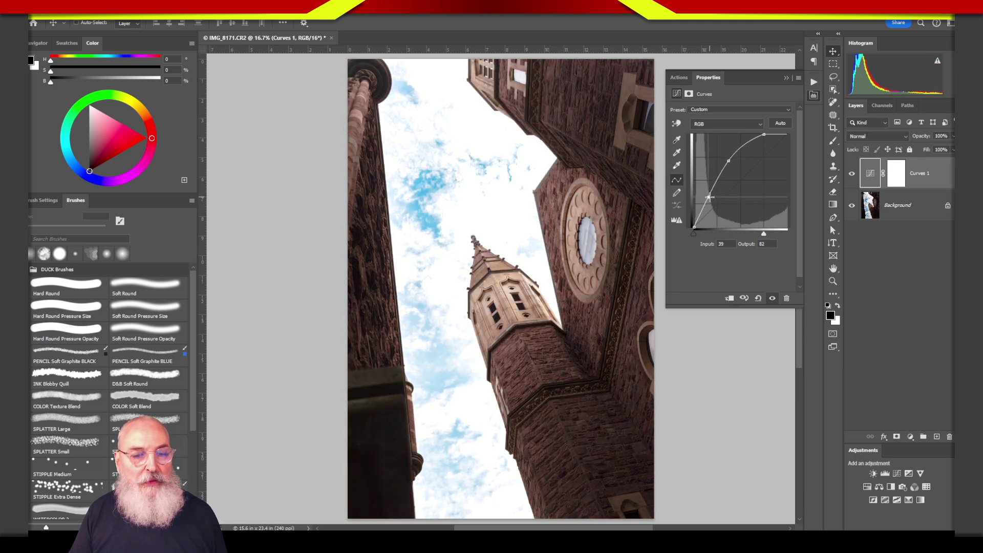
left_click_drag(728, 161, 726, 162)
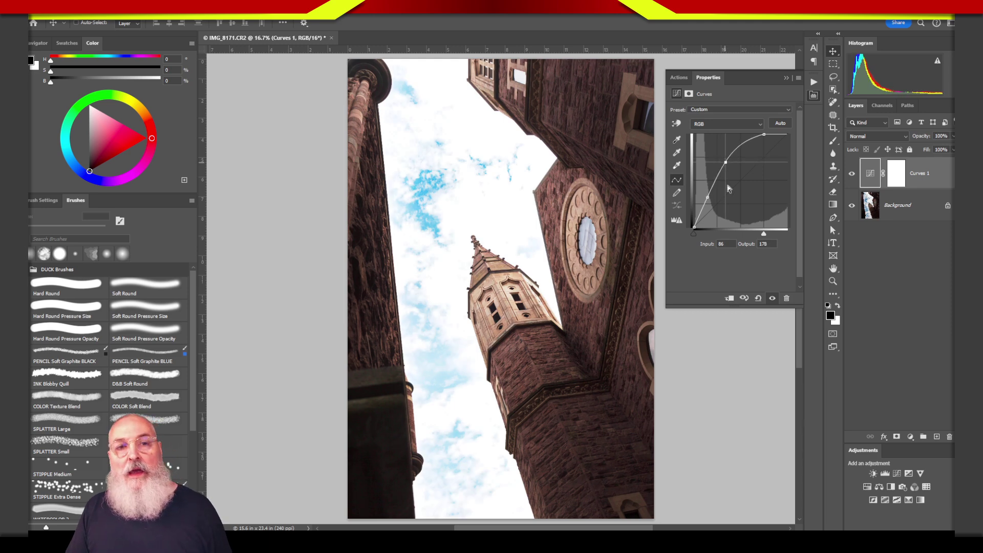
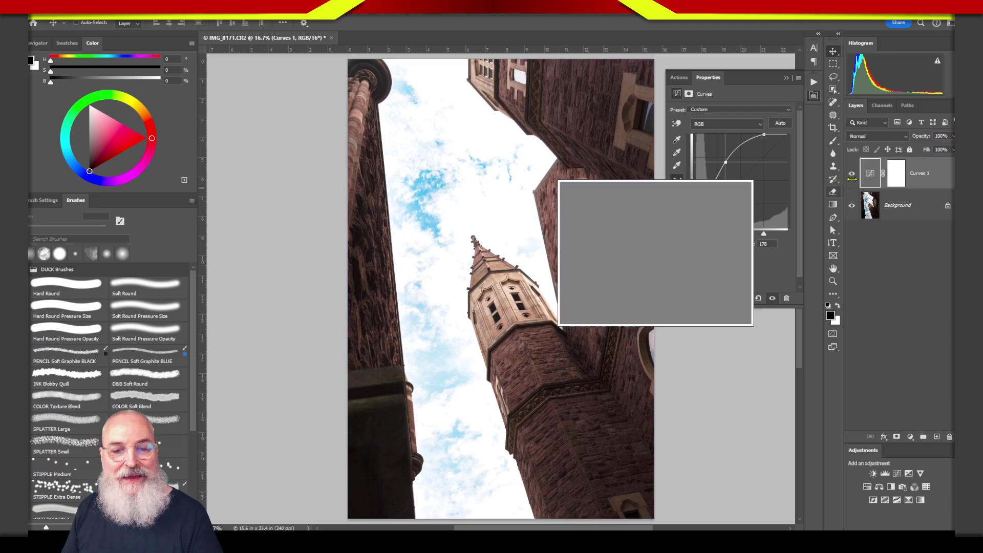
Toggle the Curves 1 layer's visibility repeatedly to compare the photo before and after brightening
left_click(851, 177)
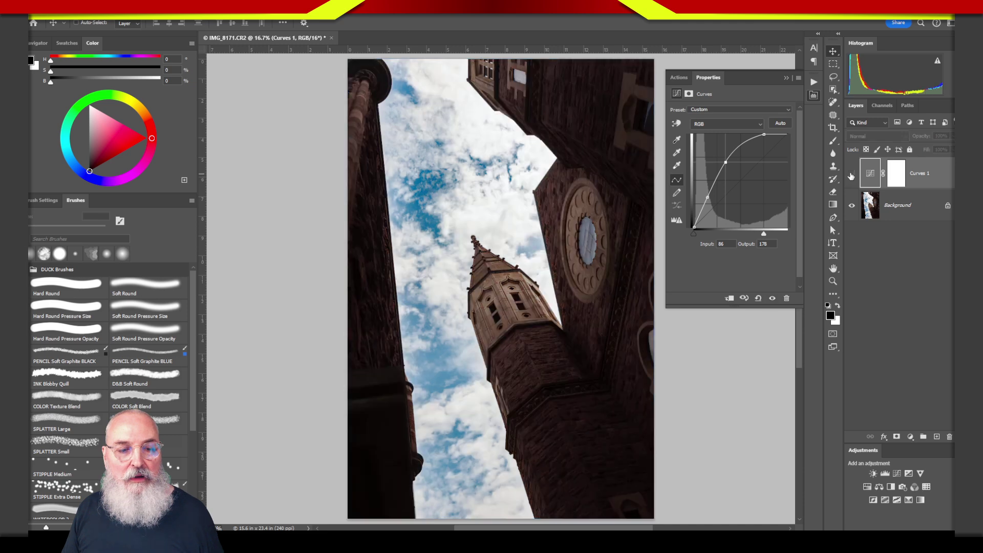
left_click(851, 177)
left_click(851, 176)
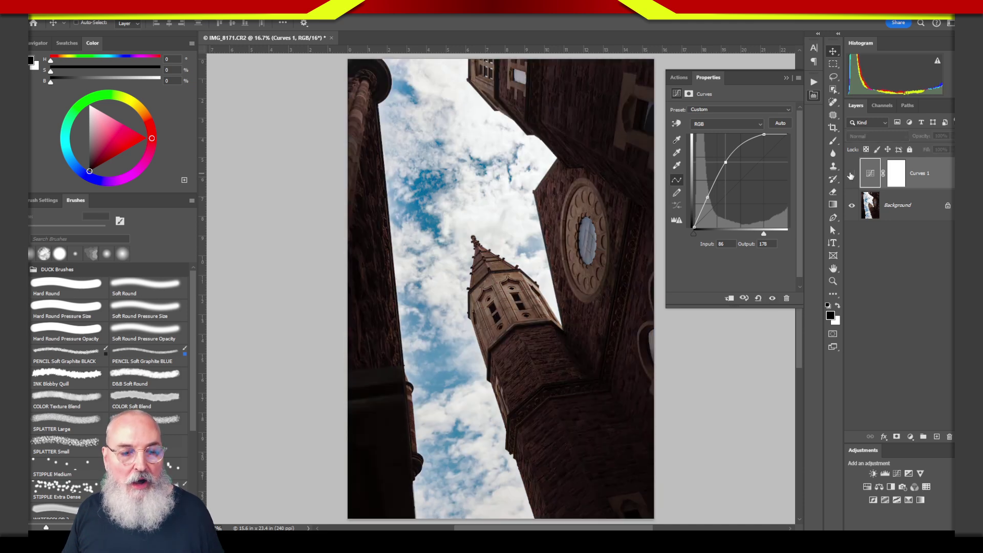
left_click(851, 175)
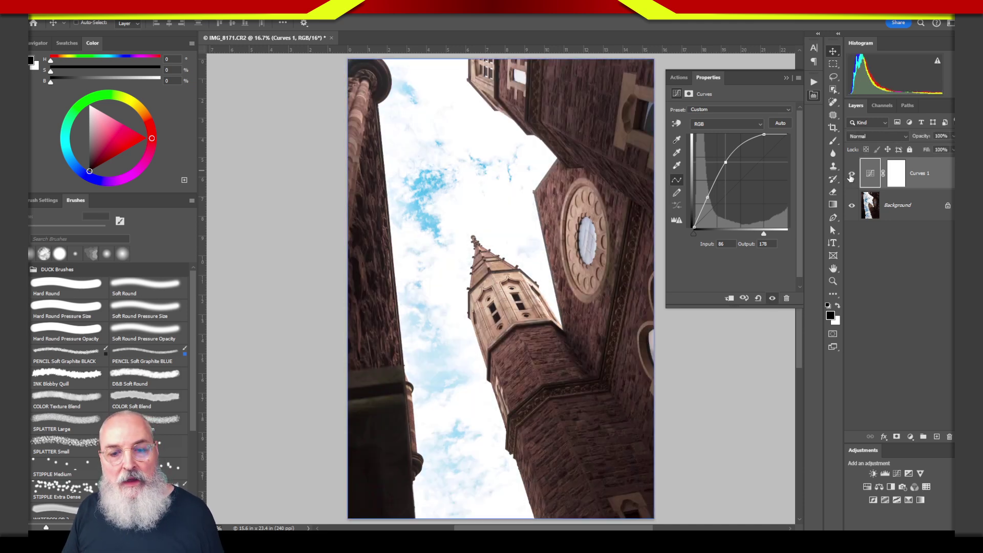
left_click(851, 176)
left_click(852, 176)
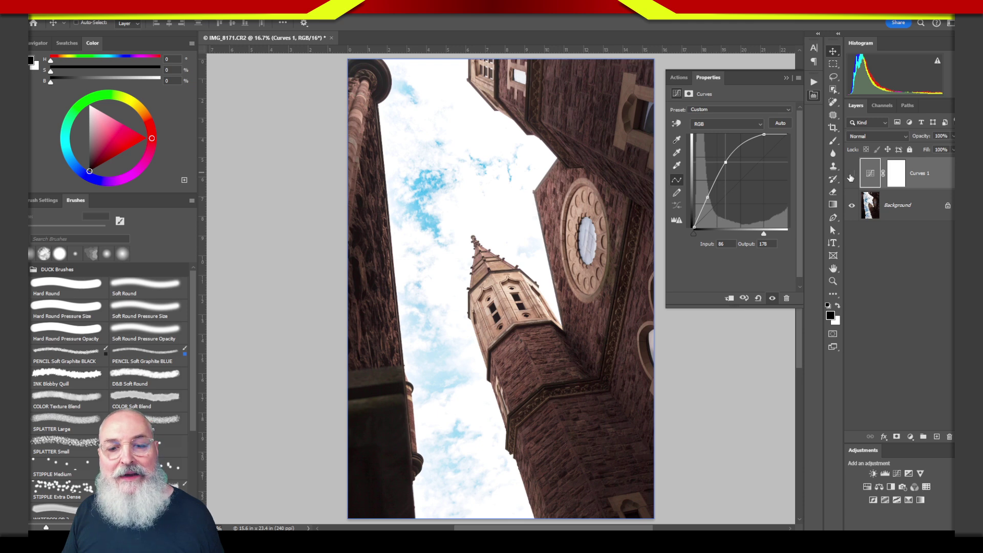
left_click(851, 176)
left_click(852, 175)
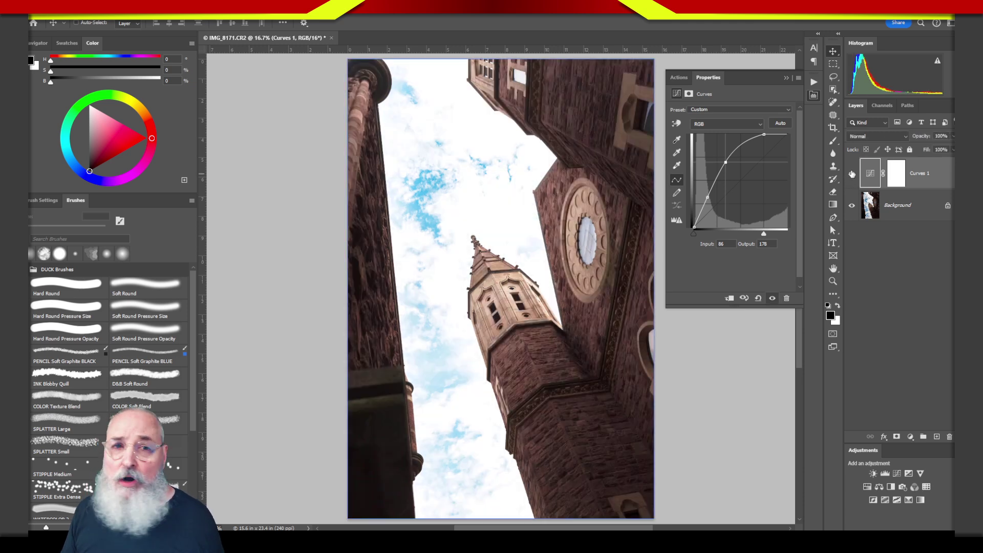
left_click(852, 175)
left_click(852, 176)
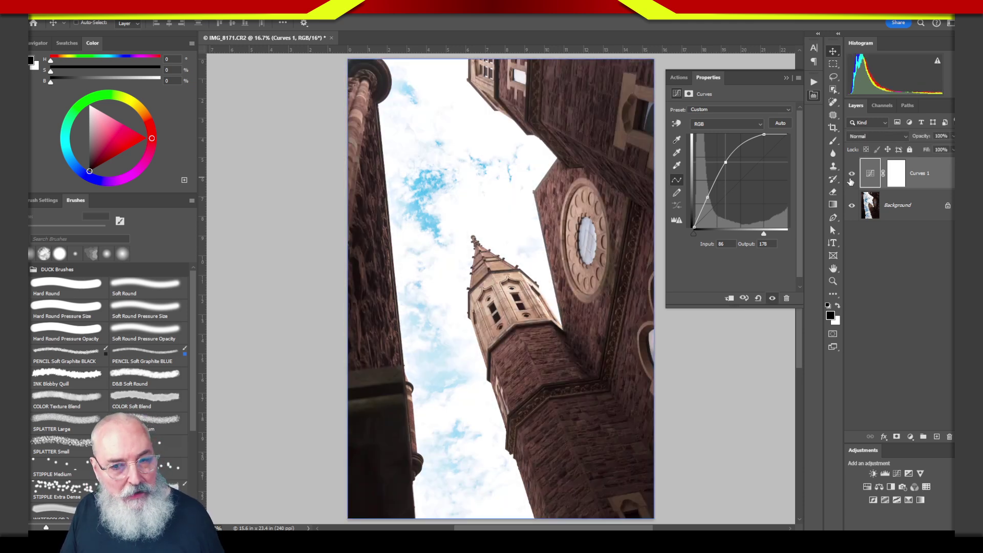
Leave Curves 1 visible and make its layer mask the editing target
left_click(851, 176)
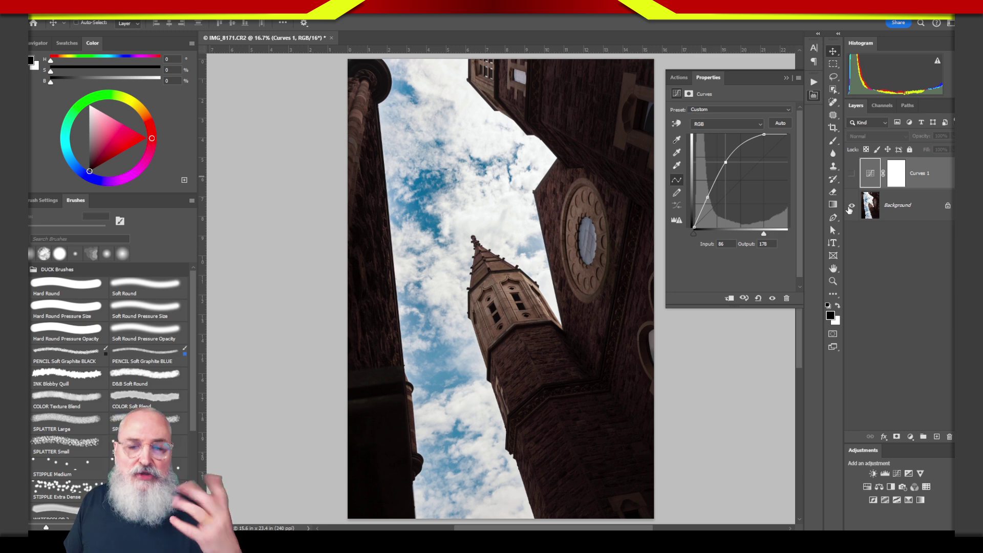
left_click(851, 174)
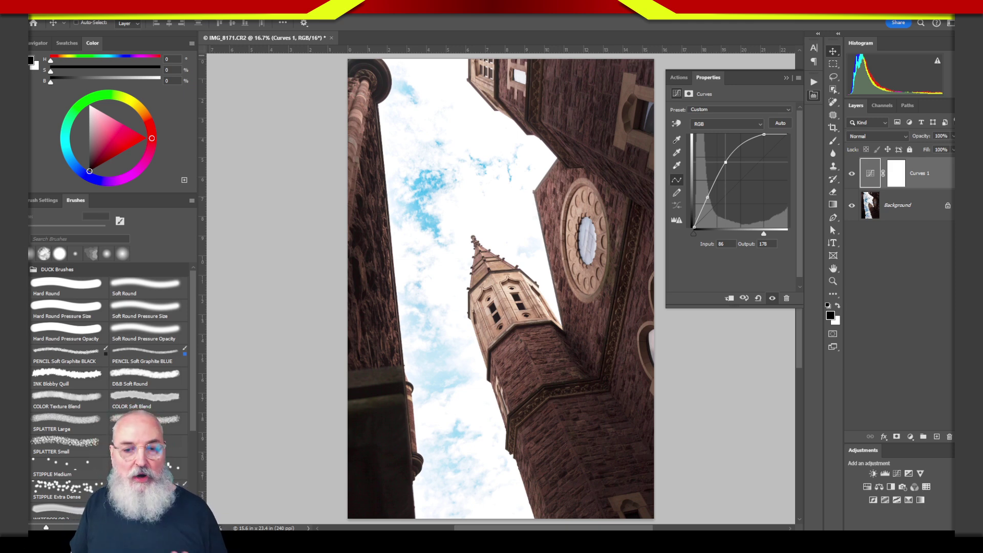
left_click(896, 173)
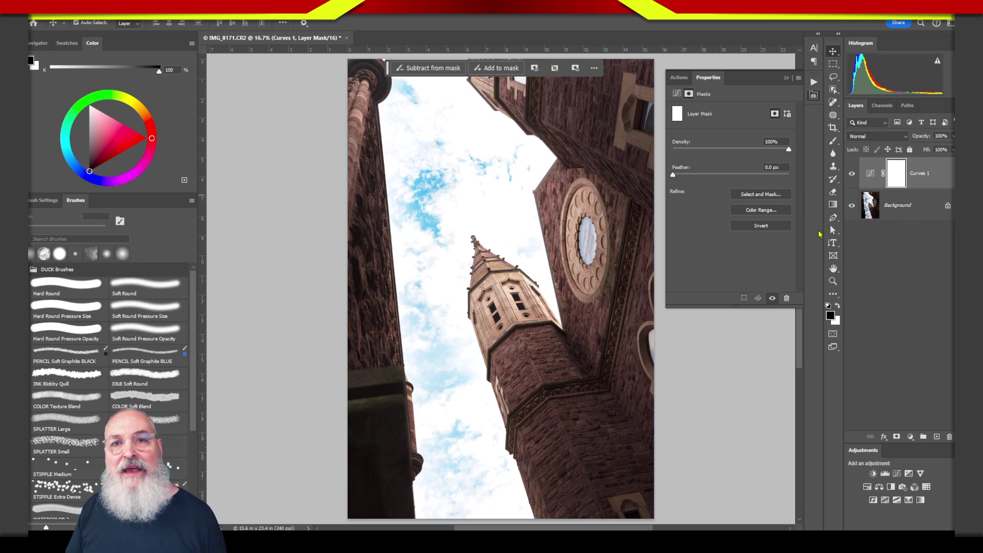
Invert the Curves 1 mask to black and set a 400 px Hard Round brush painting white
key("ctrl+i")
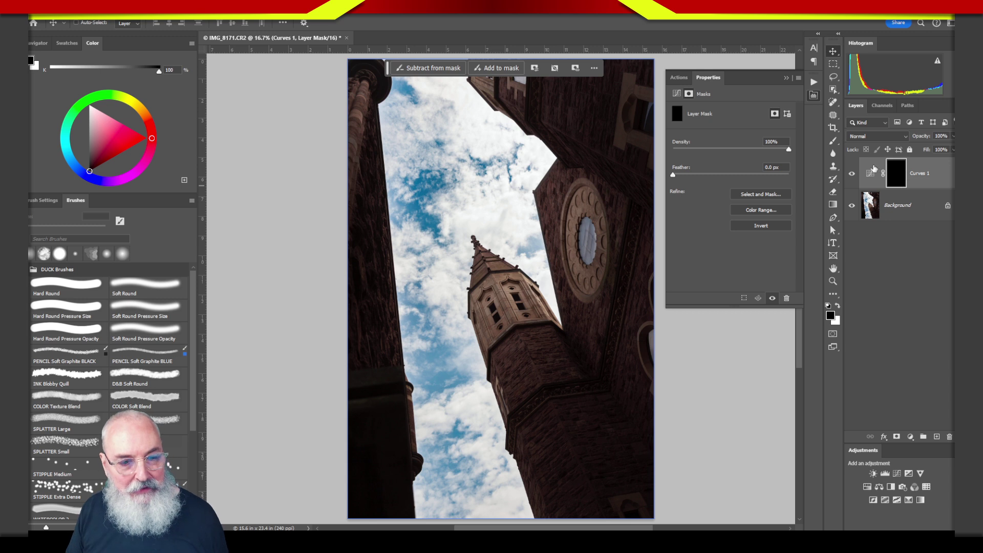
left_click(91, 293)
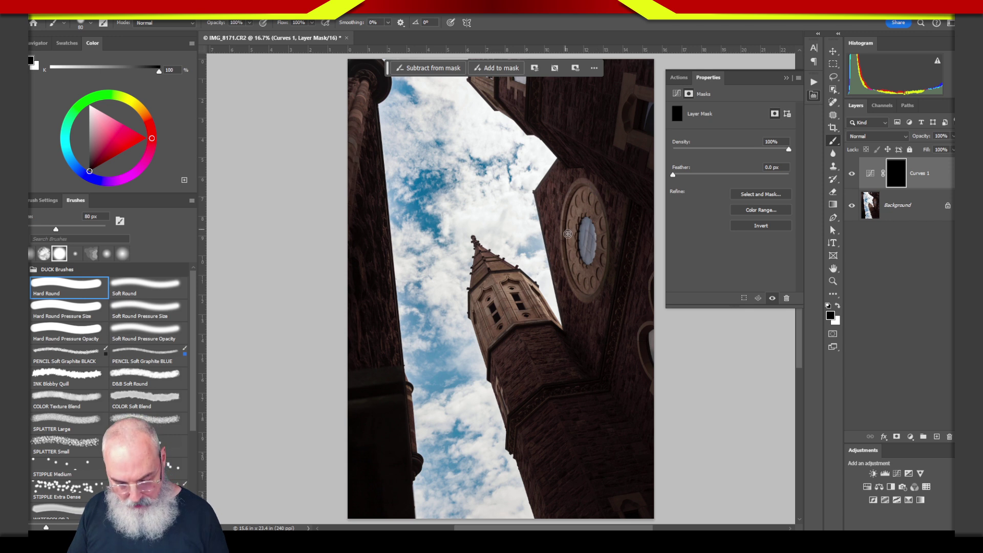
key("bracketright")
key("bracketright")
key("bracketright")
key("bracketright")
key("bracketright")
key("bracketright")
key("bracketright")
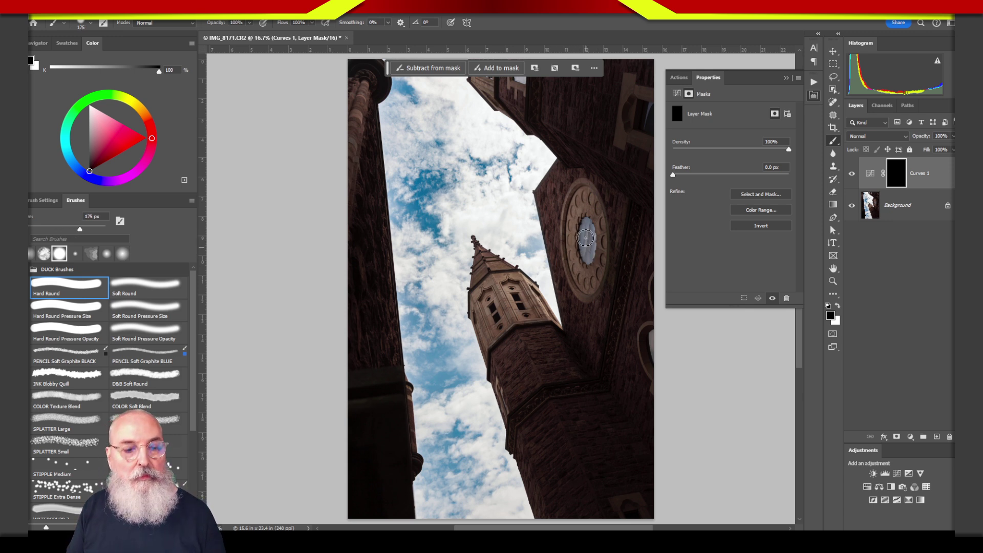
key("bracketright")
key("bracketright")
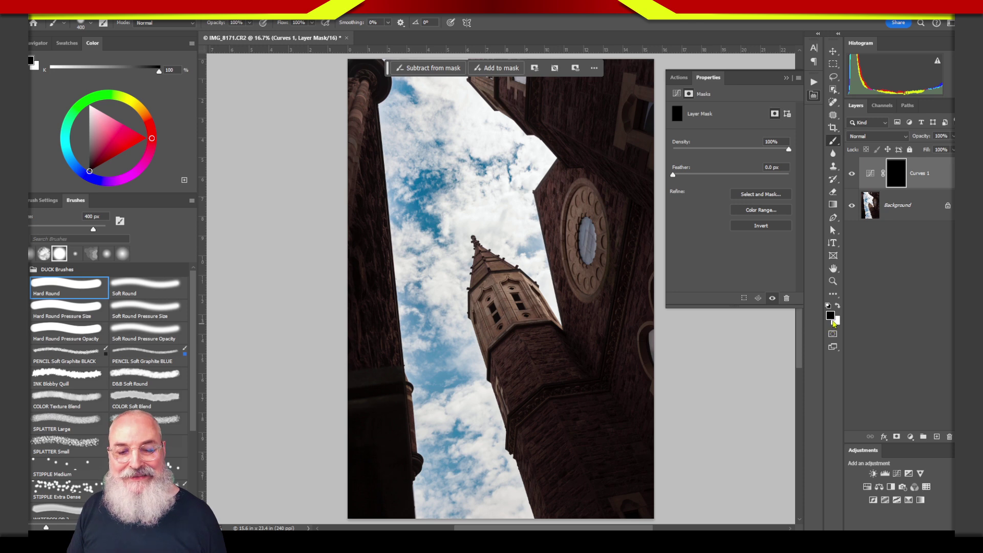
key("x")
key("x")
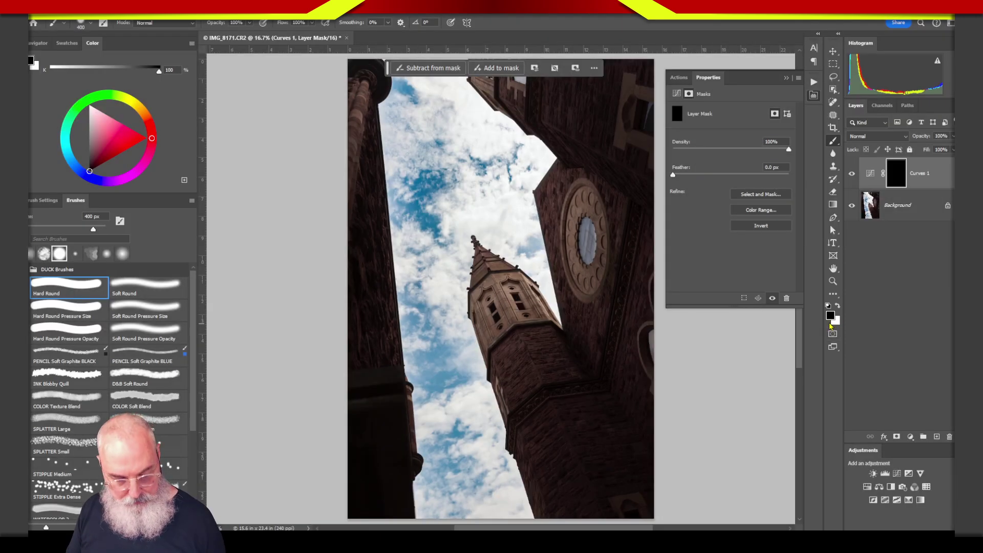
key("x")
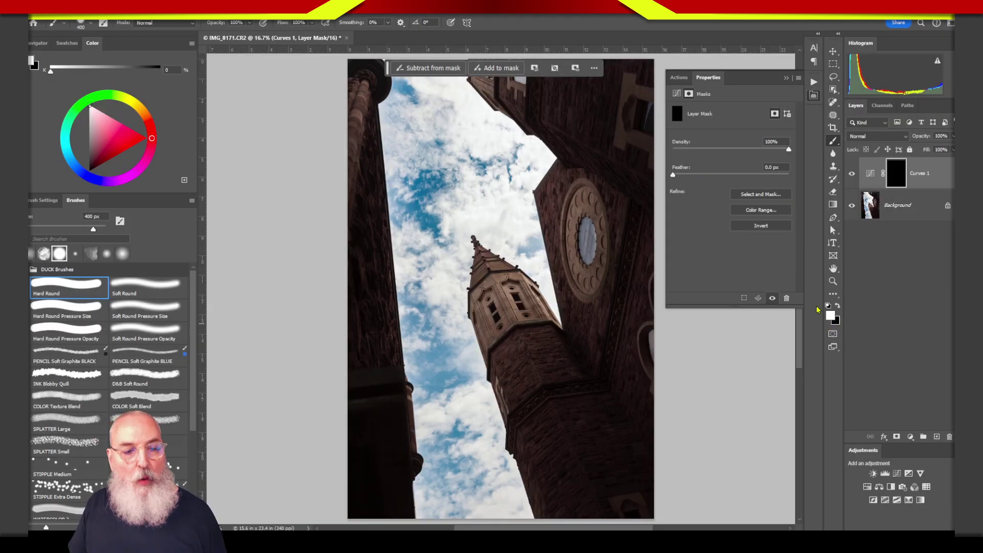
Test-paint a white stroke through the rose window, undo it, and move the task bar to the top
mouse_move(610, 101)
left_mouse_down()
mouse_move(601, 285)
mouse_move(575, 450)
mouse_move(608, 193)
mouse_move(614, 459)
mouse_move(589, 291)
mouse_move(577, 456)
left_mouse_up()
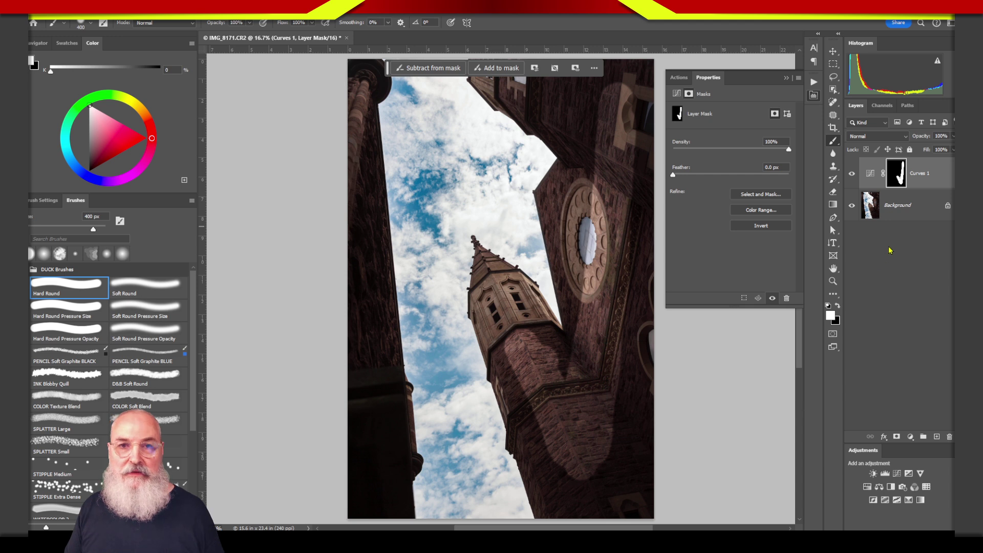
key("ctrl+z")
key("ctrl+z")
key("ctrl+z")
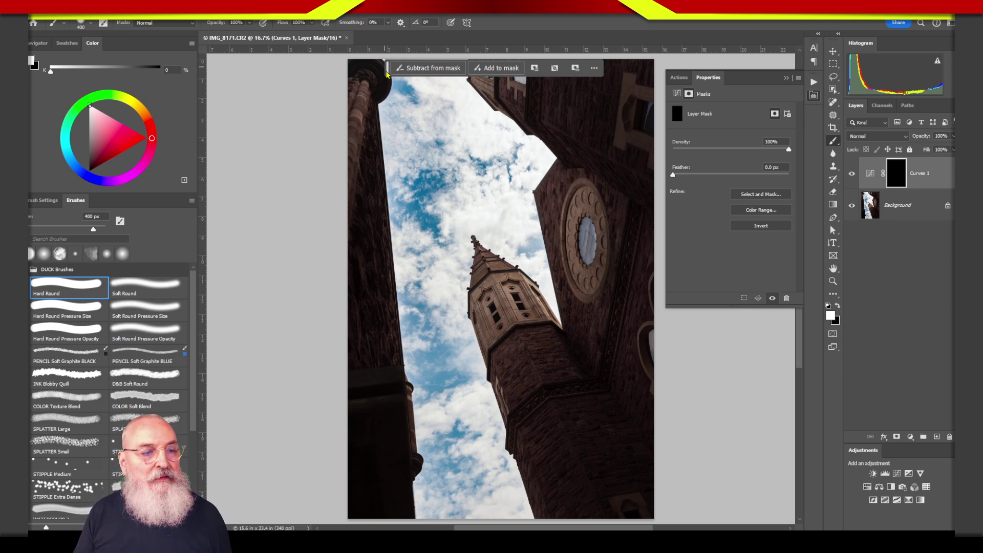
mouse_move(387, 74)
left_mouse_down()
mouse_move(297, 87)
mouse_move(220, 61)
mouse_move(547, 26)
left_mouse_up()
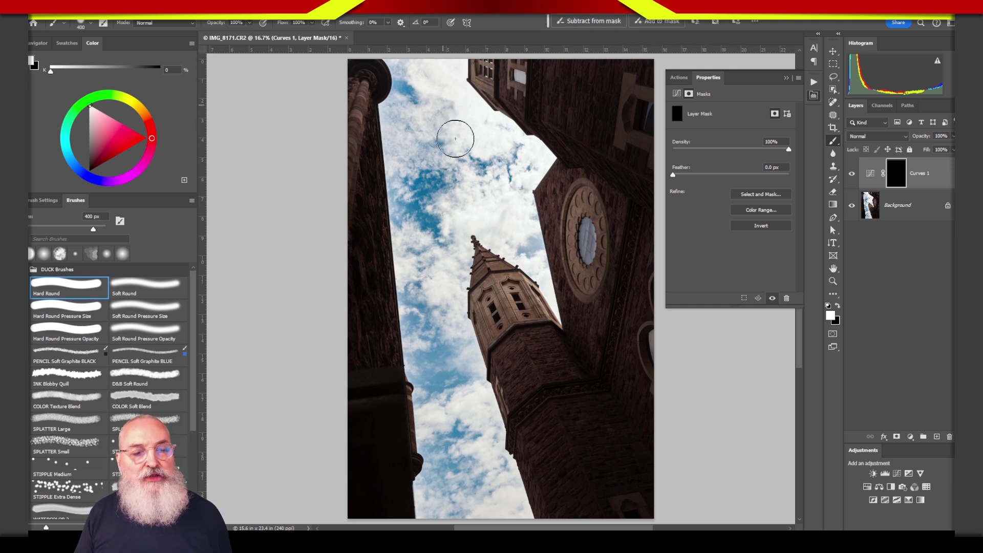
Test-paint strokes from the sky toward the spire, undo them, and zoom into the upper building
left_click_drag(444, 62, 498, 233)
mouse_move(421, 61)
left_mouse_down()
mouse_move(456, 263)
mouse_move(465, 141)
mouse_move(507, 226)
left_mouse_up()
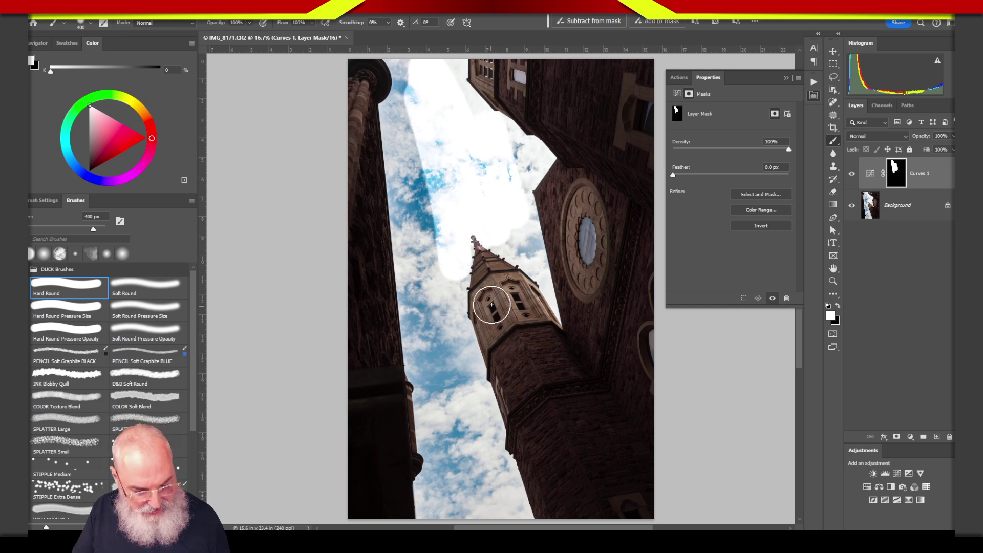
key("ctrl+BackSpace")
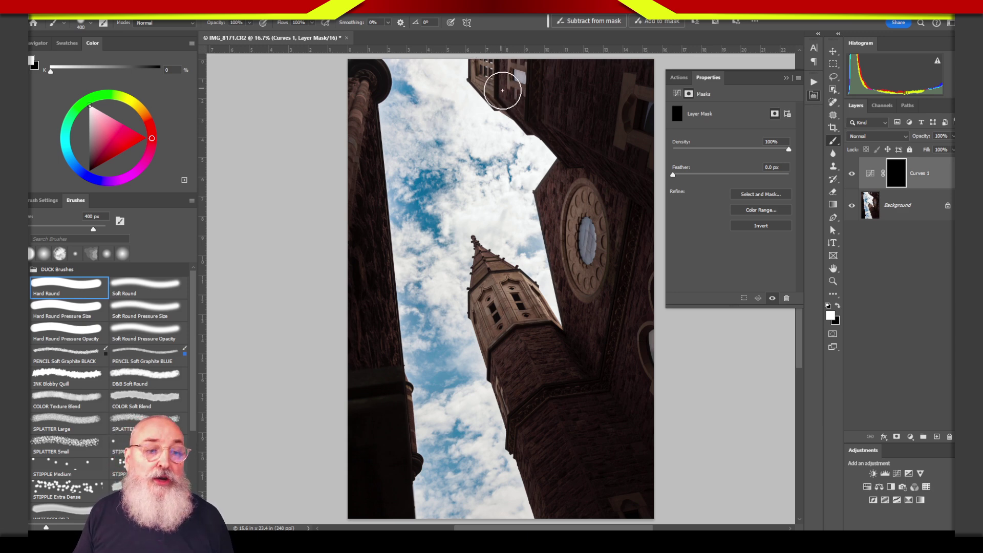
key("z")
left_click_drag(502, 91, 546, 72)
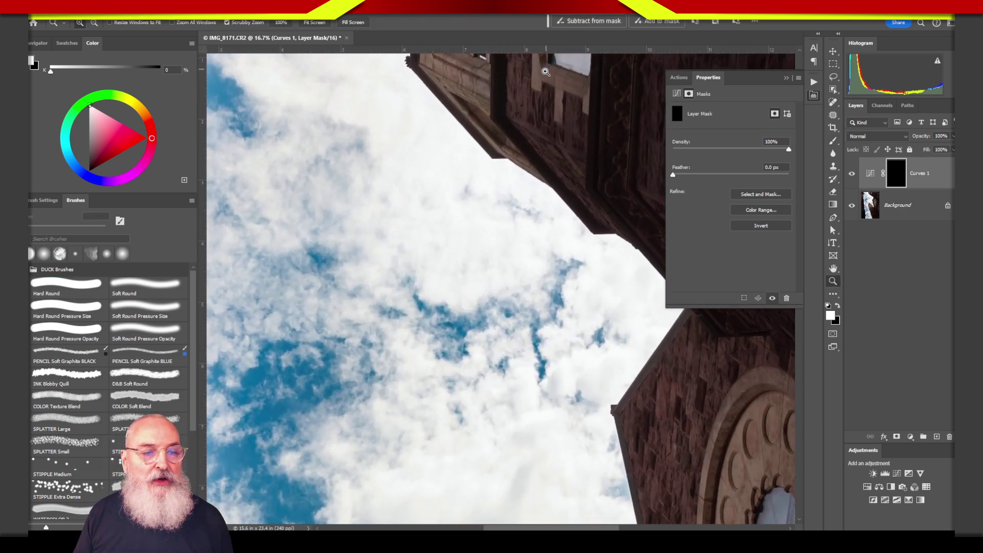
Choose the Polygonal Lasso tool from the lasso variants
key("b")
scroll(487, 204, "up", 5)
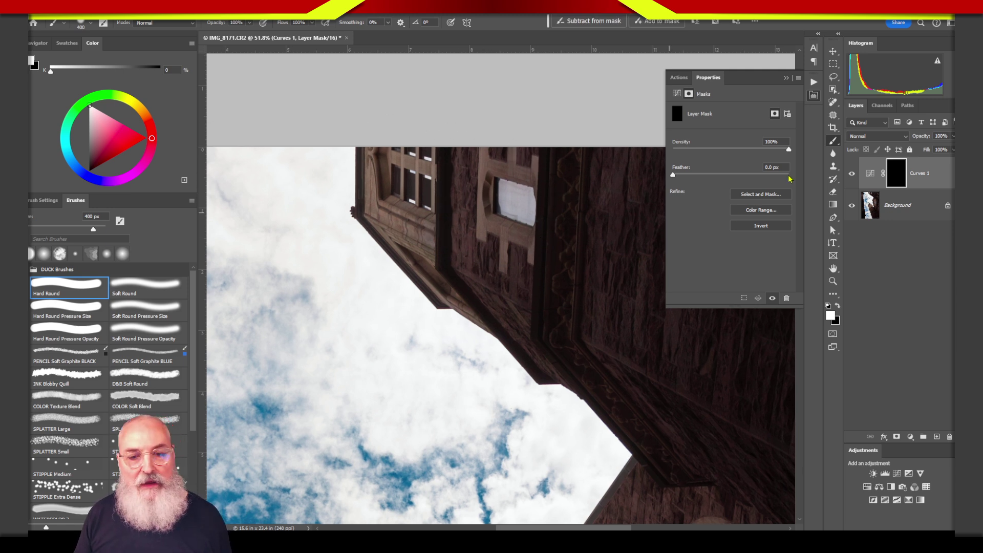
left_click(833, 77)
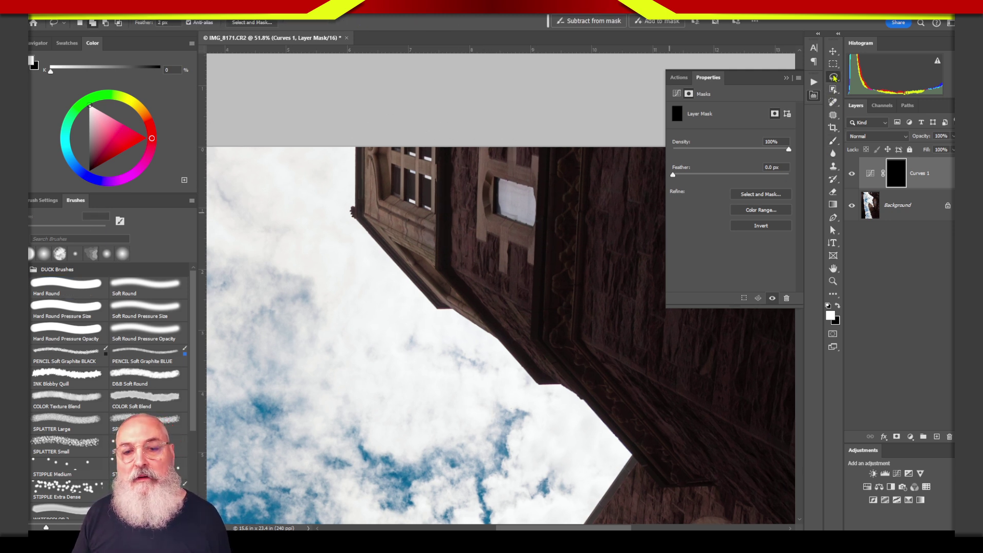
right_click(833, 77)
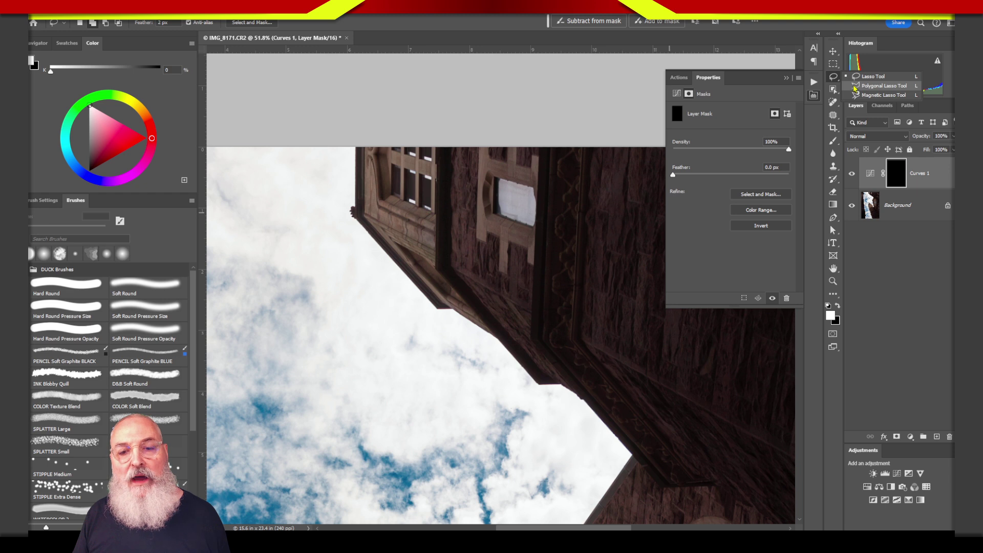
left_click(854, 86)
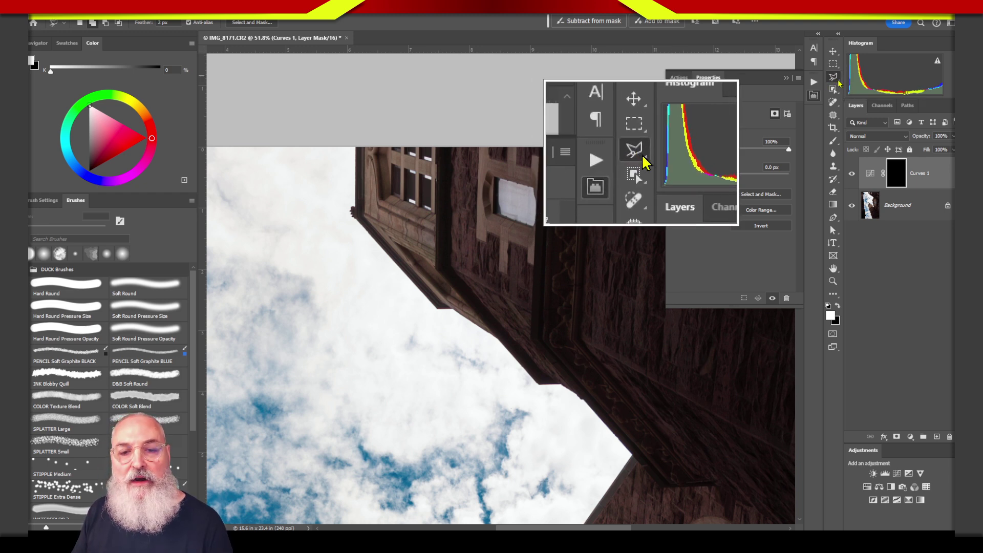
right_click(839, 82)
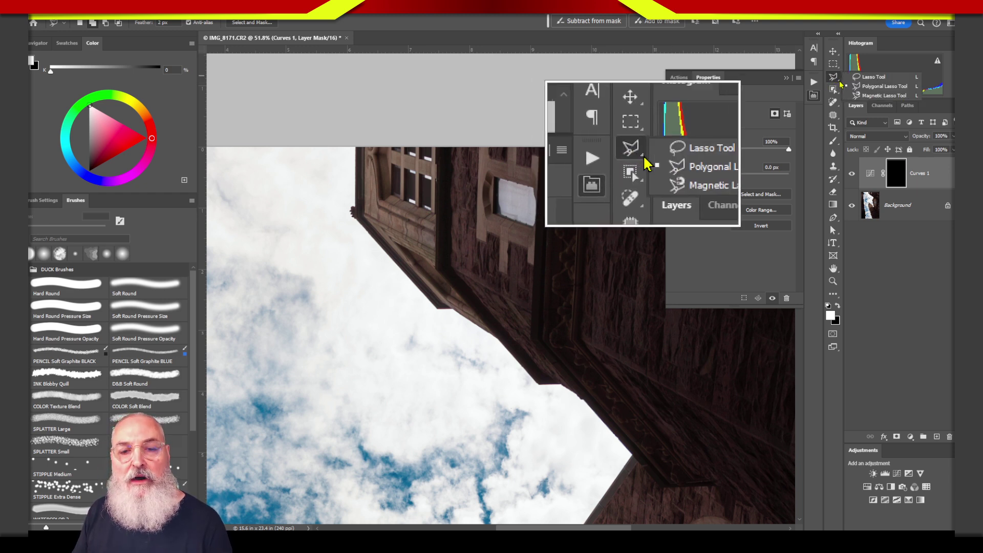
left_click(869, 88)
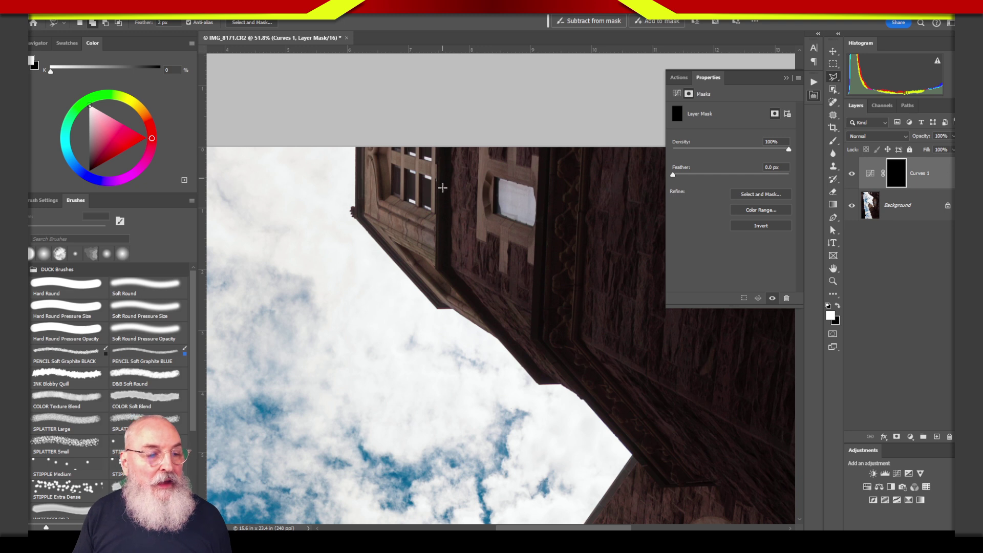
Place outline points along the building's left edge, ledge and inner edge up past the top
left_click(355, 144)
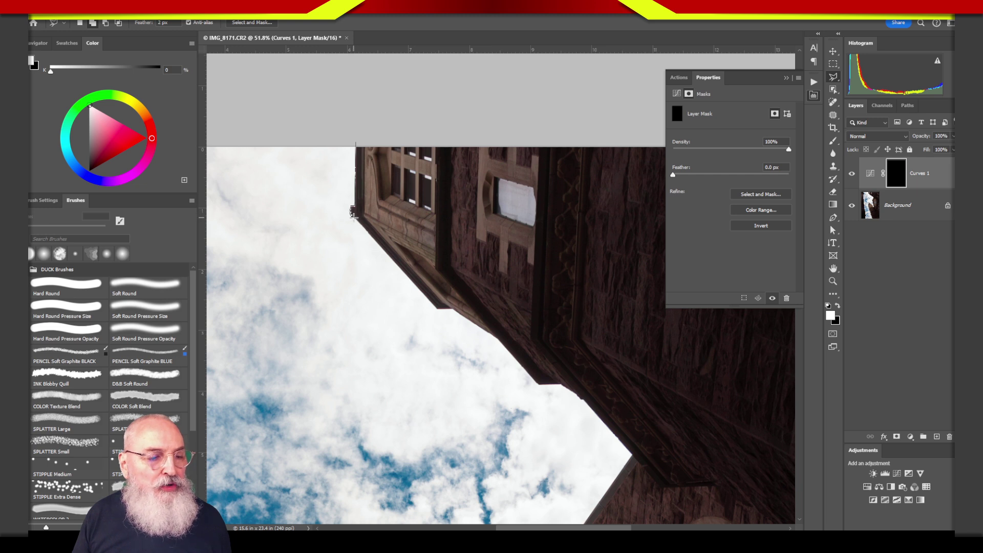
left_click(353, 213)
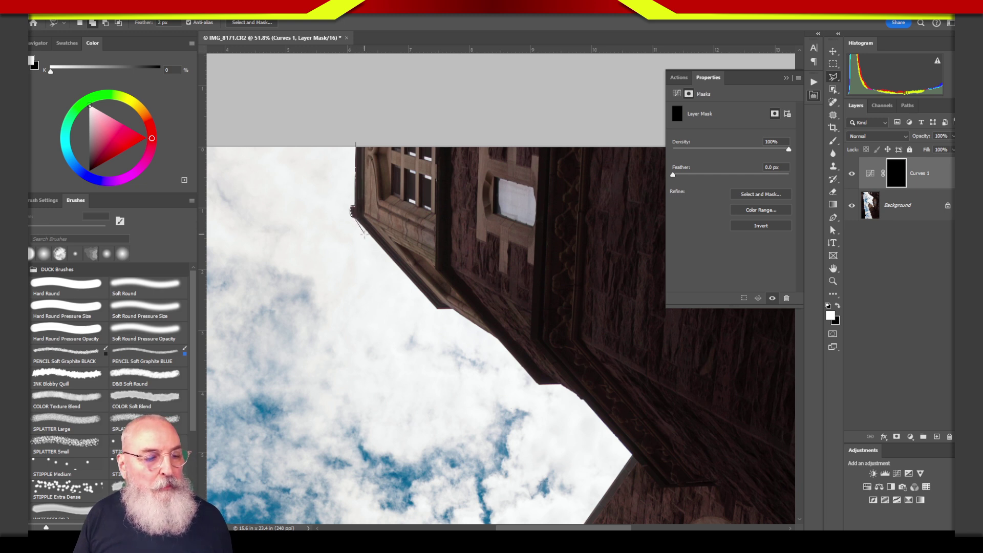
left_click(438, 310)
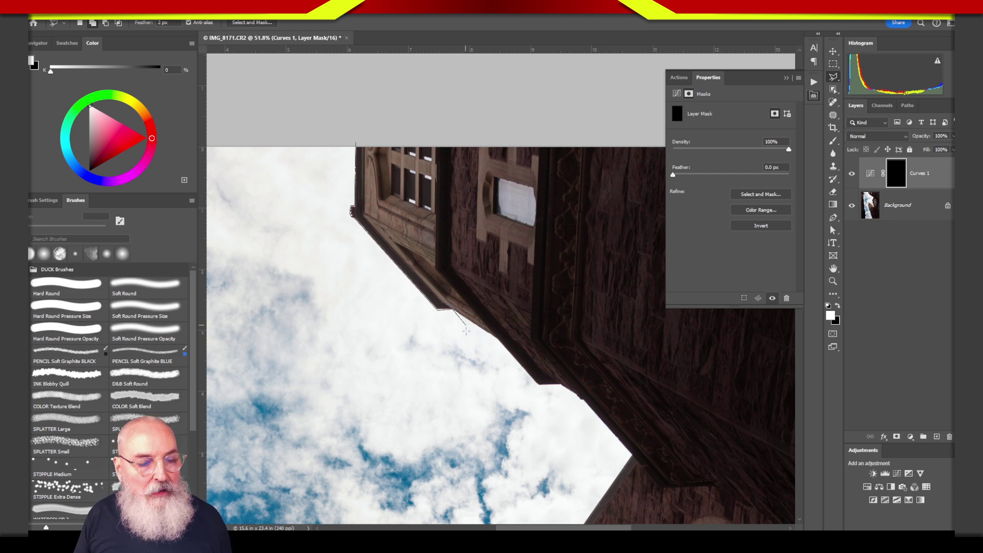
left_click(496, 338)
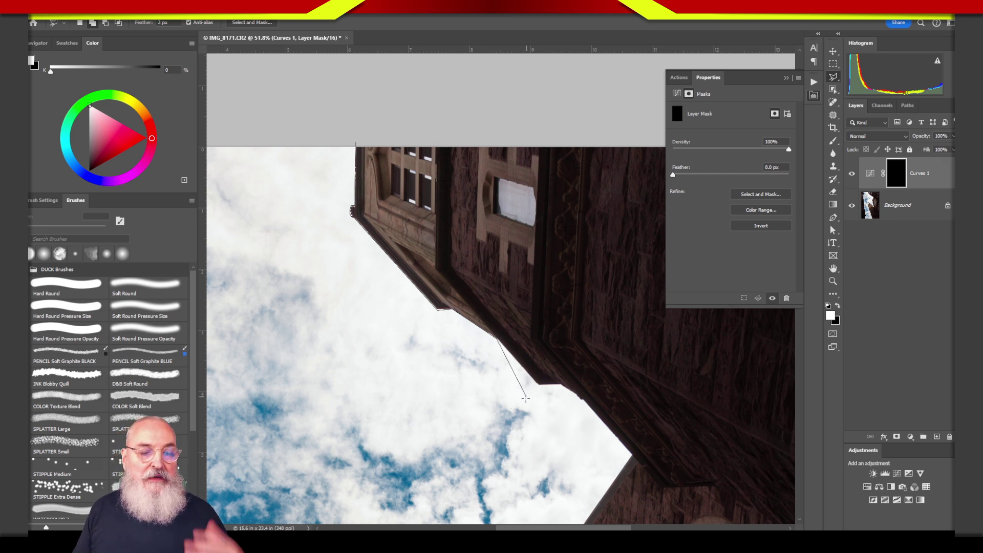
left_click(561, 383)
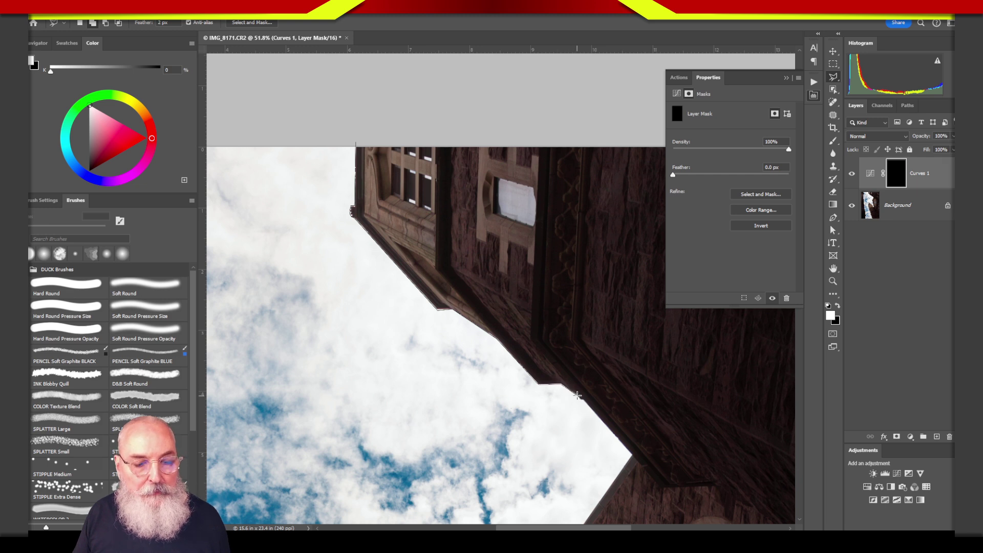
left_click(580, 397)
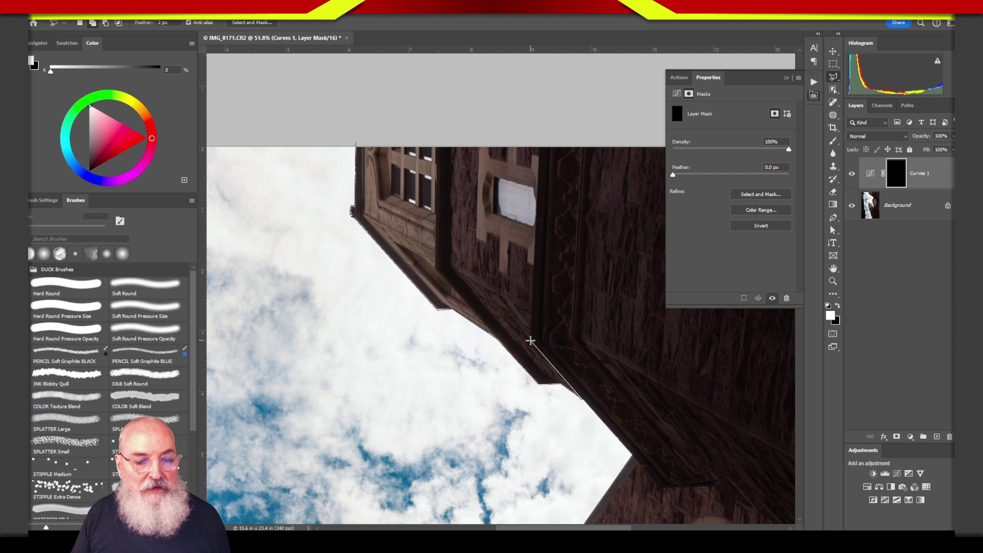
left_click(530, 341)
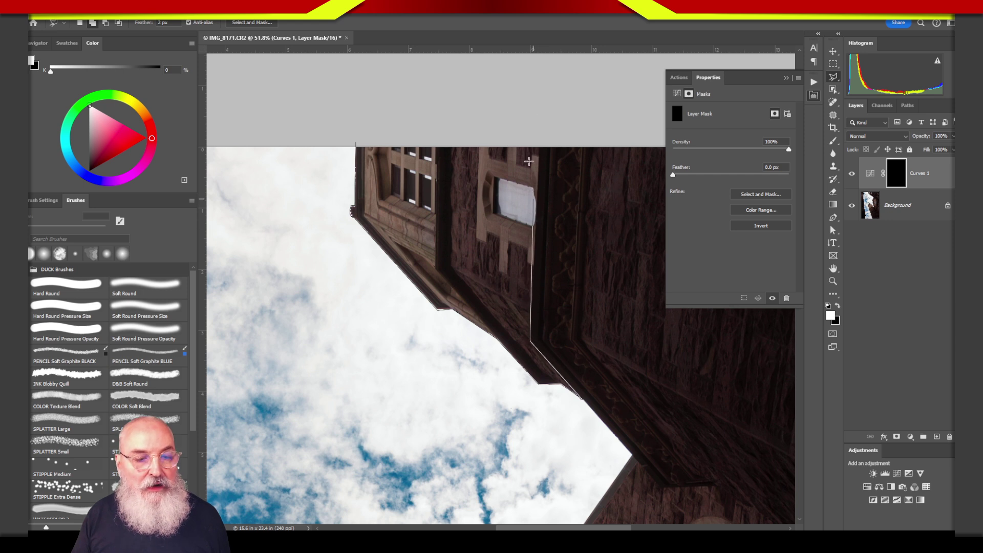
left_click(540, 130)
Close the lasso into a selection, fill it white on the mask, then undo the fill
left_click(354, 147)
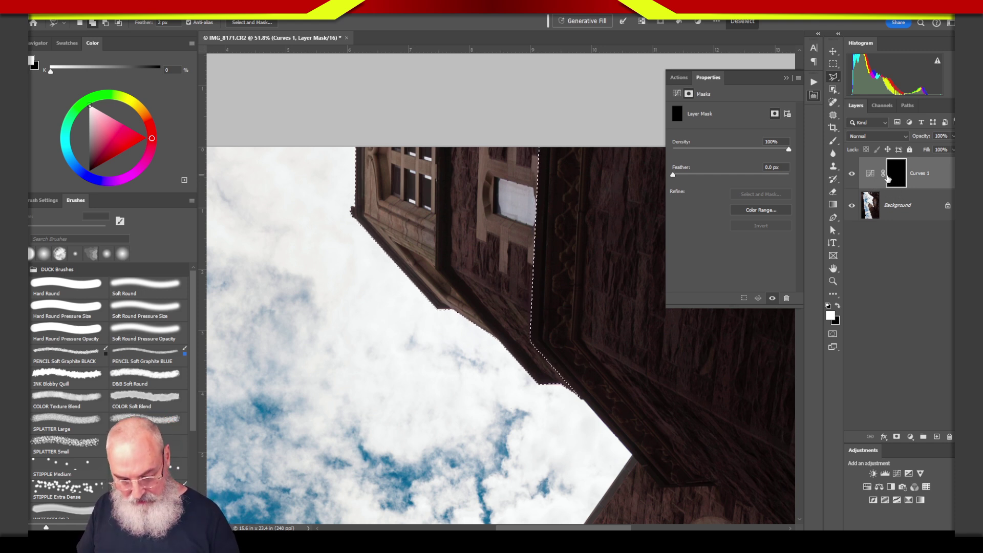
key("alt+BackSpace")
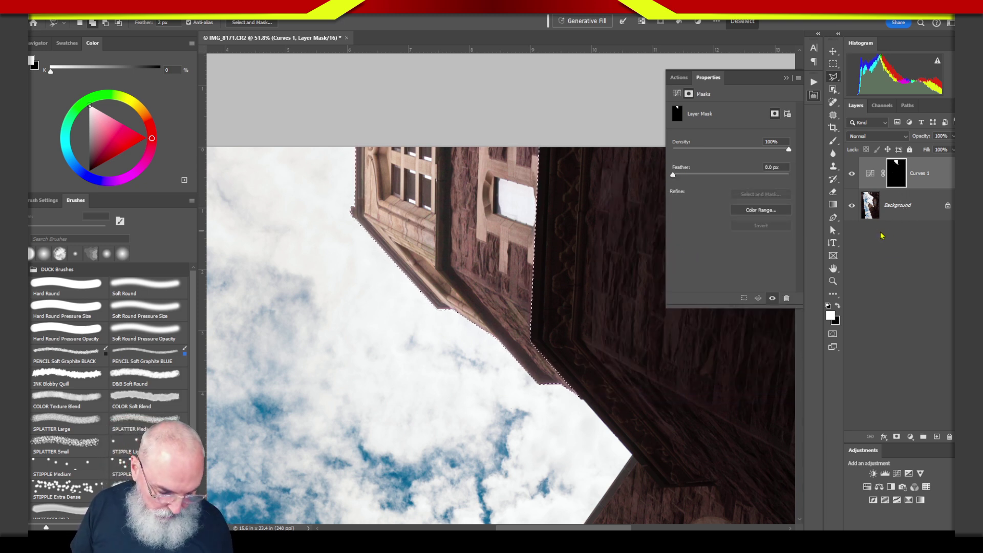
key("ctrl+BackSpace")
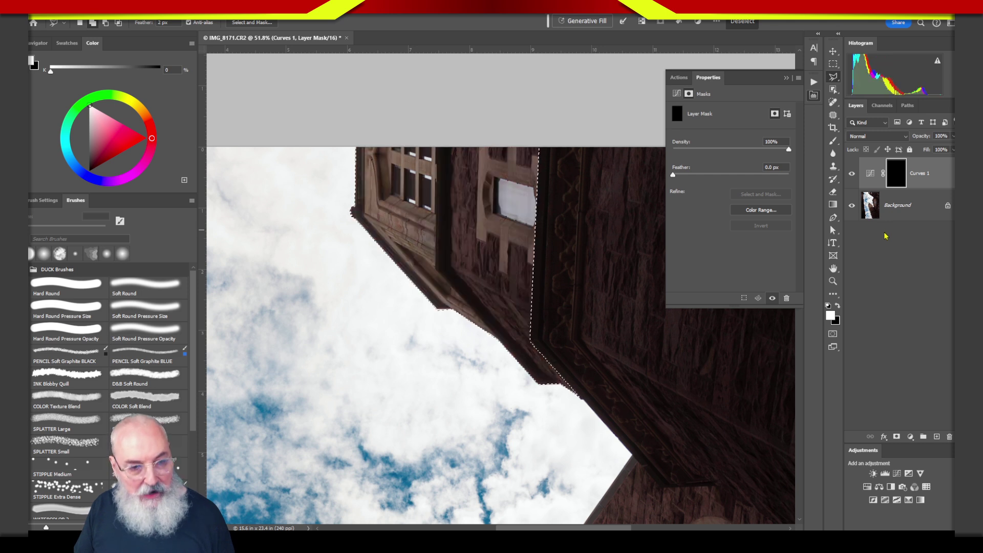
Paint white inside the selection with the Hard Round brush to brighten the left section
left_click(80, 285)
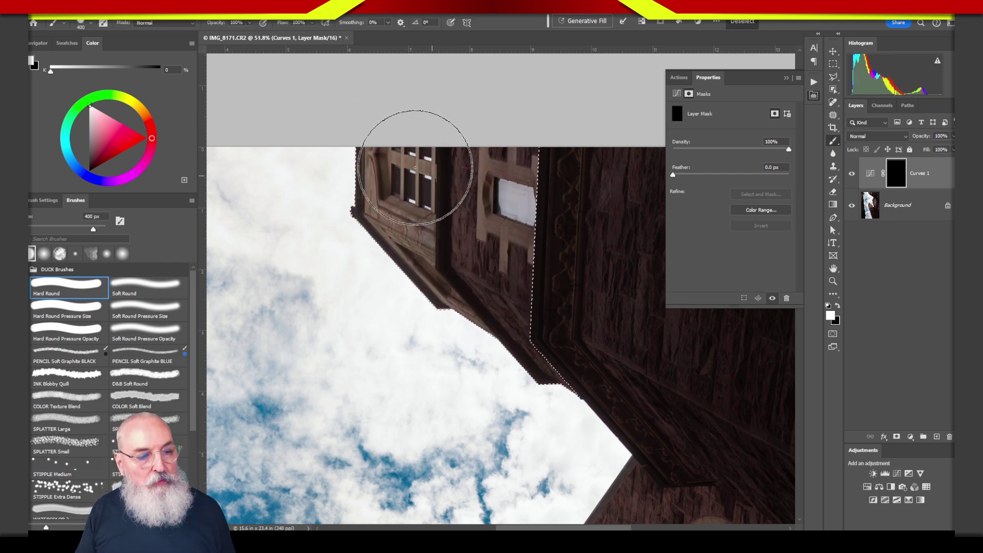
mouse_move(375, 106)
left_mouse_down()
mouse_move(379, 260)
mouse_move(438, 205)
mouse_move(461, 253)
mouse_move(494, 182)
left_mouse_up()
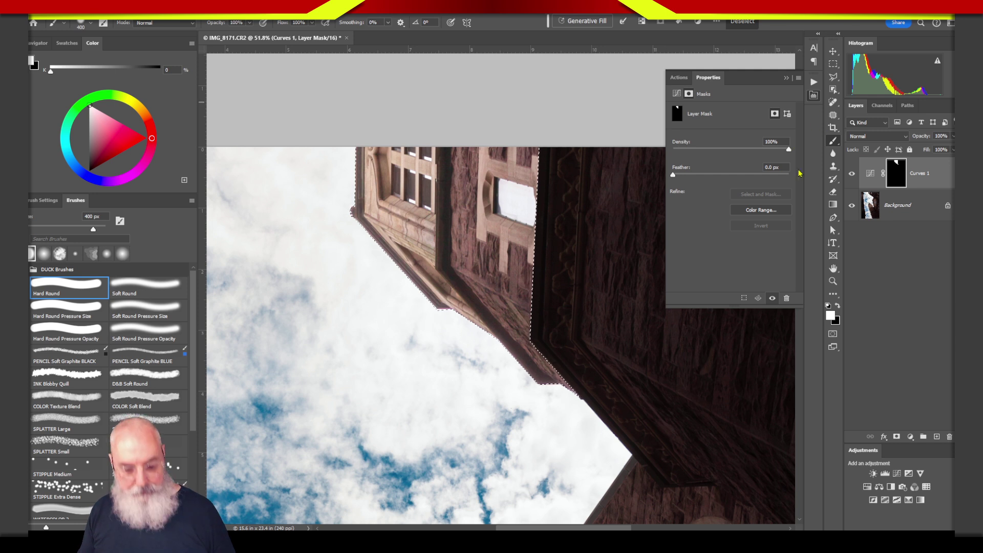
left_click(833, 76)
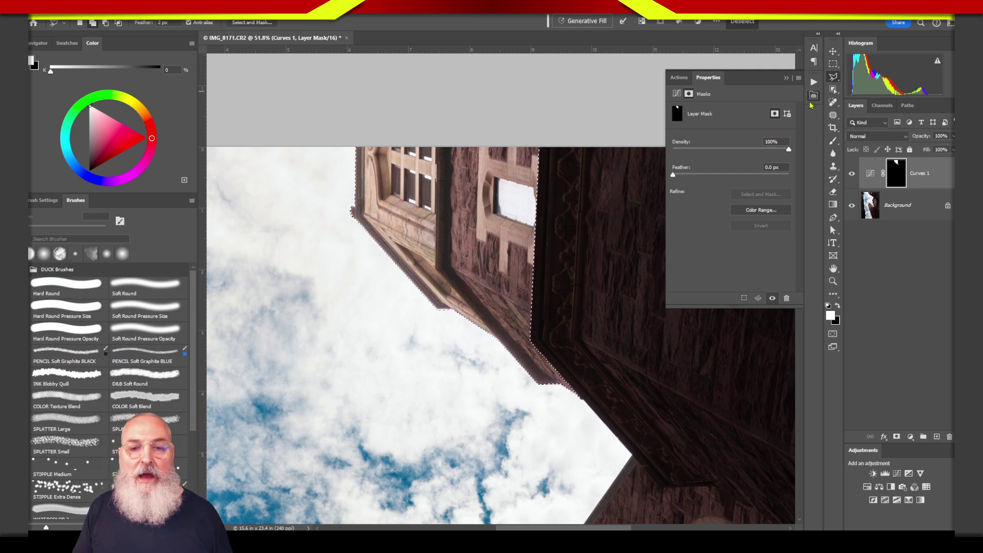
Deselect and pan the view up to the tower and its spire
key("ctrl+d")
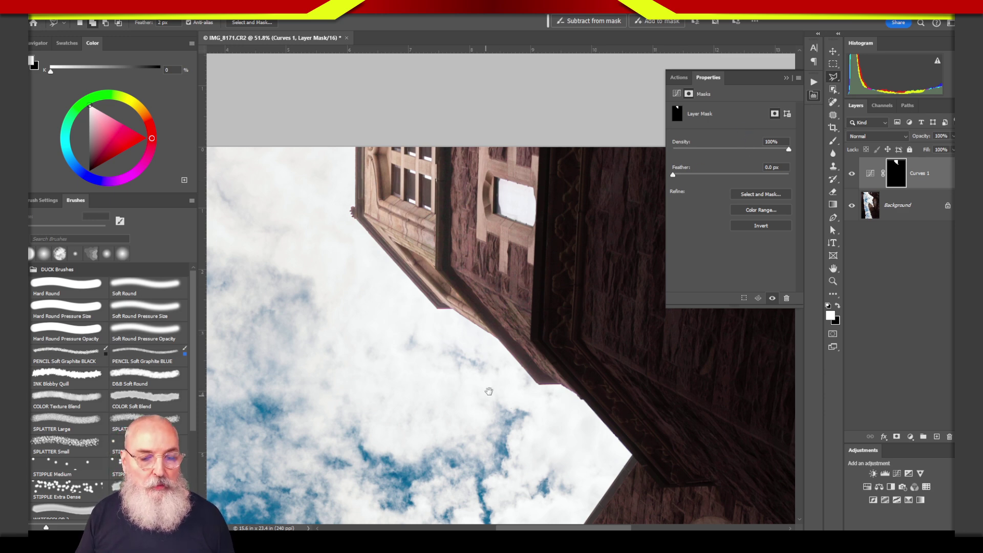
left_click_drag(487, 392, 297, 46)
left_click_drag(436, 142, 543, 171)
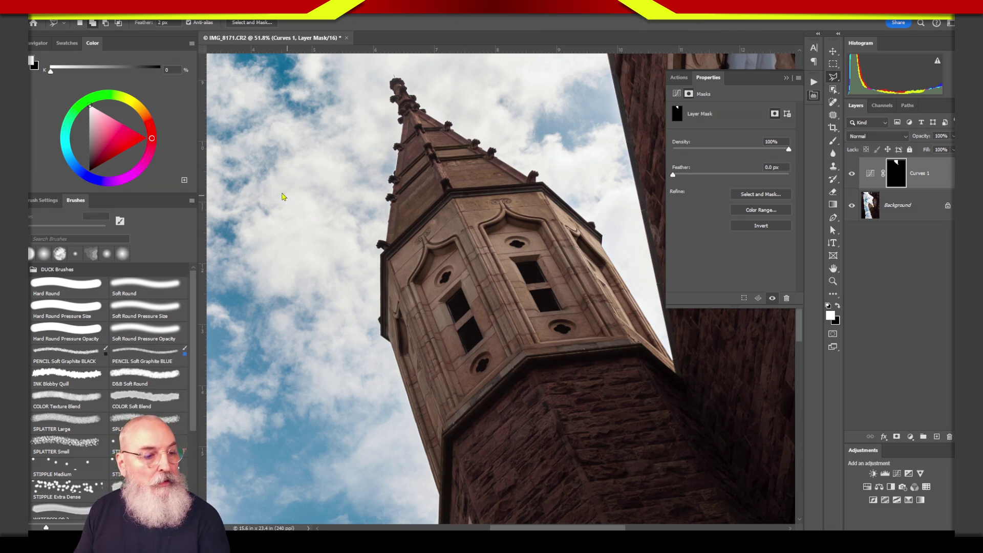
mouse_move(285, 183)
left_mouse_down()
mouse_move(310, 179)
mouse_move(244, 187)
left_mouse_up()
mouse_move(273, 121)
left_mouse_down()
mouse_move(271, 164)
mouse_move(245, 177)
left_mouse_up()
left_click_drag(209, 204, 241, 210)
mouse_move(246, 232)
left_mouse_down()
mouse_move(221, 279)
mouse_move(252, 309)
left_mouse_up()
left_click_drag(288, 261, 311, 299)
left_click_drag(316, 242, 339, 264)
left_click_drag(326, 212, 355, 209)
left_click_drag(341, 132, 319, 163)
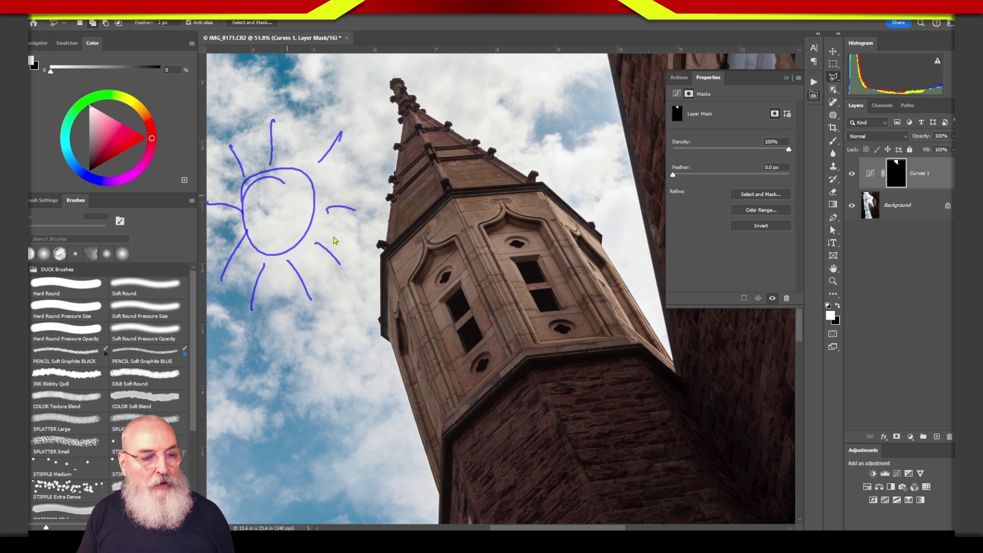
left_click_drag(280, 205, 443, 276)
mouse_move(375, 208)
left_mouse_down()
mouse_move(406, 235)
mouse_move(341, 330)
left_mouse_up()
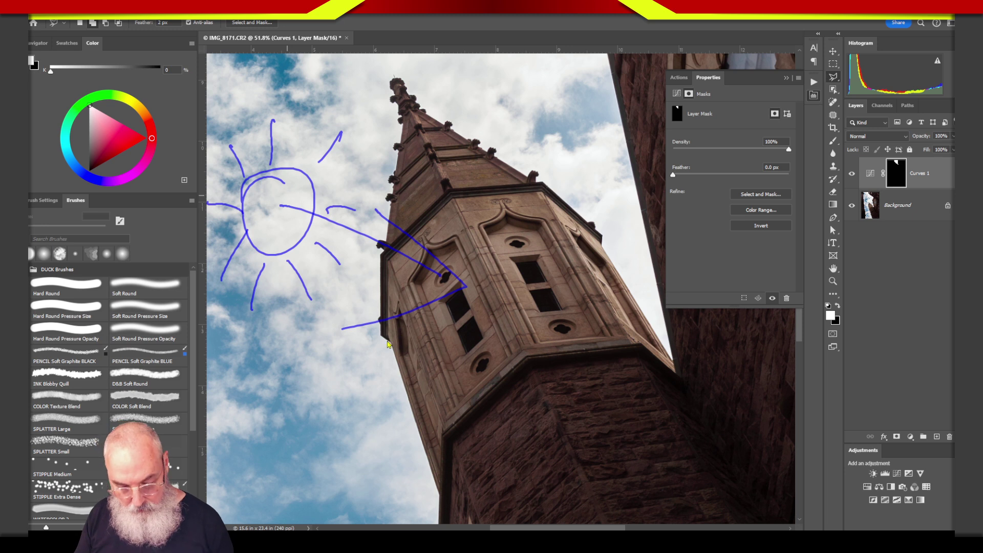
key("Escape")
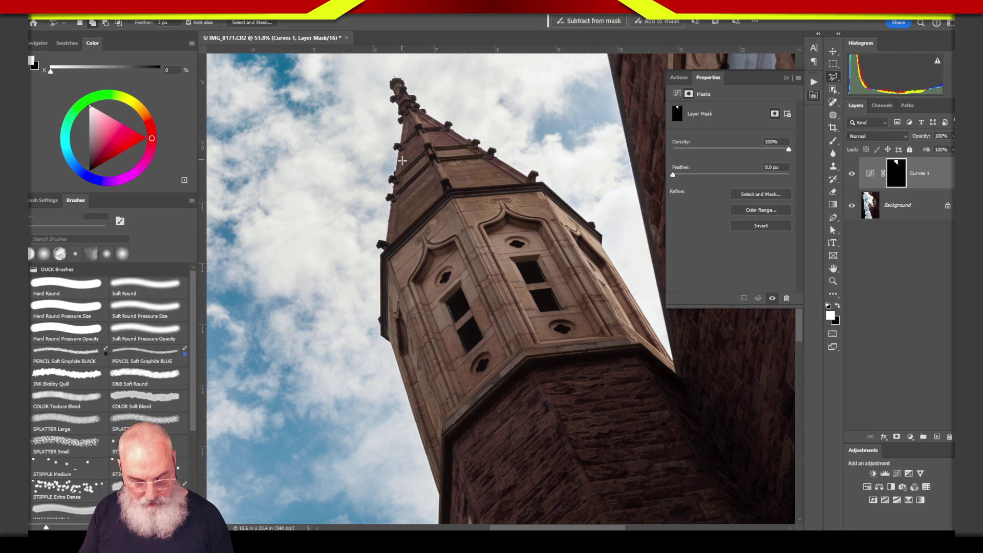
Outline the tower's lit faces from the ledge up to the spire tip and back, closing the polygon
left_click(526, 358)
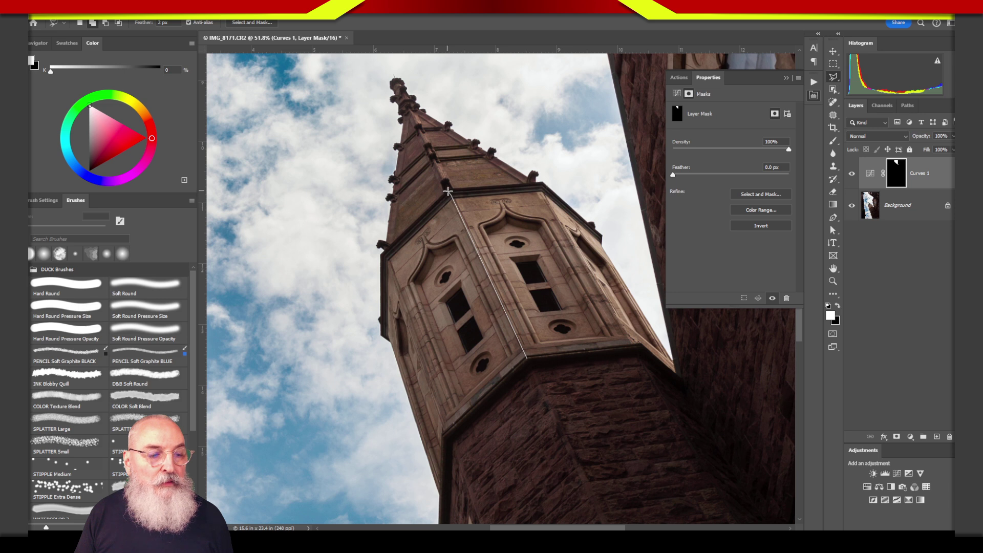
left_click(444, 185)
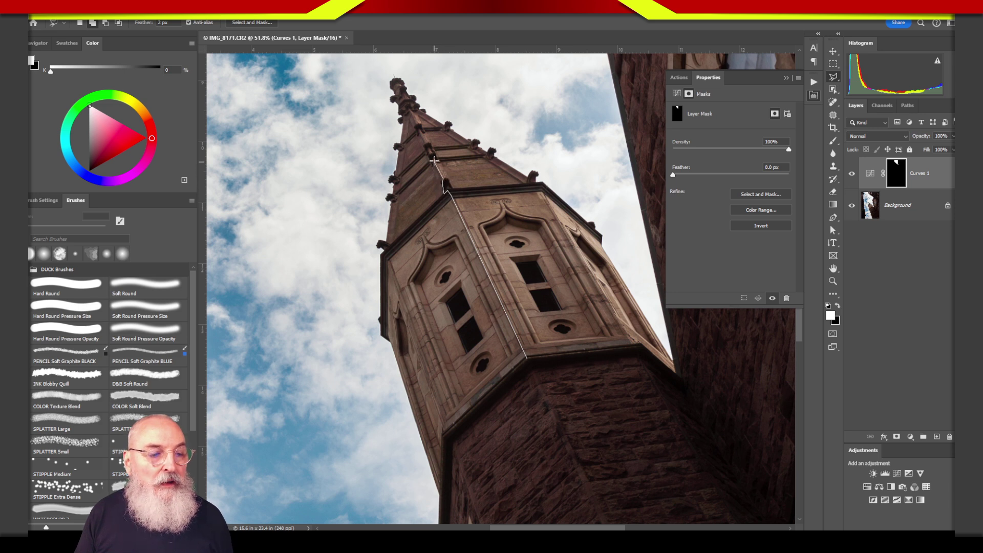
left_click(432, 160)
left_click(425, 148)
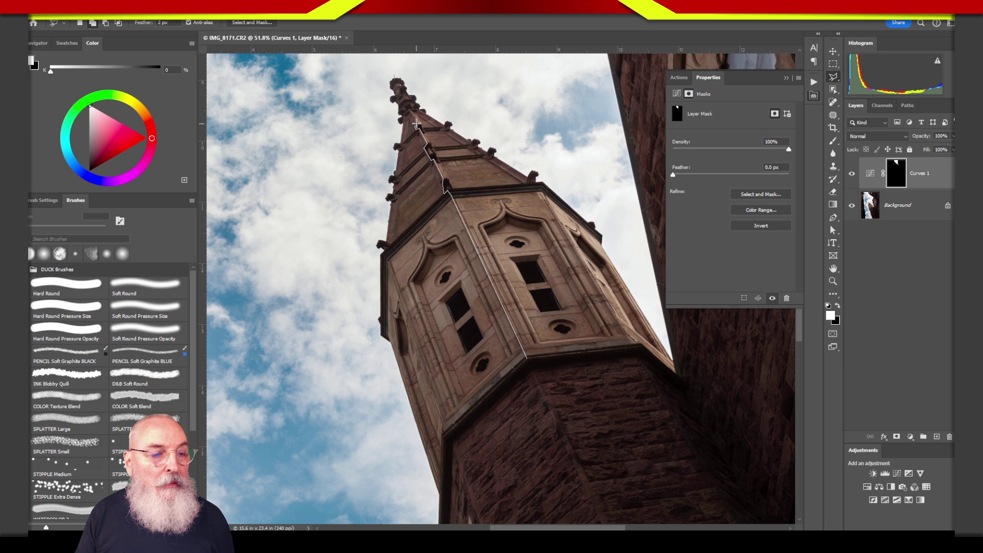
left_click(417, 127)
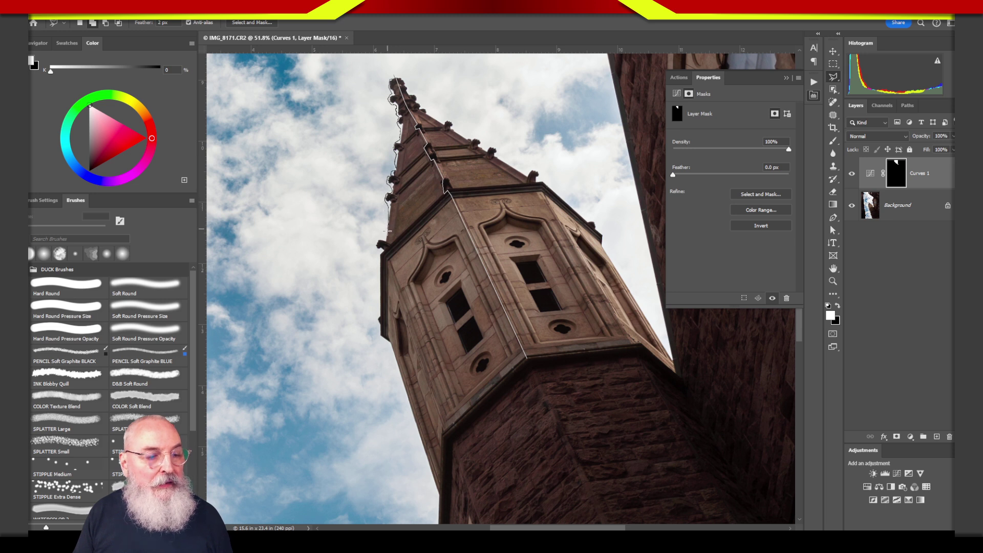
left_click_drag(383, 241, 379, 245)
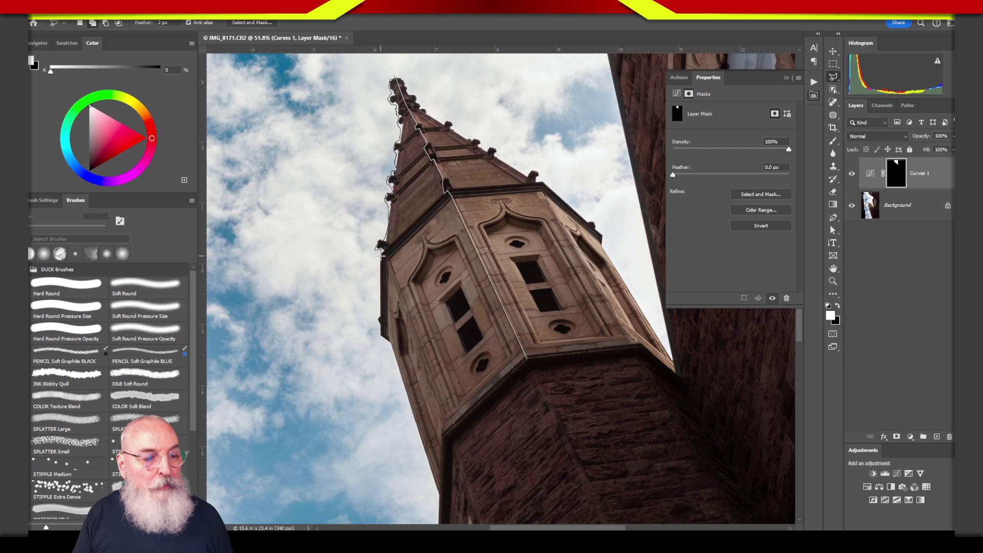
left_click_drag(382, 255, 381, 288)
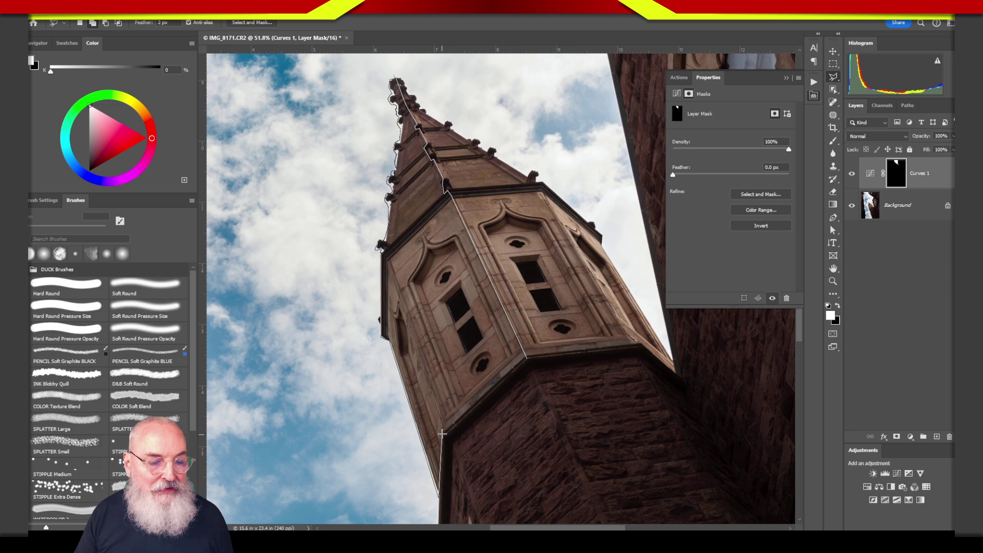
left_click(526, 358)
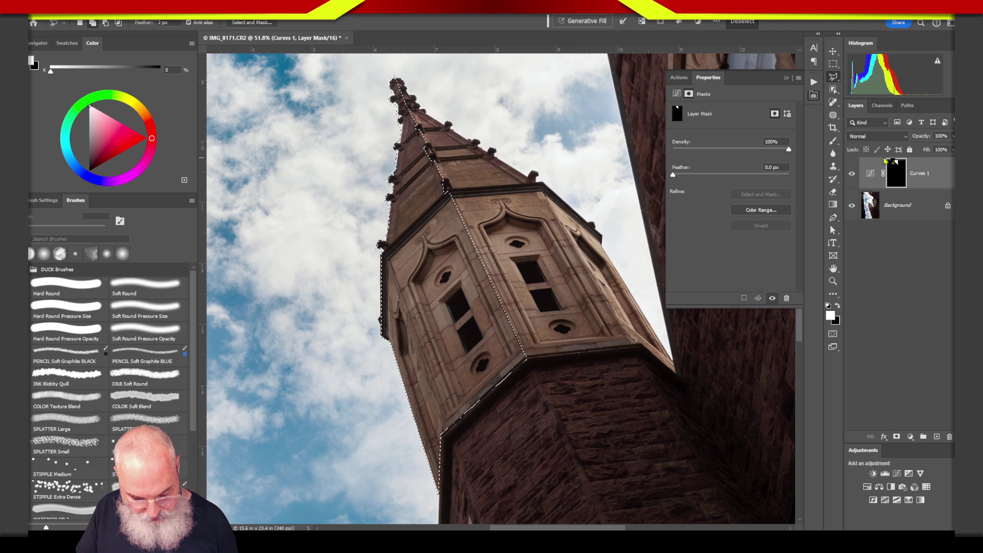
Fill the tower selection white on the Curves 1 mask, deselect, and zoom in on the spire tip
key("alt+BackSpace")
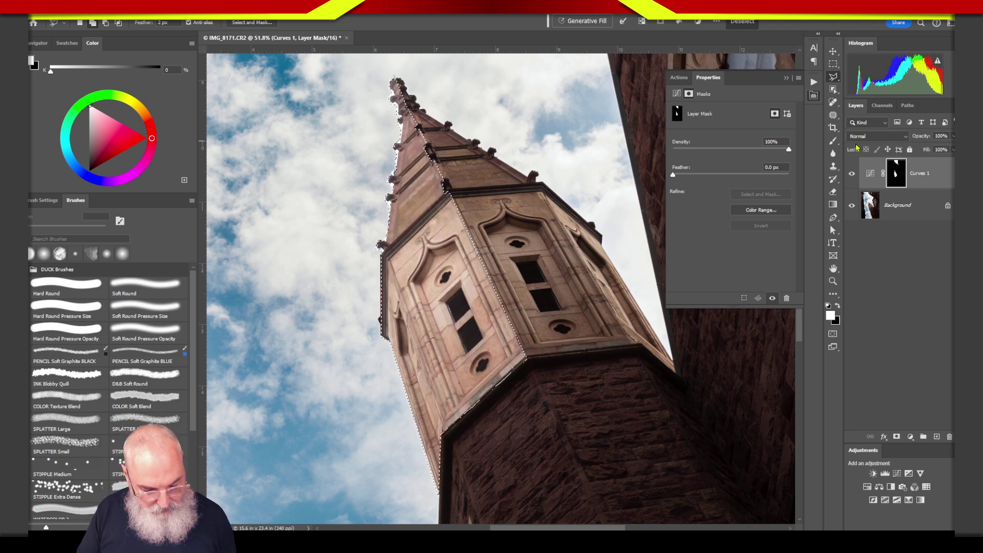
key("ctrl+d")
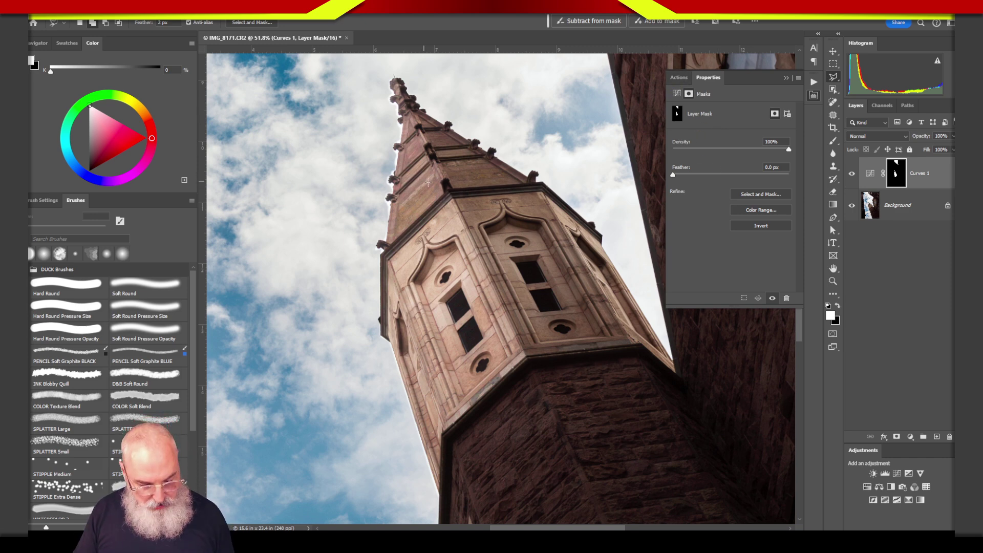
key("z")
left_click_drag(441, 134, 525, 288)
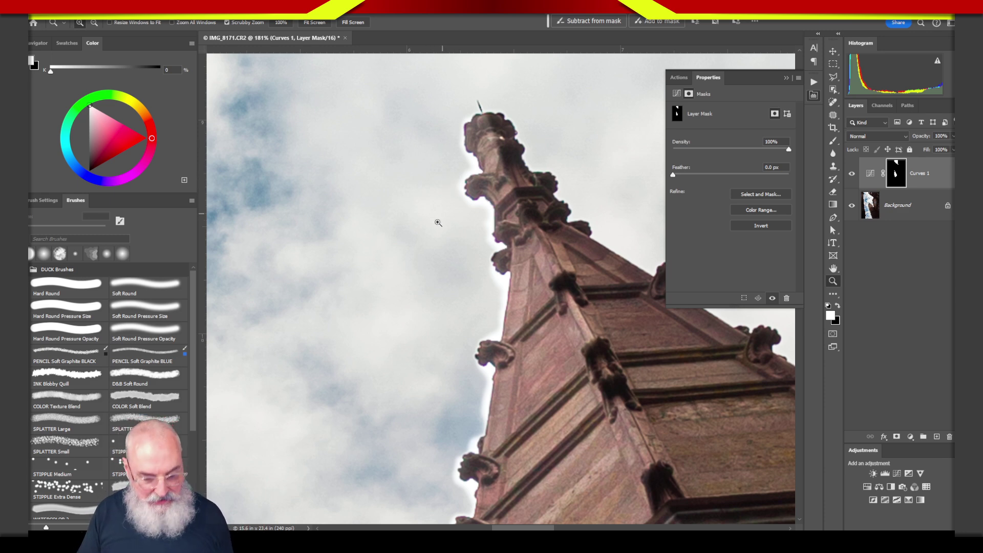
Paint black with a small 9–15 px soft brush along the spire's upper left edge to remove the halo
left_click(136, 285)
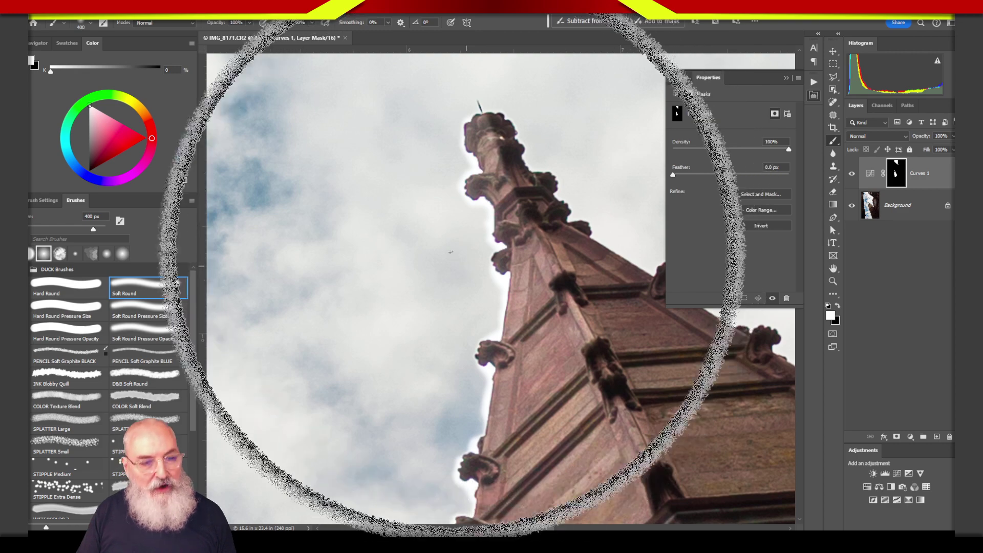
key("bracketleft")
key("bracketleft")
key("bracketleft")
key("bracketleft")
key("bracketleft")
key("bracketleft")
key("bracketleft")
key("bracketleft")
key("bracketleft")
key("bracketleft")
key("bracketleft")
key("bracketleft")
key("bracketleft")
key("bracketleft")
key("bracketleft")
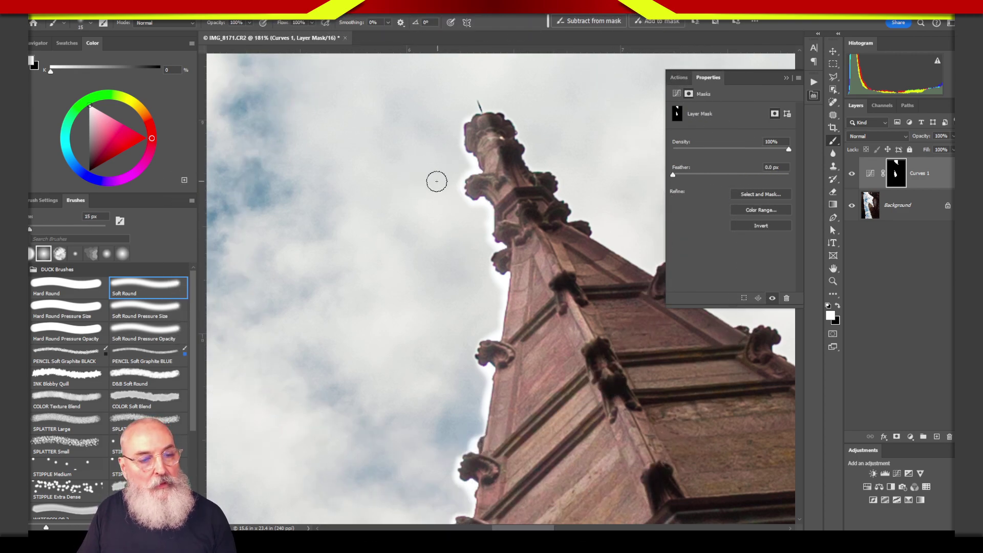
key("bracketleft")
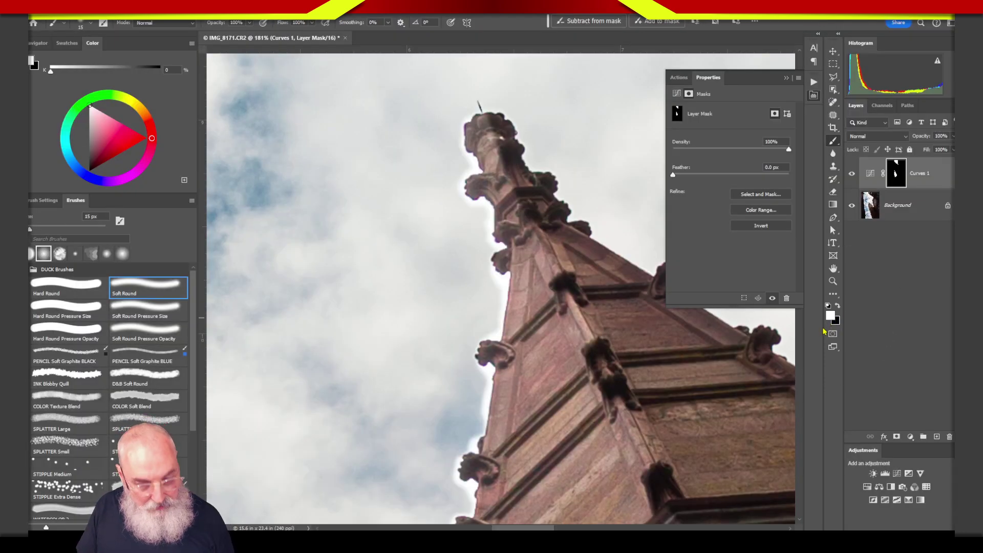
key("x")
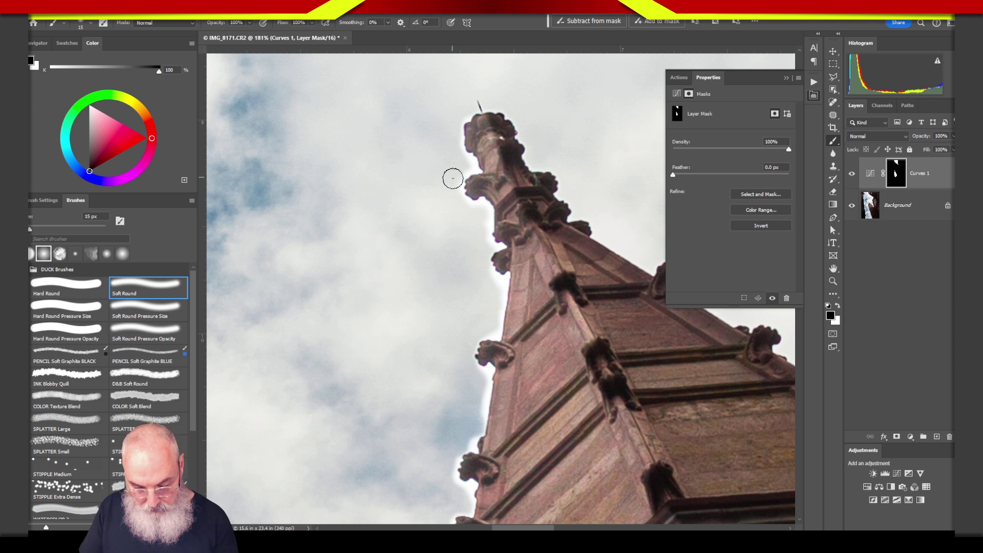
key("bracketleft")
key("bracketleft")
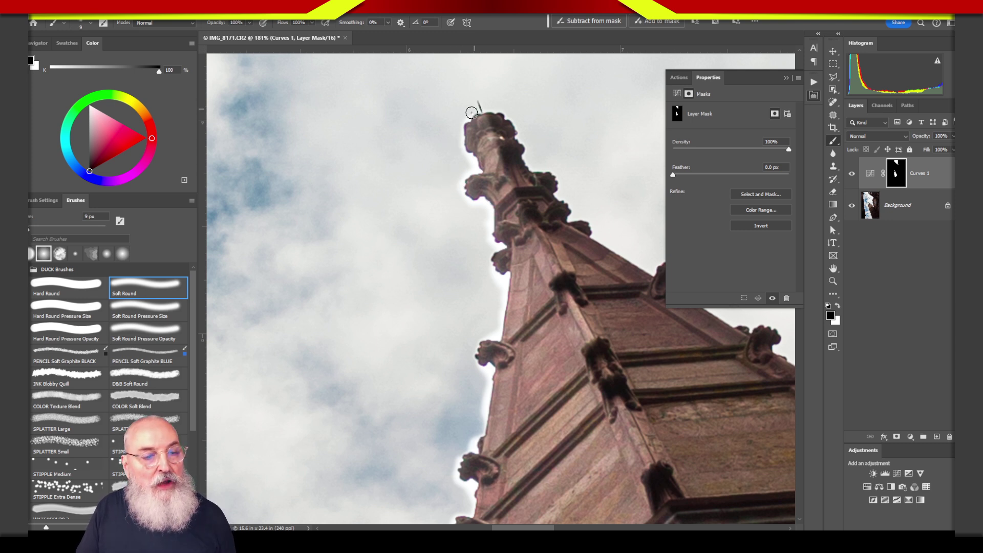
mouse_move(461, 121)
left_mouse_down()
mouse_move(462, 156)
mouse_move(476, 169)
mouse_move(465, 193)
mouse_move(476, 211)
left_mouse_up()
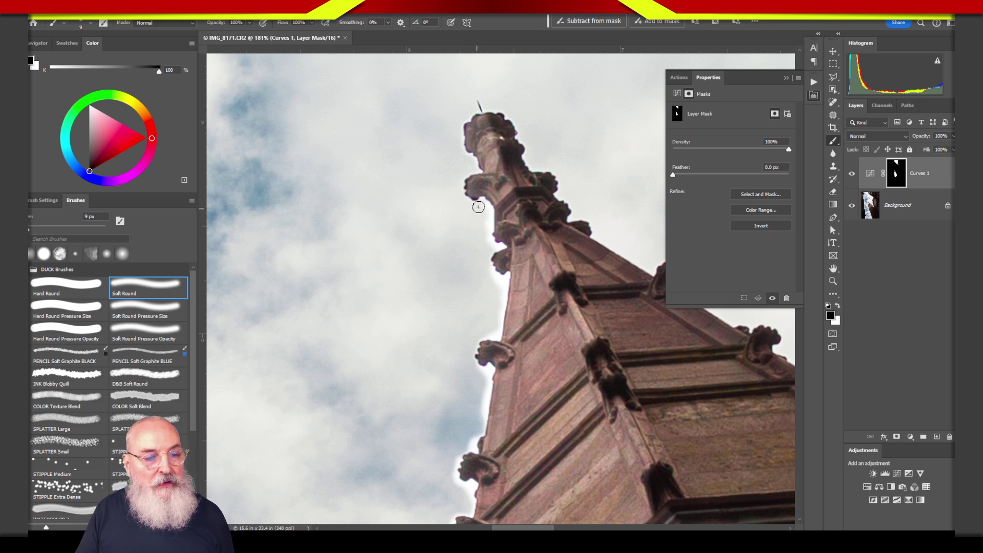
left_click_drag(489, 223, 496, 297)
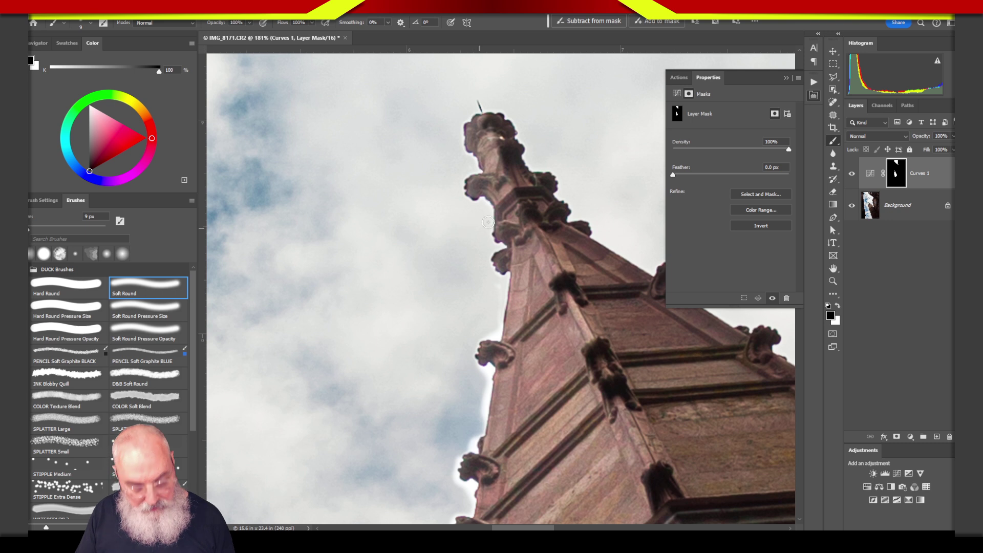
key("bracketright")
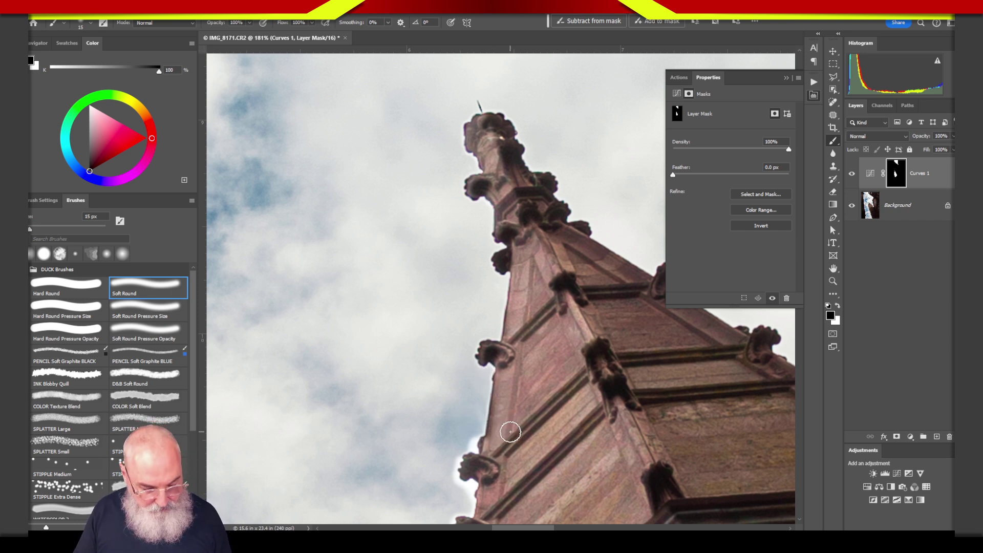
Paint black around the upper gargoyle and spire edge to tone down the halo
key("x")
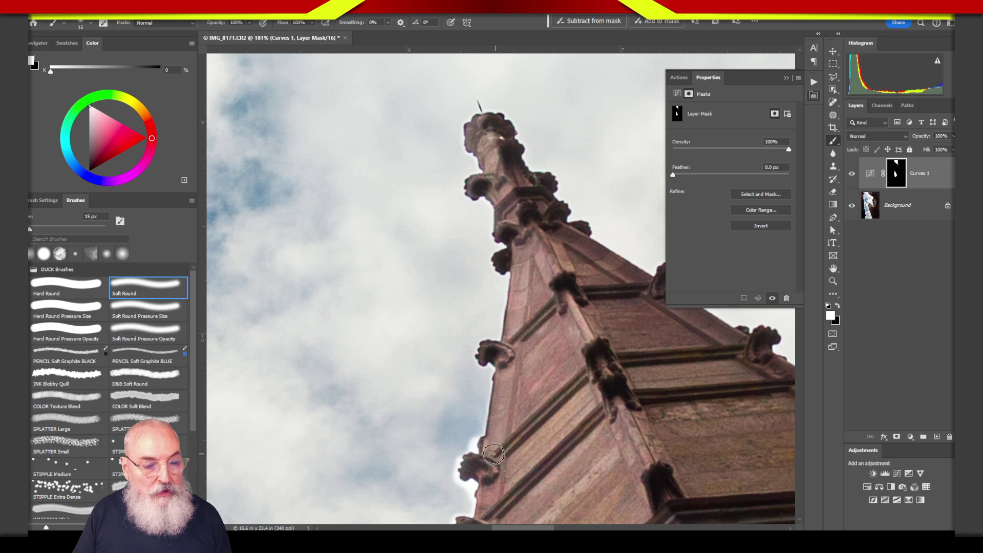
key("x")
scroll(450, 256, "down", 6)
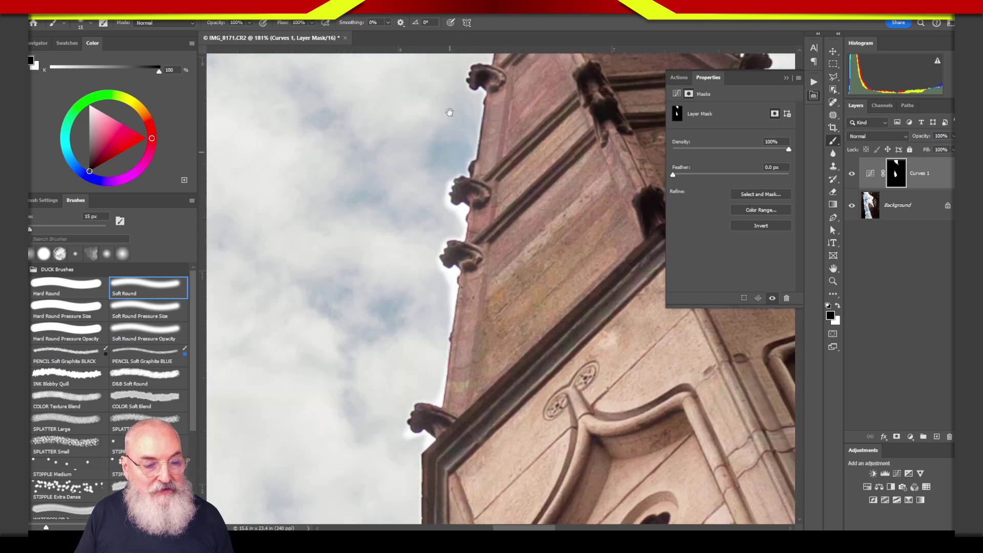
mouse_move(442, 129)
left_mouse_down()
mouse_move(446, 163)
mouse_move(456, 146)
mouse_move(471, 148)
mouse_move(455, 154)
mouse_move(437, 287)
mouse_move(415, 316)
mouse_move(426, 119)
left_mouse_up()
mouse_move(426, 166)
left_mouse_down()
mouse_move(447, 154)
mouse_move(451, 209)
left_mouse_up()
mouse_move(419, 264)
left_mouse_down()
mouse_move(333, 320)
mouse_move(257, 413)
mouse_move(253, 439)
mouse_move(226, 322)
mouse_move(225, 340)
mouse_move(267, 244)
left_mouse_up()
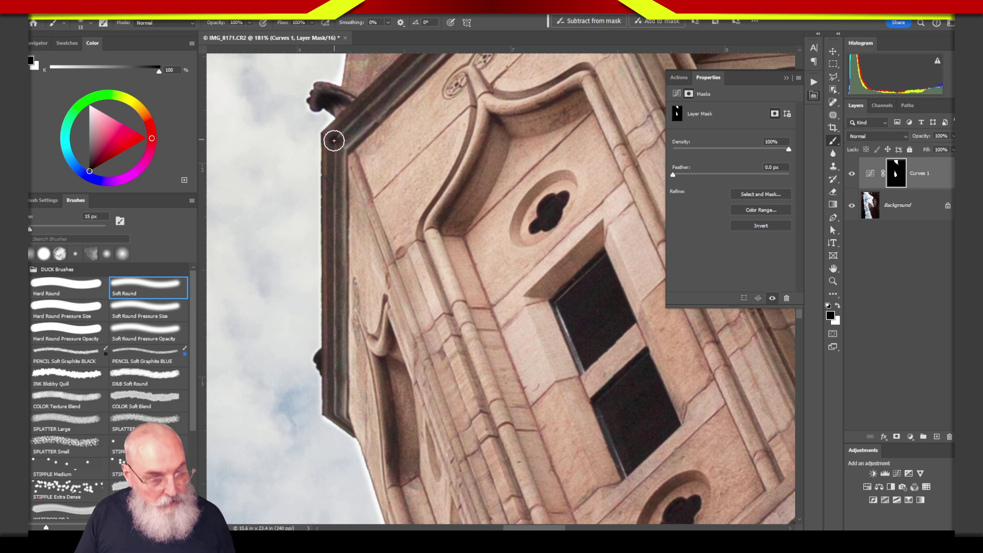
Paint straight black lines along the lower tower edge and cornice, then zoom out past 100%
left_click(334, 414, "shift")
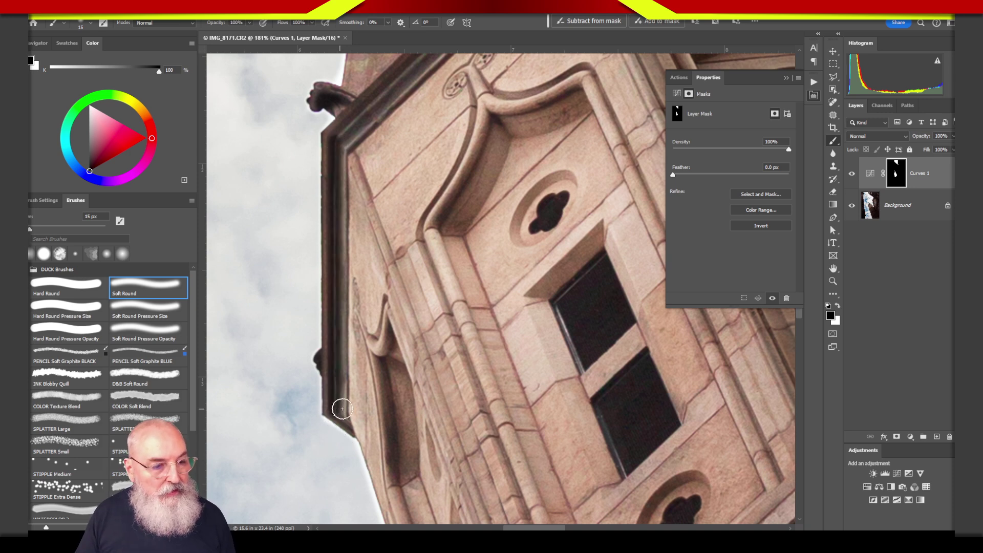
mouse_move(208, 216)
left_mouse_down()
mouse_move(201, 254)
mouse_move(359, 354)
left_mouse_up()
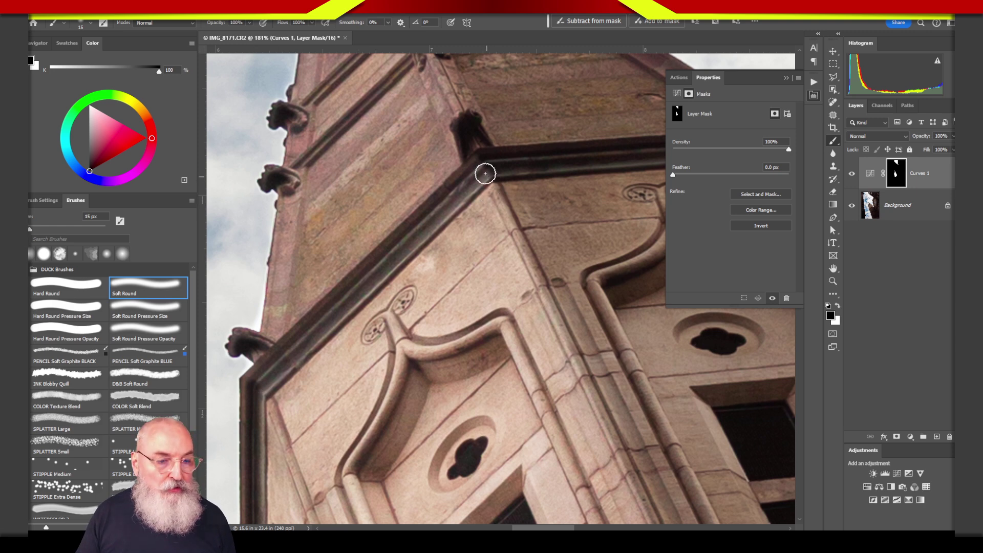
left_click(484, 160, "shift")
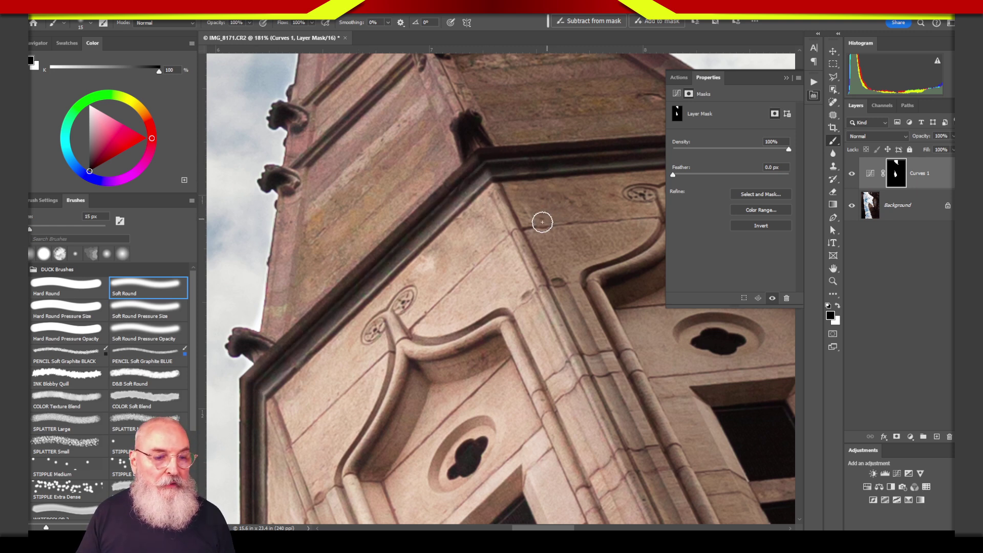
left_click_drag(516, 164, 557, 334)
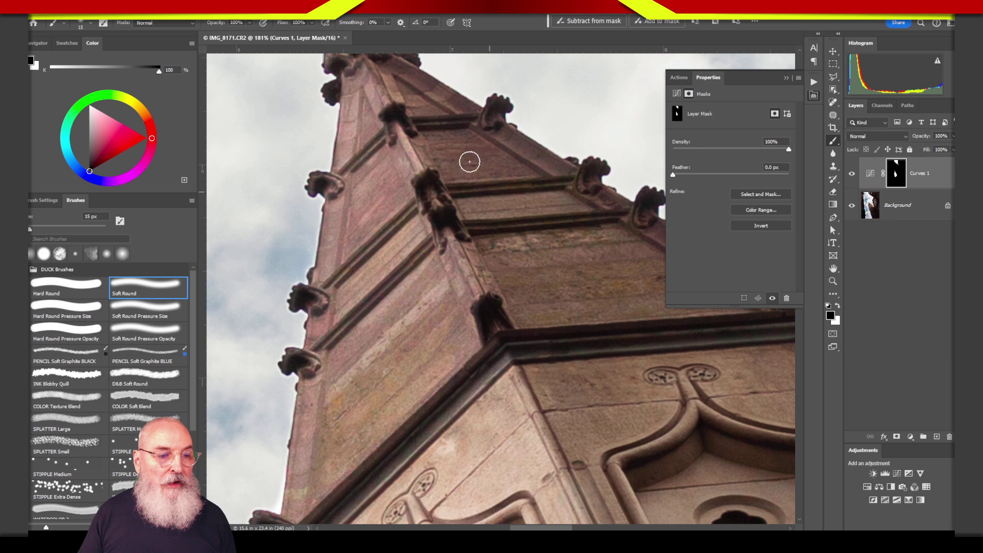
left_click_drag(387, 54, 409, 126)
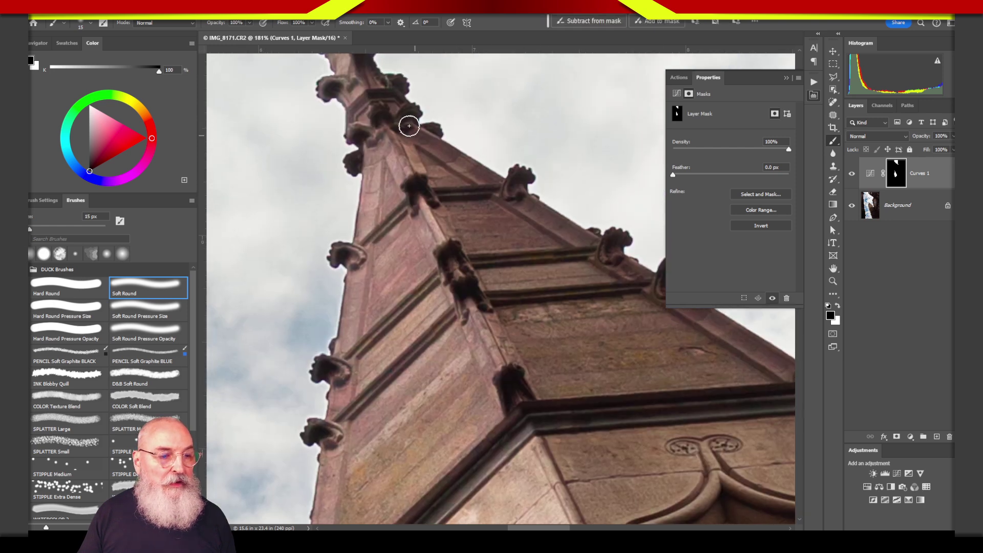
left_click_drag(378, 62, 396, 131)
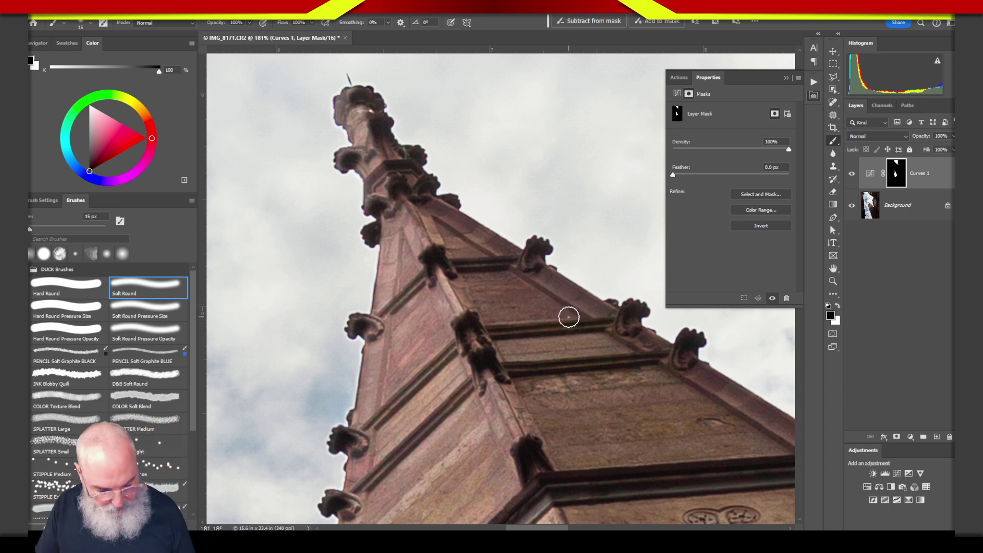
key("ctrl+1")
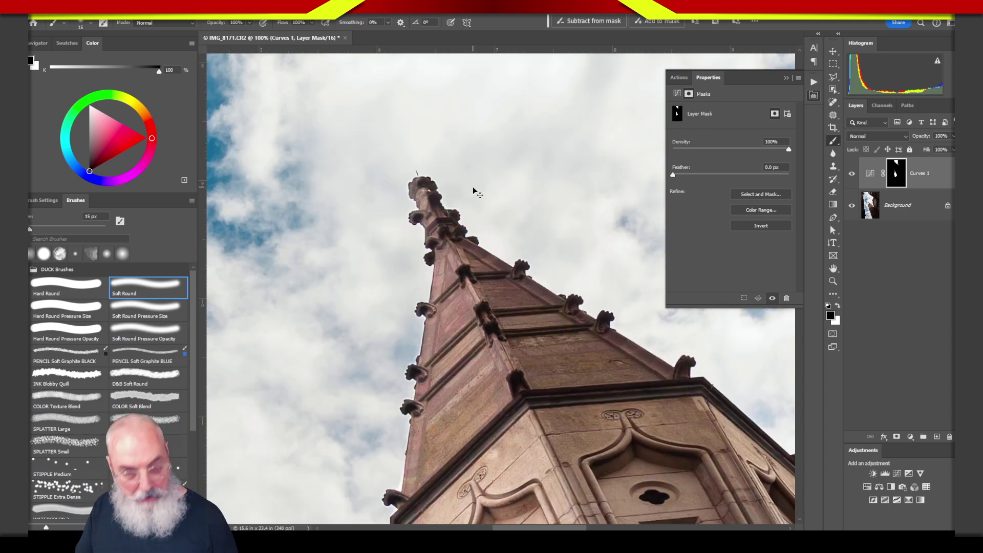
key("ctrl+minus")
Zoom out and toggle Curves 1 off and on twice to compare the brightening
left_click_drag(553, 441, 494, 168)
key("ctrl+minus")
key("ctrl+minus")
key("ctrl+minus")
key("ctrl+minus")
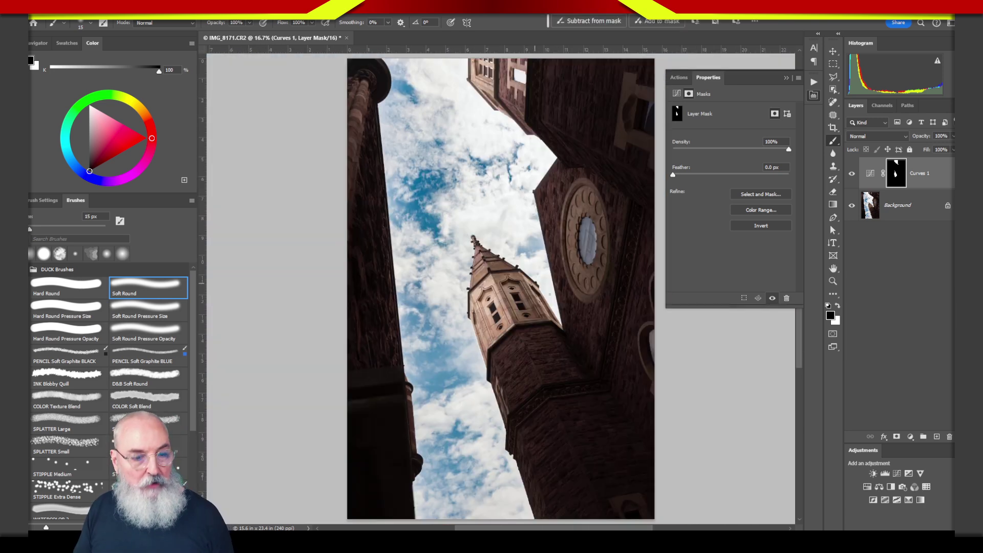
left_click(852, 176)
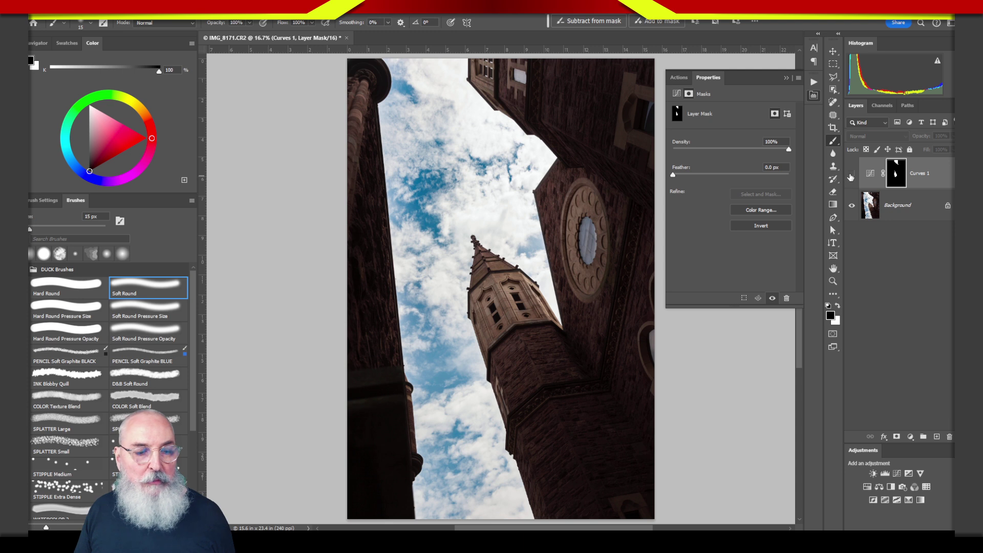
left_click(851, 174)
left_click(852, 172)
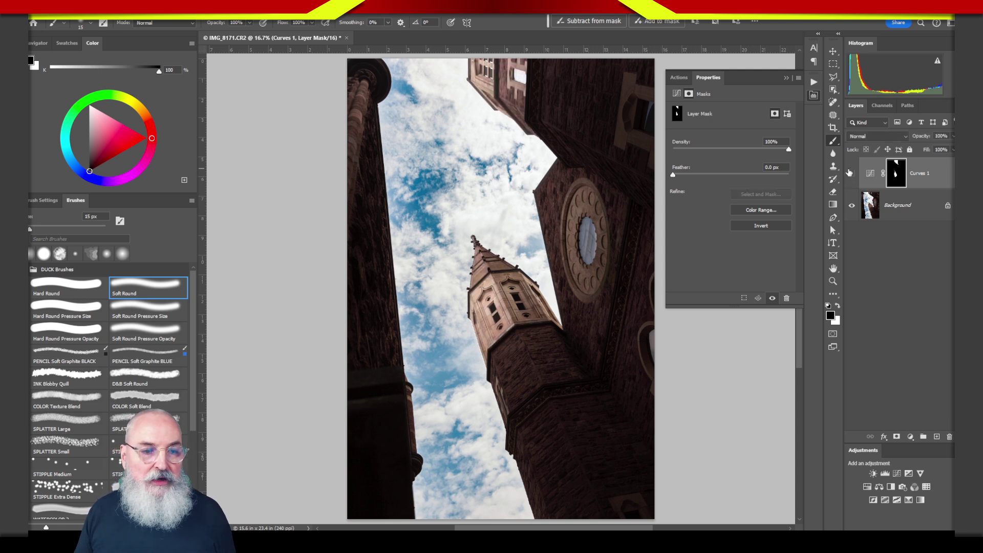
left_click(852, 174)
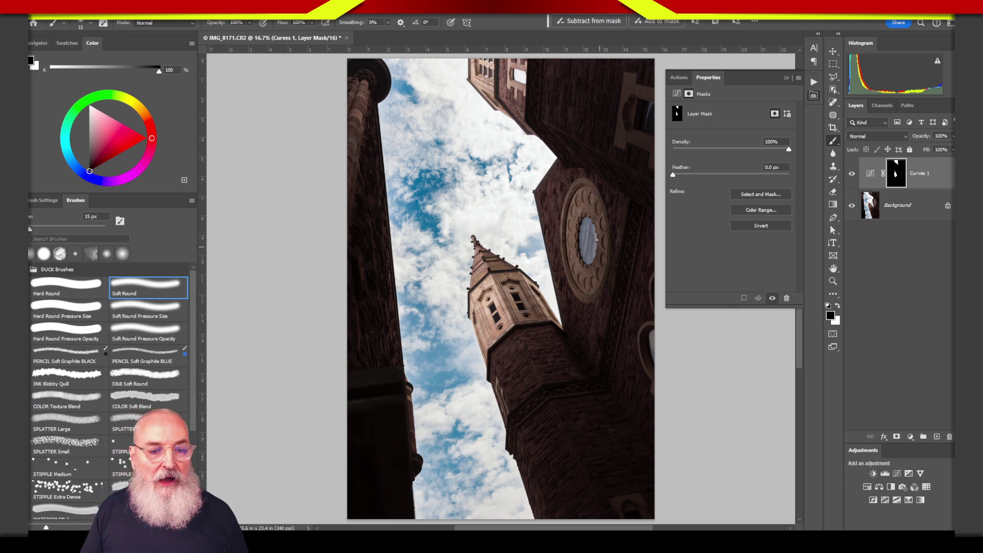
Zoom to 33.3% and pan to the rose-window facade
left_click_drag(601, 249, 500, 266)
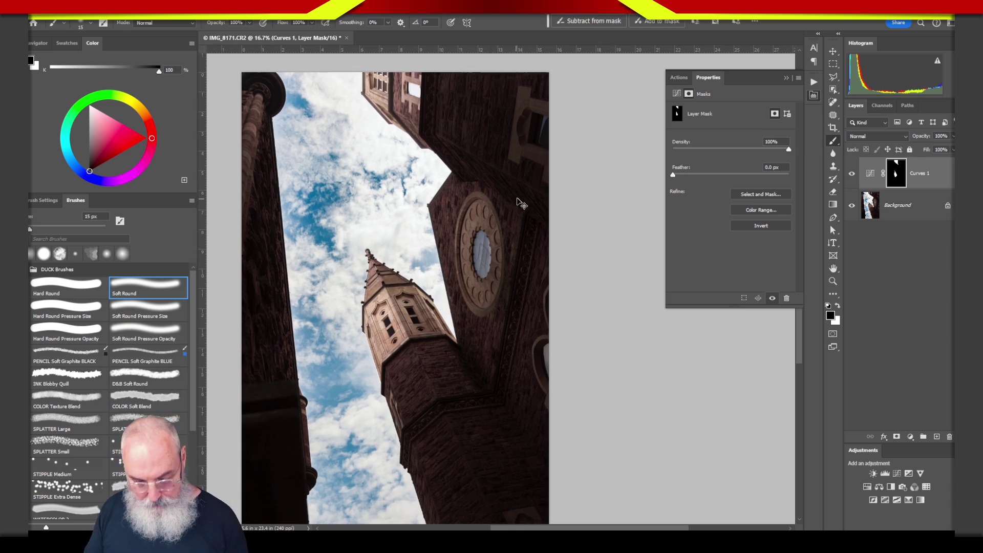
key("ctrl+plus")
key("ctrl+plus")
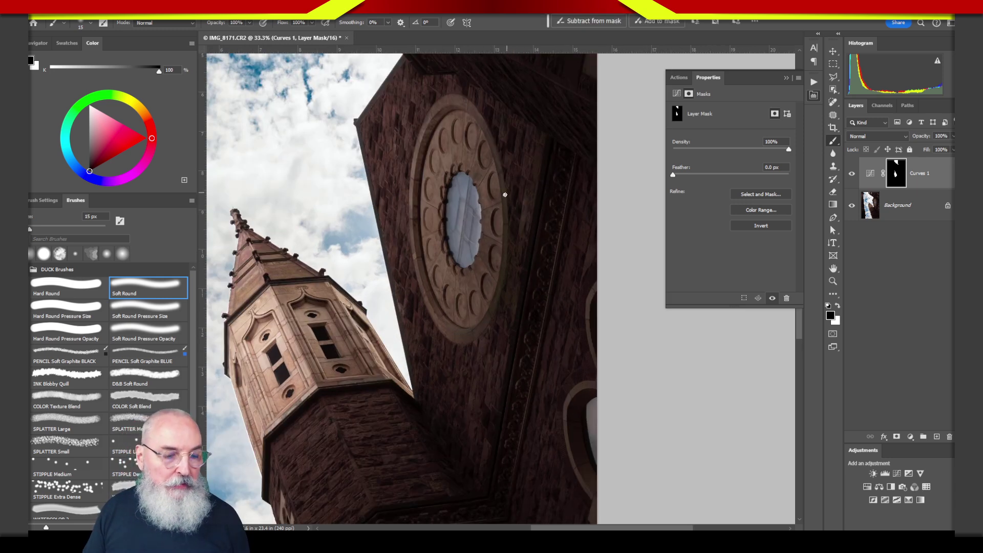
left_click_drag(500, 187, 470, 244)
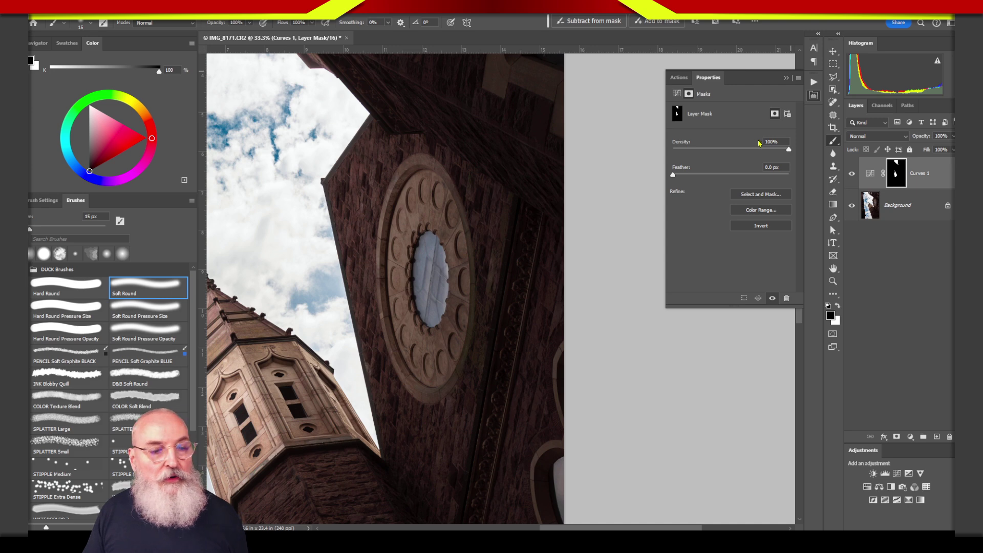
Outline the rose-window facade with the Polygonal Lasso, close the selection, and zoom out
left_click(833, 77)
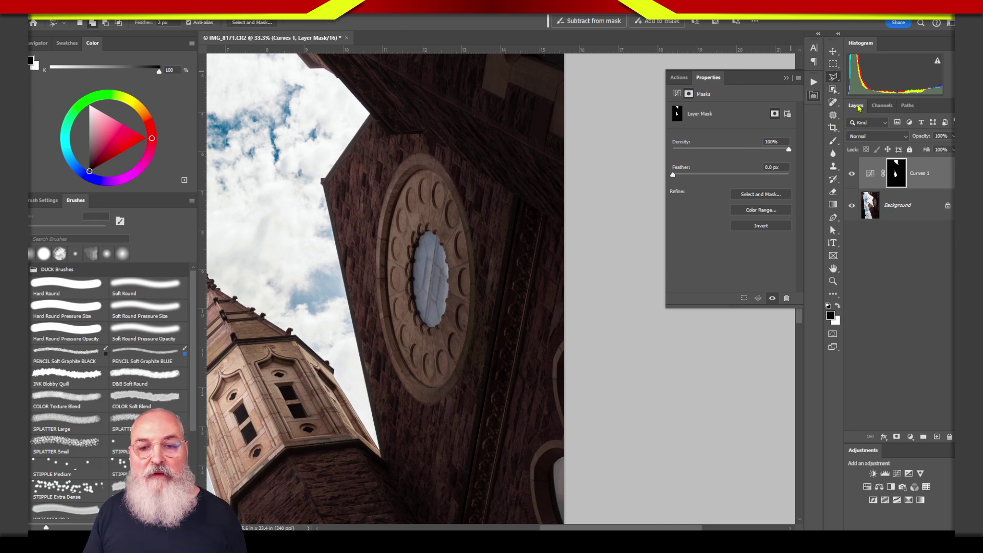
left_click(370, 115)
left_click_drag(349, 153, 323, 180)
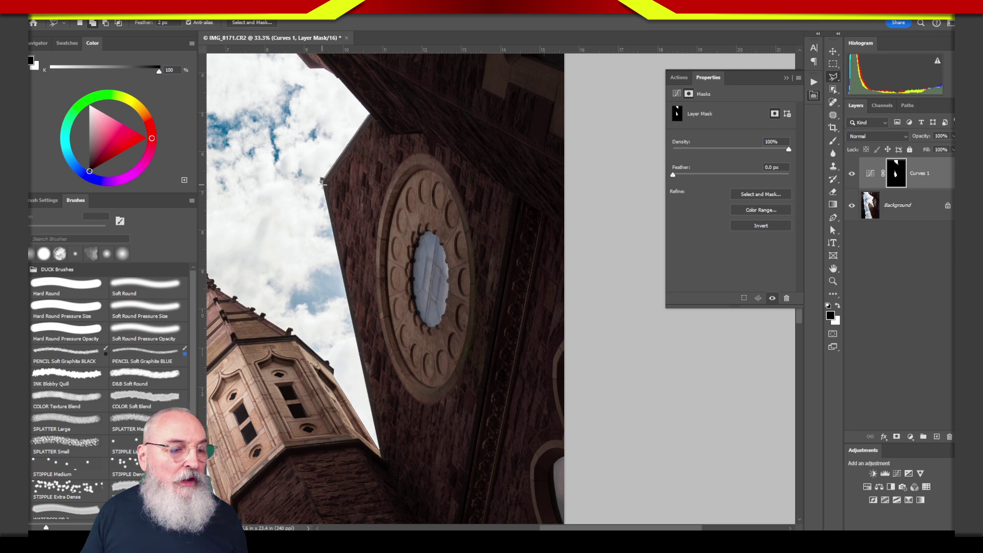
left_click(322, 182)
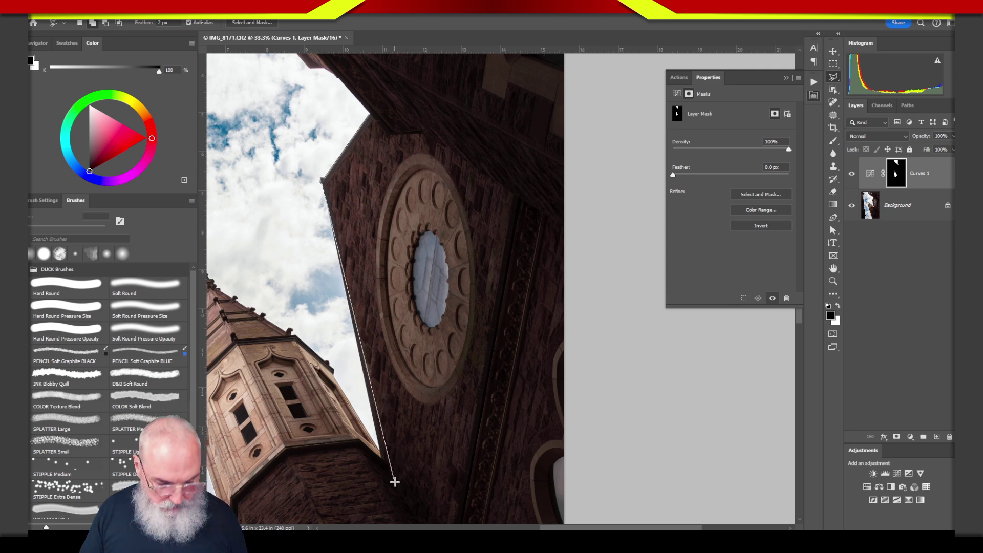
mouse_move(395, 487)
left_mouse_down()
mouse_move(388, 329)
mouse_move(394, 248)
mouse_move(415, 187)
mouse_move(439, 202)
mouse_move(441, 236)
left_mouse_up()
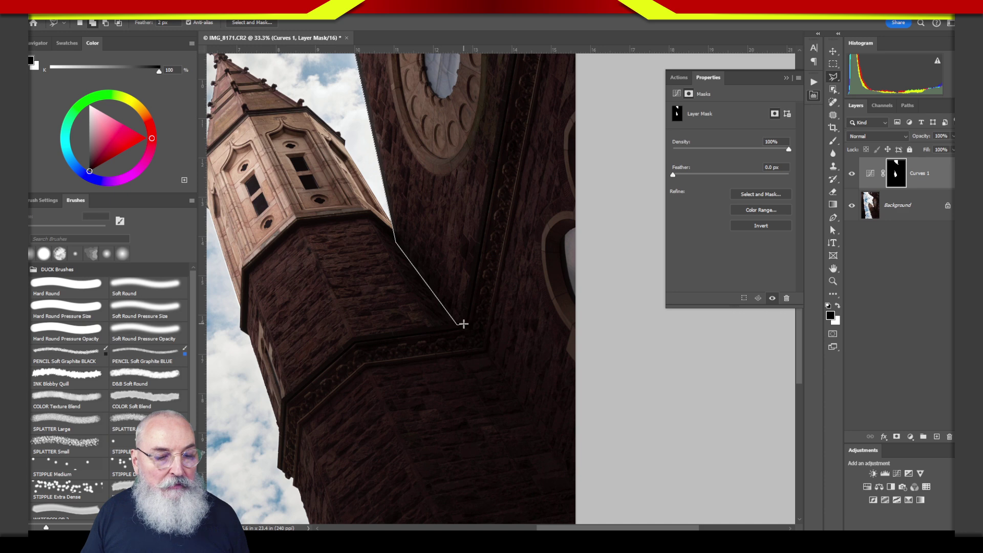
scroll(476, 291, "up", 6)
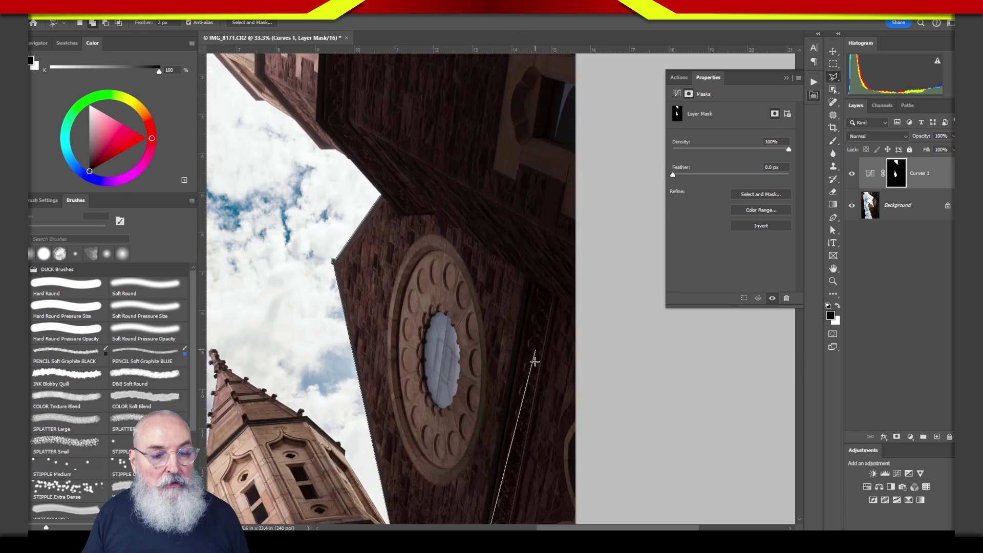
left_click(525, 276)
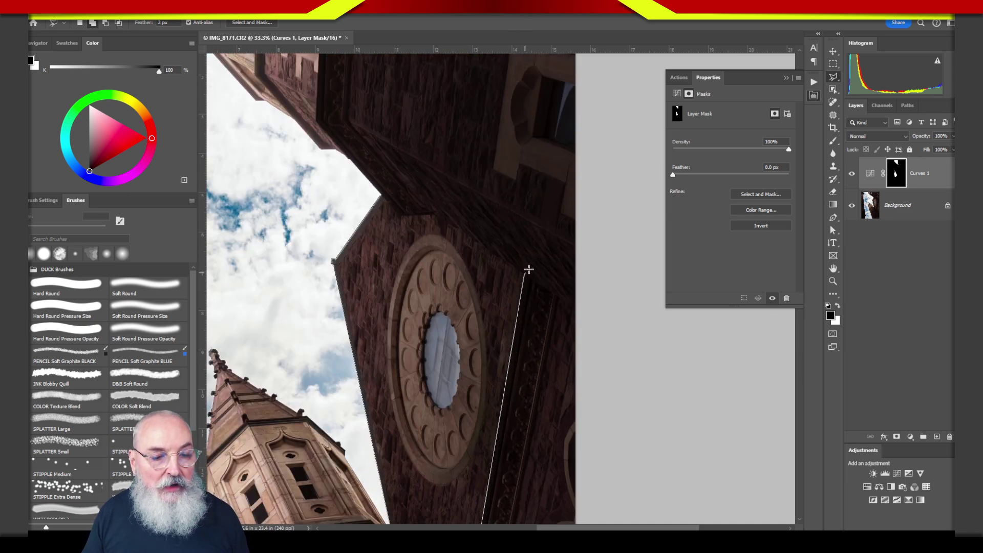
left_click(432, 215)
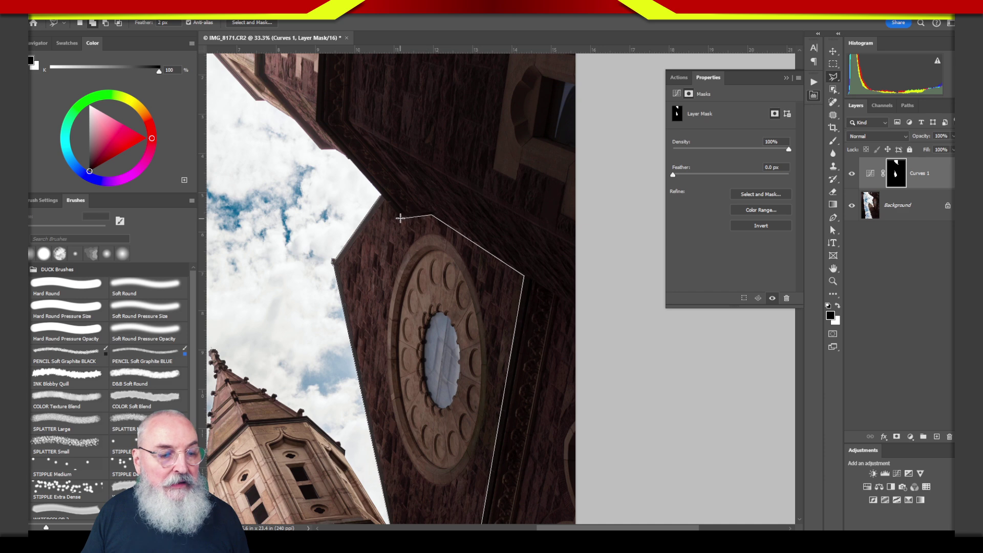
left_click(400, 216)
left_click(383, 200)
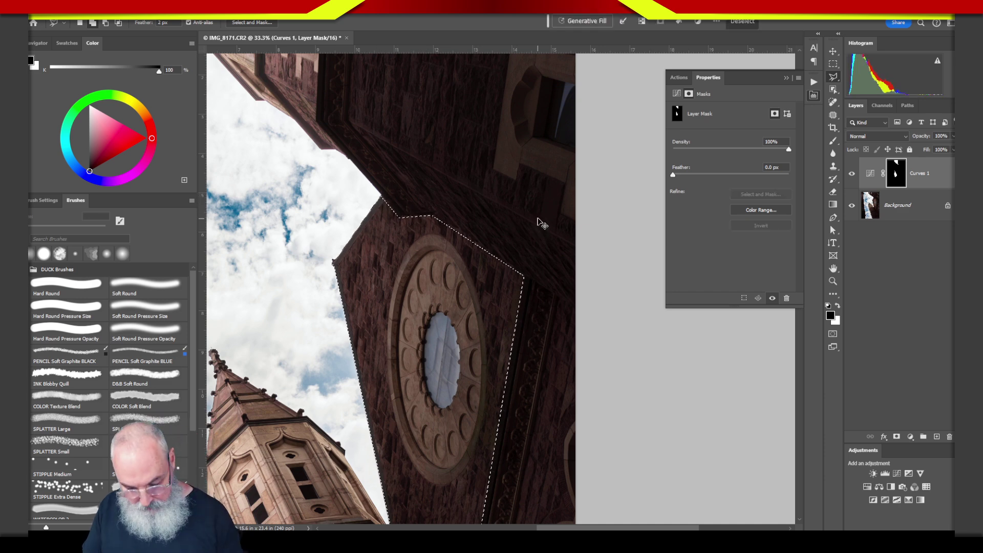
key("ctrl+minus")
key("ctrl+minus")
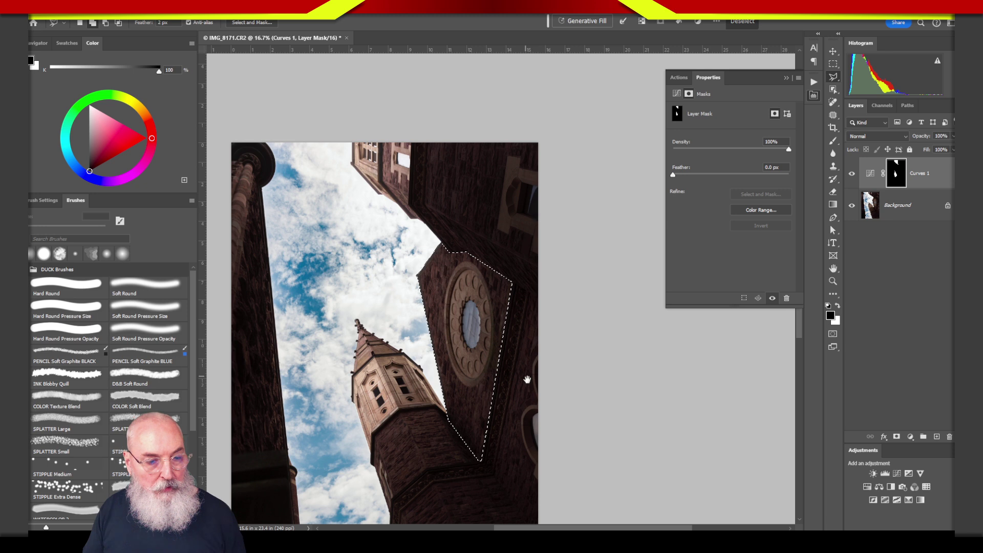
Fill the facade selection with white on the Curves 1 mask, then deselect
left_click_drag(527, 380, 525, 242)
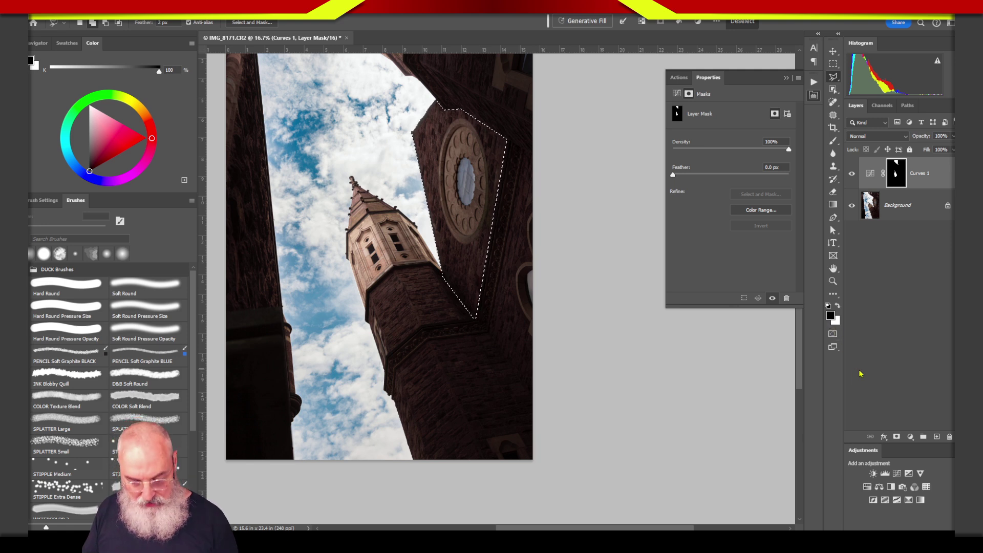
key("ctrl+BackSpace")
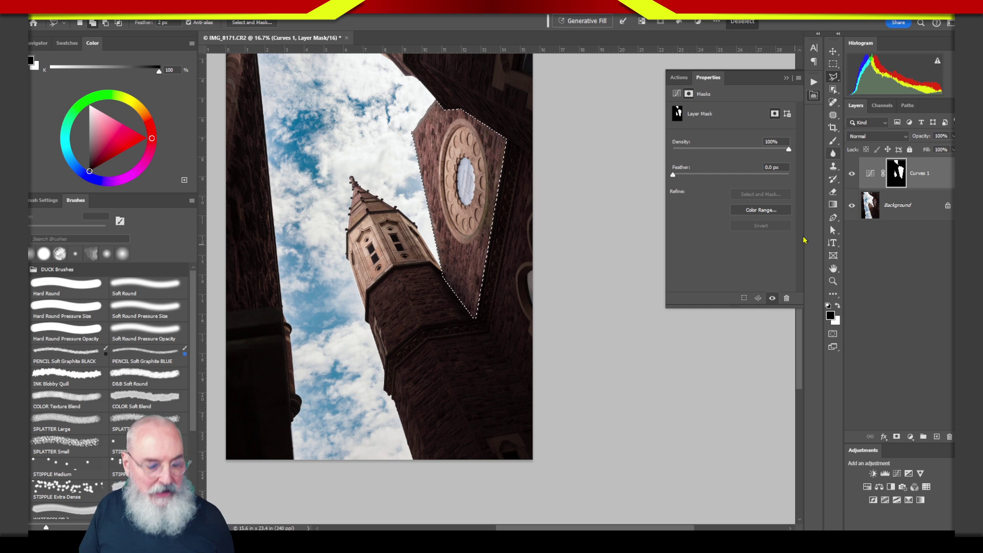
key("ctrl+d")
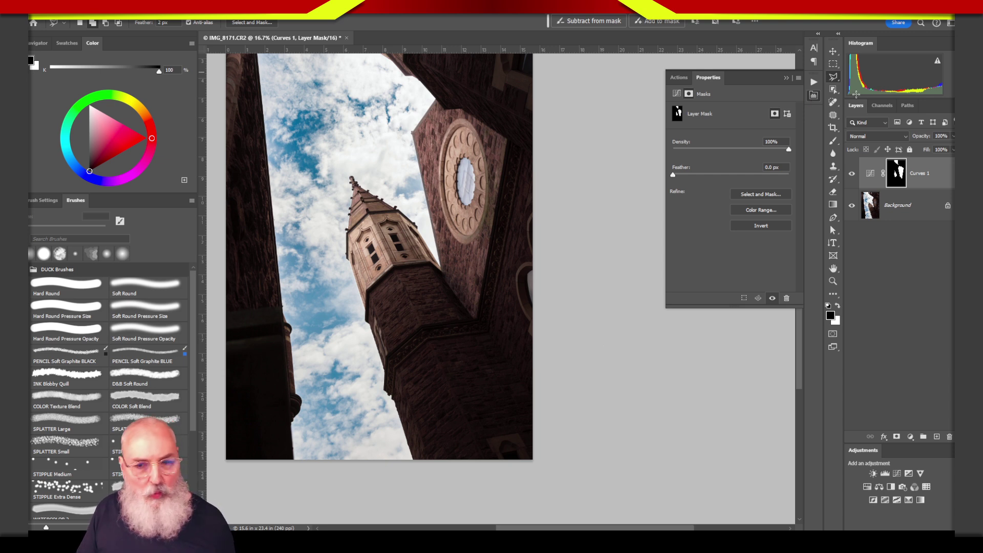
Add a low point on the Curves 1 curve and move the upper point to 68/179
left_click(870, 174)
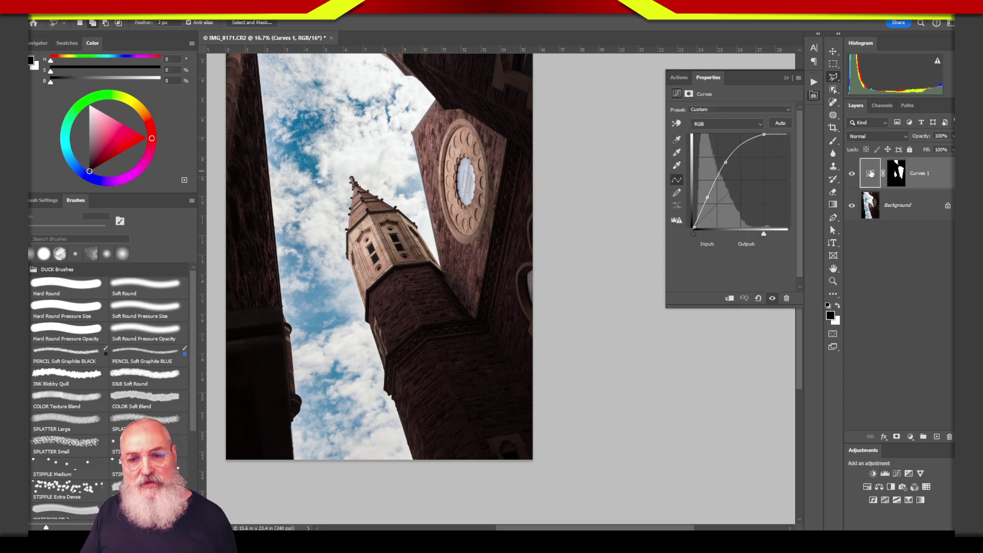
left_click(709, 196)
left_click_drag(708, 197, 705, 200)
left_click(725, 162)
left_click_drag(725, 163, 719, 162)
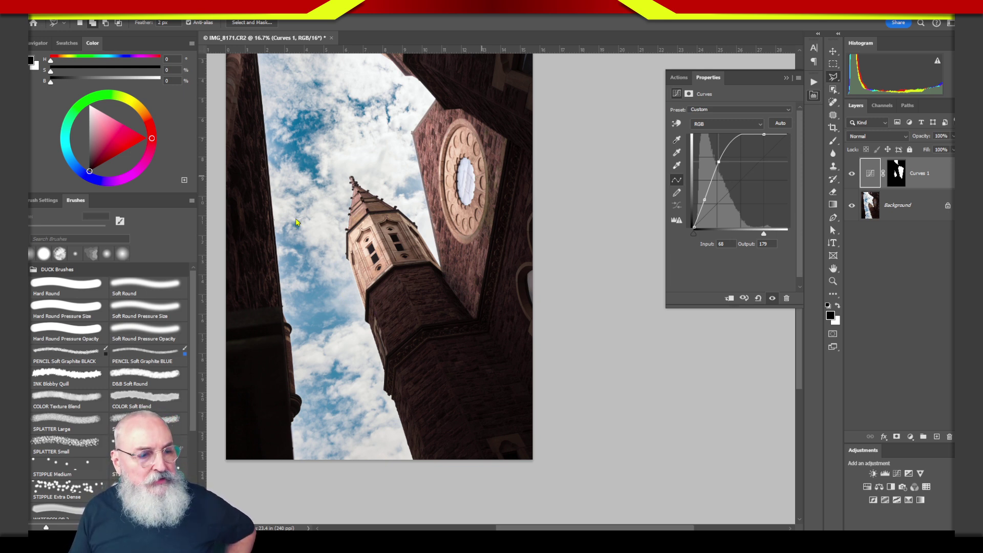
mouse_move(296, 222)
left_mouse_down()
mouse_move(288, 245)
mouse_move(281, 233)
mouse_move(347, 265)
left_mouse_up()
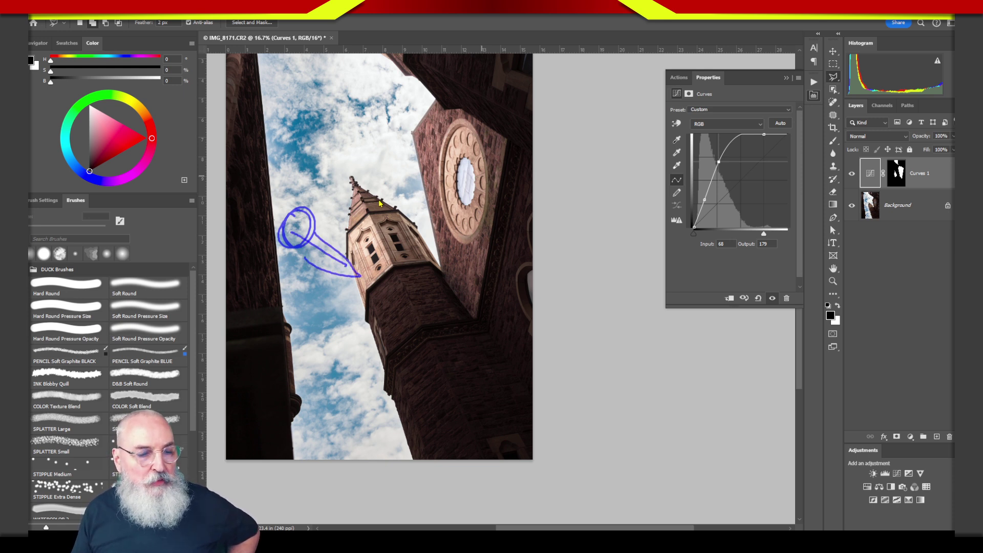
mouse_move(351, 179)
left_mouse_down()
mouse_move(385, 290)
mouse_move(343, 178)
left_mouse_up()
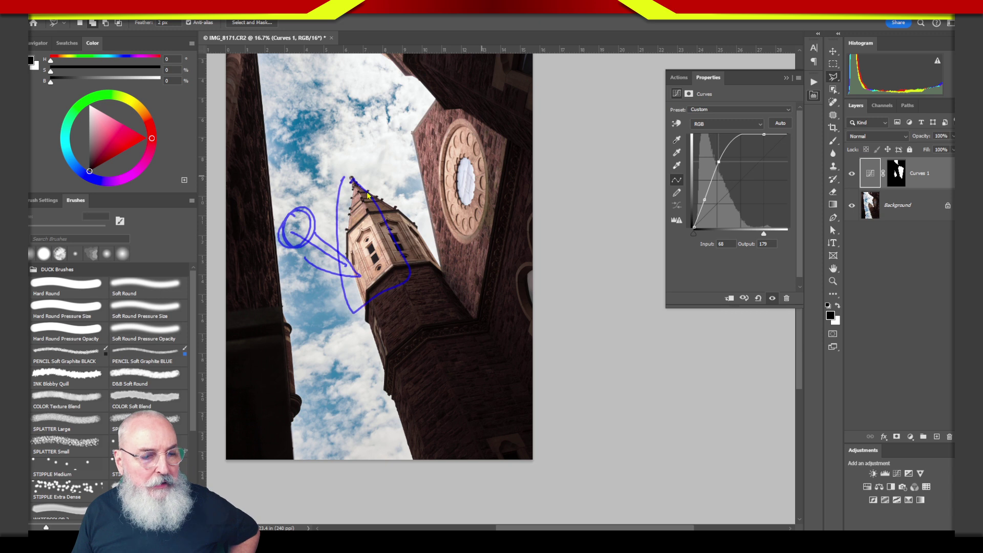
mouse_move(441, 100)
left_mouse_down()
mouse_move(454, 307)
mouse_move(490, 118)
mouse_move(436, 98)
left_mouse_up()
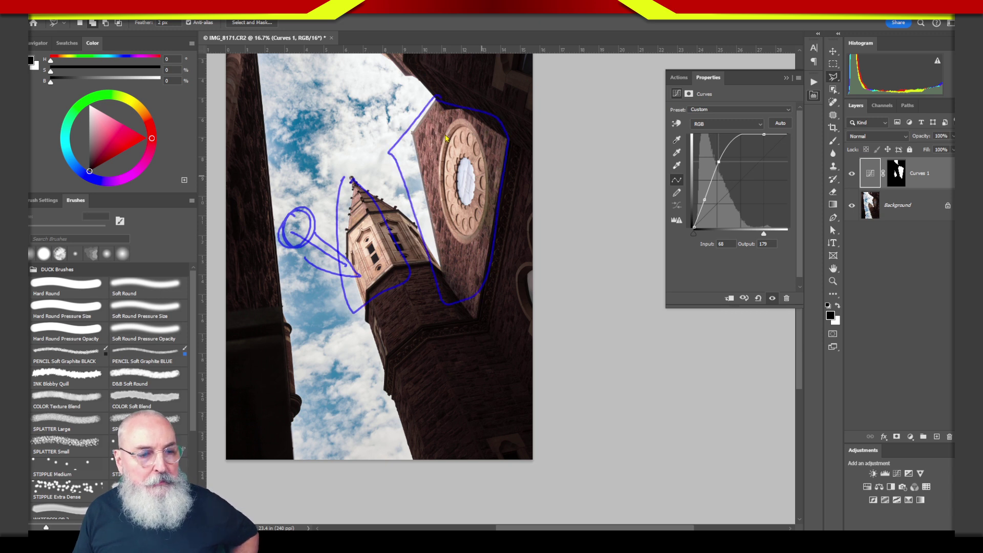
mouse_move(354, 18)
left_mouse_down()
mouse_move(407, 44)
mouse_move(410, 15)
left_mouse_up()
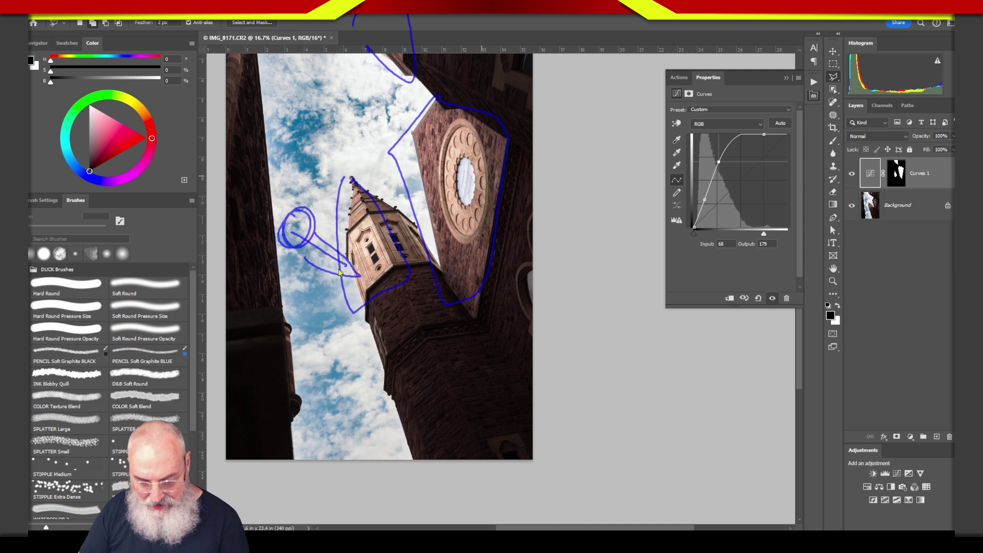
key("Escape")
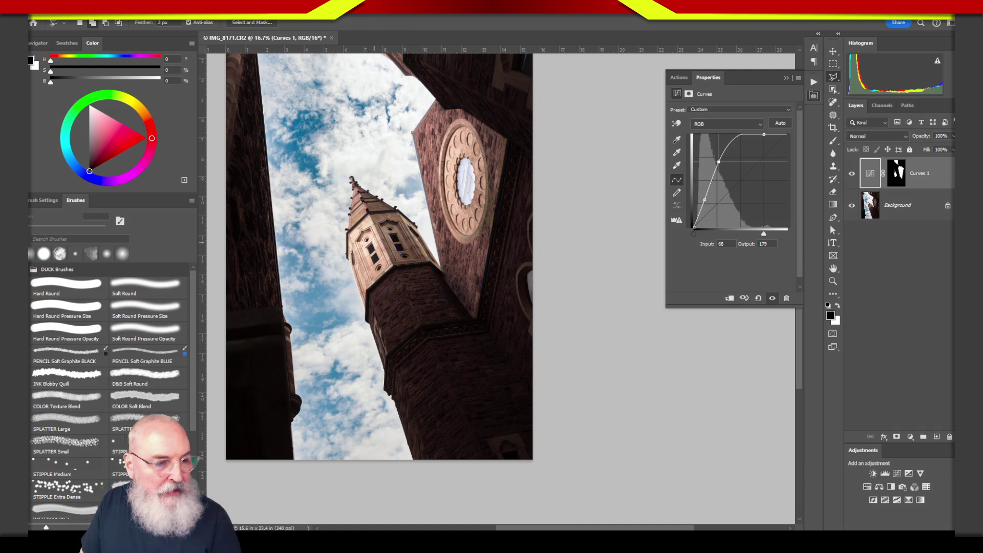
mouse_move(221, 312)
left_mouse_down()
mouse_move(241, 358)
mouse_move(155, 376)
left_mouse_up()
mouse_move(213, 340)
left_mouse_down()
mouse_move(346, 264)
mouse_move(360, 274)
mouse_move(314, 323)
left_mouse_up()
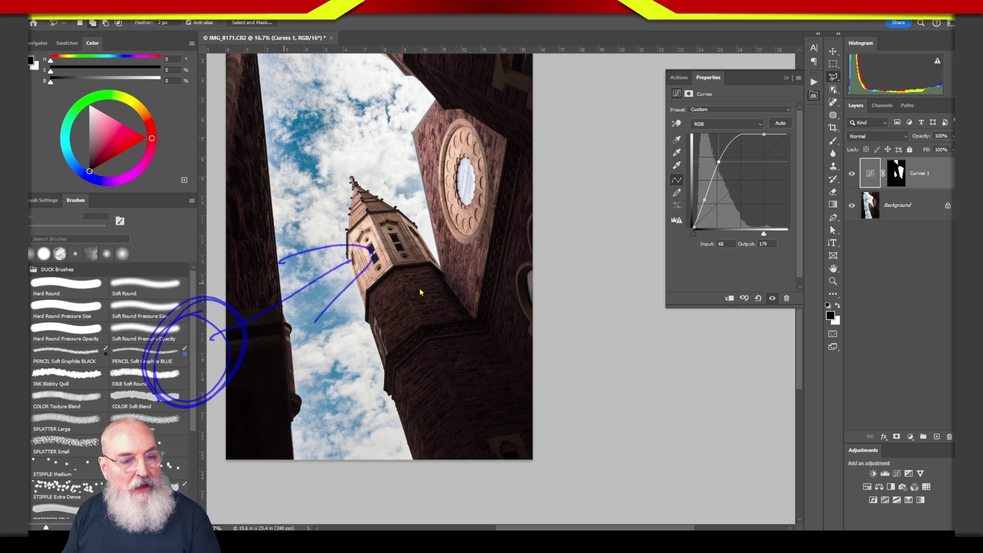
left_click_drag(396, 264, 403, 275)
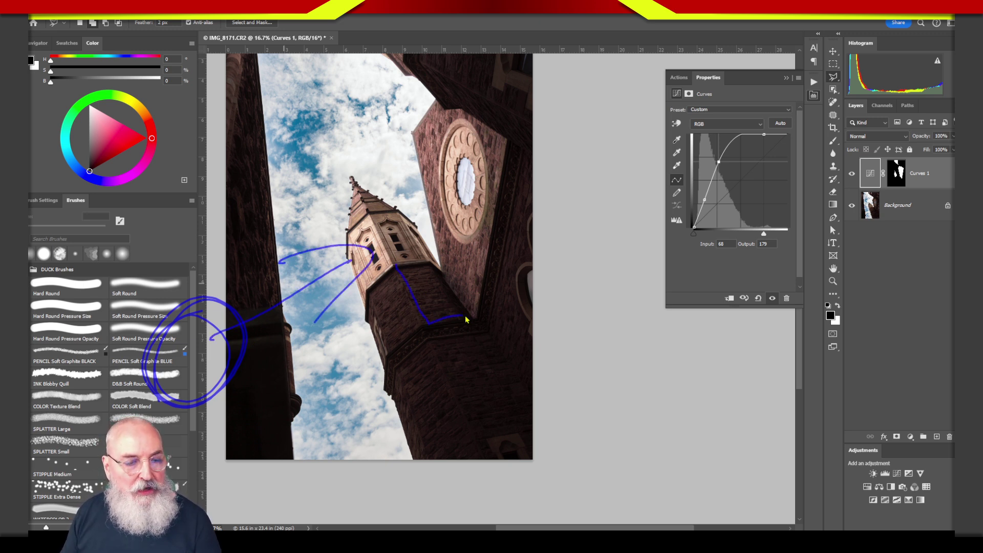
mouse_move(466, 319)
left_mouse_down()
mouse_move(447, 279)
mouse_move(391, 275)
left_mouse_up()
left_click_drag(422, 324, 477, 313)
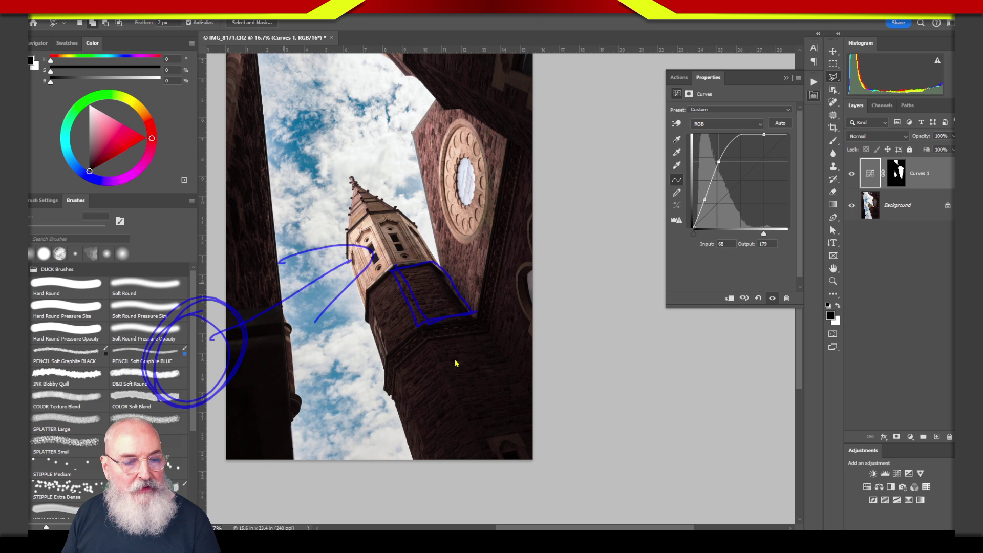
mouse_move(471, 419)
left_mouse_down()
mouse_move(478, 330)
mouse_move(541, 426)
left_mouse_up()
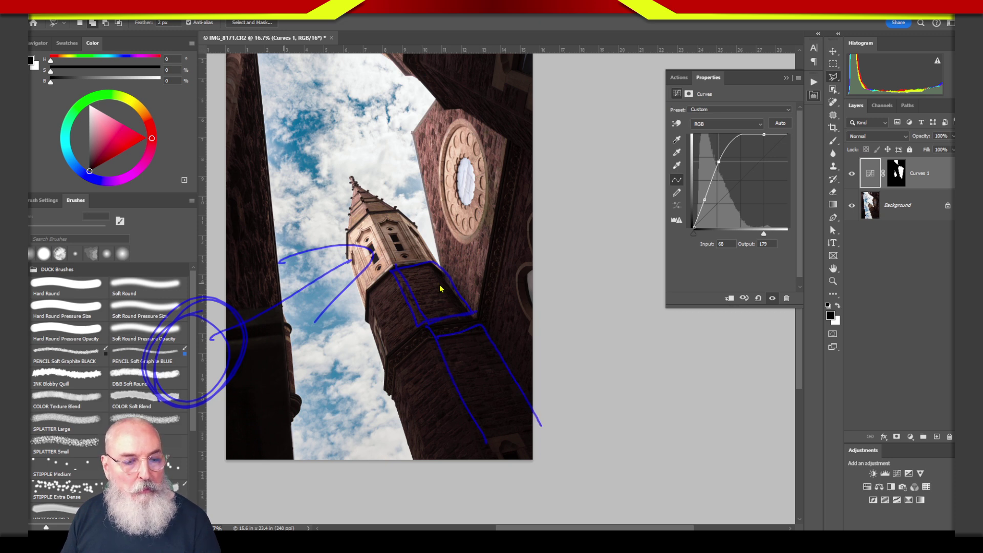
left_click_drag(410, 258, 486, 265)
mouse_move(444, 316)
left_mouse_down()
mouse_move(523, 322)
mouse_move(564, 339)
left_mouse_up()
left_click_drag(537, 420, 582, 430)
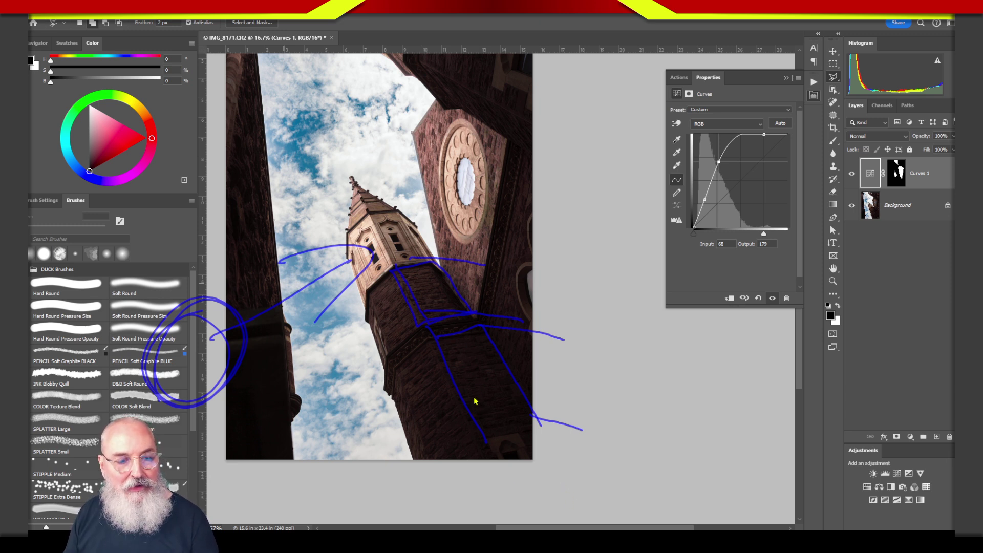
key("Escape")
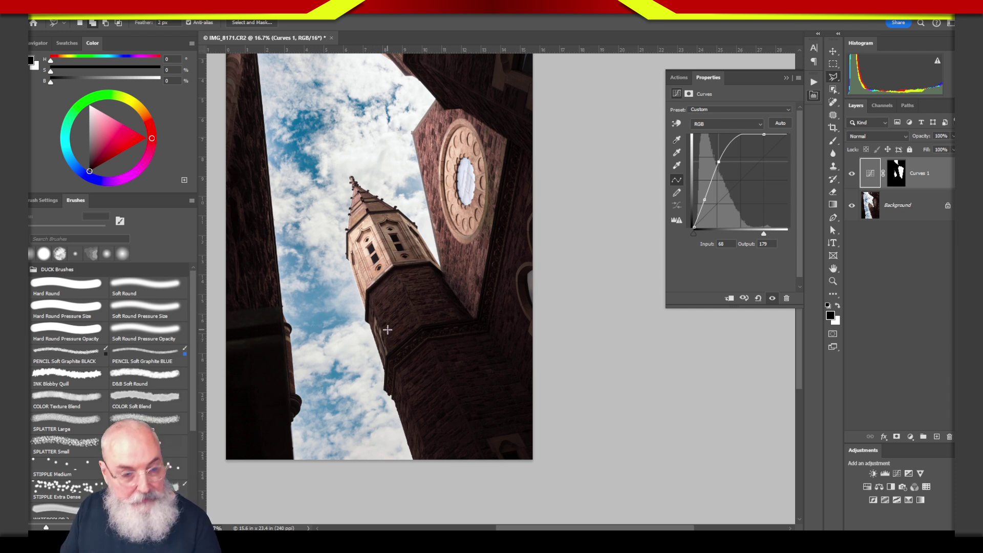
mouse_move(367, 288)
left_mouse_down()
mouse_move(415, 334)
mouse_move(369, 330)
mouse_move(381, 267)
mouse_move(384, 280)
left_mouse_up()
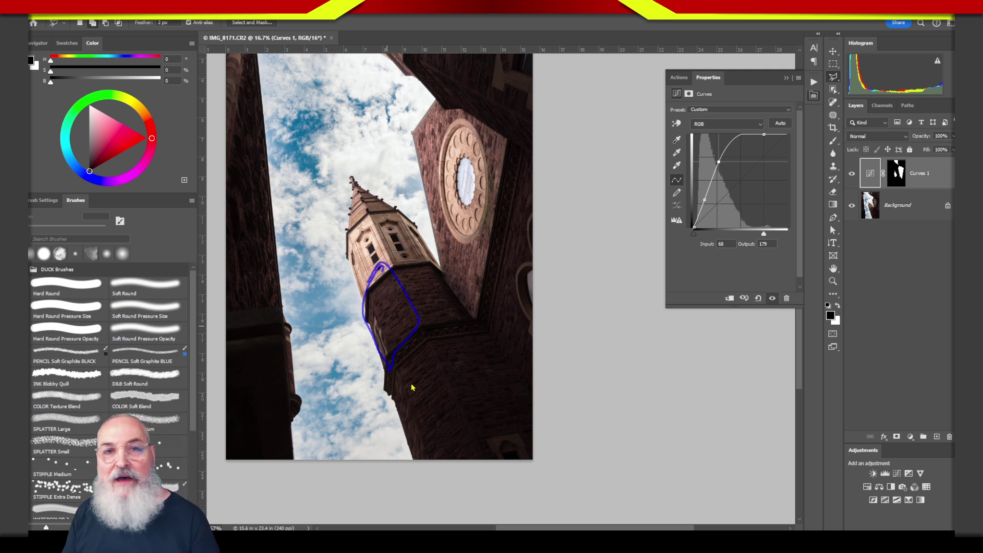
key("Escape")
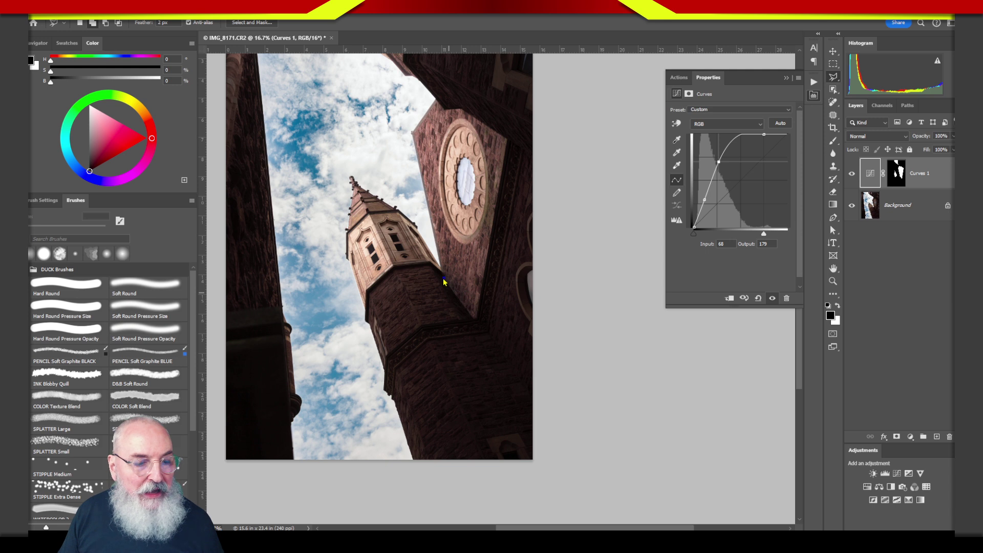
Draw on-screen lines along the tower's edges and arrows pointing at the left wall
left_click_drag(443, 279, 548, 321)
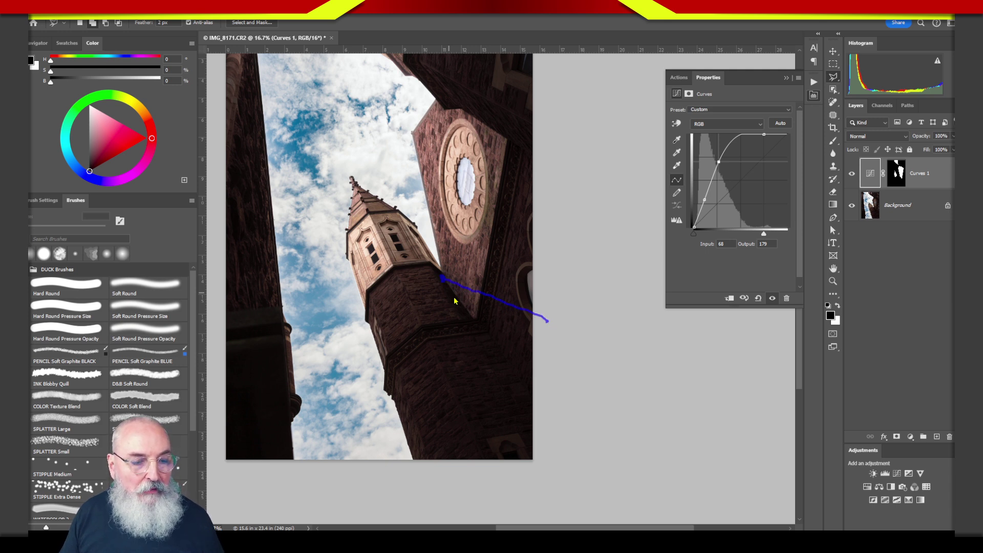
left_click_drag(391, 265, 400, 284)
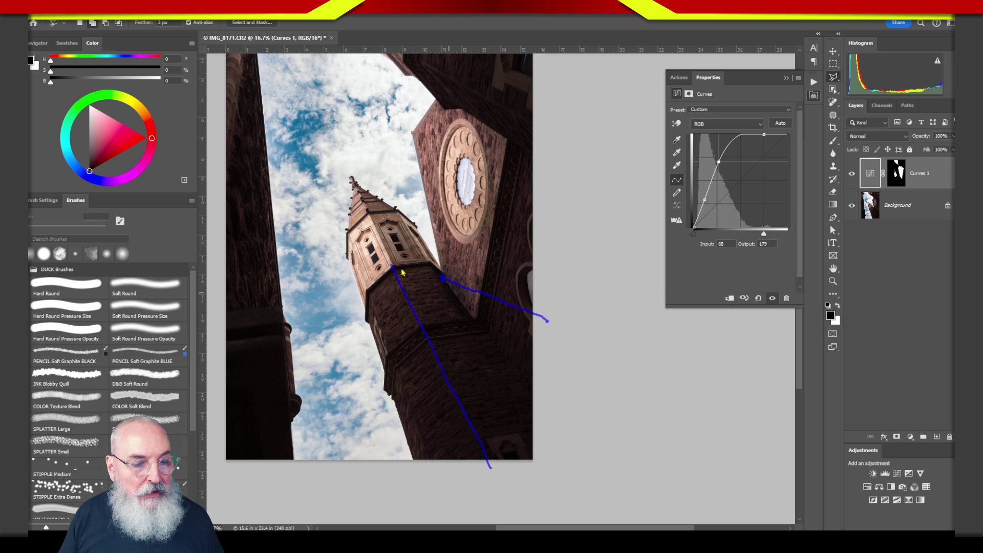
mouse_move(423, 262)
left_mouse_down()
mouse_move(561, 322)
mouse_move(555, 417)
mouse_move(569, 428)
left_mouse_up()
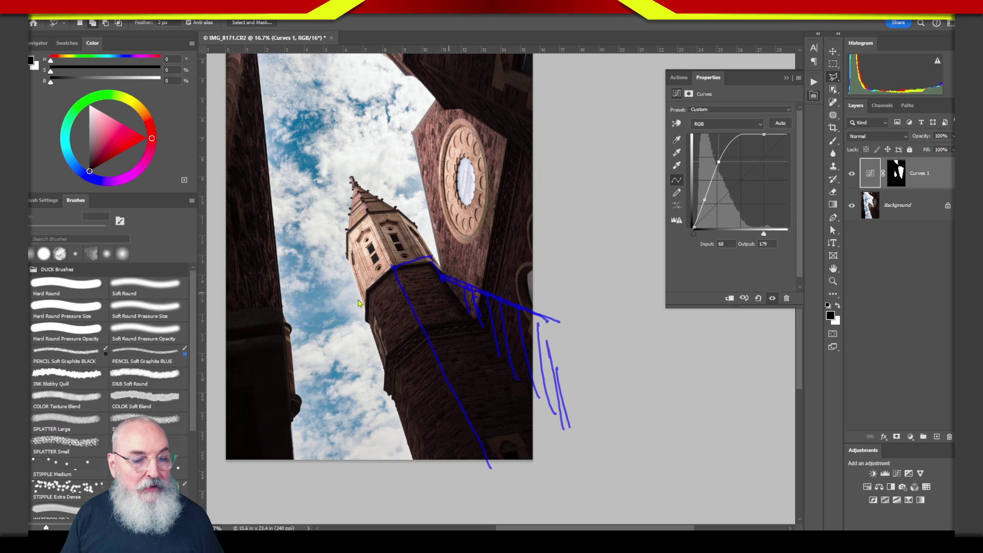
mouse_move(393, 268)
left_mouse_down()
mouse_move(371, 286)
mouse_move(400, 371)
left_mouse_up()
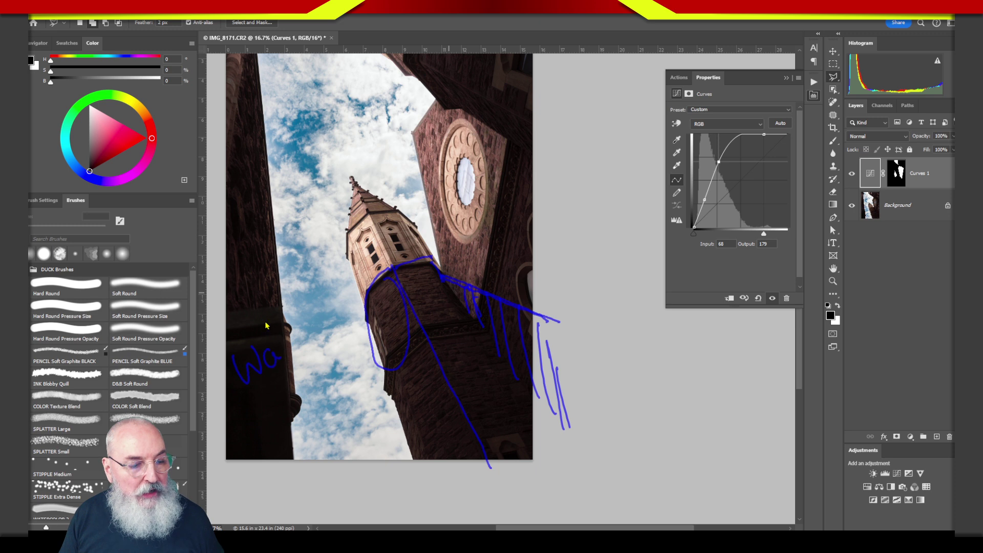
left_click_drag(251, 249, 342, 344)
left_click_drag(294, 372, 382, 447)
left_click_drag(318, 426, 374, 413)
left_click_drag(307, 348, 328, 306)
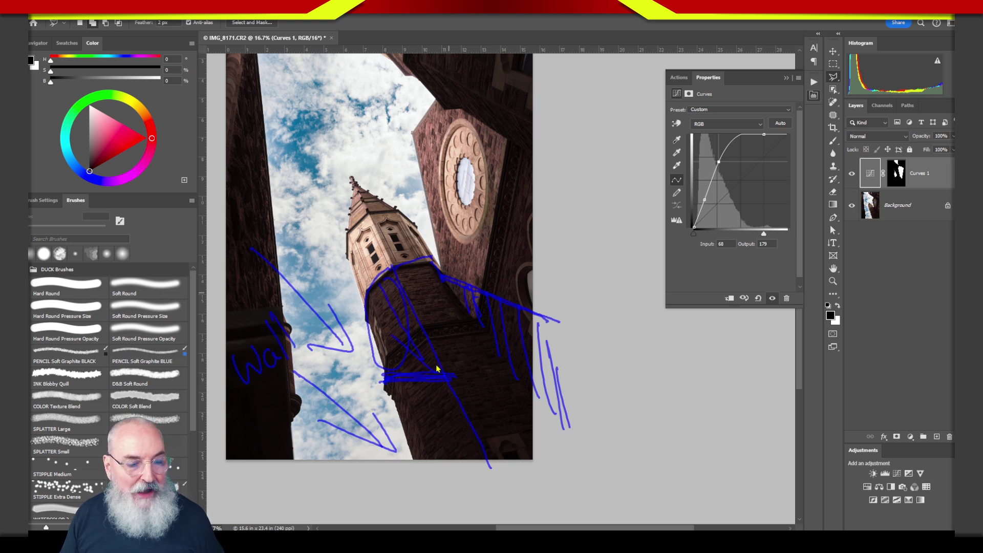
Add arrows at the rose window and the top of the image, then clear all annotations
mouse_move(471, 142)
left_mouse_down()
mouse_move(543, 221)
mouse_move(537, 199)
left_mouse_up()
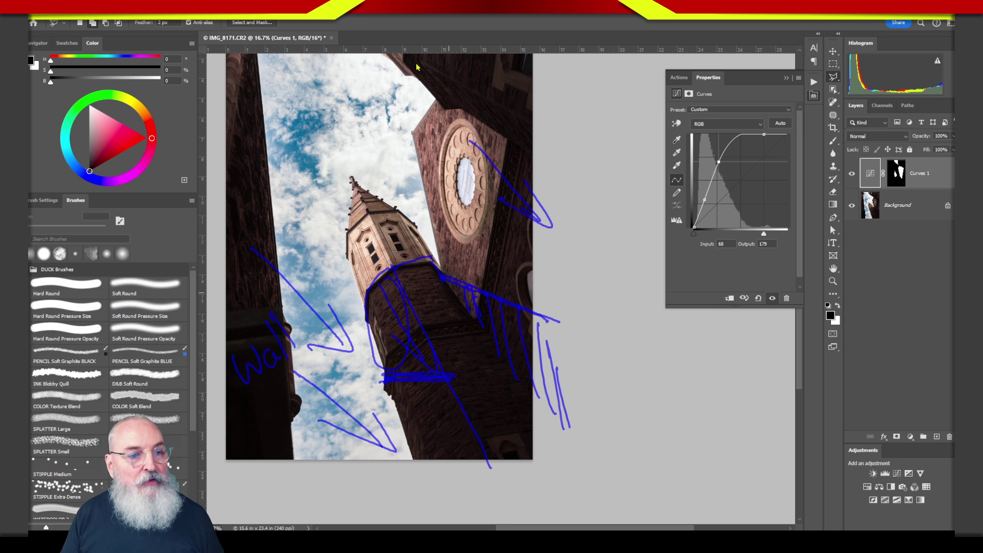
left_click_drag(389, 39, 449, 77)
left_click_drag(432, 39, 451, 76)
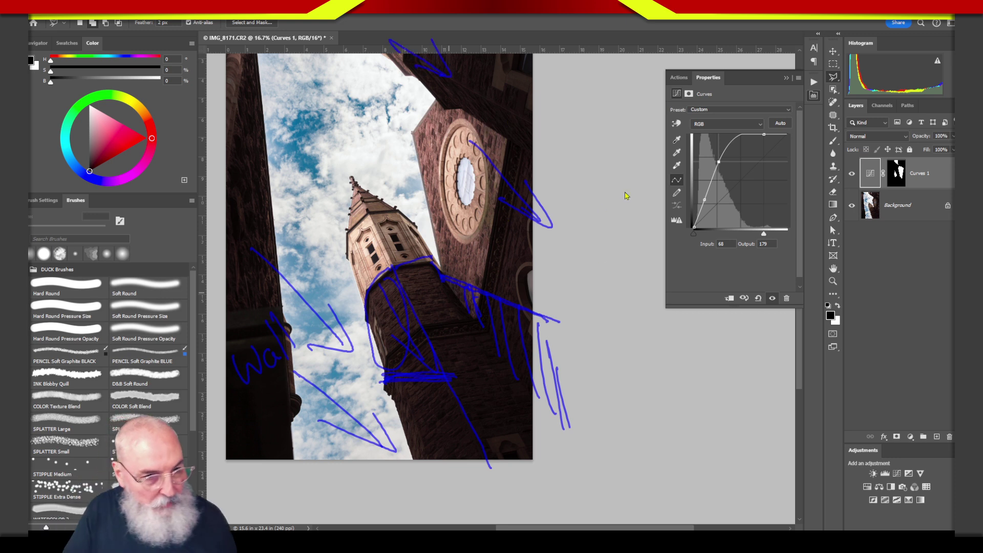
key("Escape")
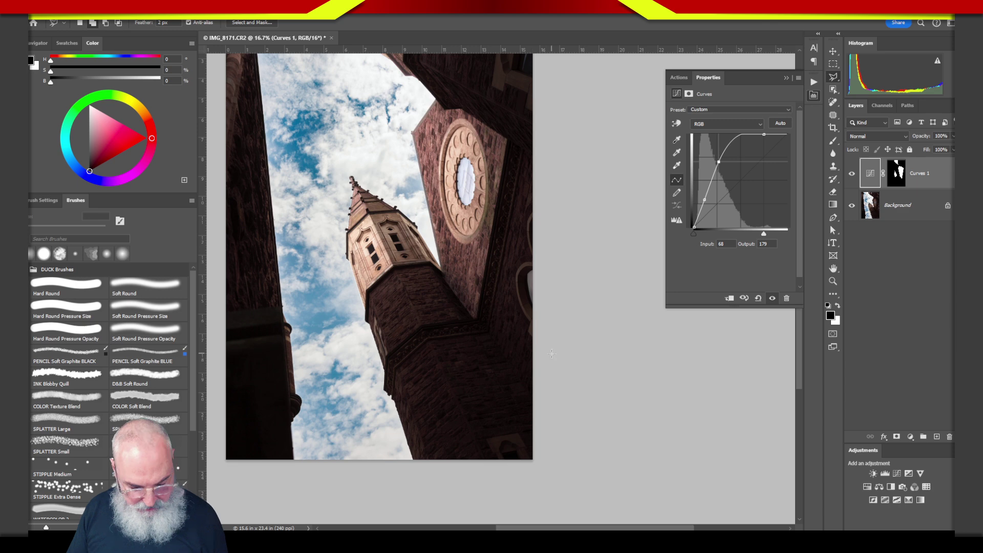
Zoom in on the lower tower and outline its shadowed left wall with the Polygonal Lasso
key("ctrl+plus")
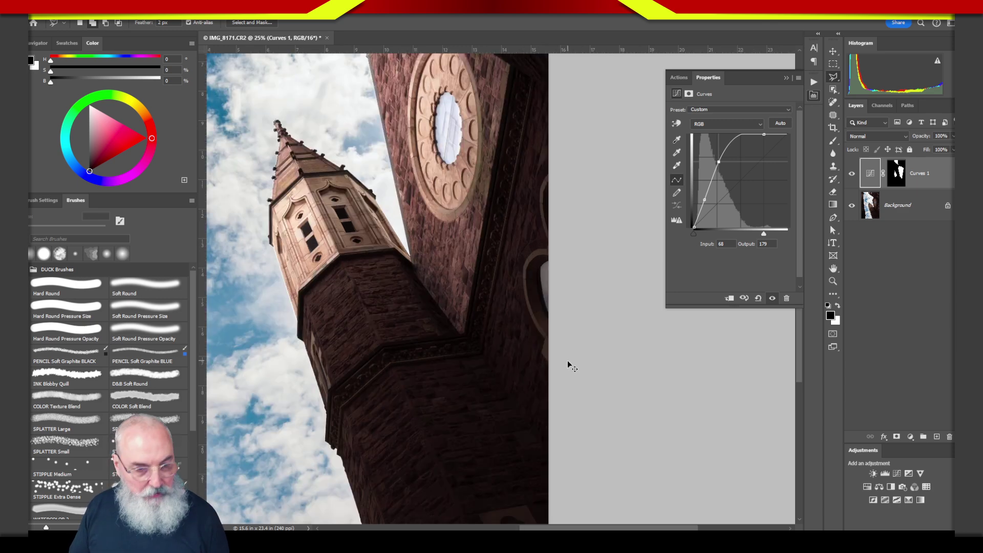
left_click_drag(446, 392, 490, 279)
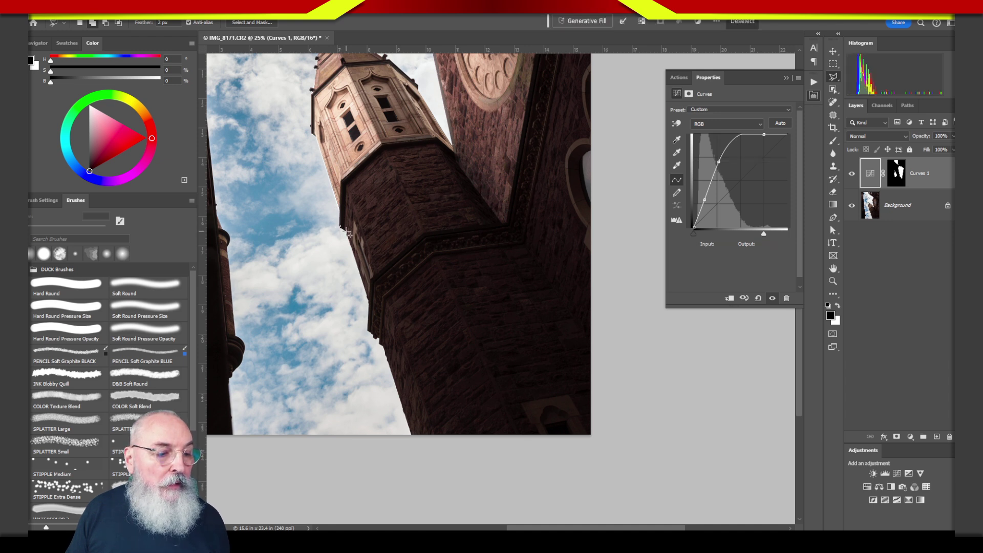
left_click(339, 225)
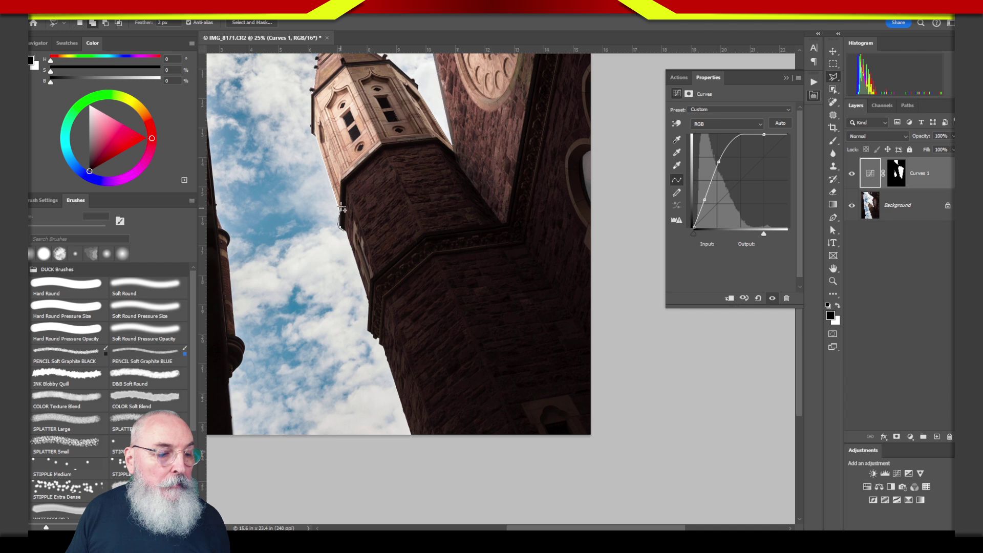
left_click(339, 183)
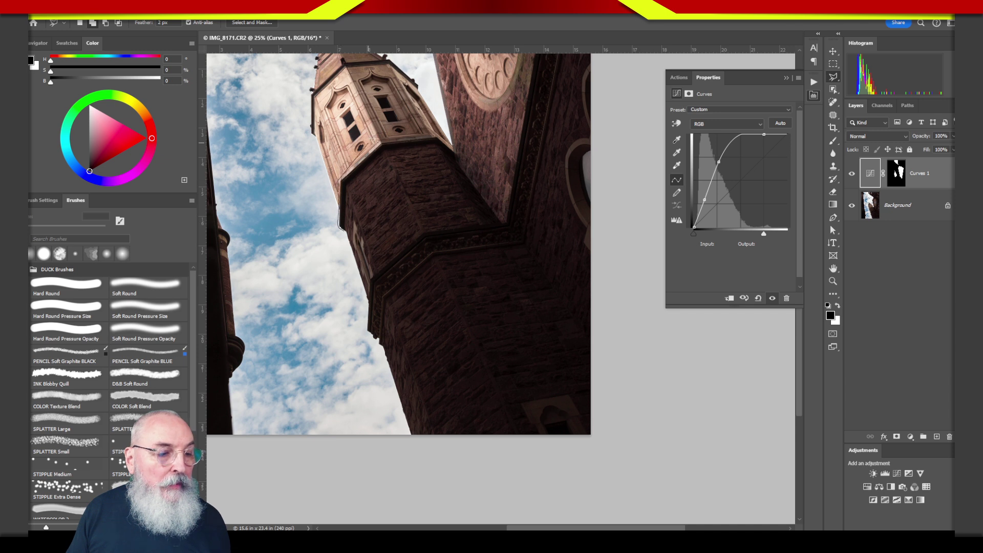
left_click(382, 144)
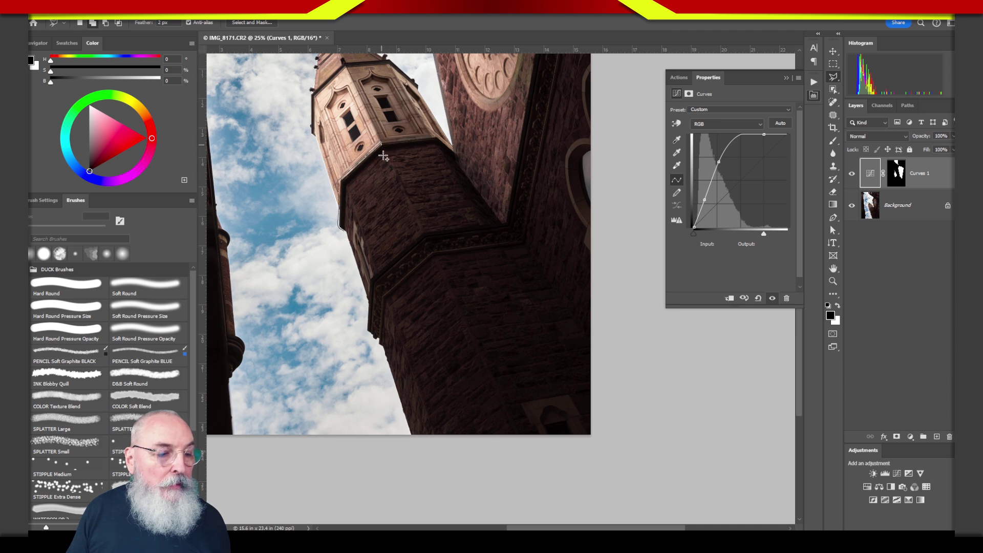
left_click(423, 234)
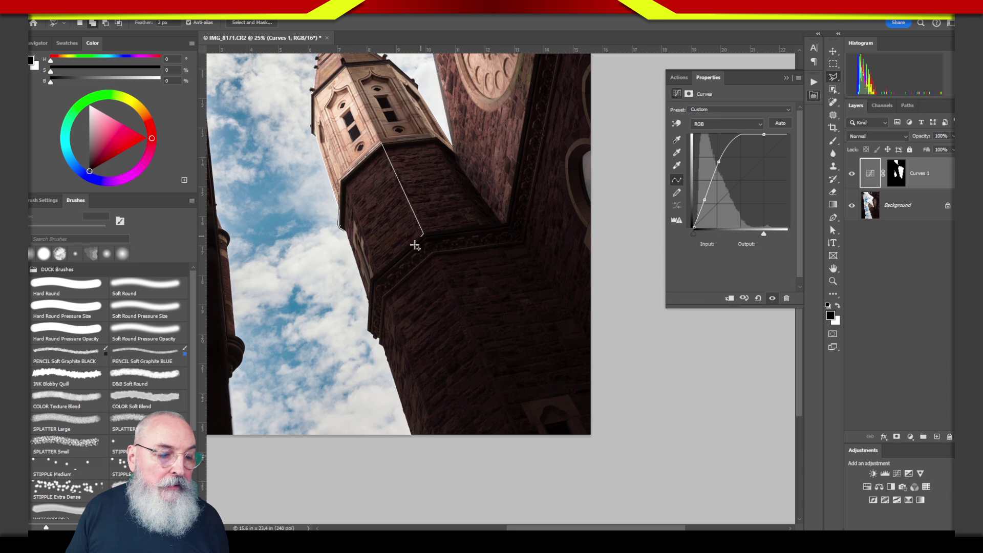
left_click(369, 298)
left_click(346, 231)
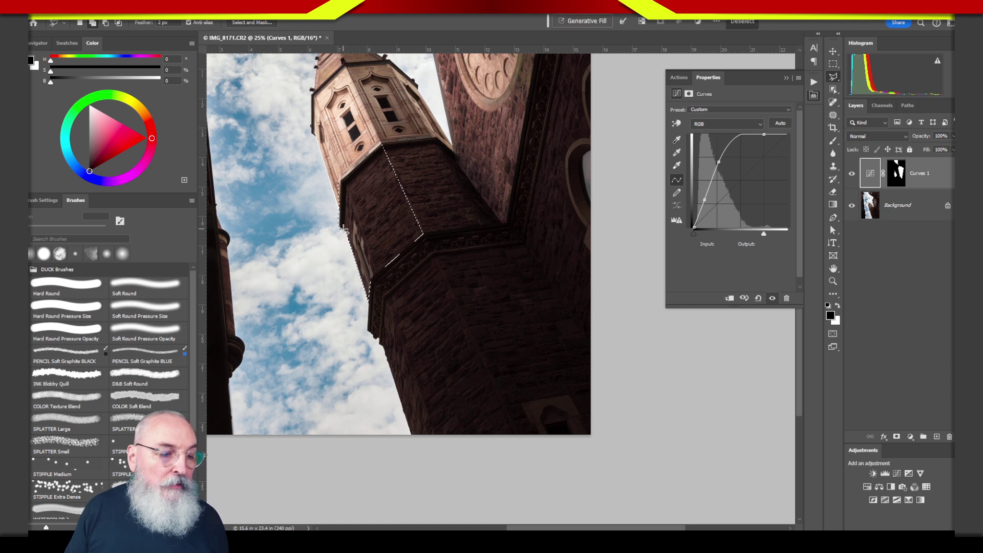
left_click(342, 228)
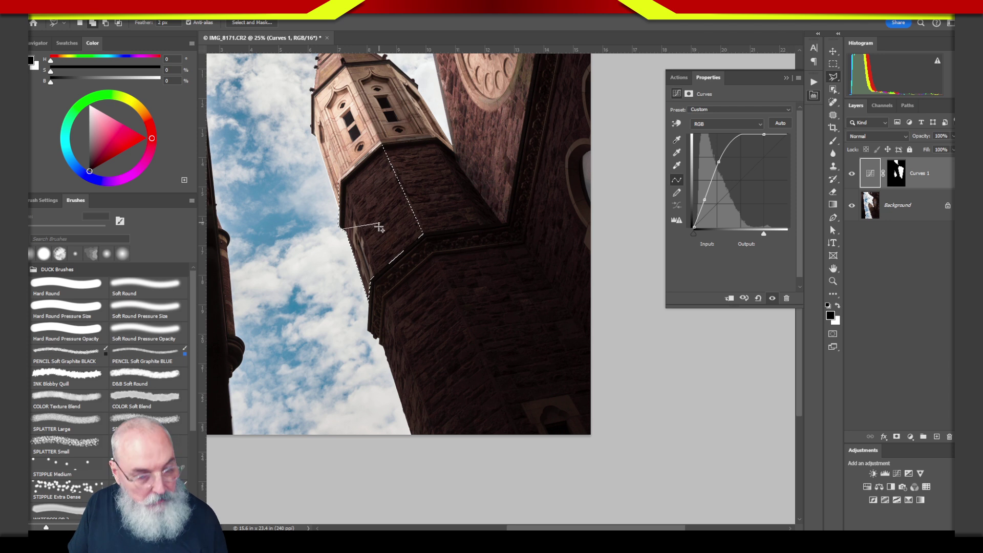
key("Escape")
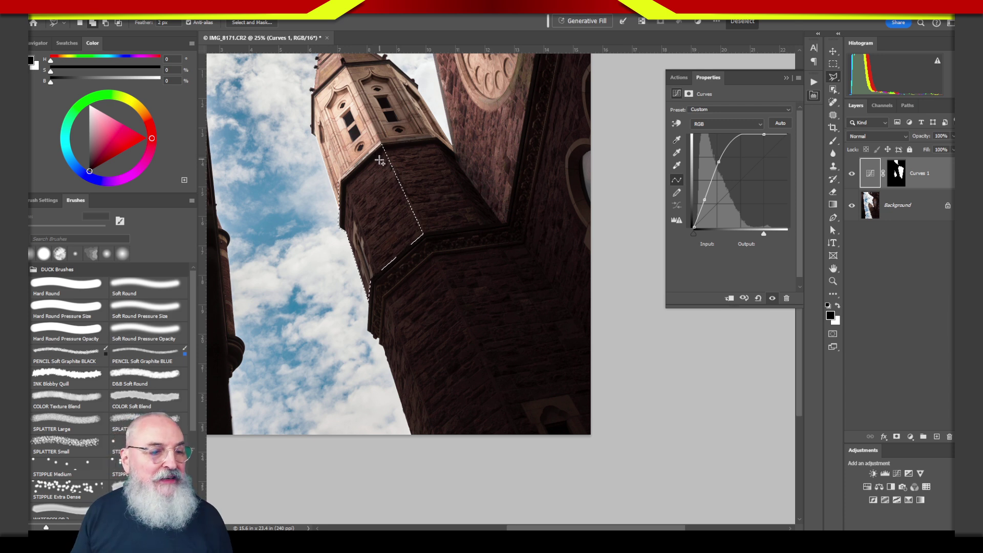
Redraw the straight-edged outline along the tower's upper-left edge and close it
left_click(352, 188)
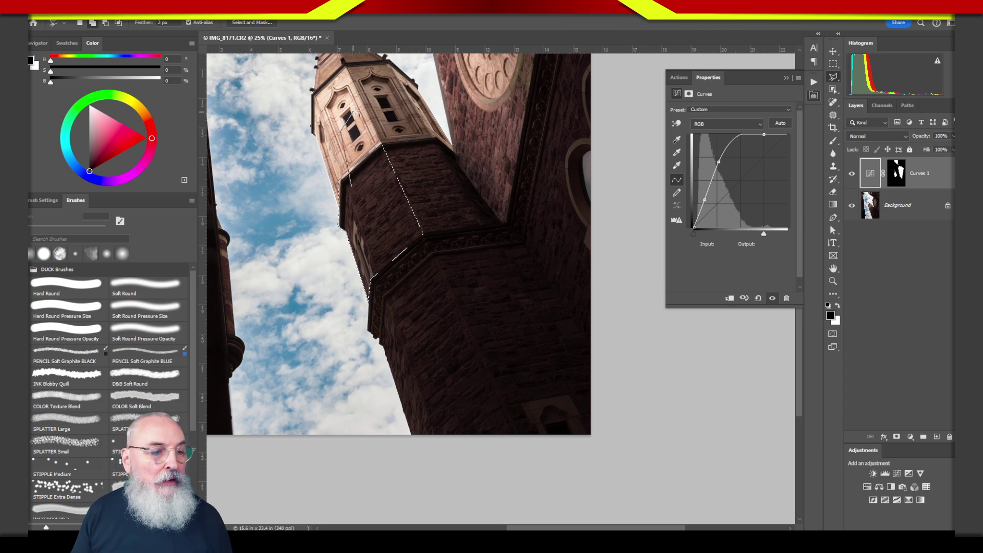
double_click(362, 195)
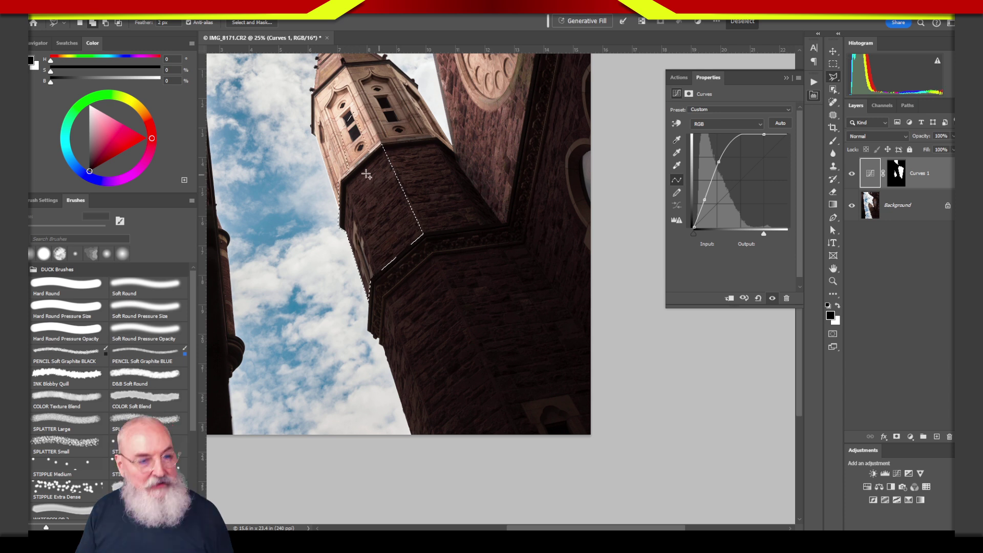
left_click_drag(265, 162, 313, 161)
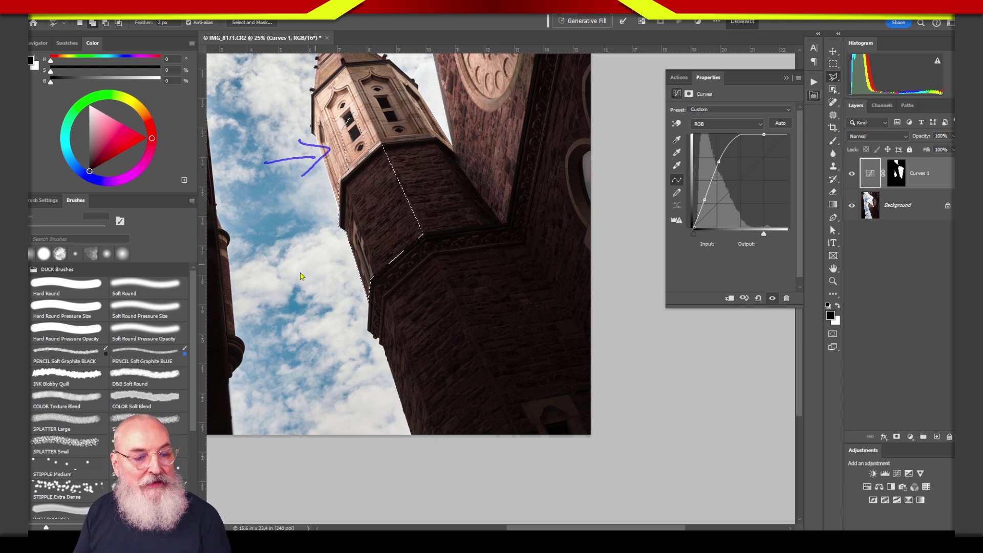
left_click_drag(298, 276, 364, 227)
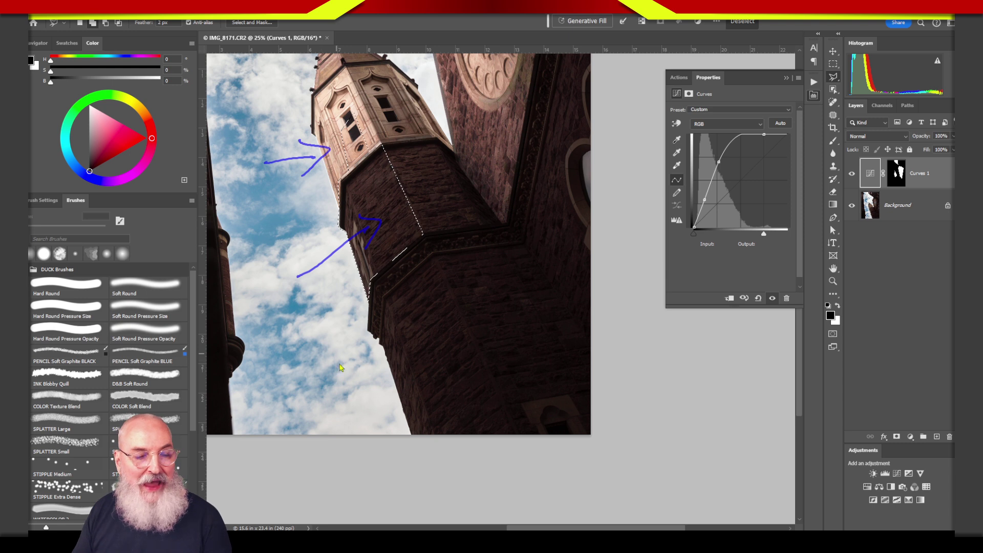
key("Escape")
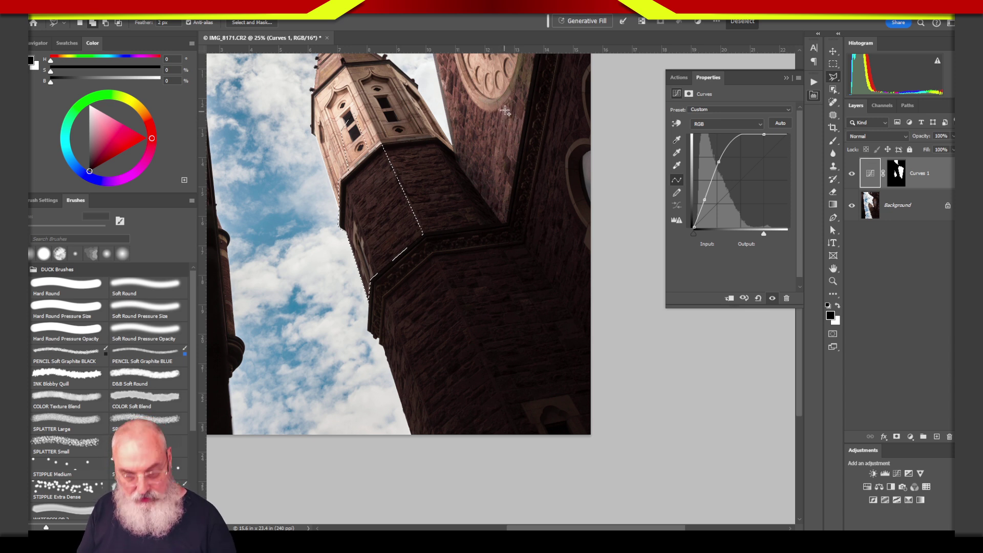
Dismiss the not-directly-editable error and target the Curves 1 layer mask
key("Delete")
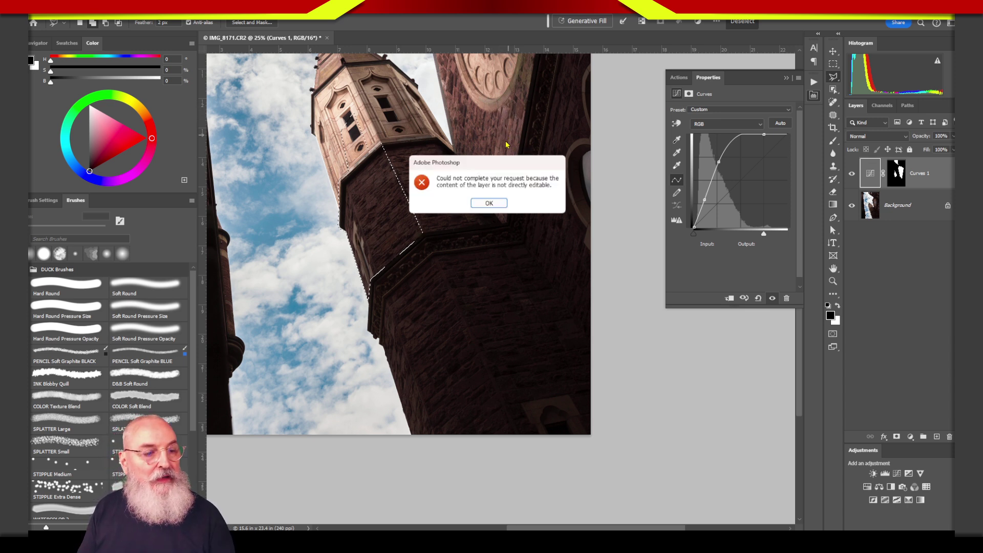
left_click(496, 201)
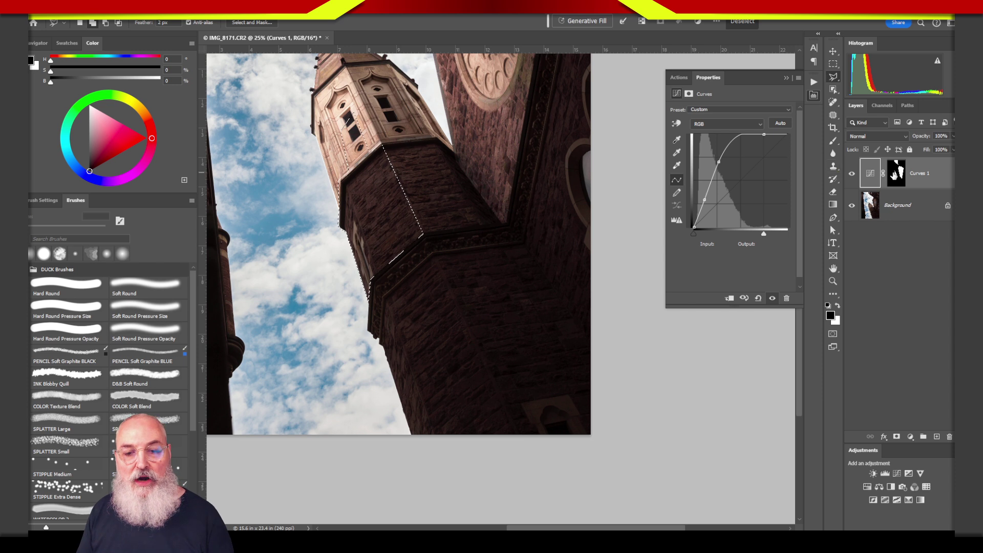
left_click(892, 177)
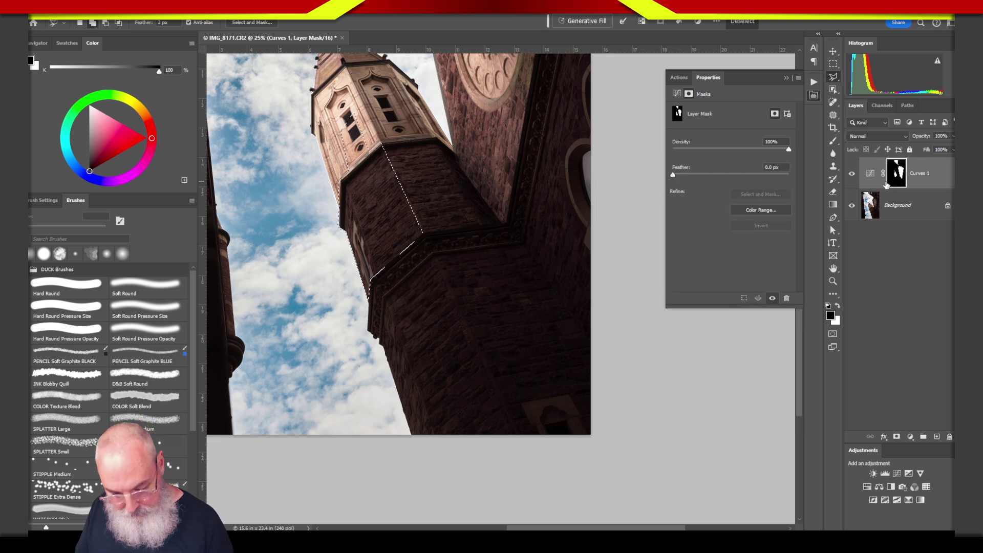
Fill the wall selection with white on the mask, comparing against black, then deselect
key("ctrl+BackSpace")
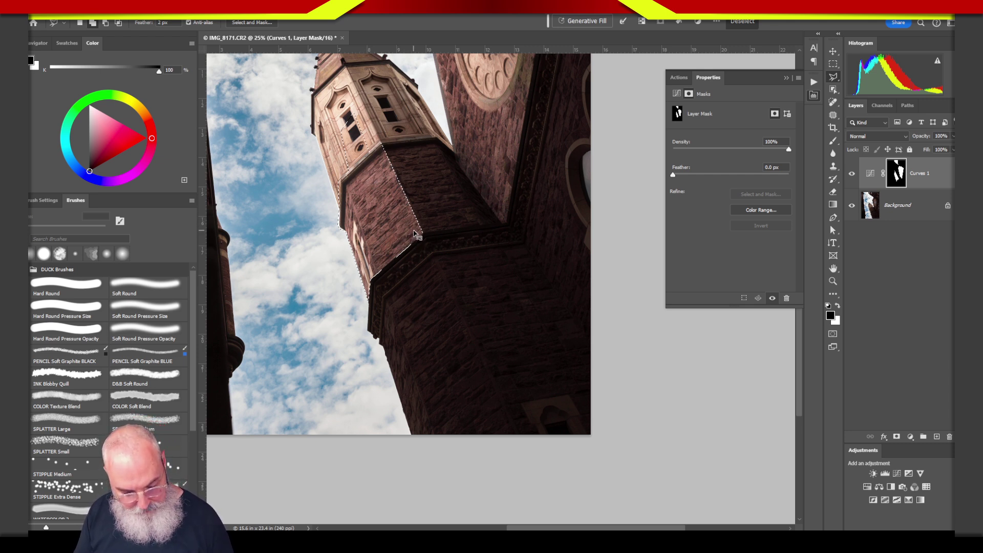
key("alt+BackSpace")
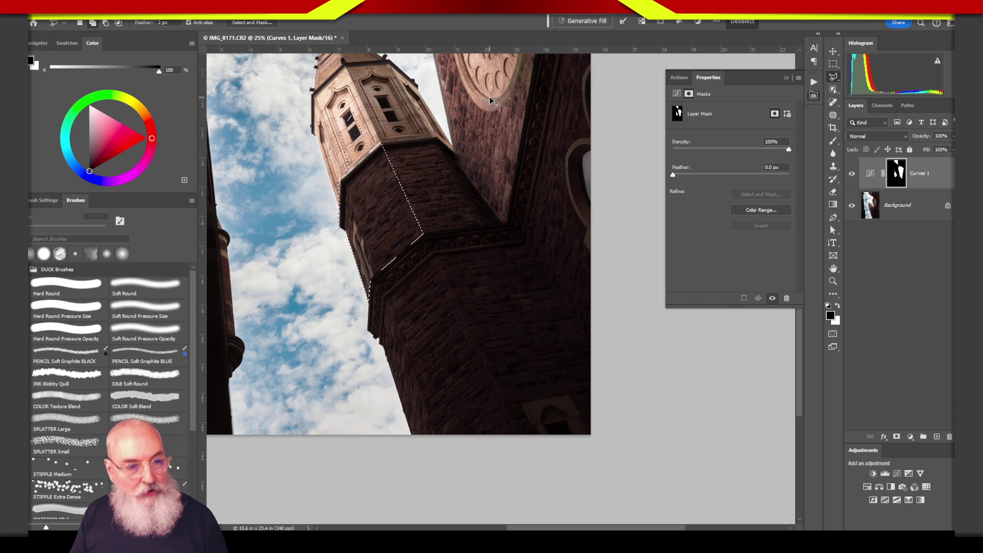
key("ctrl+BackSpace")
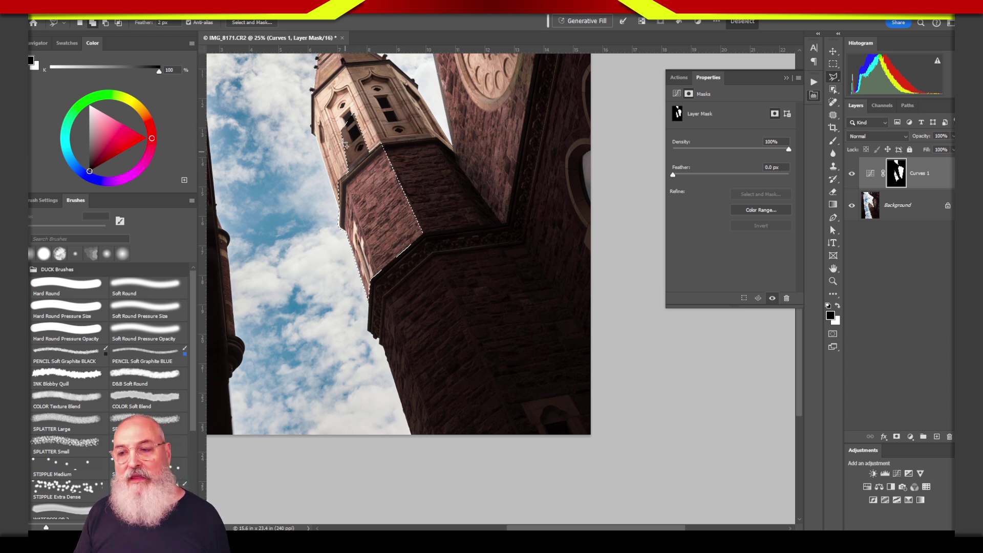
key("ctrl+BackSpace")
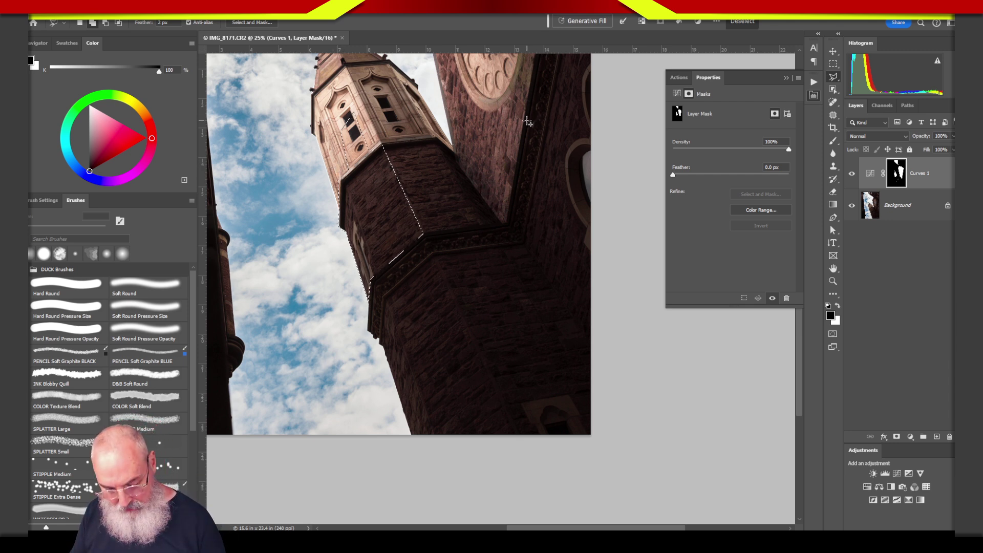
key("alt+BackSpace")
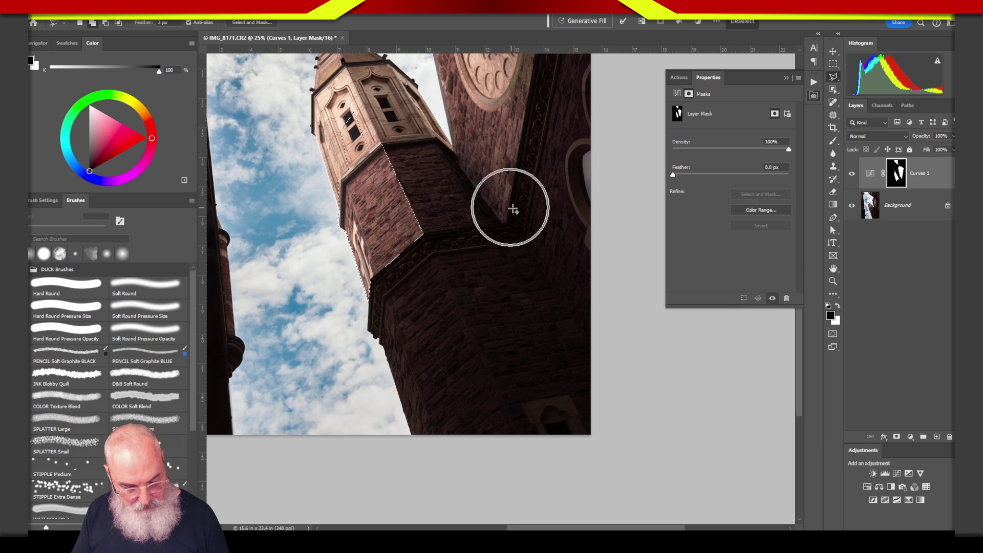
key("ctrl+d")
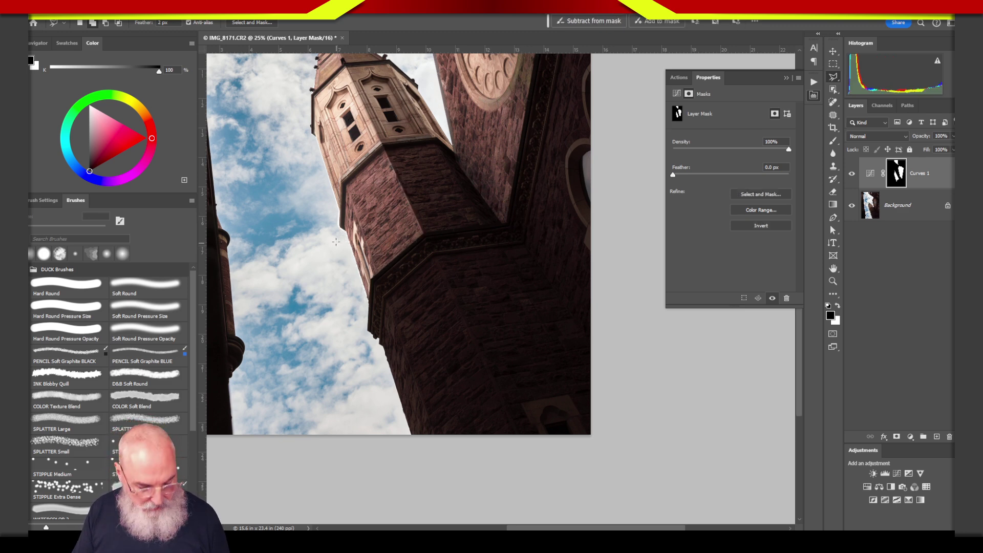
Zoom in on the tower's left edge and paint black over the halo with a 15 px soft brush
key("z")
left_click_drag(334, 232, 353, 261)
key("l")
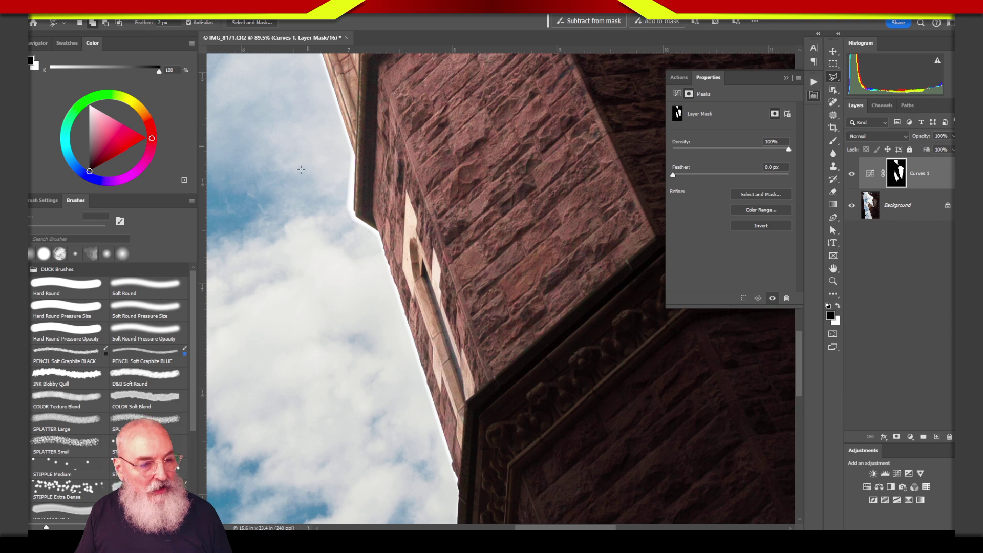
key("b")
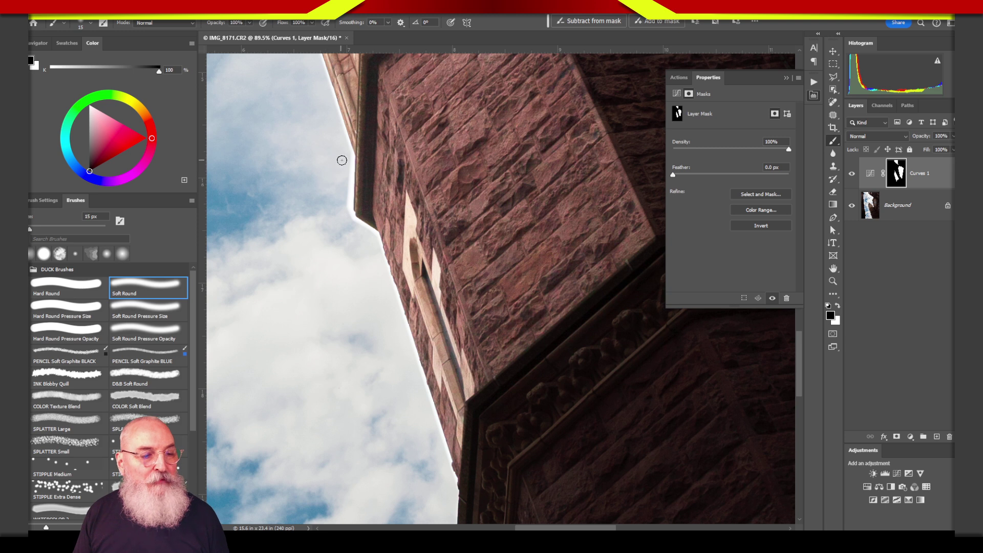
mouse_move(349, 153)
left_mouse_down()
mouse_move(349, 218)
mouse_move(373, 236)
mouse_move(379, 253)
mouse_move(362, 221)
mouse_move(409, 338)
mouse_move(403, 305)
mouse_move(448, 459)
mouse_move(419, 373)
mouse_move(419, 316)
mouse_move(430, 332)
mouse_move(400, 320)
mouse_move(407, 297)
mouse_move(428, 346)
mouse_move(428, 320)
mouse_move(405, 291)
mouse_move(432, 384)
left_mouse_up()
key("x")
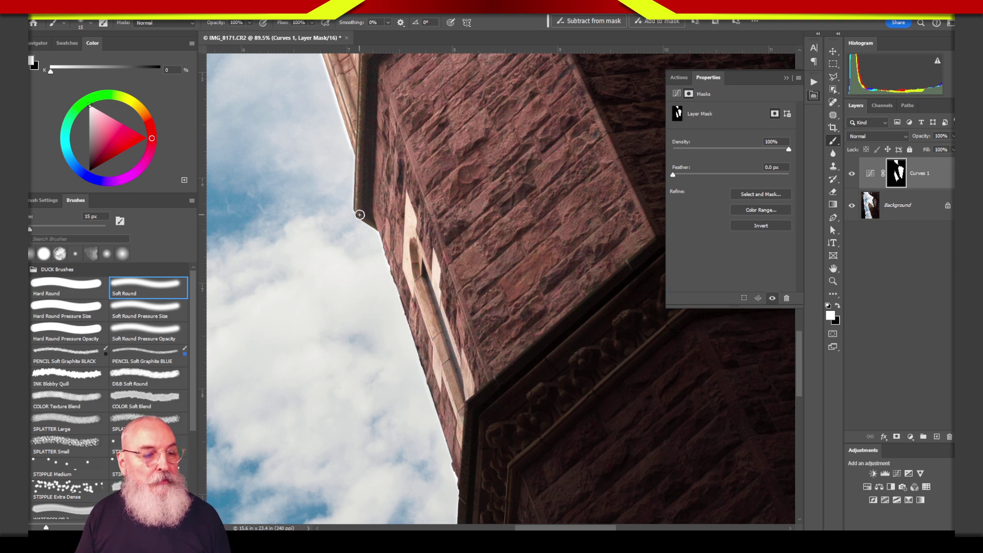
key("x")
left_click_drag(329, 89, 343, 126)
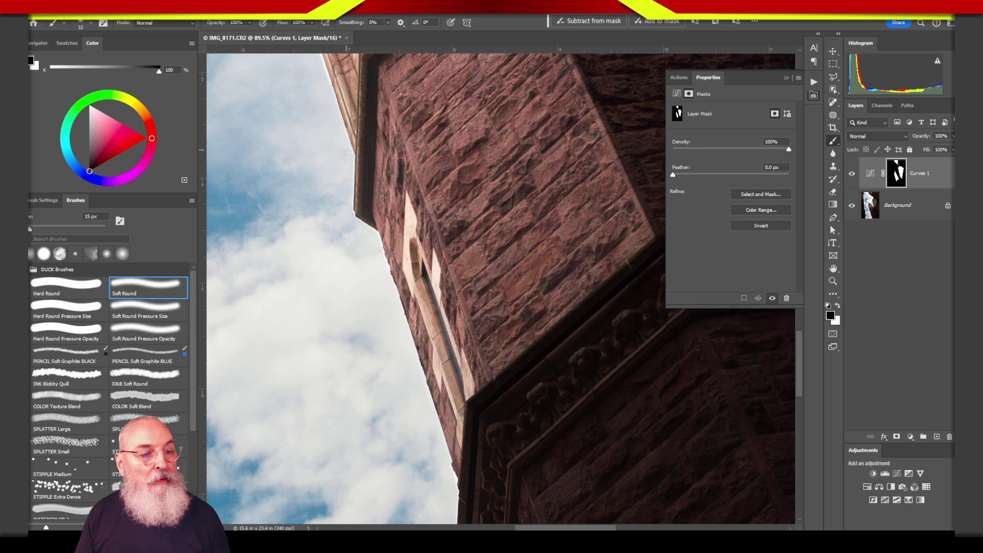
Paint out the remaining halo along the upper and lower tower edge, then fit the photo on screen
left_click_drag(345, 154, 380, 294)
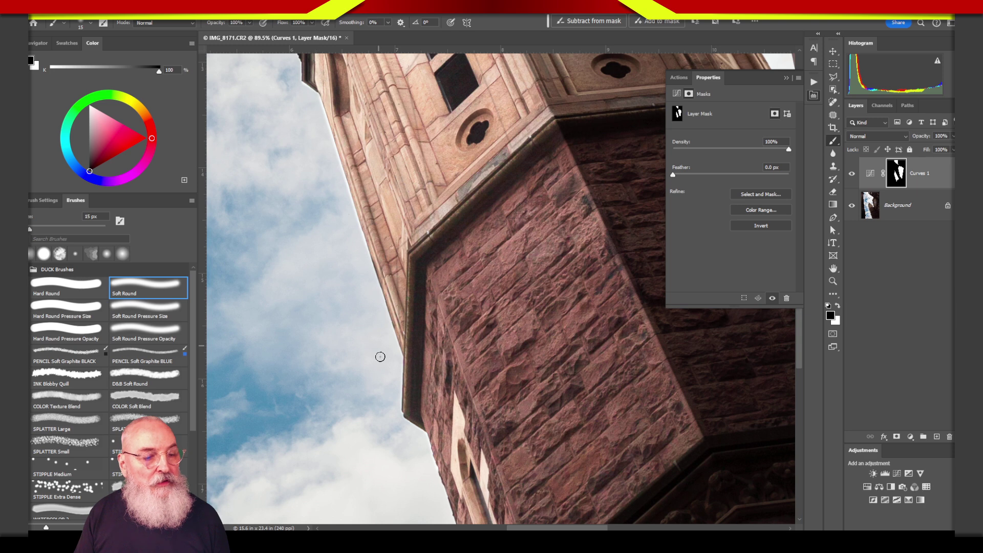
left_click(398, 347, "shift")
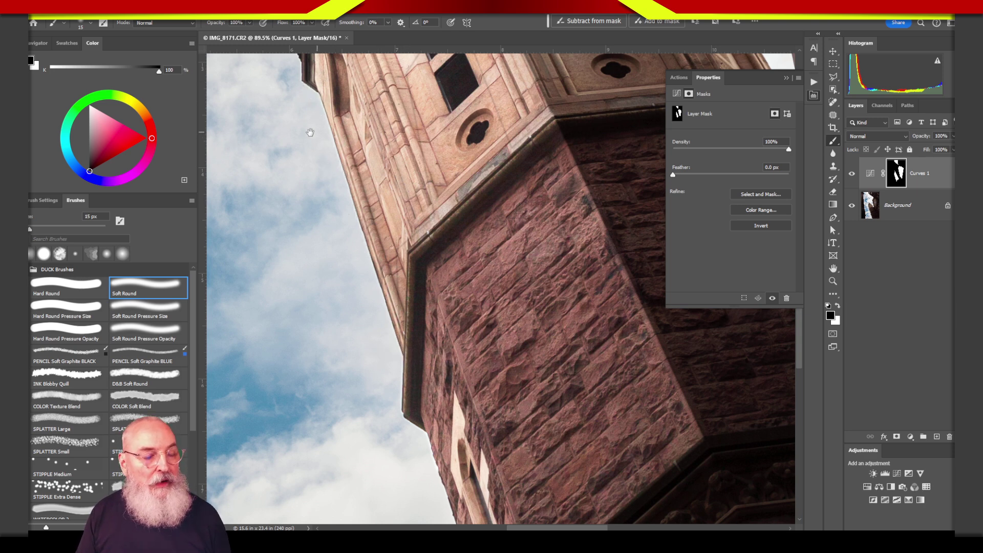
left_click_drag(291, 134, 343, 239)
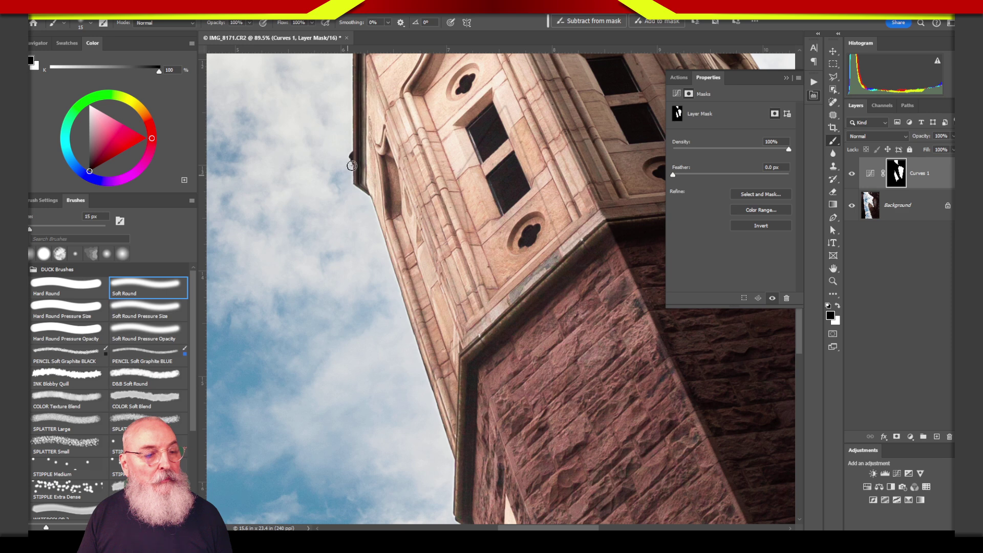
left_click_drag(369, 350, 263, 229)
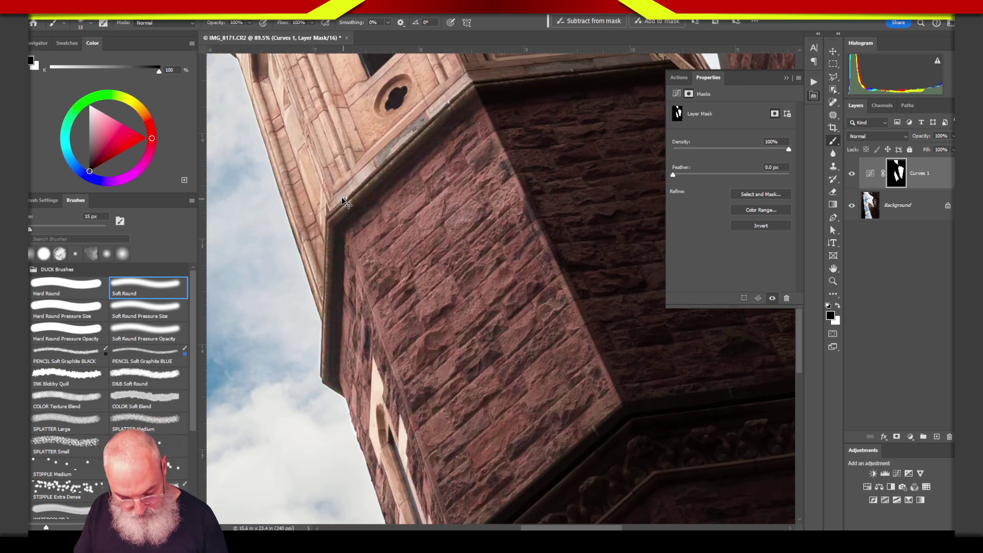
key("ctrl+0")
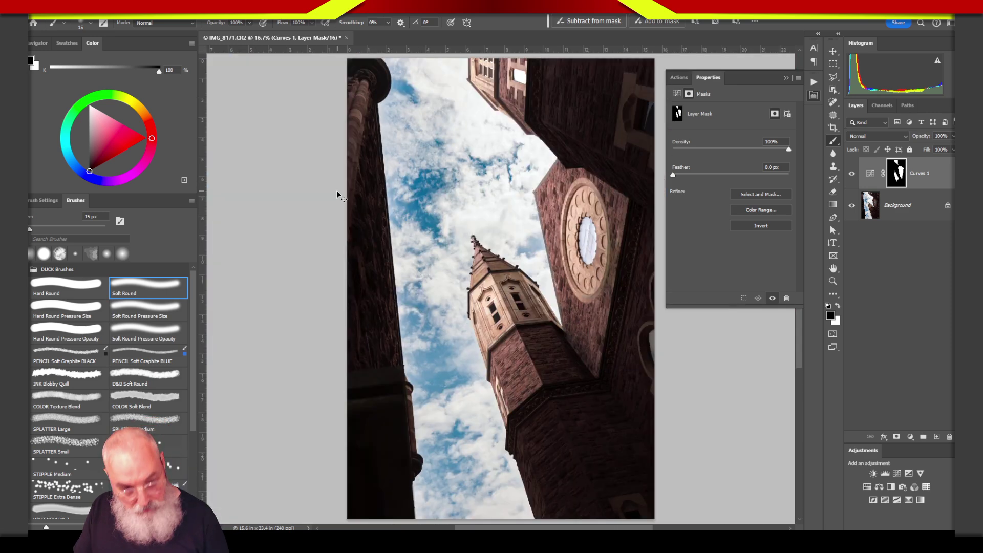
Toggle Curves 1 to compare, then zoom to about 43.6% on the lower tower
left_click(852, 175)
left_click(852, 175)
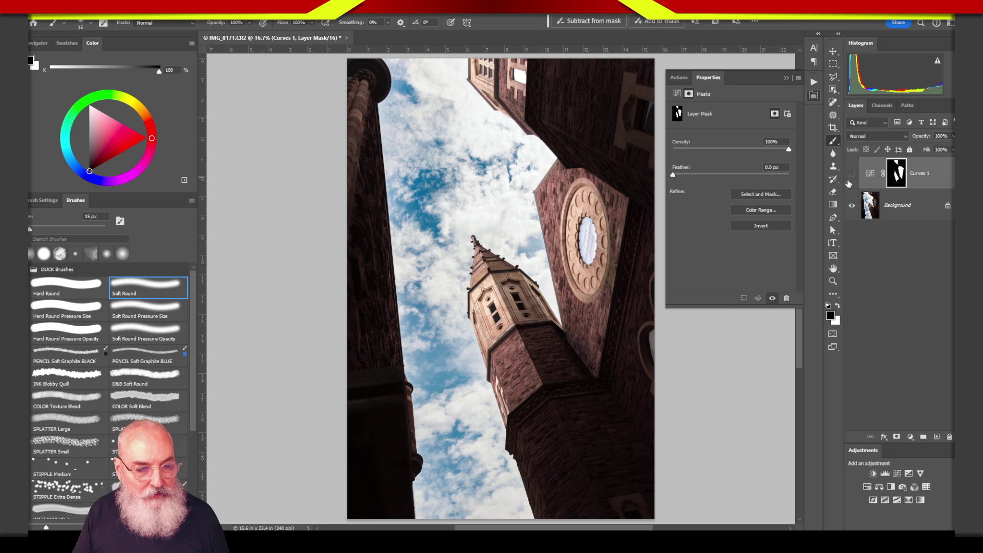
left_click(852, 175)
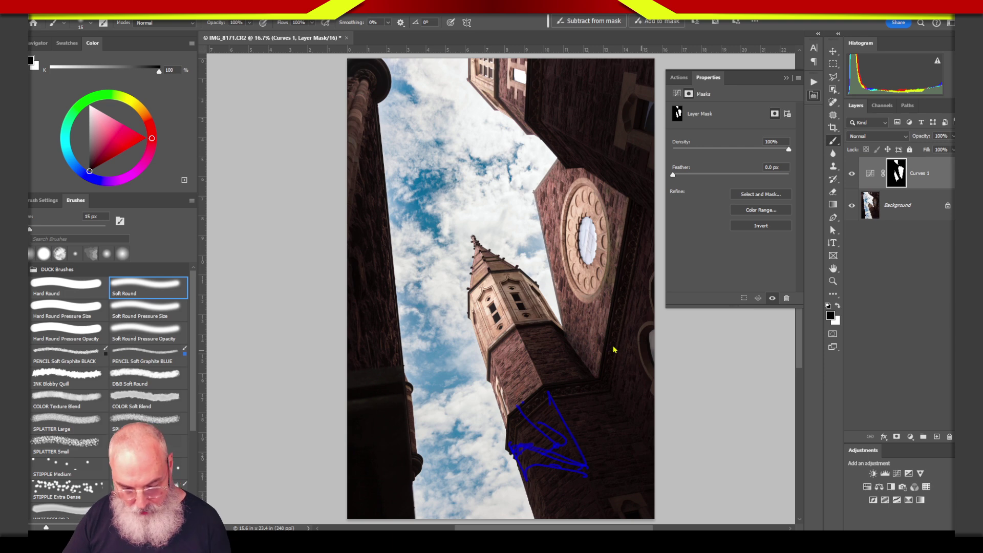
key("Escape")
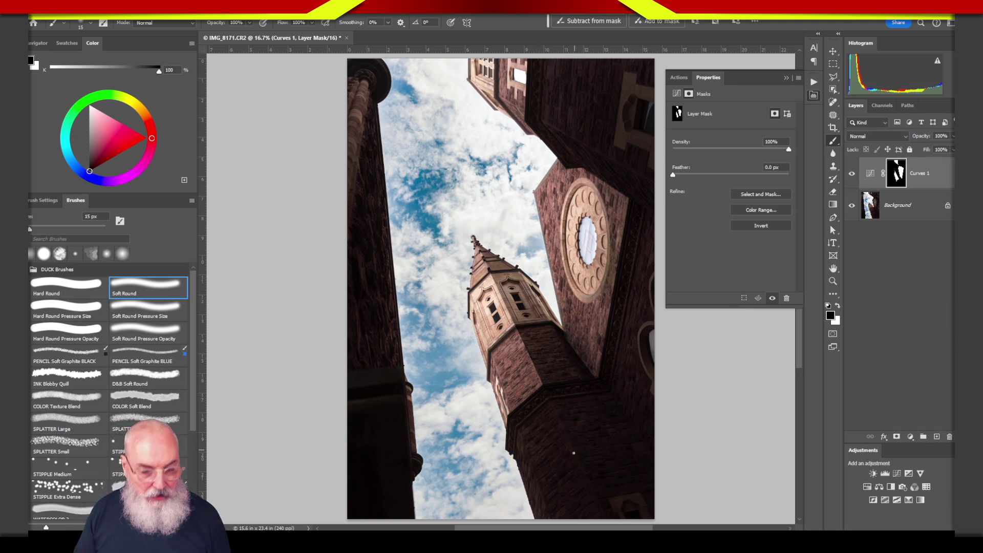
key("z")
mouse_move(537, 454)
left_mouse_down()
mouse_move(567, 446)
mouse_move(583, 423)
mouse_move(487, 275)
mouse_move(484, 319)
left_mouse_up()
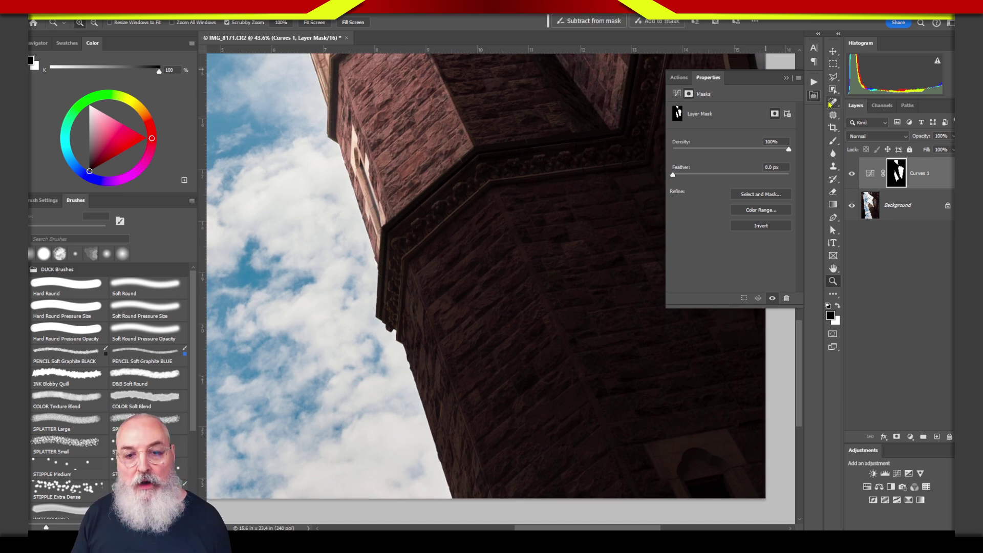
Lasso the shaded tower face below the cornice, fill it white on the Curves 1 mask, and deselect
left_click(833, 76)
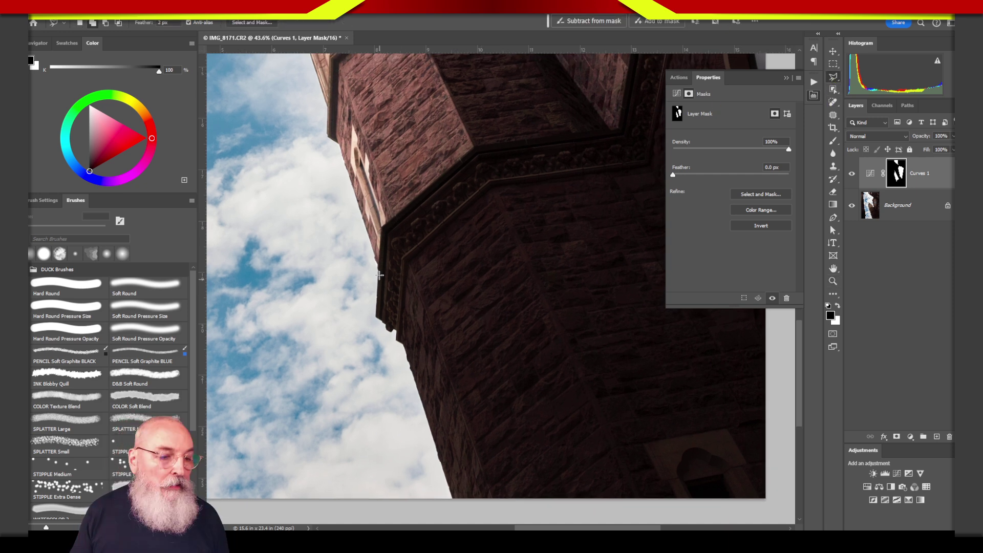
left_click_drag(378, 265, 375, 320)
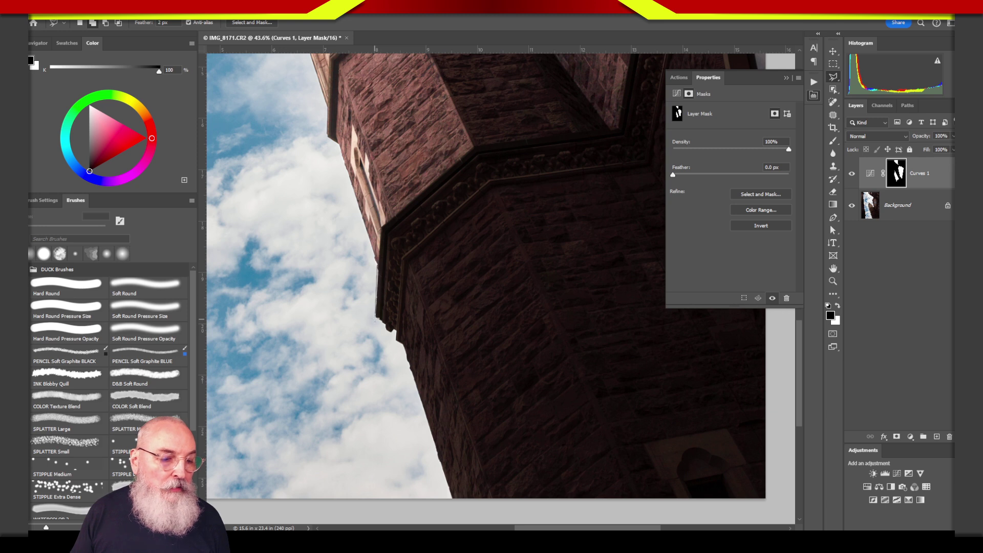
left_click(410, 367)
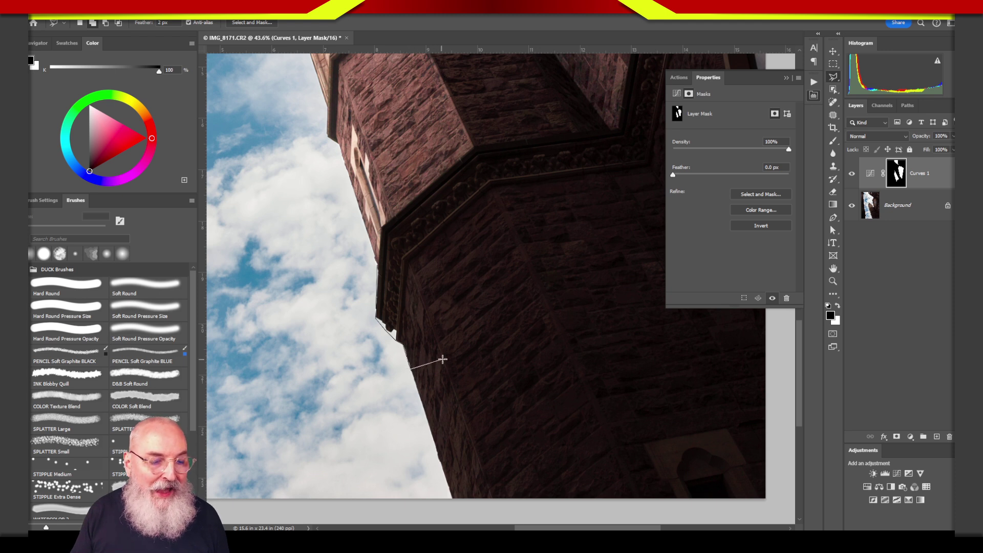
left_click(443, 361)
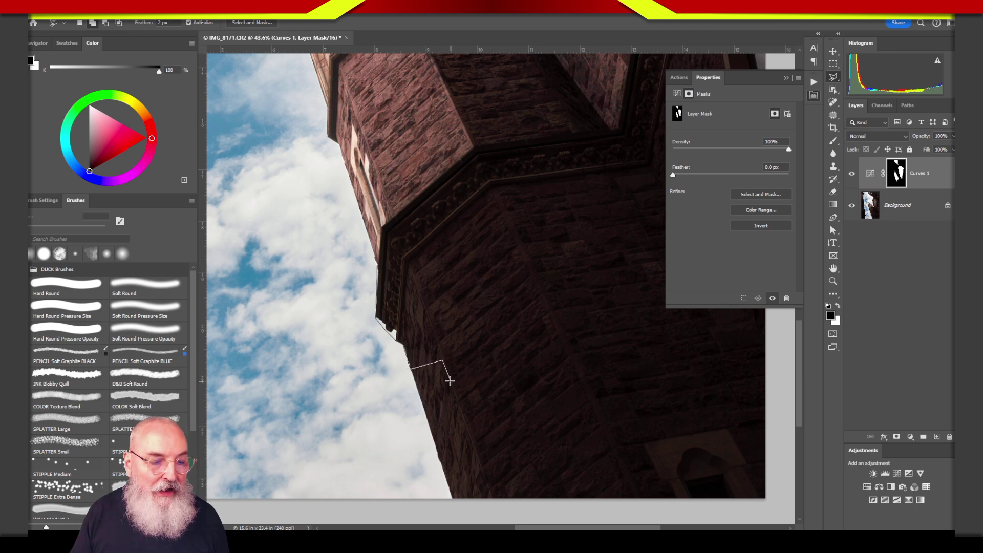
left_click(600, 416)
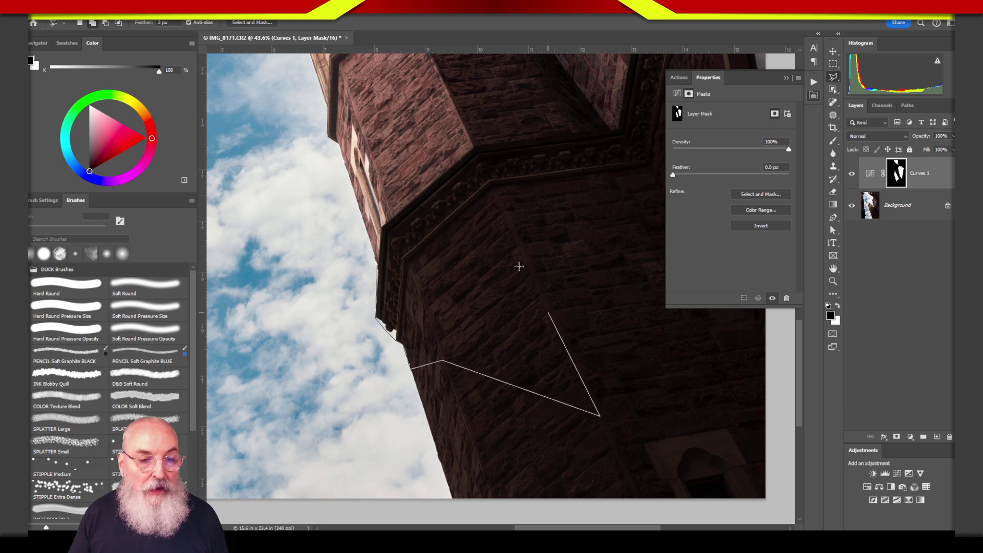
left_click(474, 147)
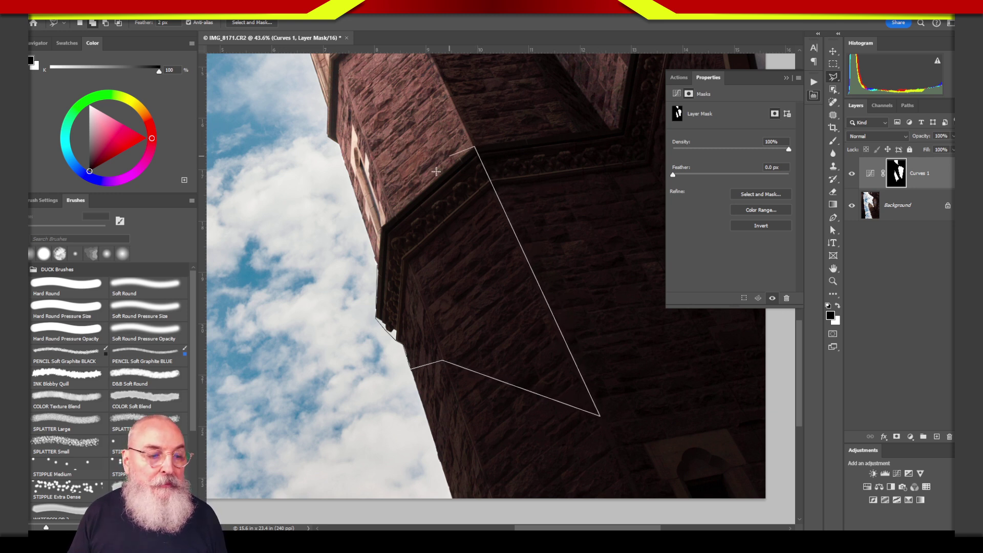
left_click(381, 225)
left_click(379, 267)
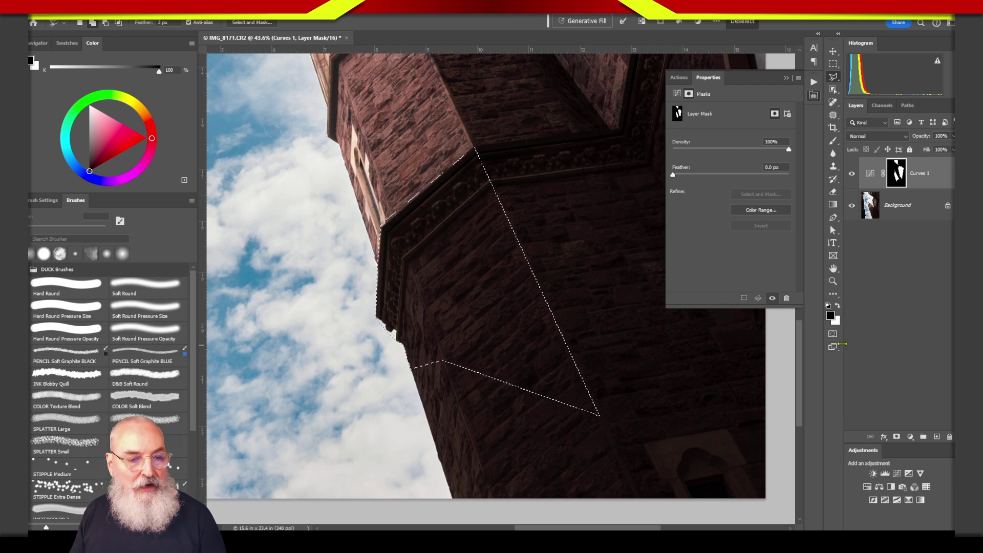
key("Delete")
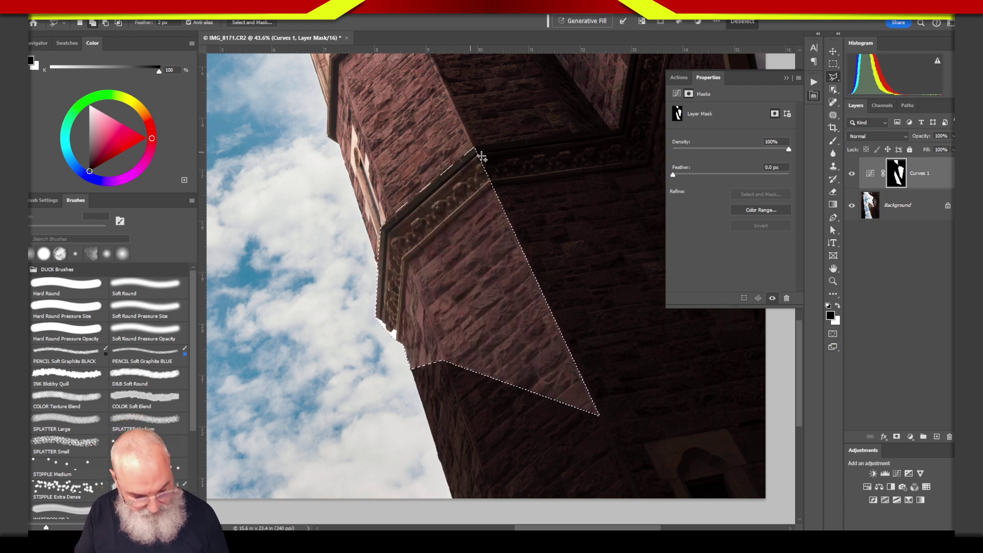
key("ctrl+d")
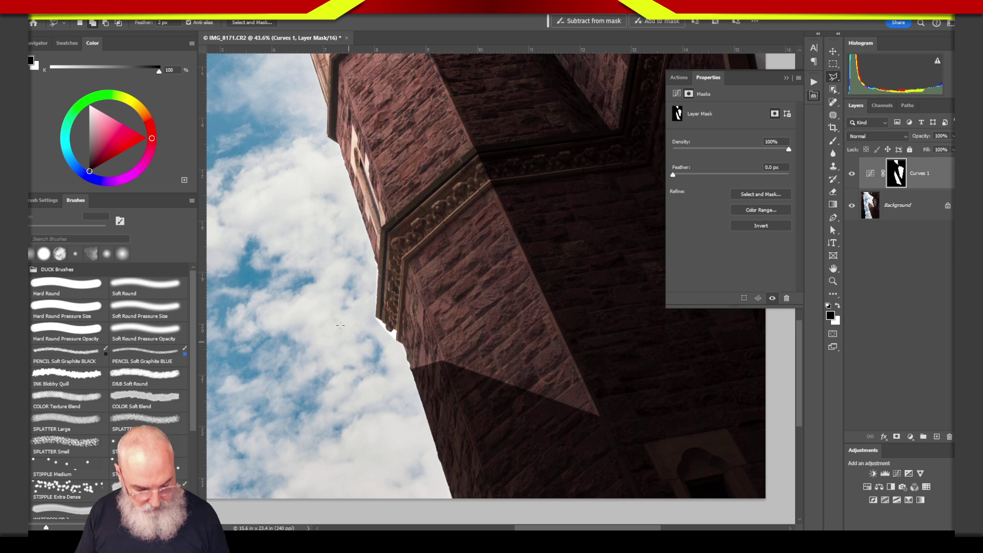
key("b")
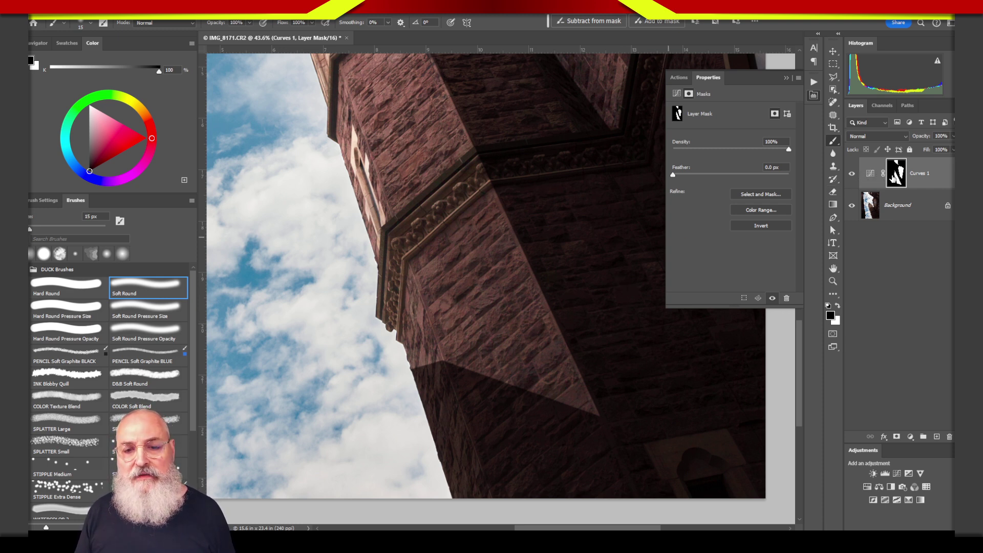
key("alt+ctrl+r")
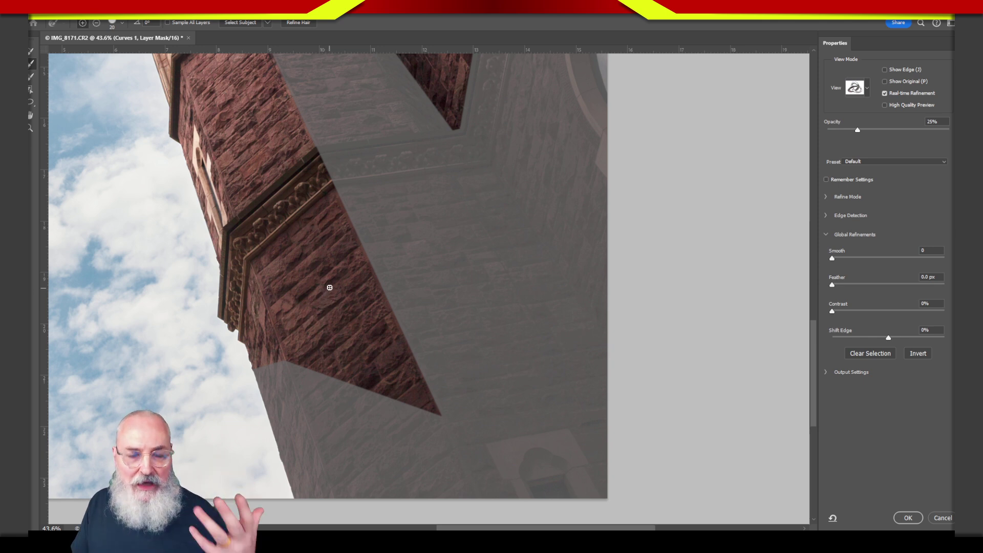
left_click(942, 517)
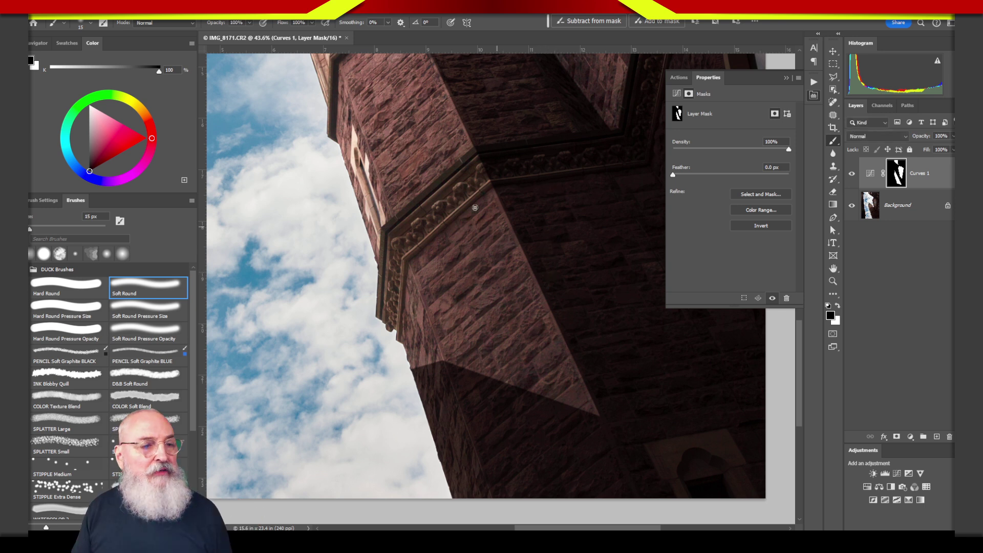
left_click(833, 78)
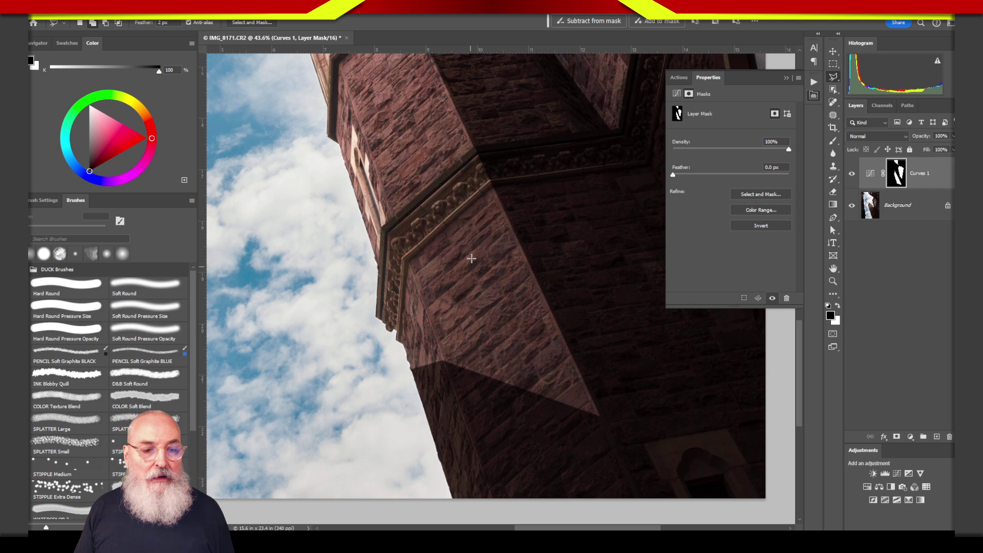
Outline a trial patch of the dark wall, then deselect it and fit the whole photo on screen
left_click(538, 211)
left_click(590, 180)
left_click(607, 263)
left_click(550, 295)
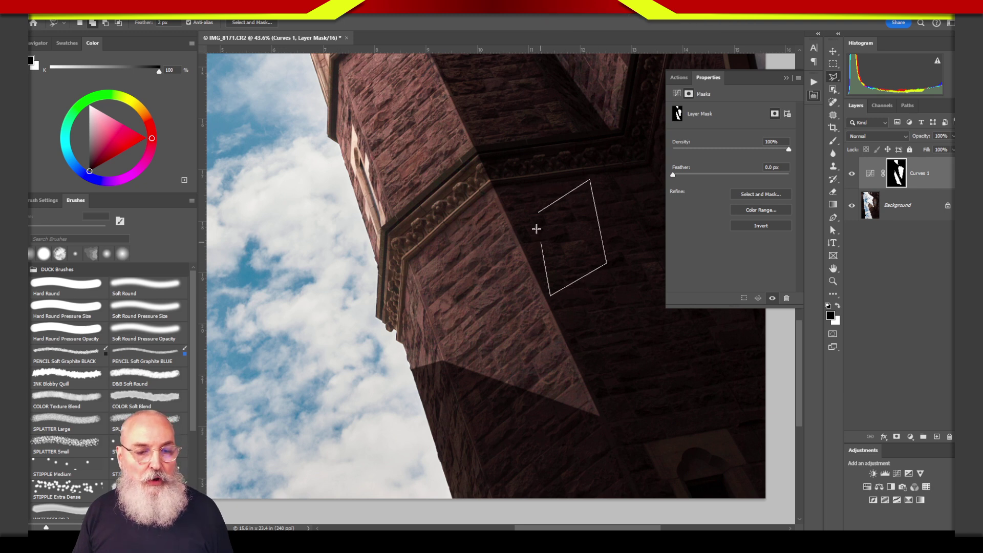
left_click(537, 213)
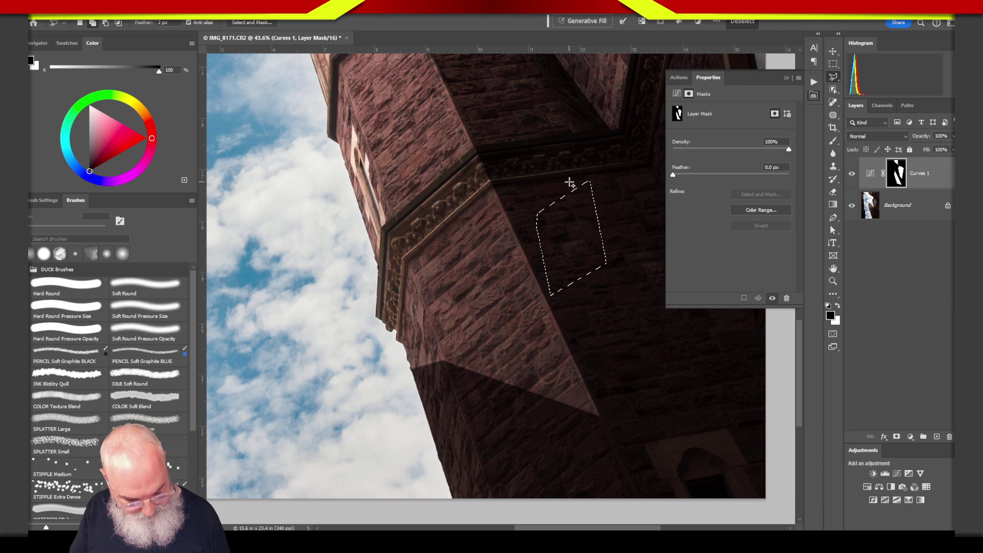
key("ctrl+d")
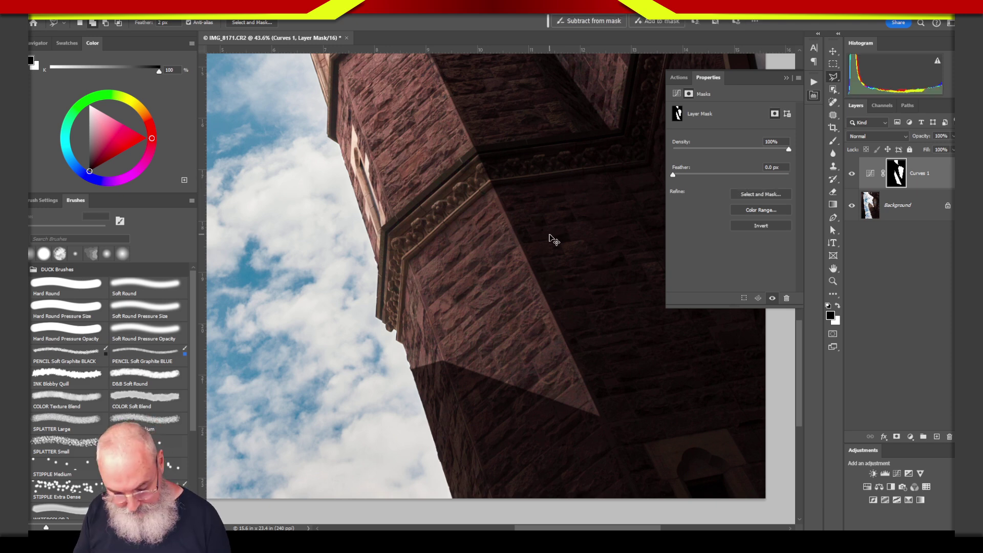
key("ctrl+0")
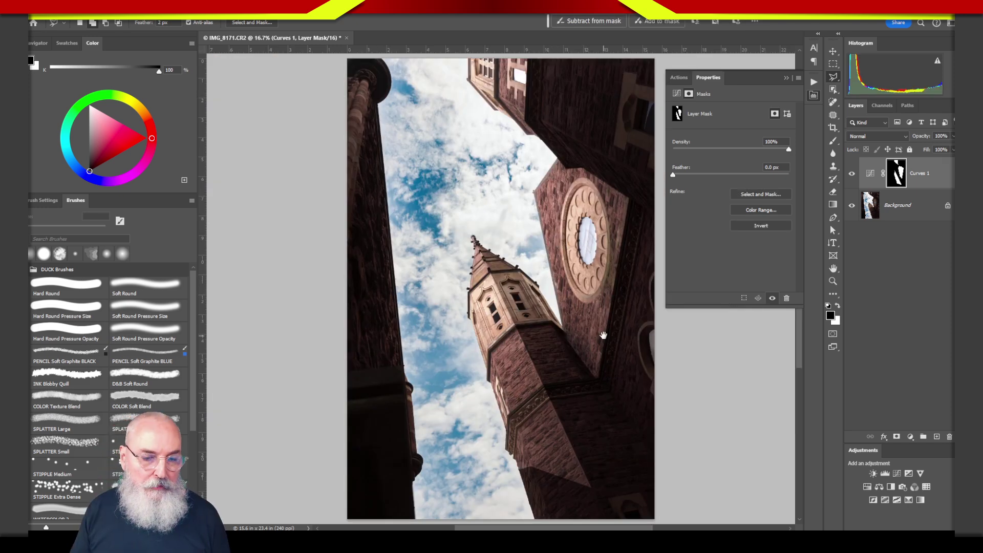
Pan toward the tower and rose window and outline the tower–facade corner
left_click_drag(600, 333, 447, 301)
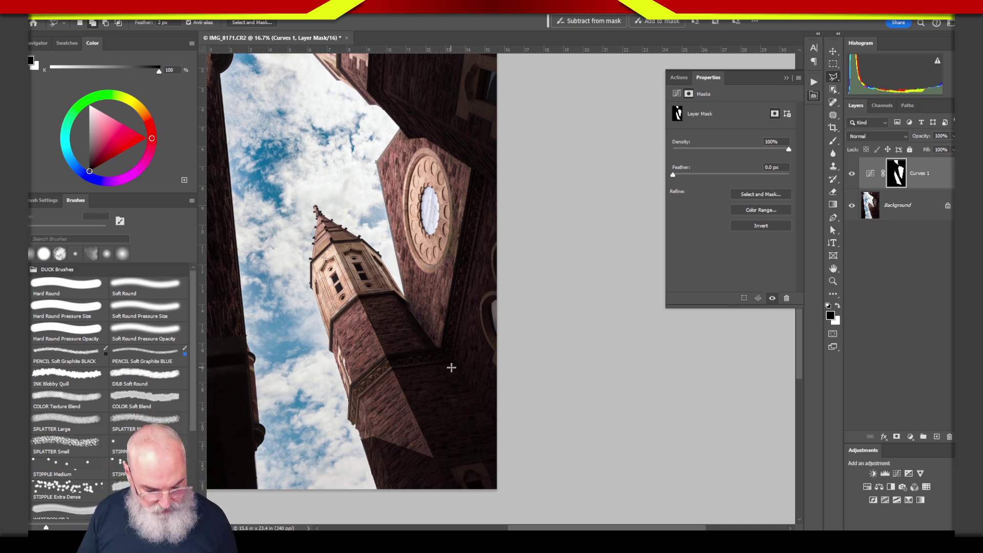
left_click(439, 346)
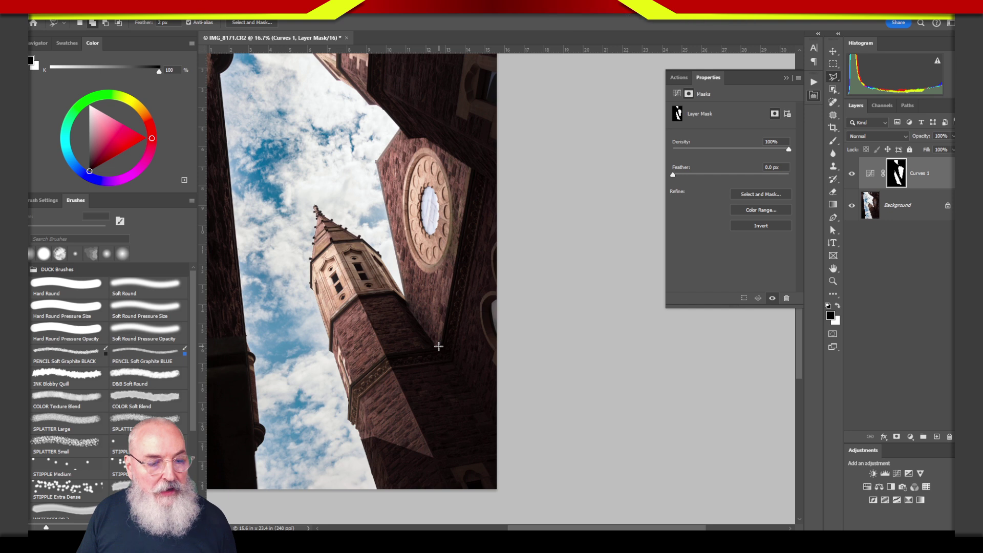
left_click(451, 360)
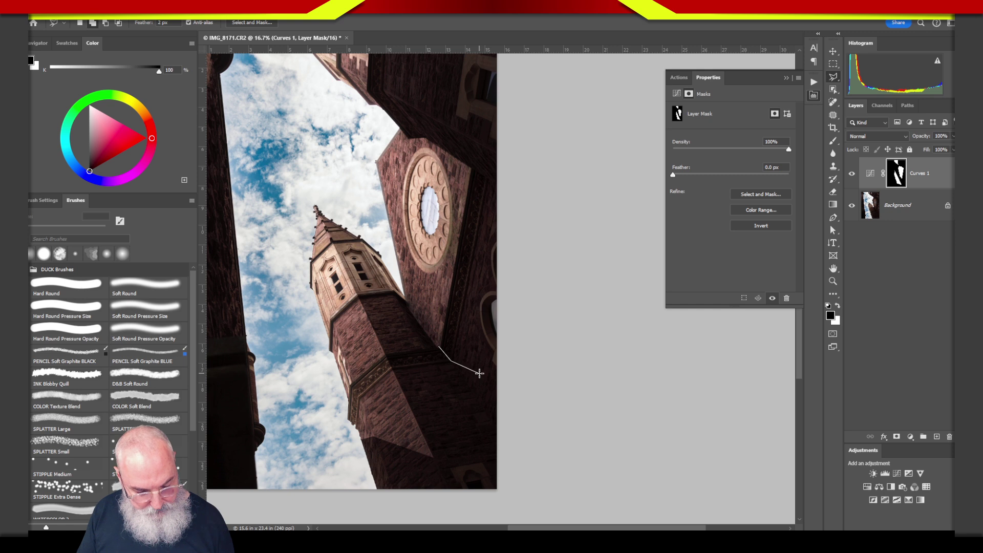
left_click(490, 368)
double_click(490, 375)
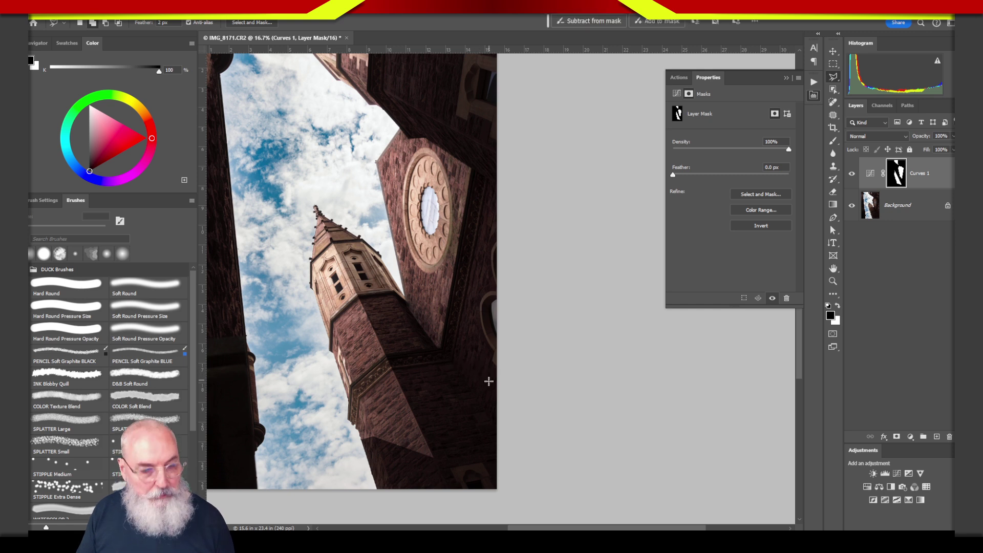
Draw a triangular selection from the tower edge onto the facade wall, then deselect it
left_click(408, 308)
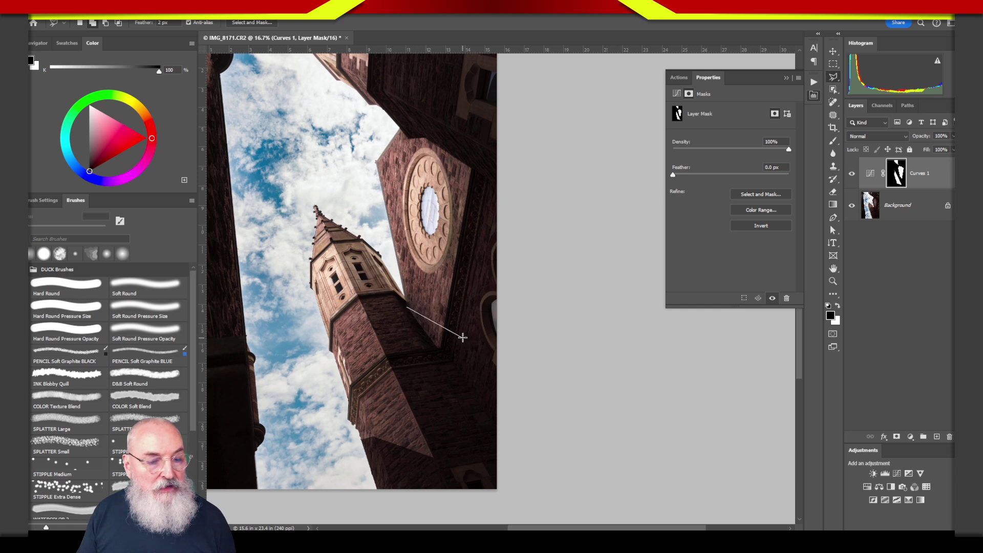
left_click(454, 295)
left_click(440, 360)
left_click(407, 308)
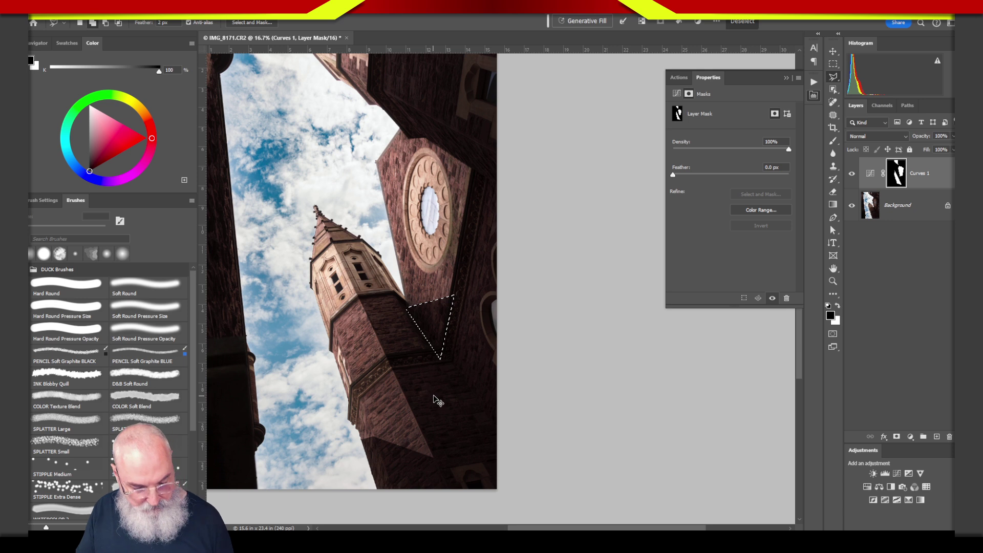
key("ctrl+d")
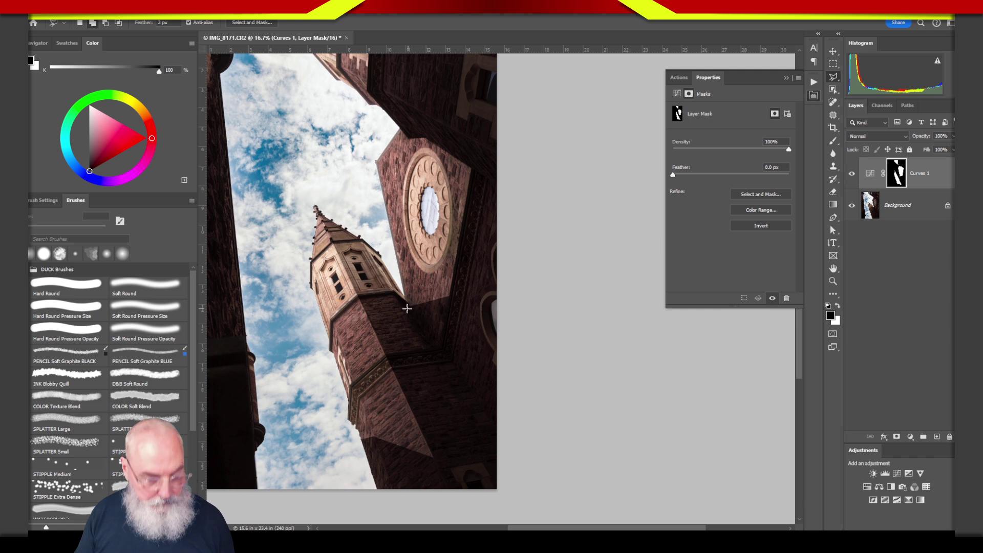
Outline the tower–facade join and erase the mask along the tower's lower and lower-left edges
left_click(409, 305)
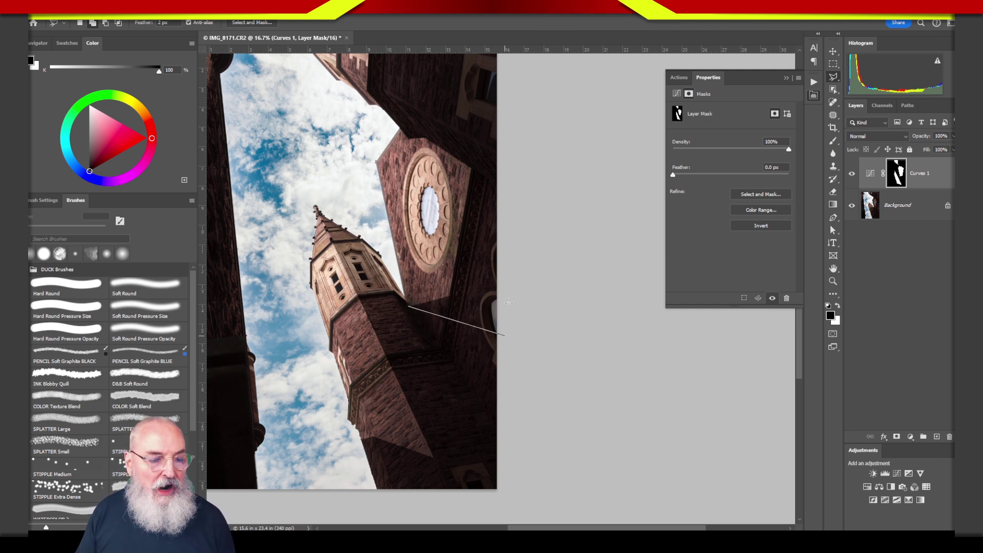
double_click(488, 328)
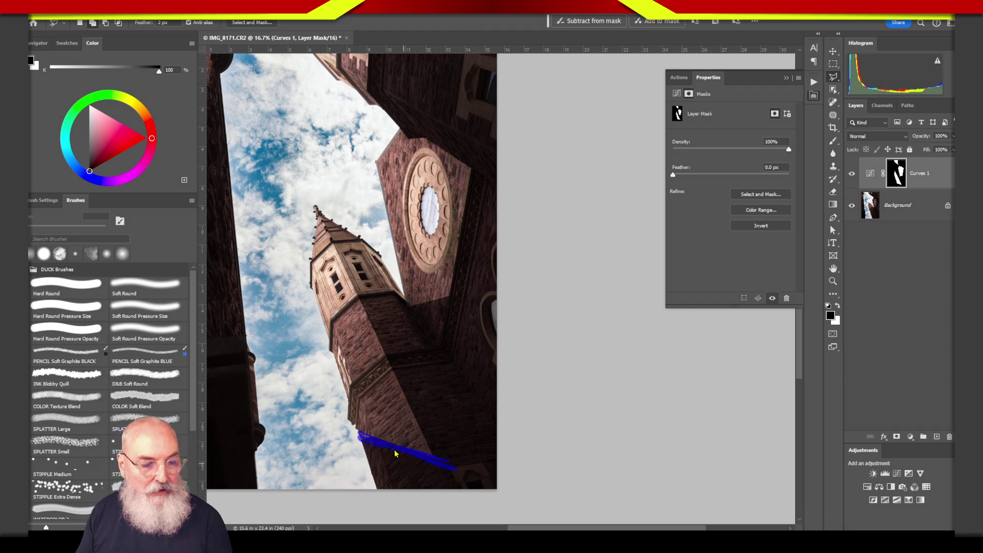
mouse_move(395, 453)
left_mouse_down()
mouse_move(389, 445)
mouse_move(453, 473)
left_mouse_up()
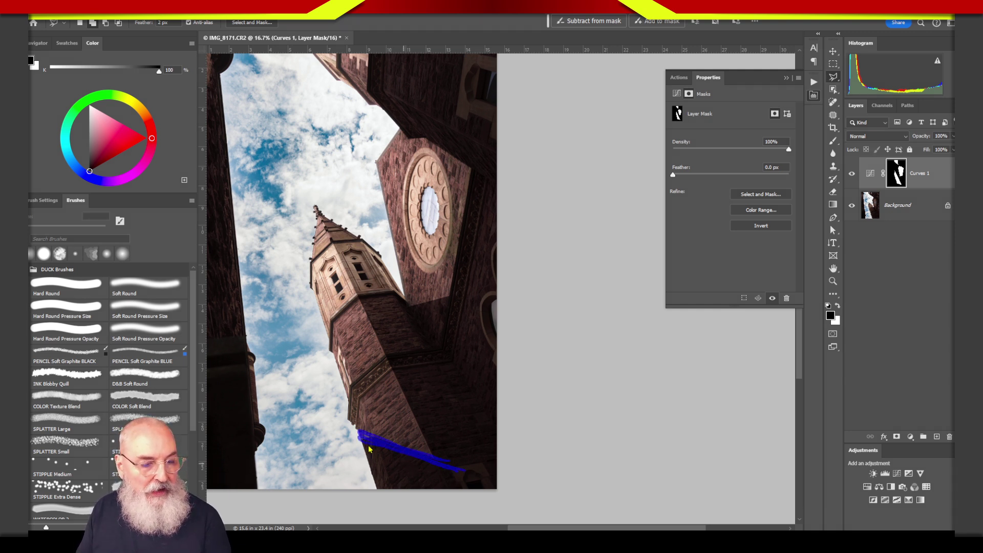
left_click_drag(349, 455, 379, 442)
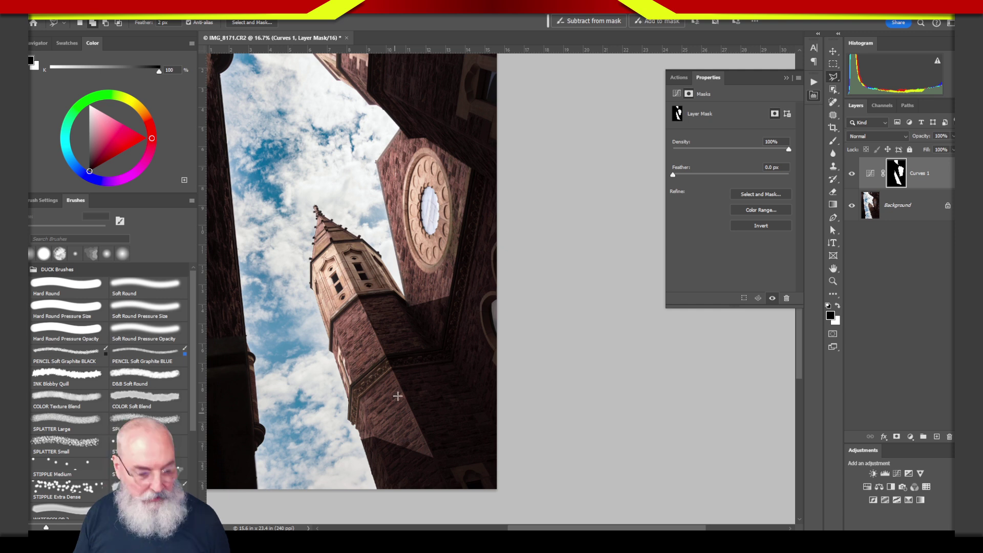
Select the facade area right of the rose window, fill it white on the Curves 1 mask, and deselect
left_click(409, 307)
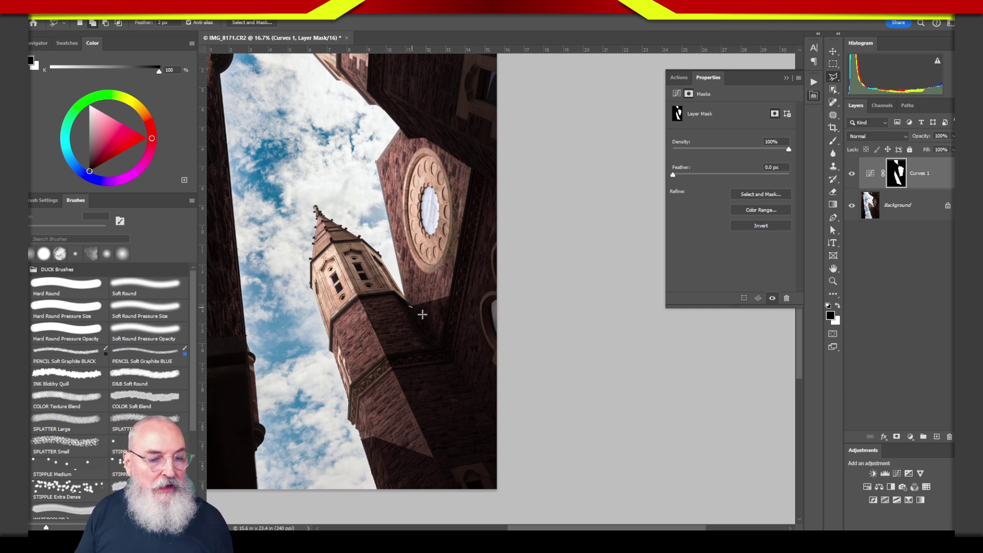
left_click(501, 337)
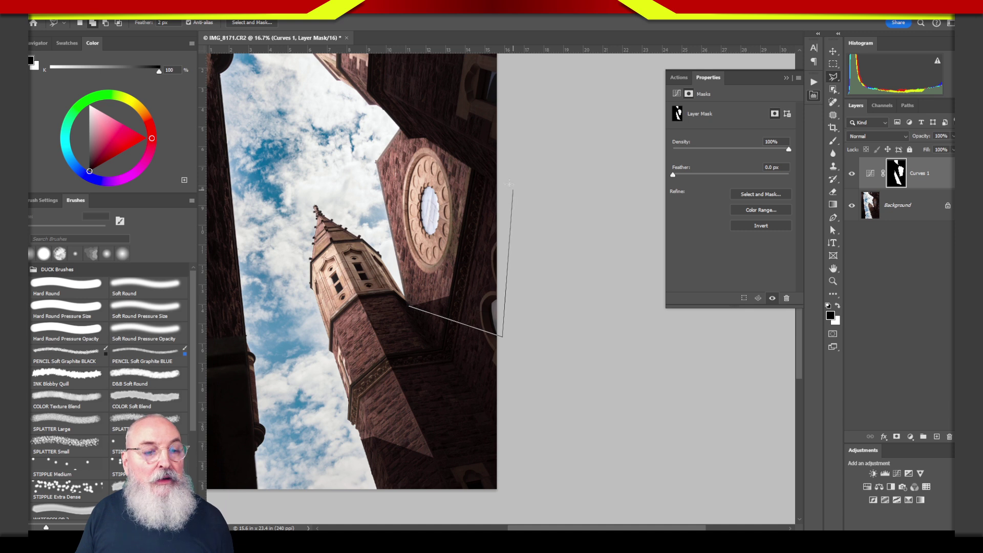
left_click(500, 186)
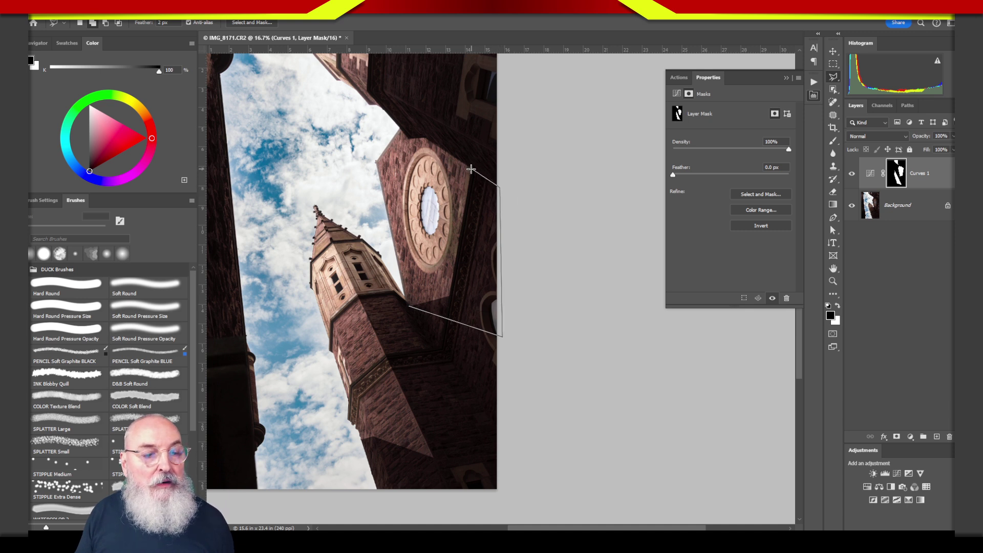
left_click(471, 169)
left_click(410, 304)
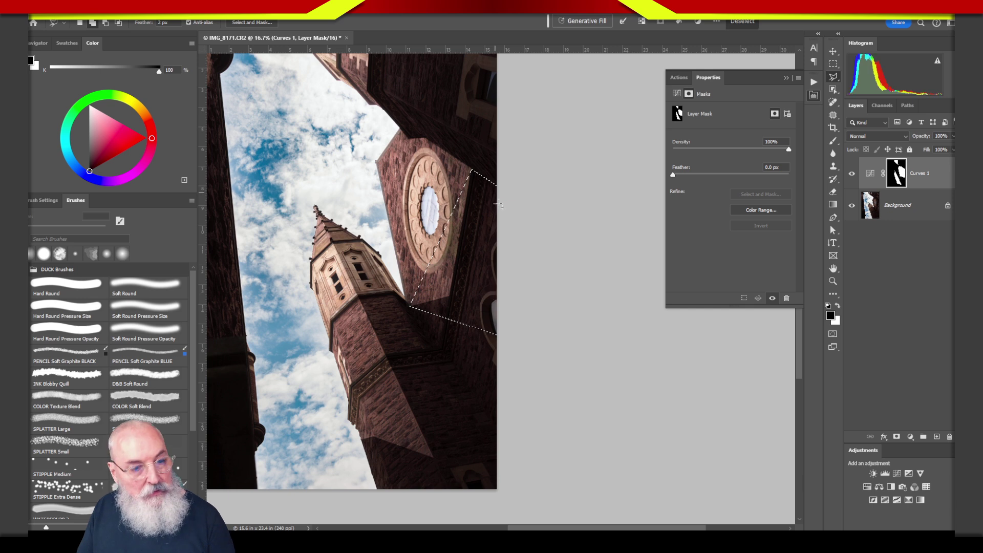
key("ctrl+BackSpace")
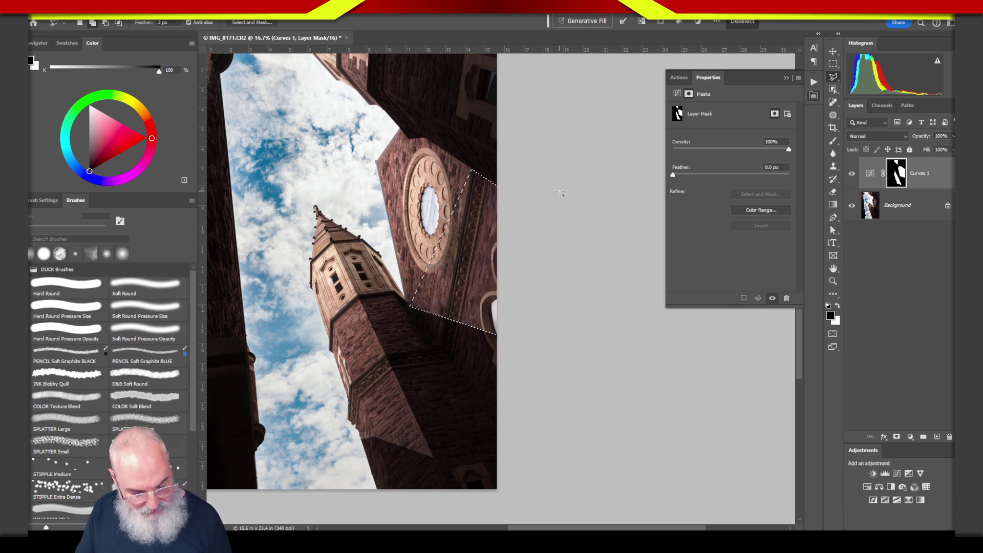
key("ctrl+d")
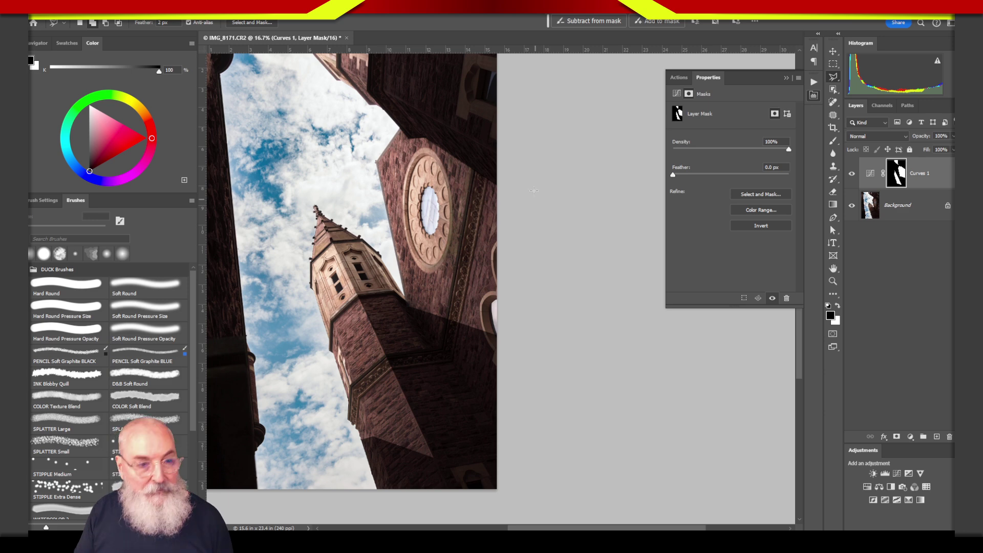
Select the upper wall strip above the rose window, fill it white on the mask, deselect, and fit the view
left_click_drag(521, 146, 557, 247)
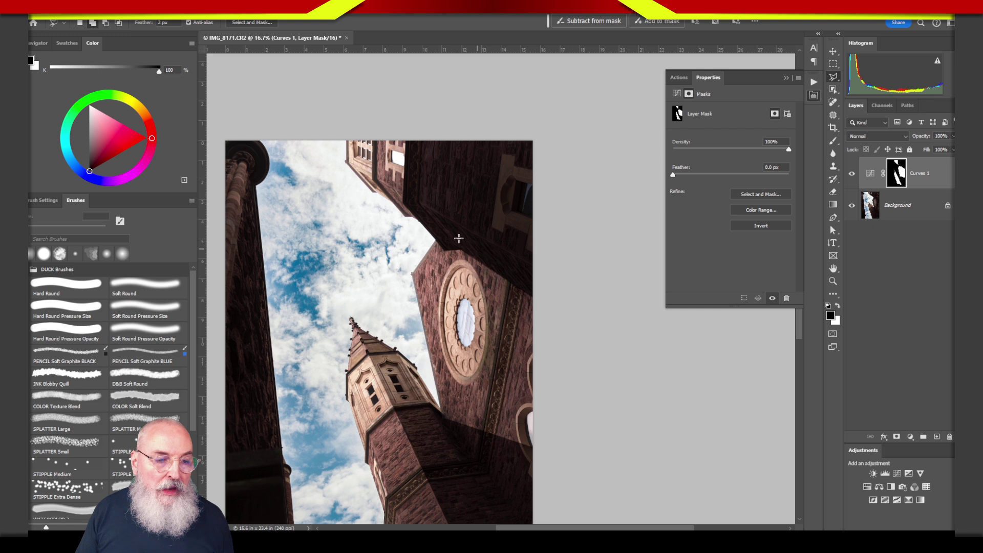
left_click(403, 202)
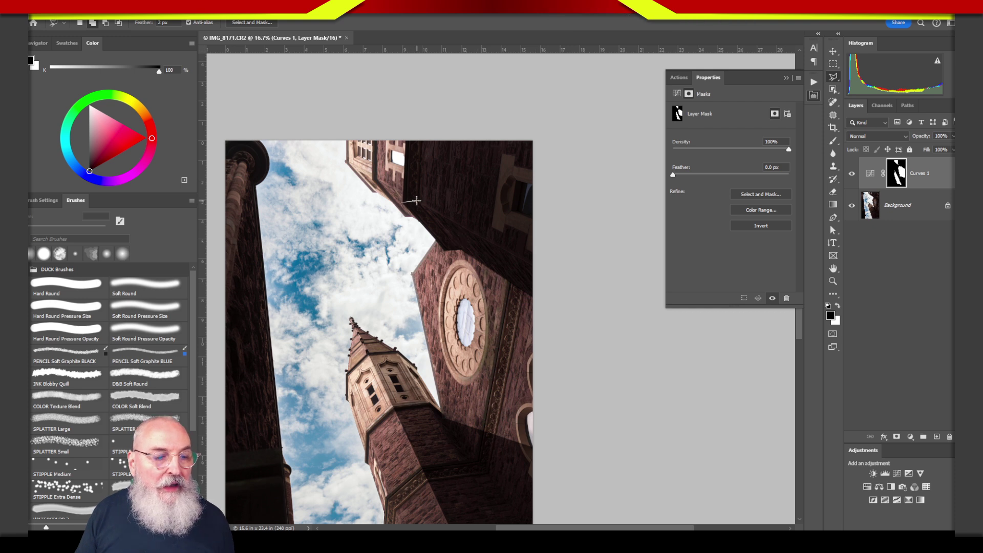
left_click(417, 201)
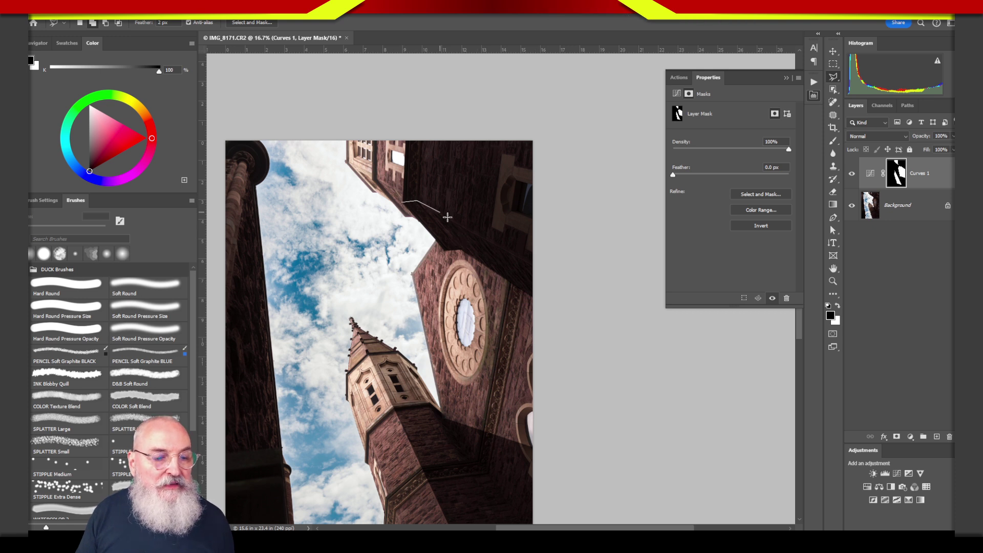
left_click(523, 259)
left_click(500, 276)
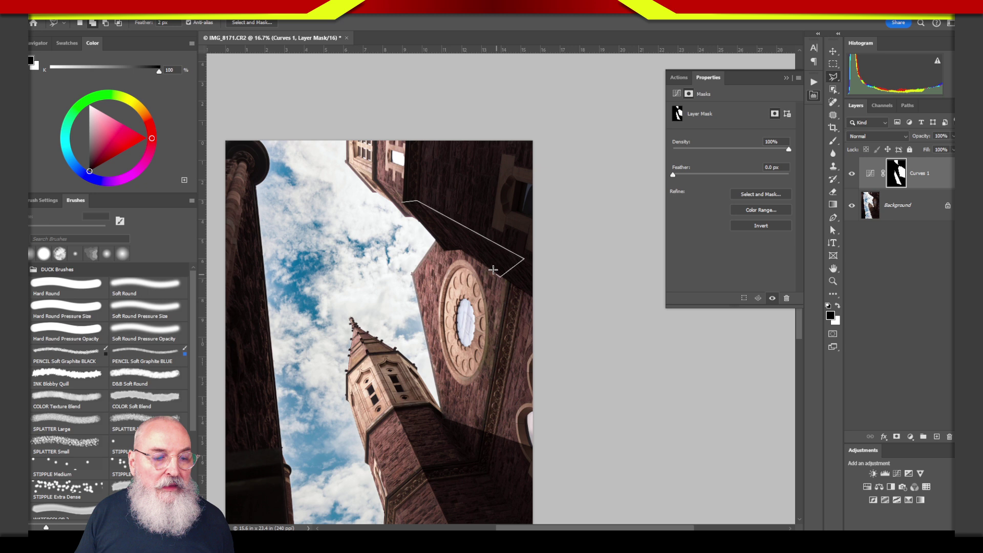
left_click(446, 253)
left_click(436, 239)
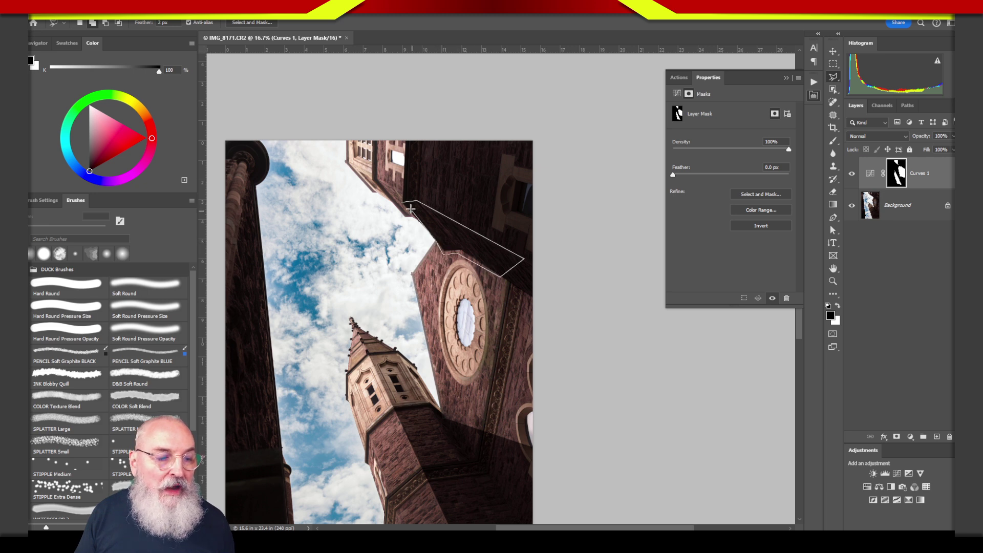
left_click(403, 202)
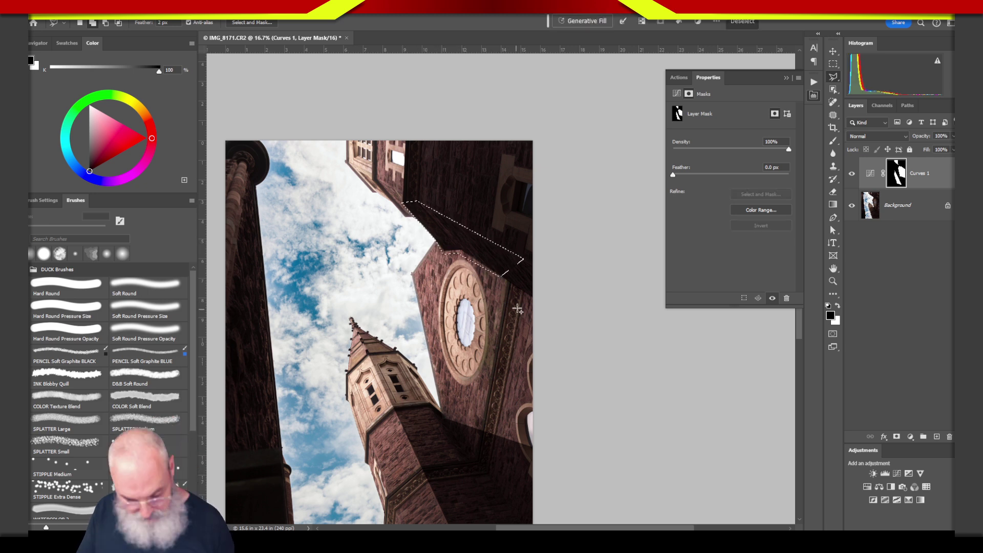
key("ctrl+BackSpace")
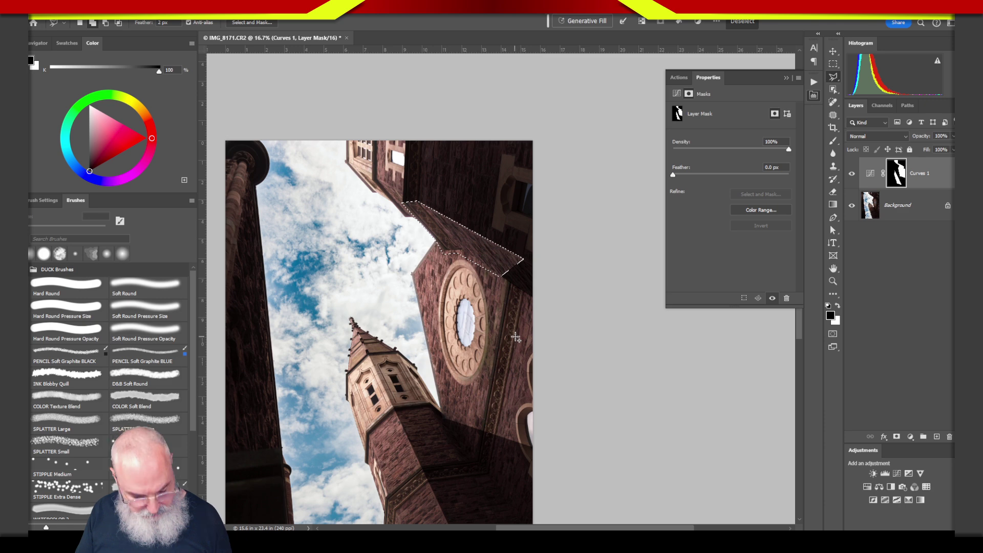
key("ctrl+d")
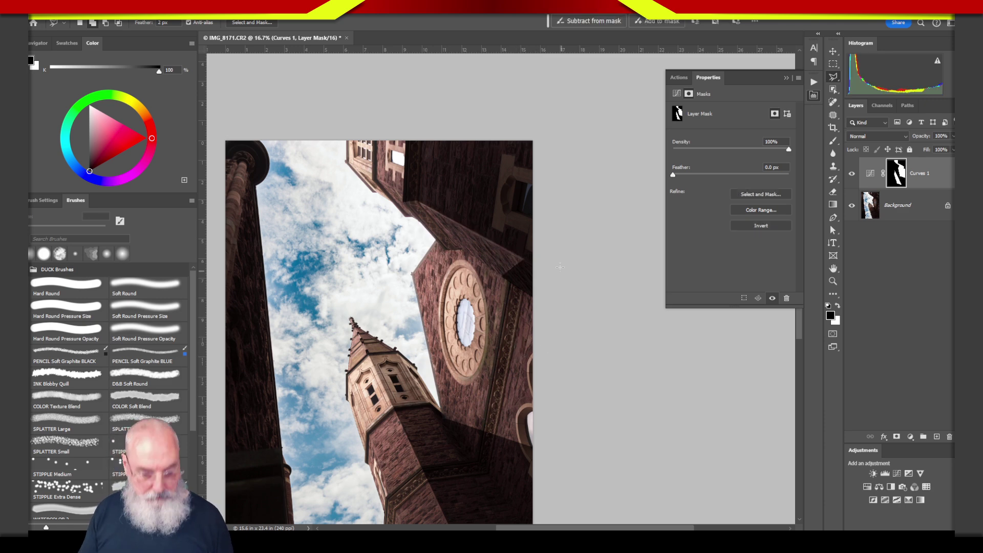
key("ctrl+0")
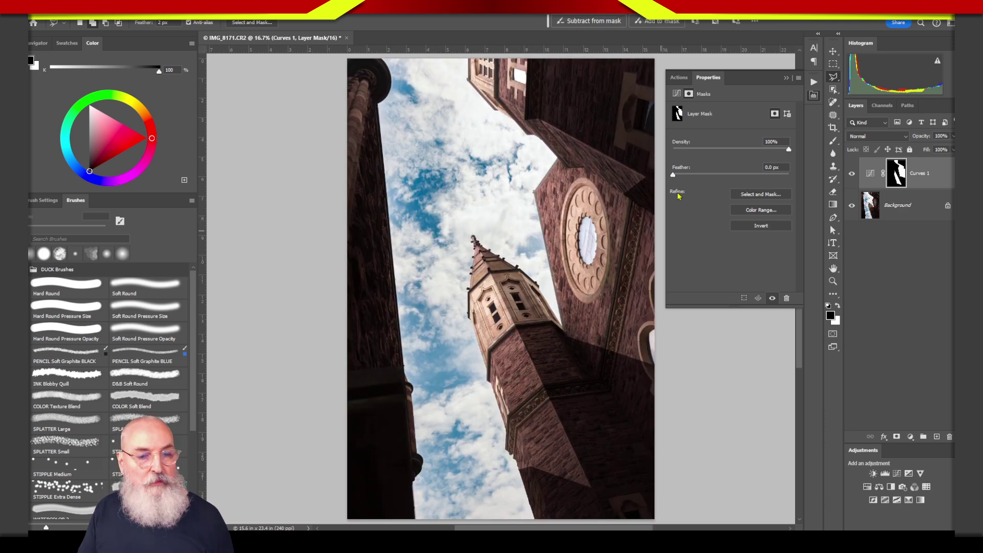
key("f")
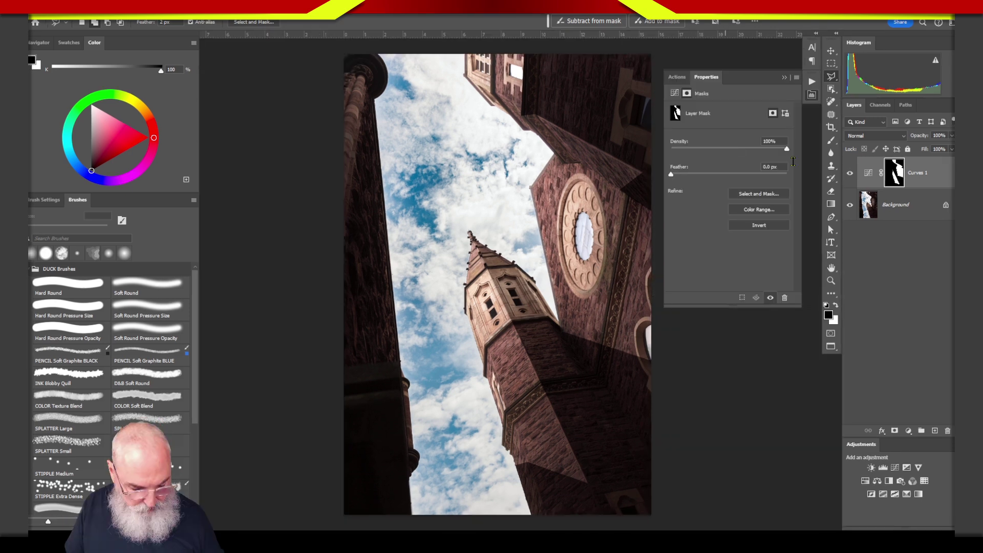
key("f")
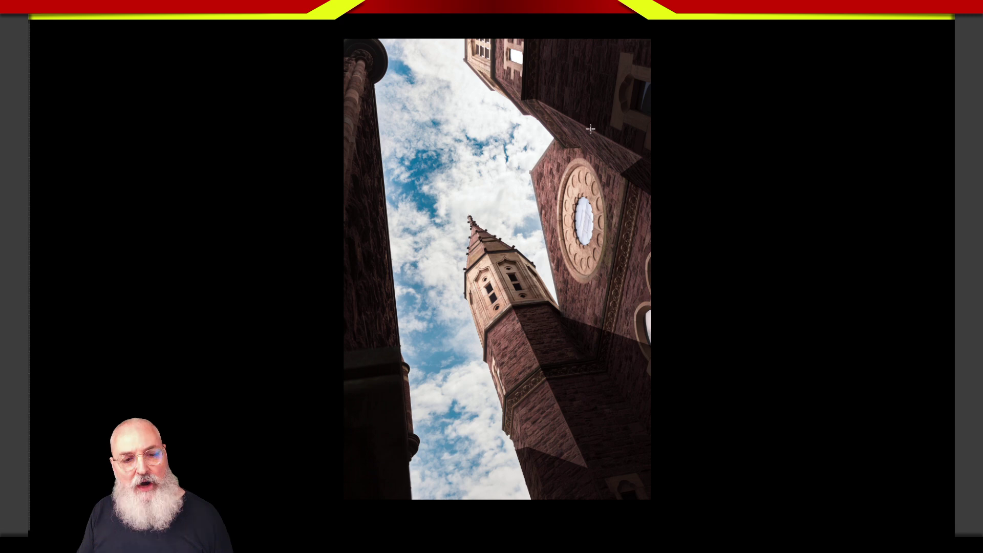
key("f")
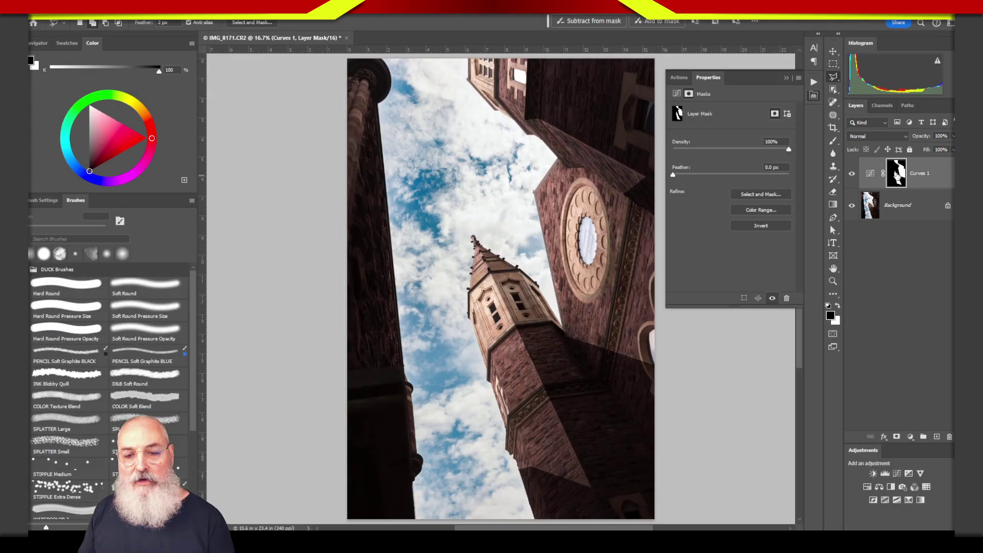
Feather the Curves 1 mask edges to 15.1 px in Select and Mask
double_click(896, 174)
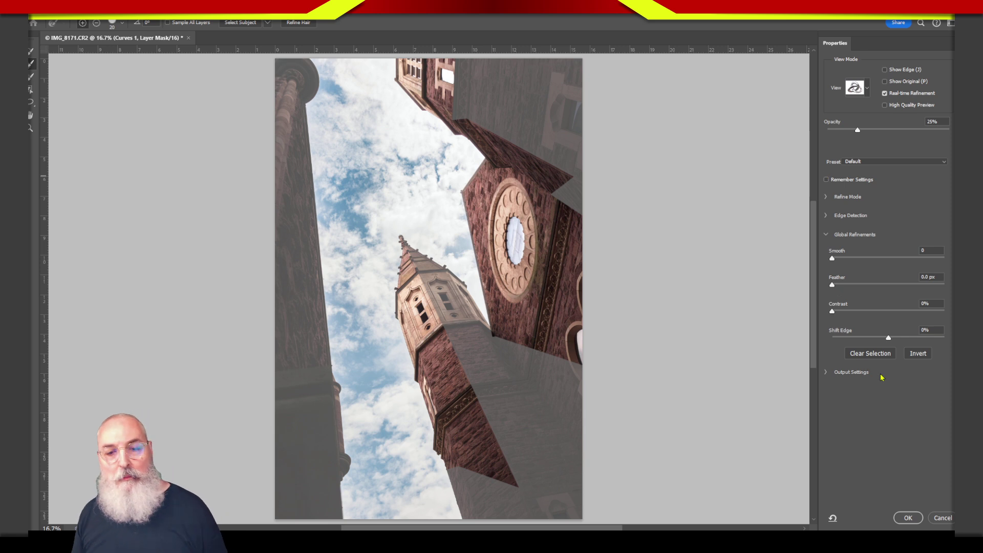
left_click(835, 286)
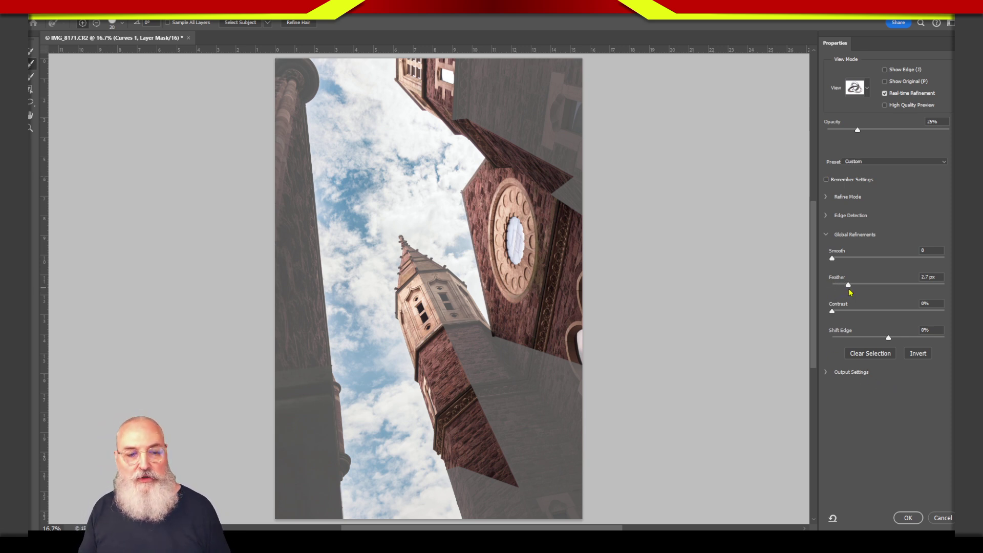
left_click_drag(849, 288, 878, 286)
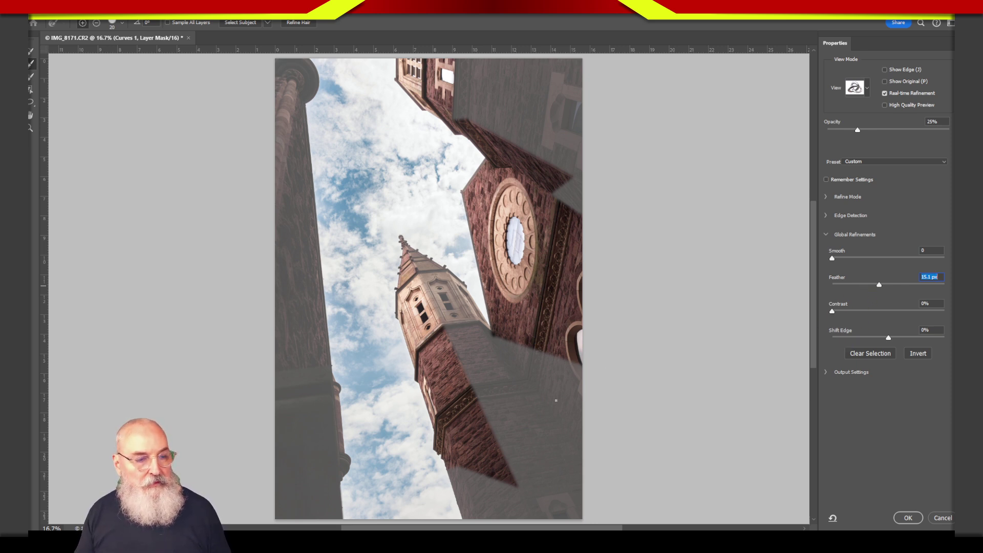
left_click(908, 518)
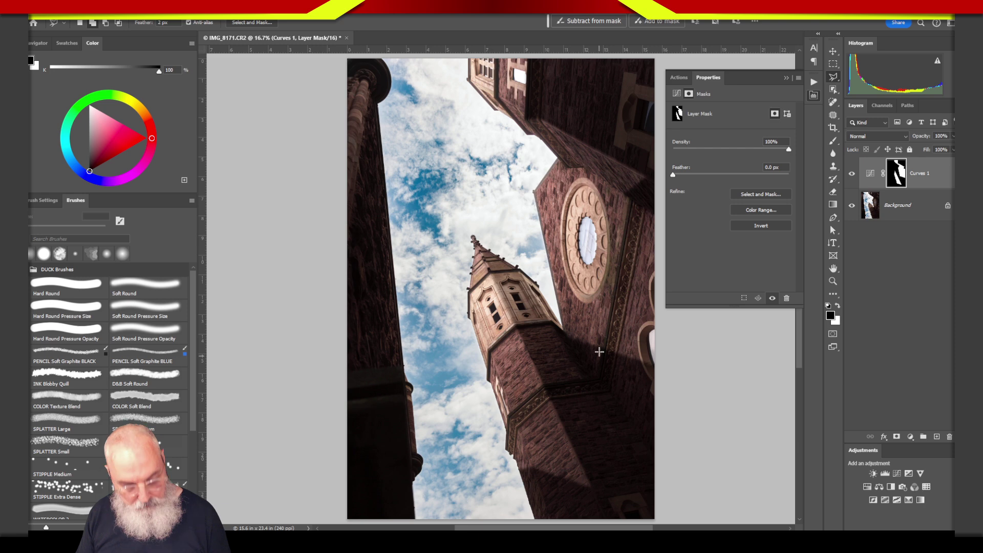
key("z")
left_click_drag(606, 352, 665, 358)
key("l")
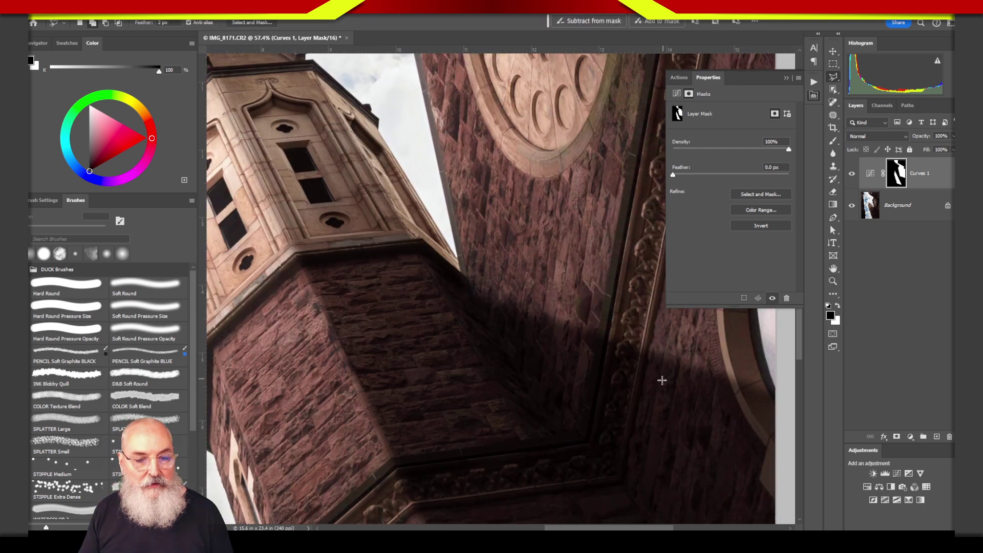
mouse_move(654, 401)
left_mouse_down()
mouse_move(467, 351)
mouse_move(463, 415)
left_mouse_up()
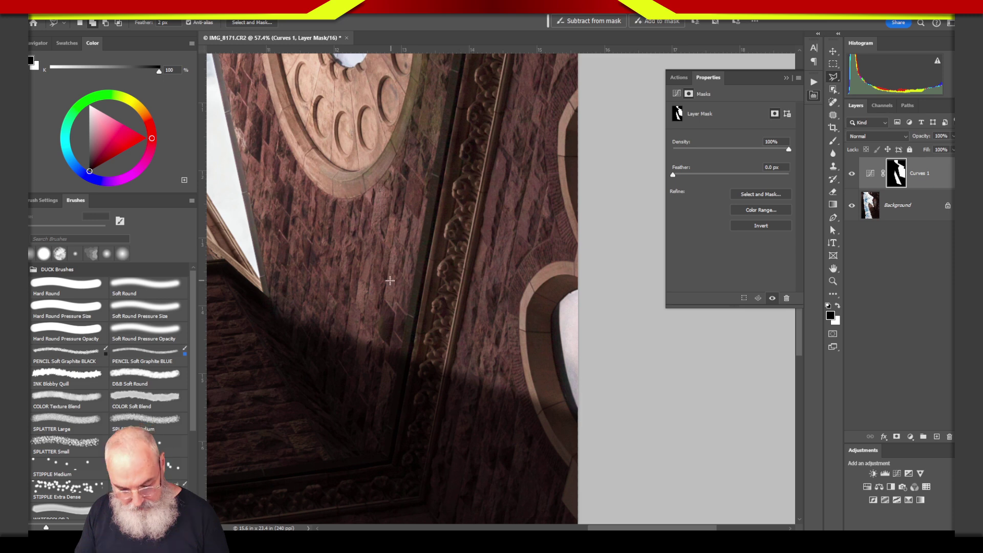
key("ctrl+0")
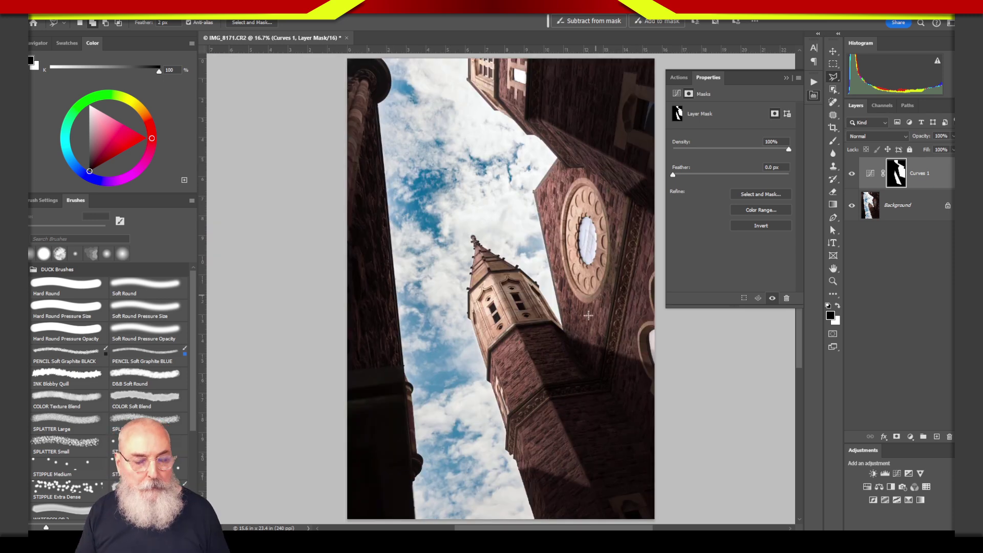
Choose a soft round brush, enlarge it to 90 px, and set its opacity to 25%
left_click(138, 296)
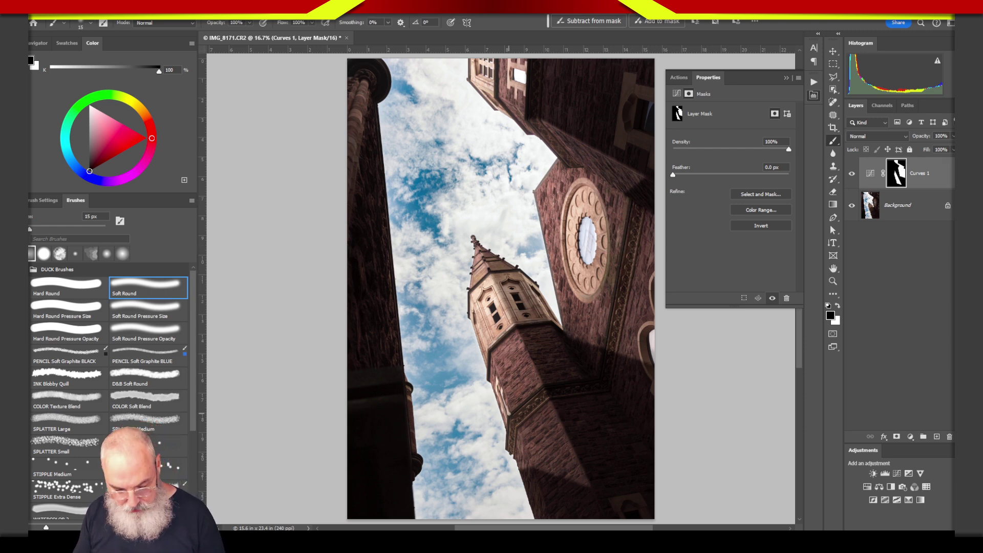
key("bracketright")
key("bracketright")
key("bracketright")
key("bracketright")
key("bracketright")
key("bracketright")
key("bracketright")
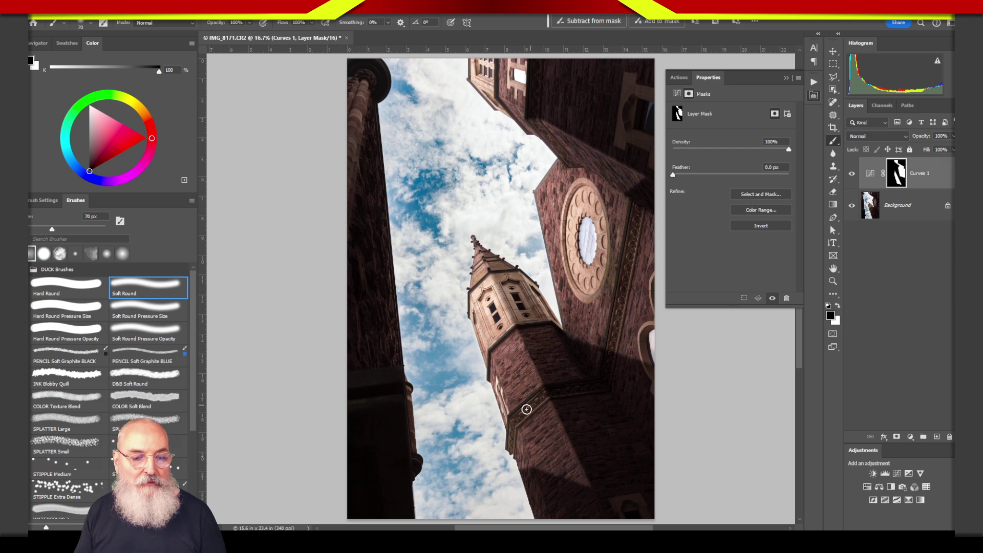
key("bracketright")
key("bracketright")
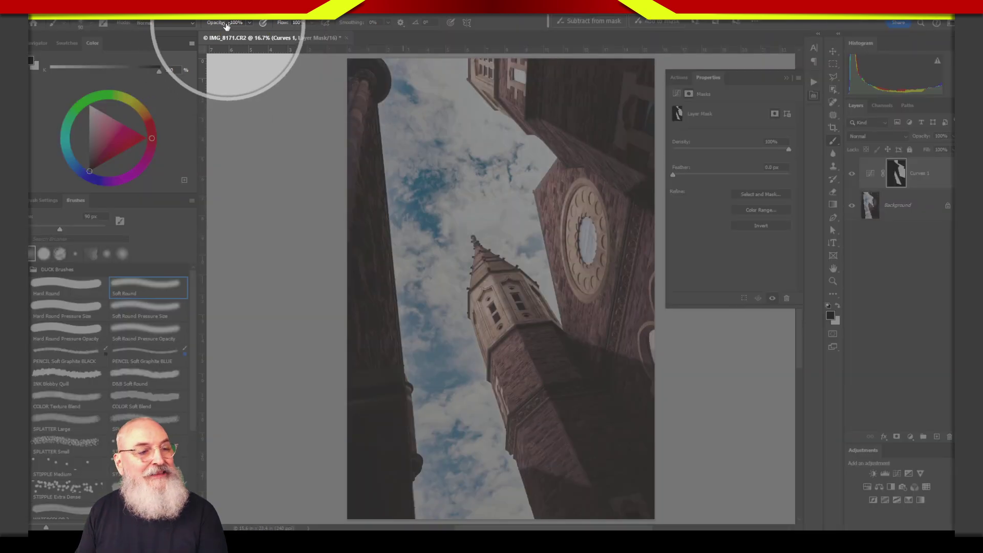
left_click_drag(220, 26, 196, 33)
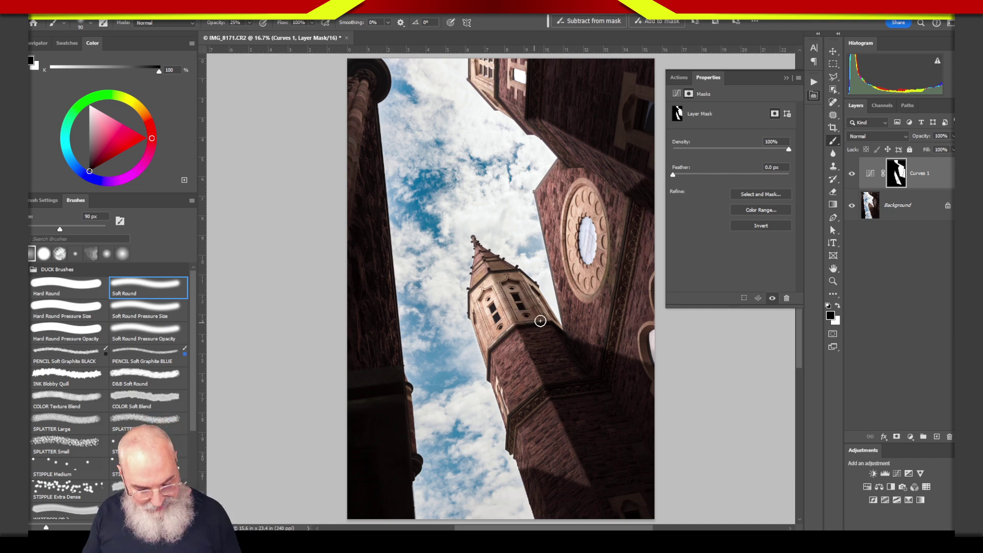
Zoom in closely on the tower
key("z")
mouse_move(540, 321)
left_mouse_down()
mouse_move(530, 322)
mouse_move(650, 326)
left_mouse_up()
left_click_drag(412, 161, 428, 205)
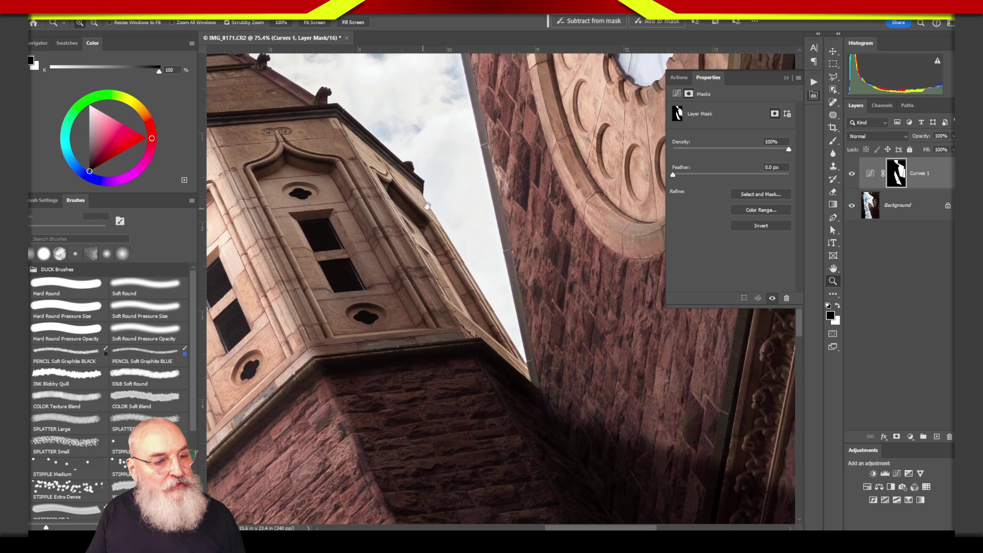
Outline a thin sliver along the tower's sloping roof edge with the Polygonal Lasso
left_click(833, 78)
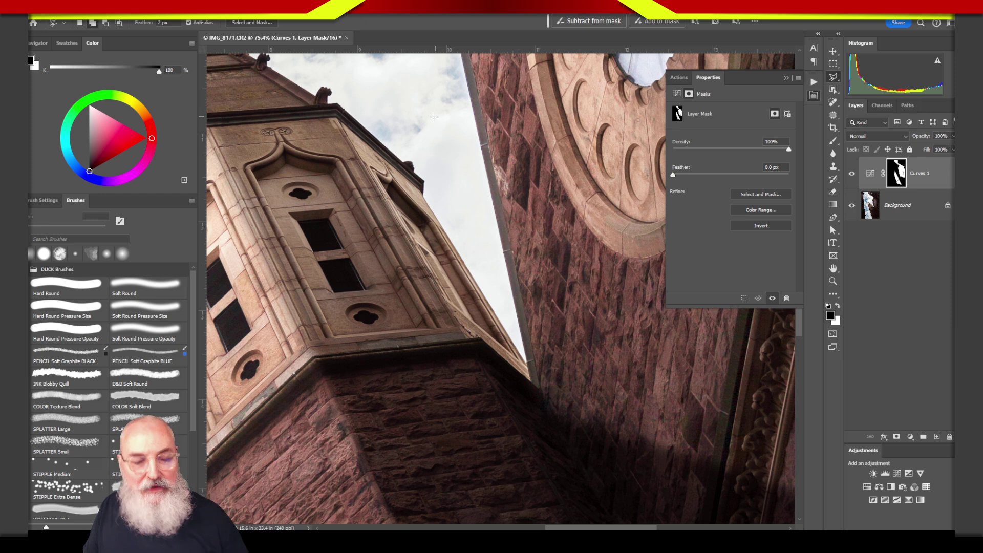
left_click(338, 119)
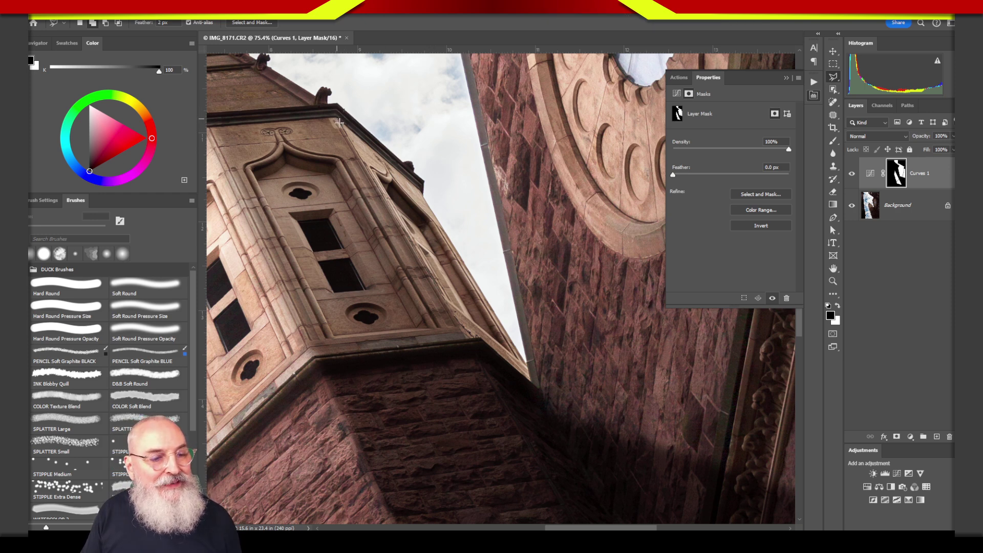
left_click(423, 191)
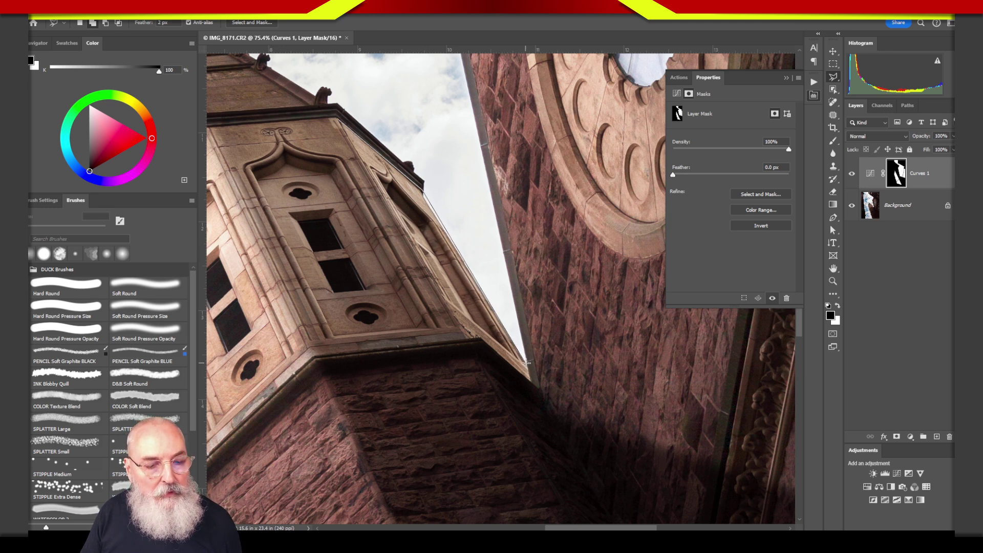
left_click(529, 377)
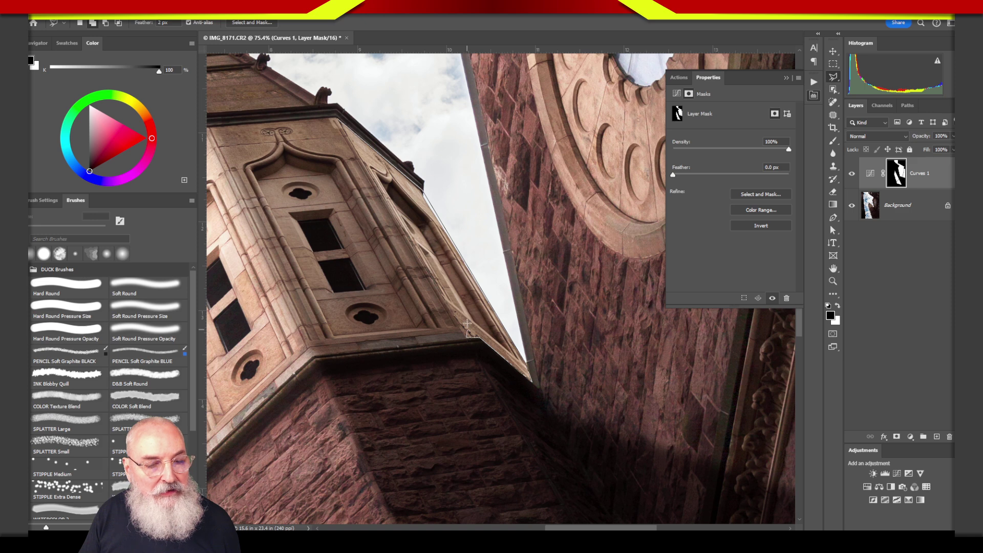
left_click(462, 326)
double_click(336, 120)
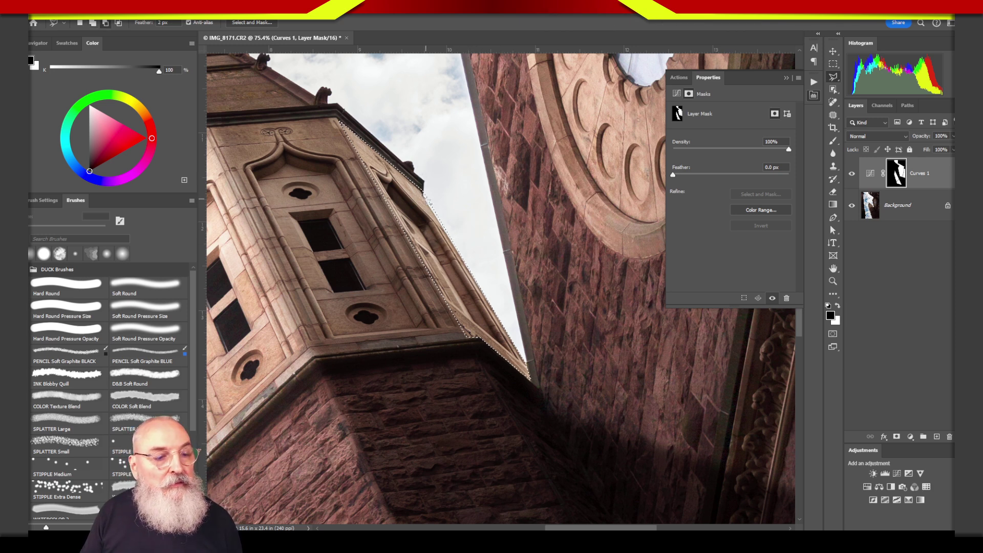
Select the sky wedge beside the roof, from its lower tip up to the roof corner
left_click(533, 377)
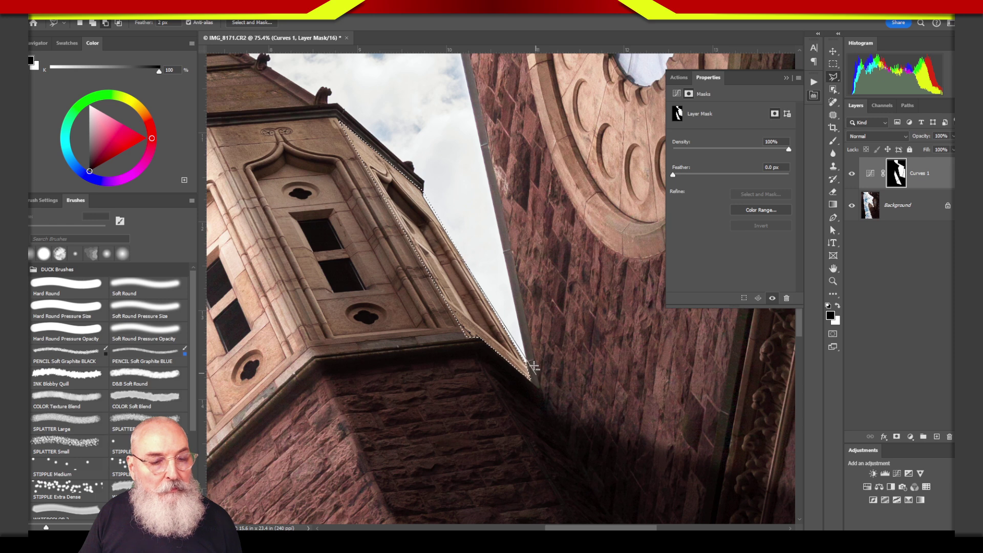
left_click(447, 168)
double_click(424, 192)
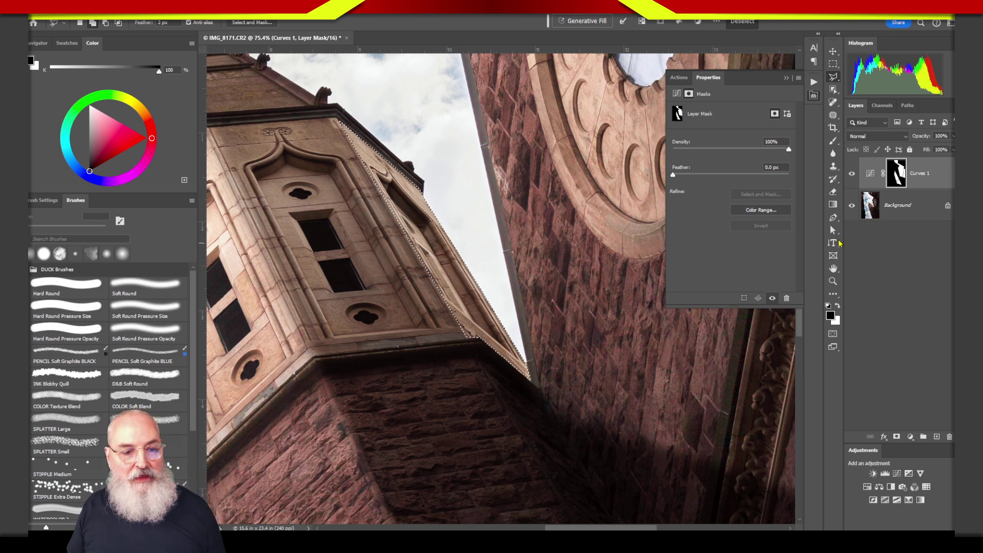
Add a Curves 2 layer masked to the roof-edge sliver, lowering its top point to output 146
left_click(896, 474)
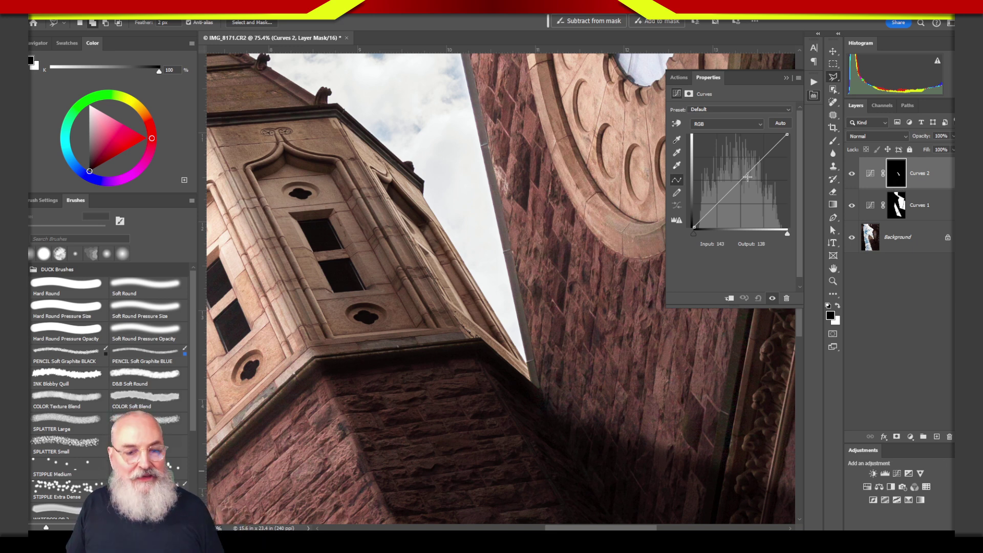
left_click_drag(746, 178, 798, 164)
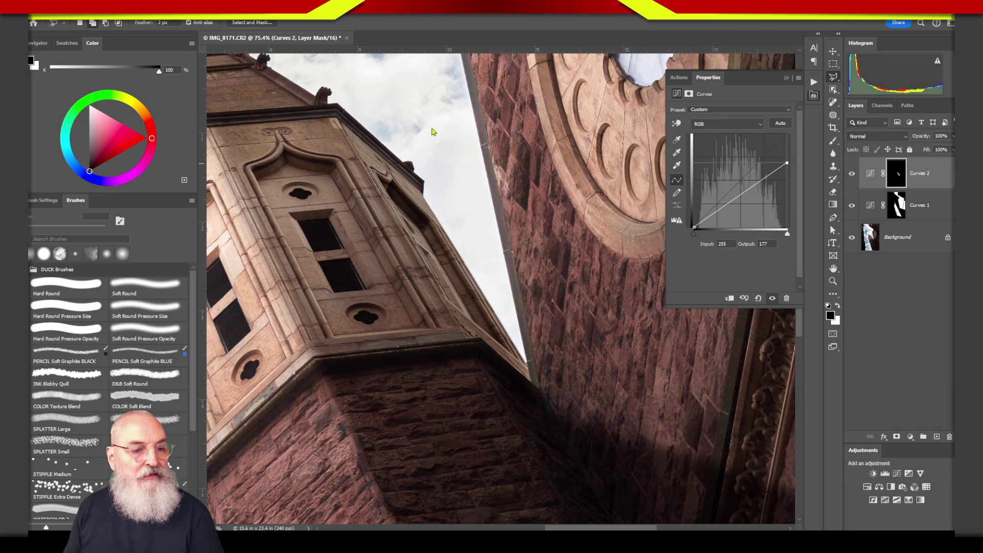
mouse_move(449, 89)
left_mouse_down()
mouse_move(419, 164)
mouse_move(449, 147)
left_mouse_up()
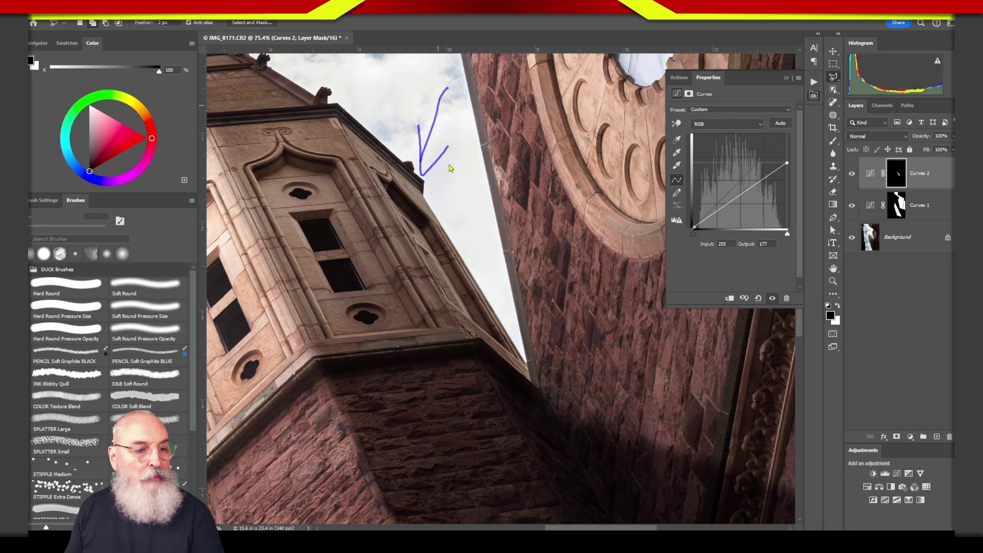
left_click_drag(247, 77, 308, 177)
mouse_move(275, 166)
left_mouse_down()
mouse_move(296, 194)
mouse_move(313, 118)
left_mouse_up()
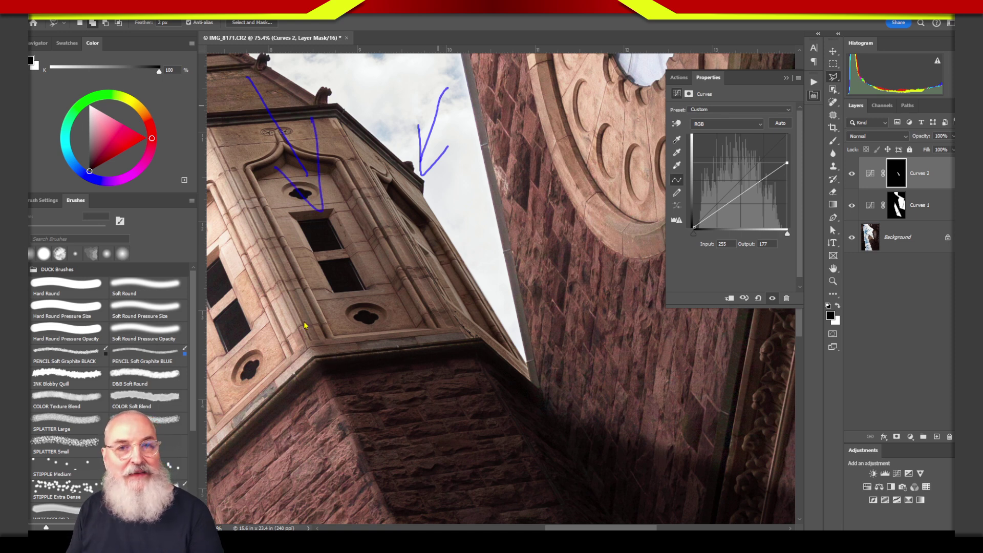
key("Escape")
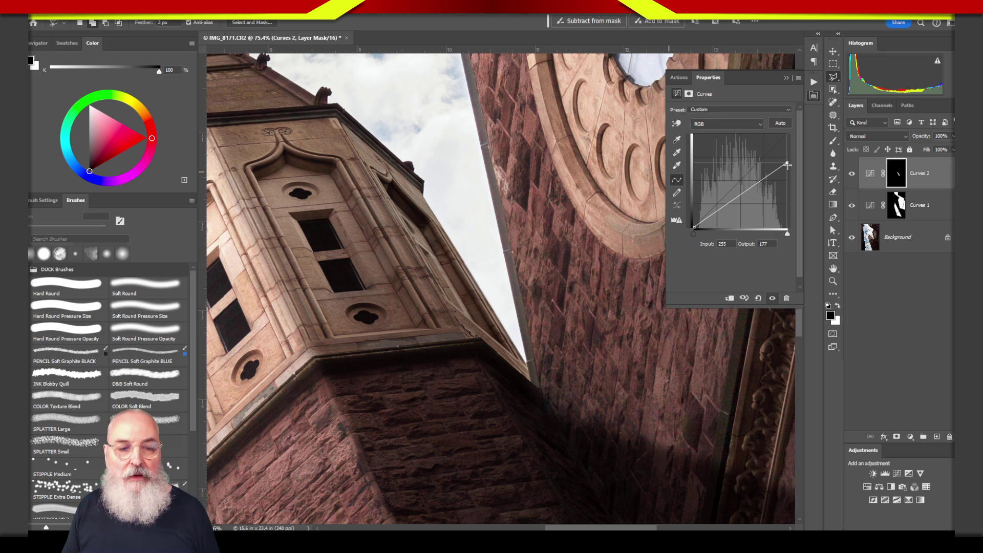
left_click_drag(788, 165, 787, 174)
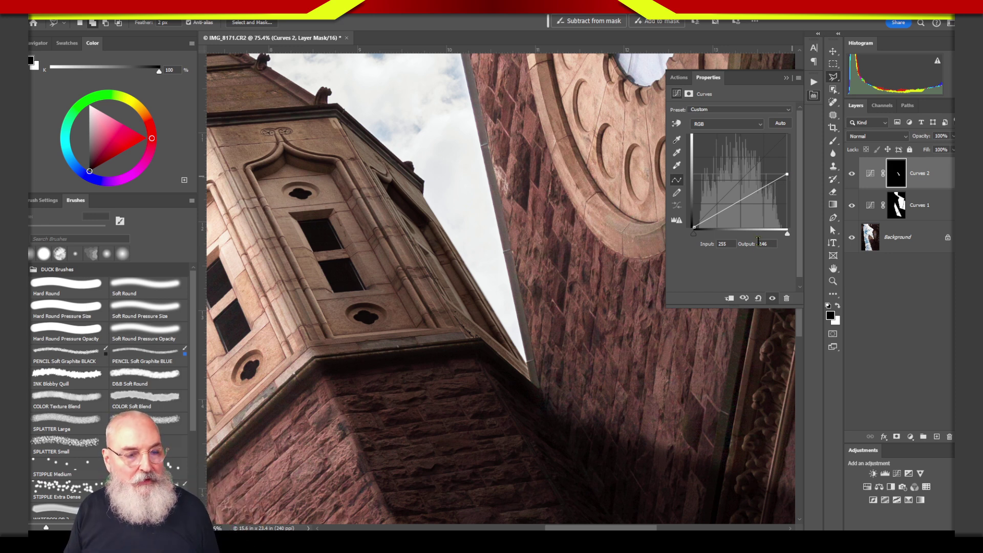
left_click(901, 289)
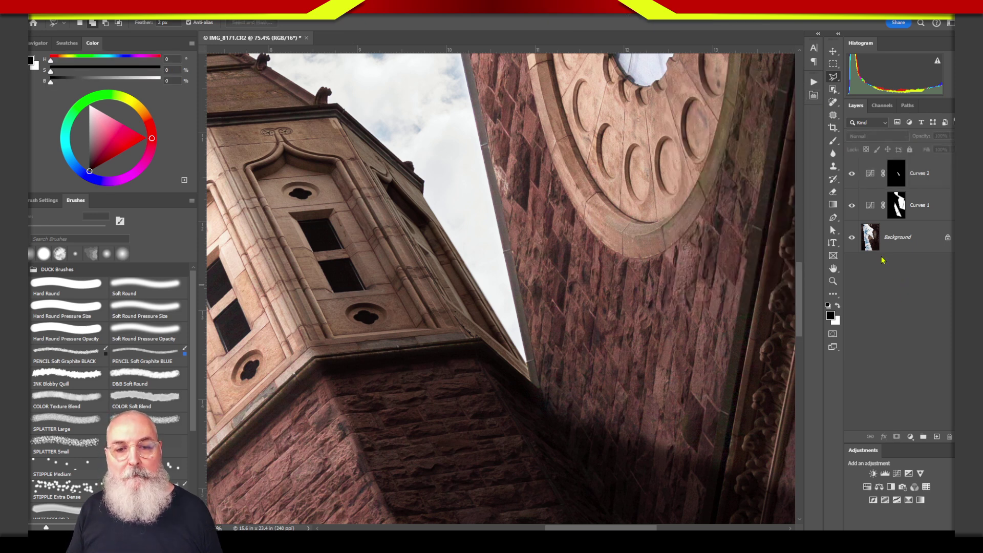
Fit the photo on screen and toggle Curves 1 and Curves 2 off and on, leaving both visible
key("ctrl+0")
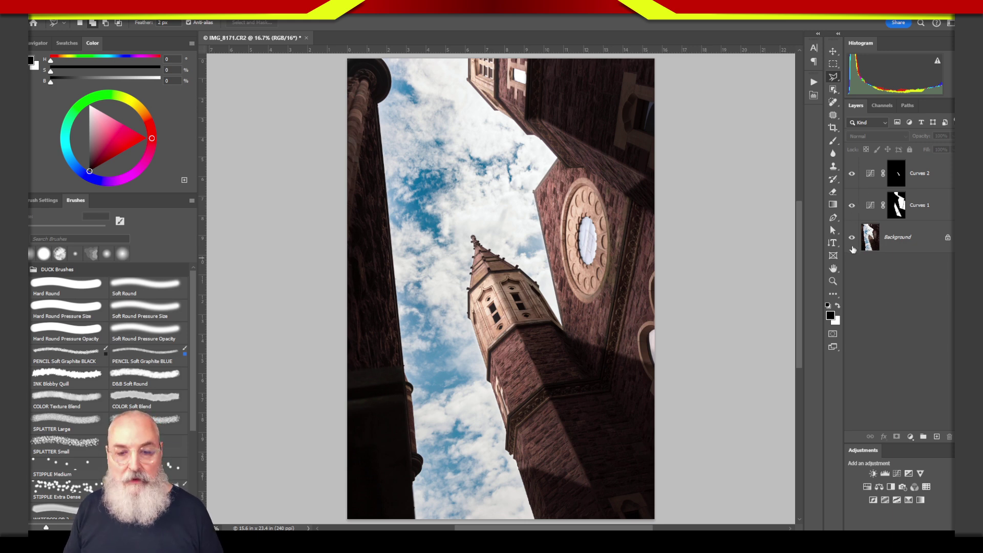
left_click(852, 238, "alt")
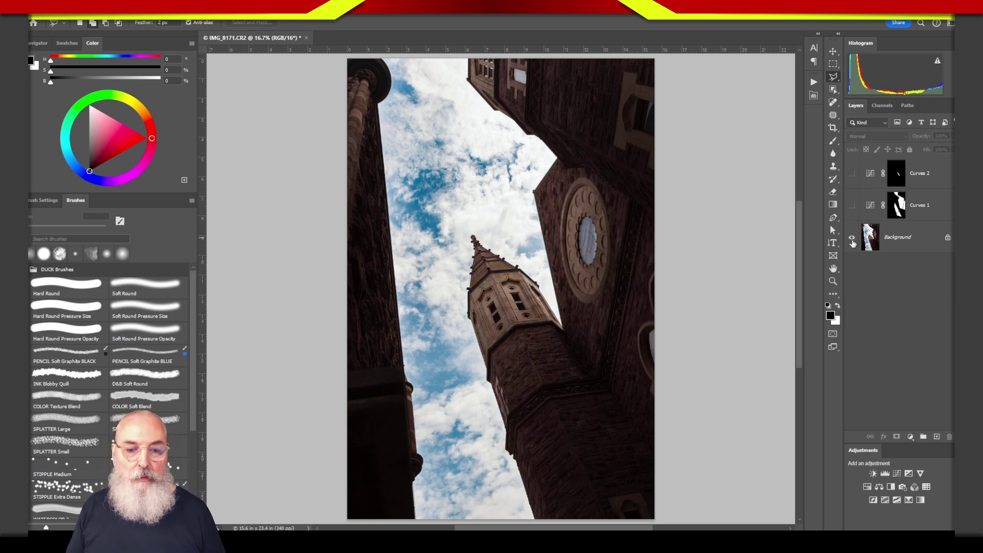
left_click(853, 240, "alt")
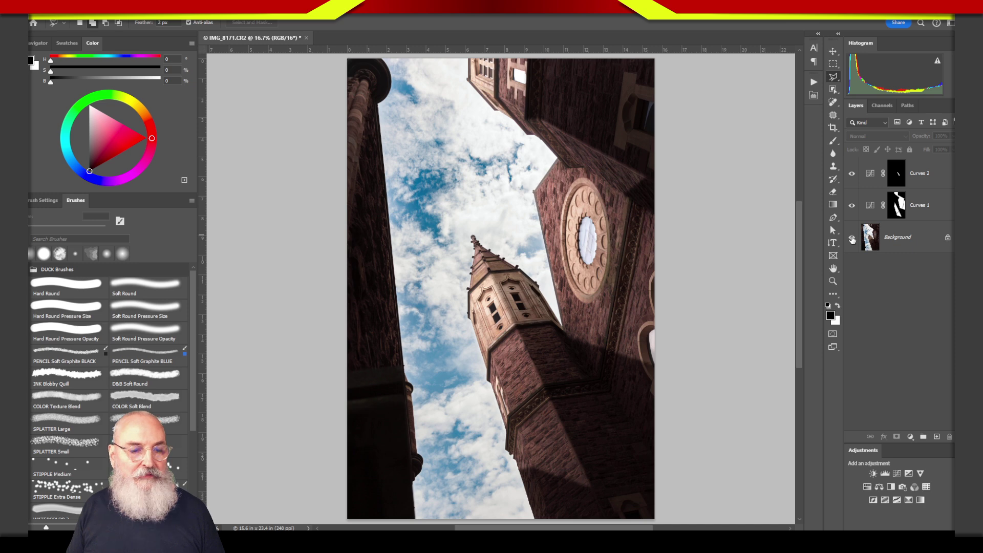
left_click(851, 237, "alt")
left_click(852, 236, "alt")
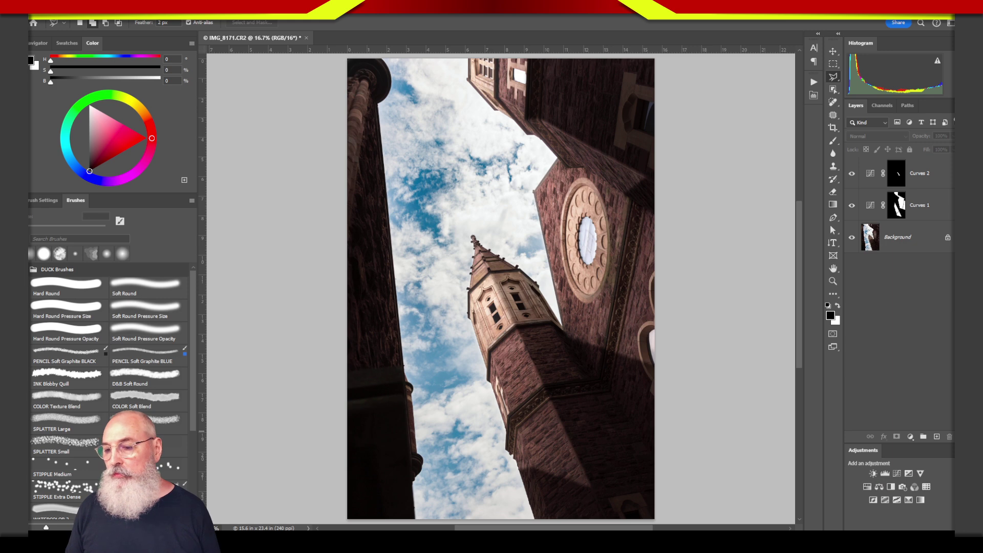
Save the church edit back to Lightroom as IMG_8171.tif, then view the original raw version
key("alt+Tab")
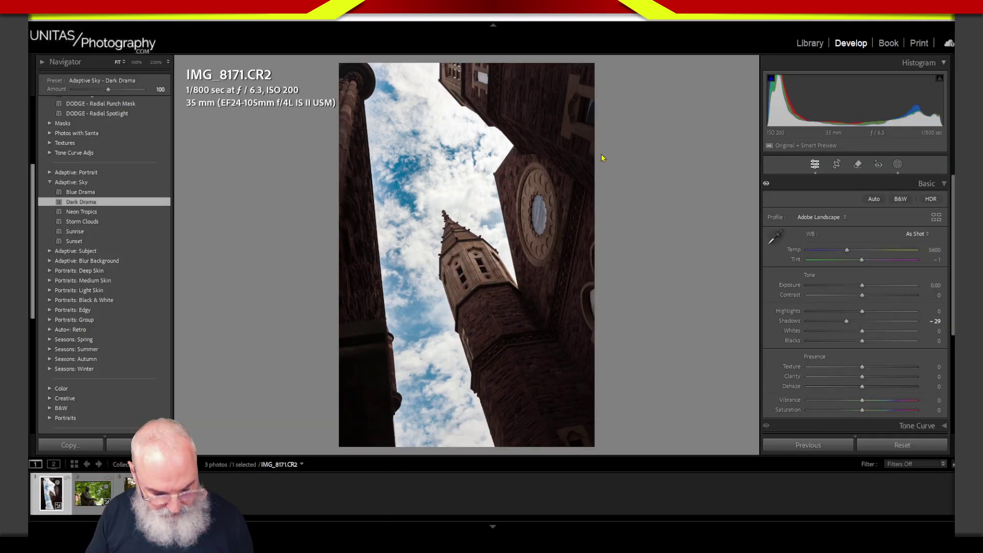
key("alt+Tab")
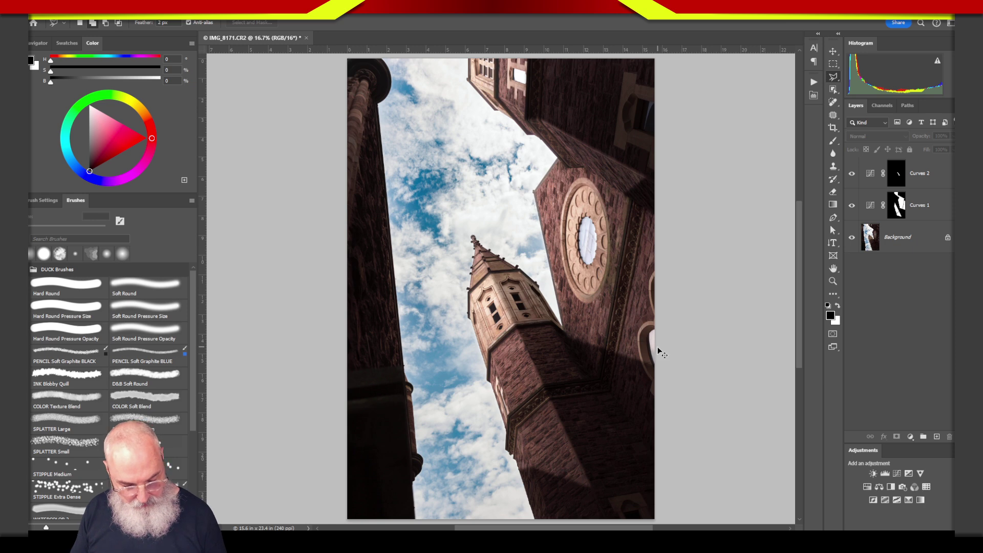
key("ctrl+s")
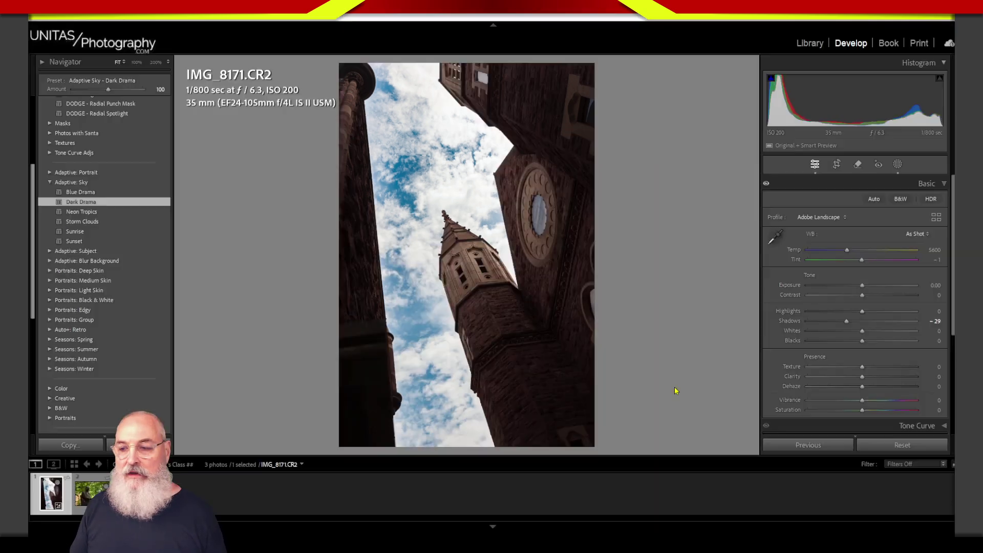
key("alt+Tab")
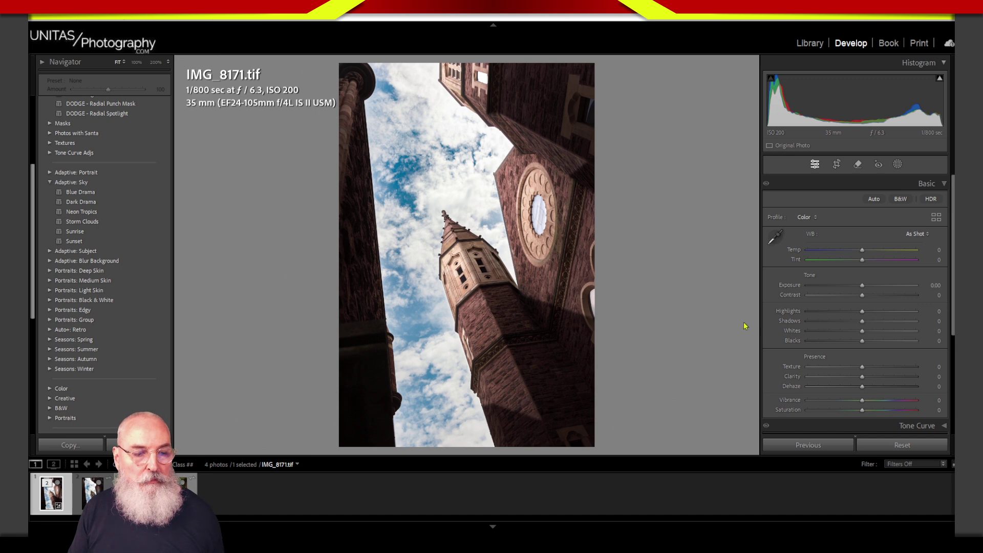
left_click(67, 505)
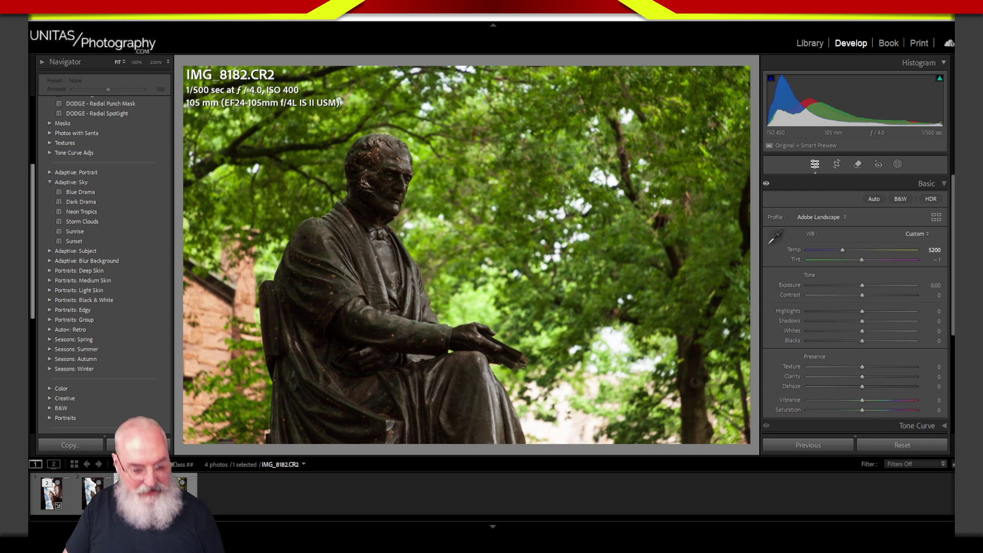
Compare the statue photo and the cemetery photo side by side in Survey view
left_click(188, 491, "ctrl")
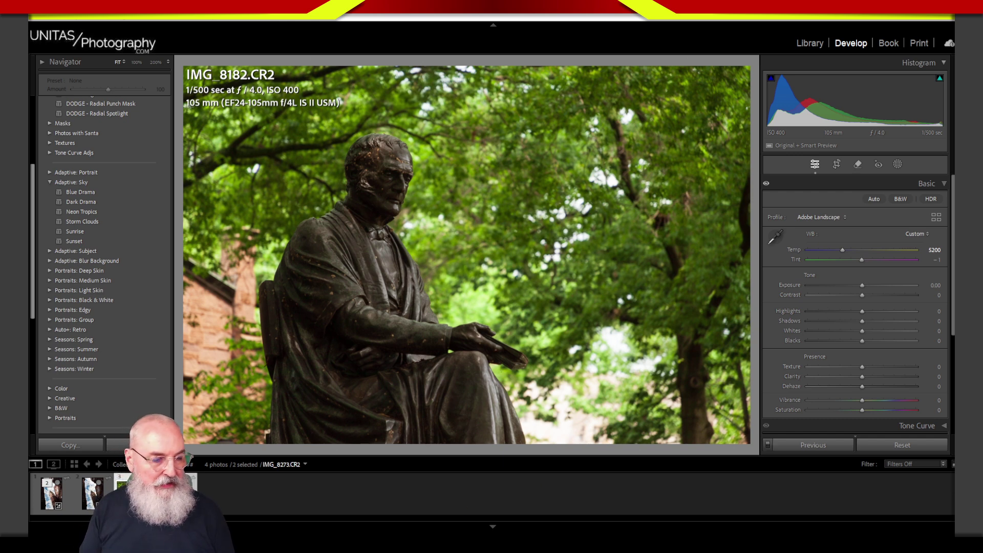
key("n")
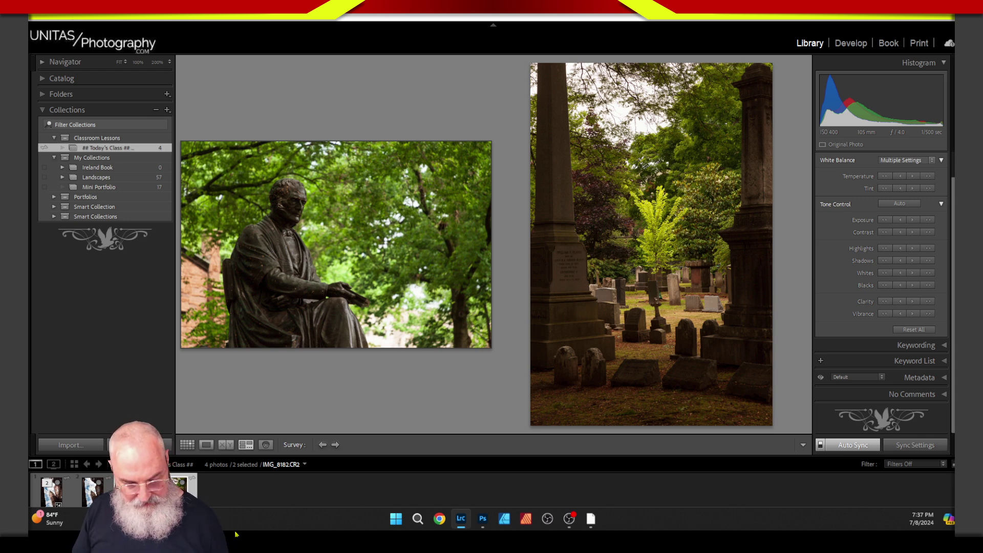
Show IMG_8182 alone in Loupe view and circle bright spots in the treetops and lower-right gap
key("e")
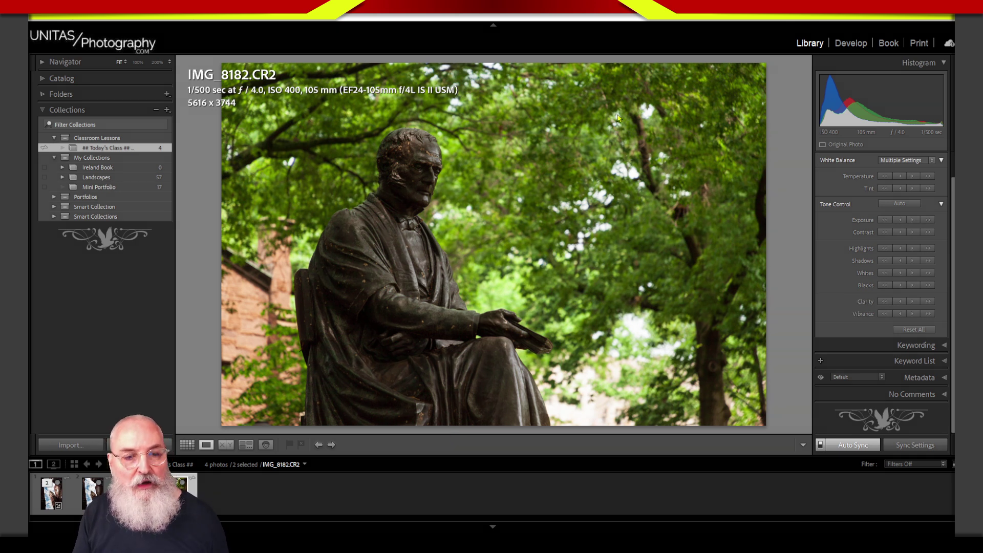
mouse_move(619, 105)
left_mouse_down()
mouse_move(607, 129)
mouse_move(630, 159)
mouse_move(589, 180)
mouse_move(584, 207)
mouse_move(561, 215)
mouse_move(601, 235)
mouse_move(574, 259)
mouse_move(576, 240)
left_mouse_up()
mouse_move(495, 68)
left_mouse_down()
mouse_move(451, 67)
mouse_move(467, 105)
mouse_move(458, 113)
left_mouse_up()
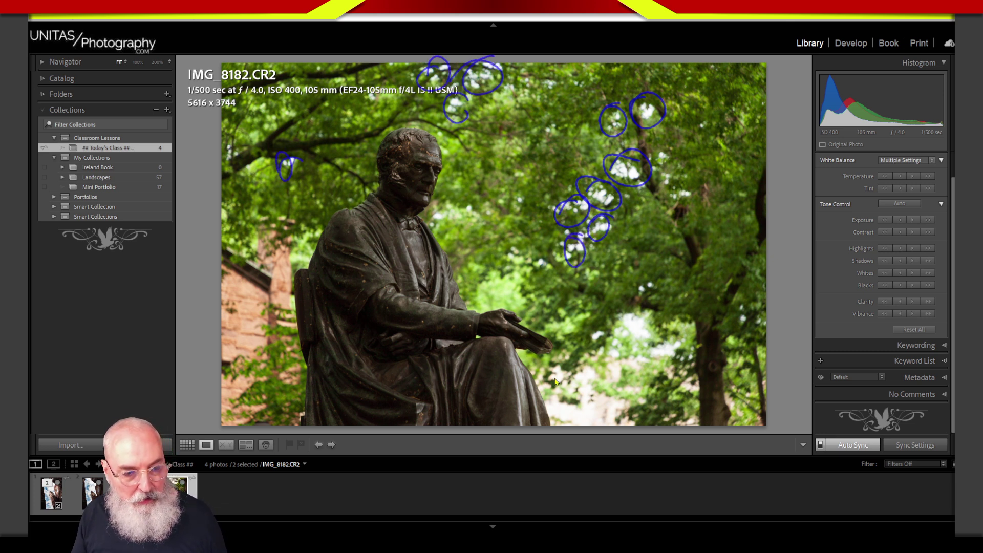
mouse_move(562, 380)
left_mouse_down()
mouse_move(691, 328)
mouse_move(559, 430)
mouse_move(561, 348)
mouse_move(686, 370)
mouse_move(614, 424)
left_mouse_up()
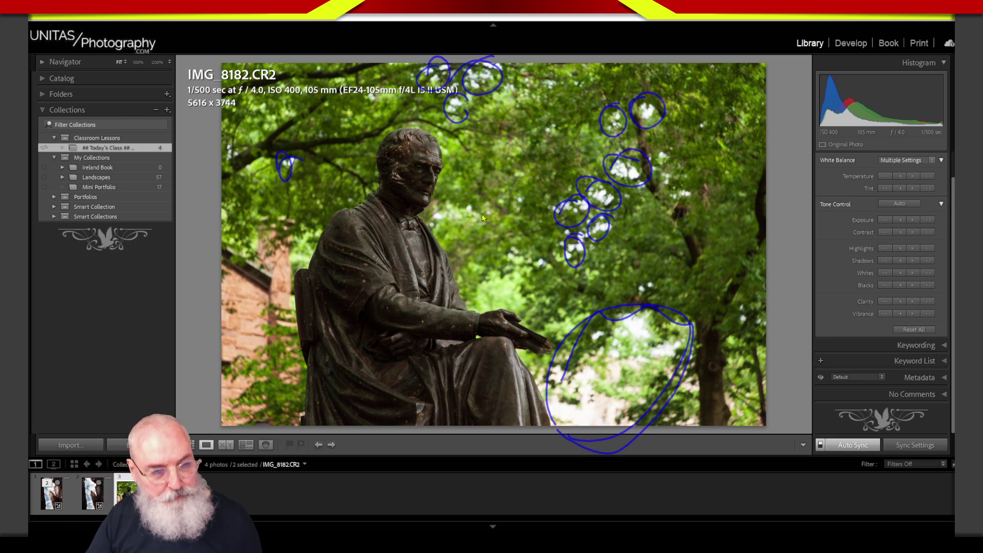
Circle more bright spots among the leaves and in the right-hand tree
left_click_drag(476, 188, 468, 204)
mouse_move(518, 191)
left_mouse_down()
mouse_move(514, 204)
mouse_move(520, 197)
left_mouse_up()
mouse_move(538, 254)
left_mouse_down()
mouse_move(536, 269)
mouse_move(541, 259)
left_mouse_up()
mouse_move(649, 275)
left_mouse_down()
mouse_move(643, 292)
mouse_move(649, 280)
left_mouse_up()
mouse_move(686, 181)
left_mouse_down()
mouse_move(680, 197)
mouse_move(687, 182)
left_mouse_up()
left_click_drag(668, 147, 661, 169)
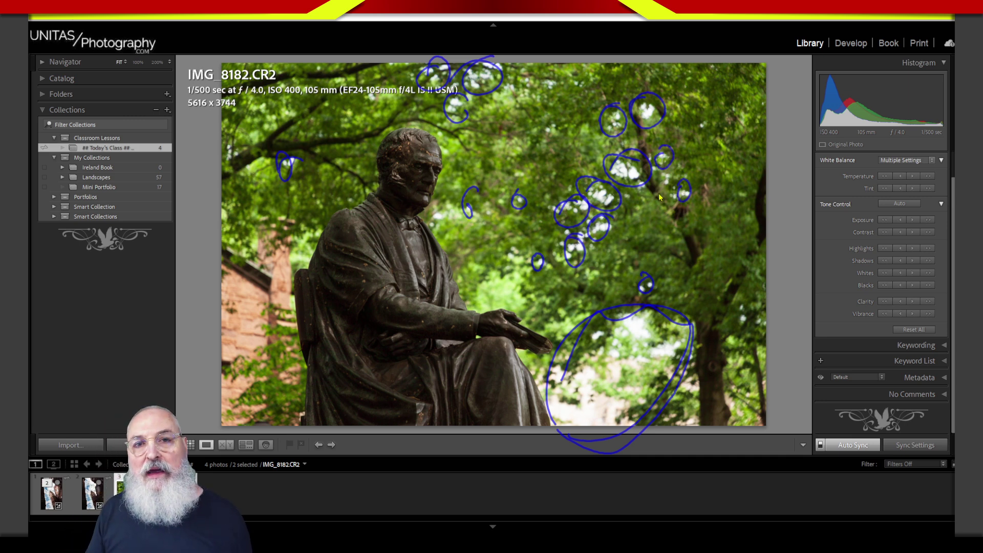
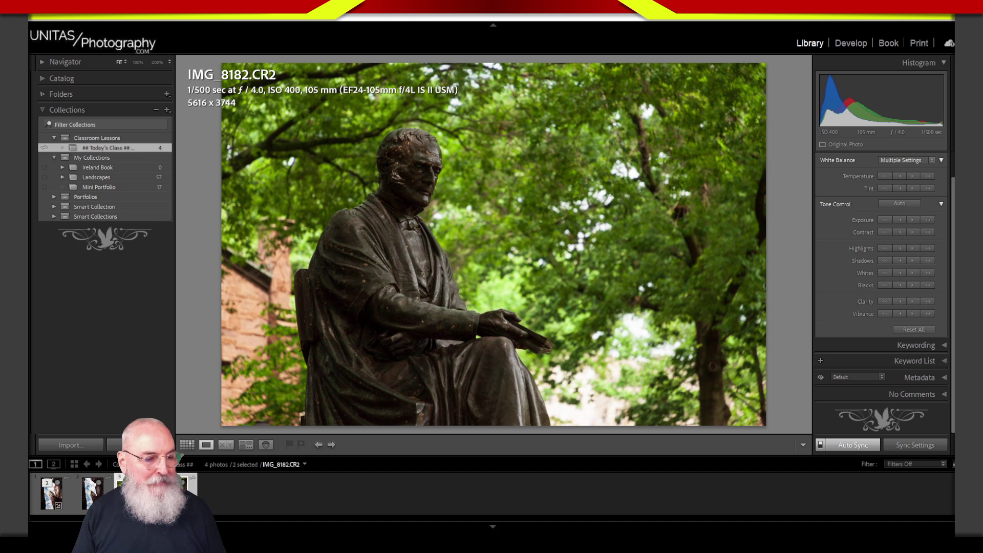
Show the cemetery photo IMG_8273.CR2 in Loupe view from the filmstrip
left_click(185, 492)
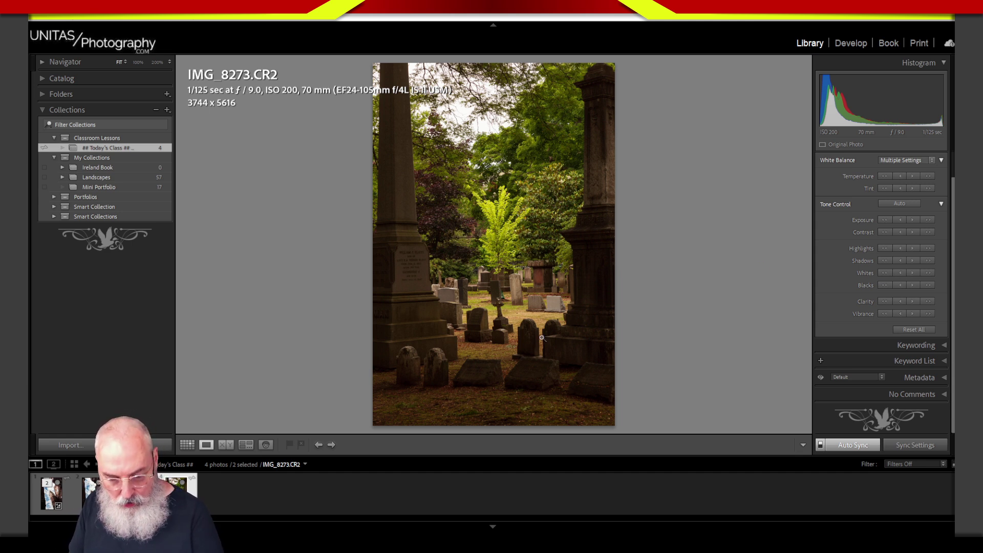
Annotate the gravestones and dark lower-left ground, clear the markings, then select only IMG_8182.CR2
mouse_move(520, 277)
left_mouse_down()
mouse_move(448, 322)
mouse_move(556, 339)
mouse_move(567, 306)
mouse_move(447, 311)
mouse_move(441, 291)
mouse_move(567, 307)
mouse_move(442, 321)
mouse_move(496, 281)
left_mouse_up()
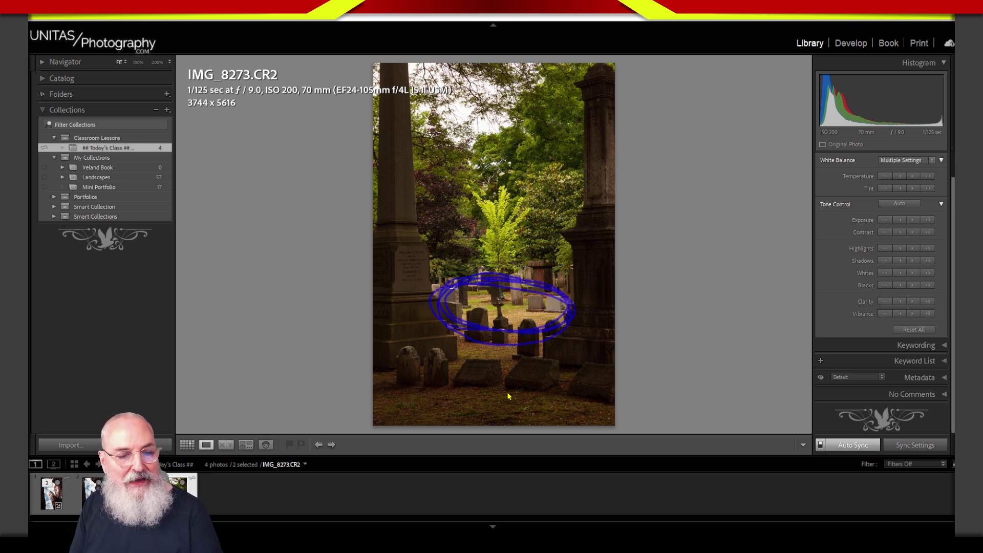
mouse_move(423, 410)
left_mouse_down()
mouse_move(409, 404)
mouse_move(584, 408)
left_mouse_up()
mouse_move(514, 298)
left_mouse_down()
mouse_move(527, 316)
mouse_move(550, 302)
left_mouse_up()
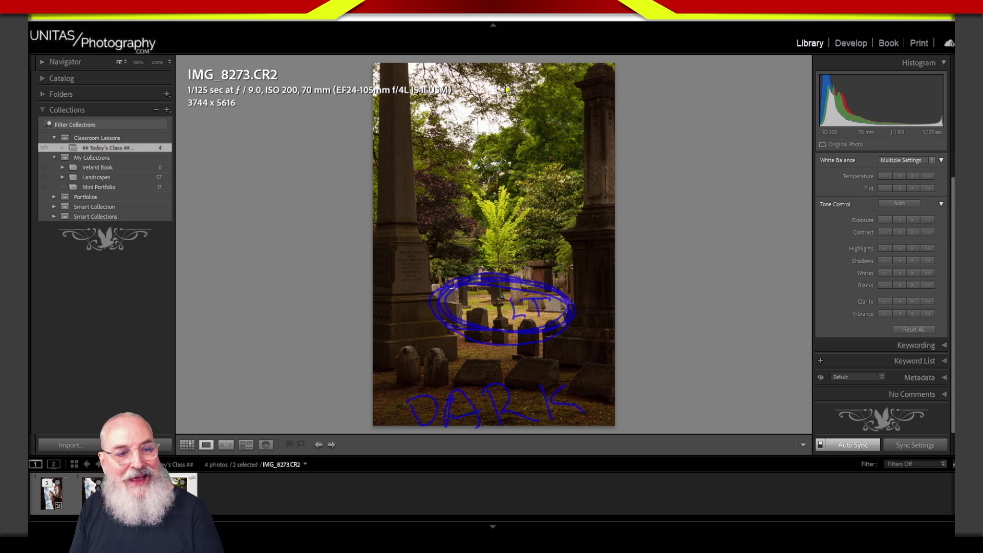
key("Escape")
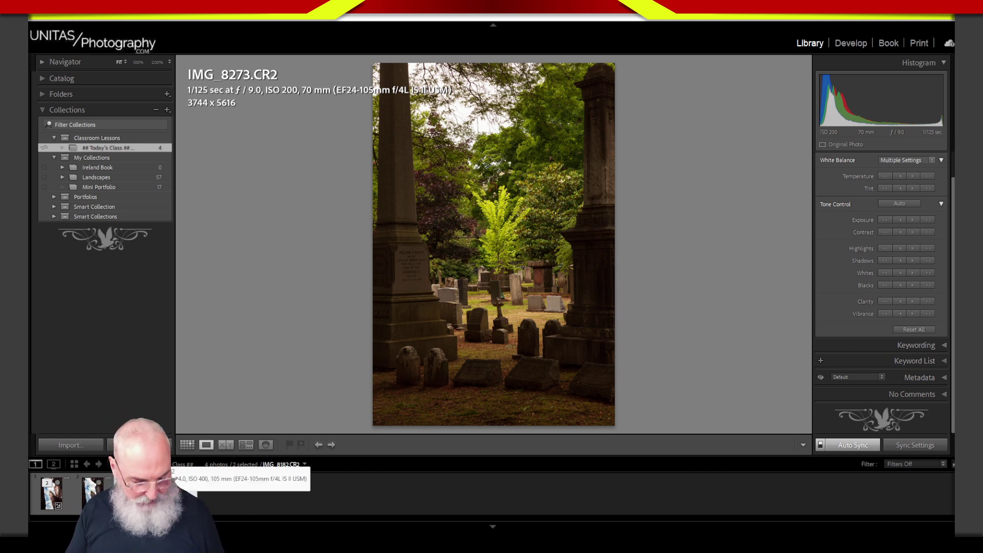
left_click(641, 426)
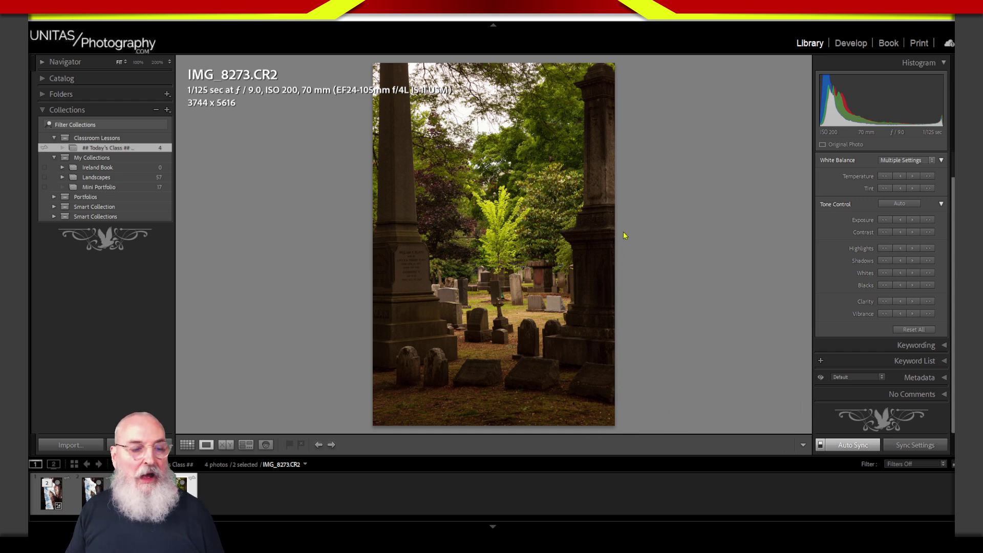
key("Left")
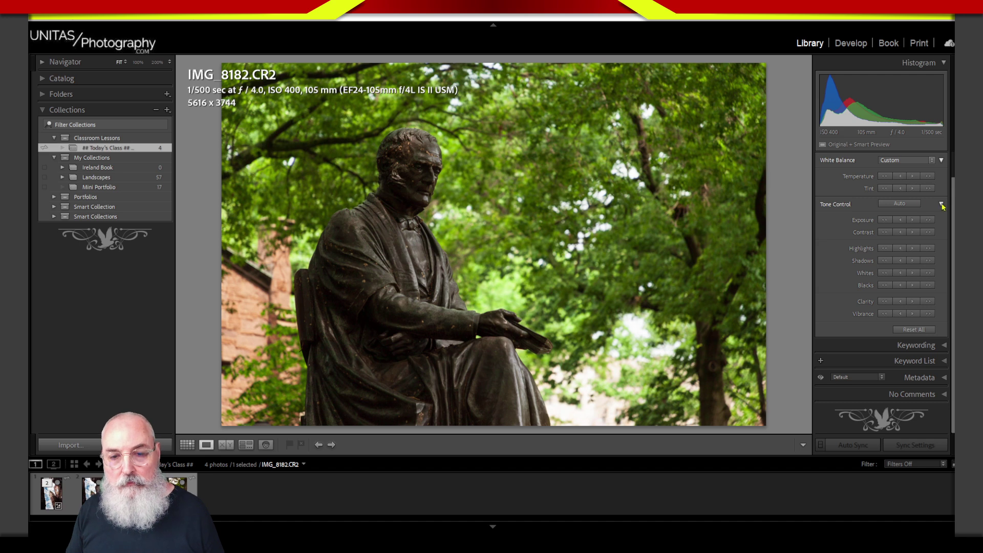
In Develop, try cooler and warmer white balance, then set Temp to 5200
key("d")
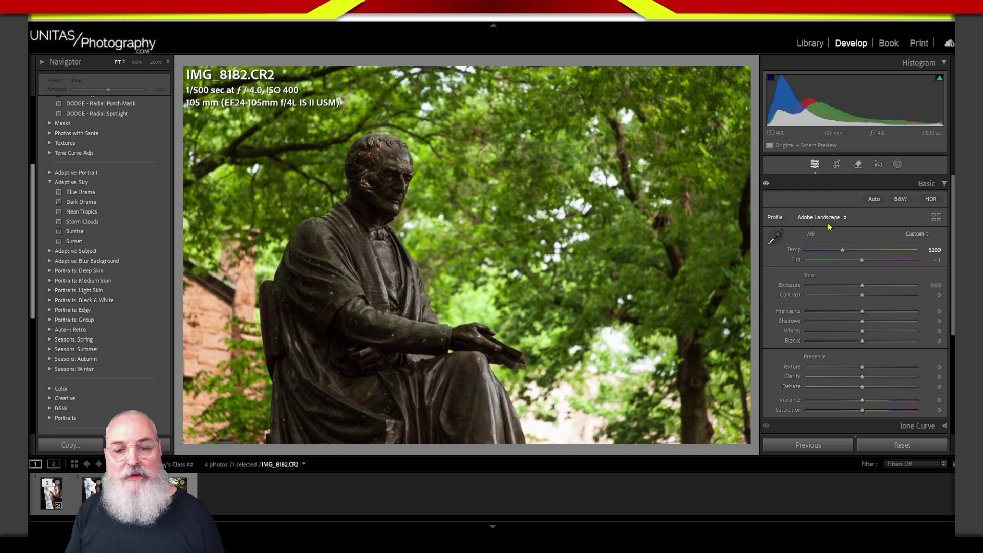
mouse_move(843, 252)
left_mouse_down()
mouse_move(819, 254)
mouse_move(848, 256)
left_mouse_up()
left_click(935, 250)
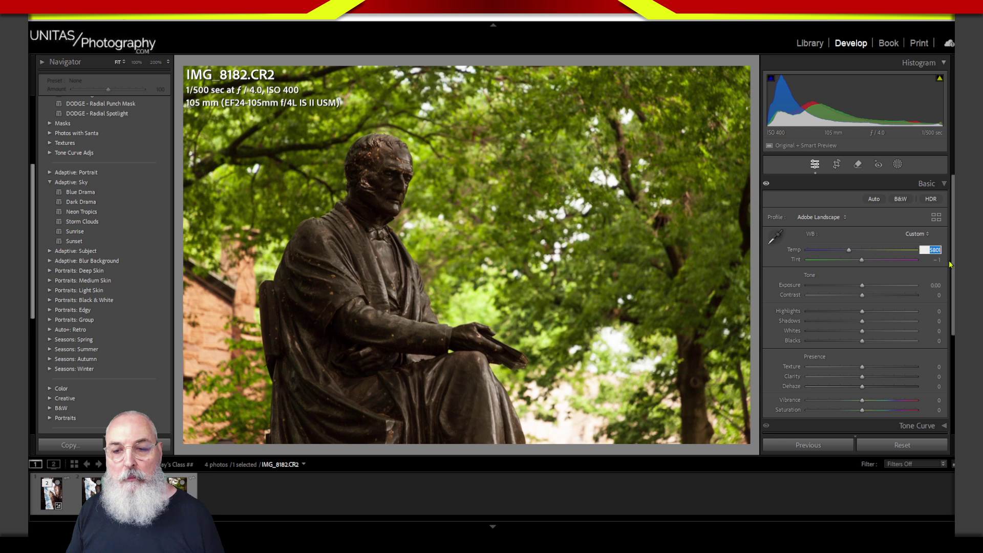
type("52")
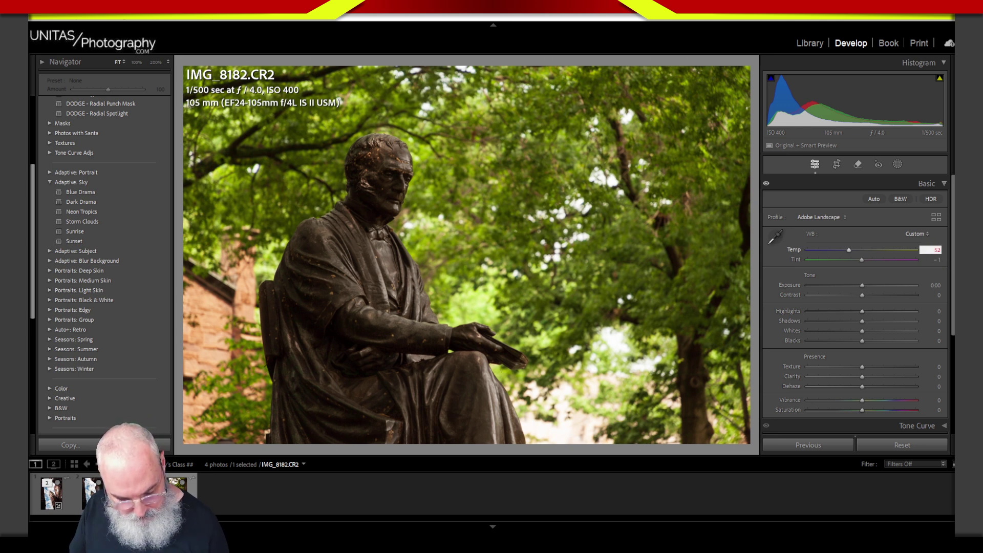
type("00")
key("Return")
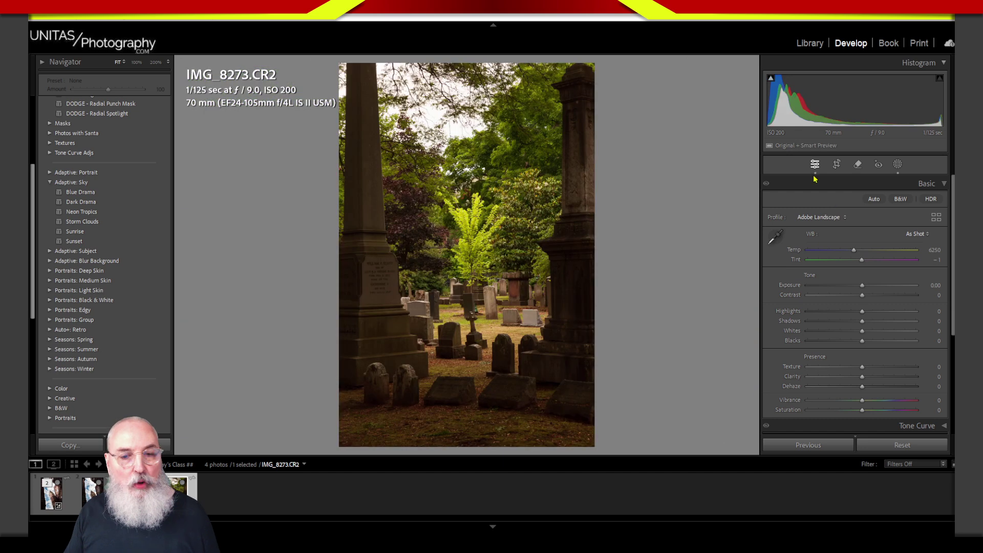
Toggle the Radial Punch mask on and off to compare the cemetery photo with and without it
left_click(898, 164)
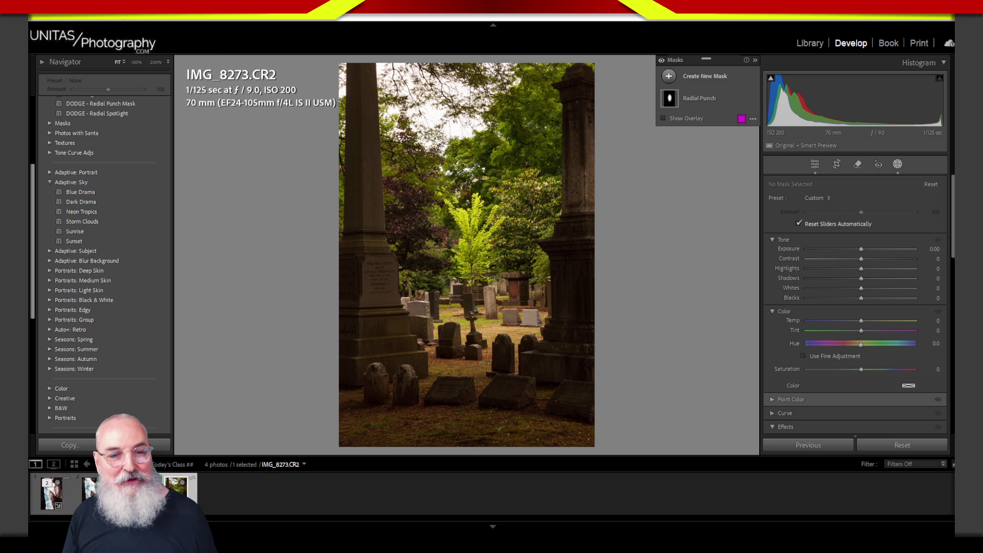
mouse_move(671, 101)
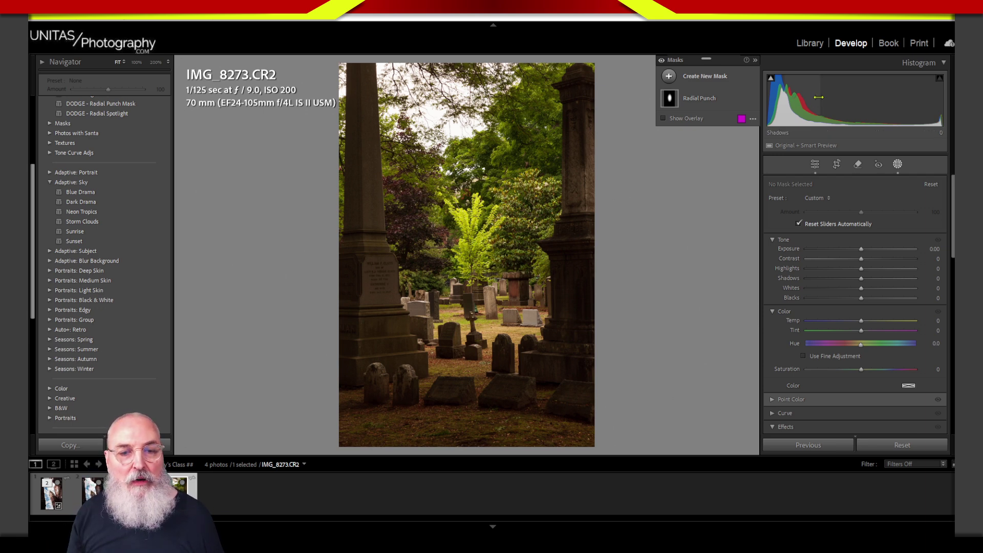
left_click(752, 99)
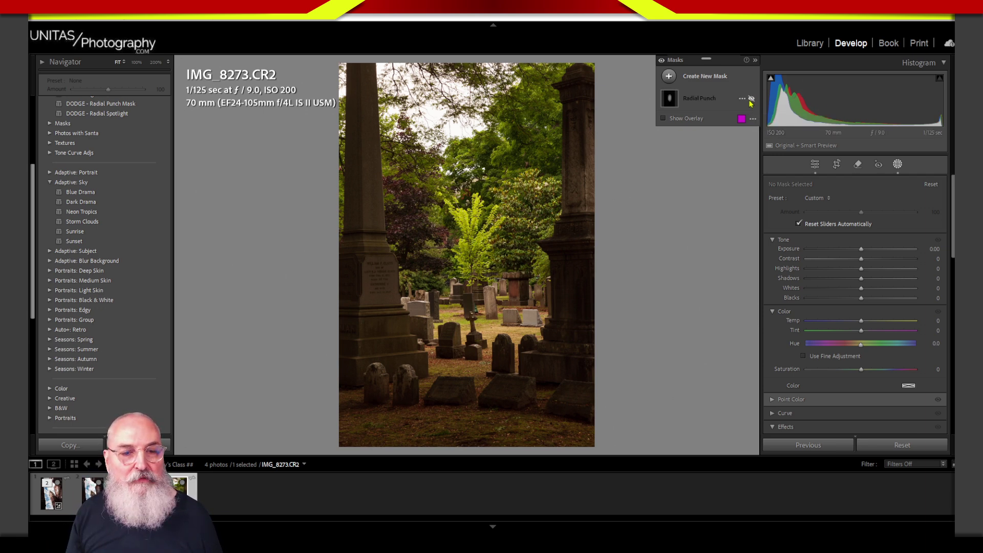
left_click(752, 99)
left_click(752, 100)
left_click(752, 100)
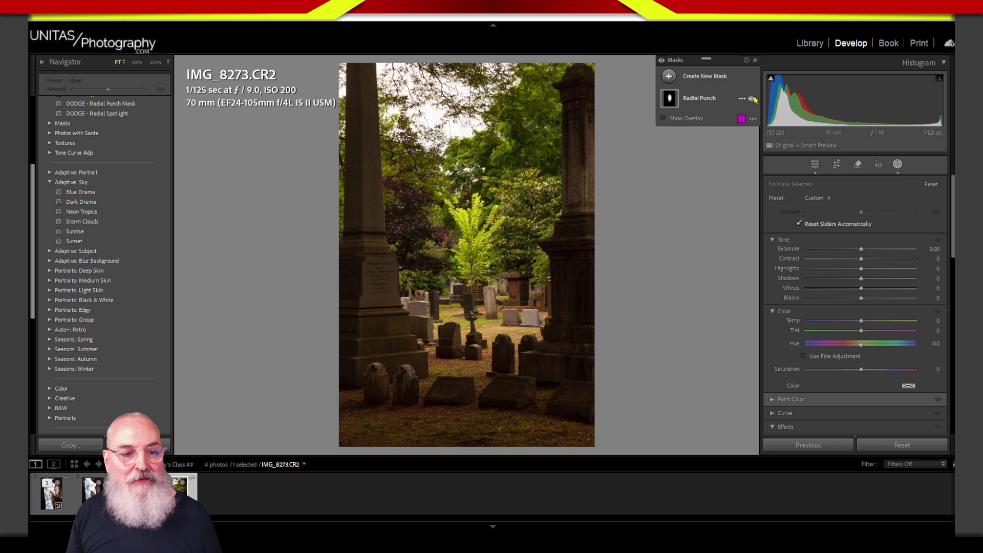
left_click(751, 100)
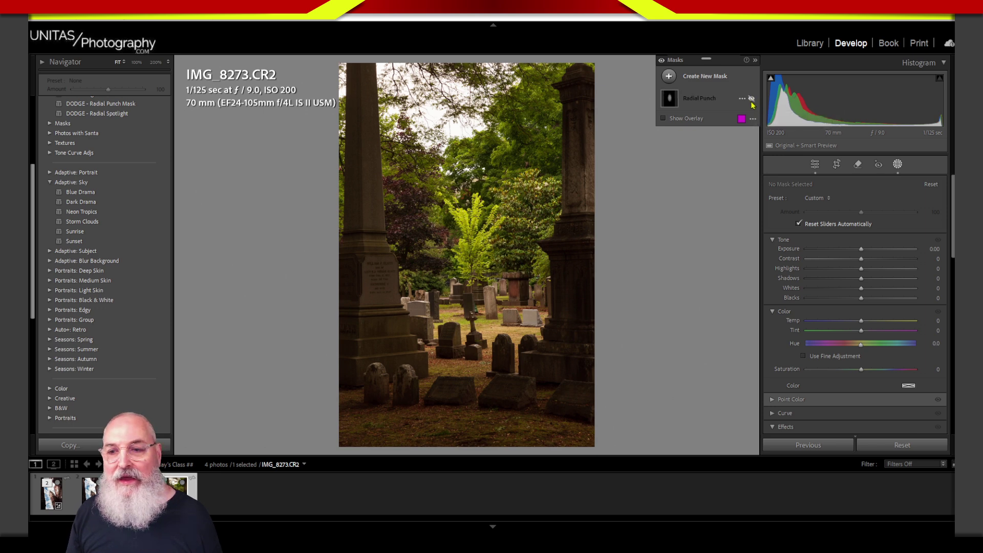
left_click(752, 102)
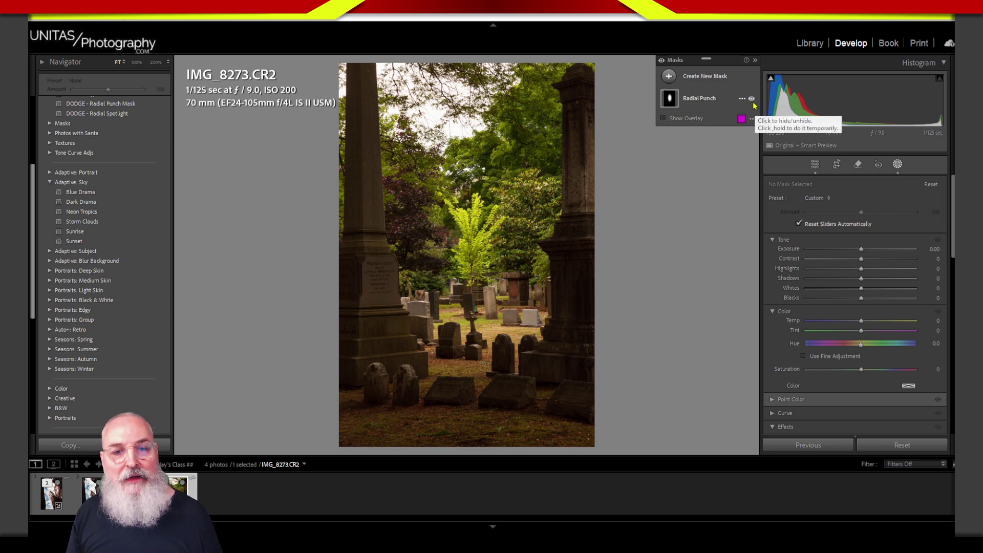
left_click(751, 103)
left_click(751, 99)
left_click(752, 100)
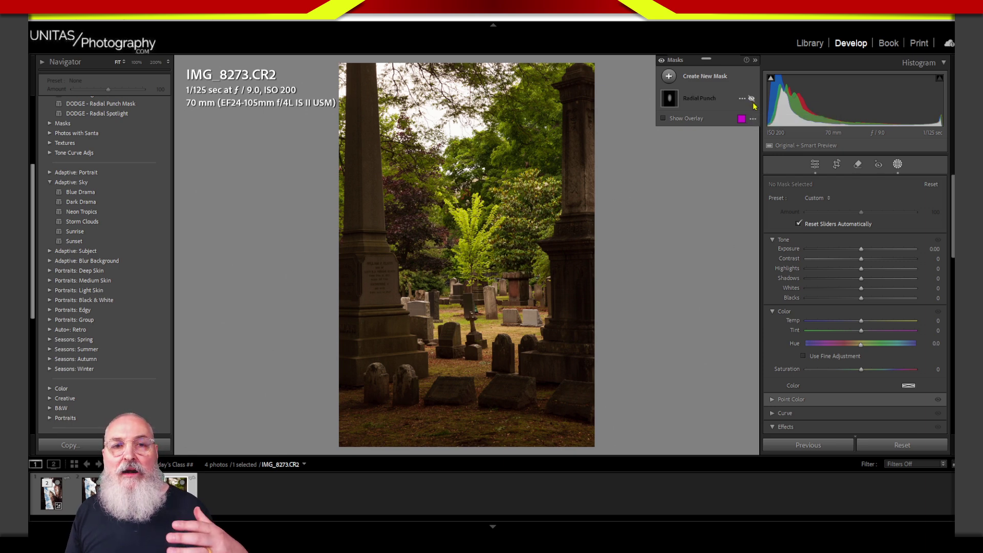
left_click(751, 100)
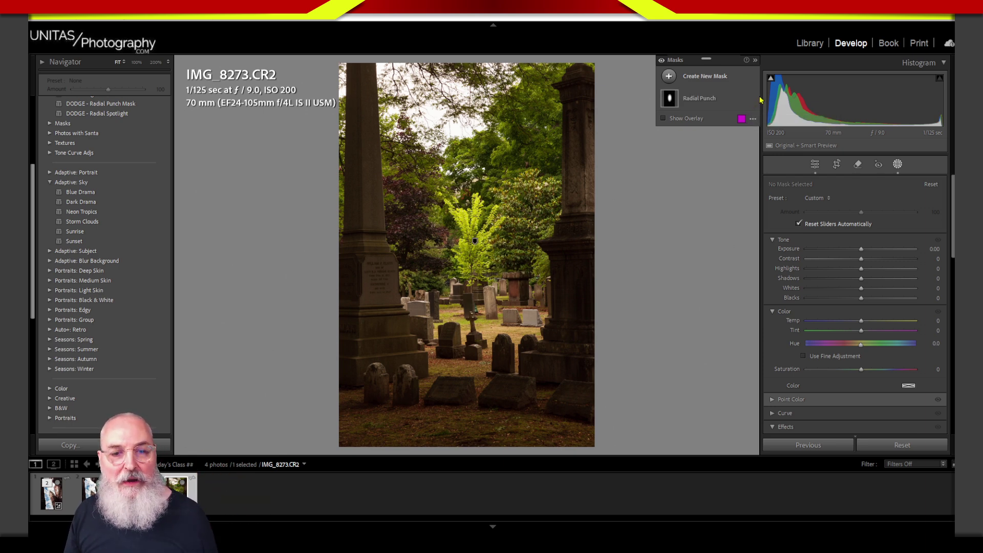
left_click(752, 99)
left_click(752, 99)
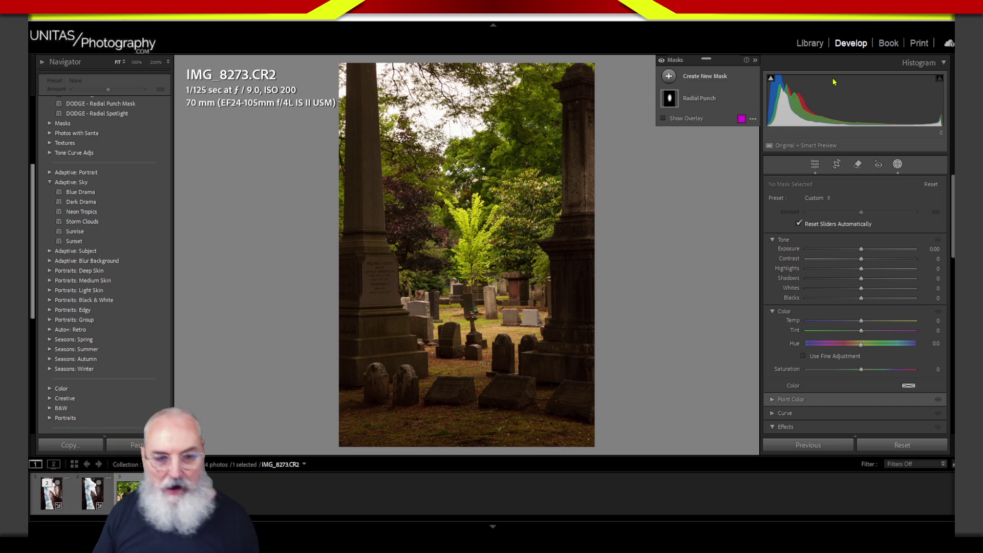
Close Masking, add a second photo to the selection, and open the photos in Photoshop
key("shift+w")
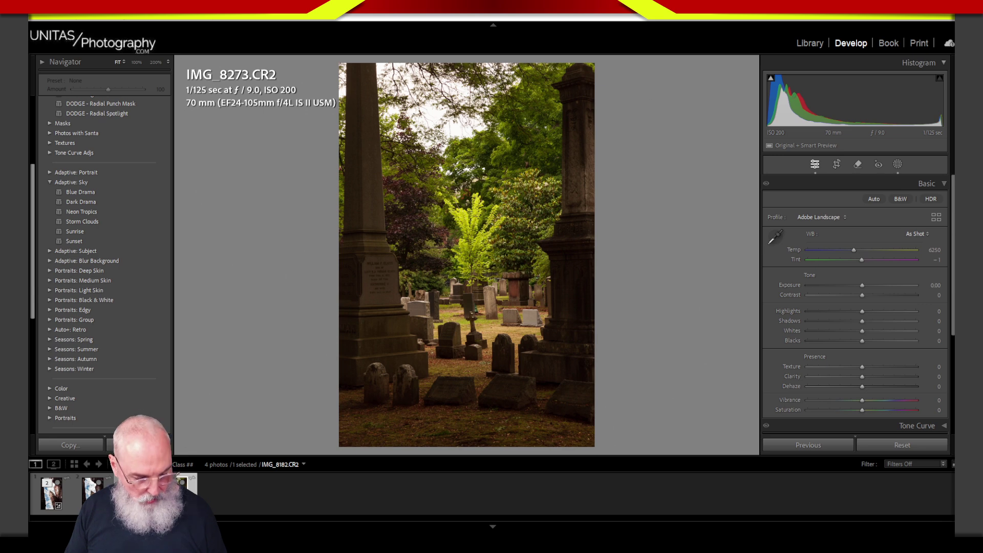
left_click(185, 491, "ctrl")
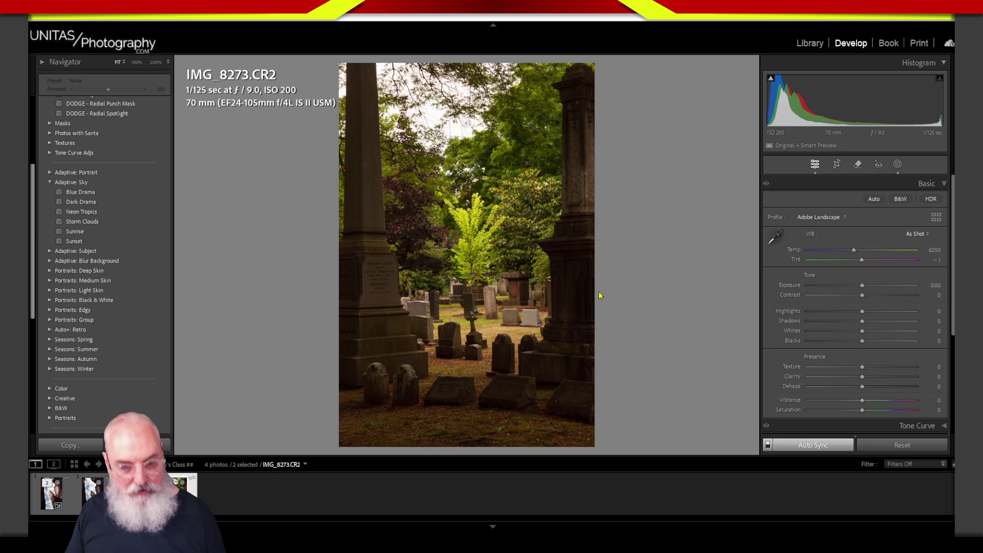
key("alt")
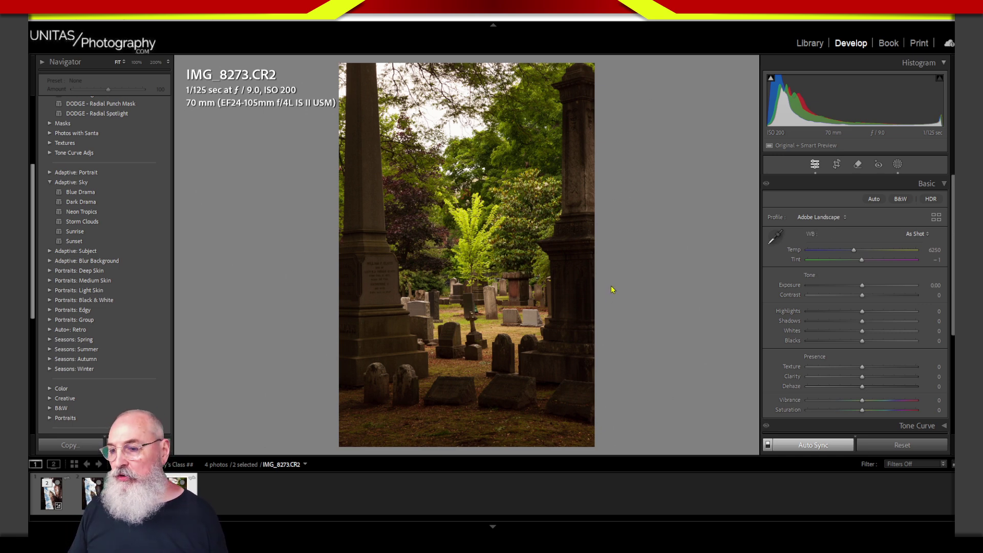
key("alt+Tab")
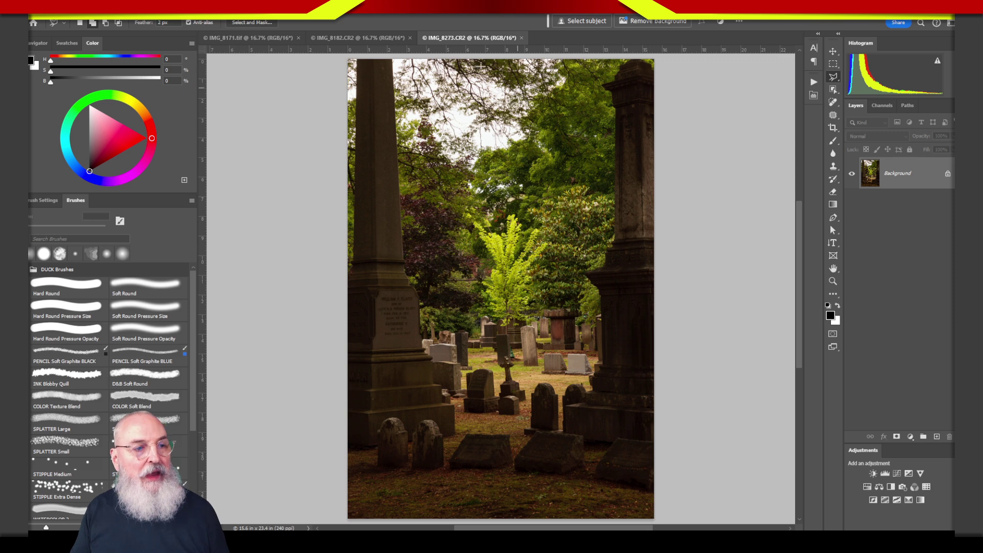
Make the statue photo IMG_8182.CR2 the active document after briefly checking the cemetery one
left_click(373, 38)
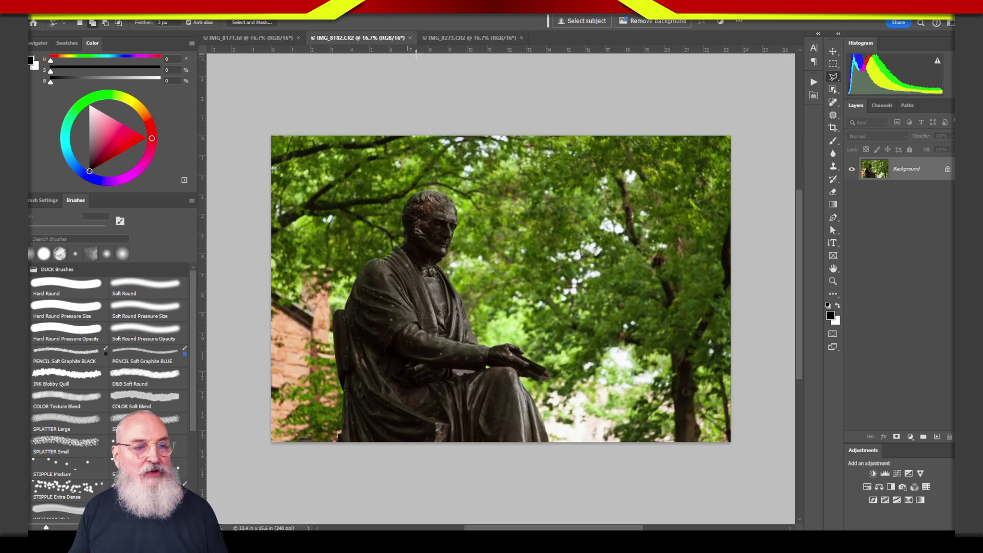
left_click(461, 37)
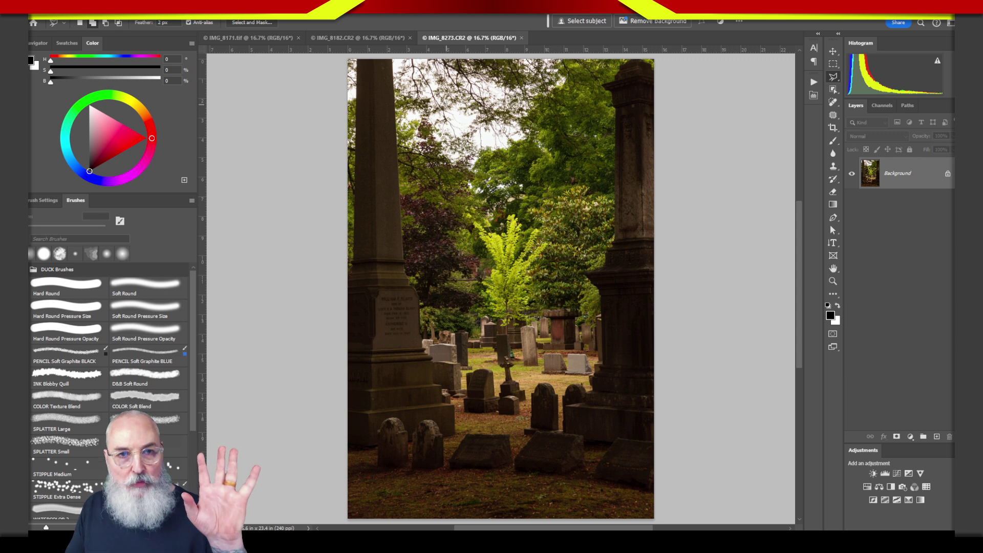
left_click(366, 38)
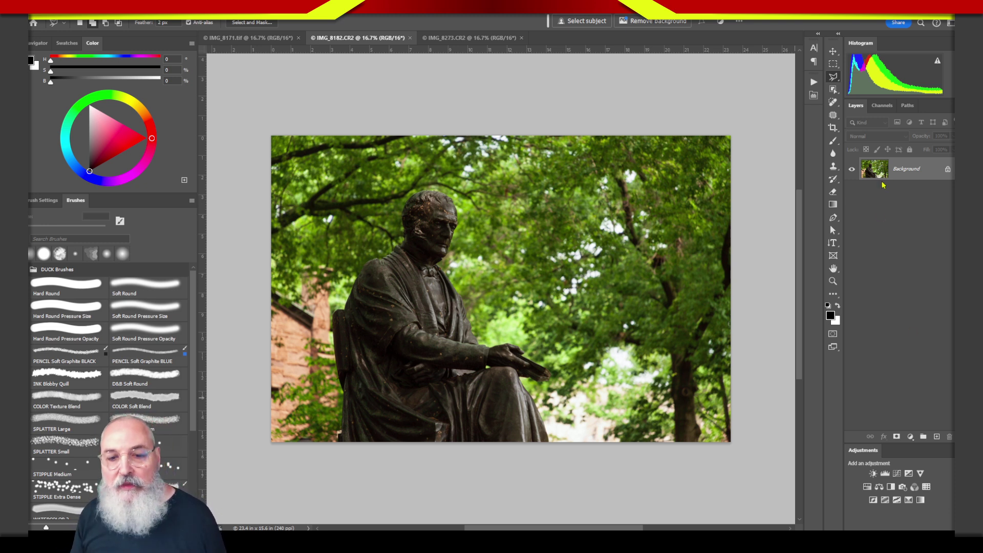
Add a Curves 1 layer that strongly brightens the photo, then invert its mask to black
left_click(908, 473)
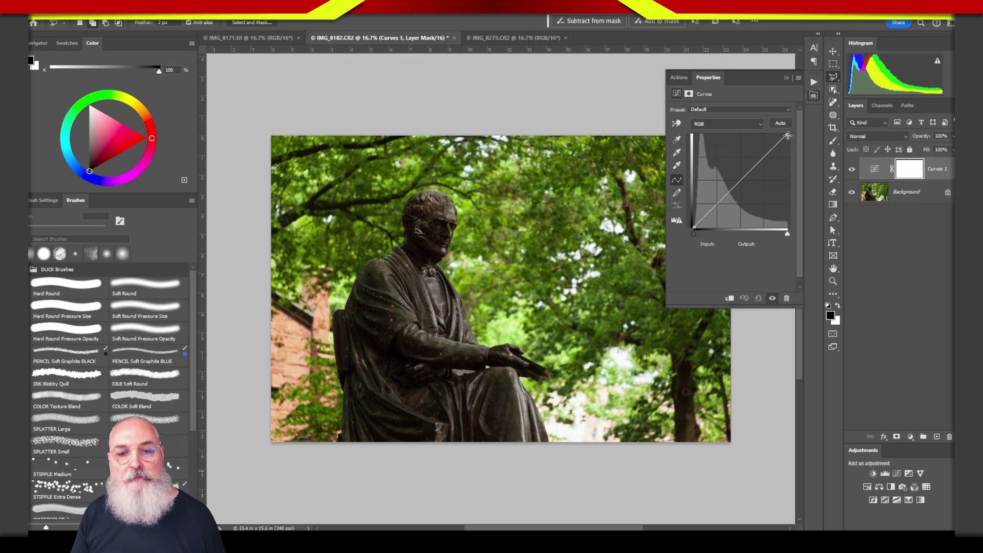
left_click_drag(787, 135, 742, 118)
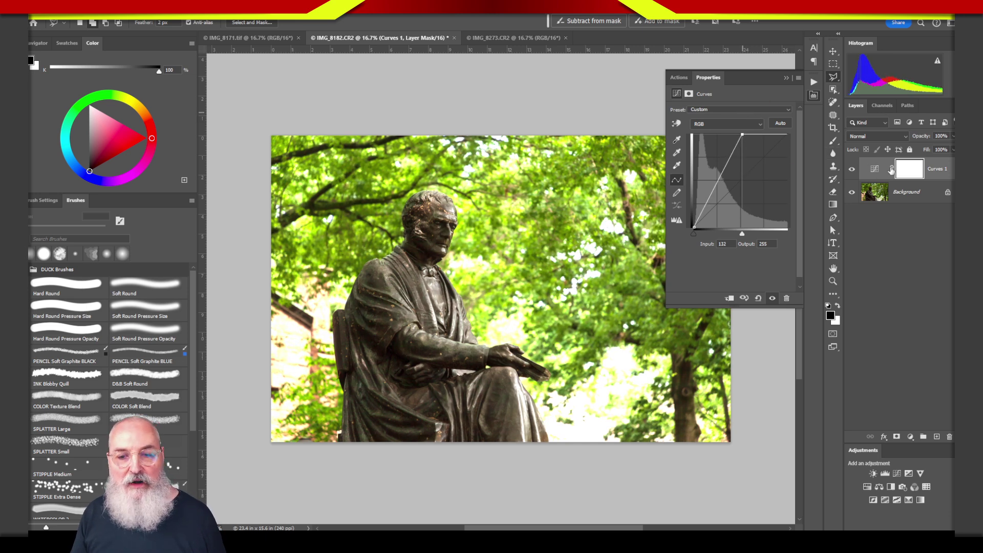
left_click(909, 173)
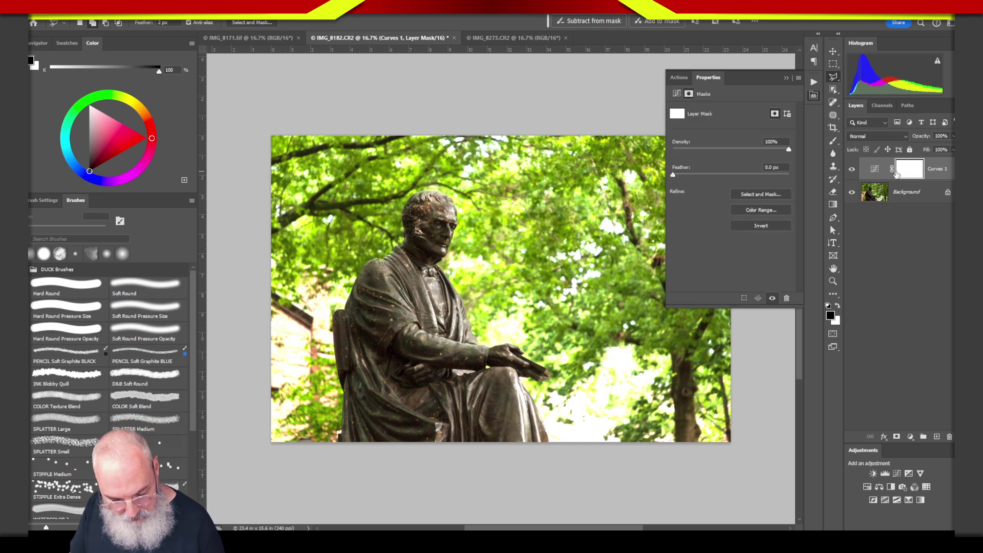
key("ctrl+i")
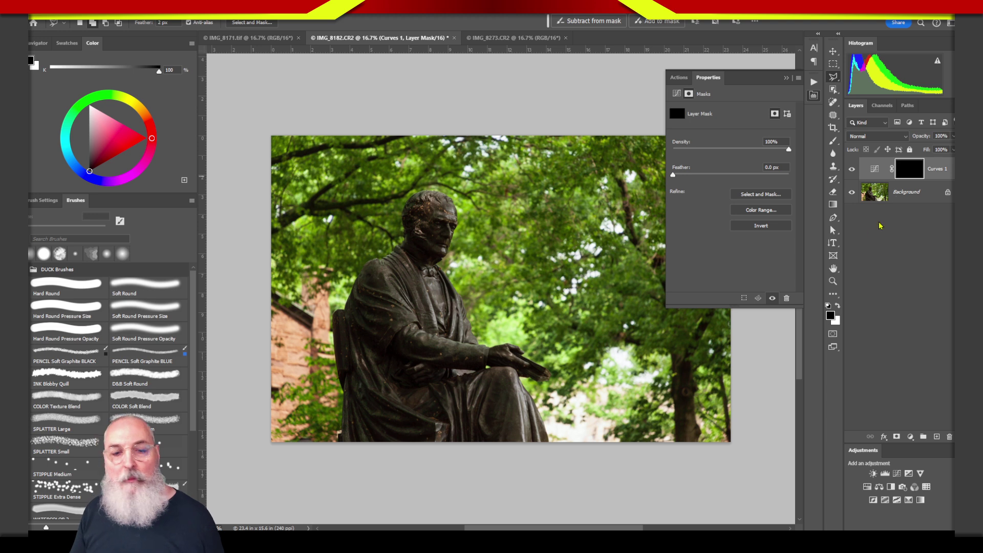
Choose a Soft Round brush at 100% opacity with white as the painting colour
left_click(87, 288)
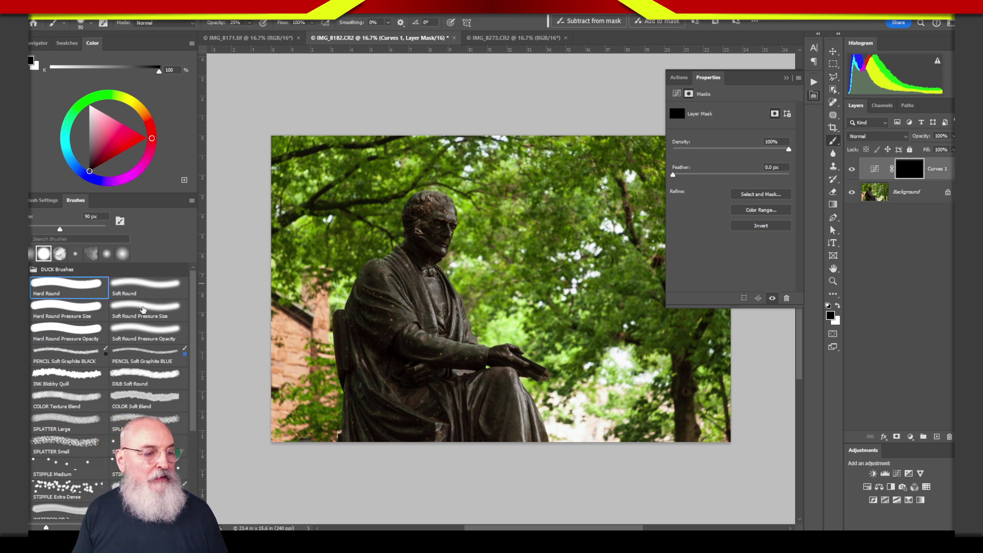
left_click(145, 289)
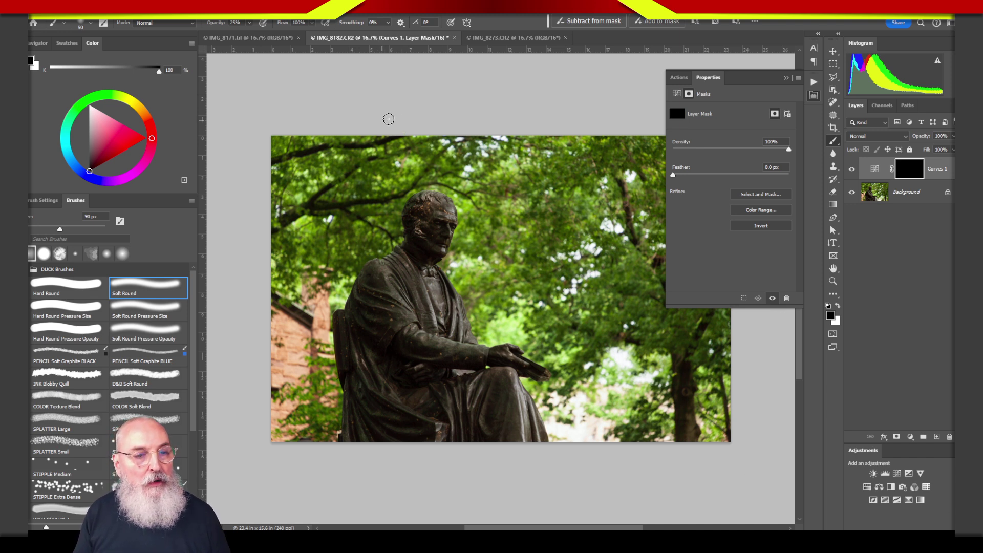
key("0")
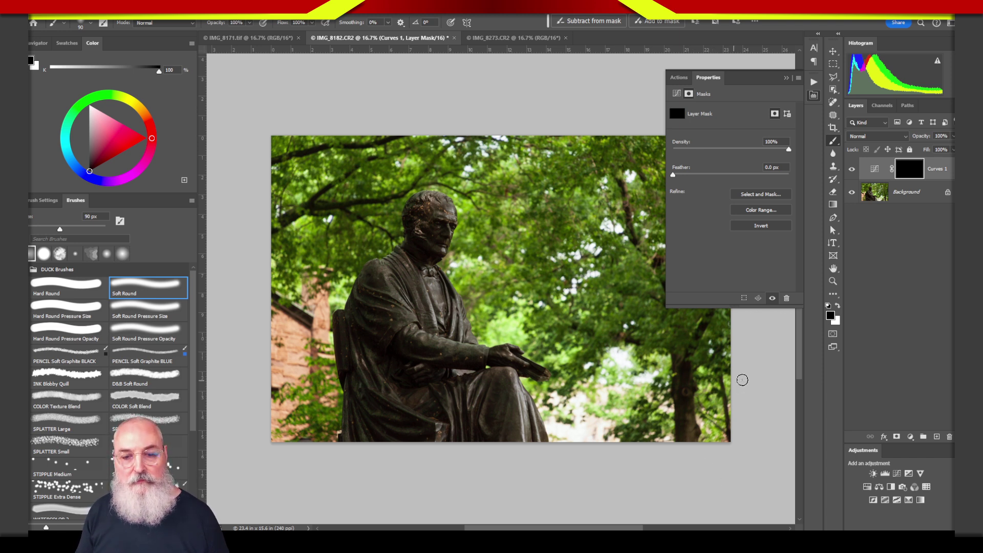
key("x")
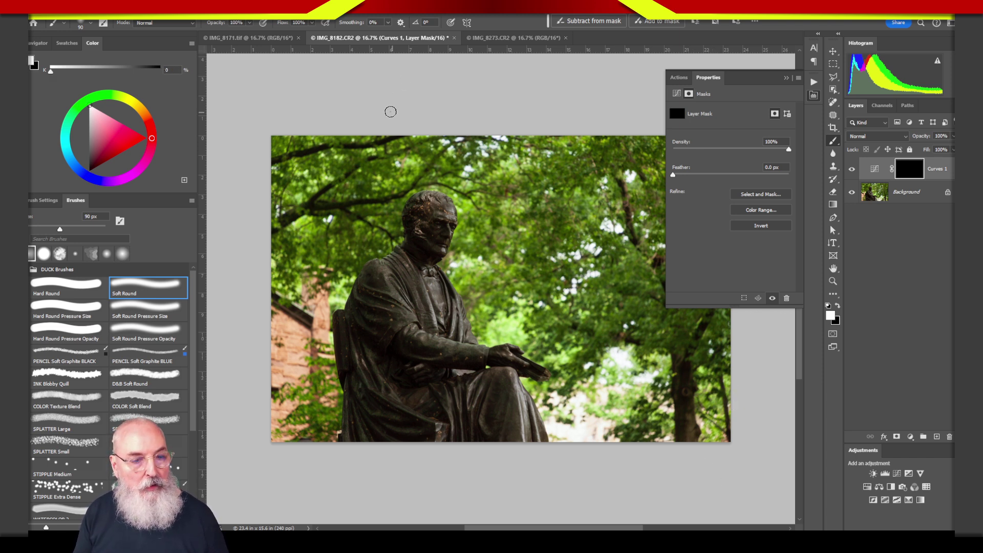
Paint five diagonal white light rays on the mask, then delete the Curves 1 layer
left_click(429, 136)
left_click(716, 444, "shift")
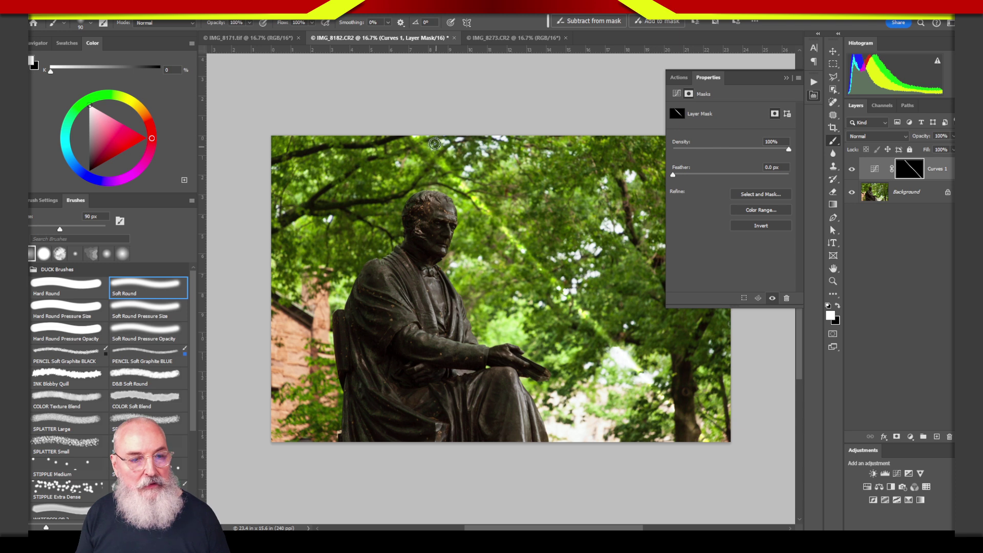
left_click(441, 130)
left_click(740, 362, "shift")
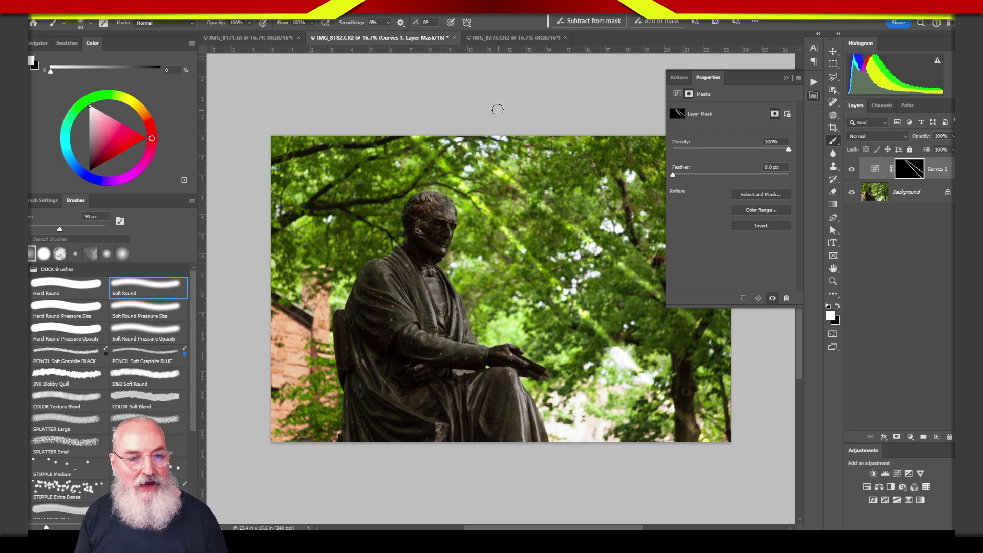
left_click(353, 106)
left_click(586, 449, "shift")
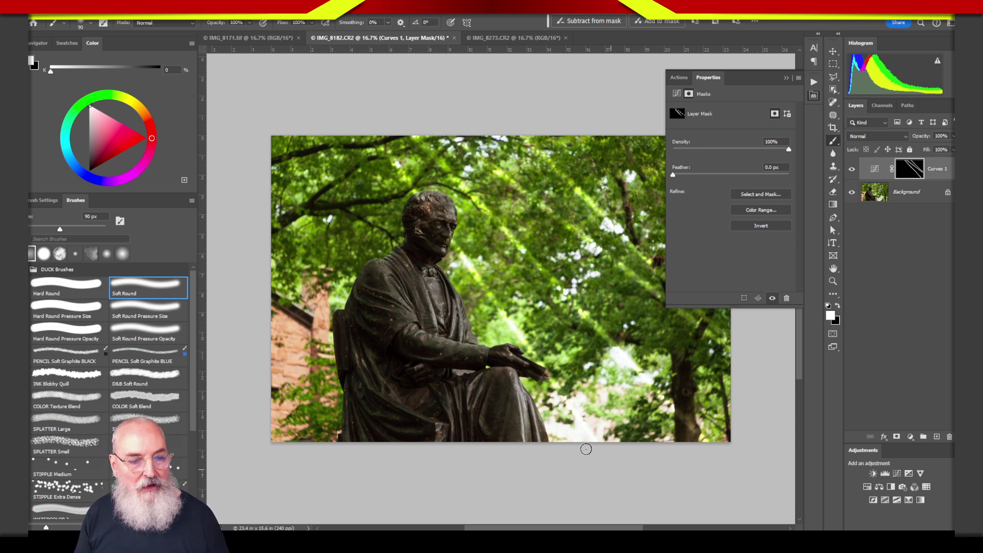
left_click(362, 123)
left_click(468, 444, "shift")
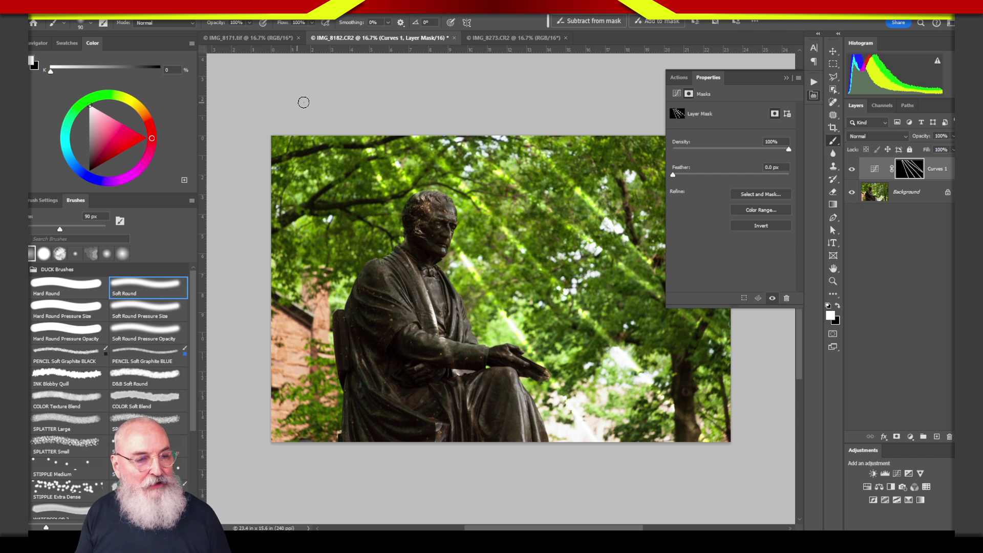
left_click(304, 102)
left_click(402, 444, "shift")
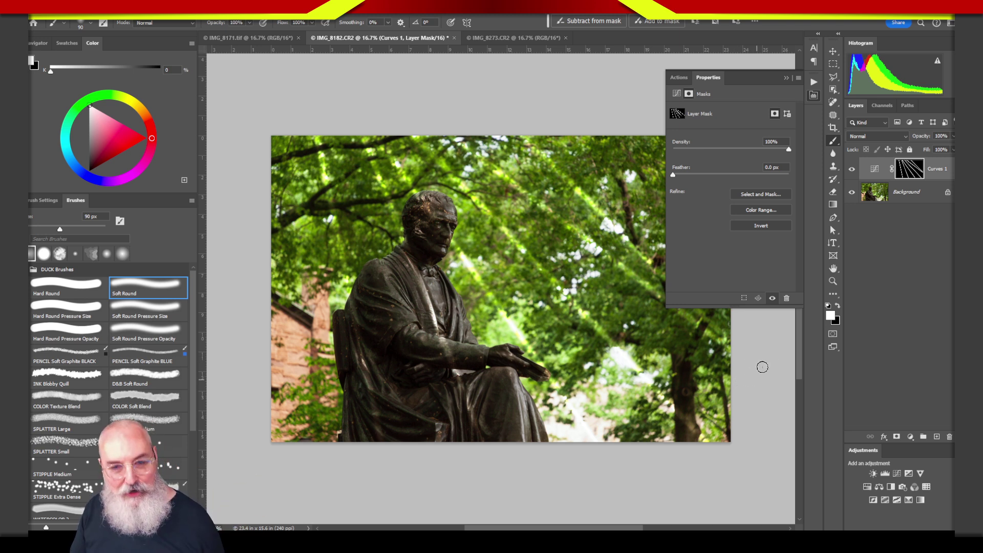
left_click_drag(873, 170, 948, 437)
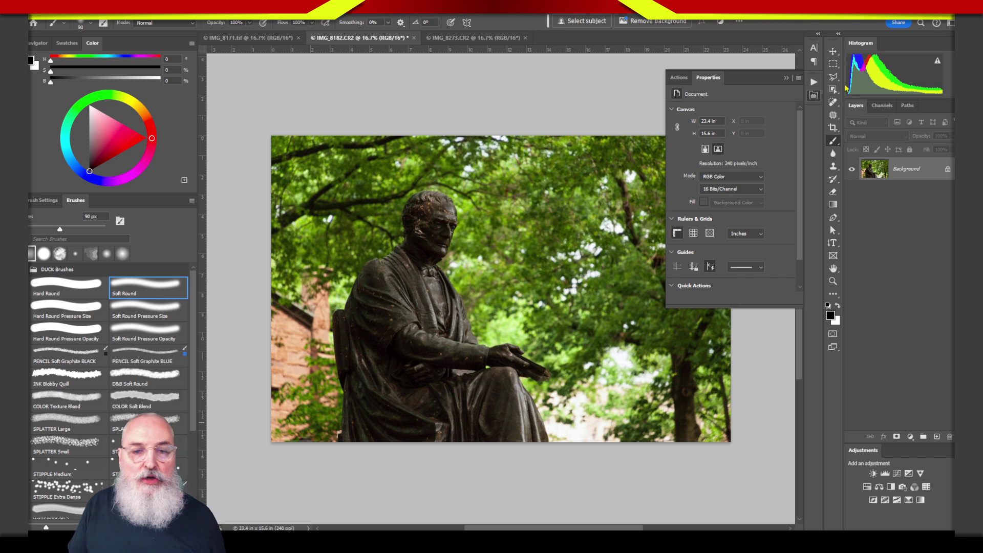
Collapse the floating Properties panel into the dock to clear the view of the photo
left_click(813, 95)
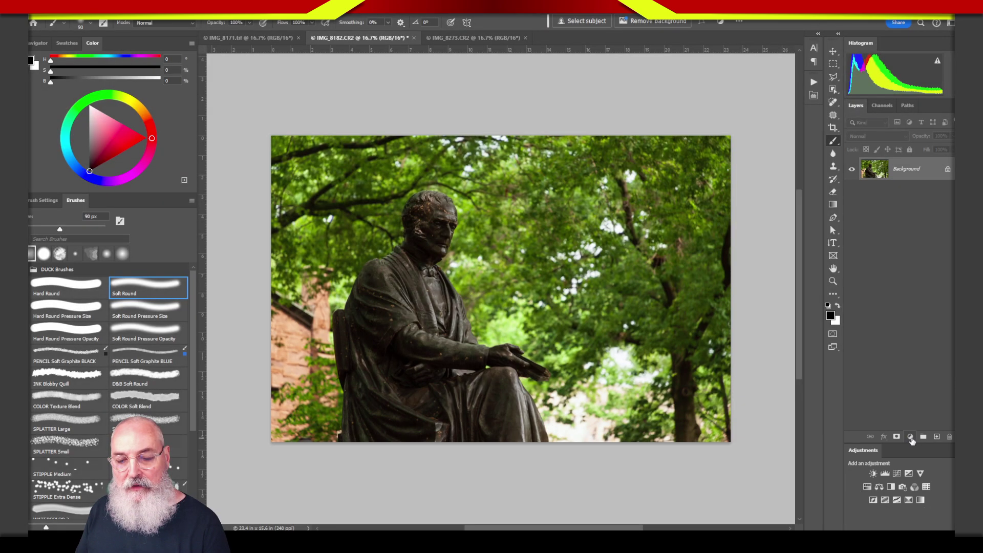
Show the Layers panel's menu of new fill and adjustment layer types
left_click(912, 438)
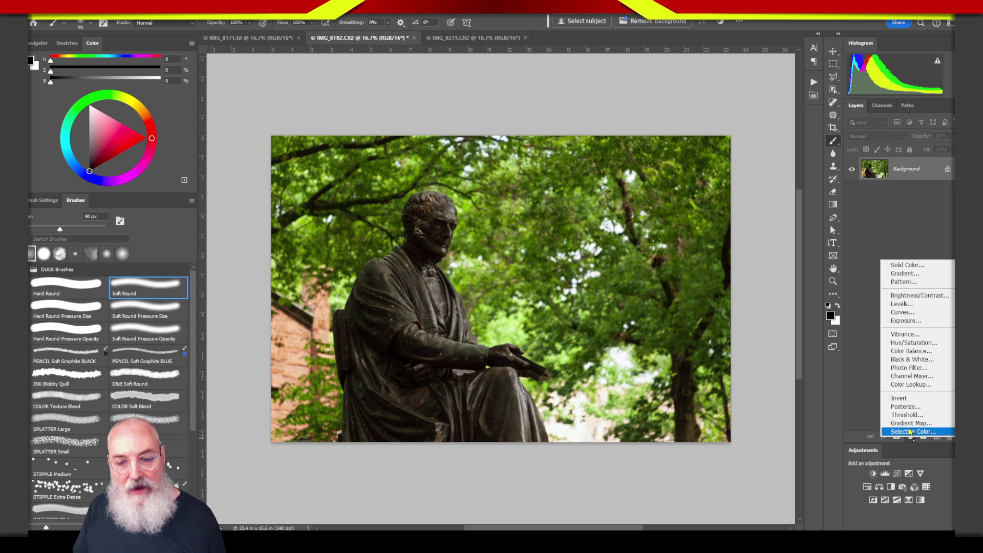
Add a Gradient Fill 1 layer (Linear, 90°, 100% scale) darkening the photo toward the bottom
left_click(907, 275)
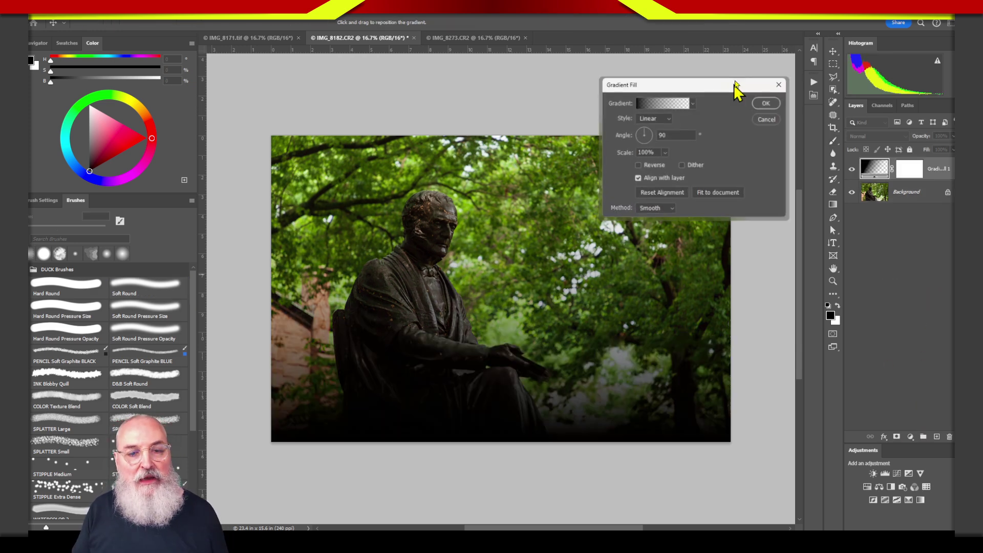
left_click_drag(731, 84, 648, 195)
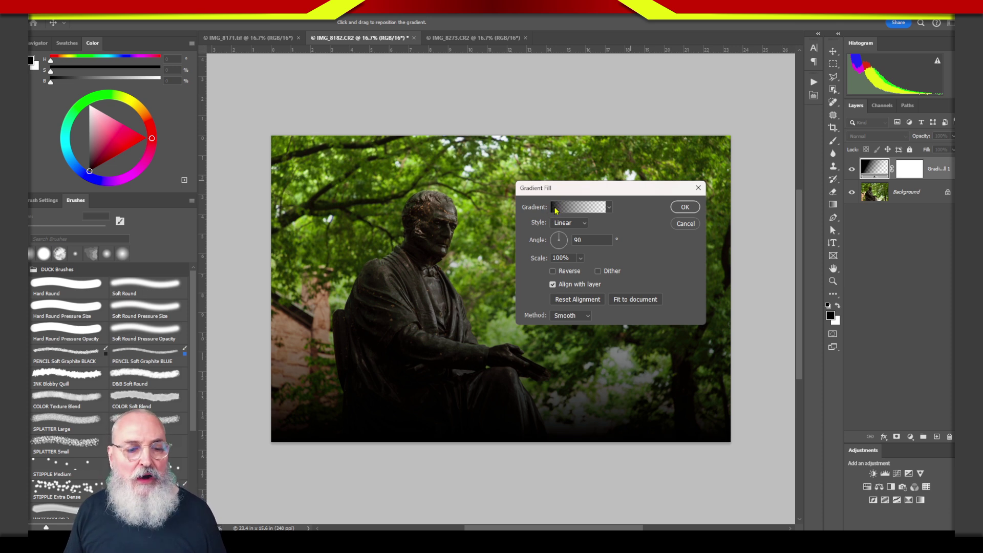
left_click(519, 155)
left_click_drag(544, 82, 548, 185)
left_click_drag(532, 141, 557, 168)
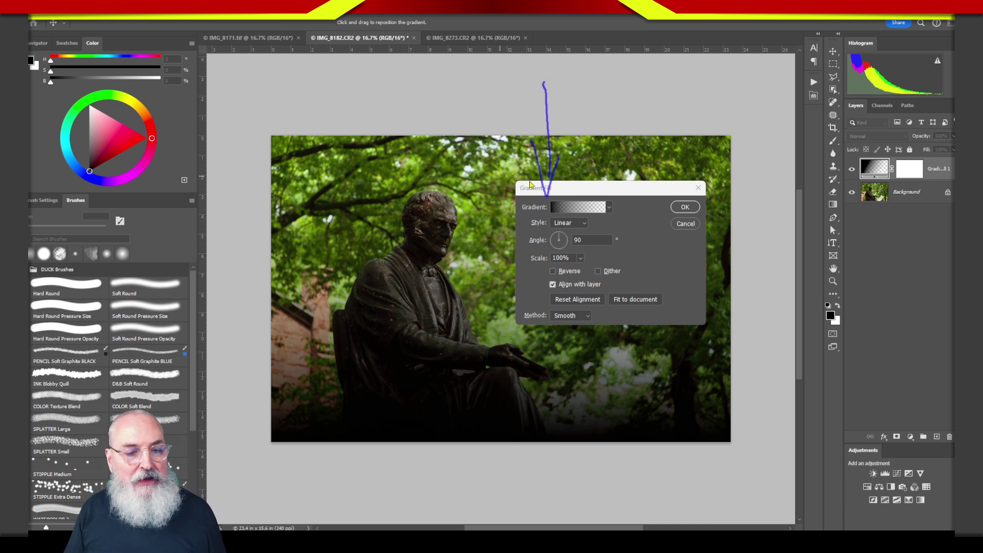
mouse_move(512, 65)
left_mouse_down()
mouse_move(523, 86)
mouse_move(558, 90)
mouse_move(566, 59)
mouse_move(577, 80)
left_mouse_up()
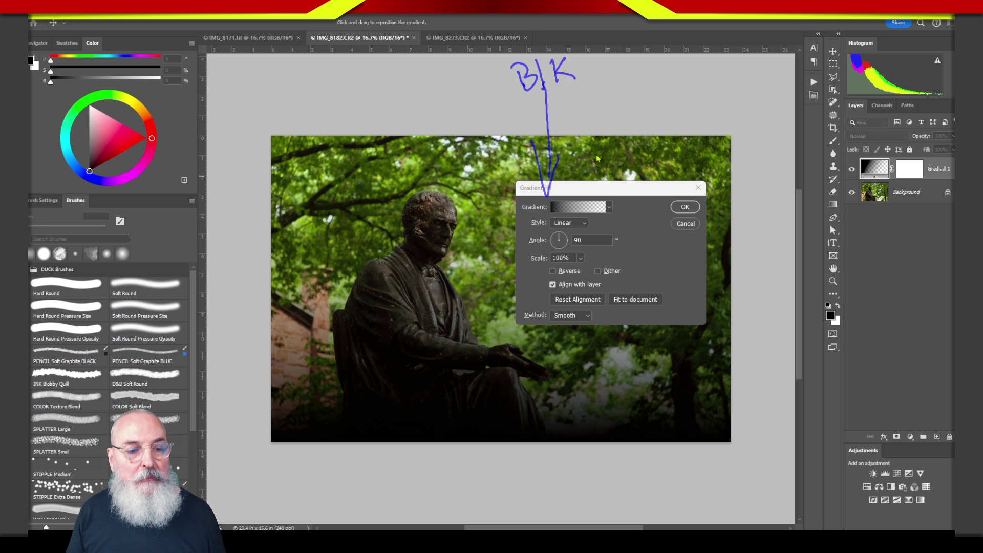
left_click_drag(608, 208, 614, 109)
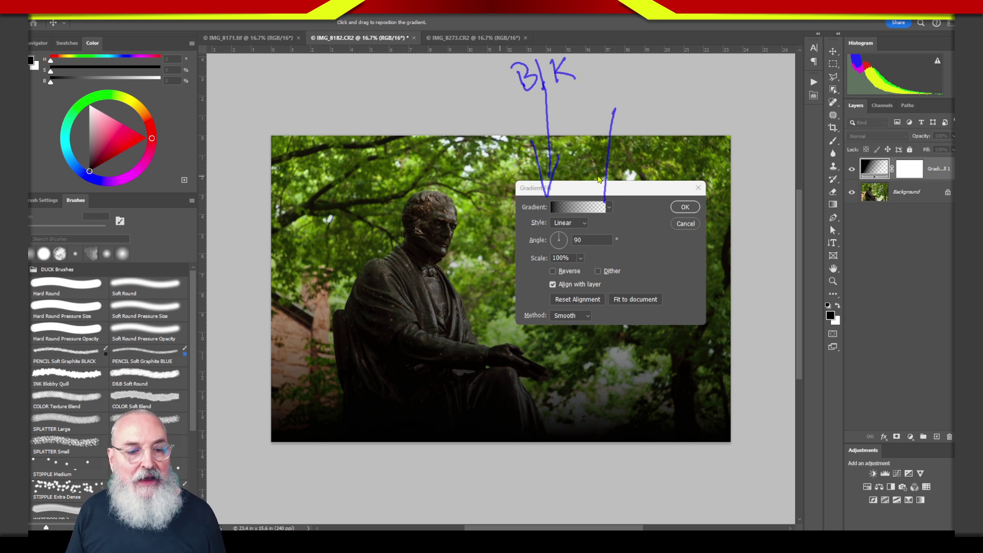
left_click_drag(598, 174, 613, 169)
mouse_move(613, 86)
left_mouse_down()
mouse_move(626, 84)
mouse_move(631, 100)
left_mouse_up()
left_click_drag(631, 95, 664, 97)
left_click_drag(654, 84, 673, 73)
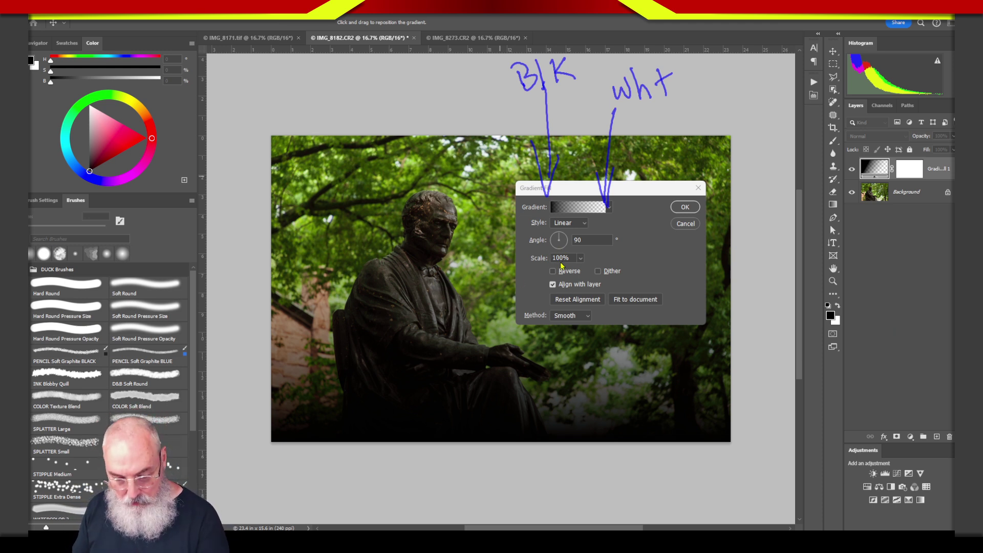
mouse_move(561, 224)
left_mouse_down()
mouse_move(568, 257)
mouse_move(573, 218)
mouse_move(535, 243)
left_mouse_up()
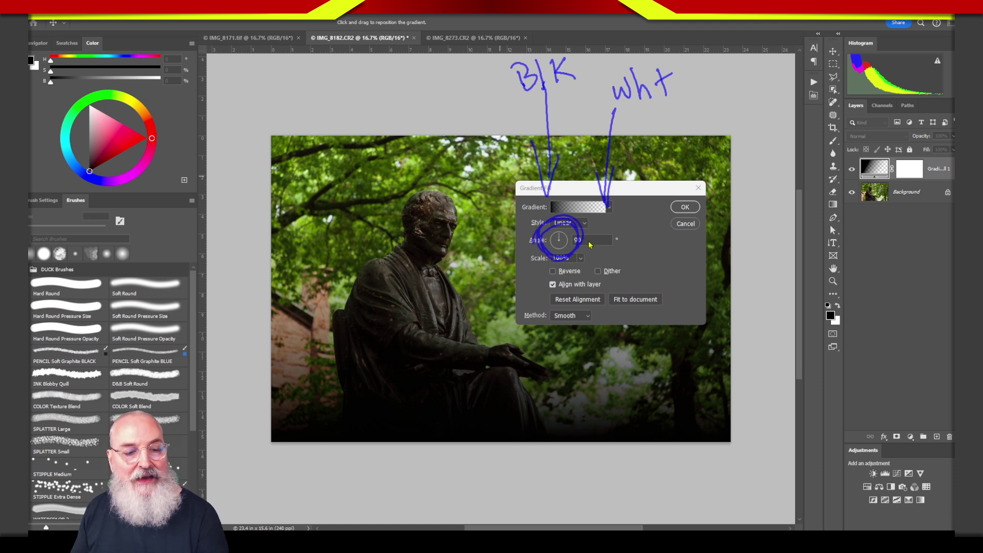
mouse_move(735, 439)
left_mouse_down()
mouse_move(765, 433)
mouse_move(733, 439)
mouse_move(734, 471)
mouse_move(764, 460)
mouse_move(772, 467)
left_mouse_up()
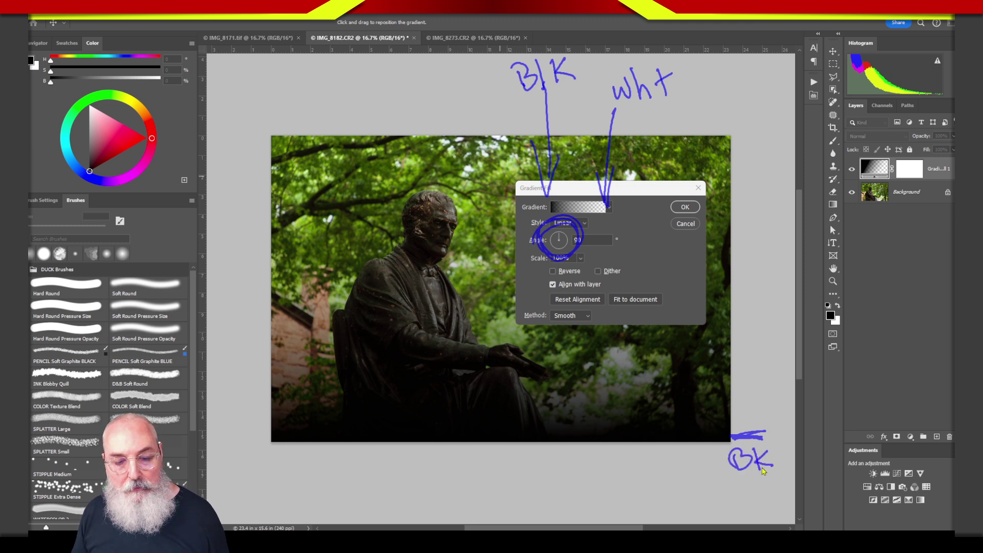
mouse_move(750, 417)
left_mouse_down()
mouse_move(750, 137)
mouse_move(764, 161)
left_mouse_up()
mouse_move(733, 108)
left_mouse_down()
mouse_move(740, 123)
mouse_move(756, 107)
left_mouse_up()
left_click_drag(761, 105, 768, 132)
mouse_move(773, 108)
left_mouse_down()
mouse_move(774, 132)
mouse_move(781, 110)
left_mouse_up()
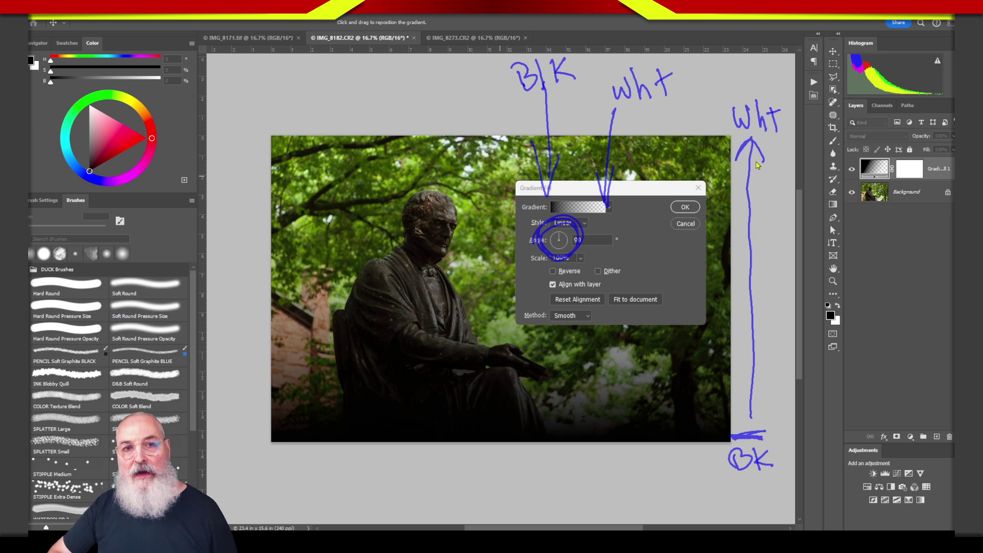
key("Escape")
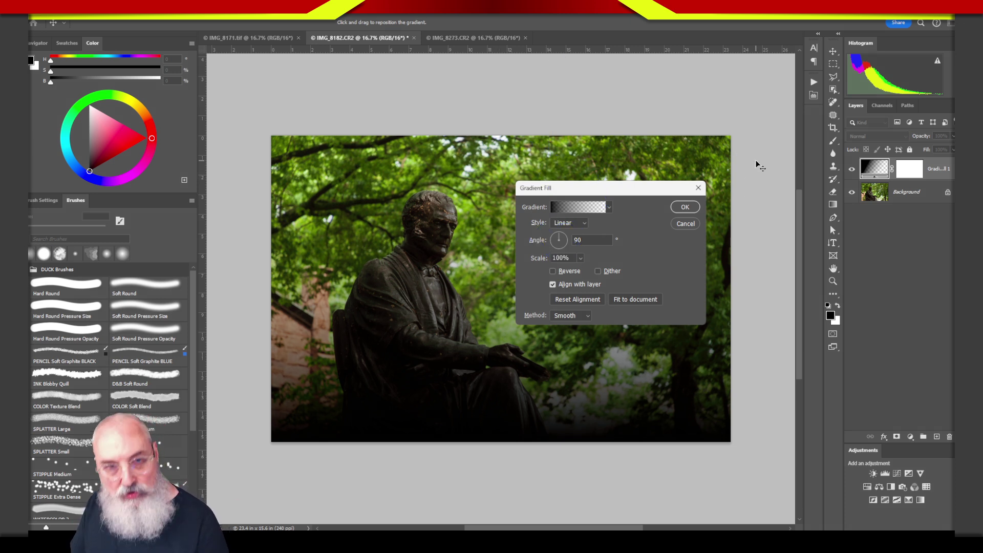
left_click(574, 207)
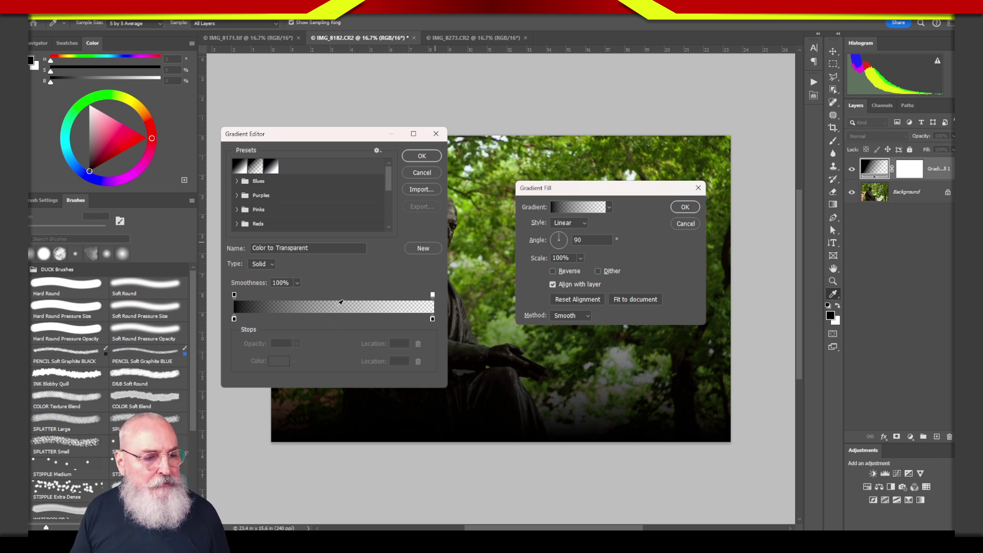
mouse_move(234, 318)
left_mouse_down()
mouse_move(249, 320)
mouse_move(234, 320)
left_mouse_up()
left_click(277, 361)
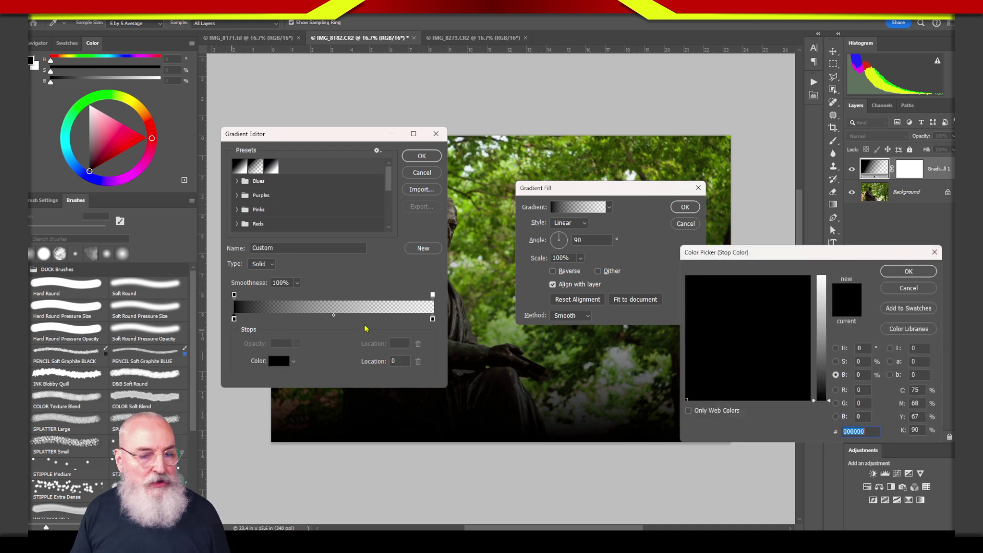
left_click(830, 328)
left_click(769, 305)
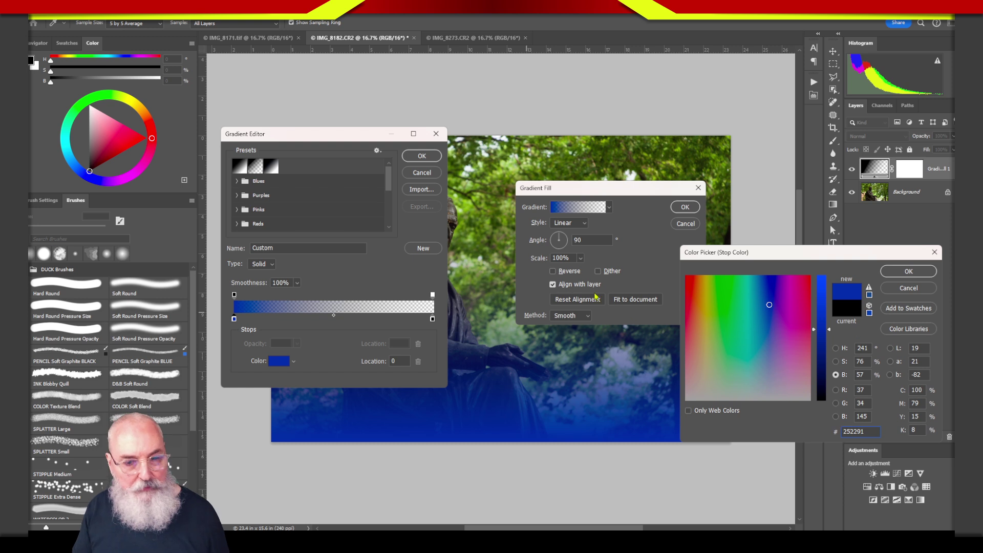
left_click(909, 288)
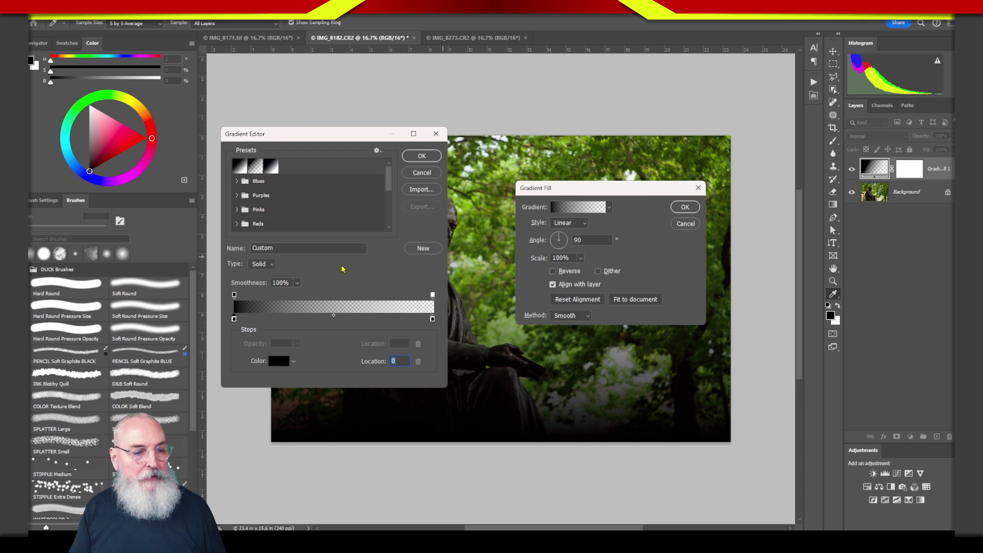
left_click(425, 175)
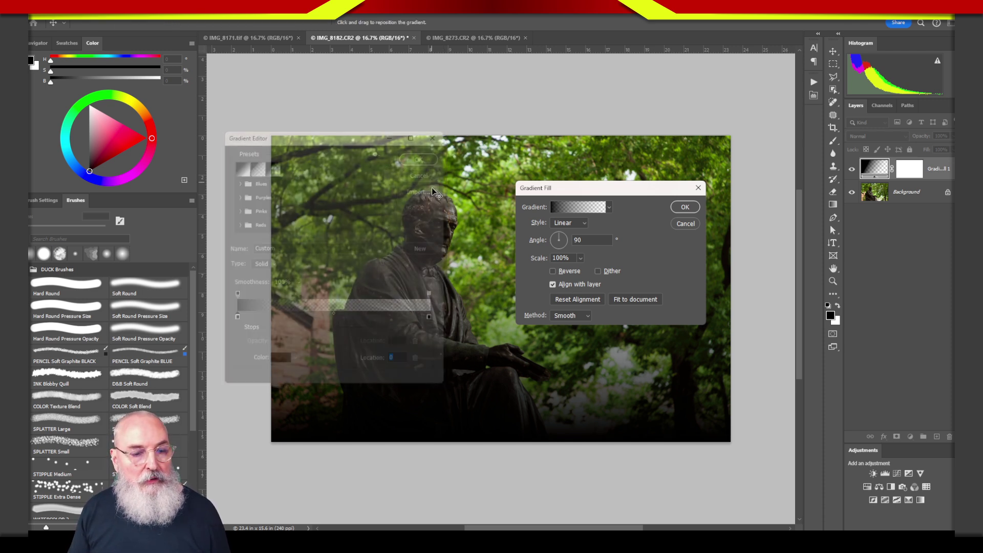
Move the Gradient Fill dialog up-right and show the Linear, Radial, Angle, Reflected, Diamond style list
left_click_drag(627, 190, 681, 94)
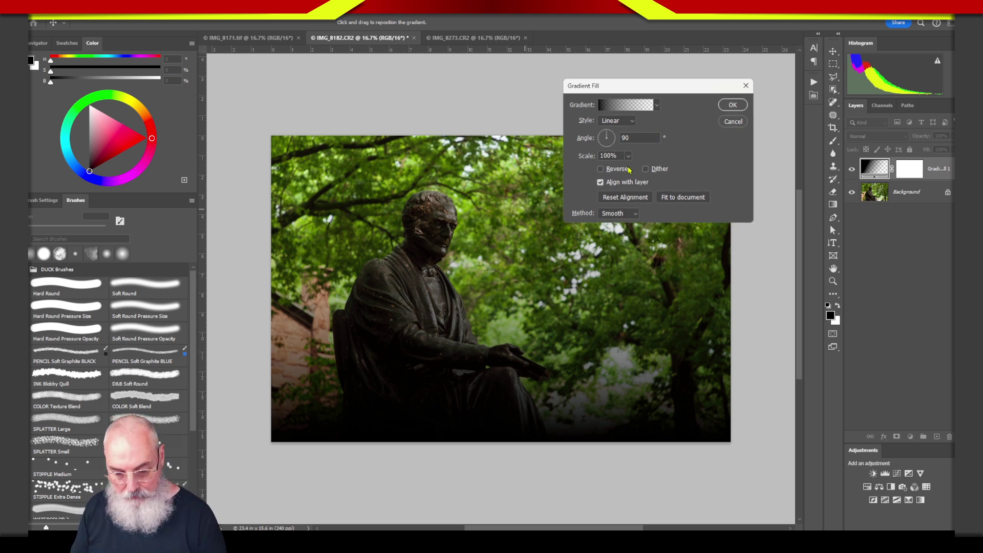
mouse_move(612, 154)
left_mouse_down()
mouse_move(643, 141)
mouse_move(589, 136)
mouse_move(601, 167)
left_mouse_up()
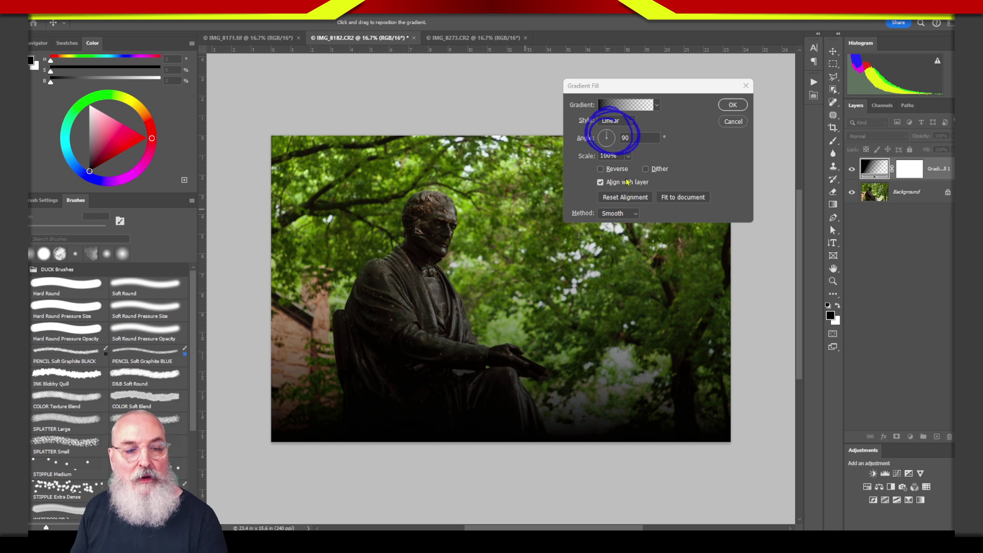
key("Escape")
mouse_move(637, 120)
left_mouse_down()
mouse_move(602, 115)
mouse_move(605, 107)
mouse_move(614, 130)
mouse_move(650, 117)
left_mouse_up()
key("Escape")
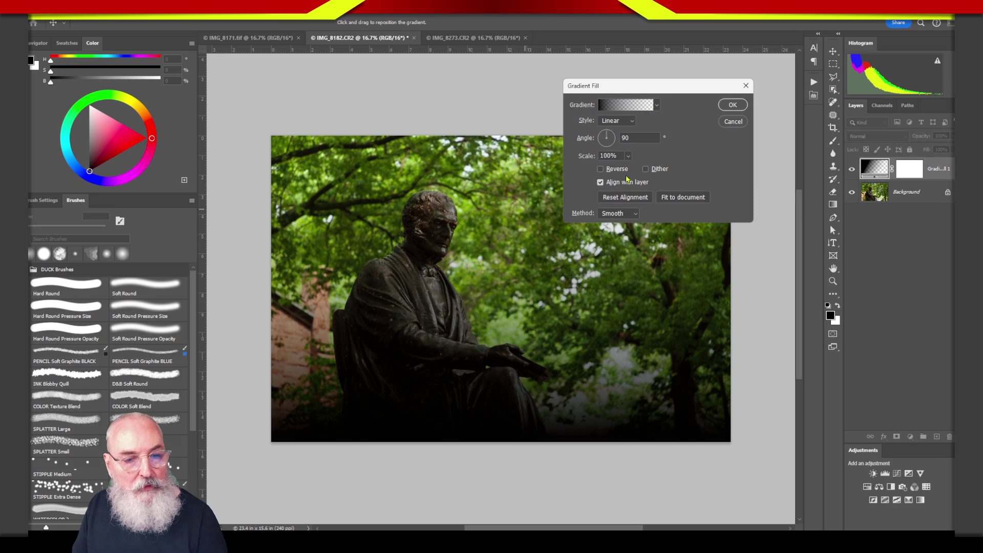
left_click(633, 122)
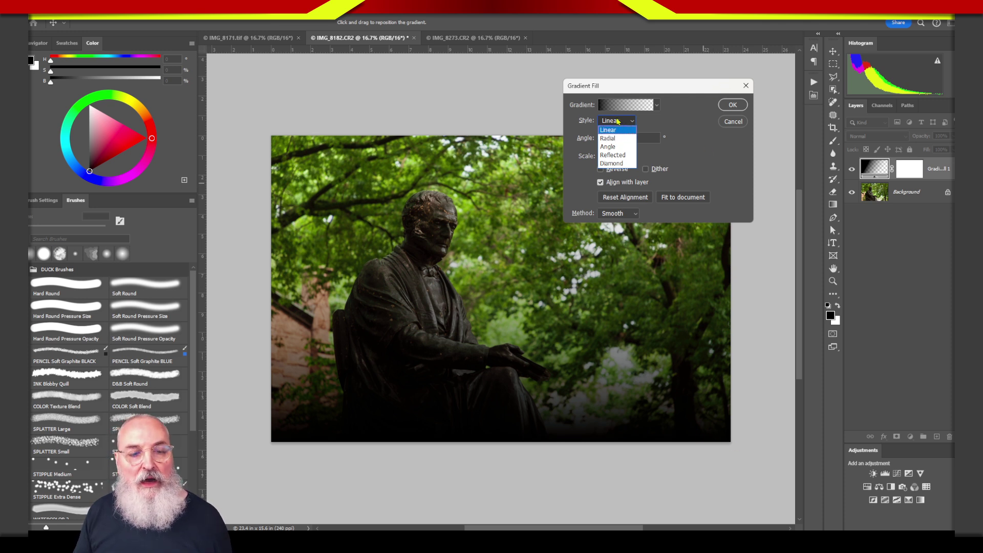
Set the gradient Style to Angle at 90° and move the dialog to the upper left
left_click(614, 147)
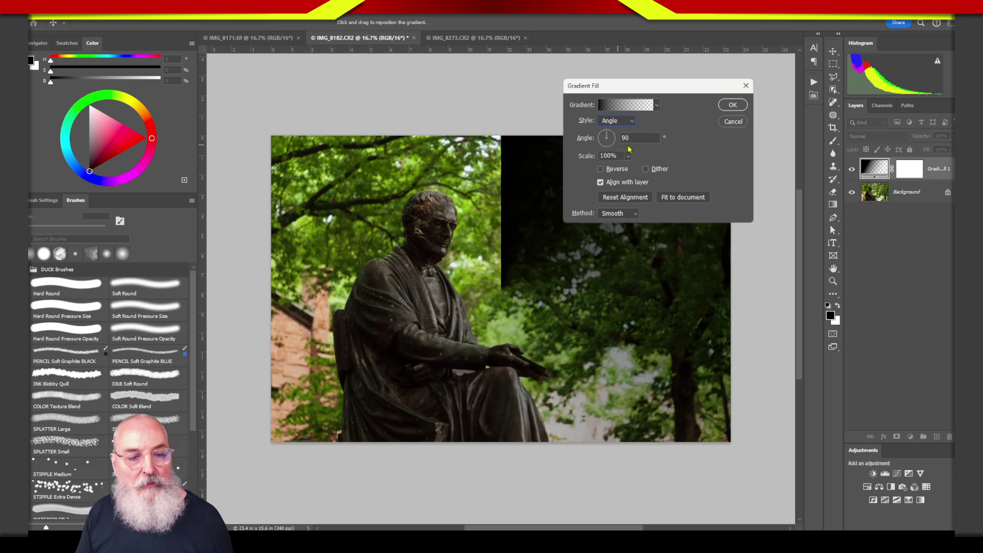
left_click_drag(648, 94, 286, 84)
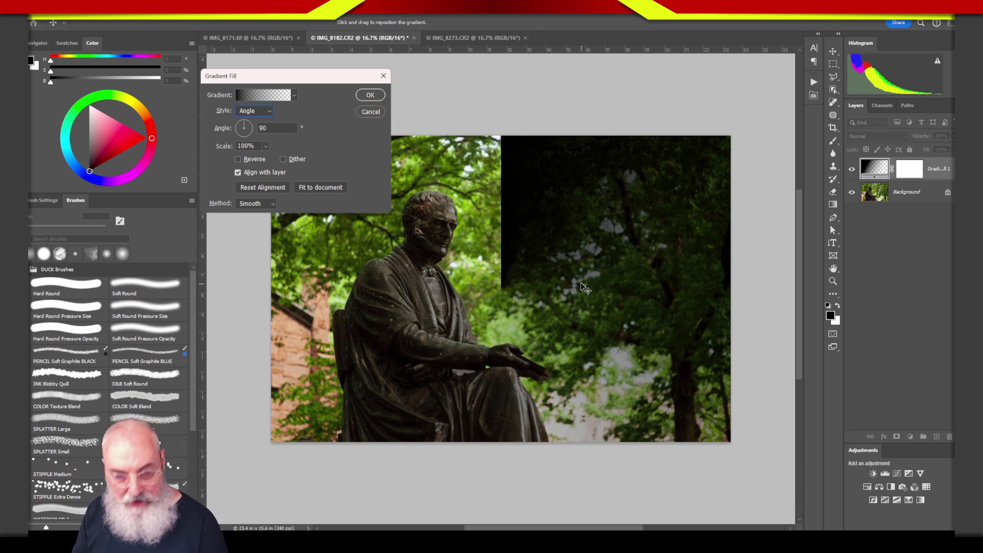
left_click(528, 246)
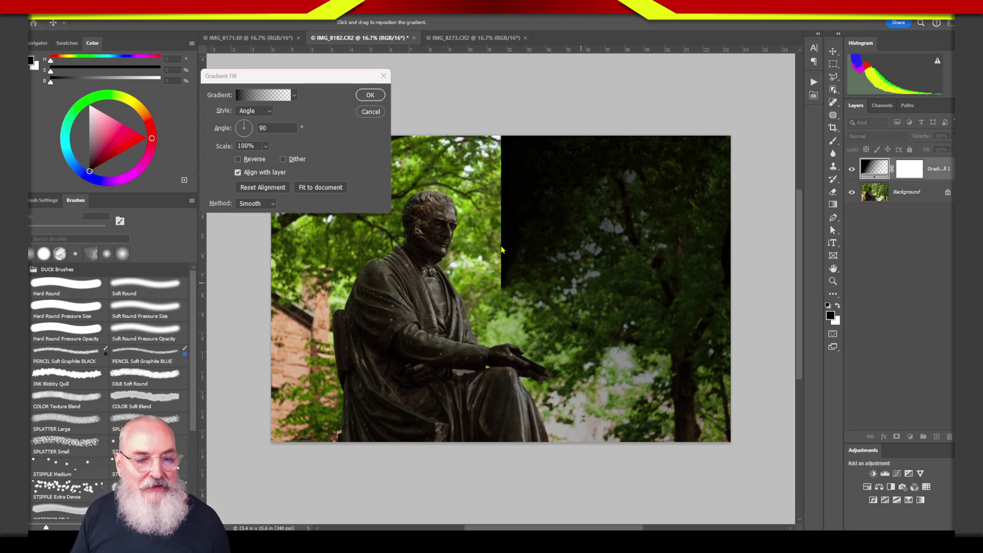
Annotate how the angle gradient sweeps from black to white around its centre point
mouse_move(502, 250)
left_mouse_down()
mouse_move(517, 245)
mouse_move(550, 270)
mouse_move(559, 309)
mouse_move(526, 364)
mouse_move(470, 335)
mouse_move(462, 284)
mouse_move(495, 242)
mouse_move(489, 266)
left_mouse_up()
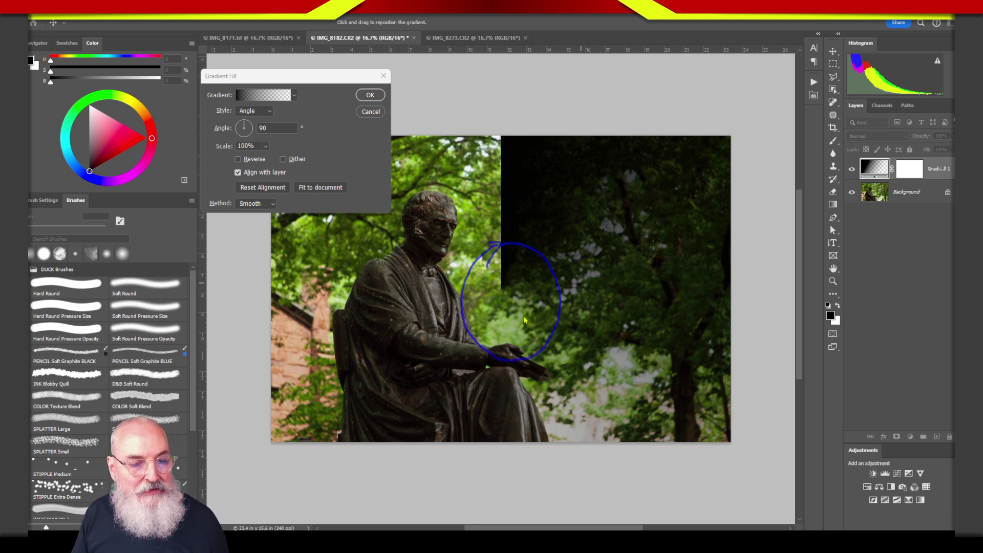
left_click_drag(501, 103, 504, 174)
left_click_drag(518, 114, 506, 177)
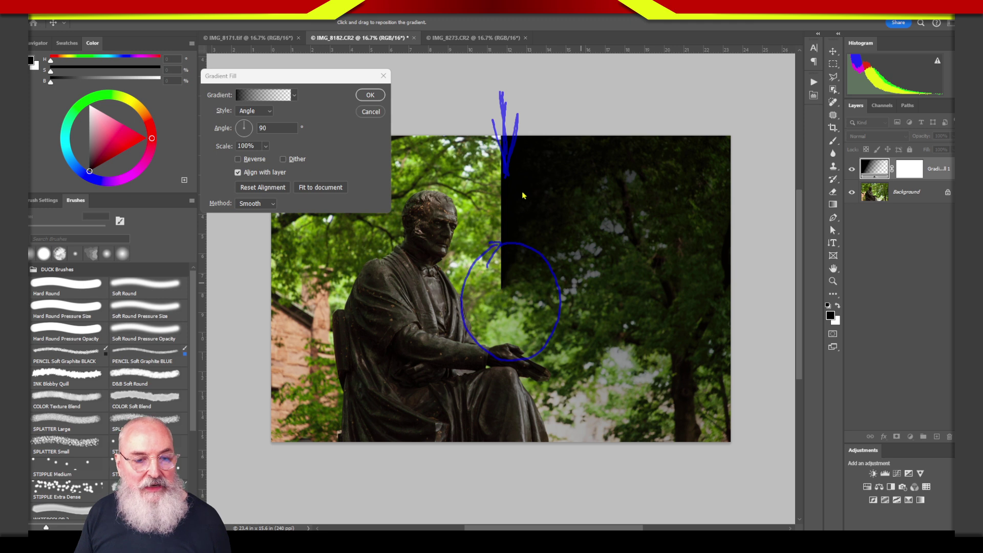
mouse_move(520, 179)
left_mouse_down()
mouse_move(543, 174)
mouse_move(557, 188)
mouse_move(570, 176)
left_mouse_up()
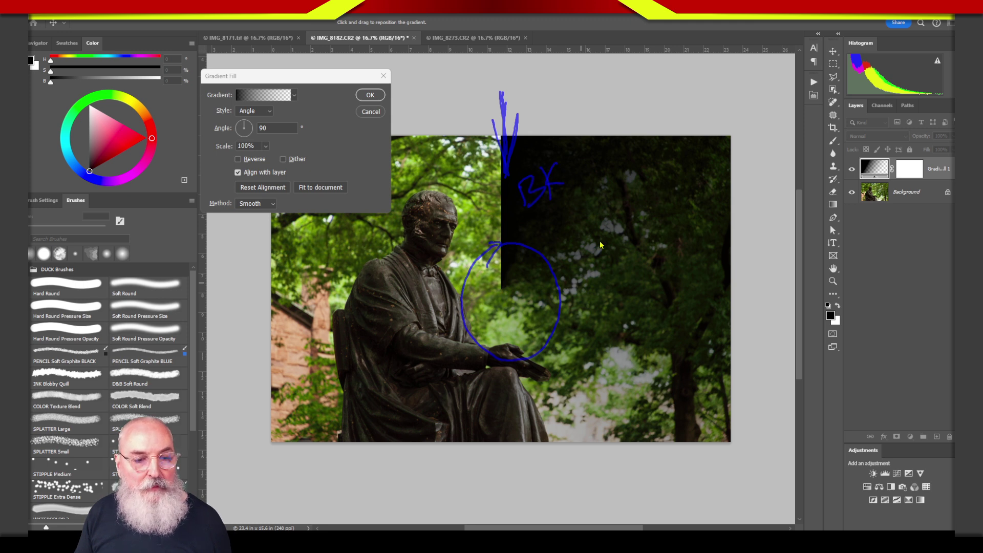
mouse_move(618, 304)
left_mouse_down()
mouse_move(582, 400)
mouse_move(450, 413)
left_mouse_up()
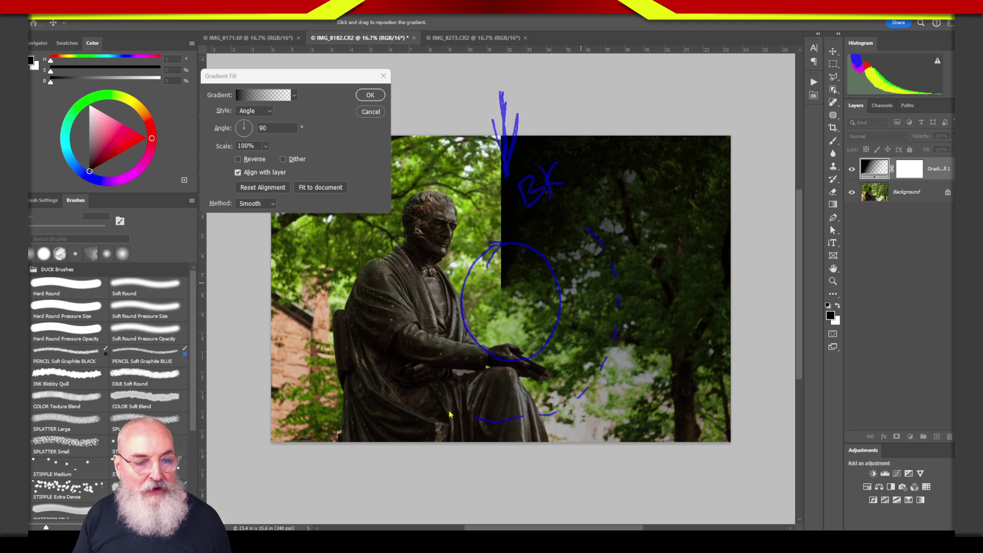
left_click_drag(452, 211, 500, 207)
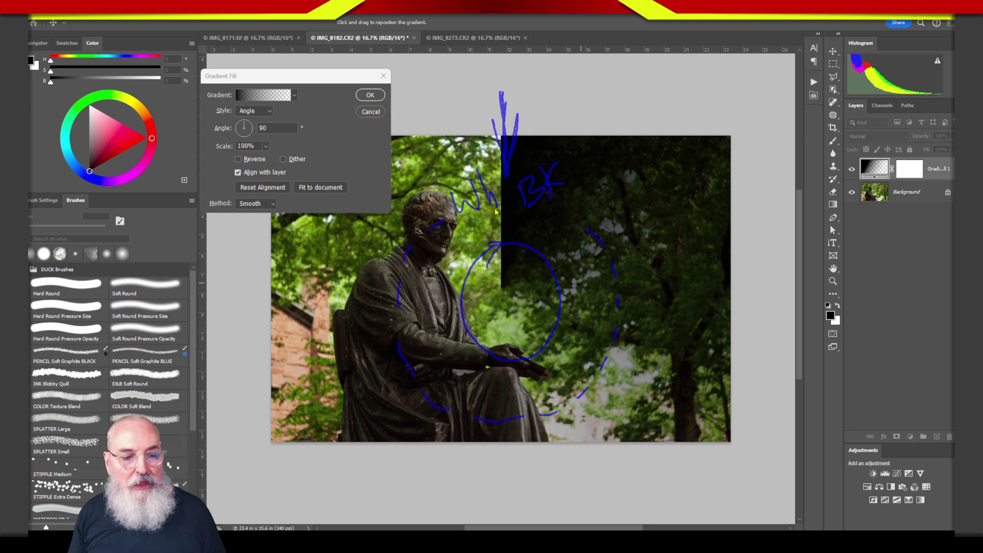
left_click_drag(503, 290, 502, 288)
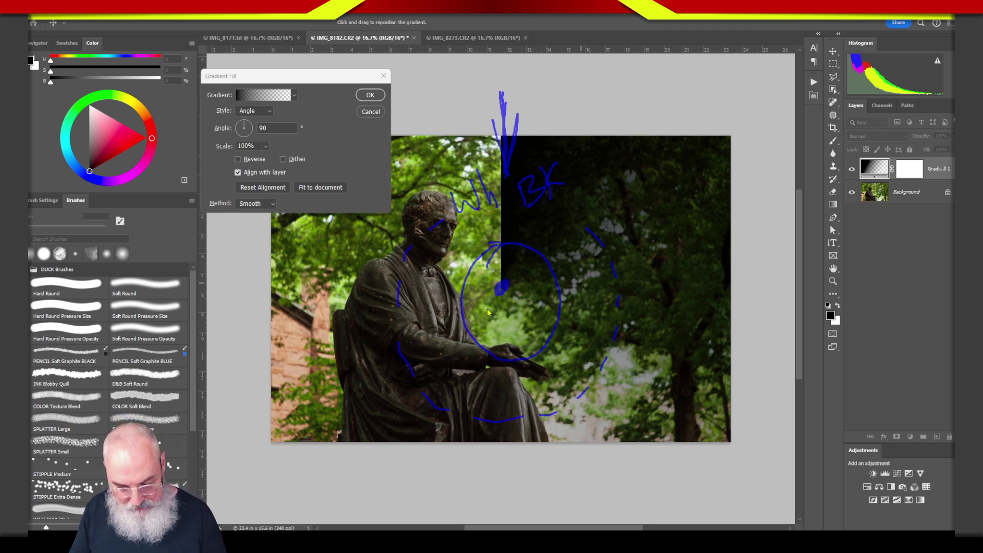
key("Escape")
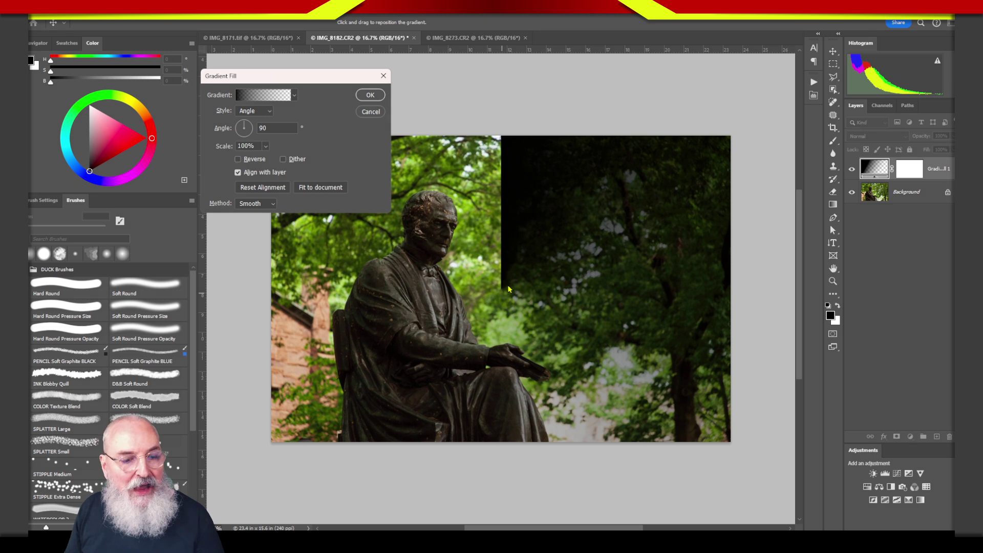
Sketch the gradient's starting edge and the rays fanning out from its centre
mouse_move(502, 290)
left_mouse_down()
mouse_move(495, 85)
mouse_move(494, 132)
left_mouse_up()
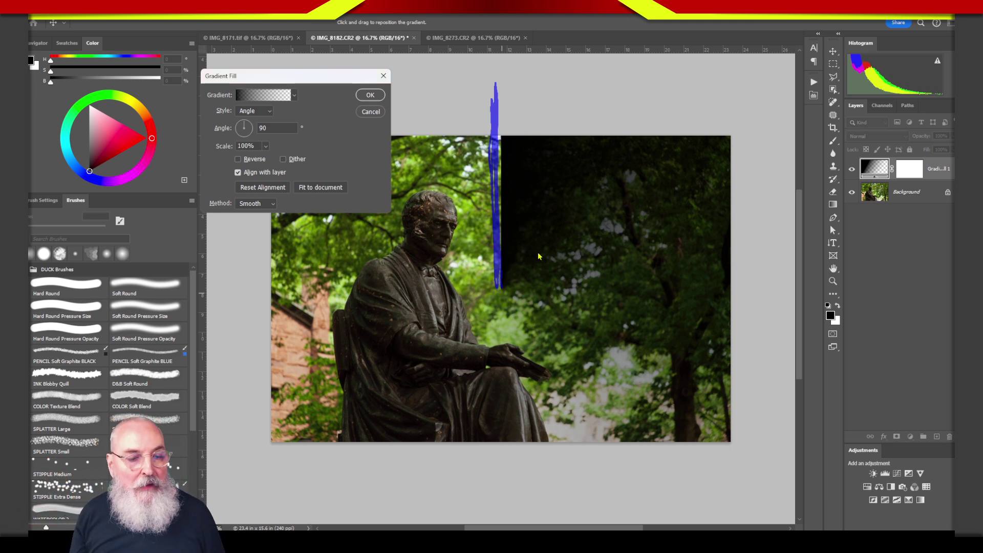
mouse_move(499, 288)
left_mouse_down()
mouse_move(606, 121)
mouse_move(699, 141)
left_mouse_up()
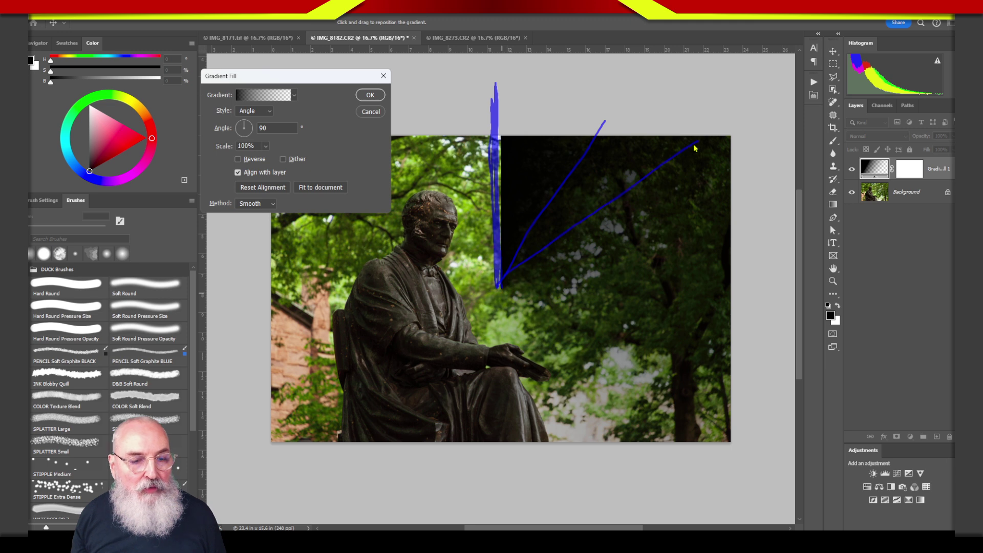
left_click_drag(503, 286, 729, 235)
left_click_drag(506, 285, 729, 356)
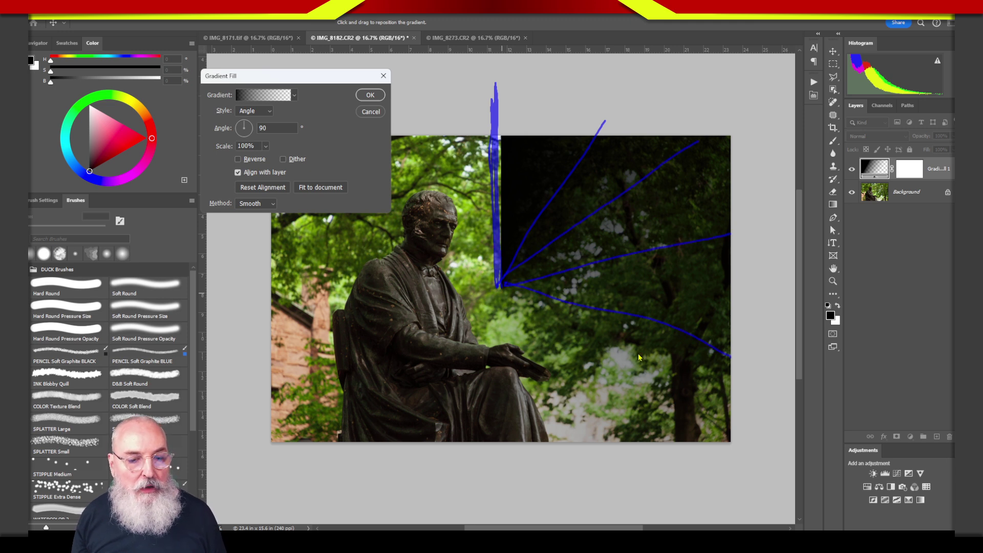
left_click_drag(506, 285, 730, 438)
left_click_drag(502, 286, 638, 497)
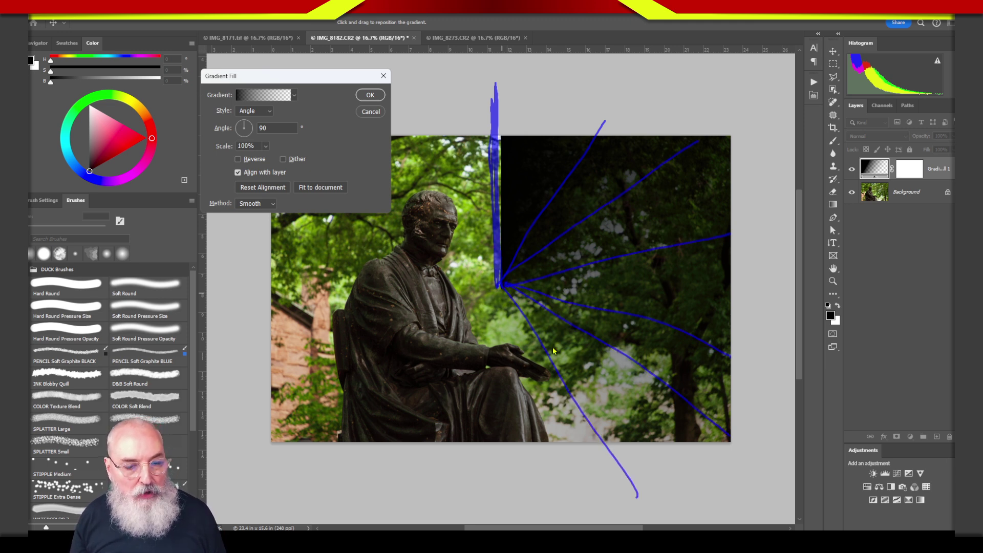
left_click_drag(490, 301, 498, 499)
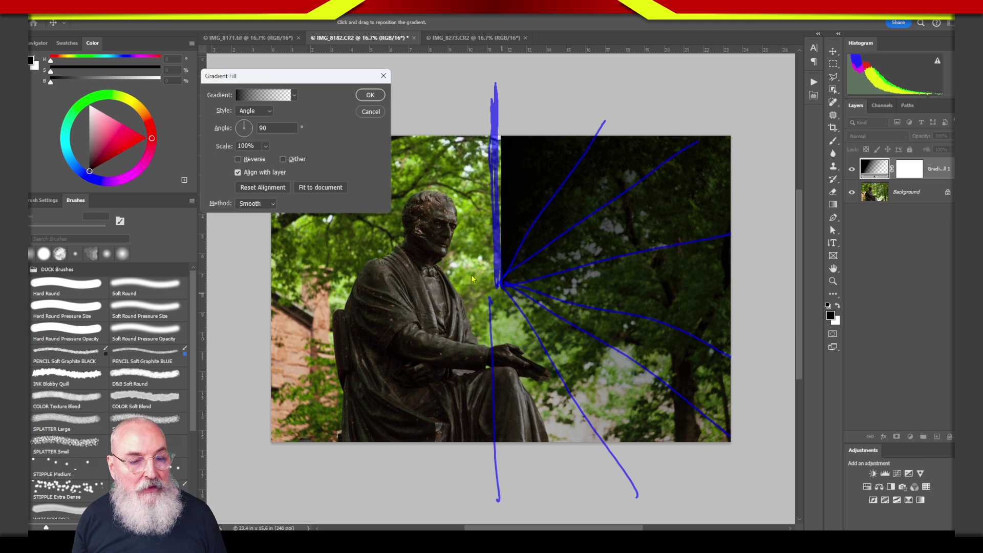
Label the rays 100%, 90° and 45°, retrace them, then return the dialog to the right
mouse_move(511, 102)
left_mouse_down()
mouse_move(508, 122)
mouse_move(517, 102)
mouse_move(530, 101)
left_mouse_up()
left_click_drag(538, 93, 543, 106)
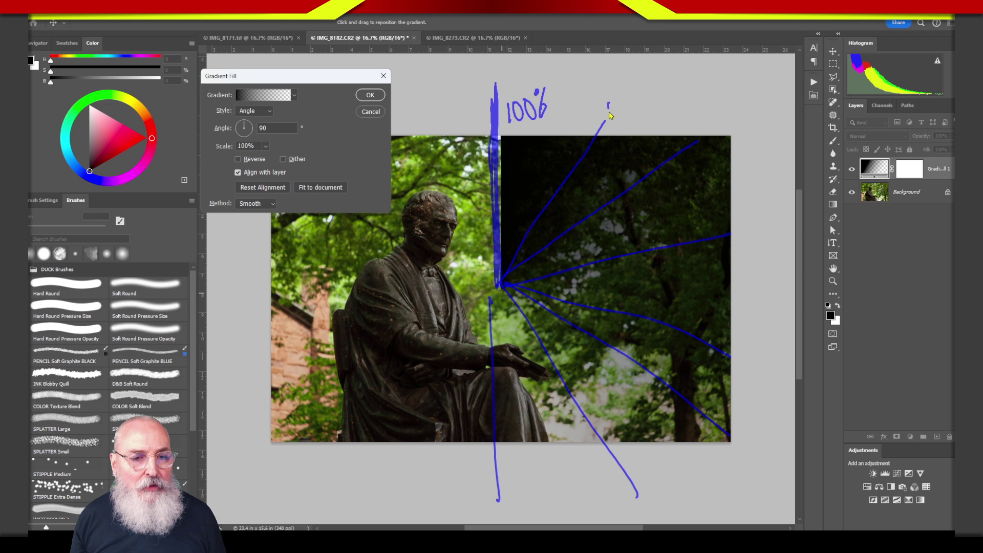
mouse_move(610, 104)
left_mouse_down()
mouse_move(607, 126)
mouse_move(628, 92)
left_mouse_up()
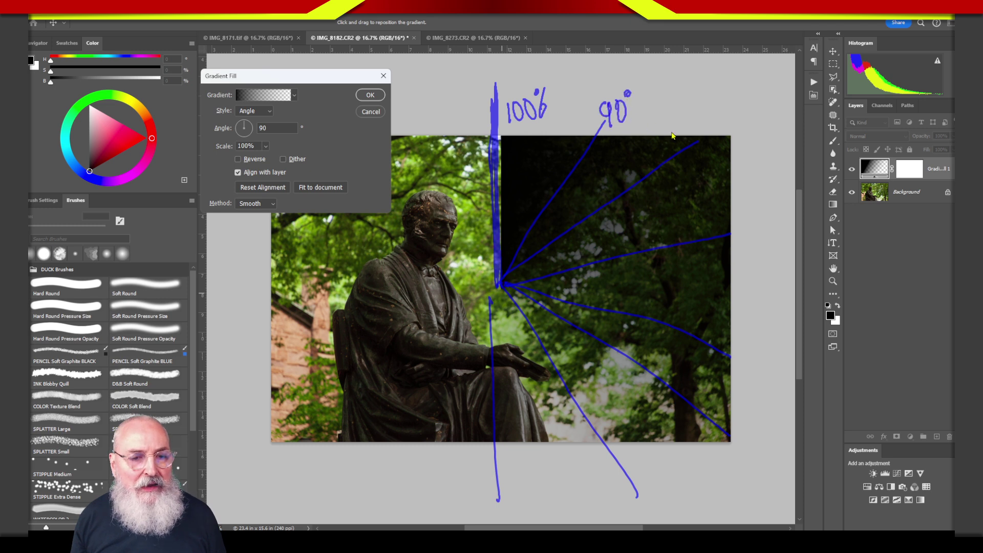
mouse_move(715, 120)
left_mouse_down()
mouse_move(713, 109)
mouse_move(723, 118)
mouse_move(718, 135)
mouse_move(731, 130)
left_mouse_up()
left_click_drag(745, 102, 747, 97)
left_click_drag(760, 96, 764, 103)
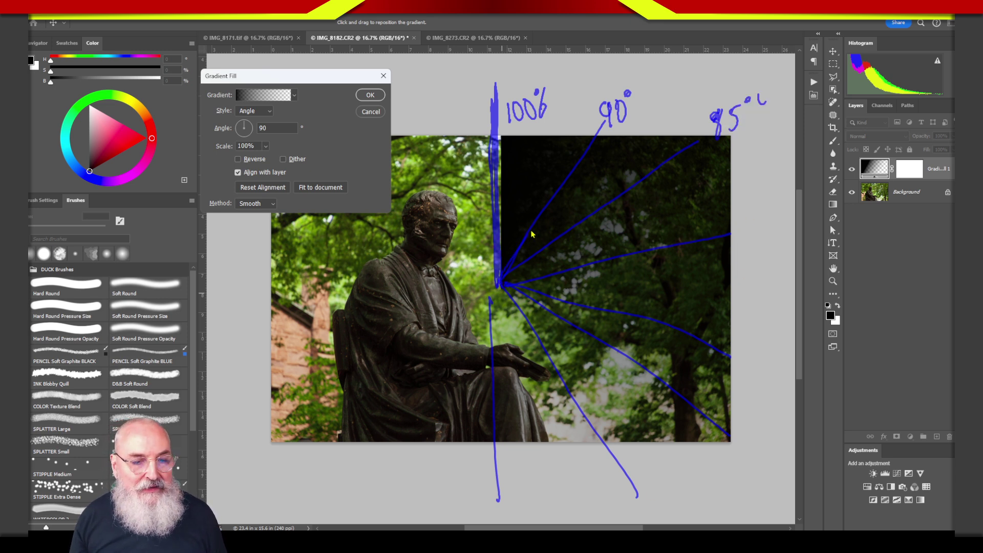
left_click_drag(604, 120, 578, 153)
left_click_drag(697, 144, 548, 252)
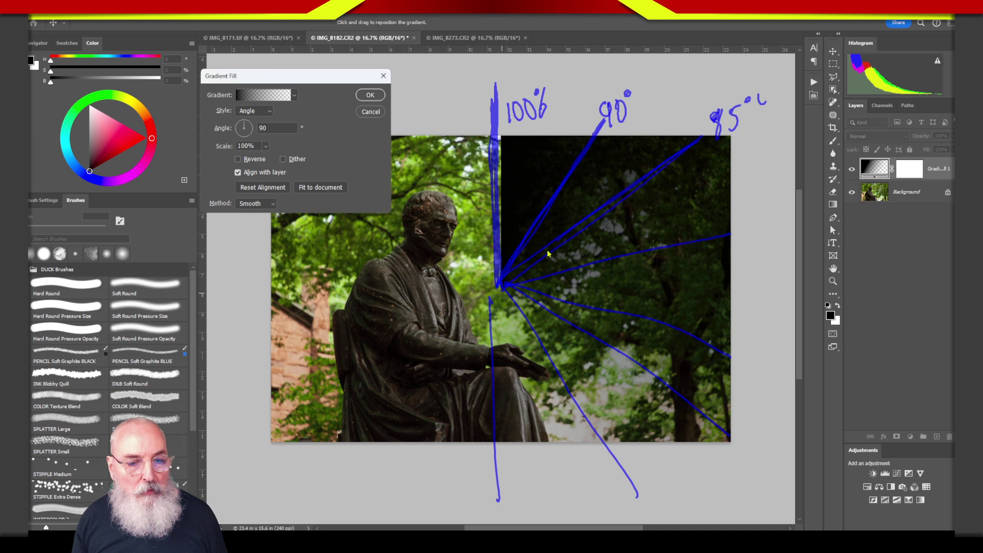
left_click_drag(522, 301, 747, 237)
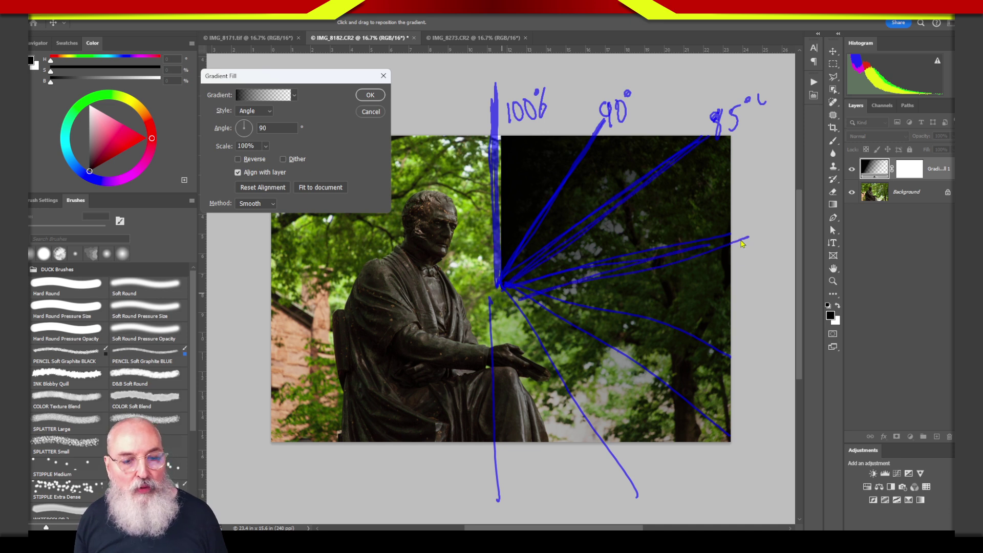
left_click_drag(531, 290, 735, 358)
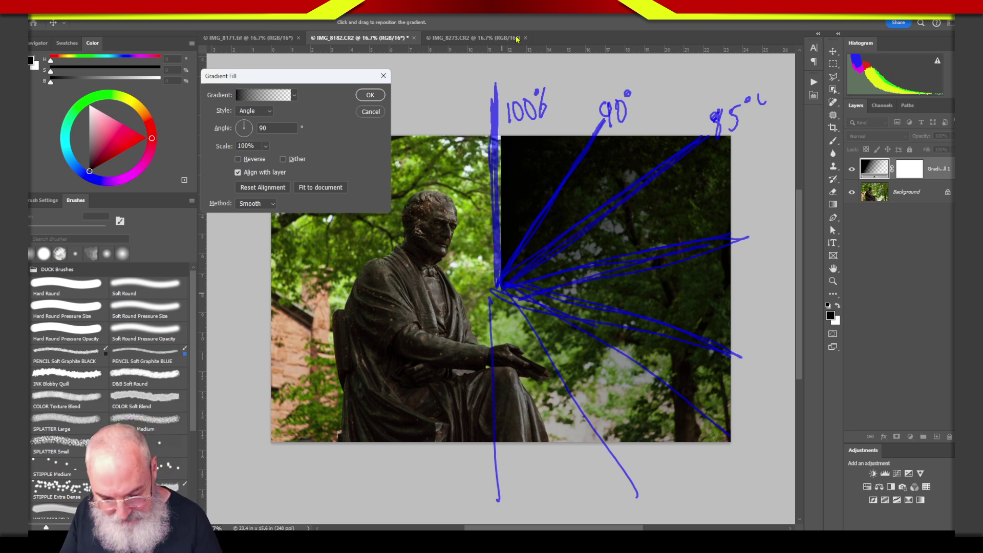
key("Escape")
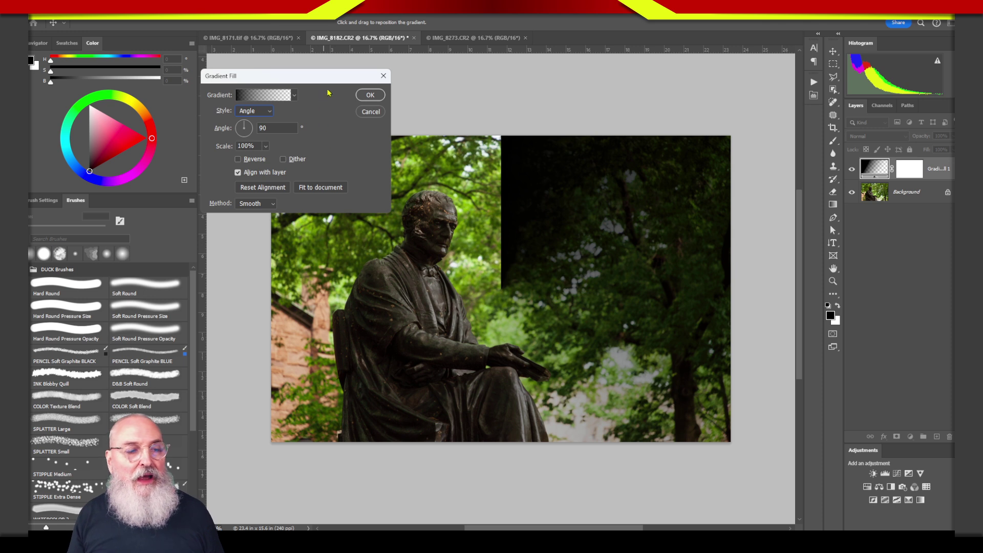
left_click_drag(328, 77, 719, 93)
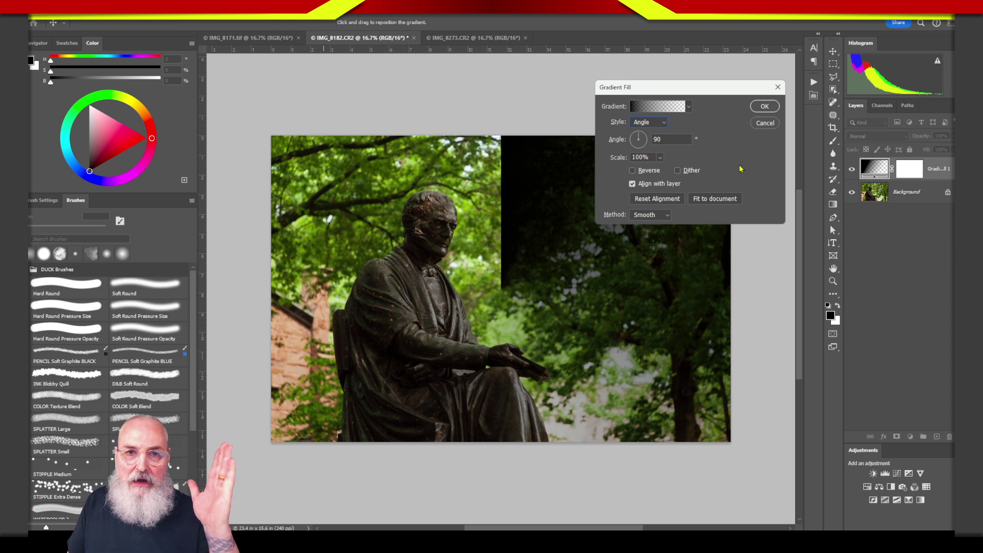
In the Gradient Editor, try #325487 on the left stop, cancel back to black, and open Type
left_click(658, 107)
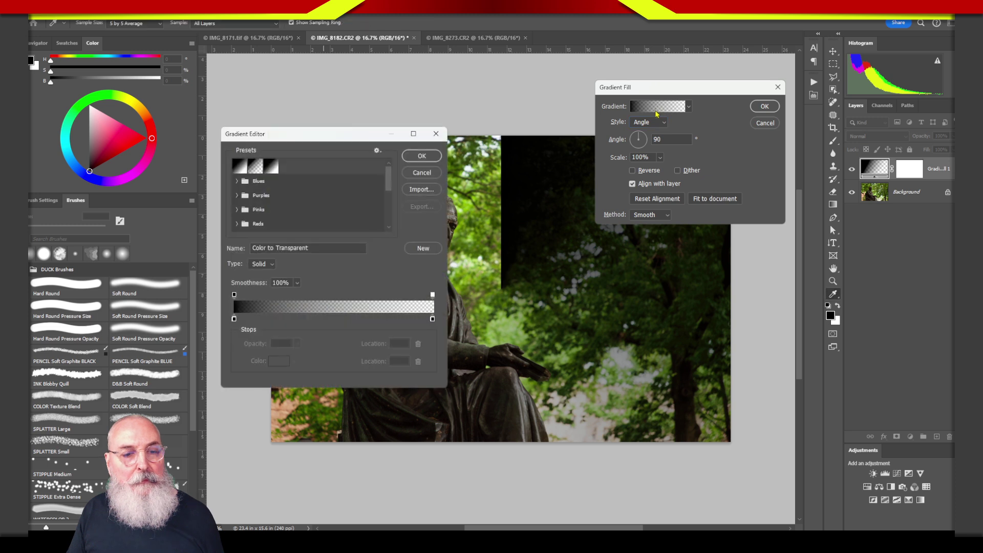
left_click_drag(346, 146, 378, 91)
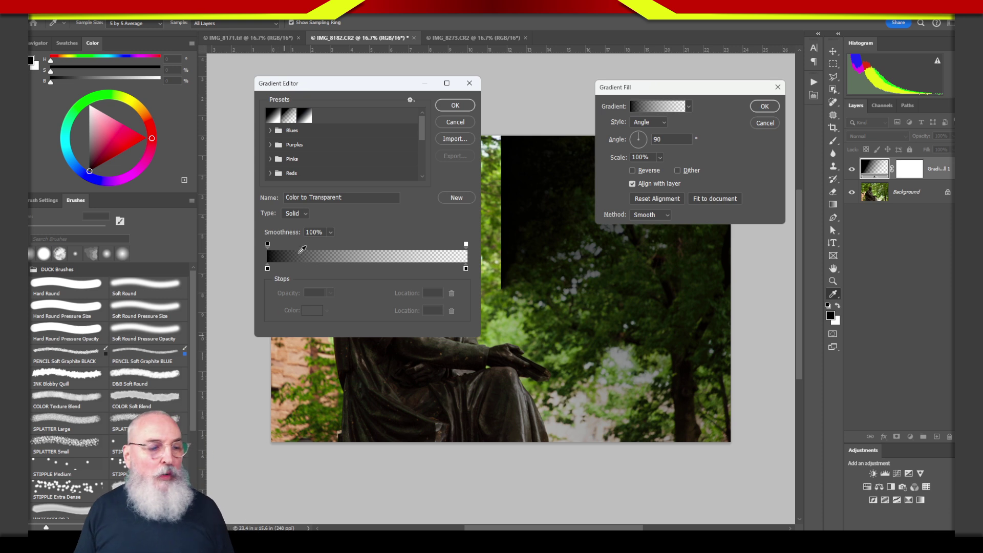
left_click(267, 268)
left_click(303, 310)
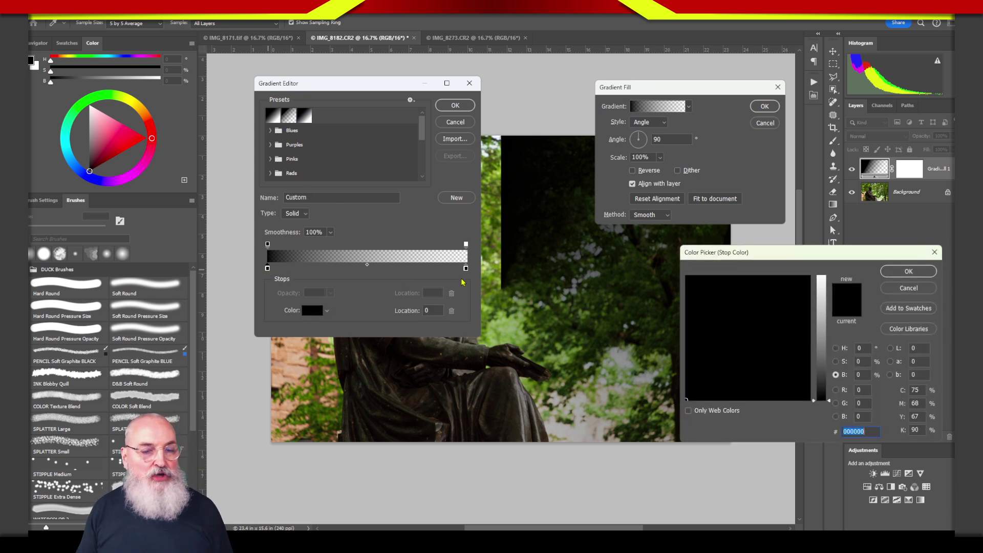
type("325487")
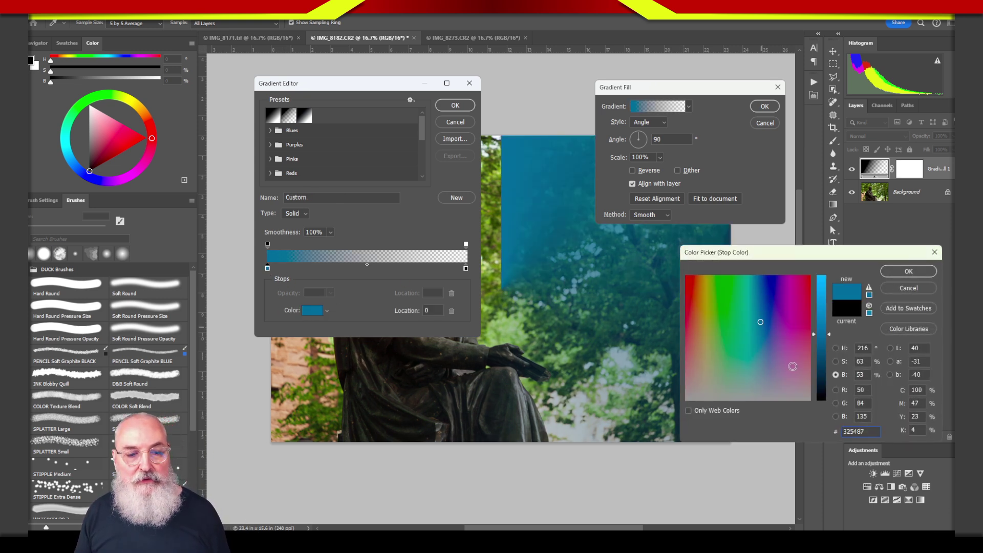
left_click(897, 287)
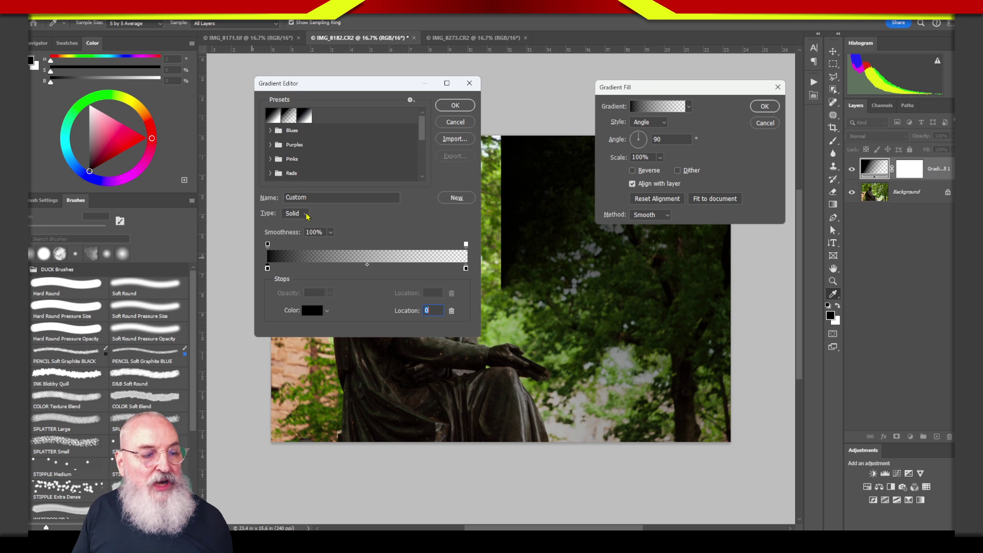
left_click(306, 214)
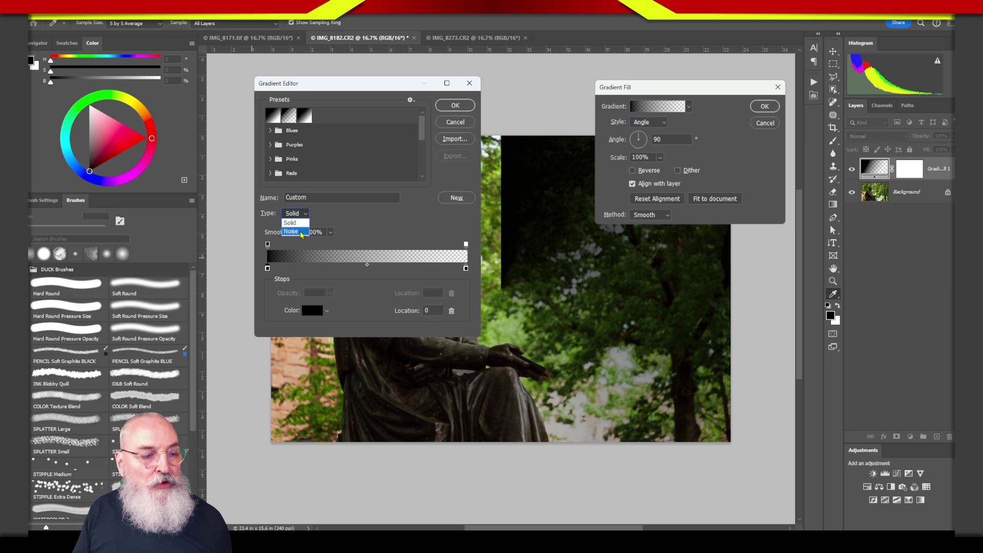
Make the gradient a Noise type and drag the G slider's right stop to the end
left_click(301, 233)
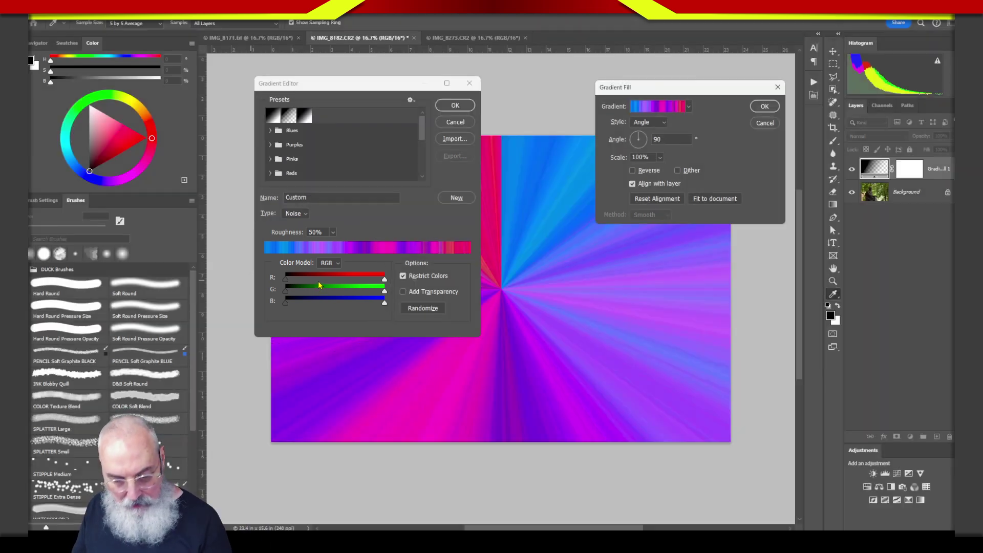
mouse_move(324, 278)
left_mouse_down()
mouse_move(350, 273)
mouse_move(360, 291)
mouse_move(385, 279)
mouse_move(343, 303)
mouse_move(335, 291)
mouse_move(398, 307)
left_mouse_up()
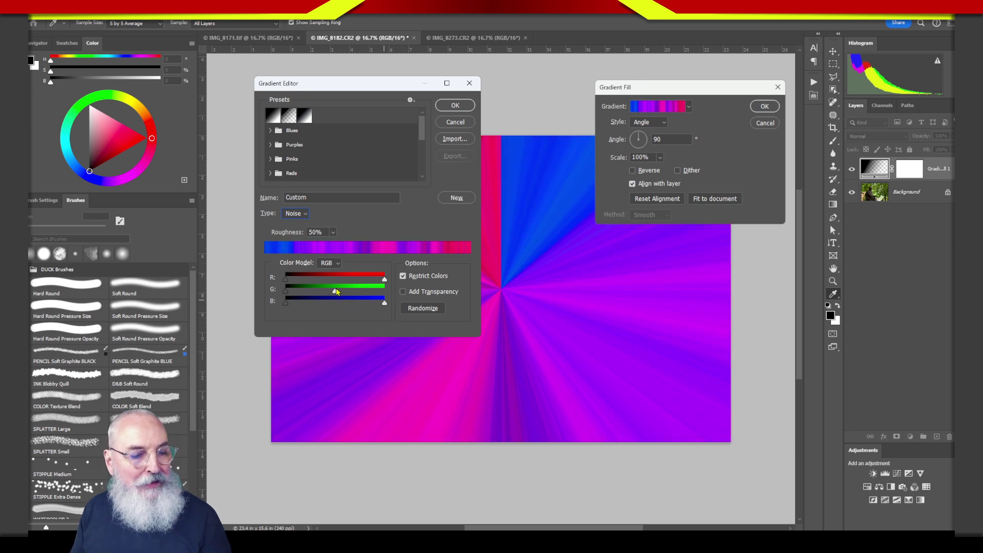
left_click_drag(335, 292, 398, 304)
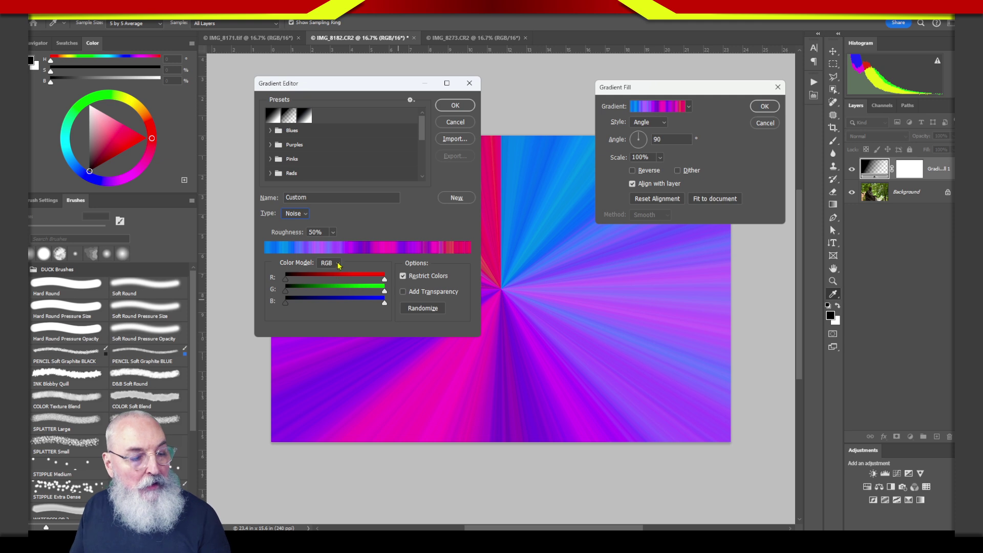
left_click(338, 264)
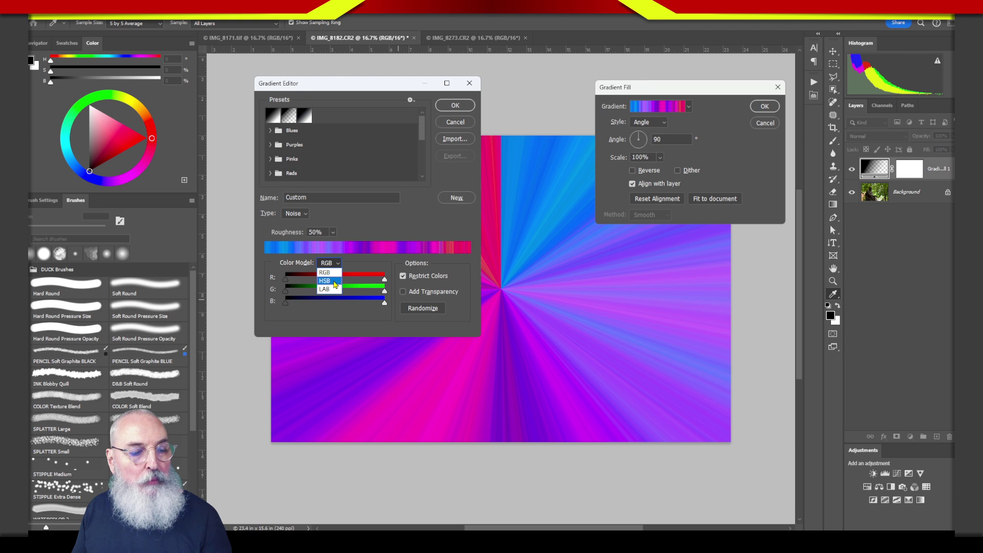
Set the noise Color Model to HSB, narrow the hue range and lower saturation for pale rays
left_click(336, 281)
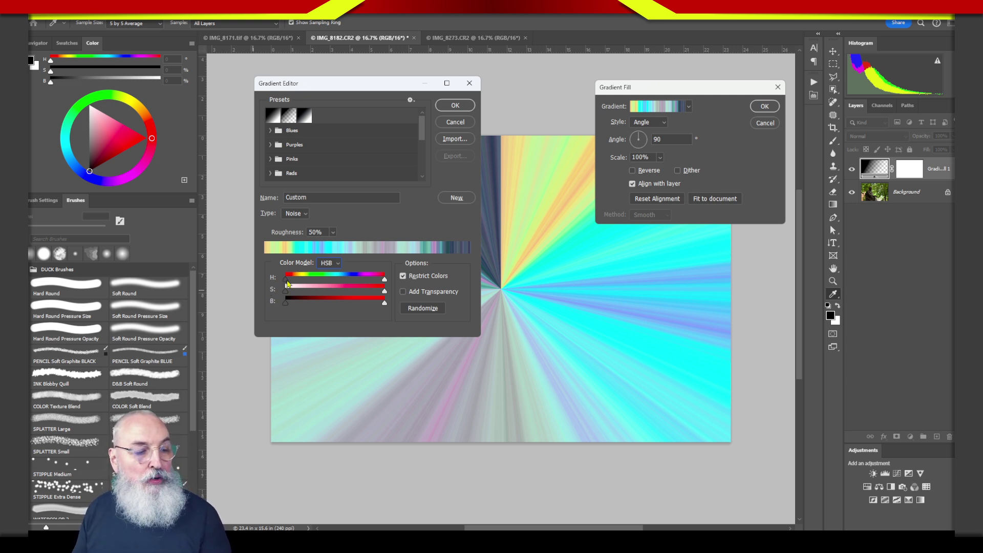
mouse_move(287, 283)
left_mouse_down()
mouse_move(370, 282)
mouse_move(285, 284)
left_mouse_up()
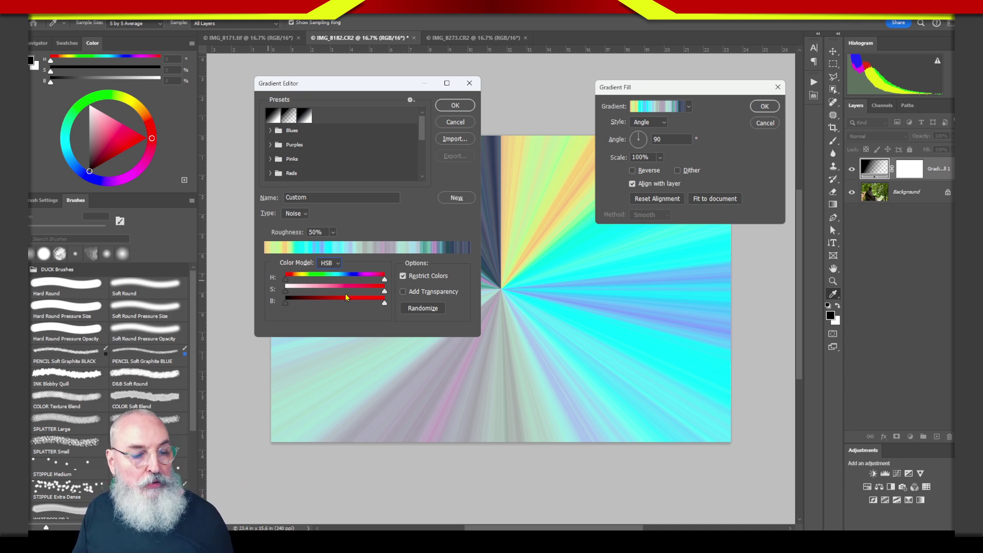
left_click_drag(385, 296, 291, 293)
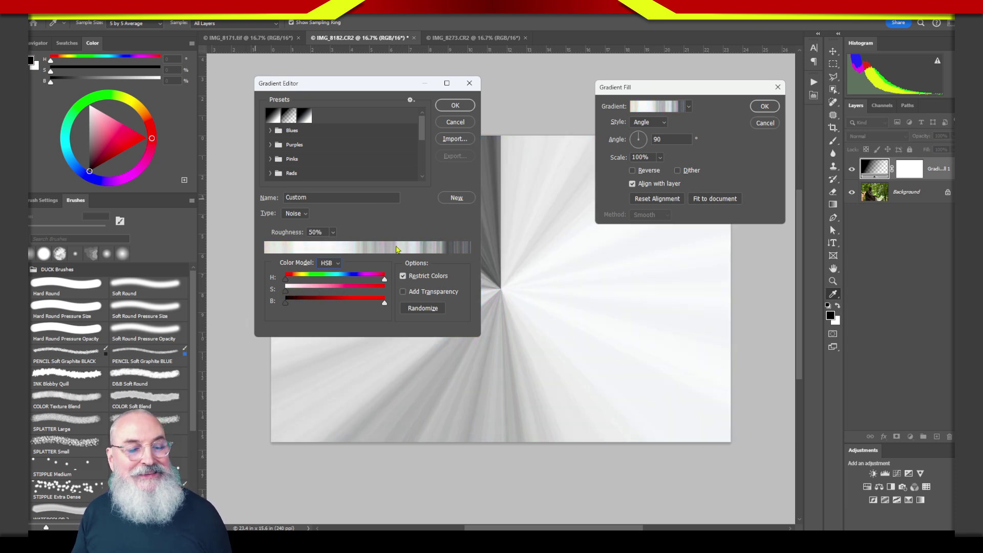
left_click_drag(369, 84, 224, 84)
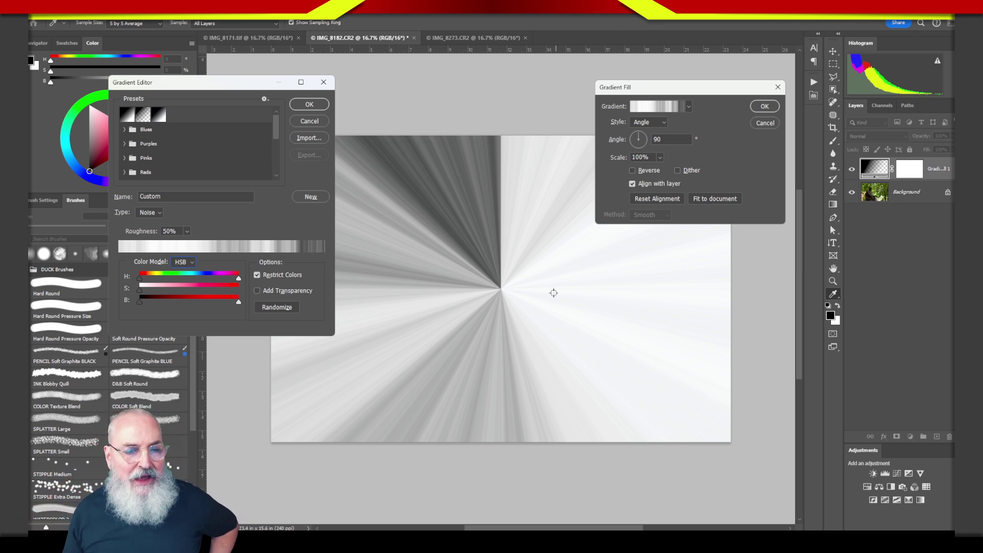
Randomize the HSB noise gradient repeatedly until a darker mix of grey rays appears
mouse_move(504, 127)
left_mouse_down()
mouse_move(527, 290)
mouse_move(708, 417)
mouse_move(578, 164)
mouse_move(533, 164)
left_mouse_up()
left_click_drag(569, 287, 575, 335)
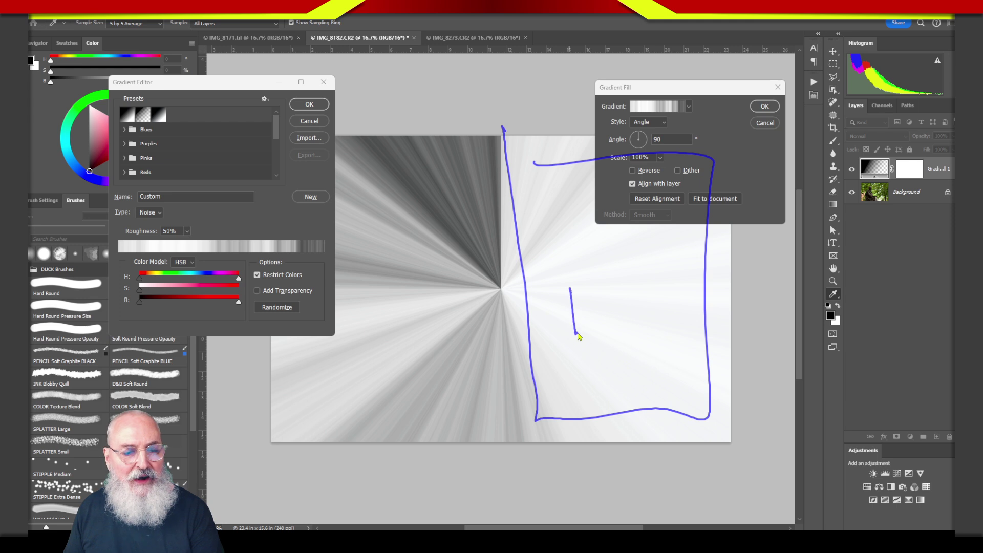
mouse_move(570, 288)
left_mouse_down()
mouse_move(576, 333)
mouse_move(611, 300)
mouse_move(643, 326)
mouse_move(647, 275)
mouse_move(687, 310)
mouse_move(686, 278)
left_mouse_up()
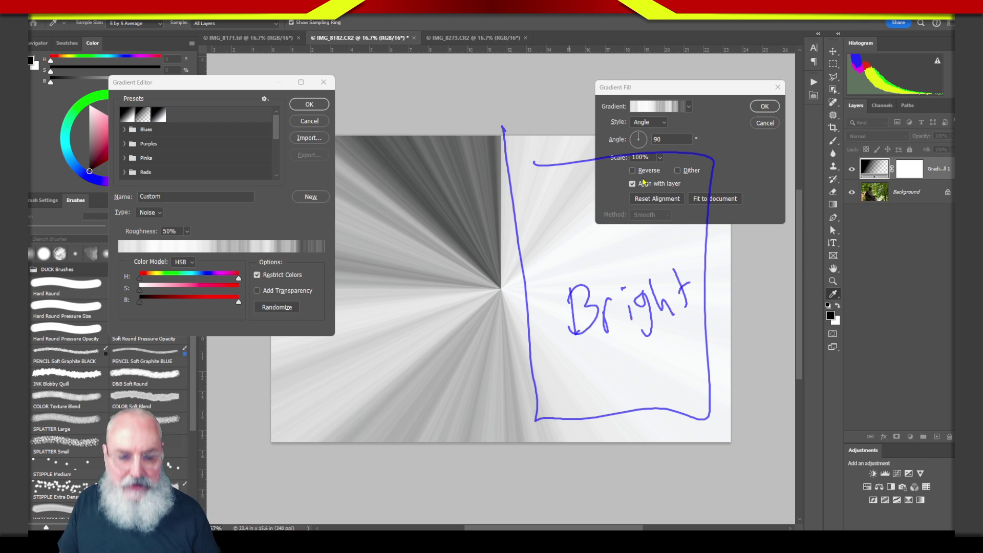
key("Escape")
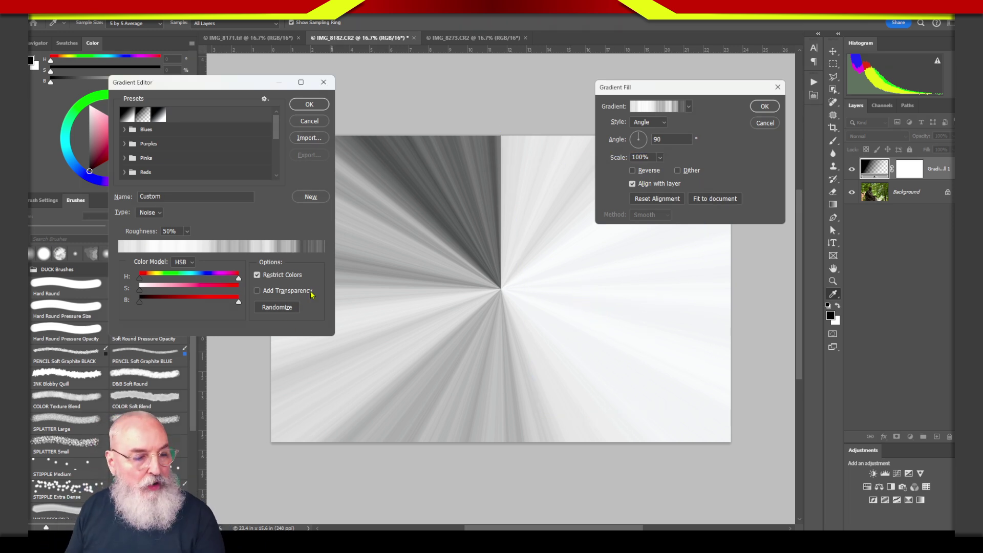
mouse_move(312, 294)
left_mouse_down()
mouse_move(238, 309)
mouse_move(299, 281)
left_mouse_up()
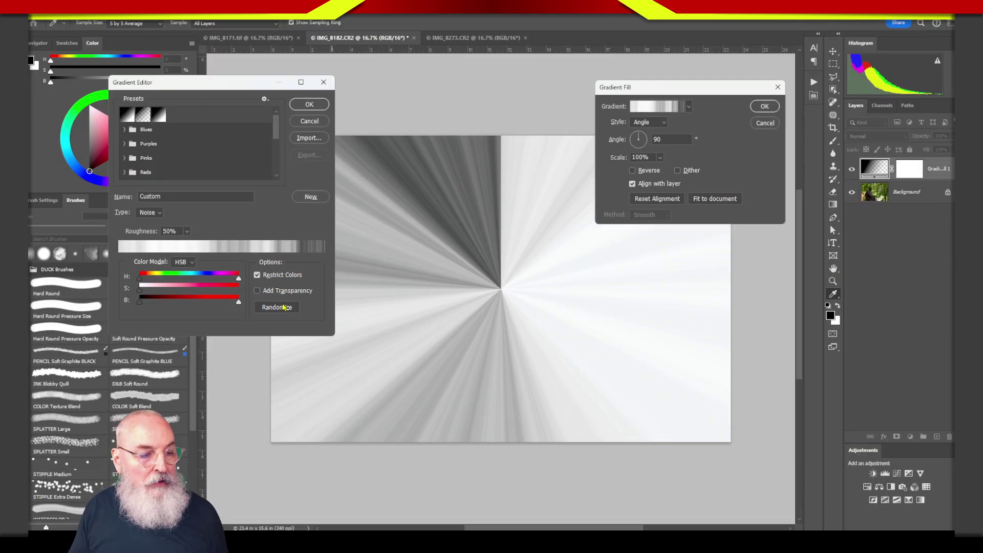
left_click(281, 308)
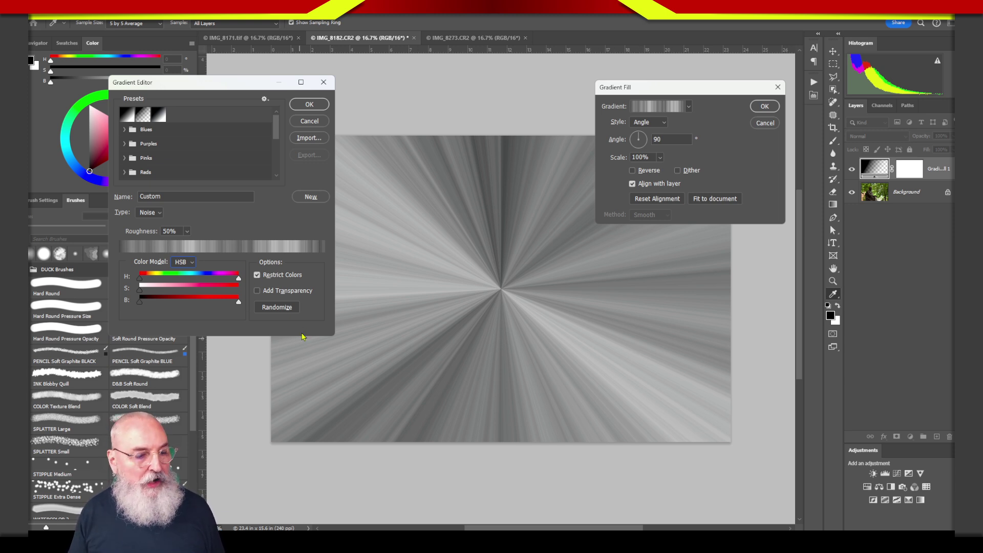
left_click(281, 308)
left_click(280, 310)
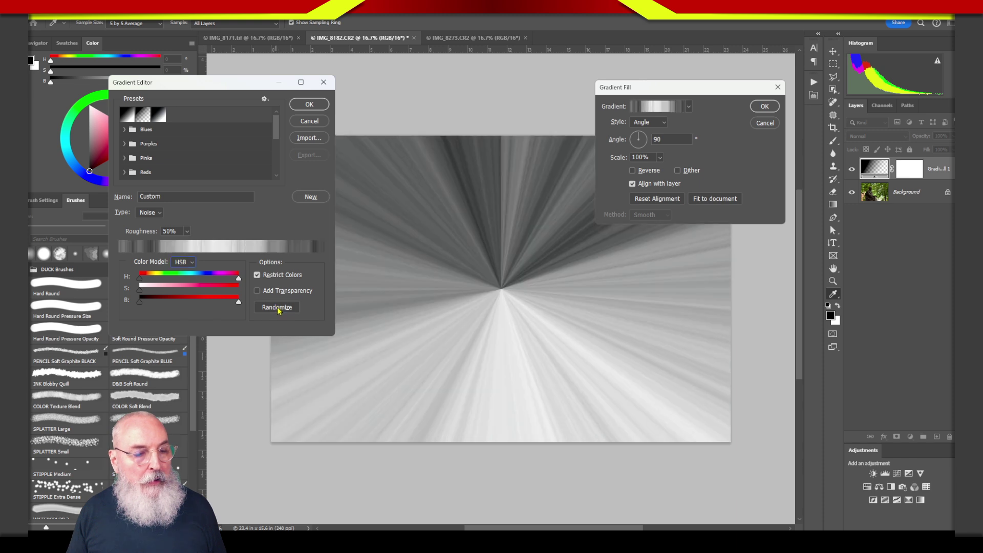
left_click(280, 310)
left_click(281, 309)
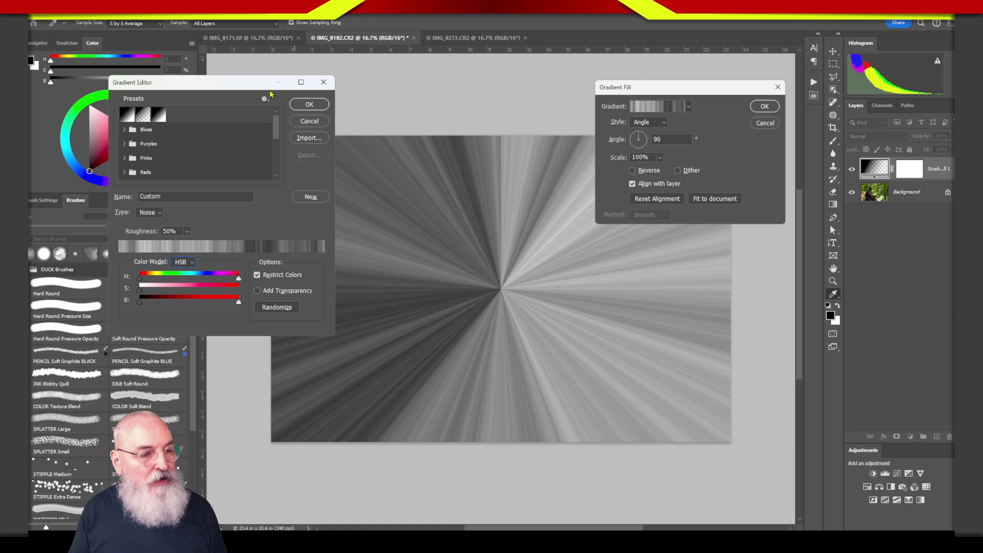
Accept the grey noise gradient in the Gradient Editor
left_click(309, 105)
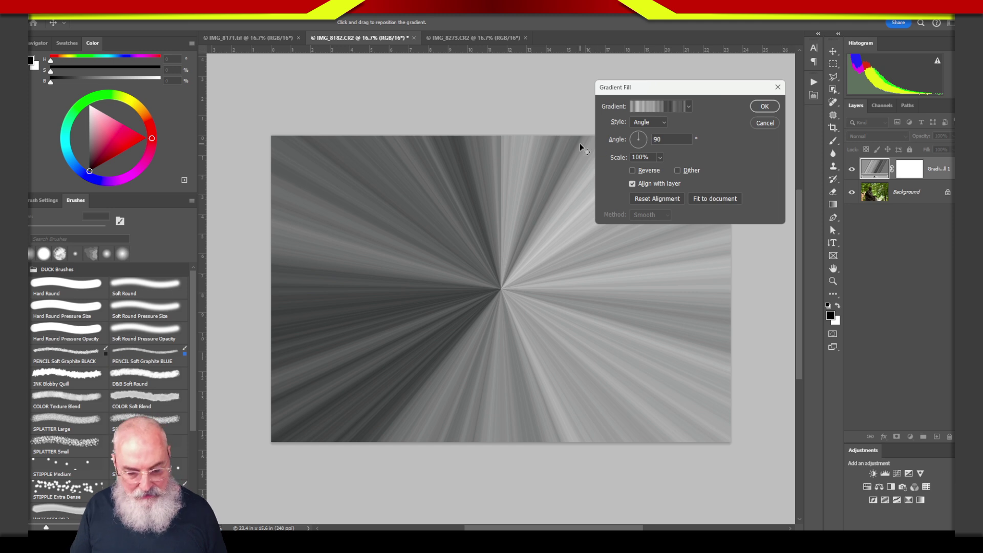
left_click(480, 111)
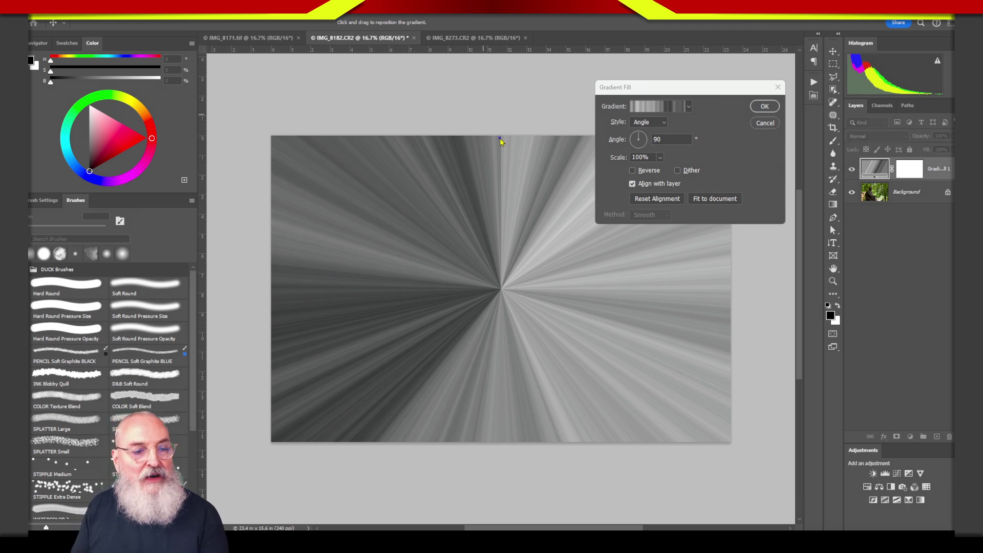
mouse_move(501, 141)
left_mouse_down()
mouse_move(501, 151)
mouse_move(507, 129)
mouse_move(557, 128)
mouse_move(558, 137)
left_mouse_up()
mouse_move(551, 127)
left_mouse_down()
mouse_move(562, 124)
mouse_move(573, 192)
mouse_move(435, 365)
mouse_move(463, 179)
left_mouse_up()
mouse_move(467, 118)
left_mouse_down()
mouse_move(467, 138)
mouse_move(476, 128)
mouse_move(492, 134)
left_mouse_up()
mouse_move(501, 77)
left_mouse_down()
mouse_move(501, 177)
mouse_move(500, 78)
left_mouse_up()
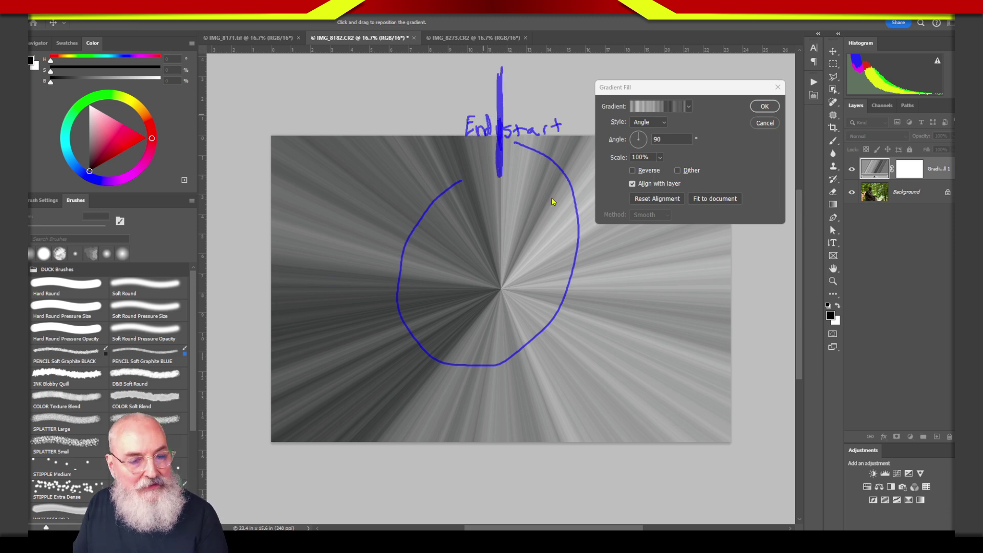
key("Escape")
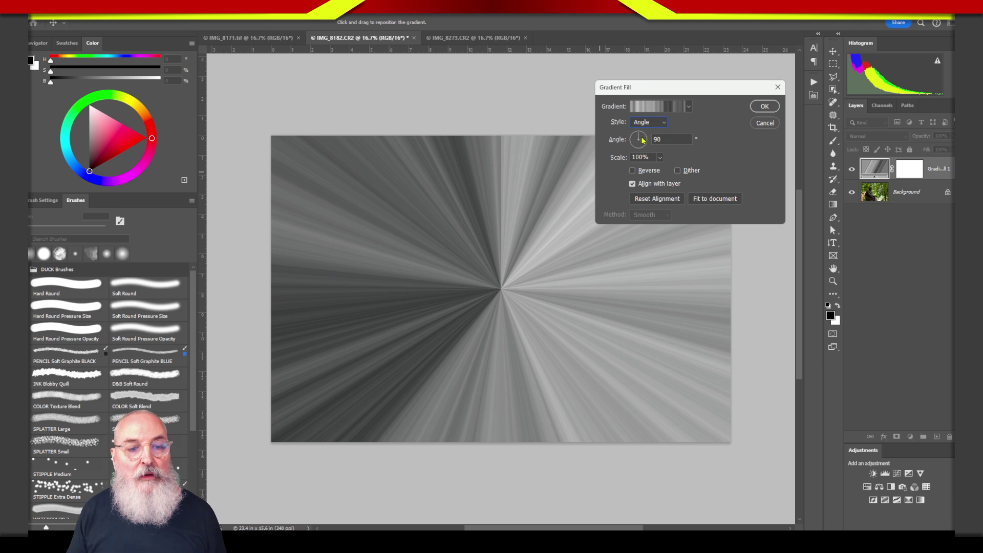
Rotate the angle rays through several trial values, settling at 8.93° with Scale at 100%
left_click_drag(644, 140, 639, 152)
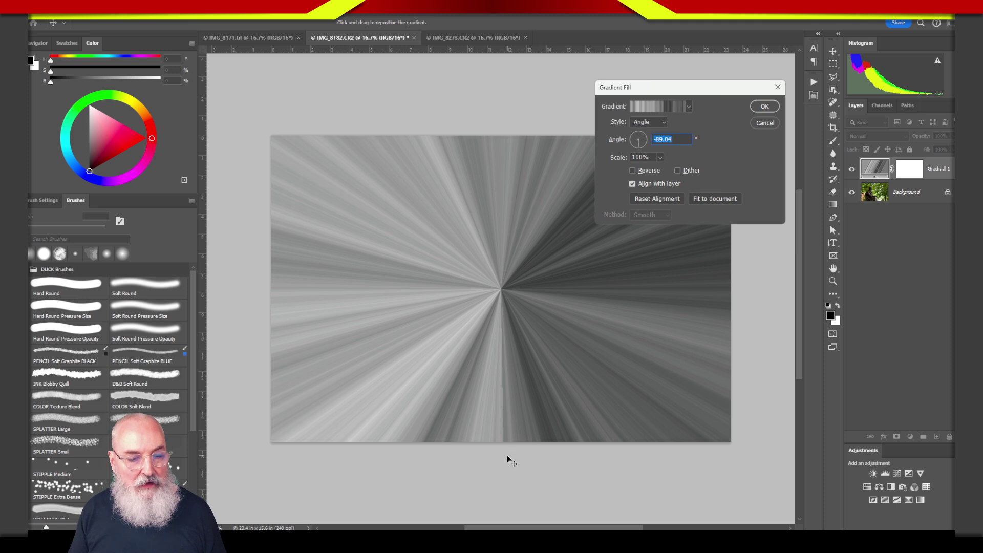
mouse_move(509, 461)
left_mouse_down()
mouse_move(507, 406)
mouse_move(509, 486)
left_mouse_up()
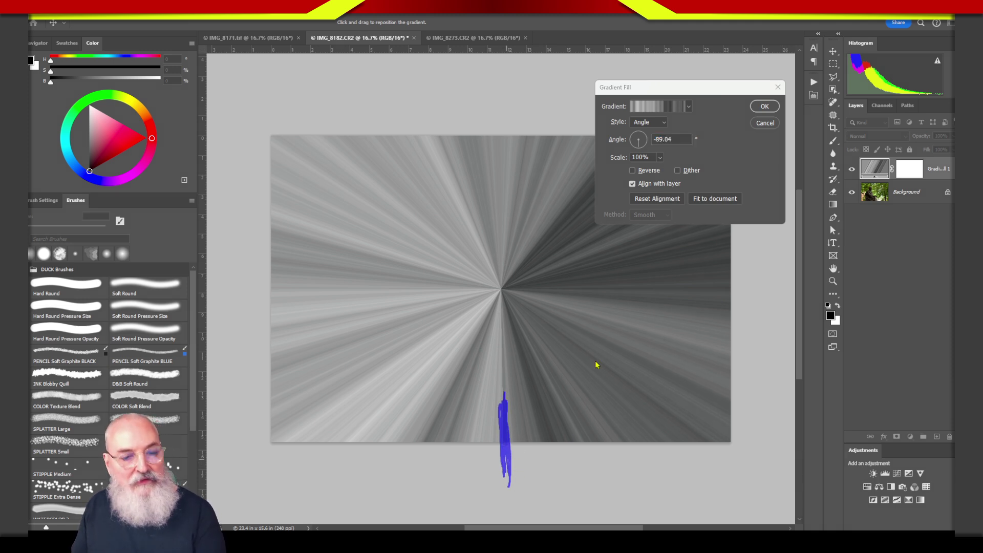
left_click_drag(640, 147, 656, 137)
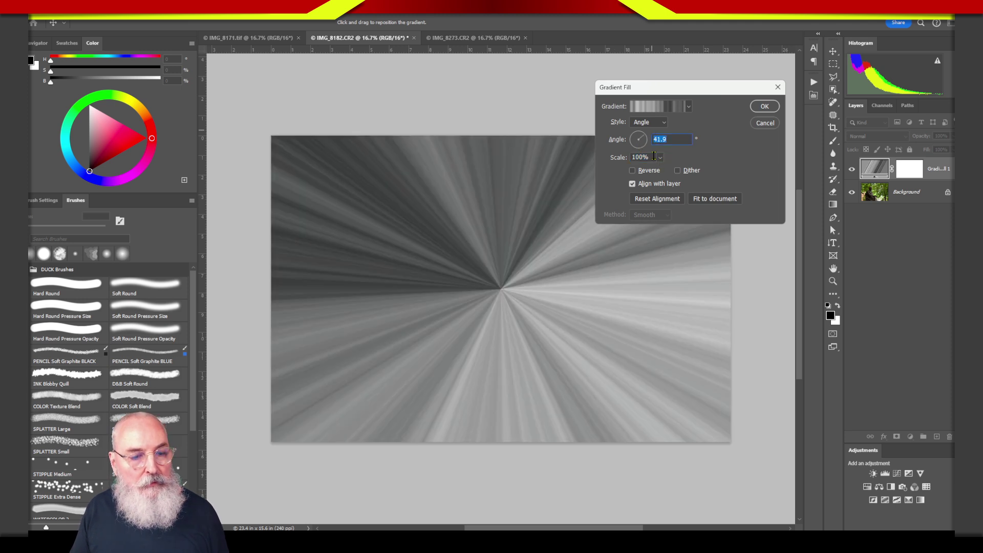
key("shift+Tab")
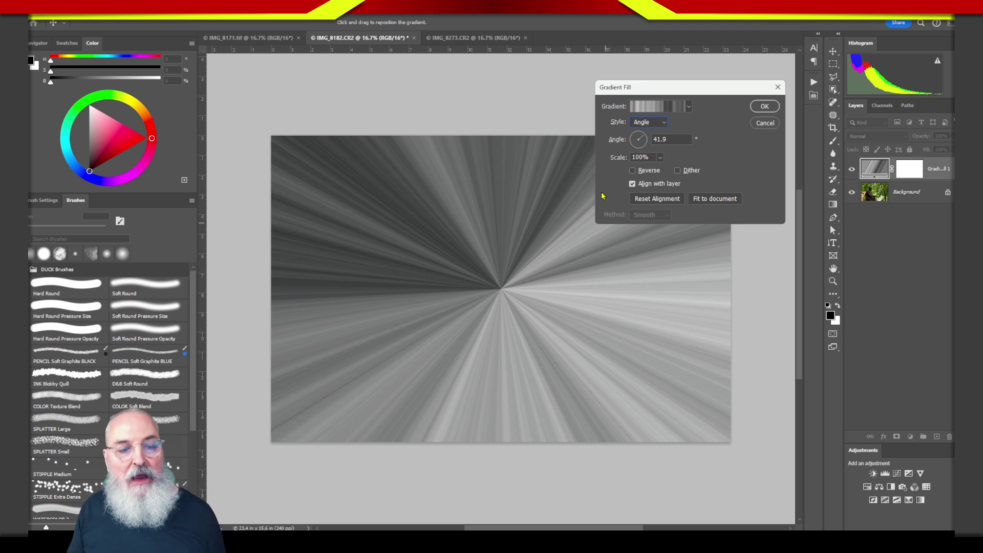
mouse_move(647, 139)
left_mouse_down()
mouse_move(651, 154)
mouse_move(653, 135)
mouse_move(655, 152)
left_mouse_up()
key("Tab")
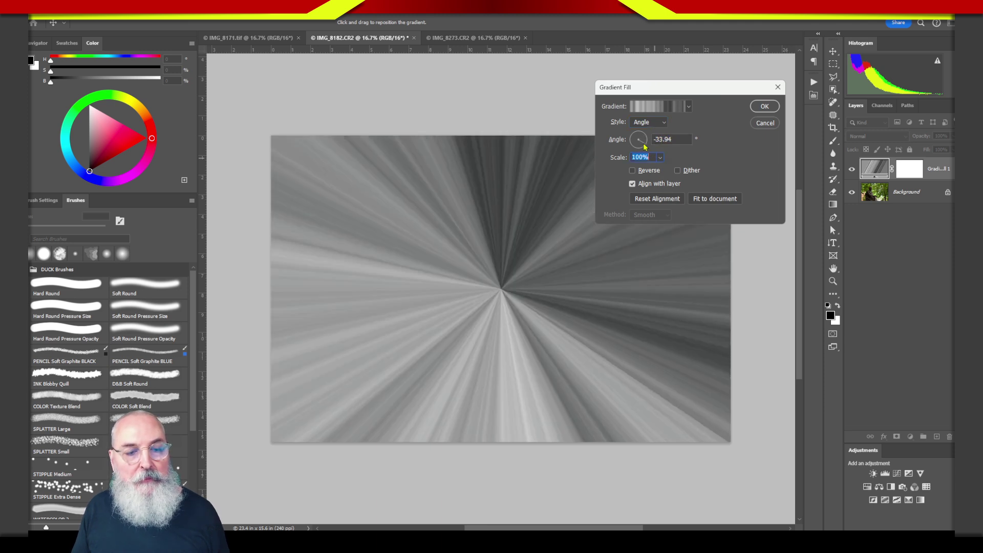
key("BackSpace")
type(".")
key("Tab")
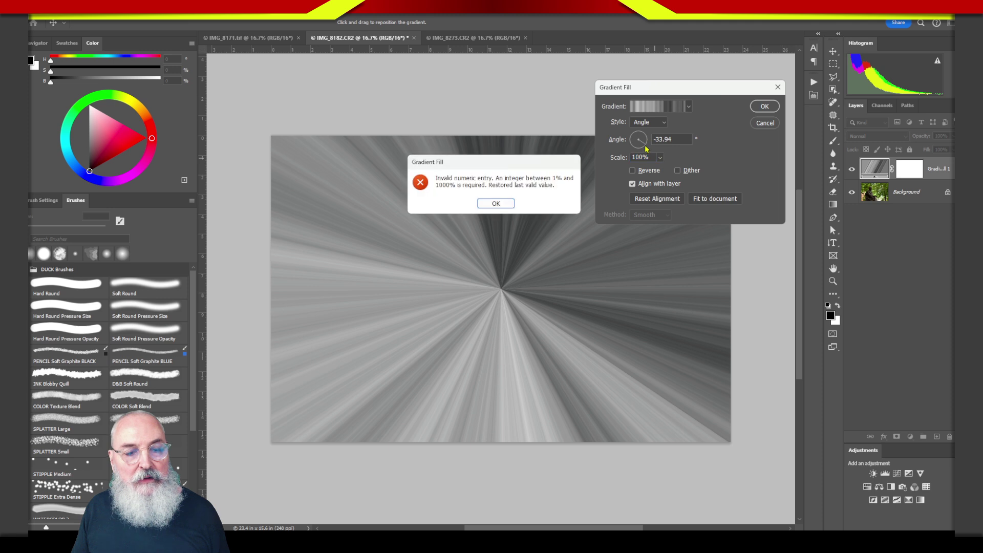
key("Return")
left_click_drag(648, 153, 651, 141)
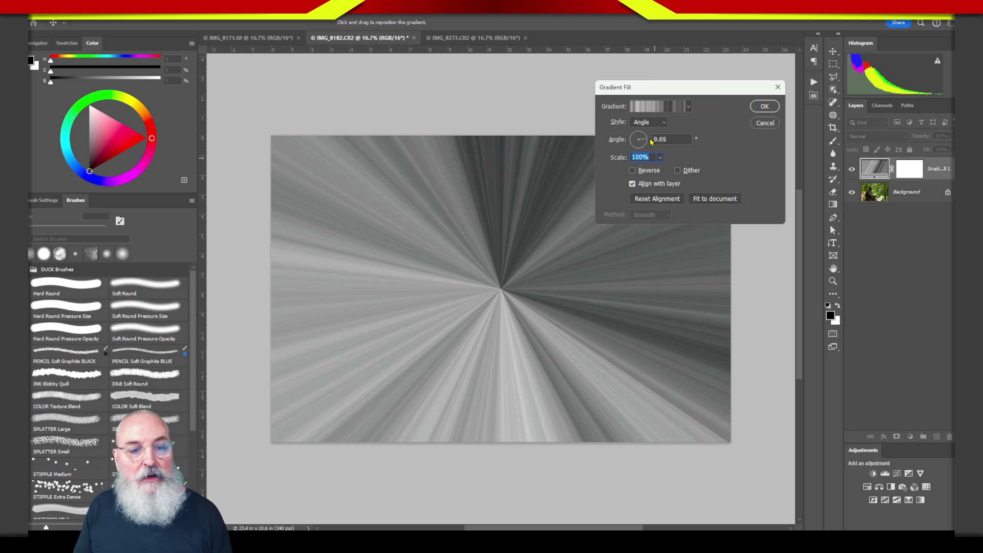
key("shift+Tab")
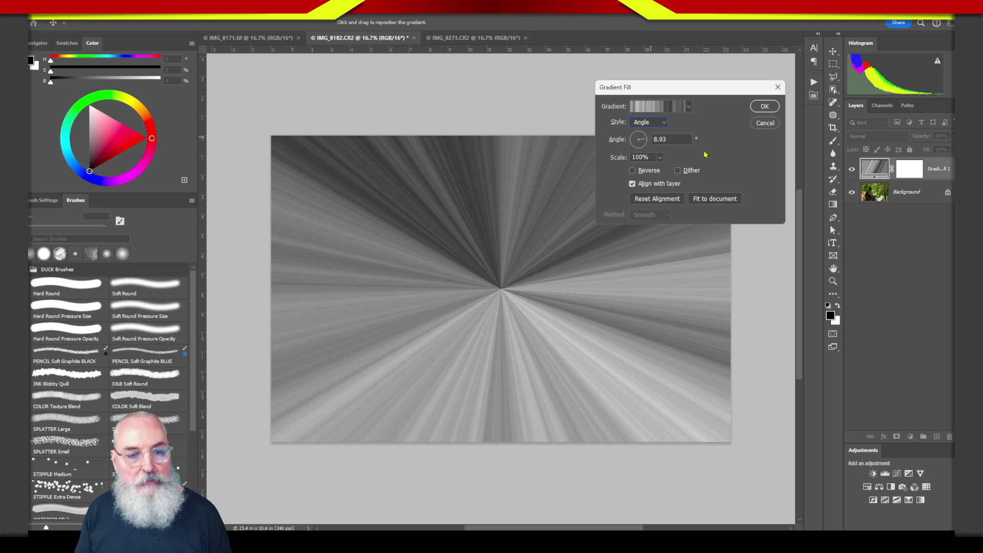
Apply the gradient fill, set its layer to Screen blend mode, and nudge it upward with Move
left_click(764, 107)
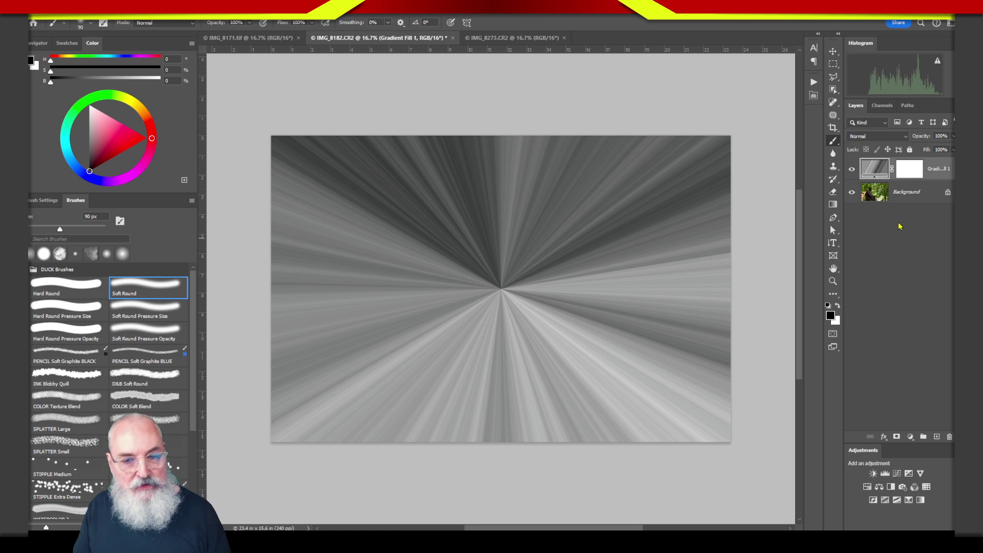
left_click(905, 136)
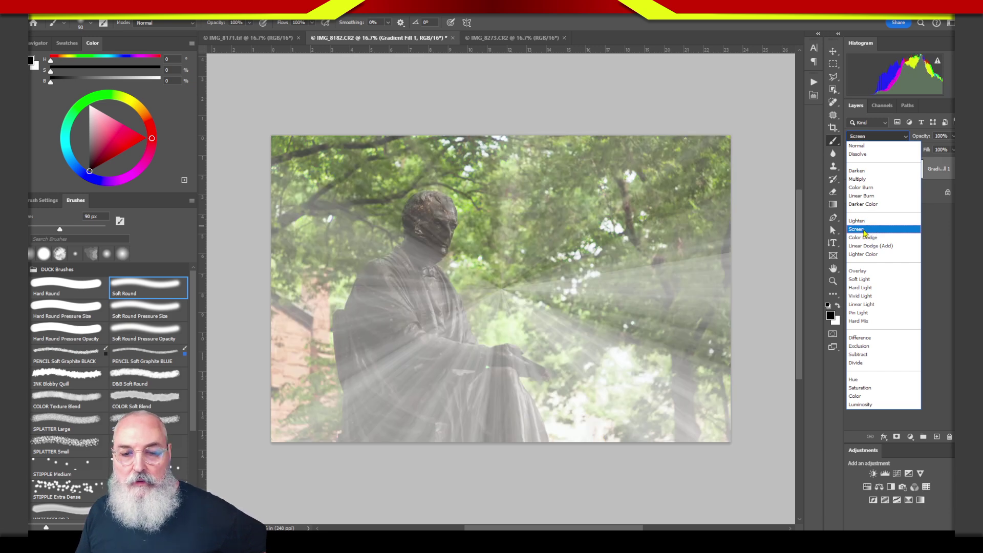
left_click(864, 233)
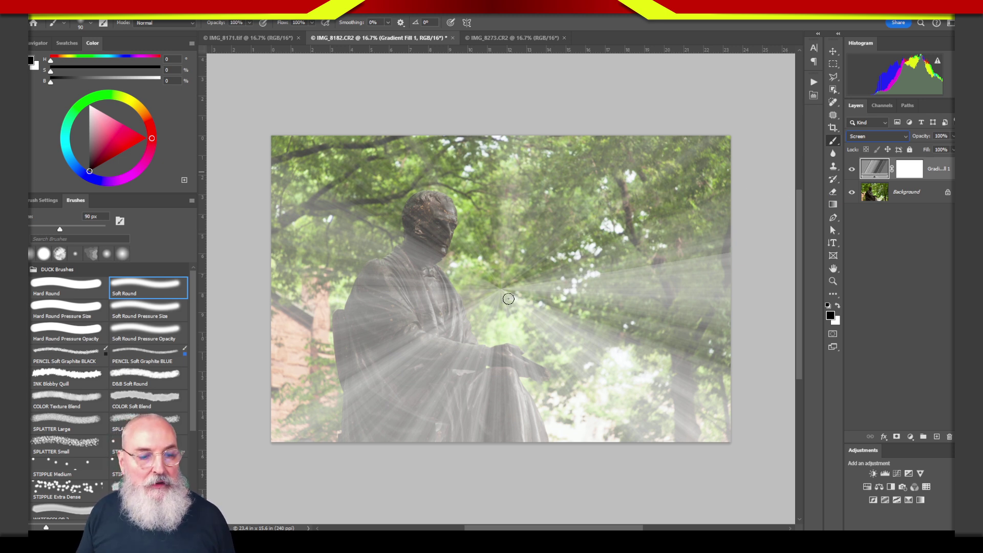
key("v")
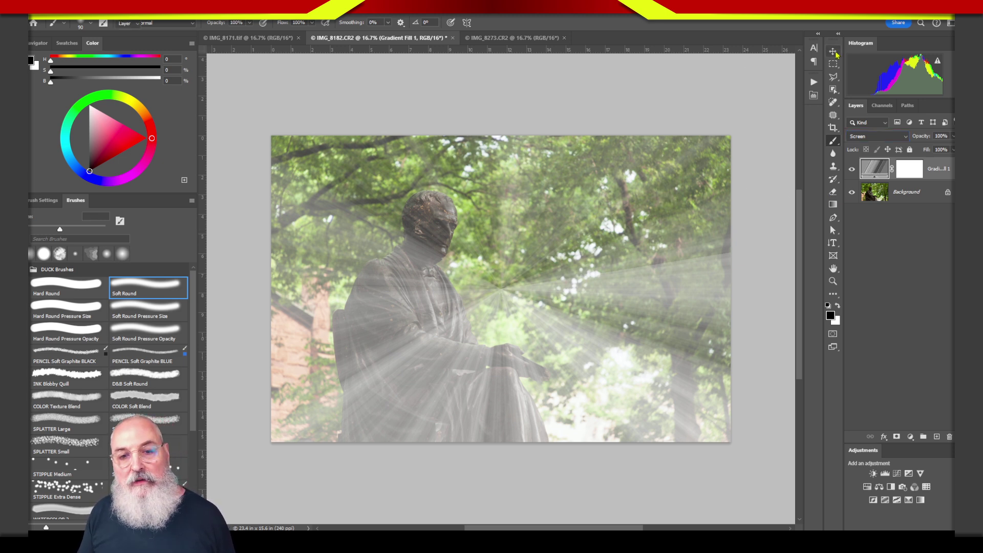
left_click_drag(499, 303, 503, 281)
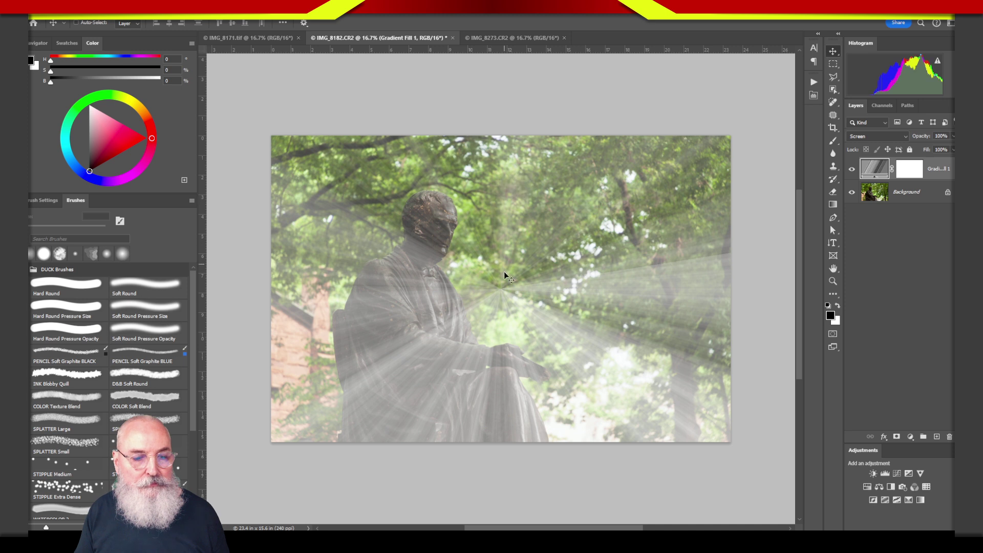
Duplicate the ray layer with Ctrl+J, then undo so only Gradient Fill 1 remains
key("ctrl")
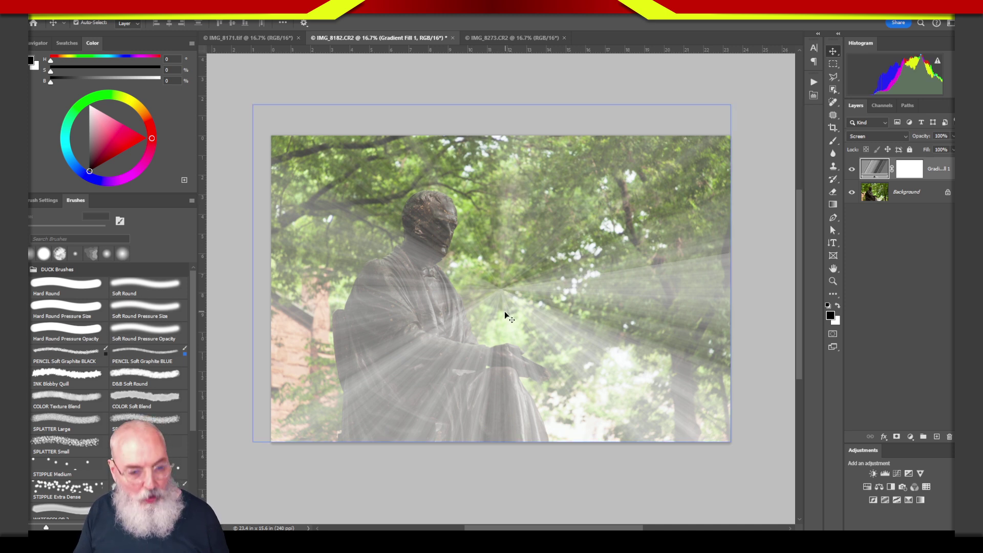
key("ctrl+j")
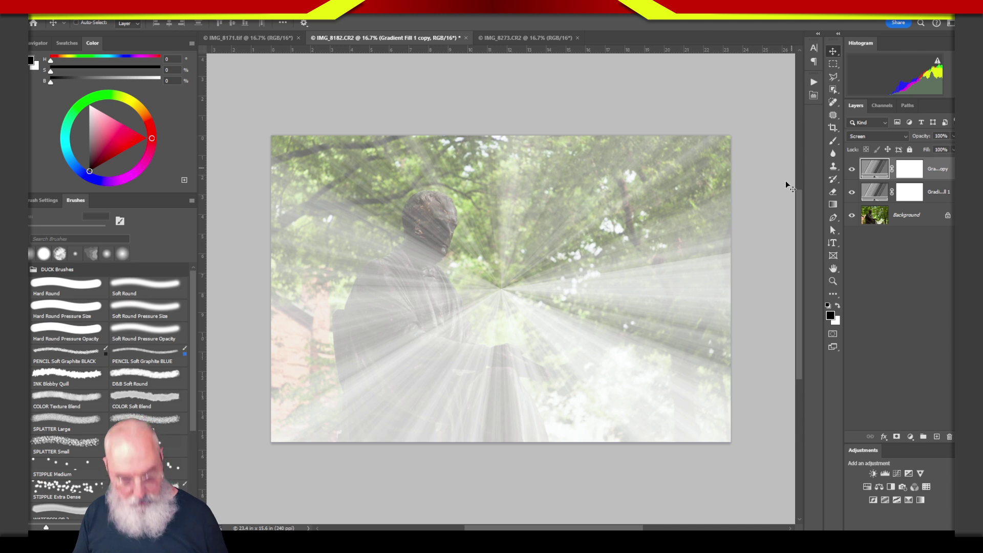
key("ctrl+z")
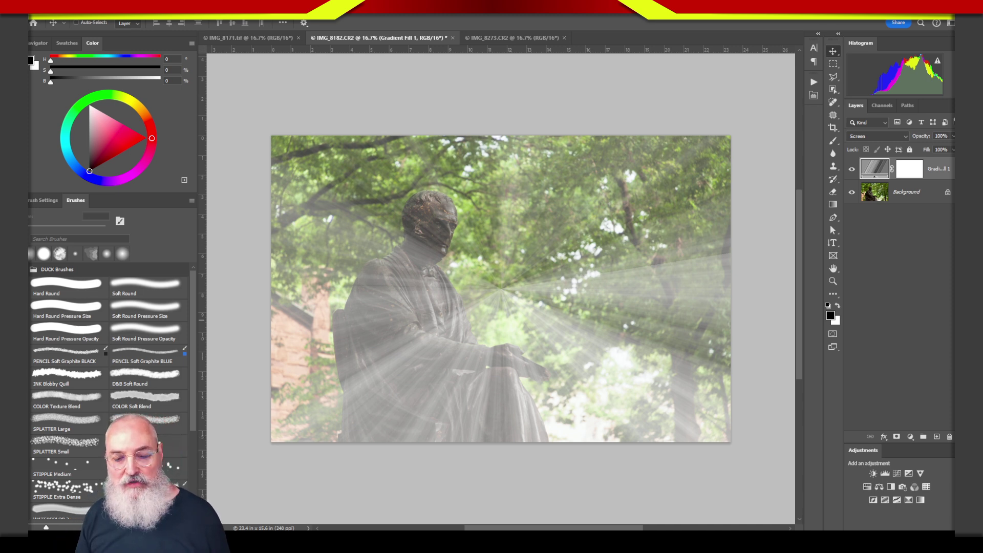
Add a Levels adjustment clipped to the ray layer and raise its black input to 66
left_click(886, 474)
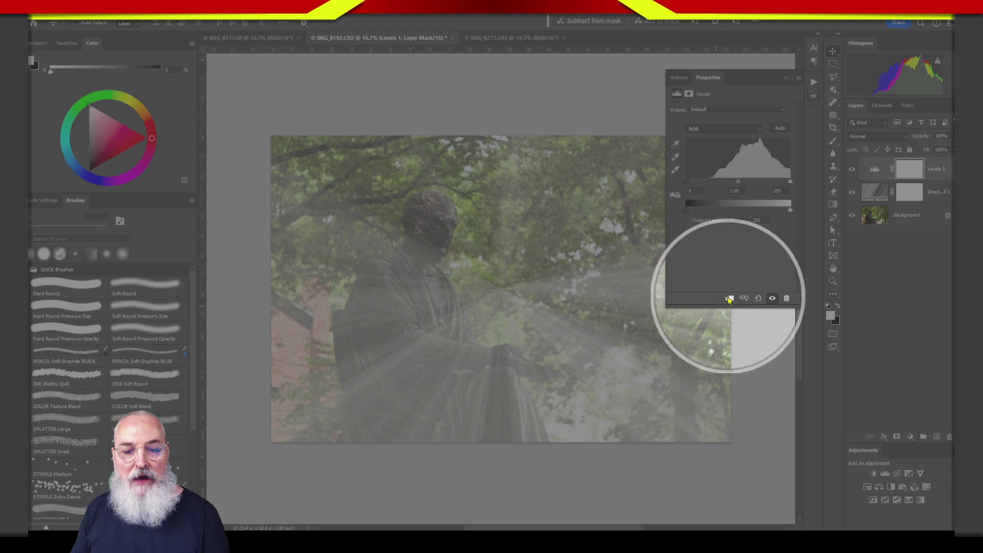
left_click(729, 299)
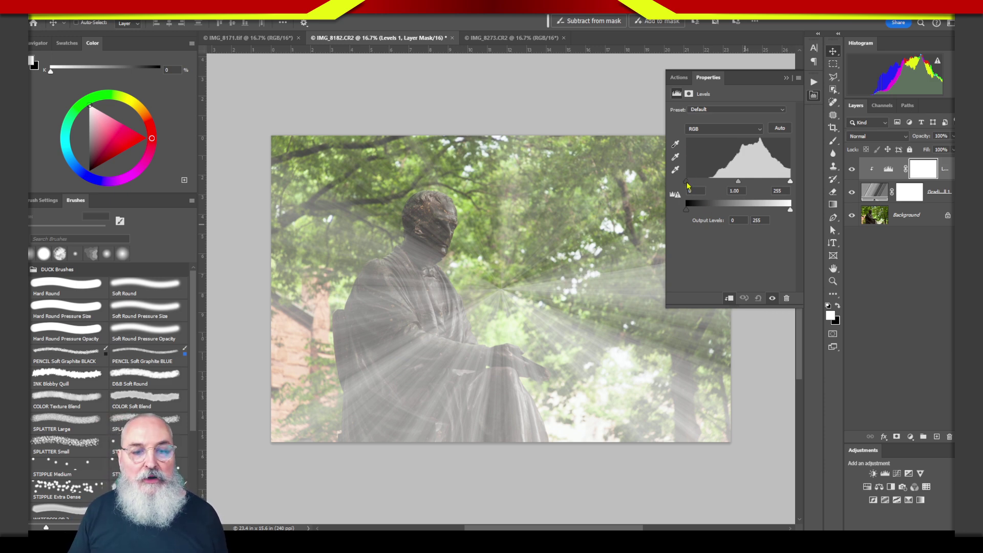
left_click_drag(687, 183, 715, 183)
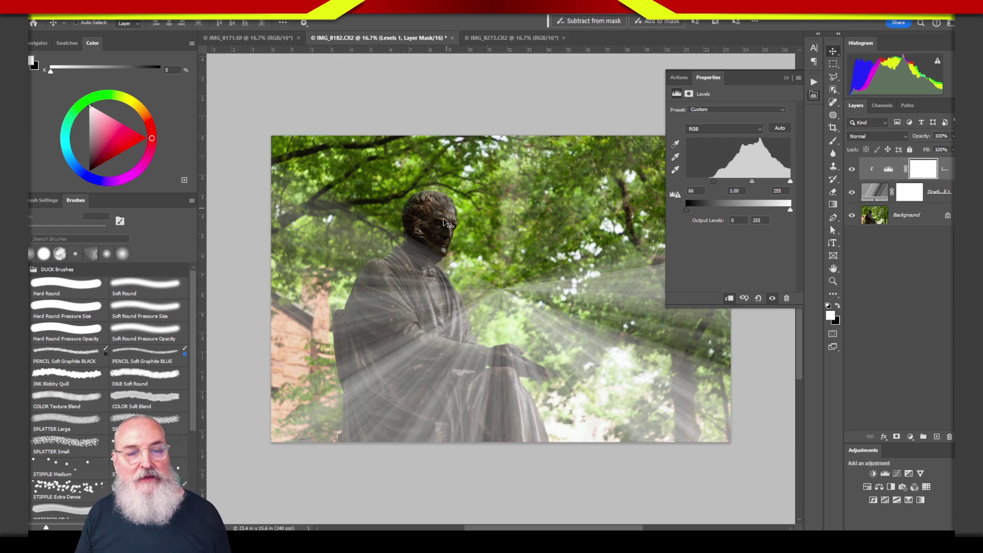
left_click(444, 233, "ctrl")
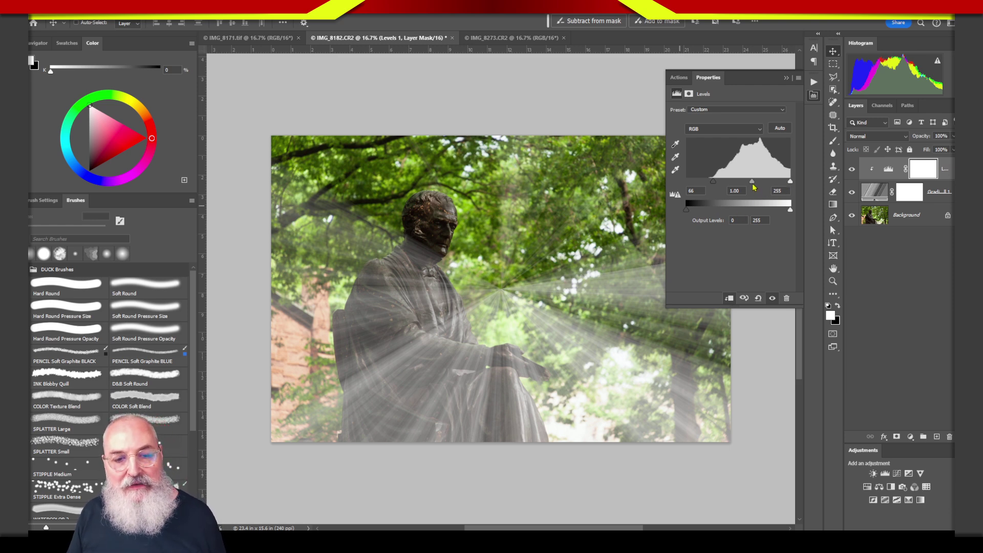
Set the rays' Levels inputs to 124, 0.53 and 220, then select the Gradient Fill layer
mouse_move(752, 185)
left_mouse_down()
mouse_move(776, 183)
mouse_move(763, 185)
left_mouse_up()
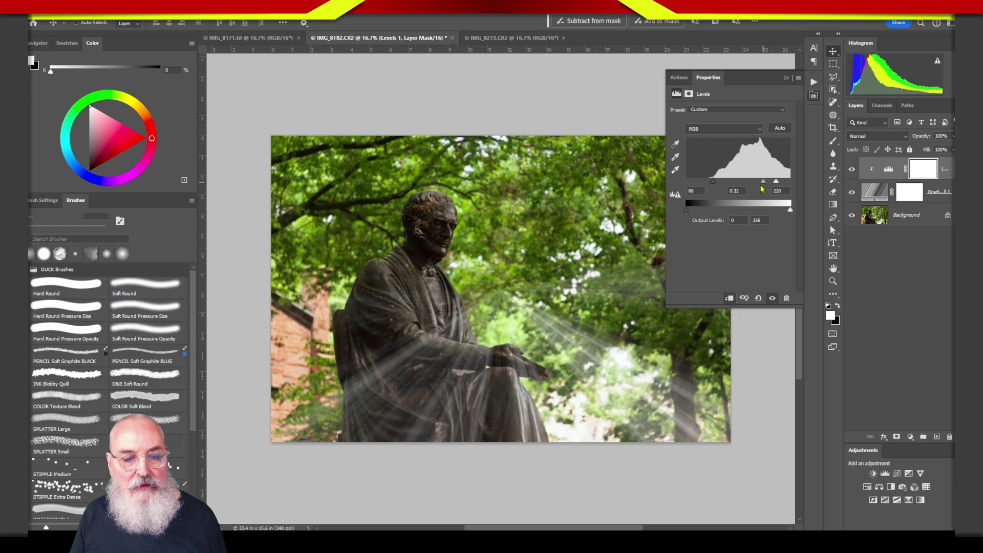
key("Return")
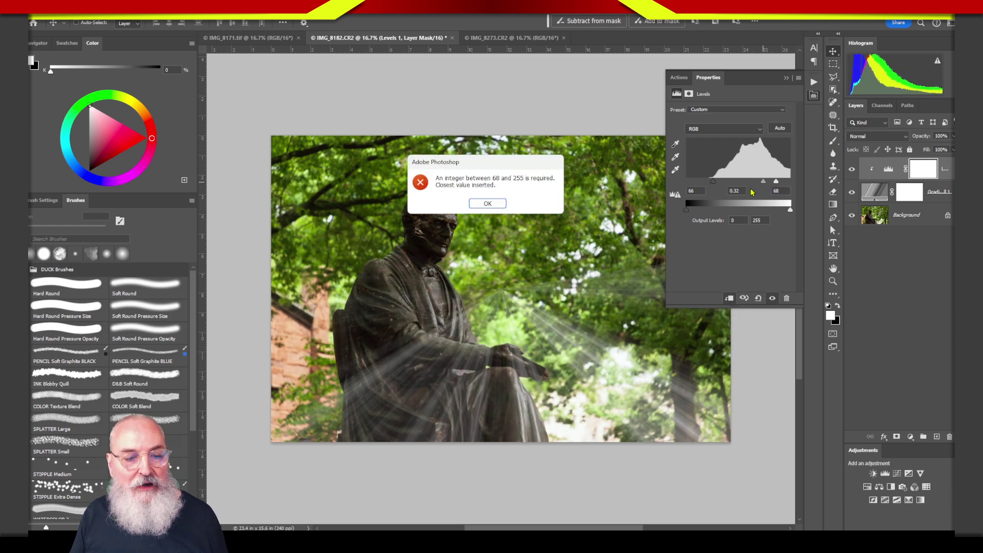
key("Return")
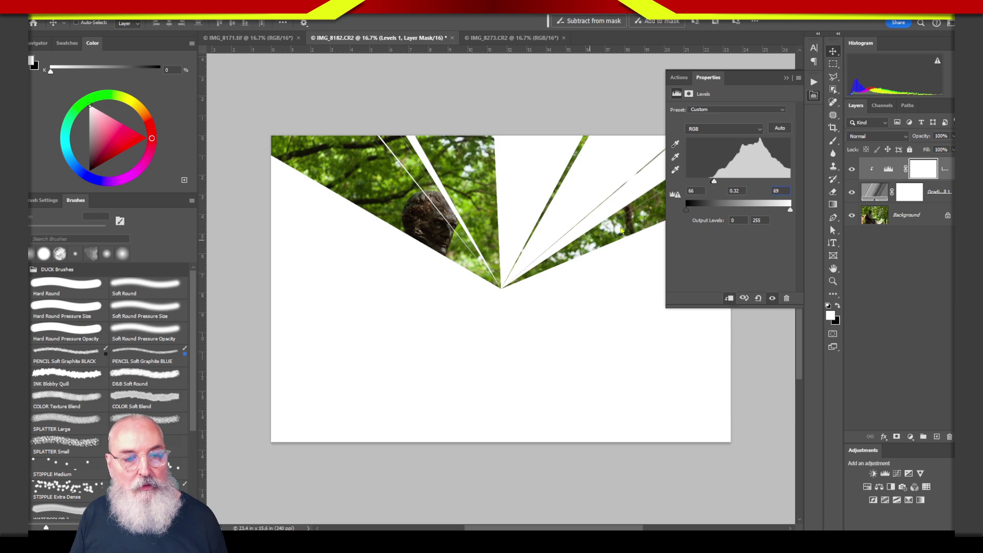
left_click_drag(714, 181, 762, 184)
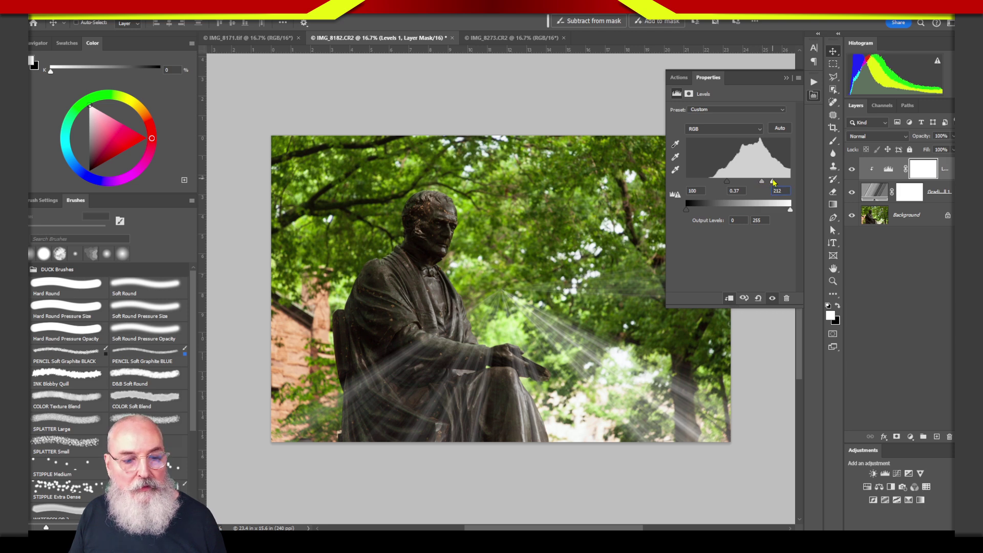
left_click_drag(776, 186, 761, 188)
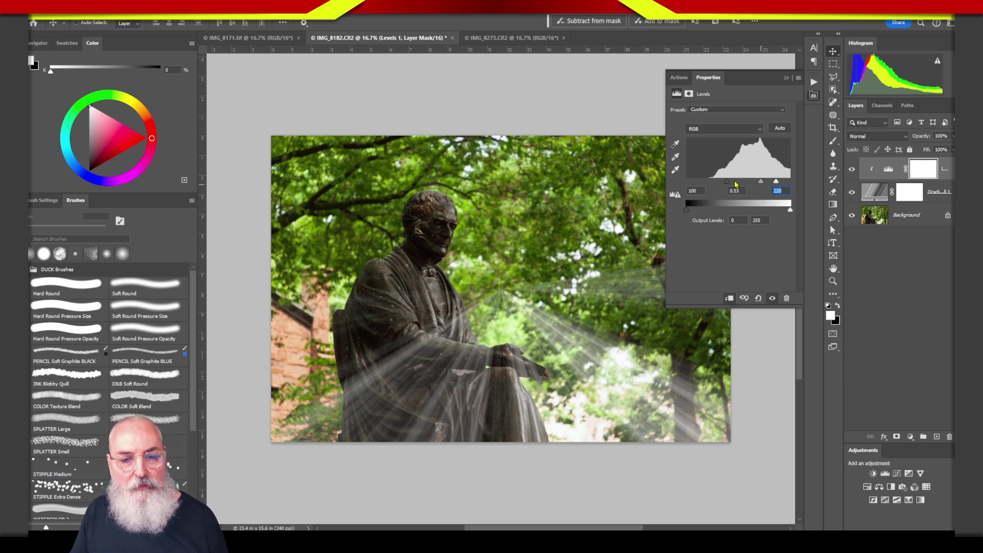
left_click_drag(728, 185, 737, 186)
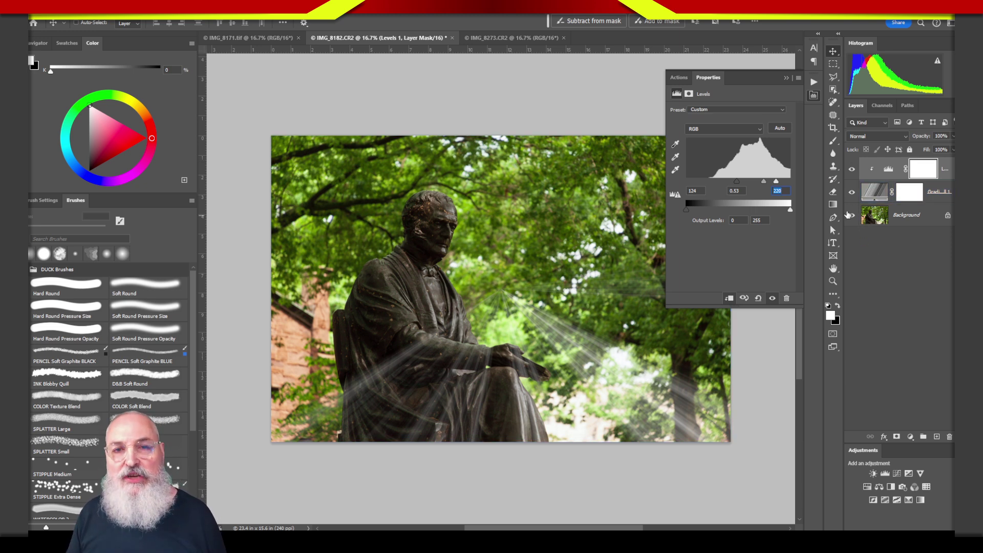
left_click(876, 194)
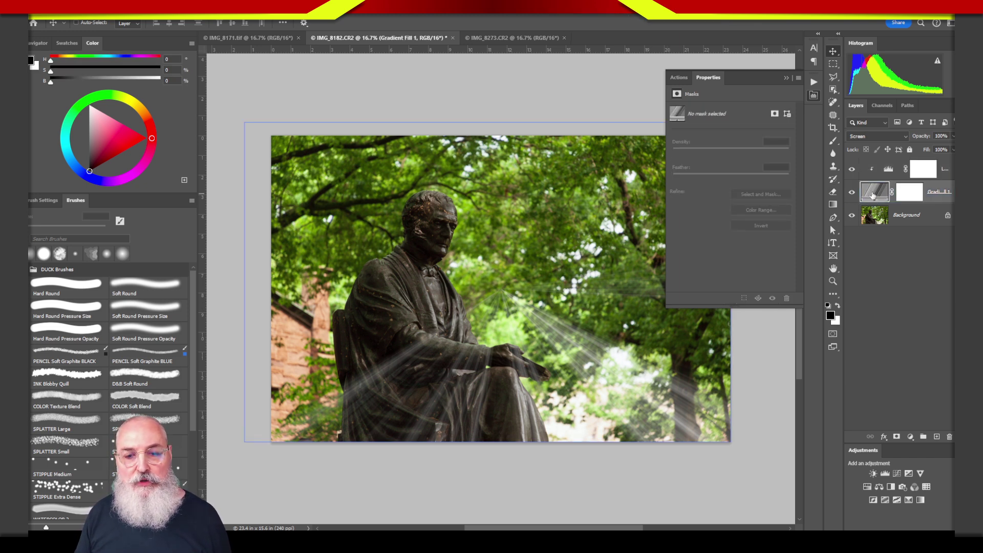
Reopen the Gradient Fill settings and drag the rays' origin off the photo toward the upper right
double_click(873, 194)
left_click_drag(722, 97, 872, 283)
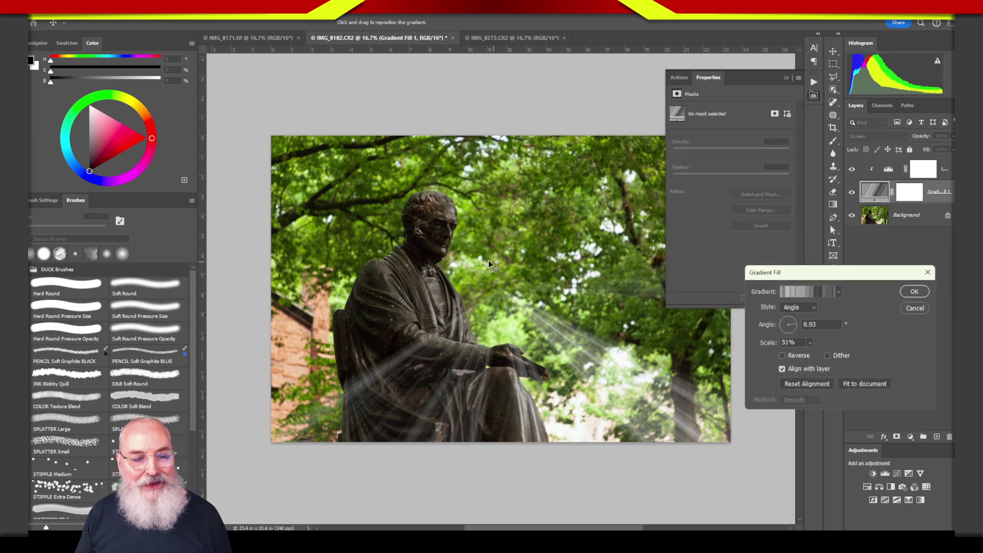
mouse_move(838, 284)
left_mouse_down()
mouse_move(845, 268)
mouse_move(829, 259)
mouse_move(836, 264)
left_mouse_up()
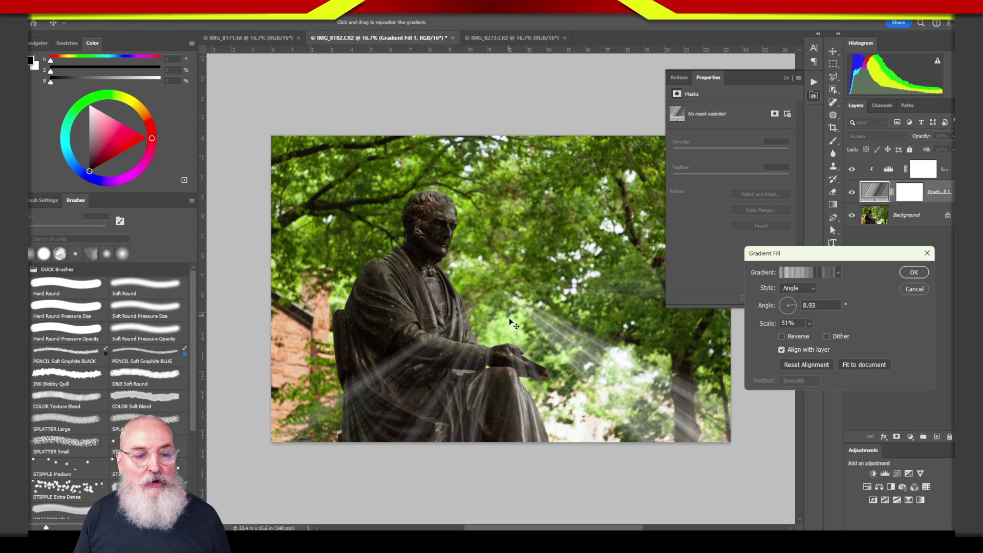
left_click_drag(510, 321, 511, 257)
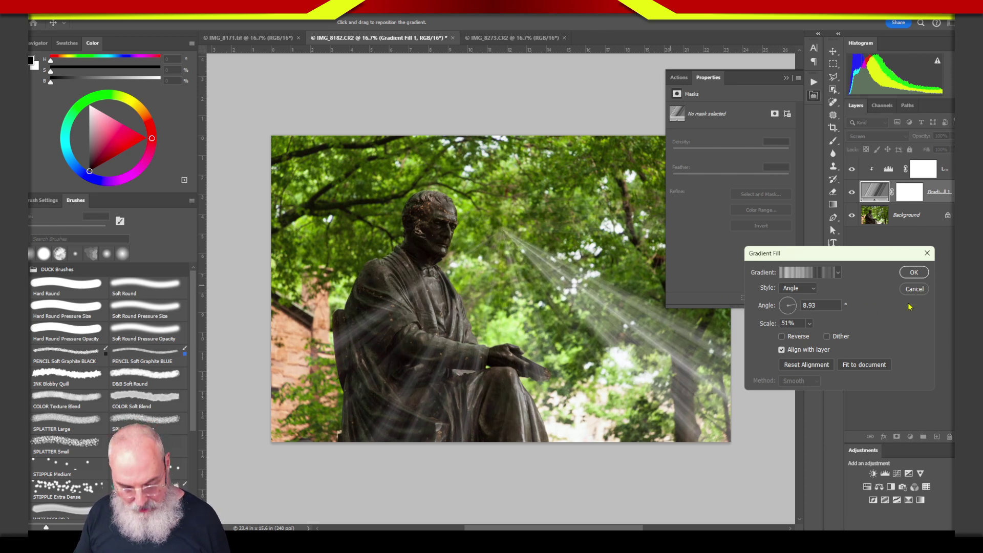
key("ctrl+minus")
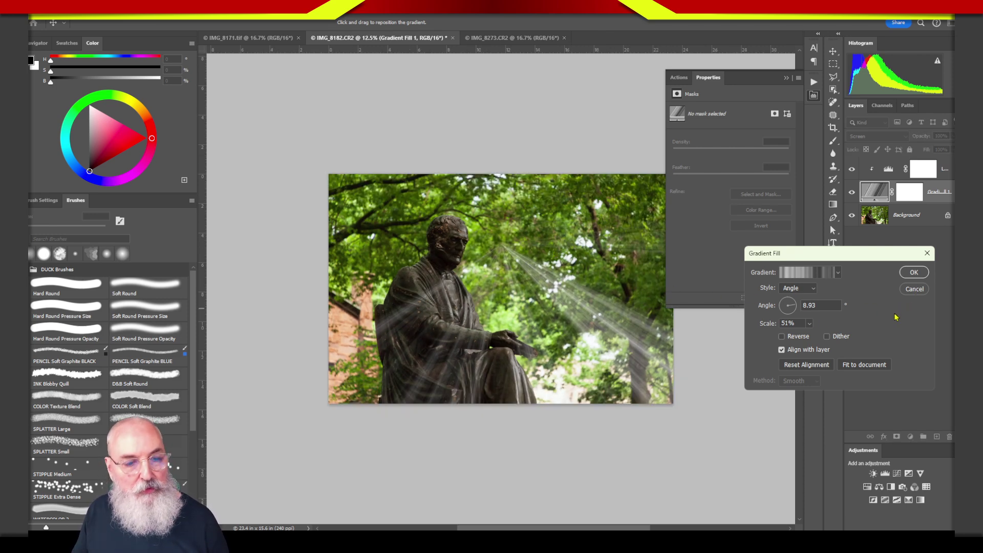
key("ctrl+minus")
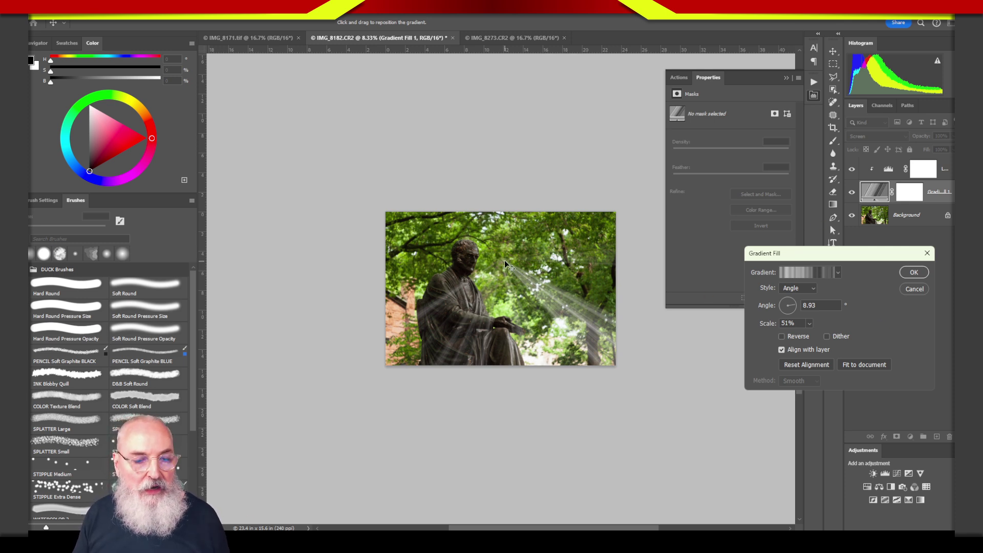
left_click_drag(505, 264, 335, 128)
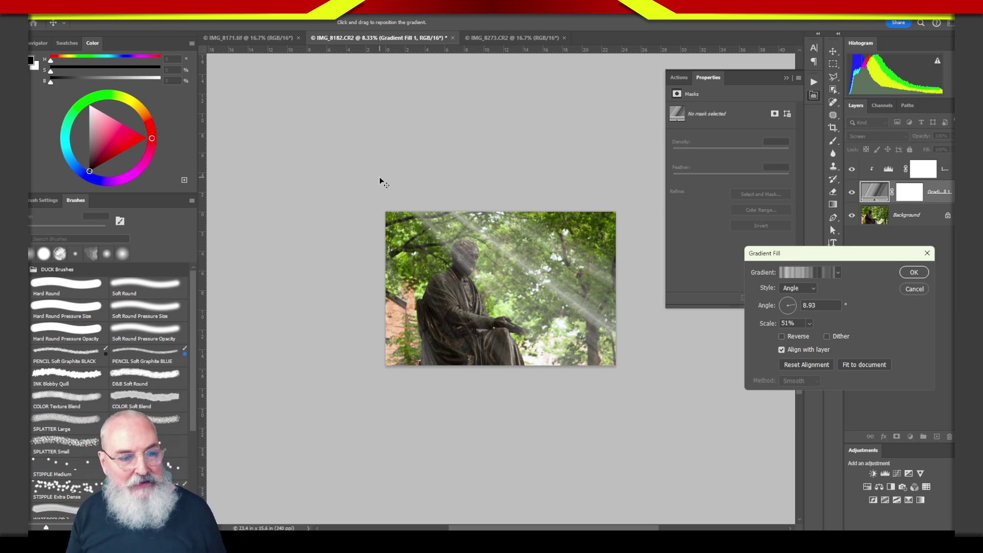
mouse_move(360, 169)
left_mouse_down()
mouse_move(358, 145)
mouse_move(422, 175)
mouse_move(435, 160)
mouse_move(437, 173)
mouse_move(386, 194)
mouse_move(402, 176)
mouse_move(368, 168)
mouse_move(358, 180)
mouse_move(374, 176)
left_mouse_up()
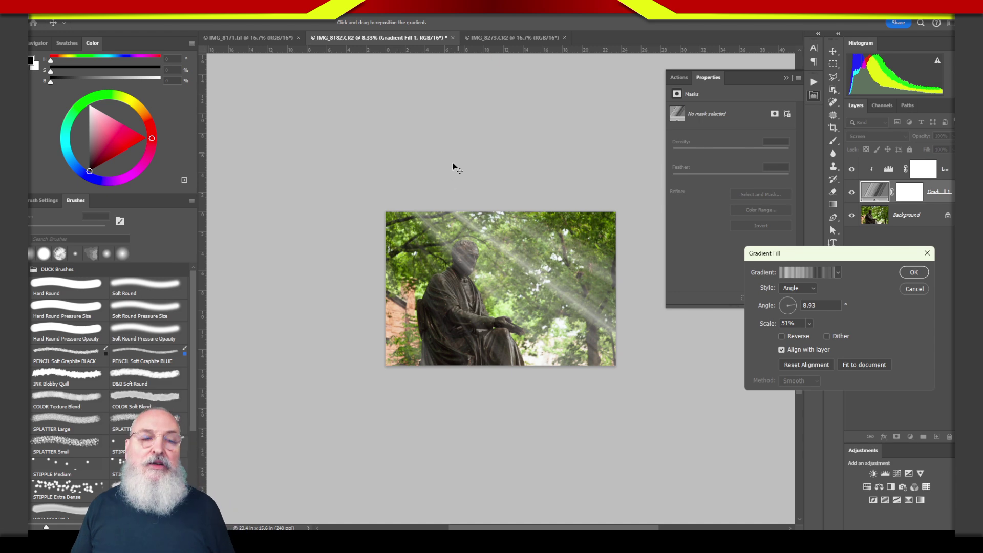
left_click_drag(364, 154, 612, 162)
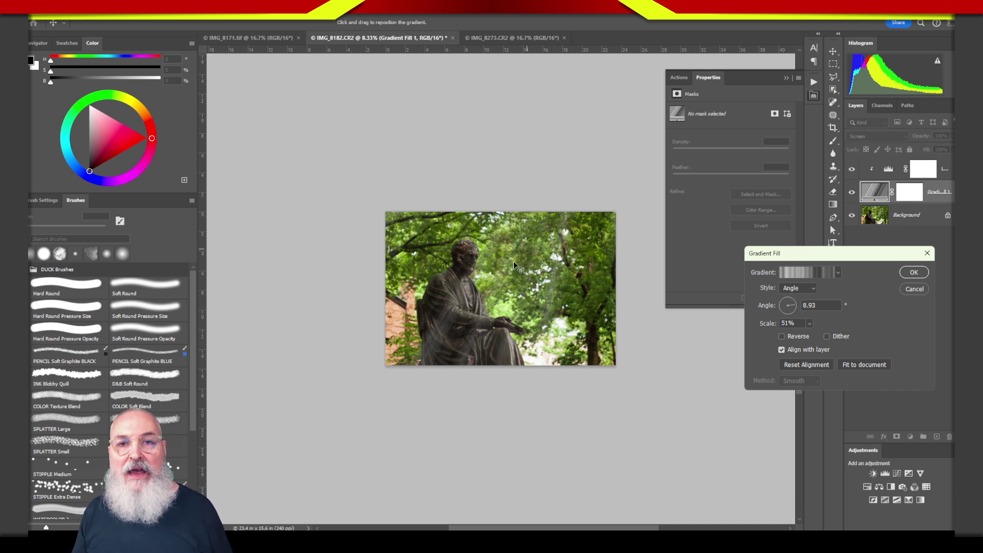
left_click_drag(496, 291, 290, 163)
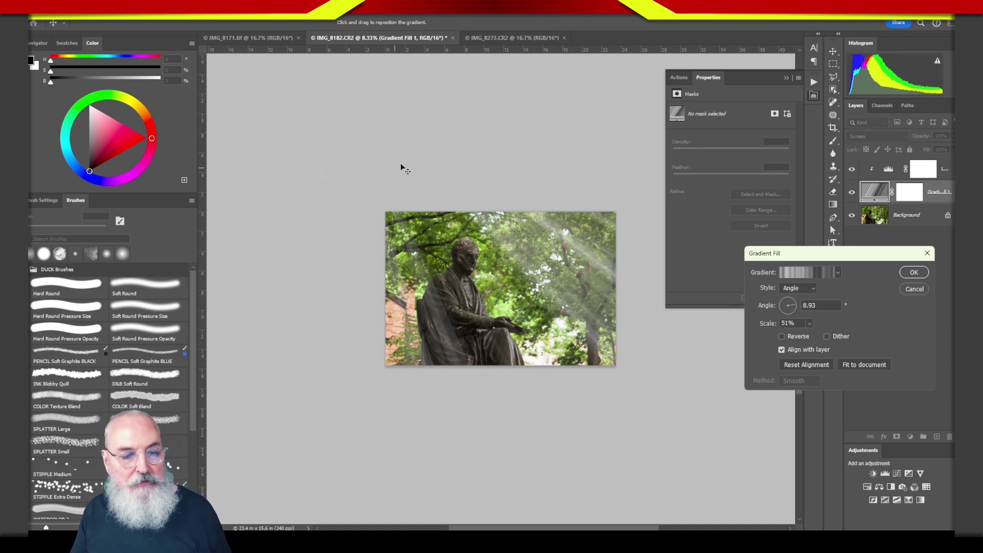
Nudge the gradient slightly left so the beams fall from the upper right through the trees
left_click_drag(401, 165, 391, 163)
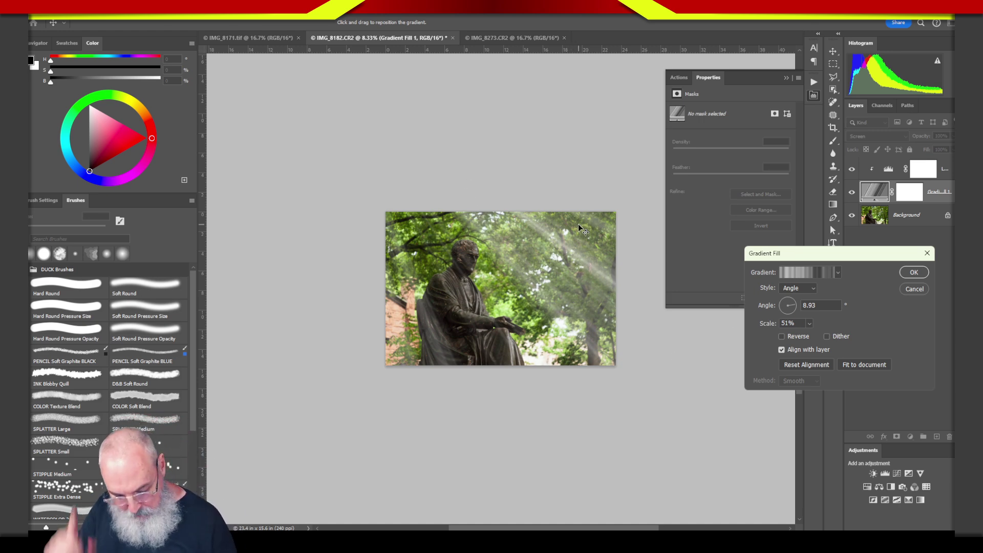
Drag the Gradient Fill origin up and left so broad beams slant across the statue and trees
key("ctrl+plus")
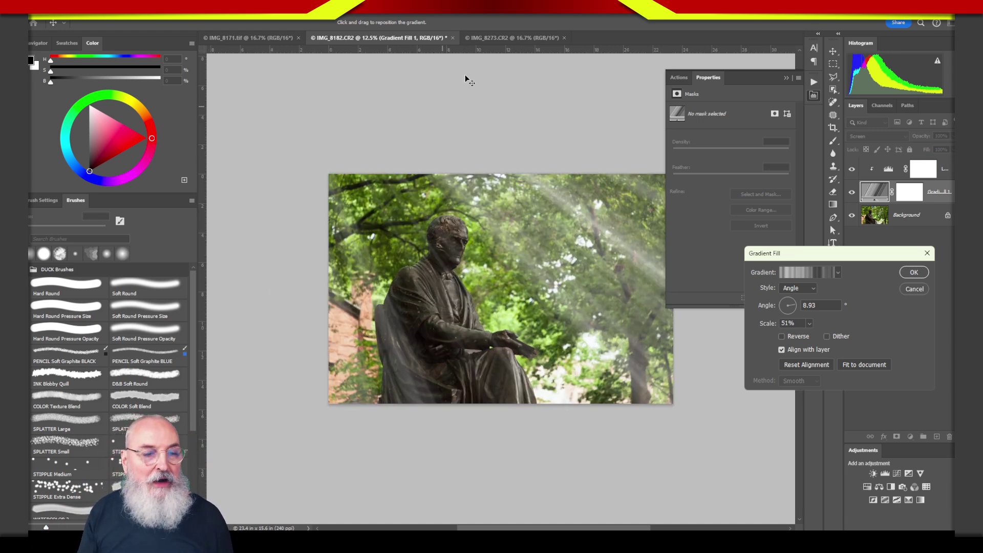
left_click_drag(475, 90, 372, 82)
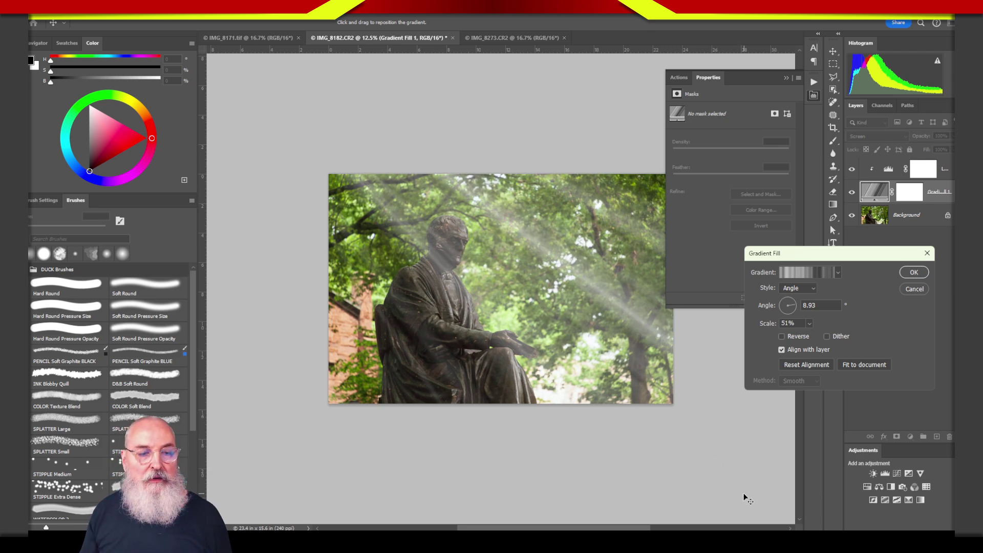
left_click_drag(323, 136, 586, 226)
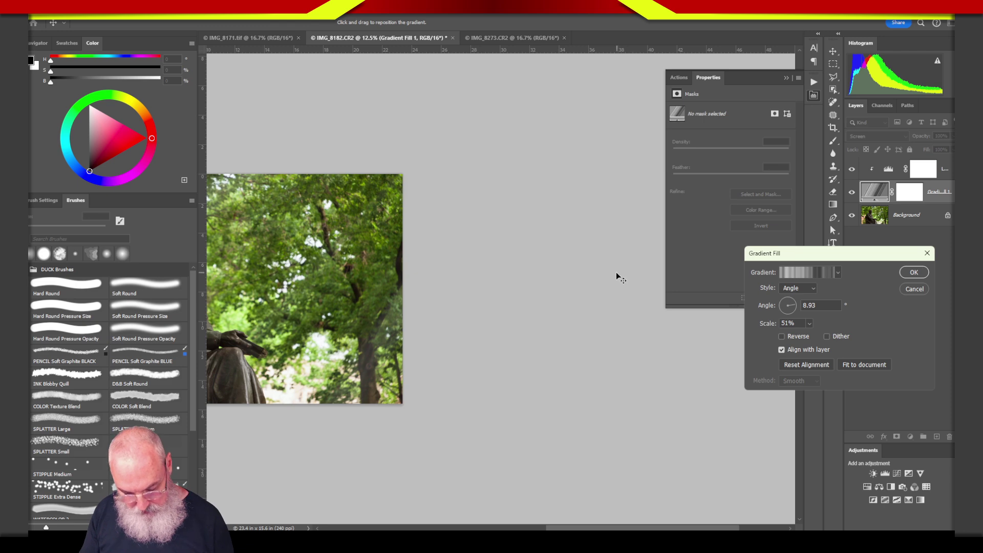
key("ctrl+0")
key("ctrl+minus")
key("ctrl+minus")
key("ctrl+minus")
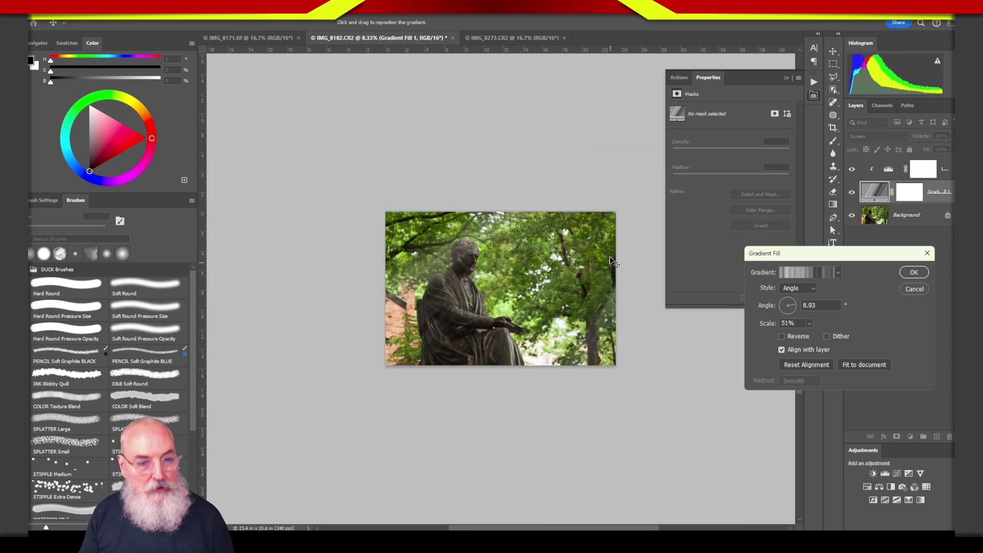
left_click_drag(572, 150, 535, 102)
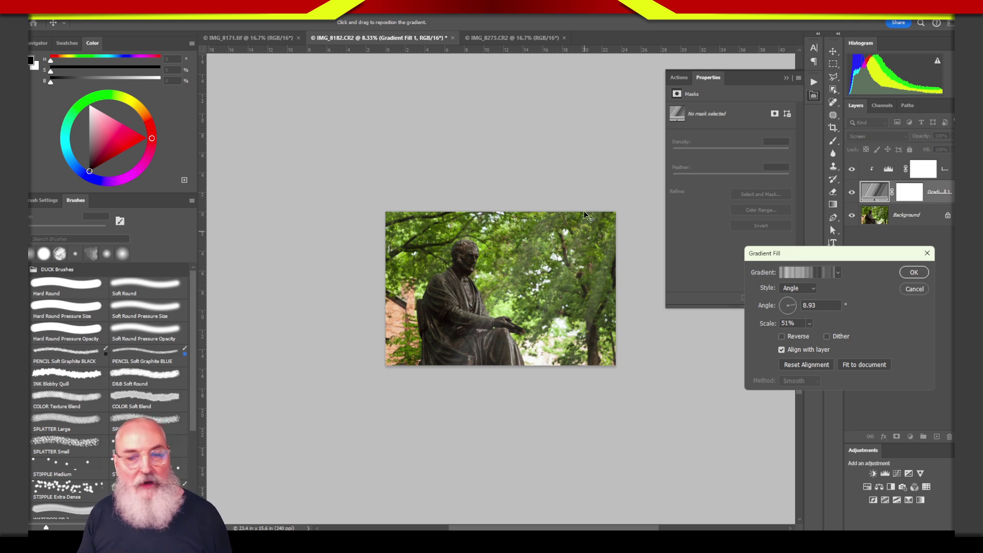
left_click_drag(564, 115, 345, 144)
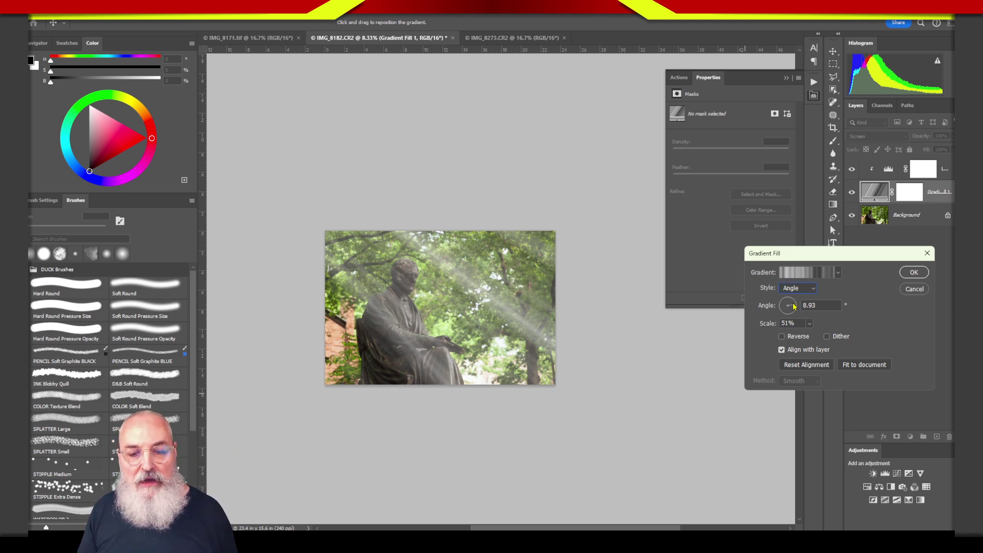
Try ray angles of about 21 to 28 degrees on the Gradient Fill angle dial
left_click_drag(794, 305, 795, 308)
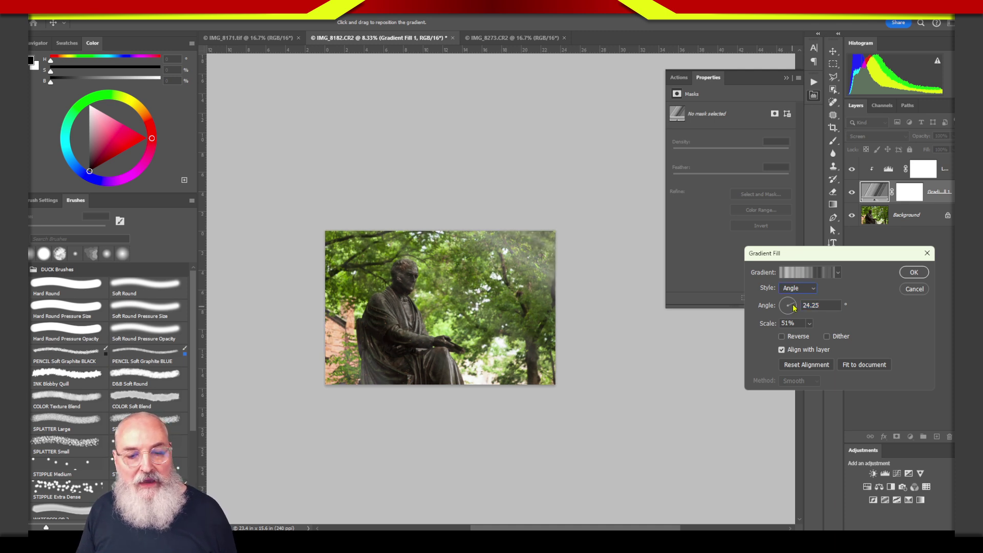
left_click(795, 307)
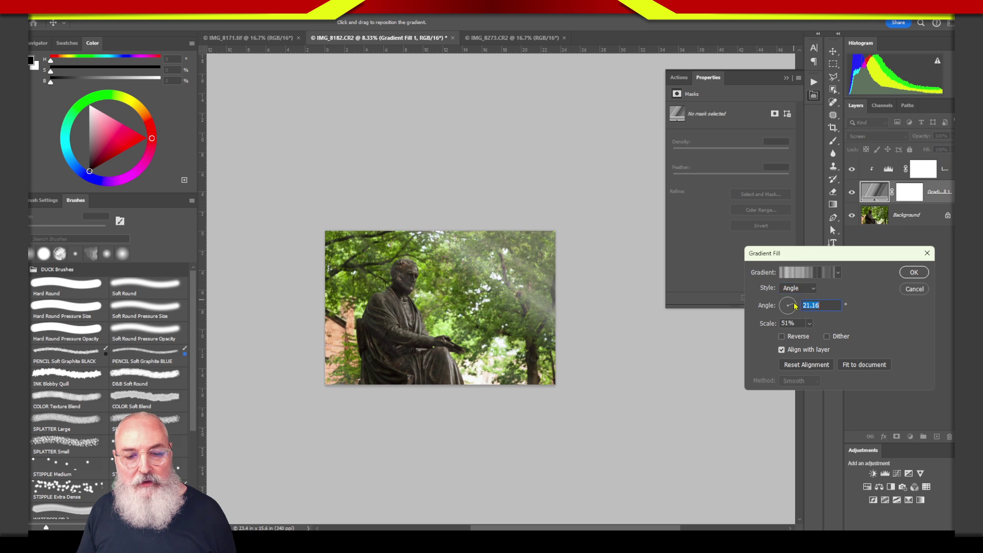
mouse_move(796, 306)
left_mouse_down()
mouse_move(784, 300)
mouse_move(810, 304)
mouse_move(802, 319)
left_mouse_up()
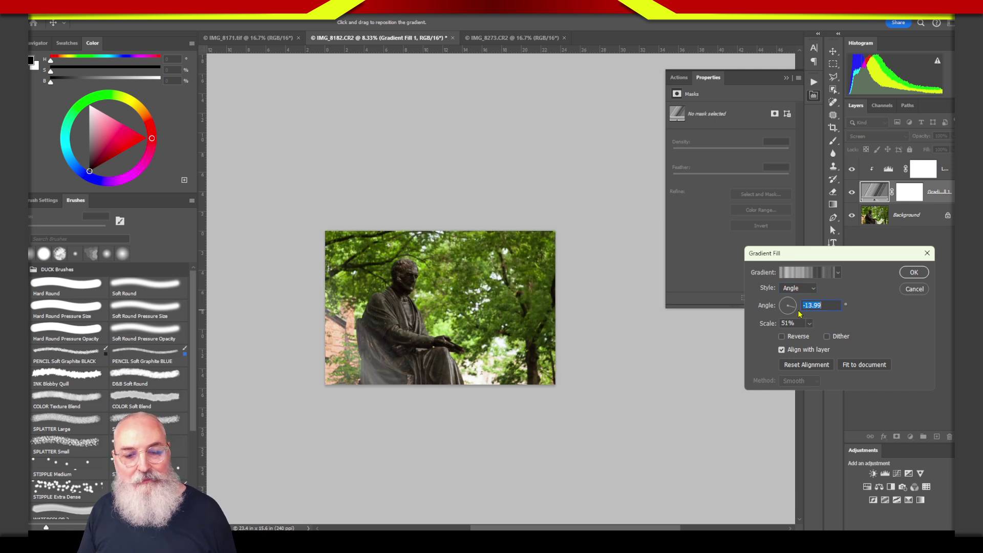
left_click(796, 313)
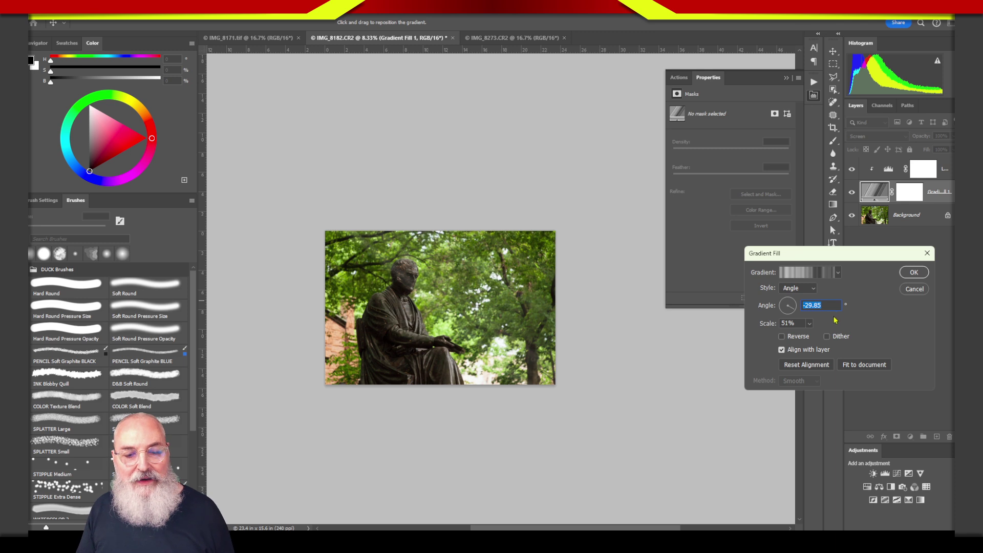
type("-")
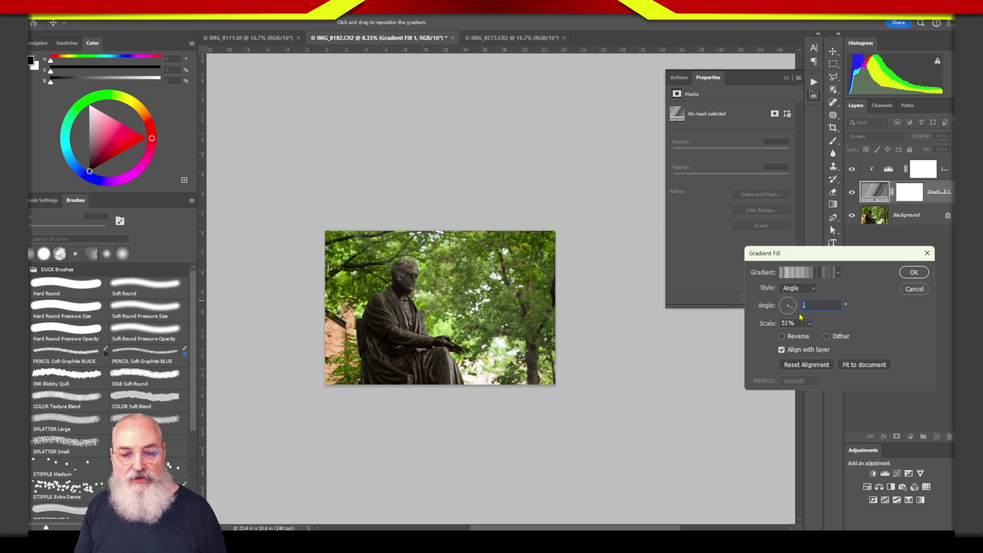
left_click(795, 310)
key("Return")
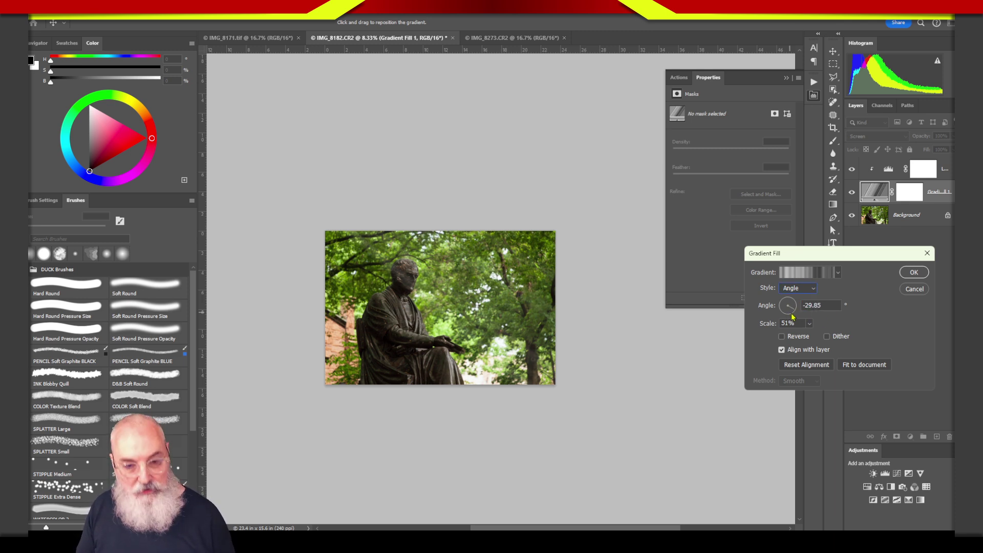
Set the ray angle to about 46.4 degrees by entering 45.1 and nudging it with arrow keys
left_click(794, 302)
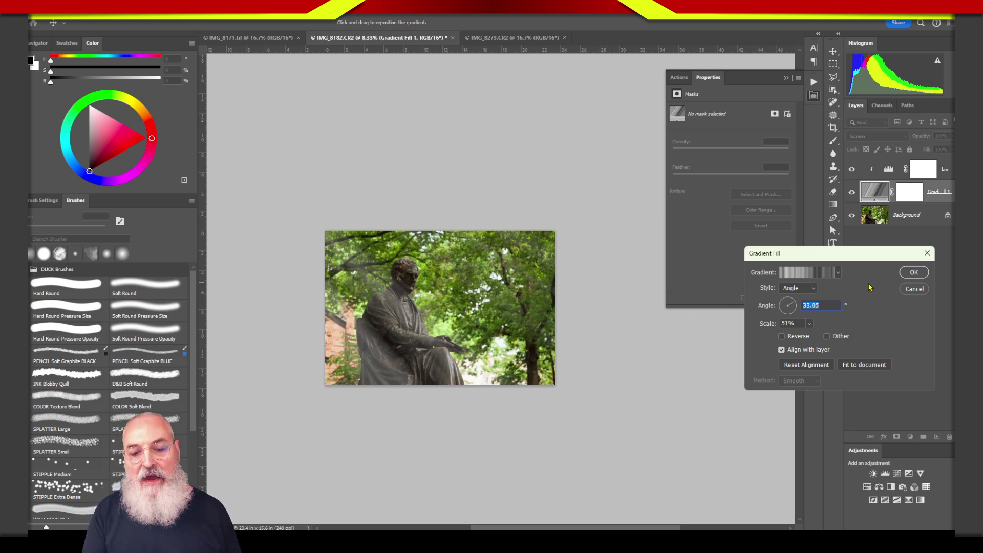
key("Up")
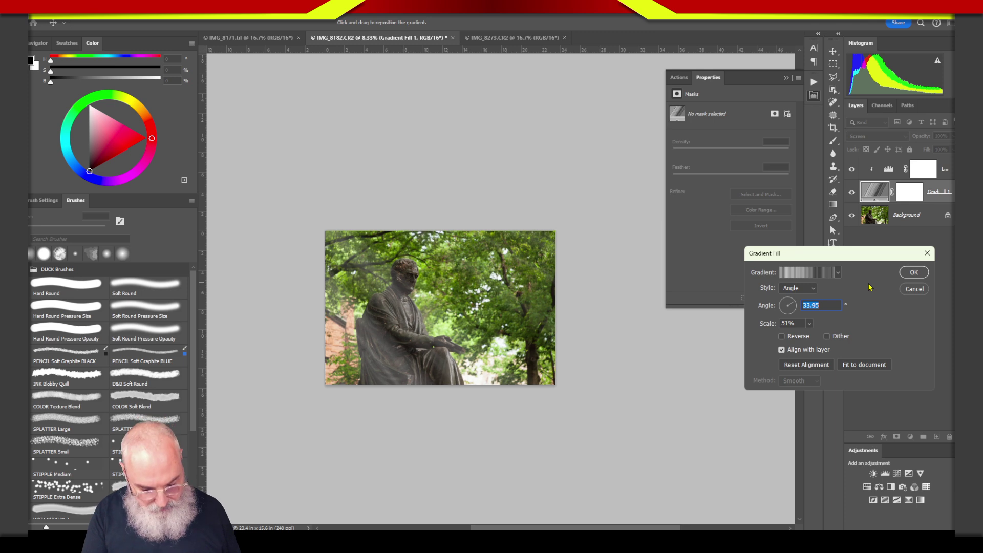
key("alt")
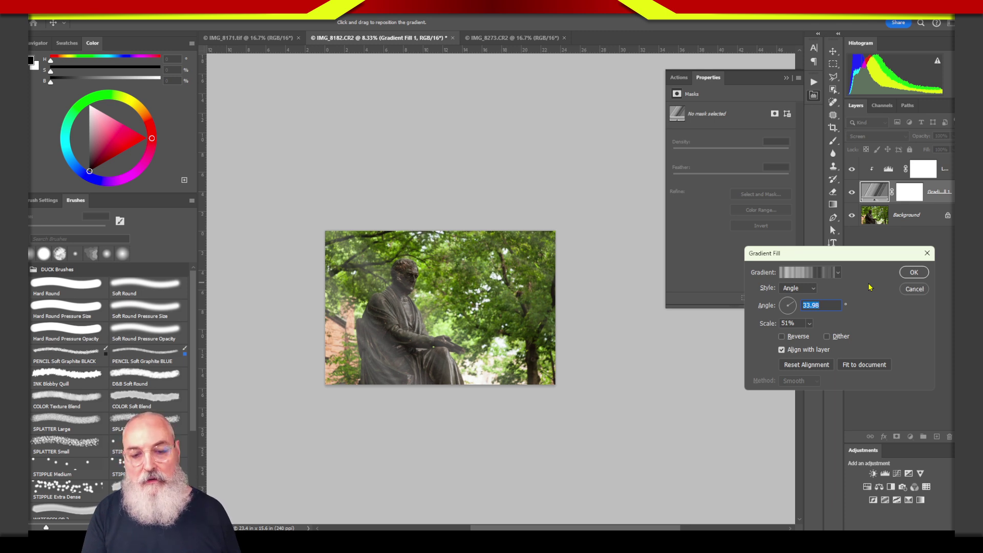
key("Home")
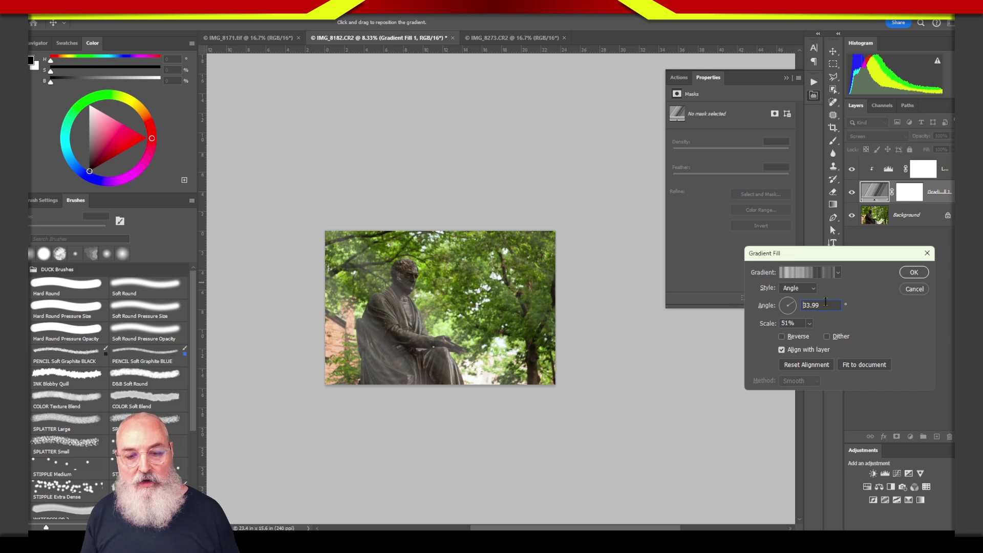
key("shift+End")
type("-")
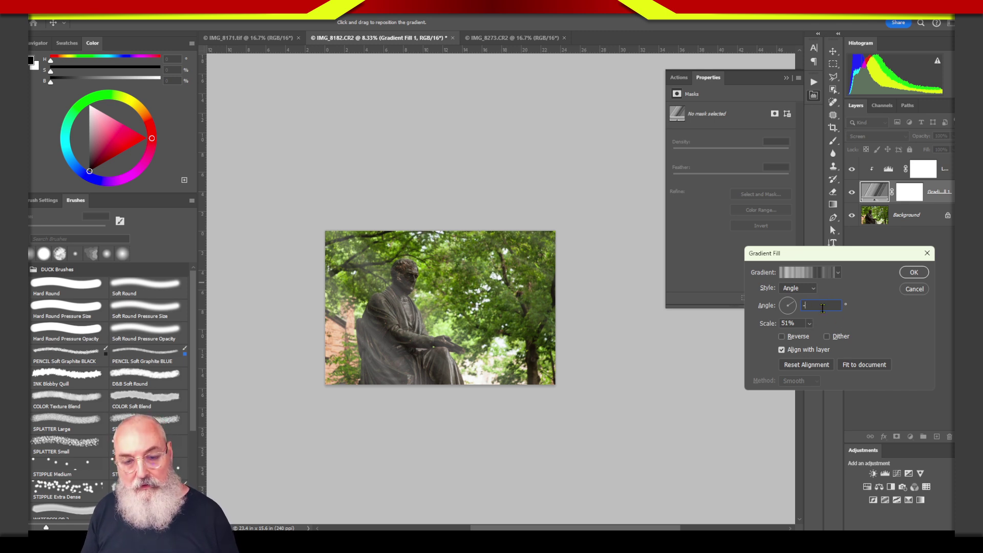
key("Tab")
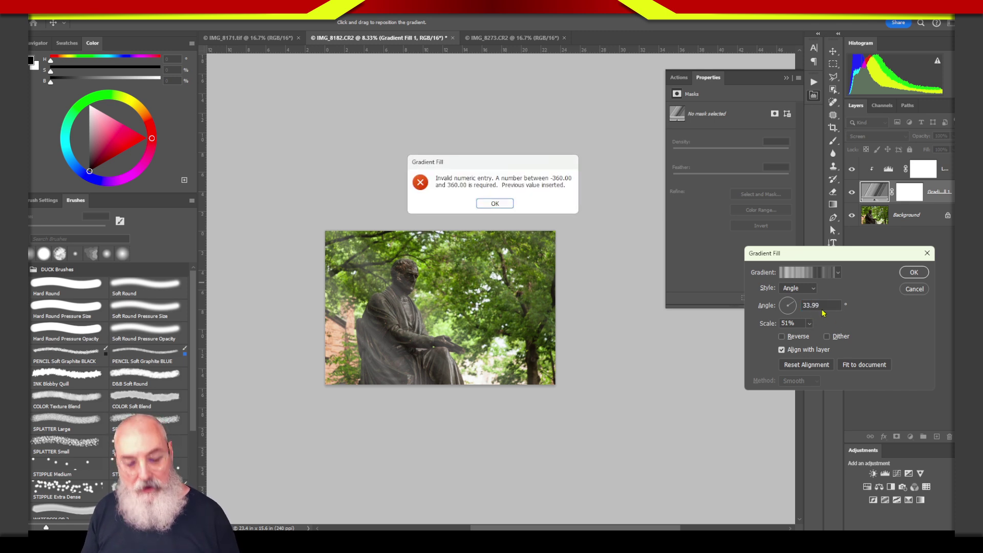
key("Return")
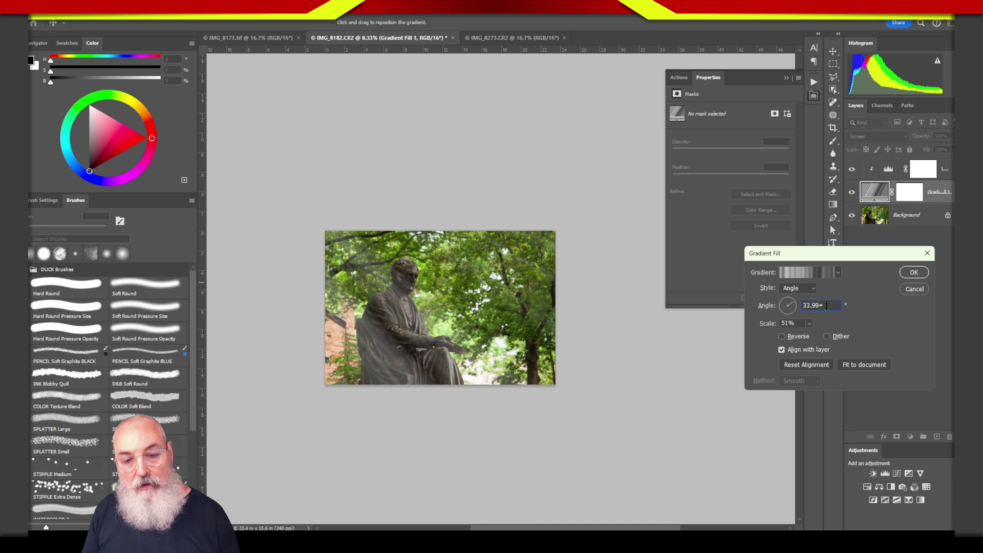
type("4-5")
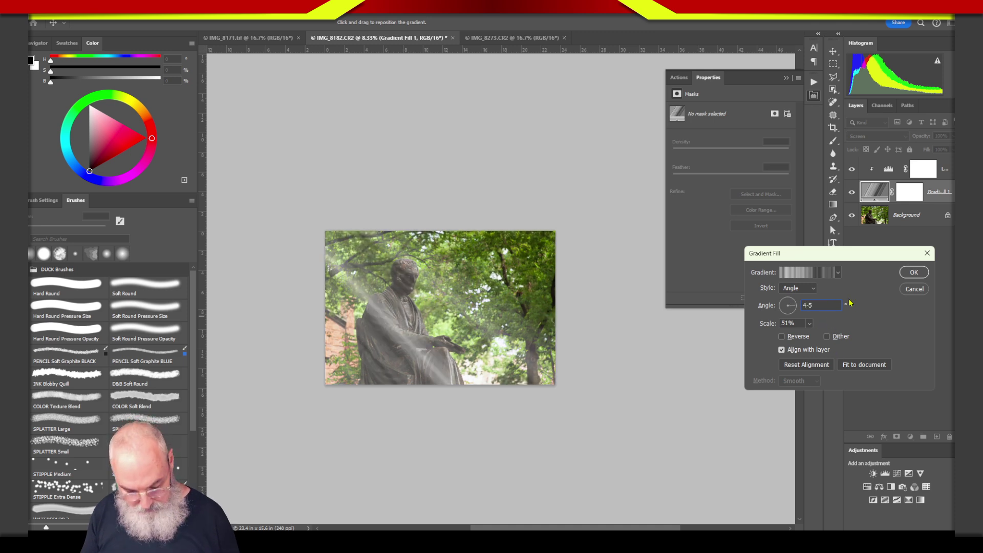
key("Left")
key("BackSpace")
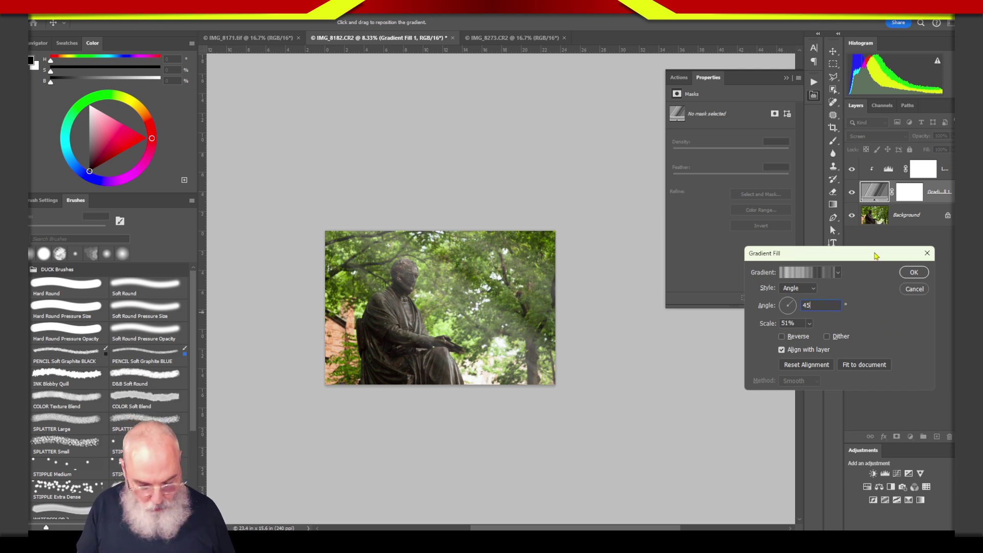
type(".1")
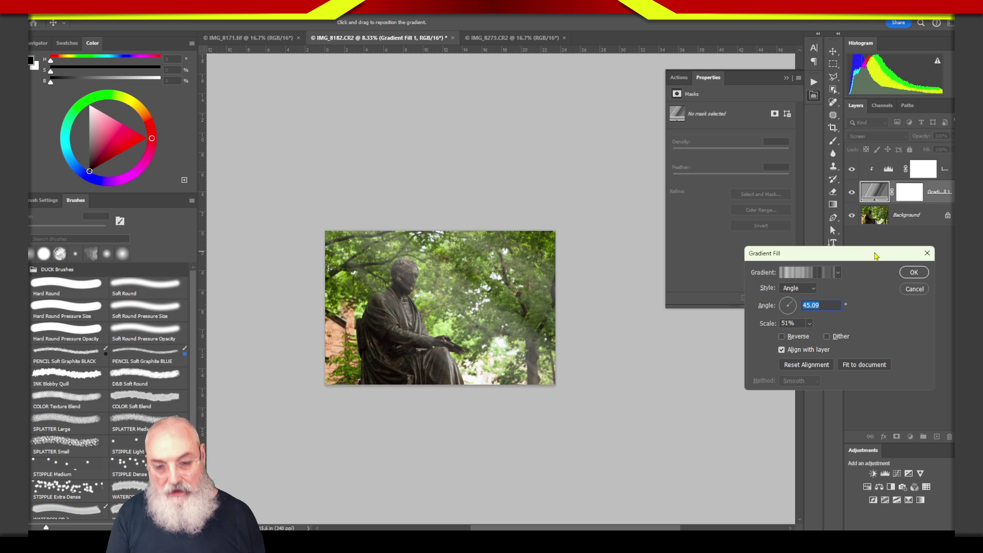
key("Home")
key("Down")
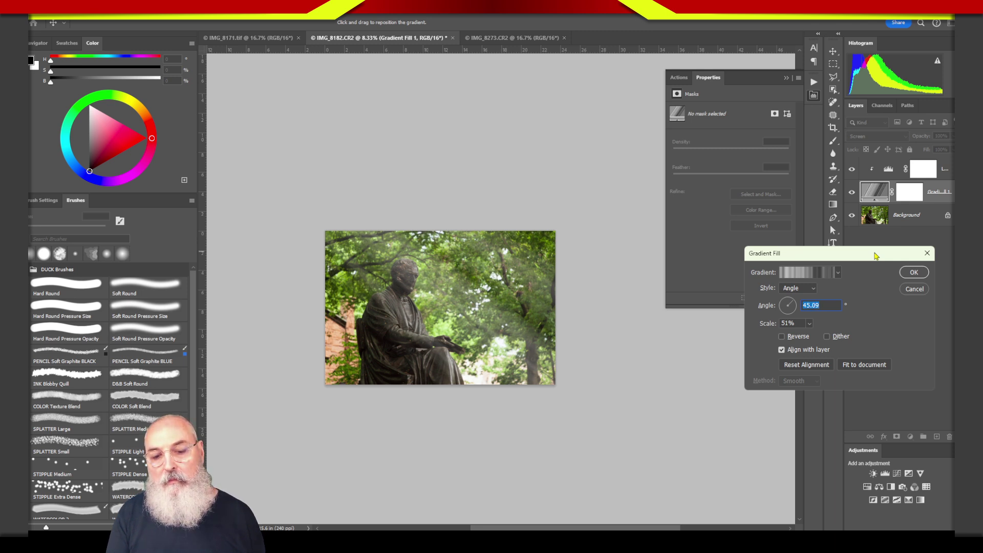
key("Up")
key("Up")
key("Up")
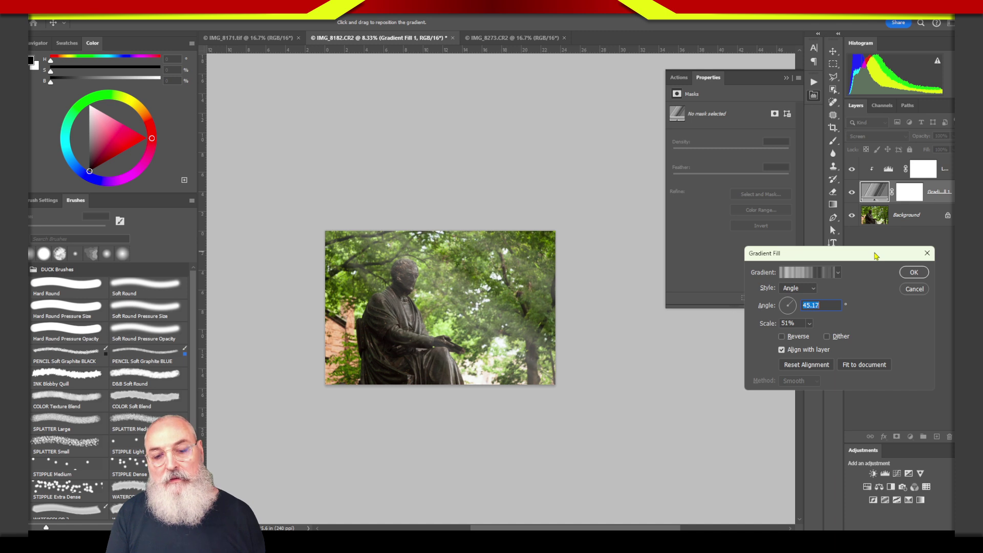
key("shift+Up")
key("shift+Up")
key("shift+Up")
key("shift+Up")
key("shift+Up")
key("shift+Up")
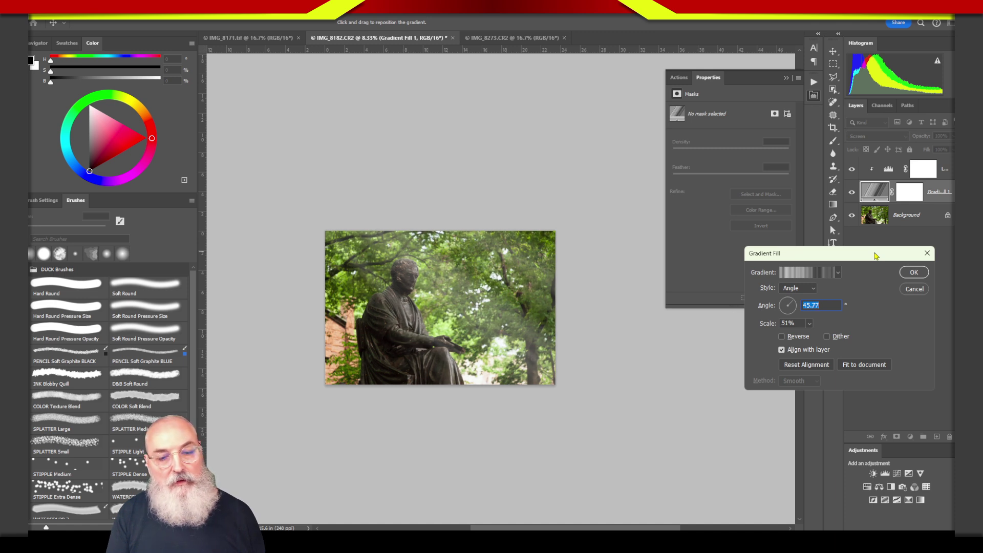
key("shift+Up")
key("shift+Up")
key("shift+Up")
key("shift+Up")
key("shift+Up")
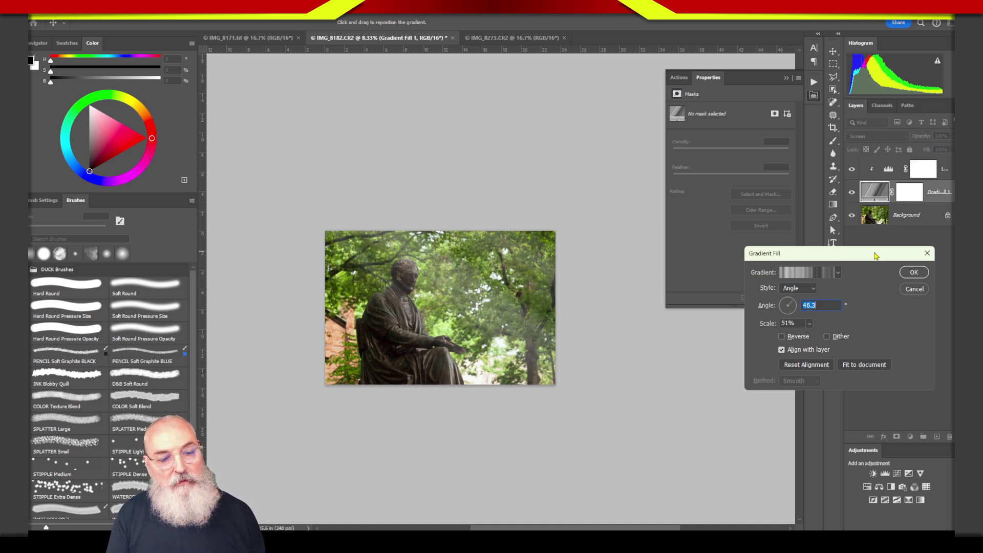
key("alt+Up")
key("alt+Up")
key("alt+Up")
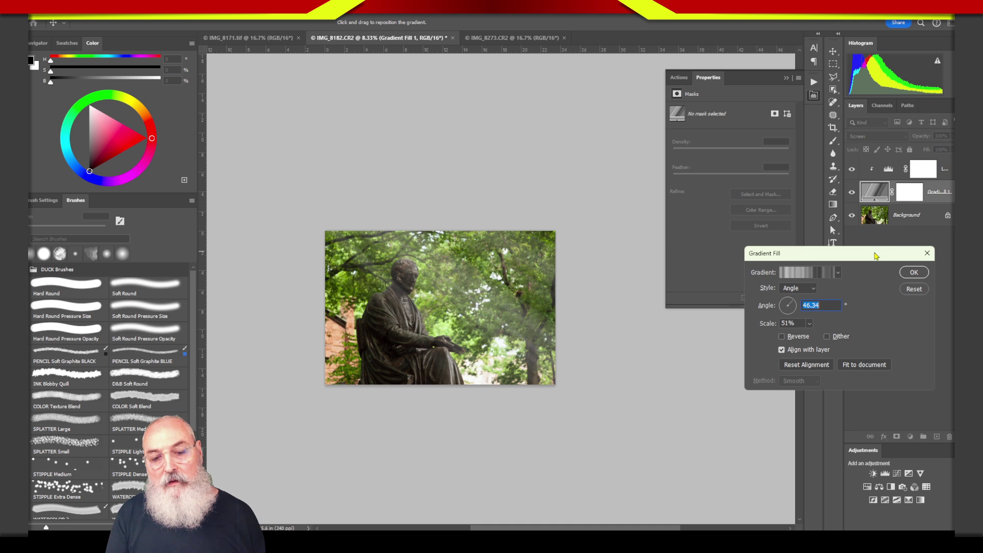
key("Right")
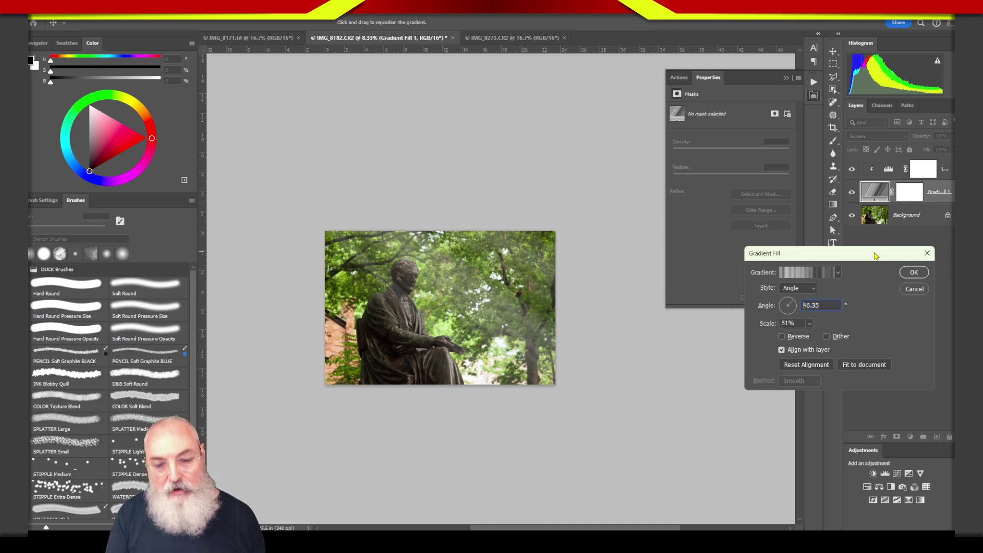
key("alt+Up")
key("alt+Up")
key("alt+Up")
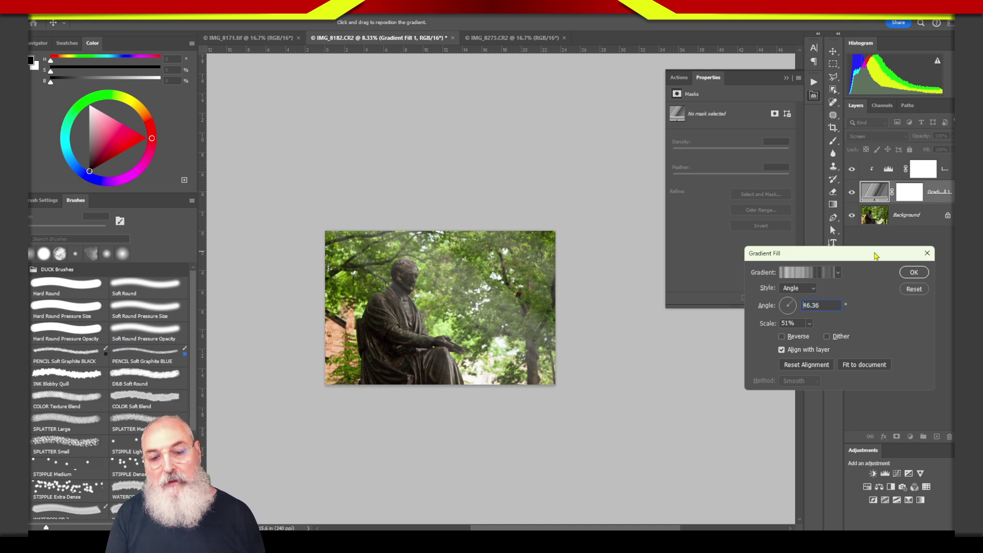
key("alt+Up")
key("alt+Up")
key("alt+Up")
key("alt+Up")
key("alt+Up")
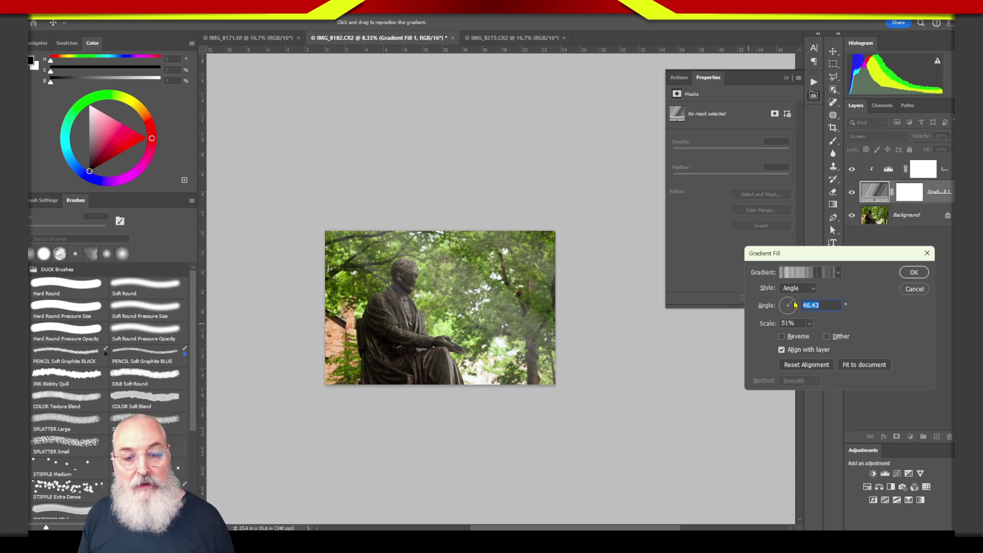
key("shift+Tab")
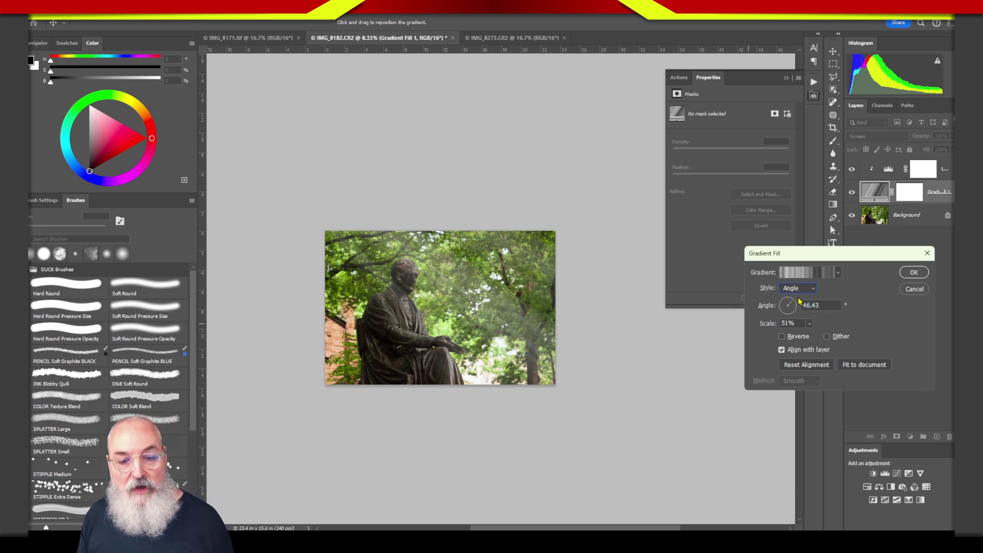
Bring the ray angle down to 14.53 degrees and apply the gradient fill
left_click(792, 304)
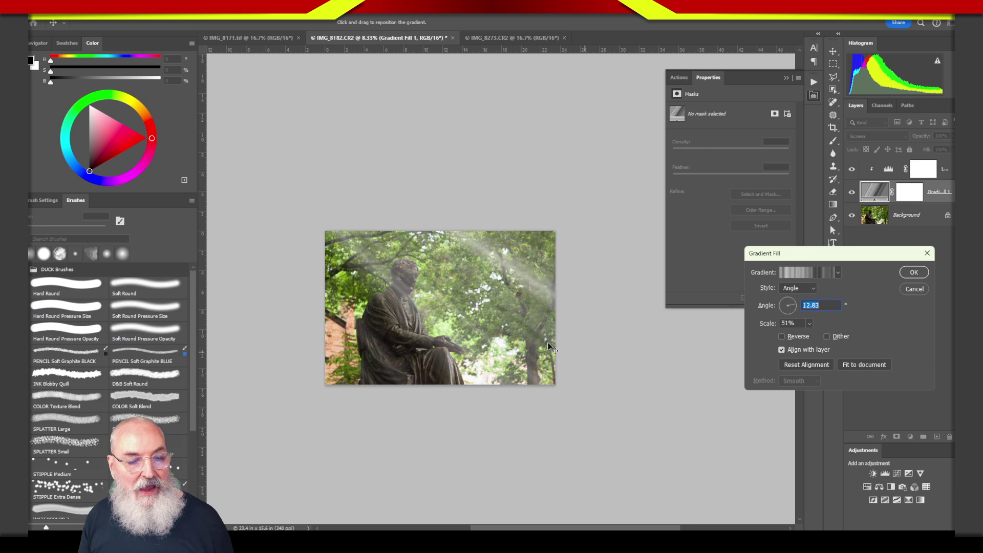
left_click(797, 307)
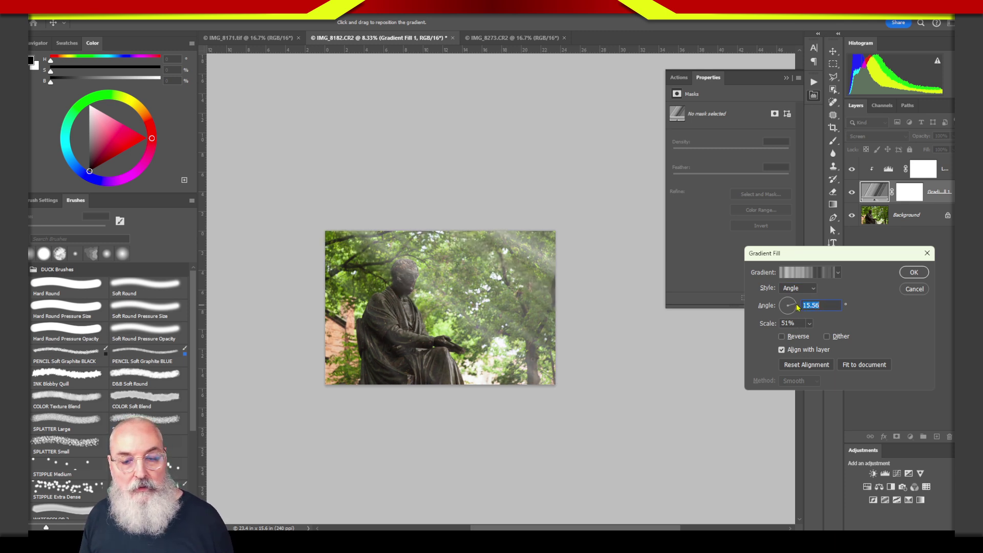
left_click(821, 305)
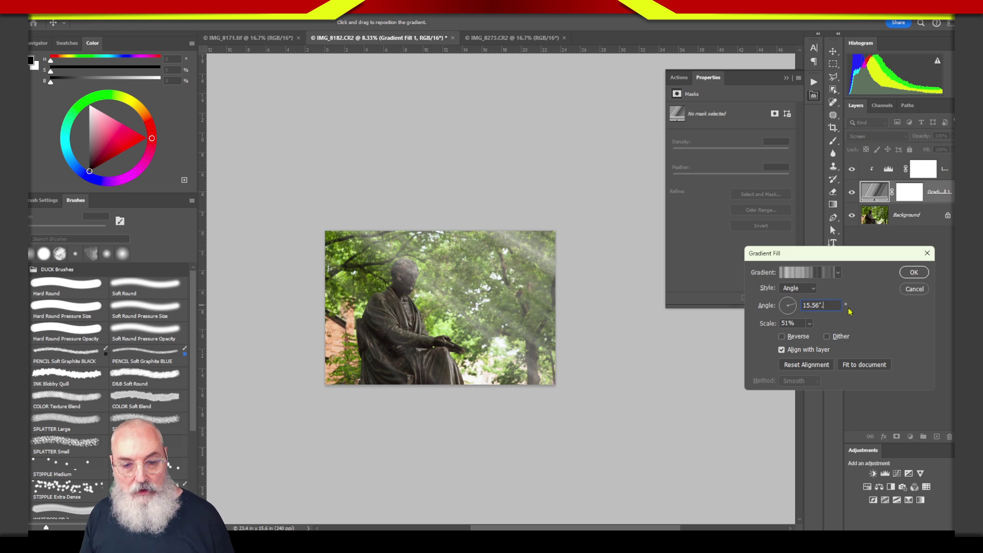
key("Down")
key("Down")
key("Down")
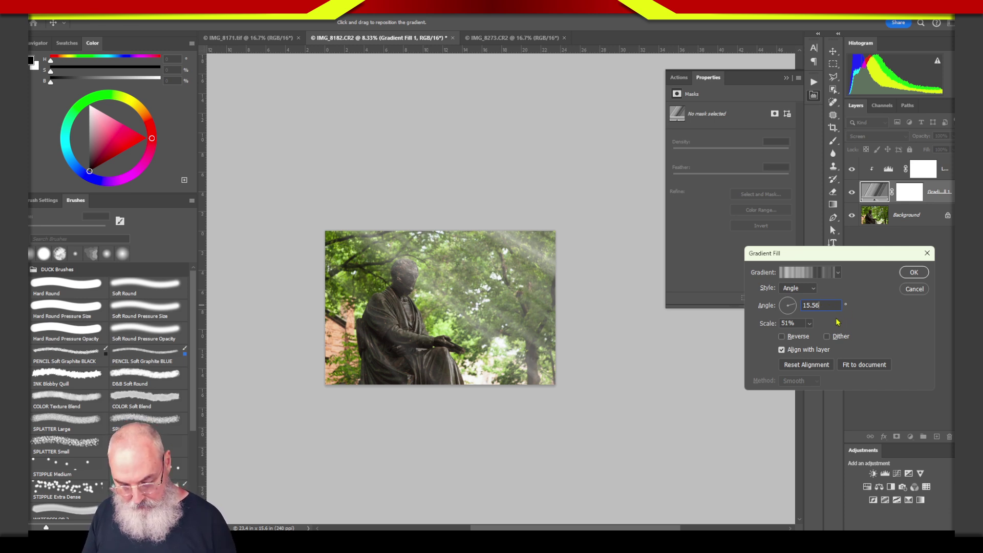
key("Down")
key("Down")
key("Down")
key("Down")
key("Down")
key("Down")
key("Down")
key("Down")
key("Down")
key("Down")
key("Down")
key("Down")
key("Down")
key("Down")
key("Down")
key("Down")
key("Down")
key("Down")
key("Down")
key("Down")
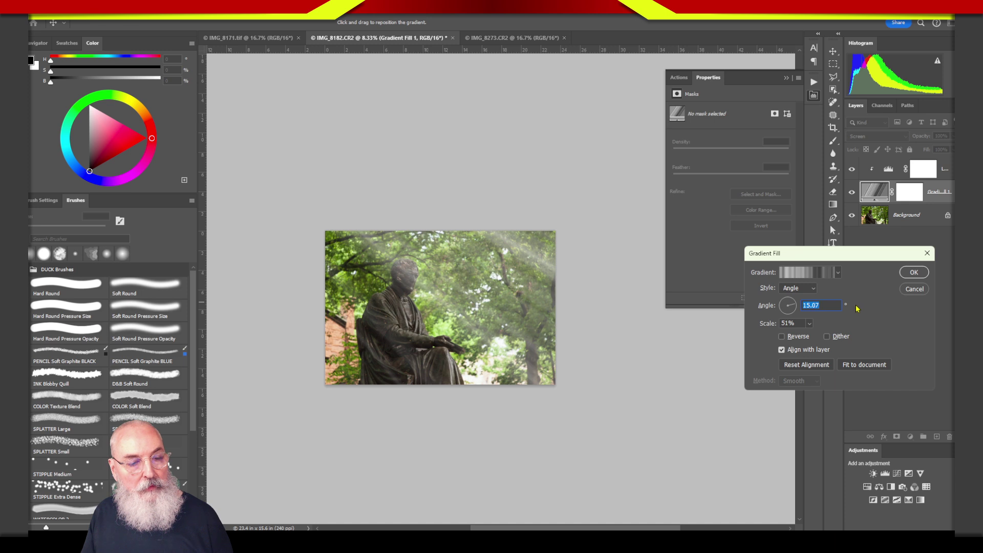
key("Down")
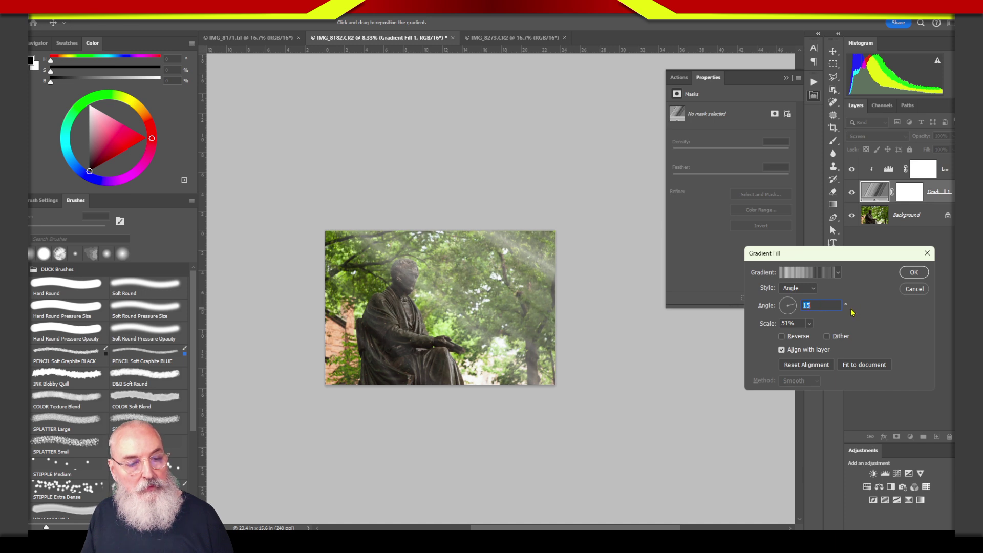
key("Down")
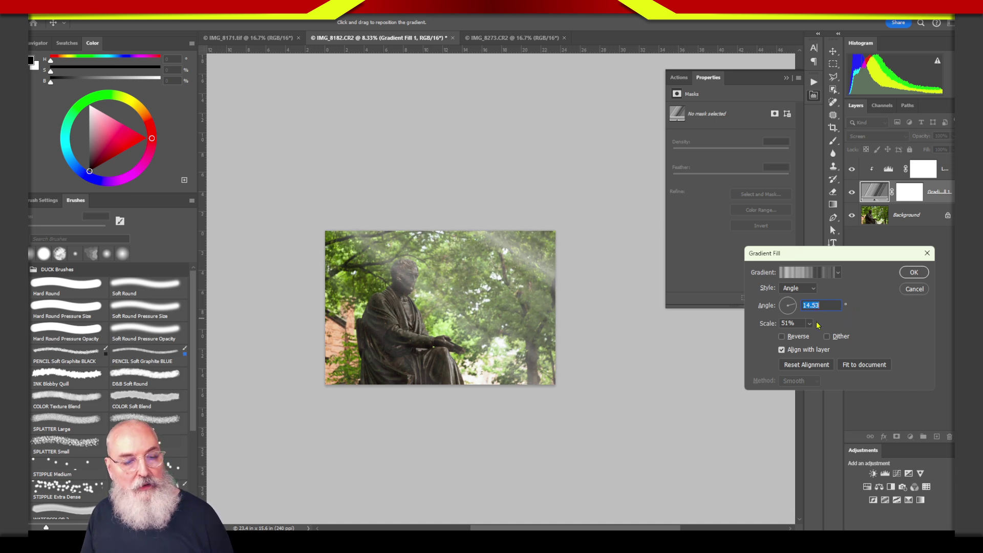
left_click(914, 273)
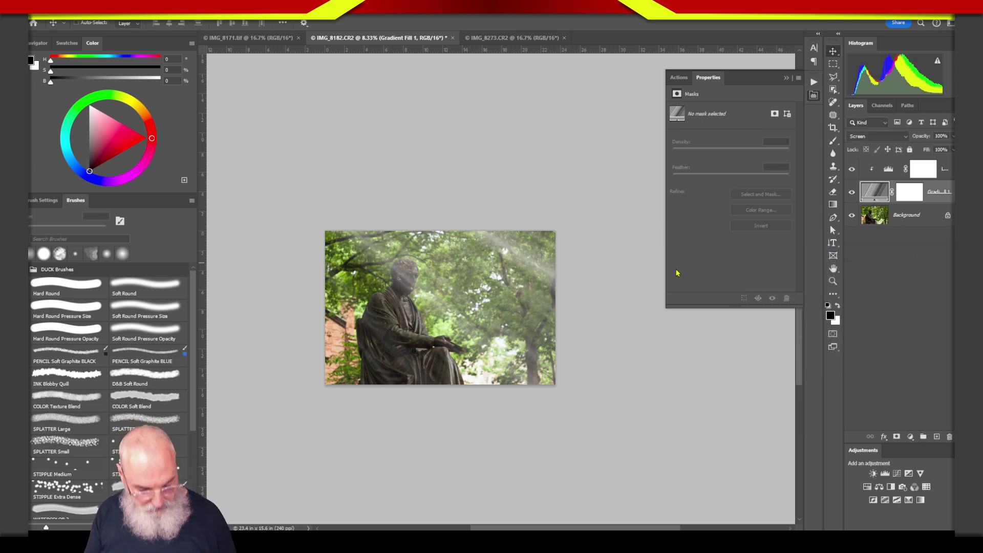
Reopen the rays' Levels 1 settings and lower the white input to 219
key("ctrl+0")
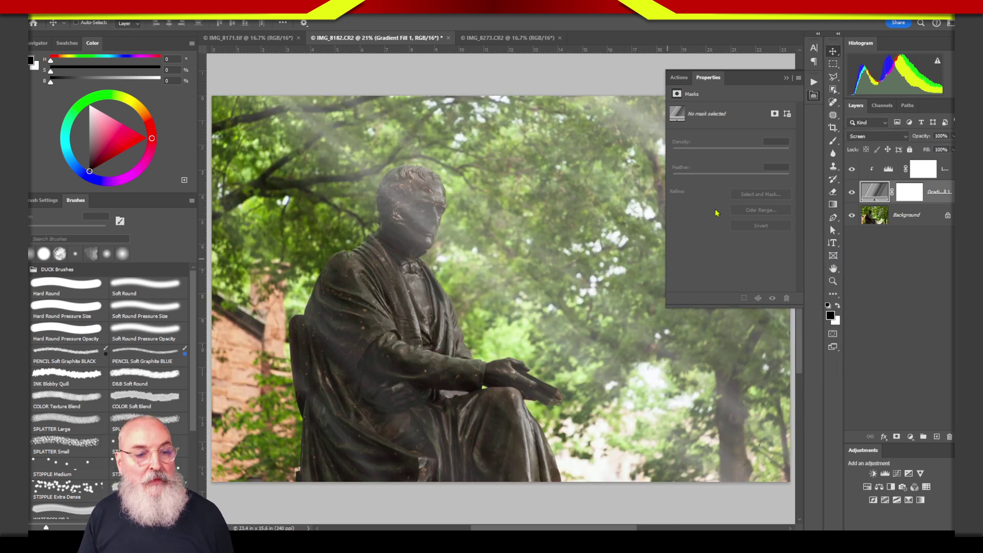
left_click(814, 95)
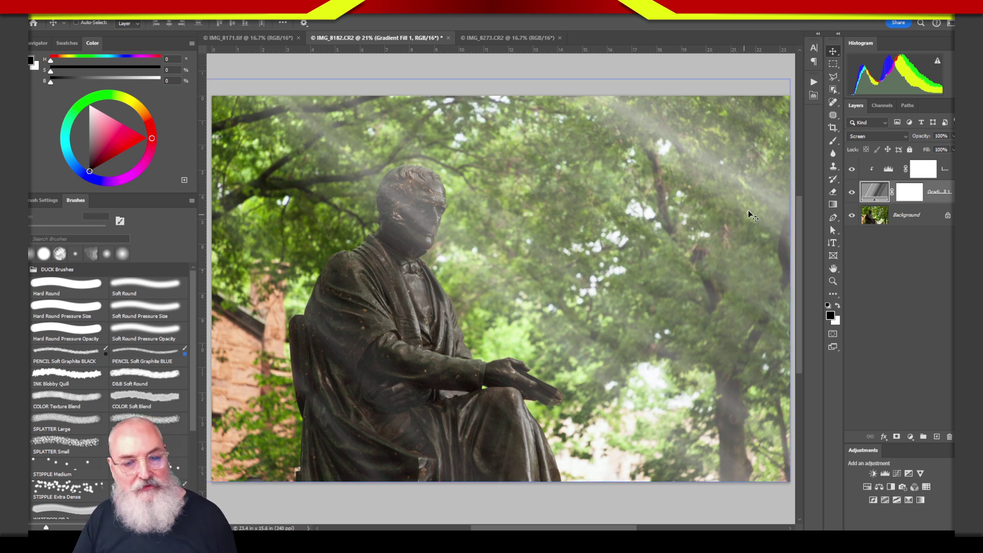
left_click(880, 177)
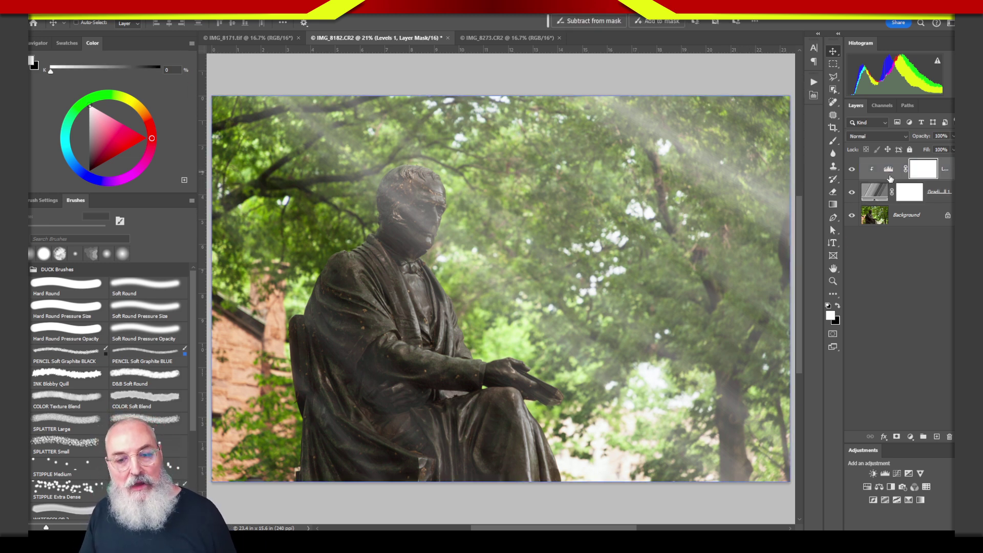
double_click(888, 169)
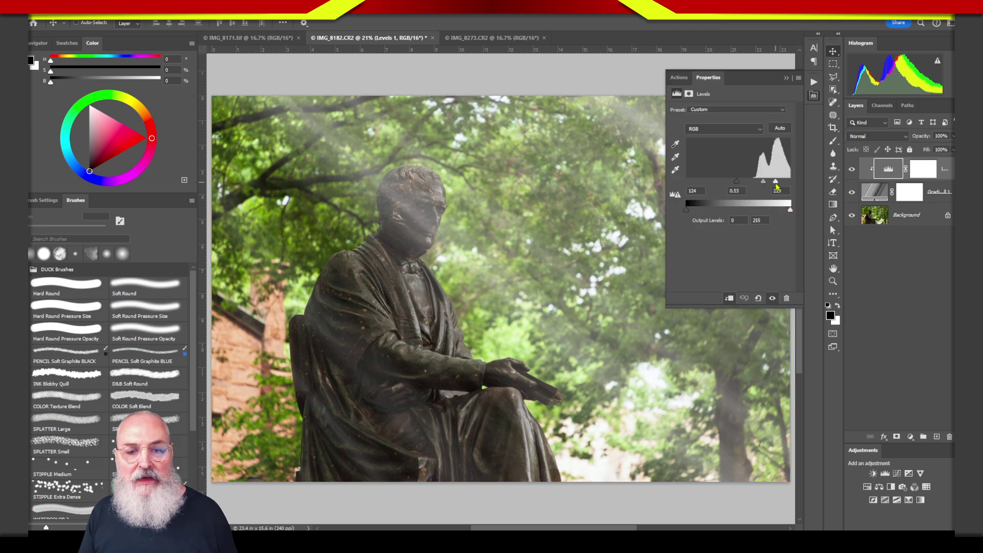
left_click_drag(777, 189, 774, 188)
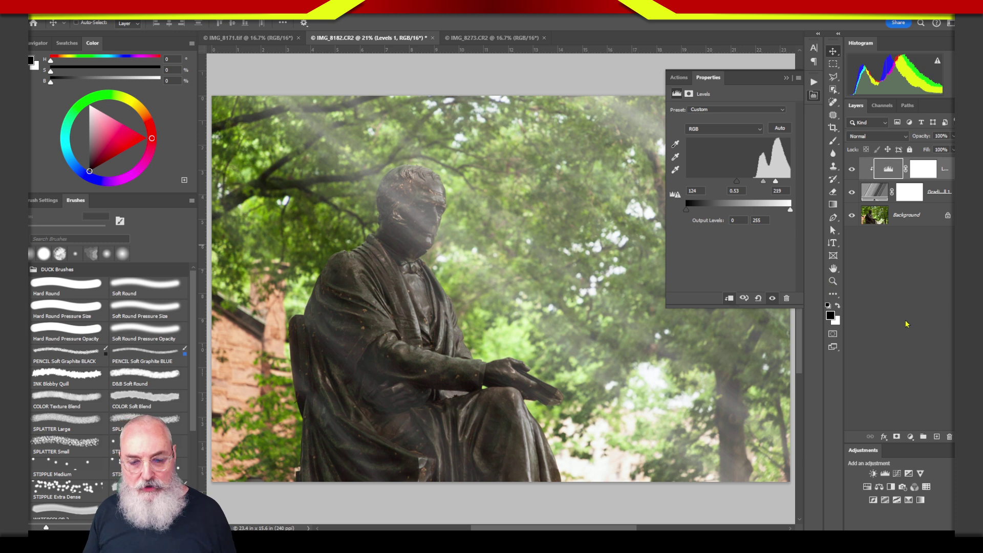
Add a clipped, colorized Hue/Saturation layer at Hue 56, Saturation 28, Lightness +6 on the rays
left_click(866, 487)
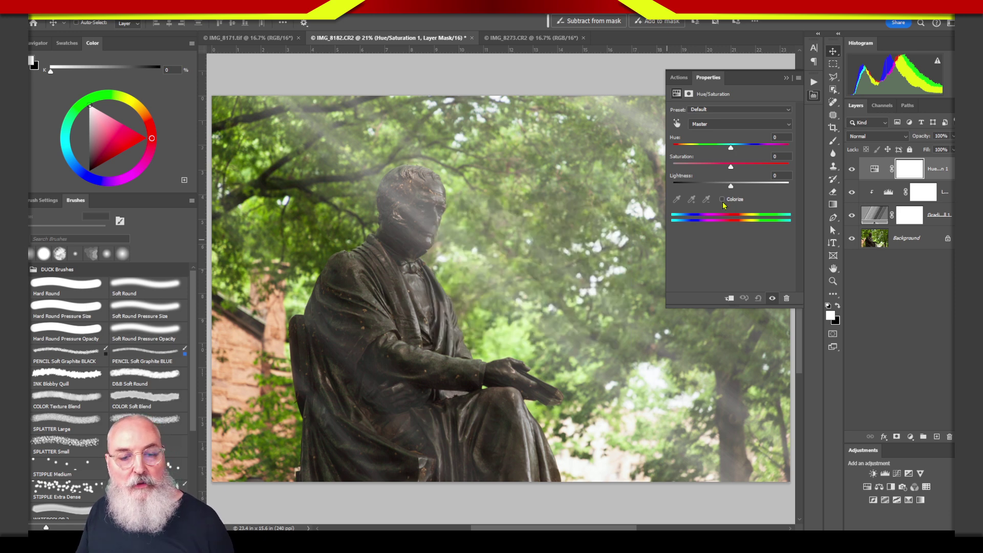
left_click(722, 200)
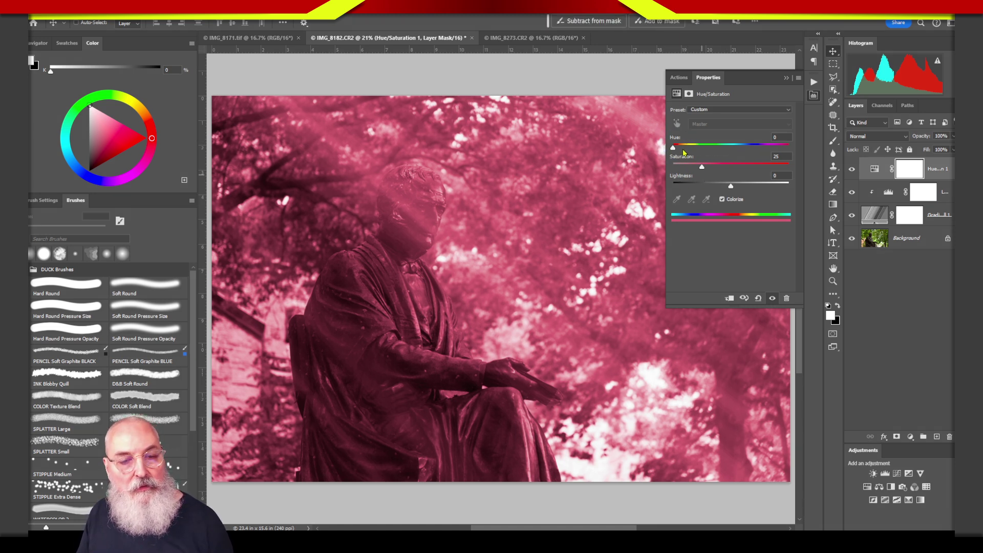
left_click_drag(673, 148, 690, 152)
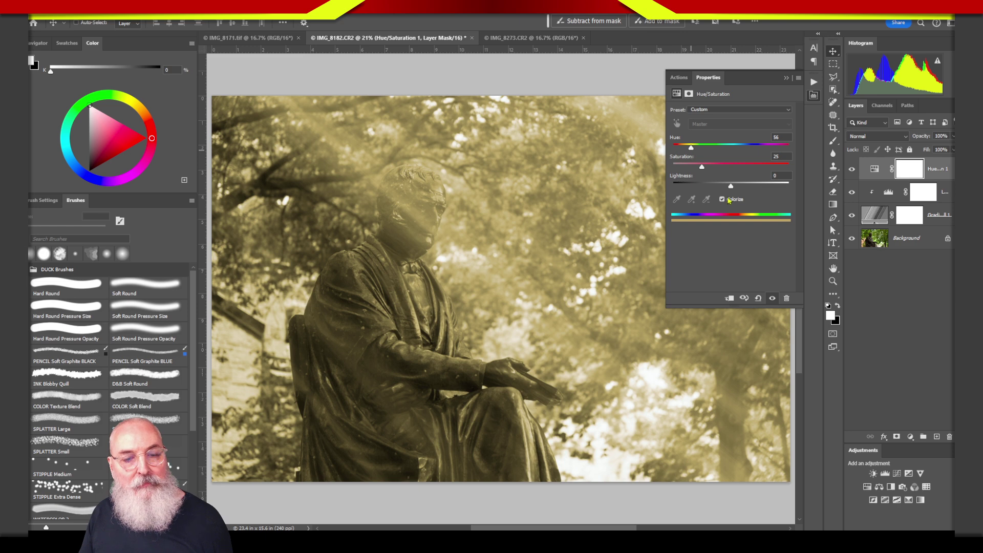
left_click_drag(732, 186, 731, 188)
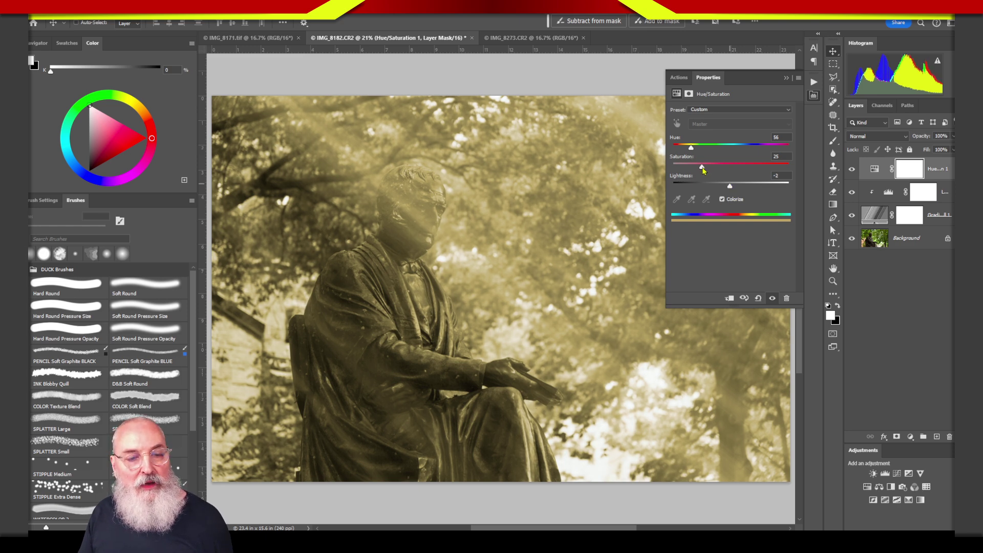
left_click_drag(729, 186, 707, 170)
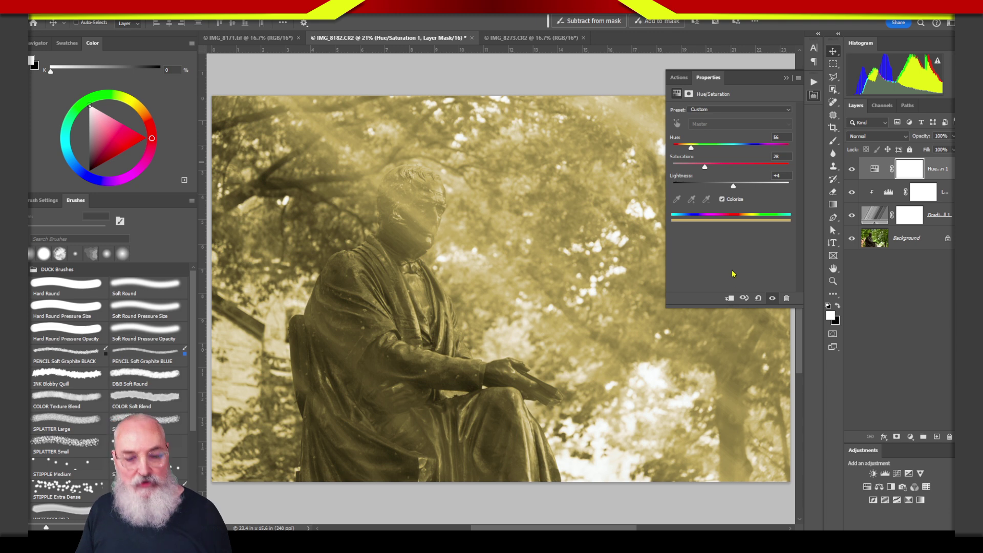
left_click(730, 299)
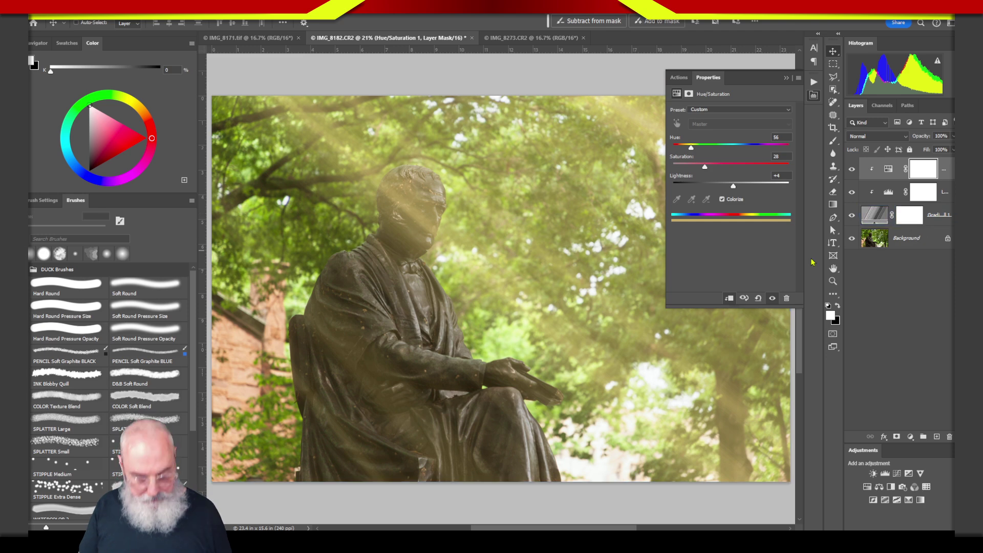
Change the Gradient Fill 1 layer's blend mode to Normal
key("ctrl+minus")
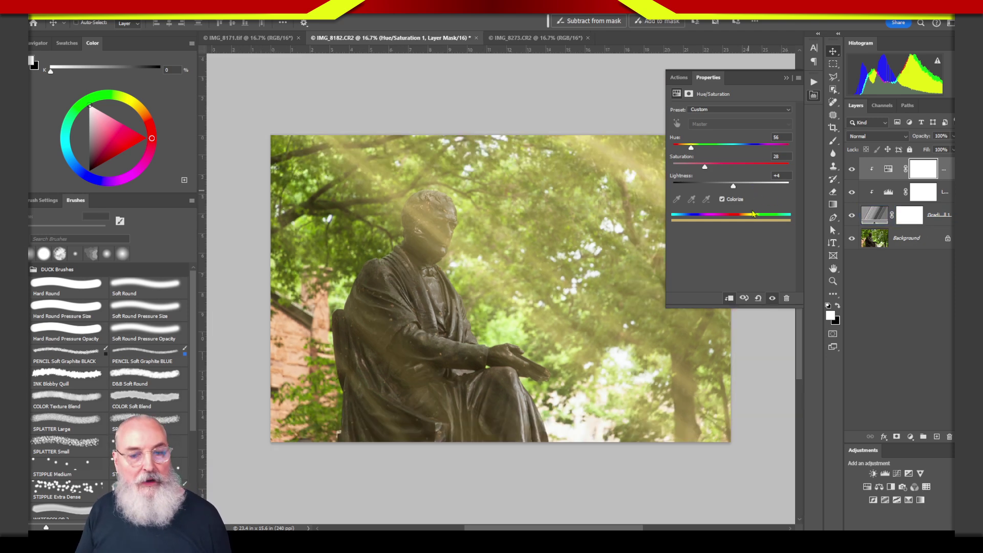
left_click(889, 169)
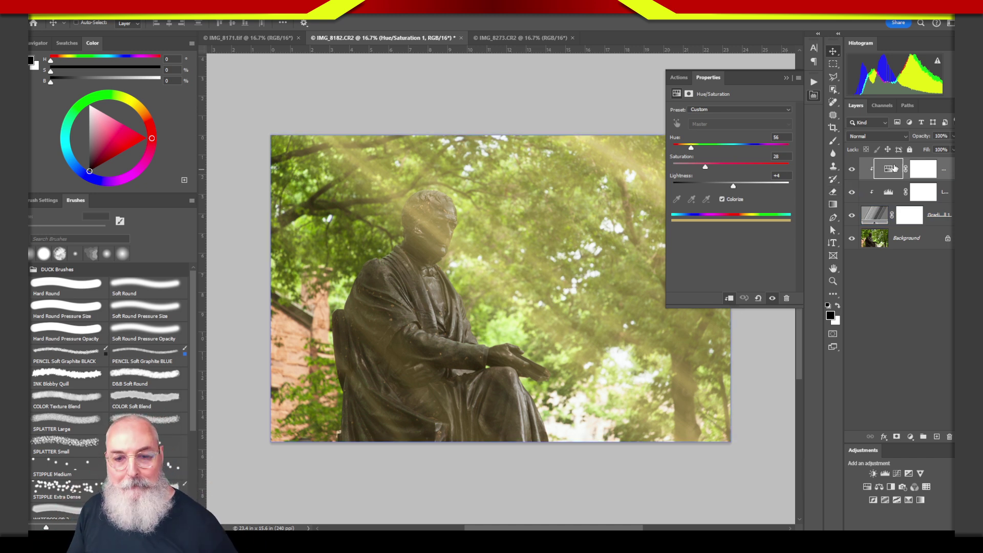
left_click(877, 216)
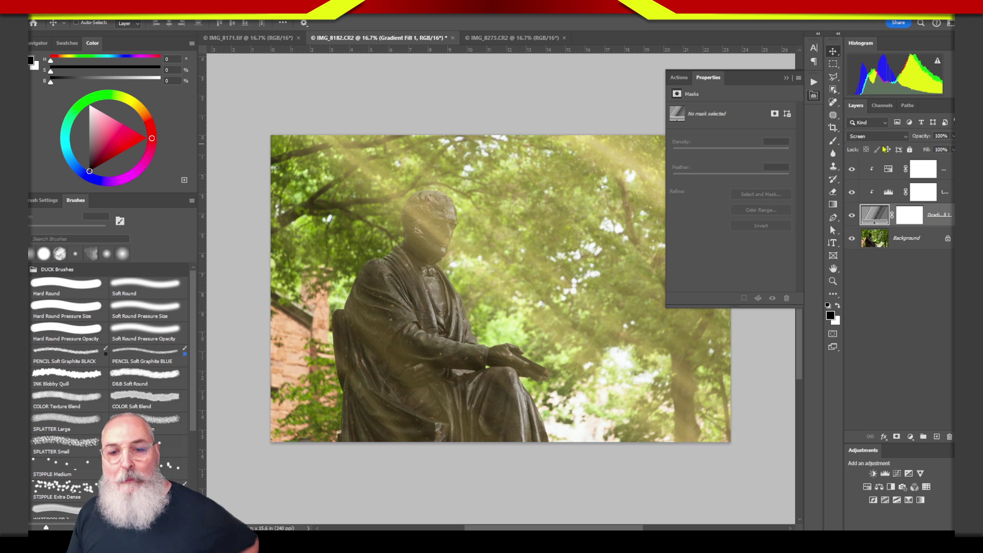
left_click(904, 137)
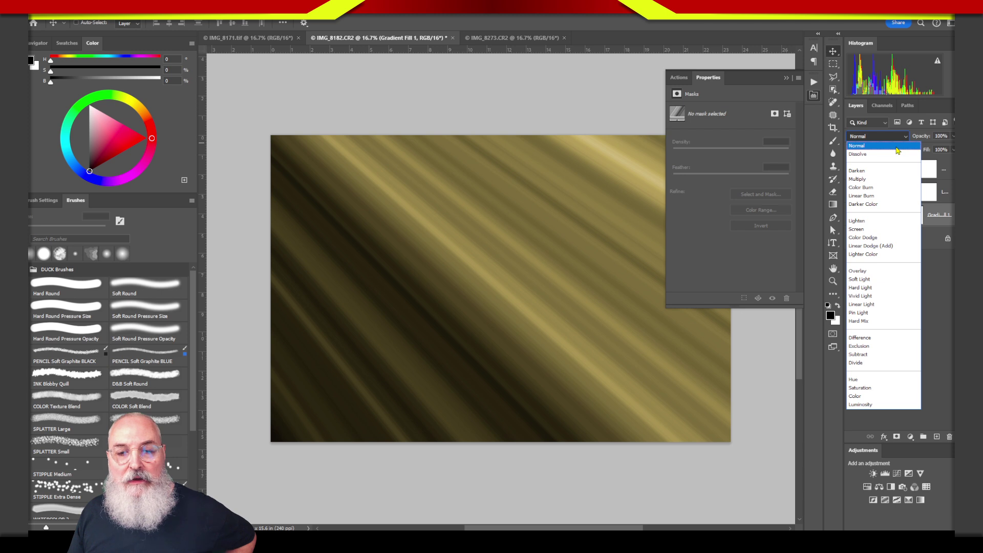
left_click(897, 147)
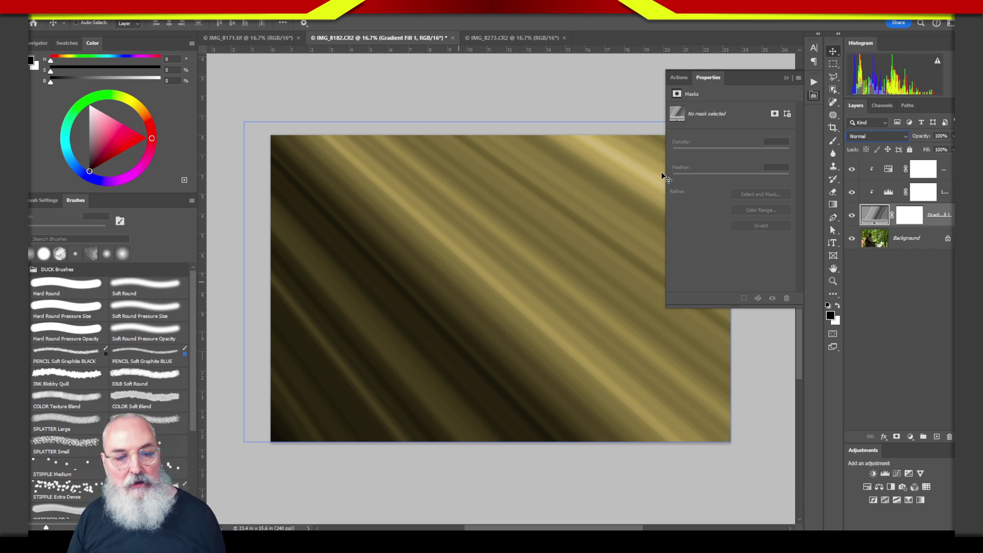
In Levels 1, set the midtone to 0.60 and the white input to 220
left_click(889, 194)
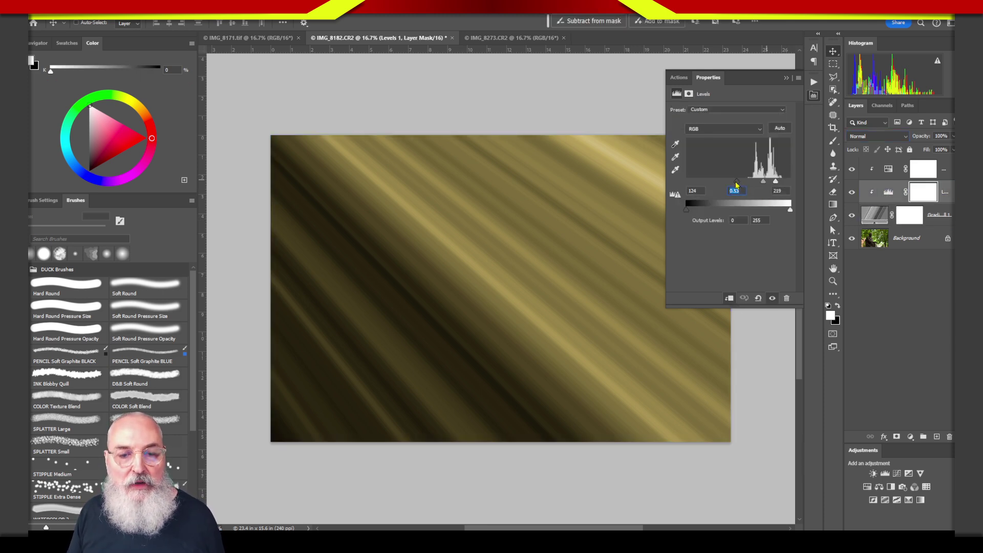
left_click_drag(736, 184, 735, 182)
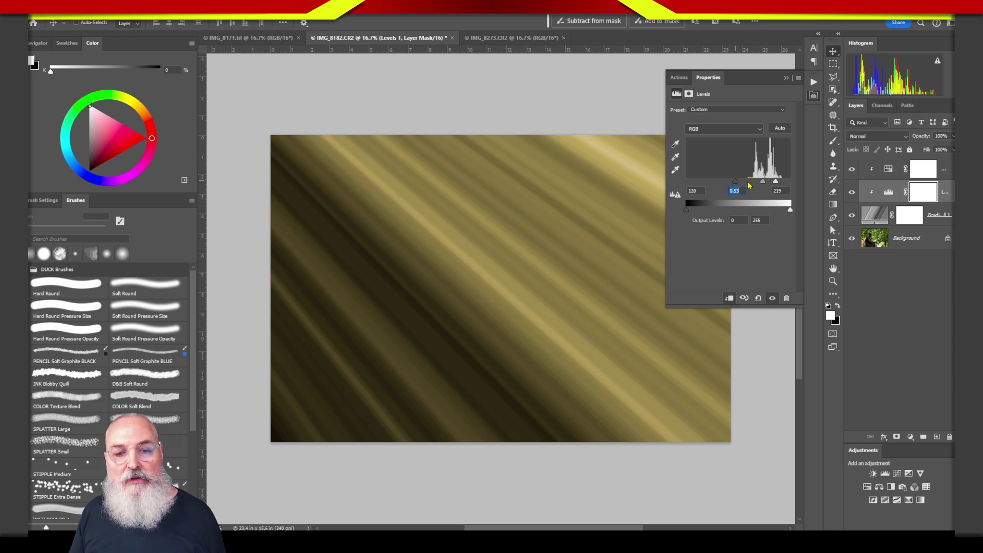
left_click_drag(734, 183, 745, 184)
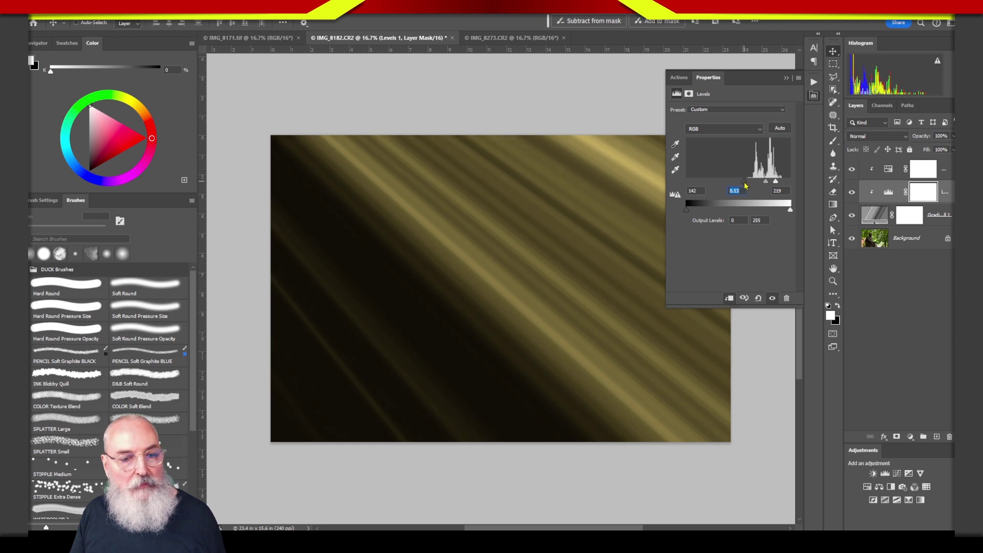
type("0.60")
key("Return")
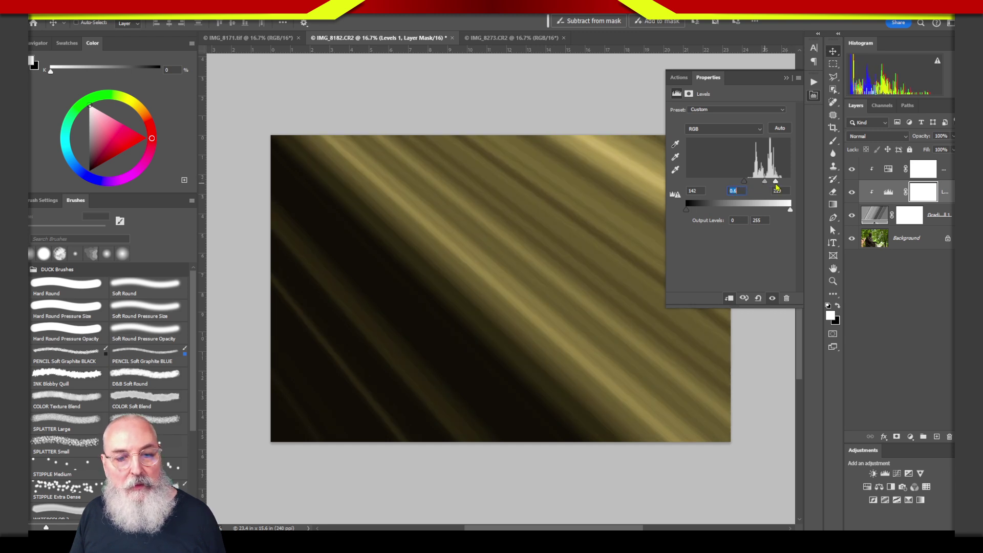
left_click_drag(775, 187, 771, 186)
left_click(770, 187)
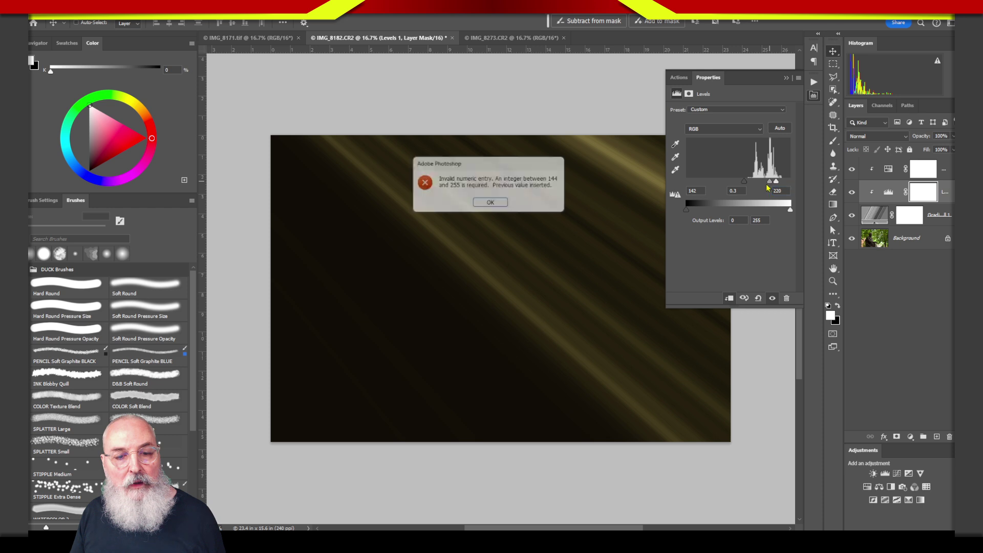
left_click(505, 205)
Raise the Levels black input to 158 and shift the midtones to 3.56
left_click_drag(744, 181, 759, 188)
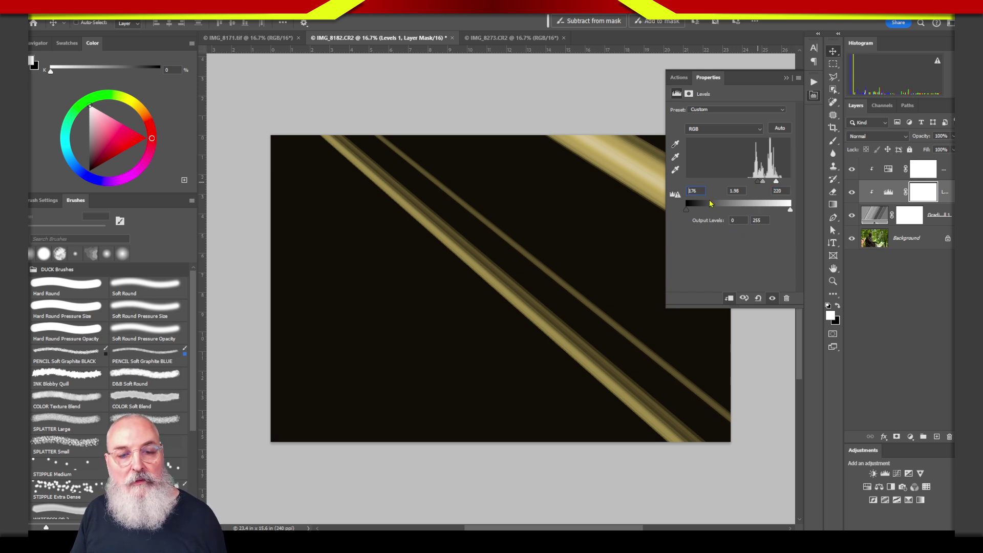
key("Down")
key("shift+Down")
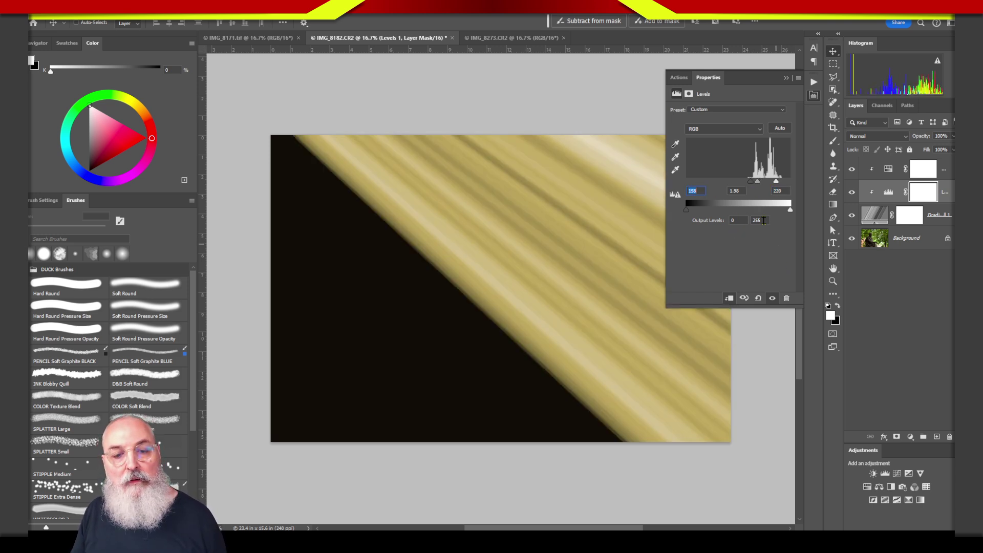
key("Tab")
left_click(760, 220)
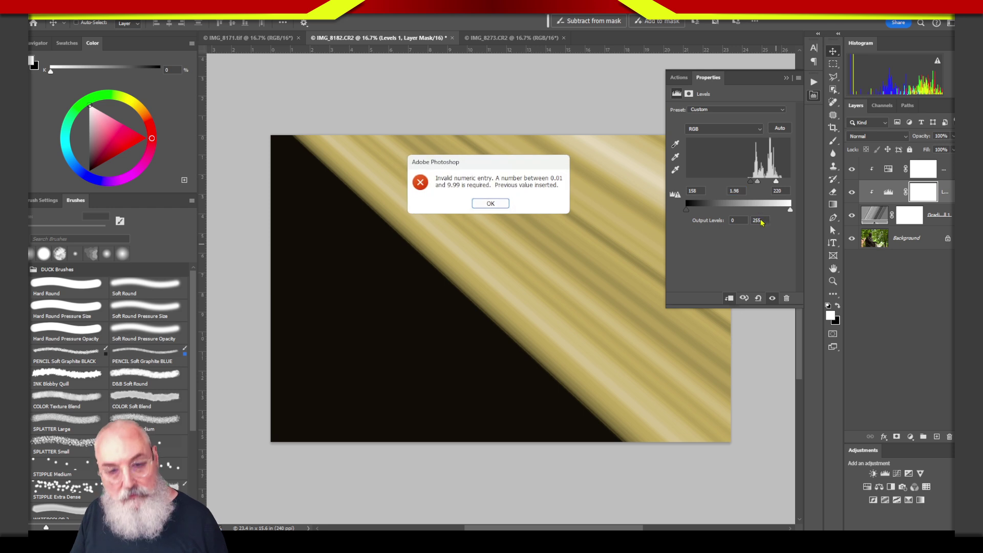
left_click(491, 203)
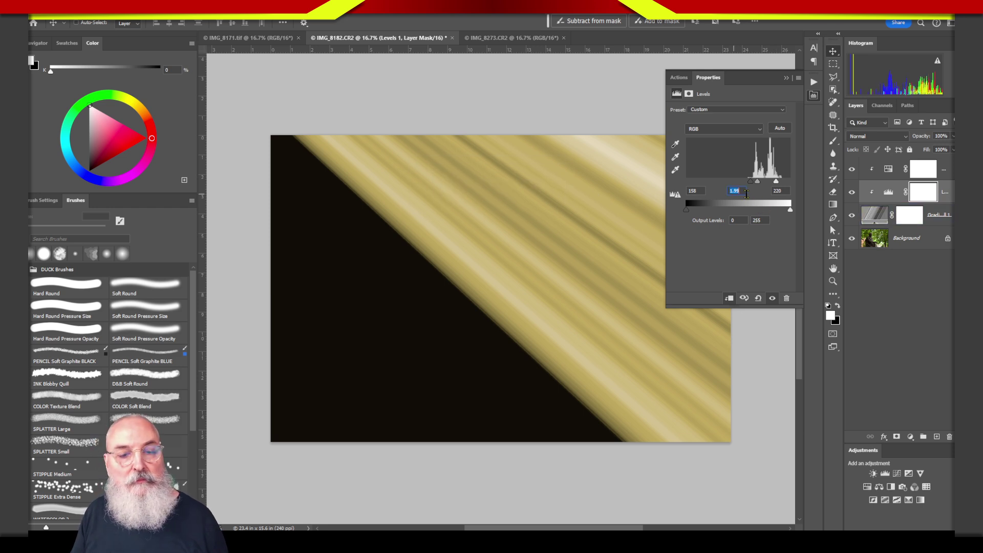
left_click_drag(757, 181, 769, 188)
left_click(860, 156)
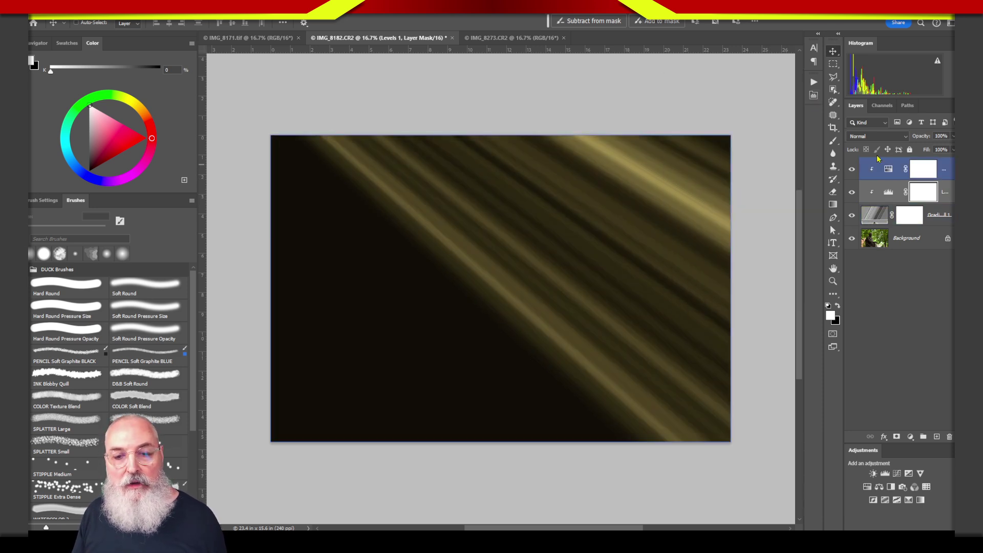
Compare the ray gradient in Screen versus Normal blend, reopening the Levels settings along the way
left_click(877, 136)
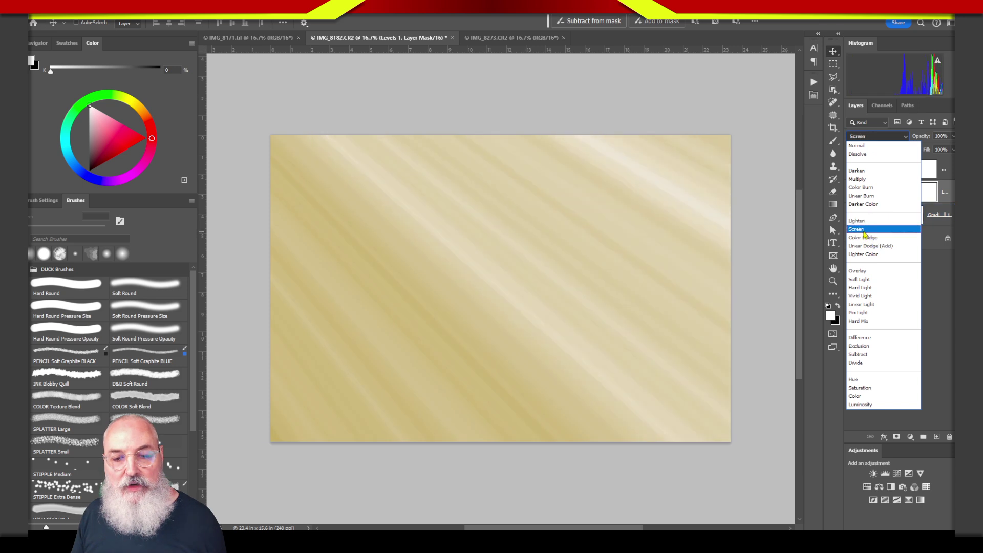
left_click(858, 229)
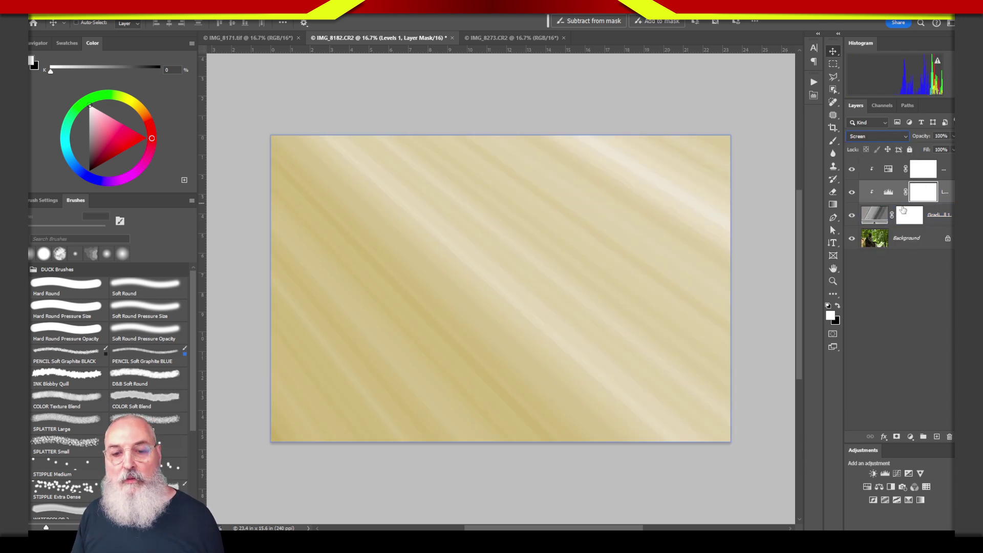
left_click(889, 193)
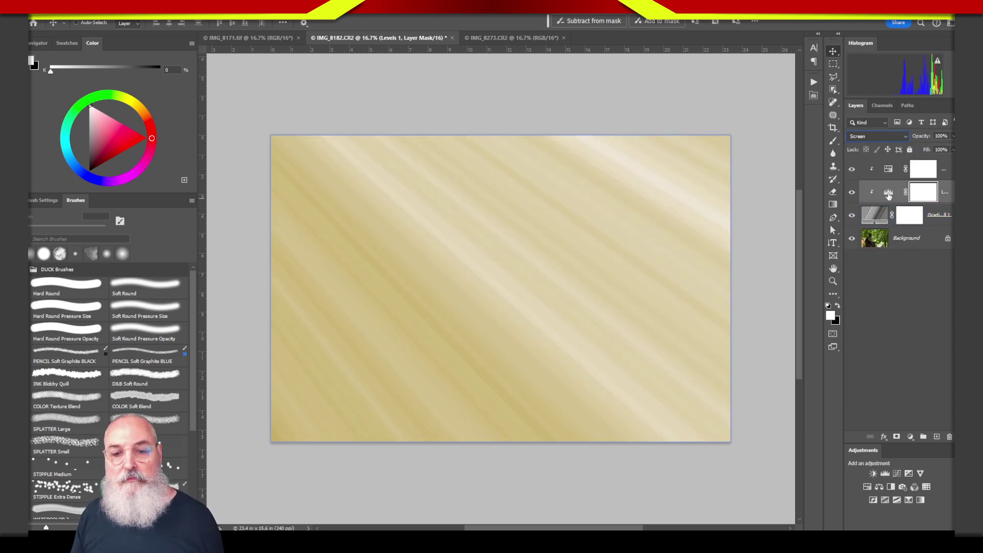
left_click(888, 193)
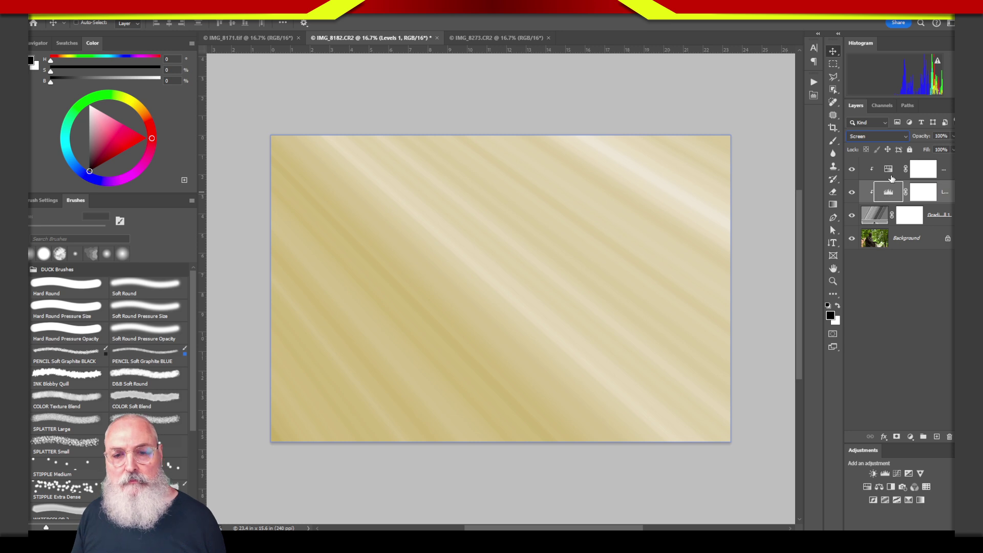
double_click(889, 193)
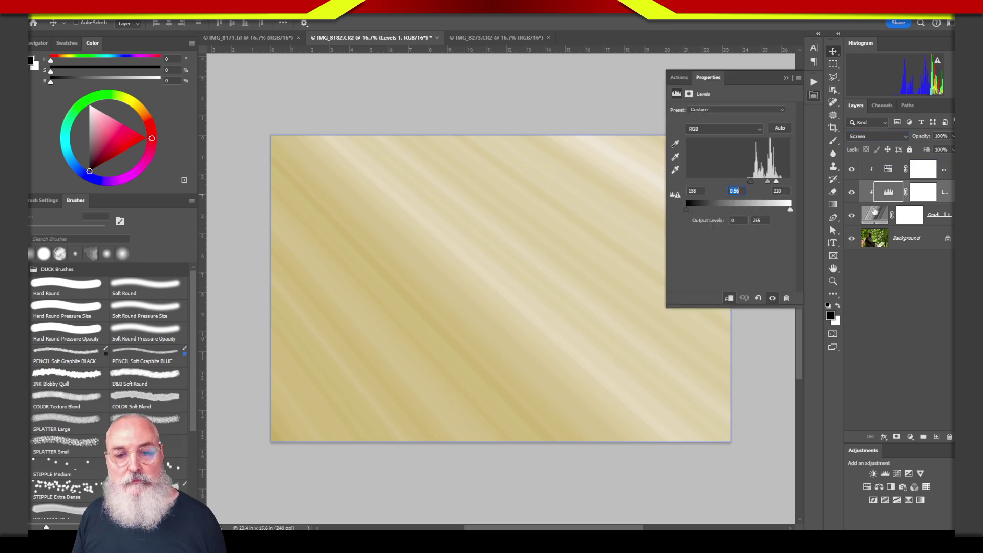
left_click(882, 214)
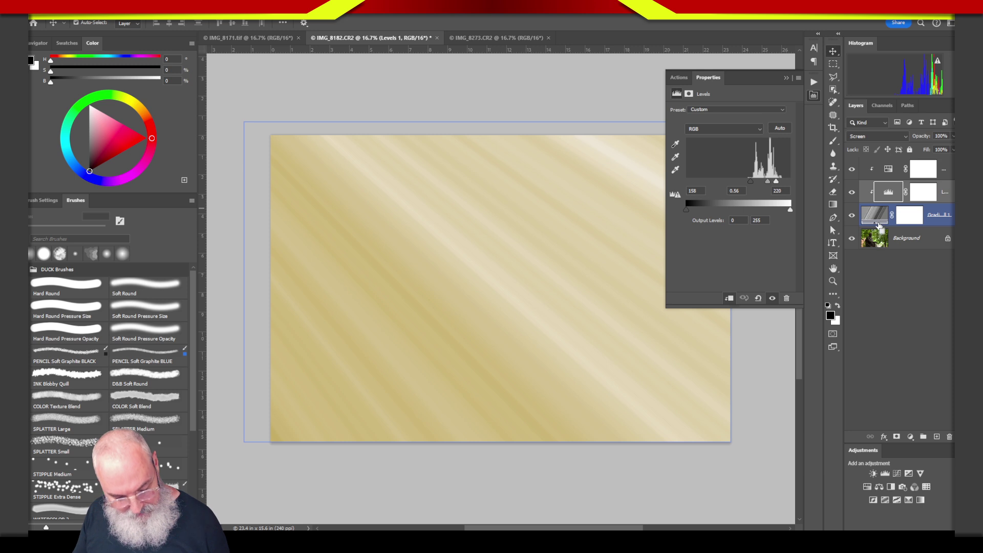
key("shift+alt+n")
left_click(881, 217)
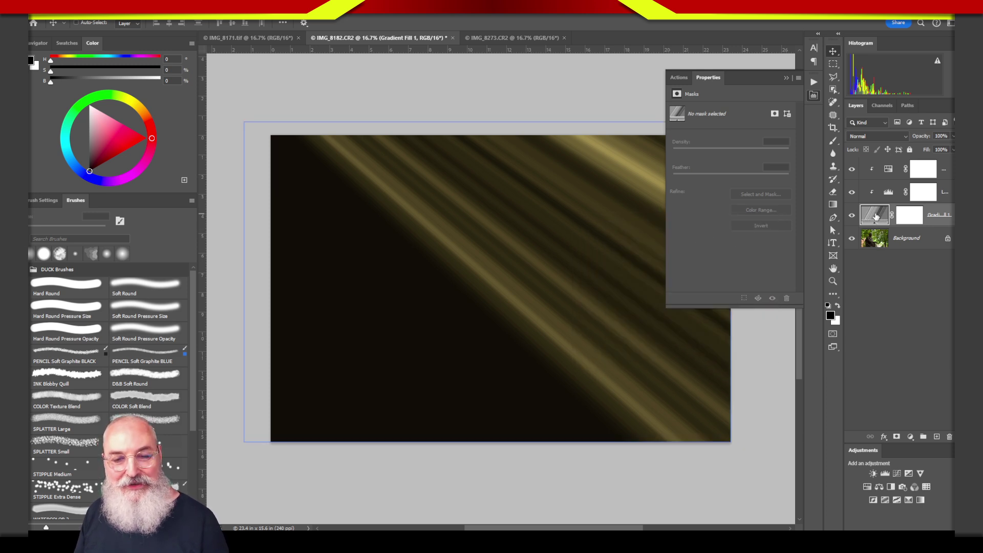
Return the ray layer to Screen and raise the Hue/Saturation Lightness to +32
left_click(876, 136)
left_click(870, 223)
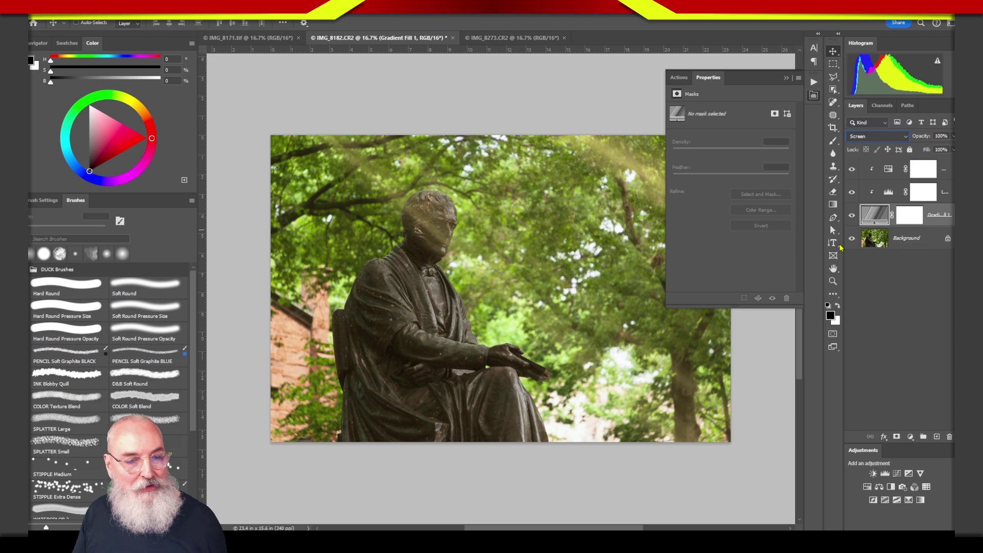
left_click(914, 328)
left_click(891, 198)
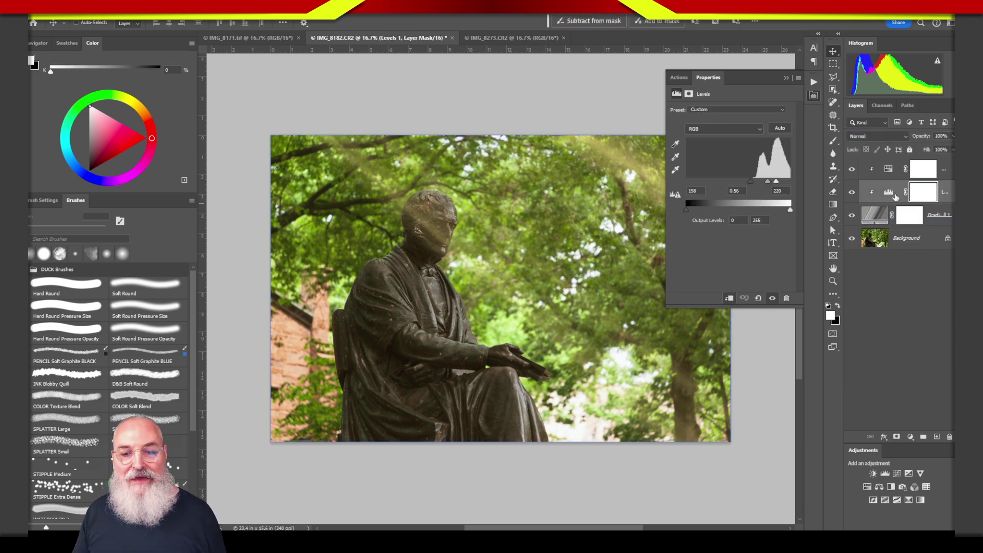
left_click(890, 174)
left_click_drag(759, 186, 736, 187)
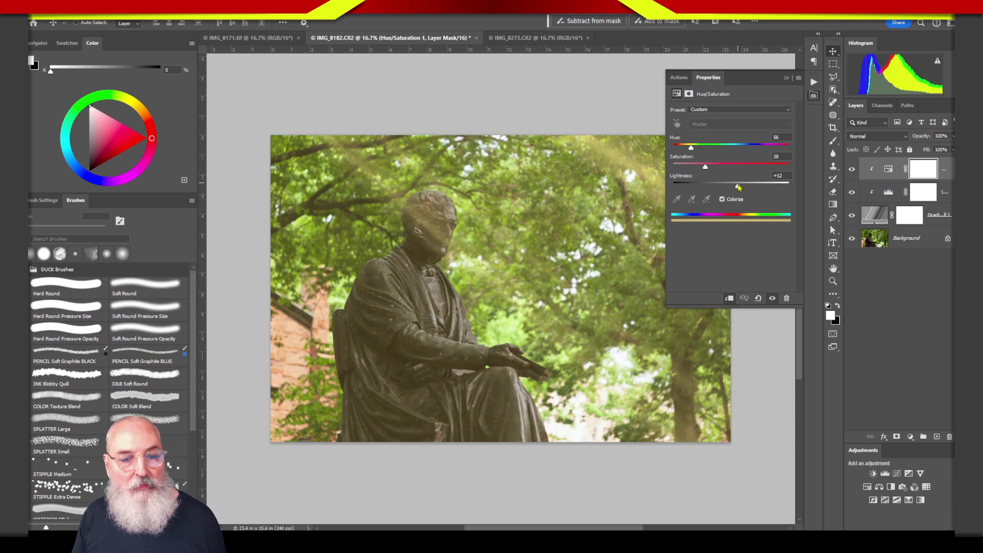
Give Gradient Fill 1 a Blend If Current Layer range of 0/81, split for a soft fade
left_click(939, 227)
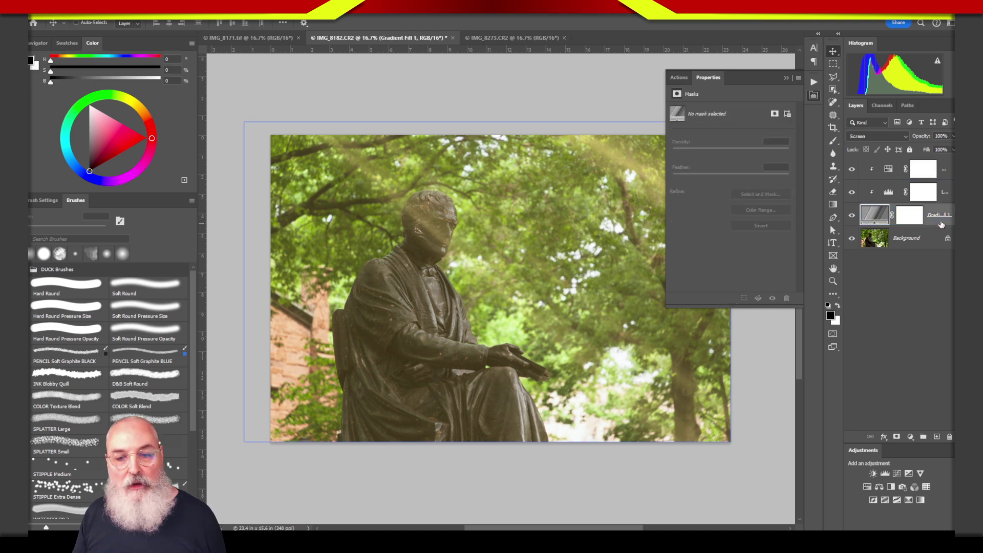
double_click(940, 223)
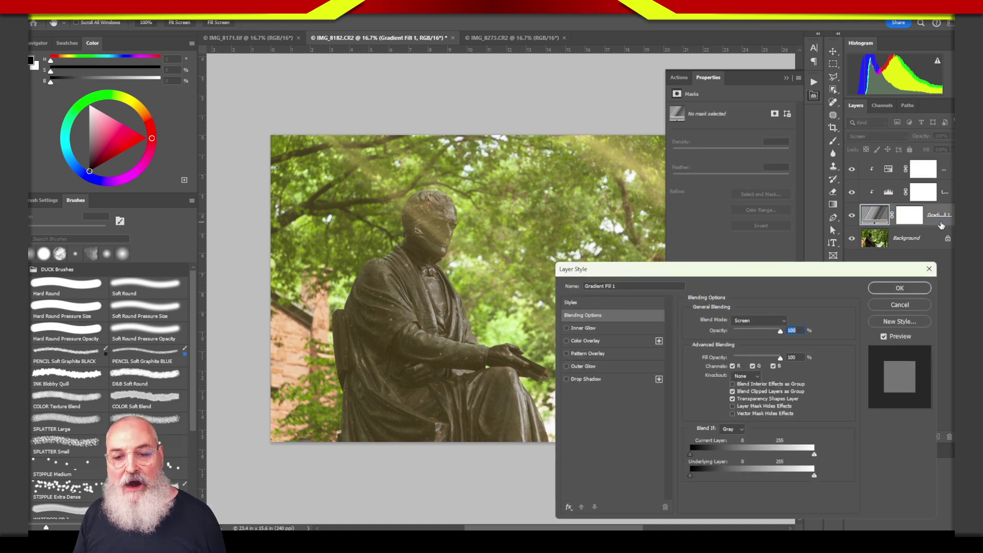
left_click_drag(844, 262, 843, 174)
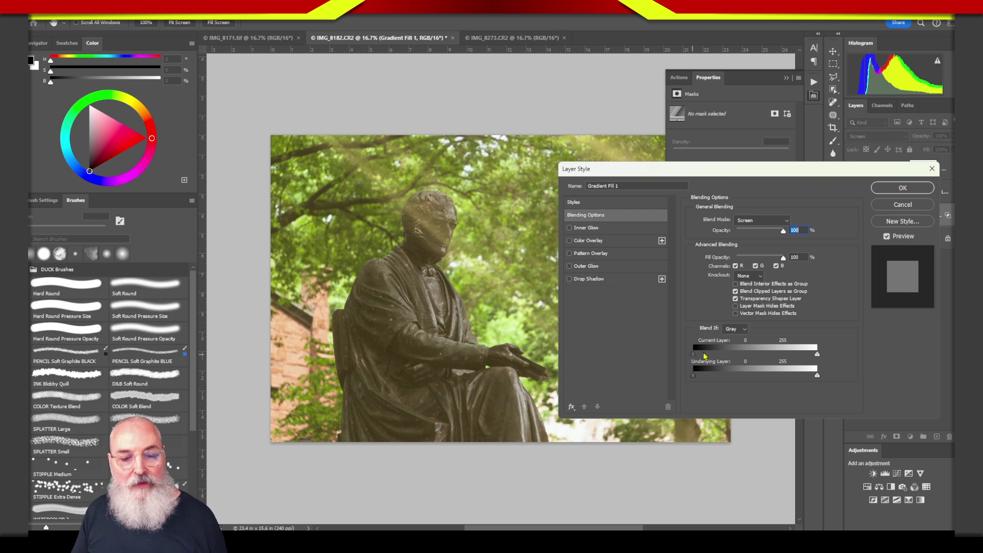
mouse_move(694, 354)
left_mouse_down()
mouse_move(736, 354)
mouse_move(690, 366)
mouse_move(702, 359)
left_mouse_up()
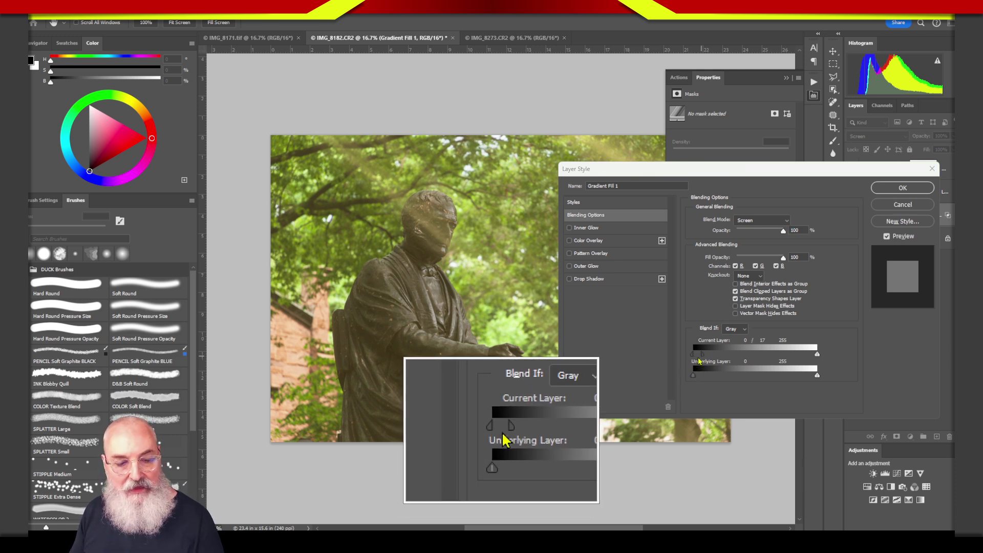
left_click_drag(701, 355, 727, 356)
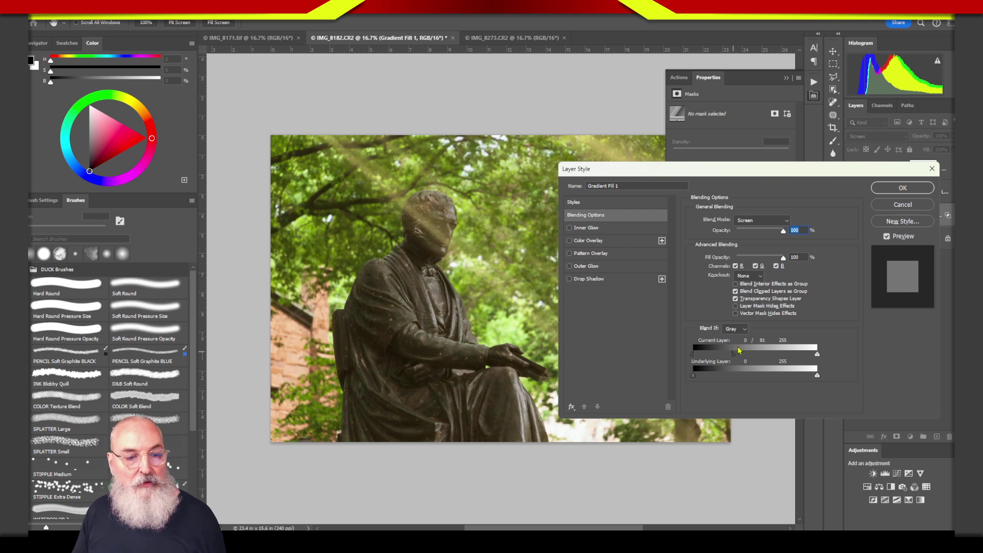
left_click_drag(709, 170, 732, 274)
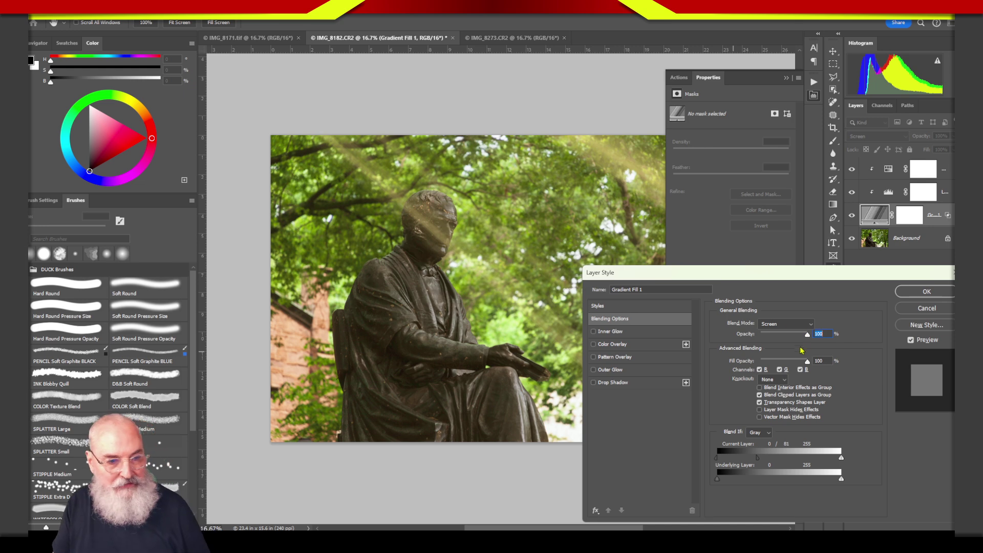
left_click(925, 292)
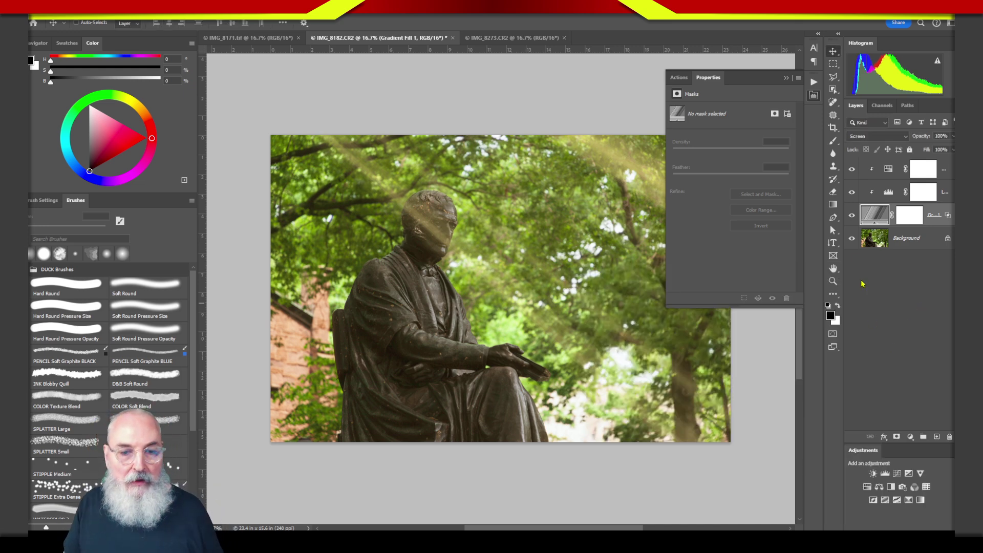
Shift the gradient so the golden beams slant from the upper right across the statue
left_click(851, 215)
left_click(851, 215)
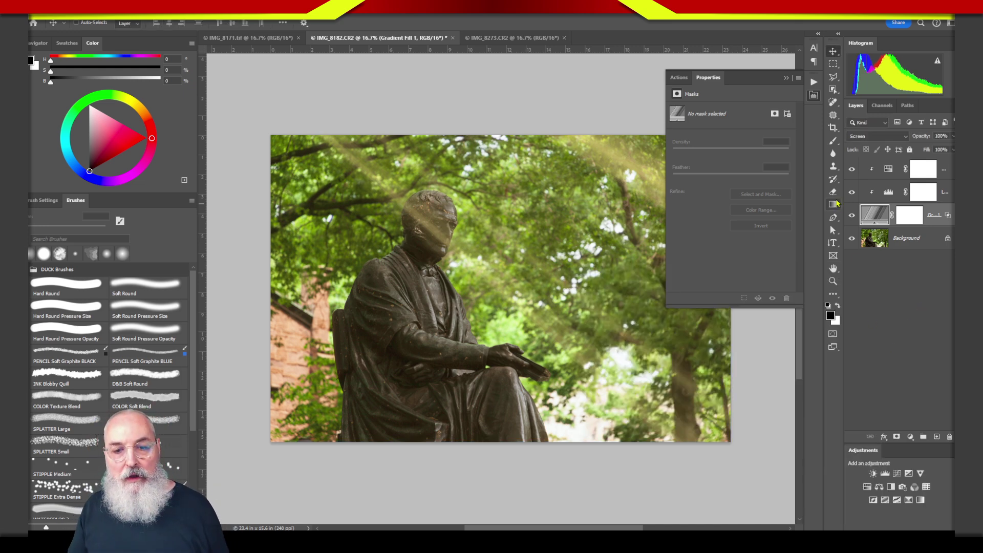
left_click(814, 96)
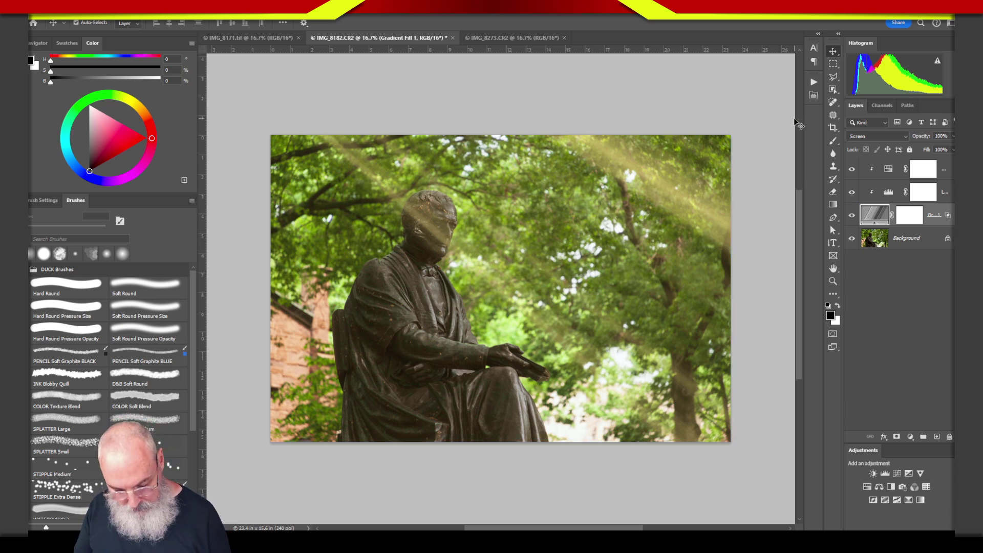
key("ctrl+minus")
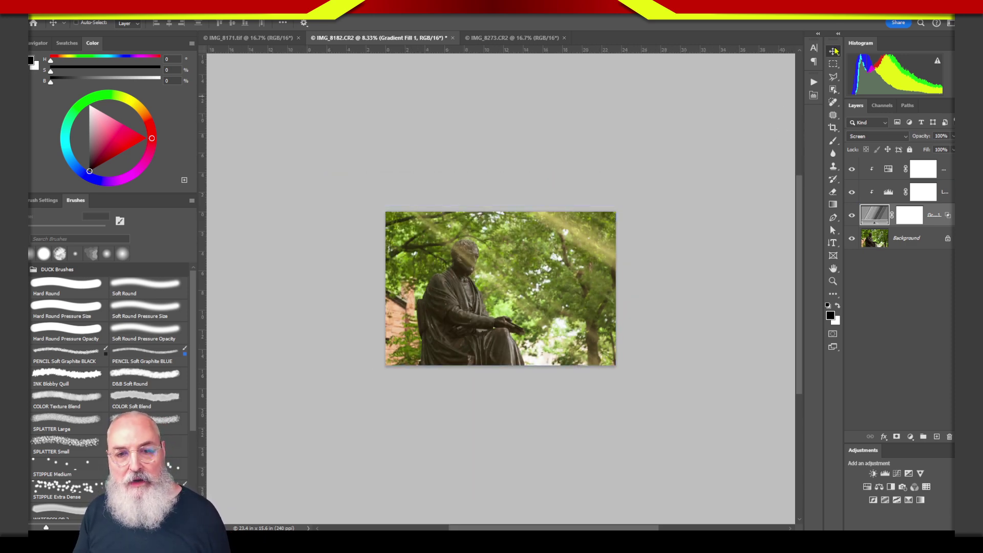
double_click(873, 216)
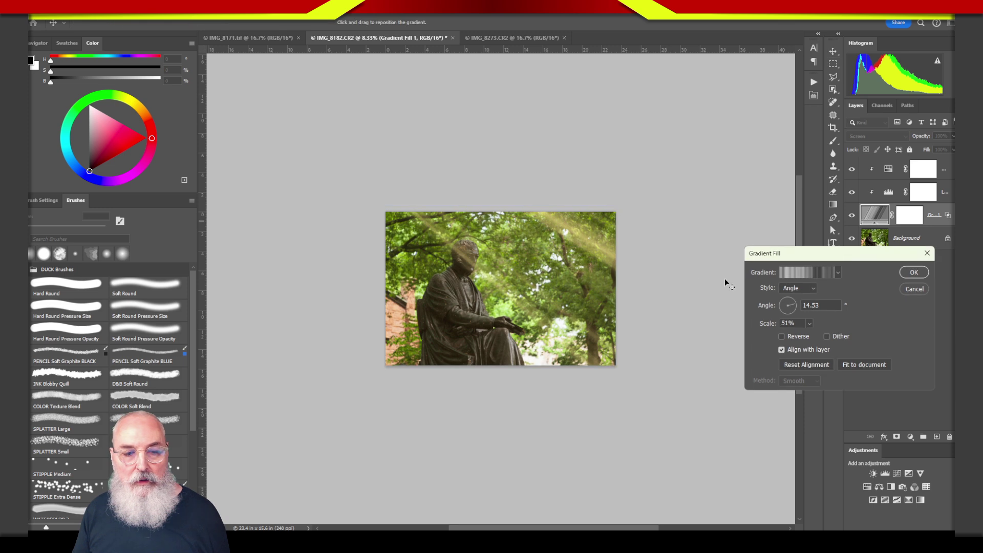
left_click_drag(444, 122, 424, 145)
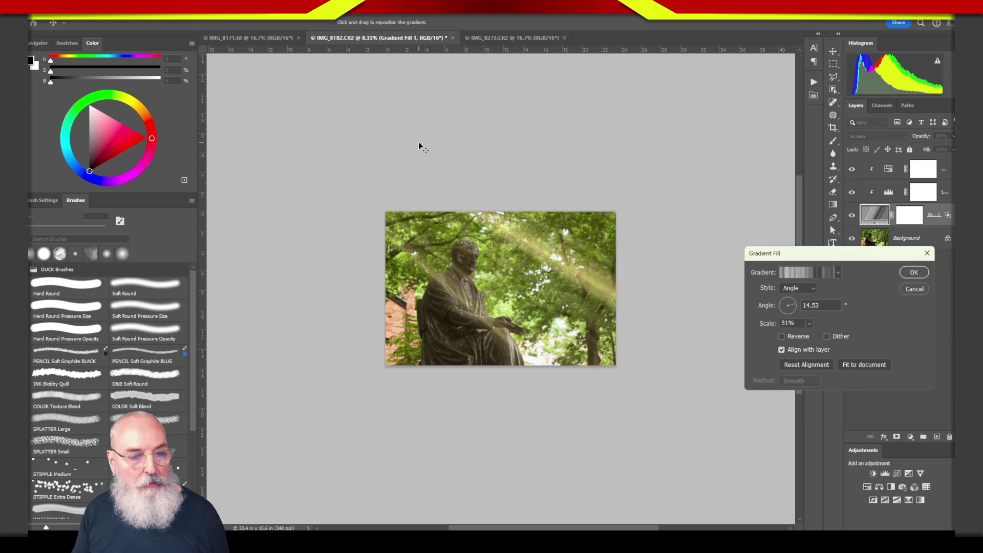
left_click(914, 272)
Fit the whole photo in the window and select the ray layer's mask
key("ctrl")
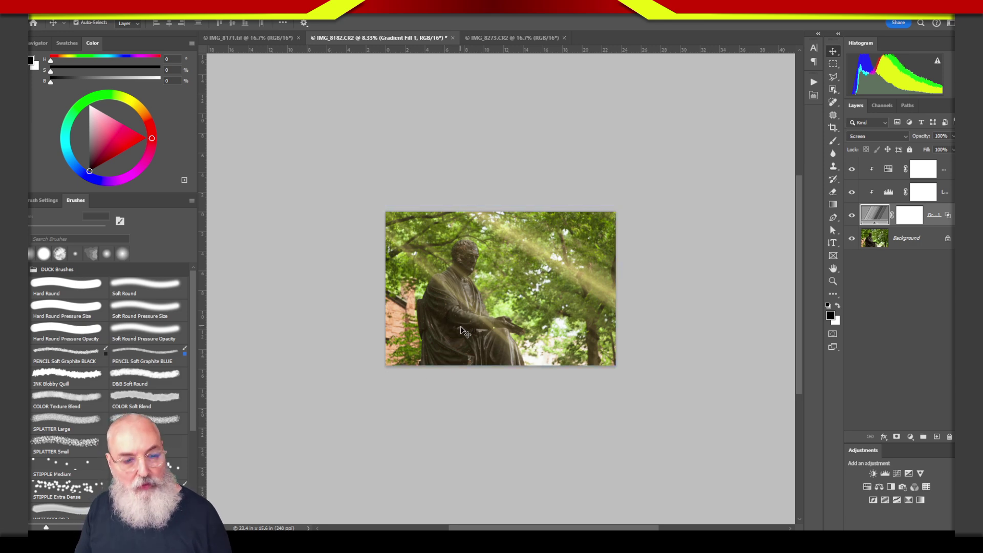
key("ctrl+0")
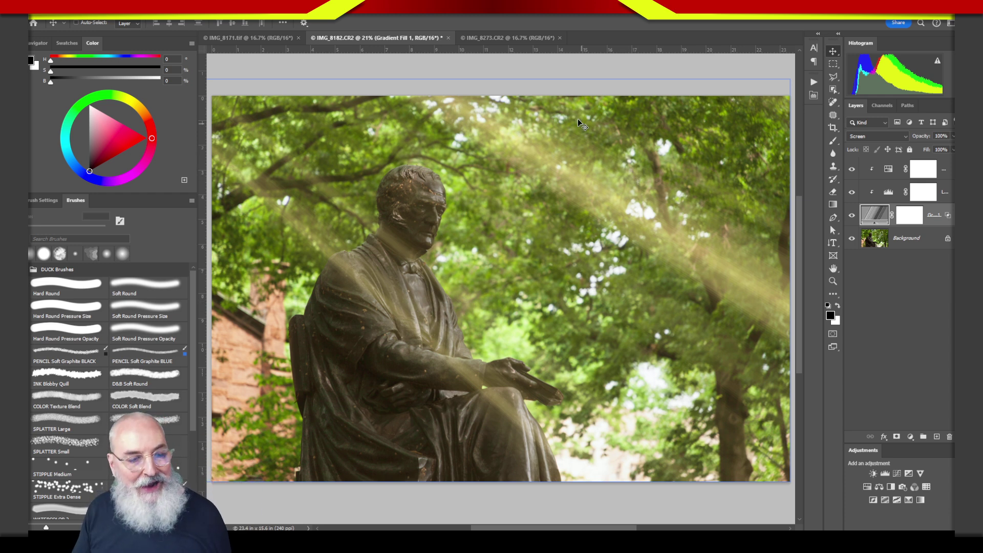
left_click(907, 219)
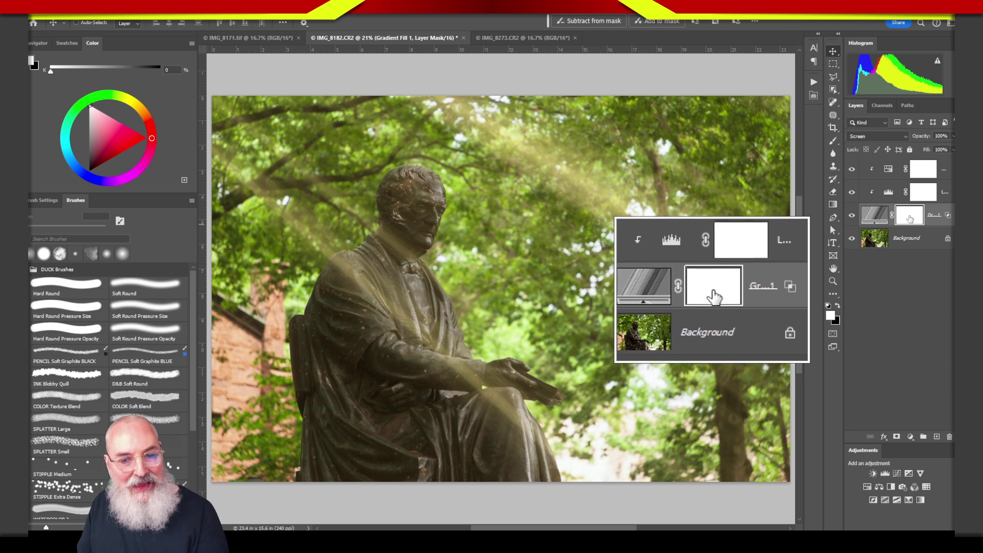
Select the statue with Object Selection, fill the ray mask black there, and deselect
left_click(833, 91)
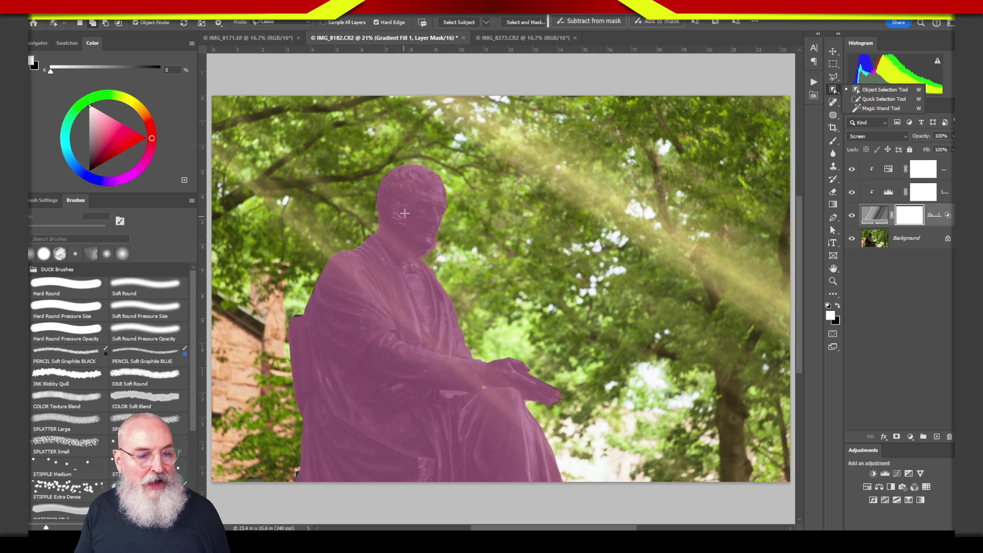
left_click(394, 298)
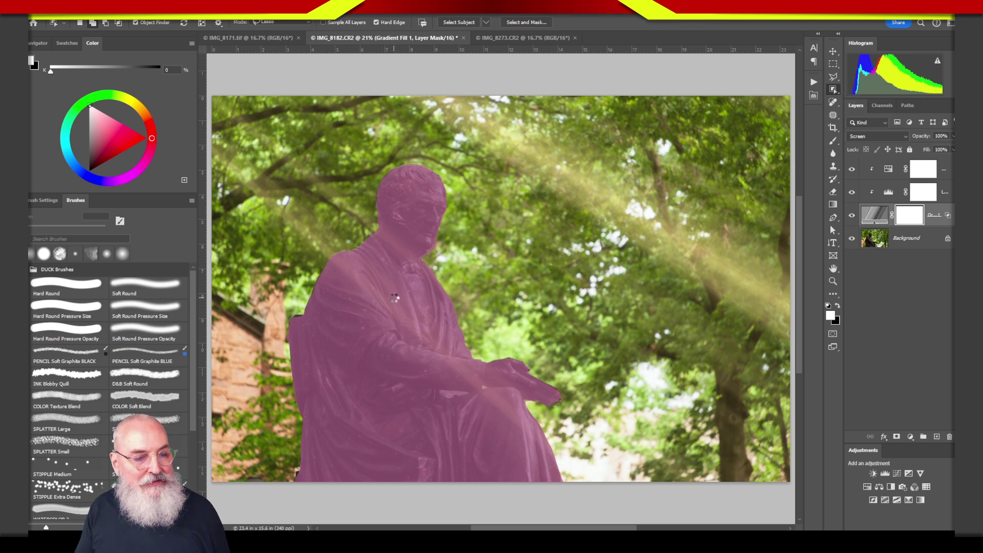
left_click(394, 300)
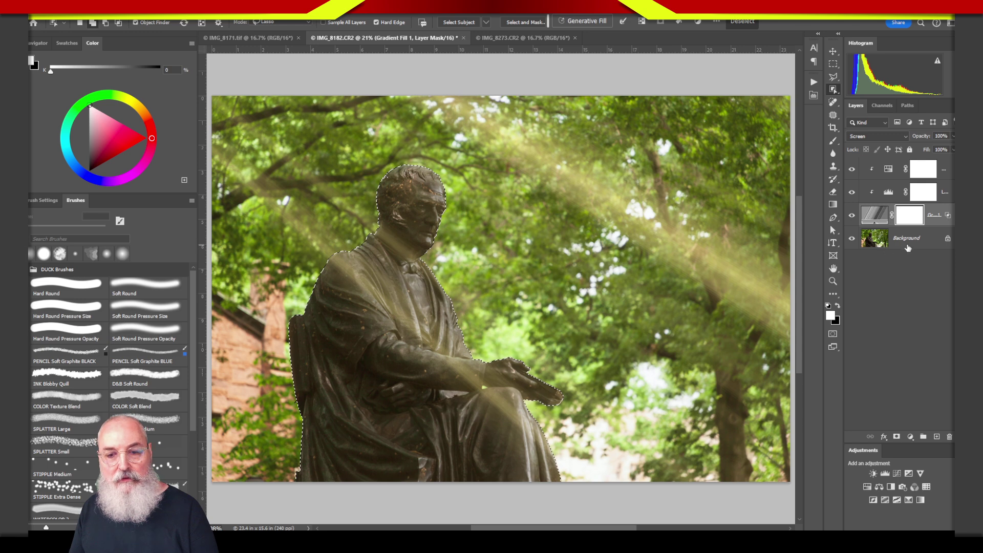
key("q")
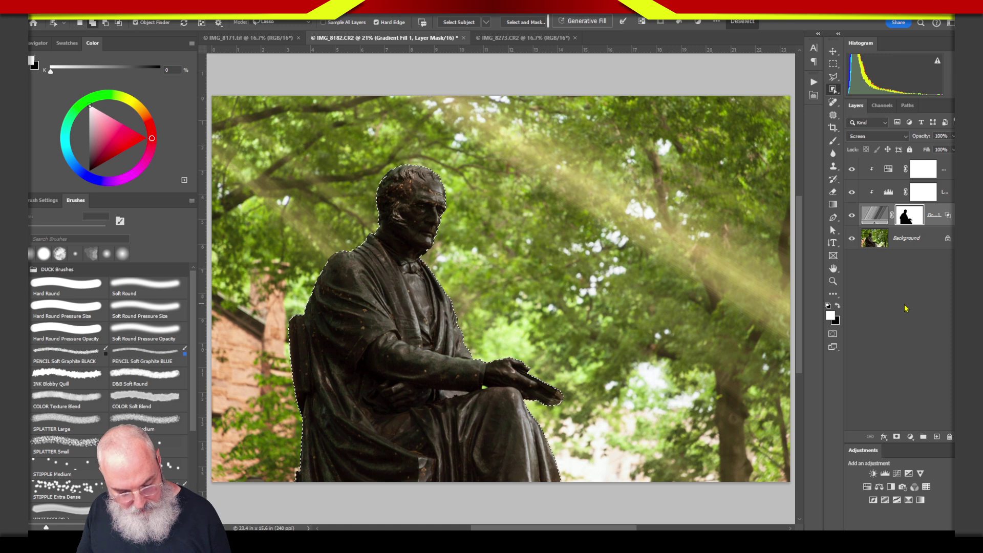
key("ctrl+d")
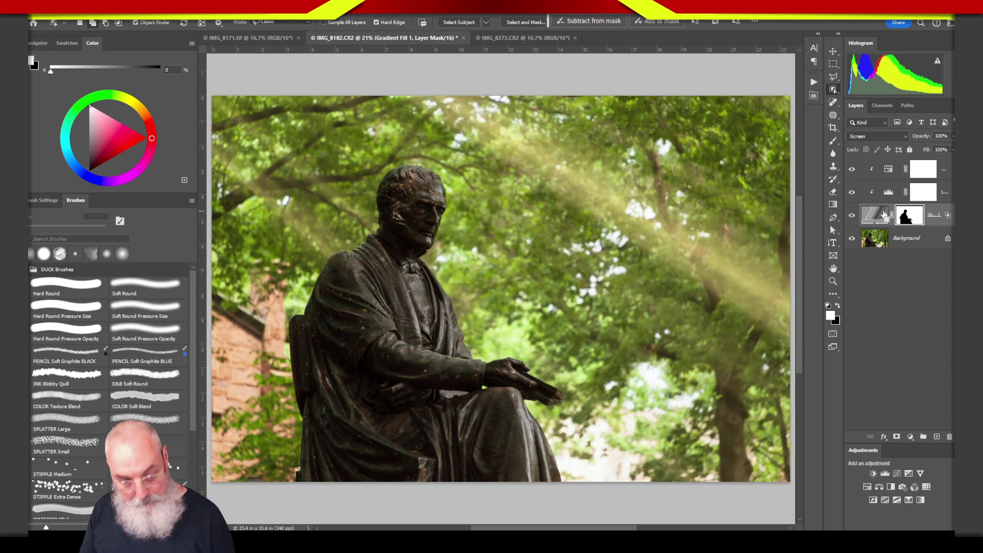
Zoom out and set the light-ray layer's opacity to 70%
key("ctrl+minus")
key("ctrl+minus")
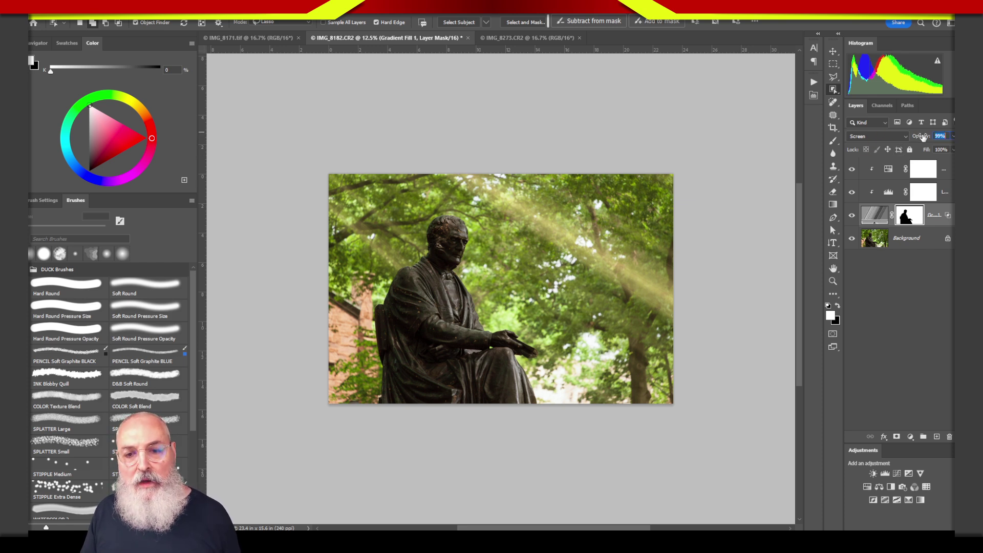
mouse_move(908, 138)
left_mouse_down()
mouse_move(905, 149)
mouse_move(928, 152)
mouse_move(902, 142)
mouse_move(927, 140)
left_mouse_up()
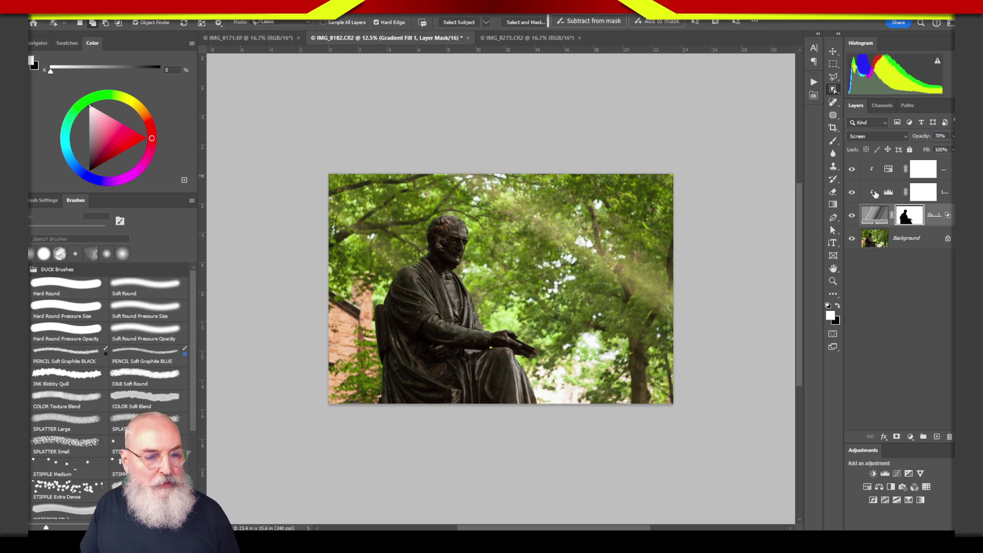
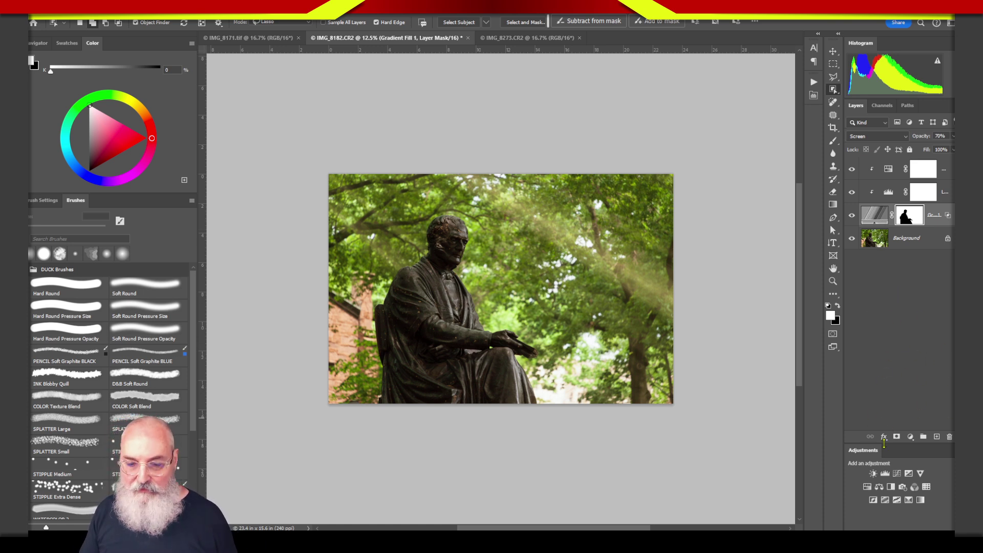
Add a Curves adjustment layer above the top Hue/Saturation layer
left_click(888, 169)
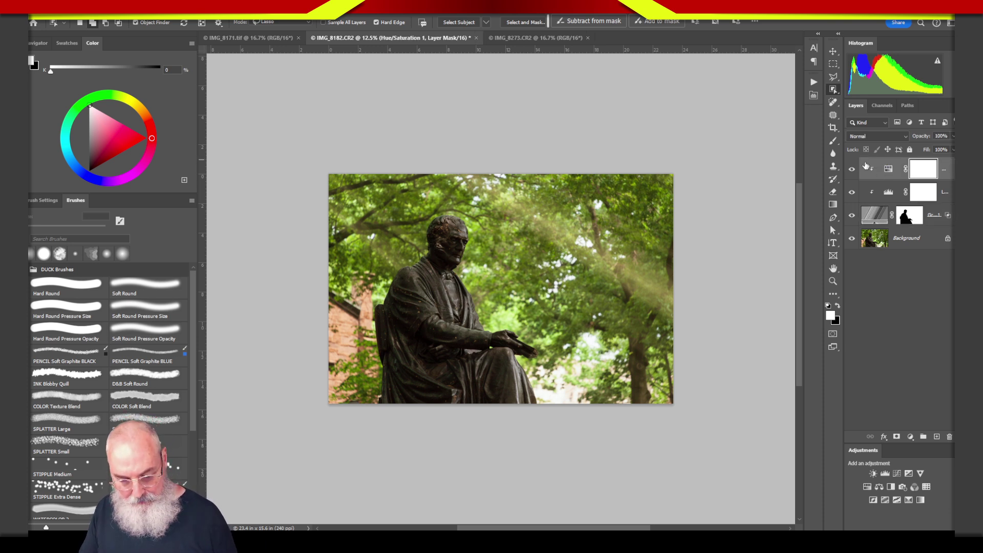
left_click(897, 474)
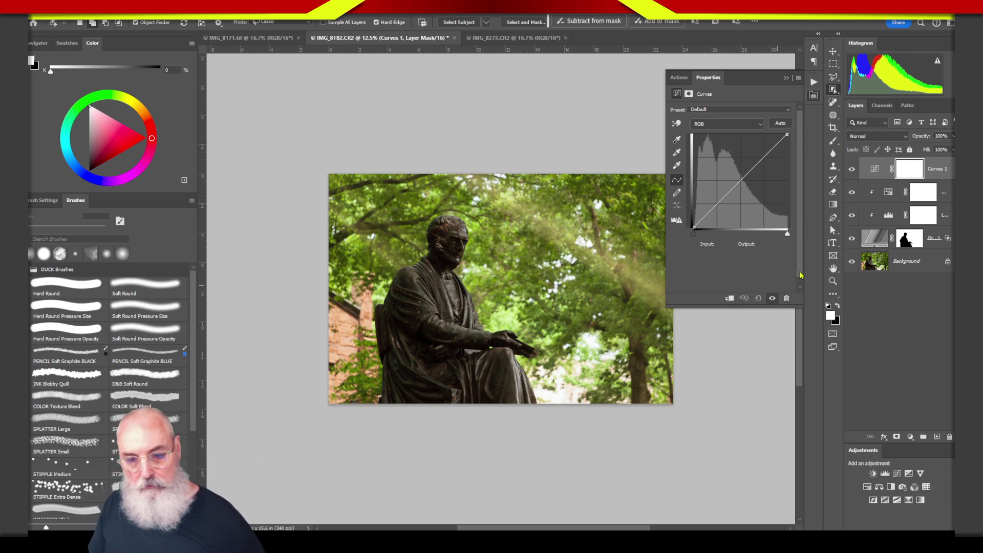
Pull the Curves highlight endpoint in to input 157 and lift the shadow point to 35/61
key("backslash")
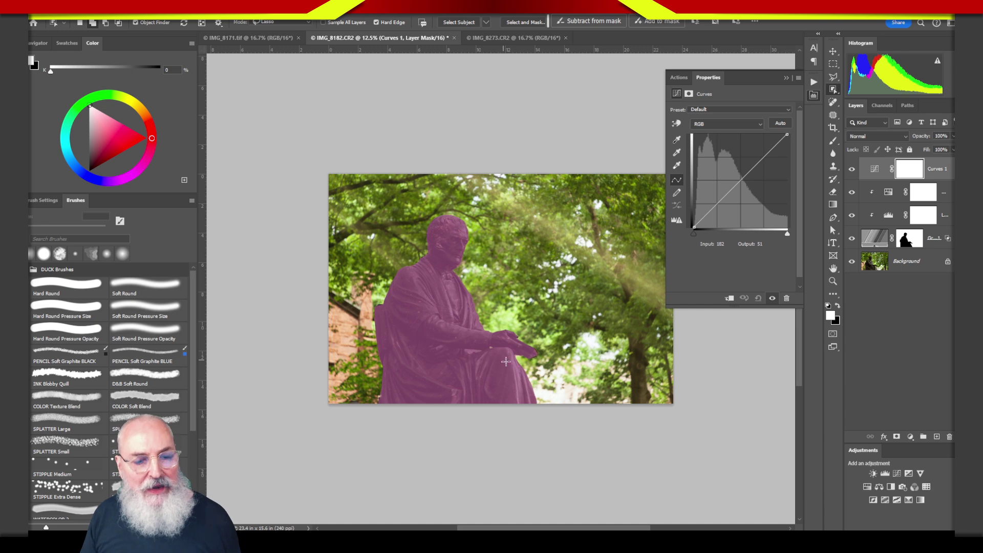
left_click(833, 51)
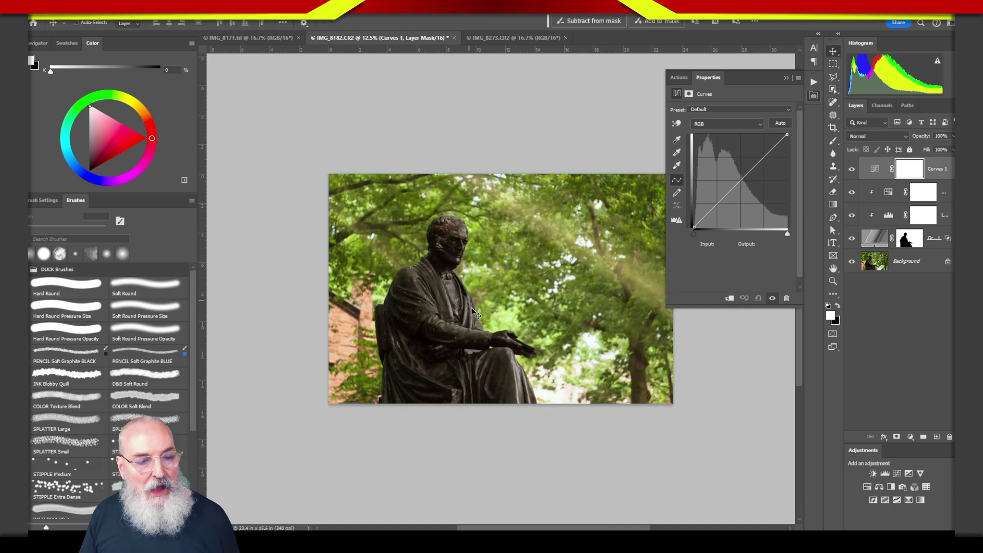
key("ctrl+0")
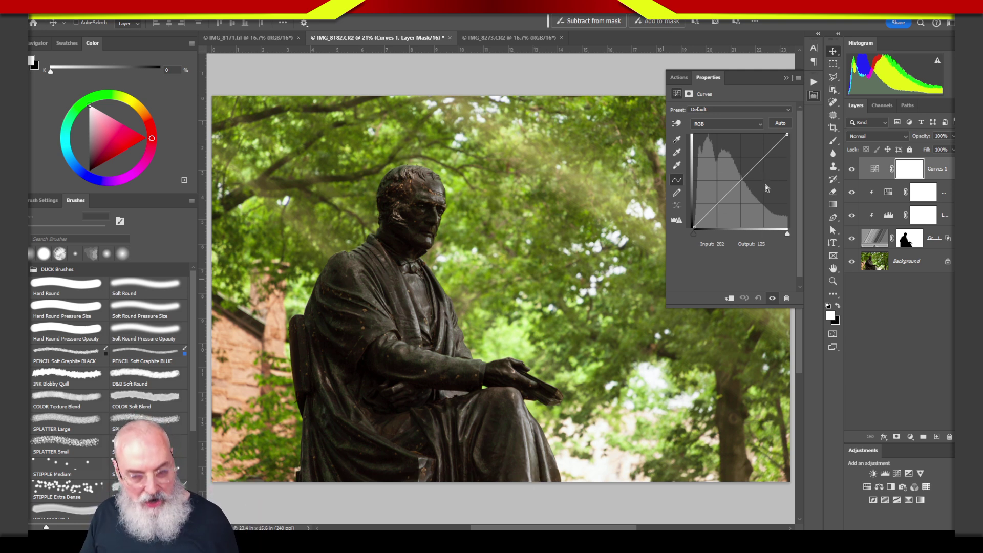
left_click(786, 134)
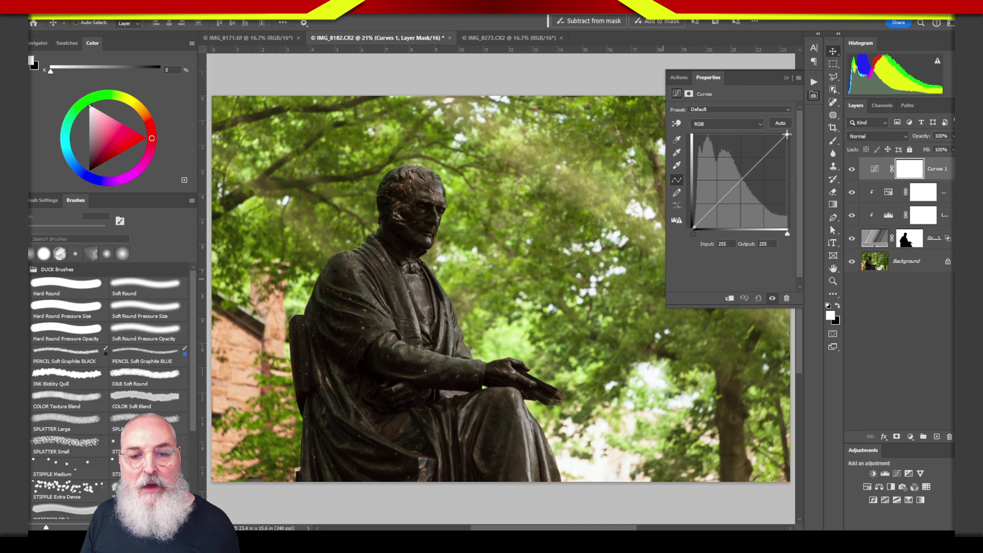
left_click_drag(787, 135, 808, 126)
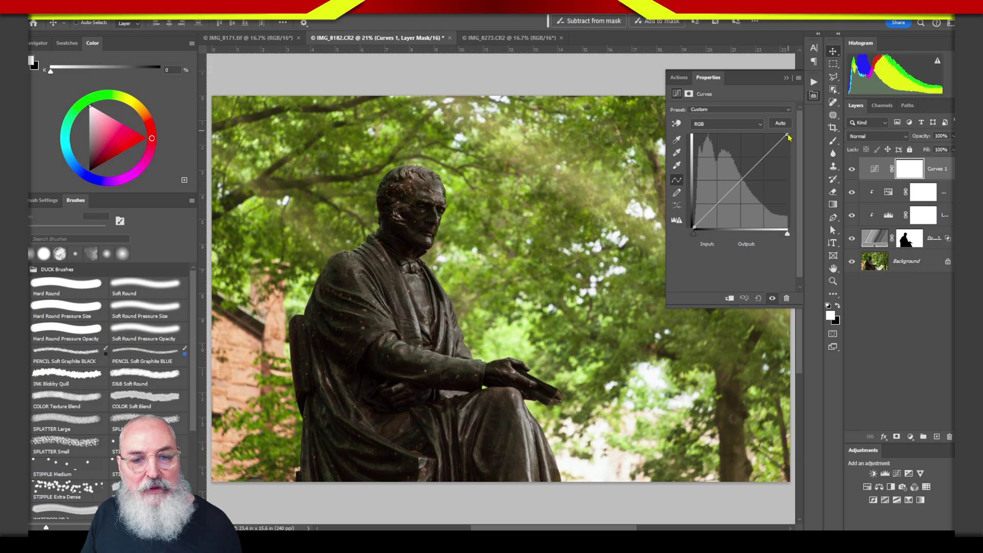
left_click_drag(787, 135, 739, 125)
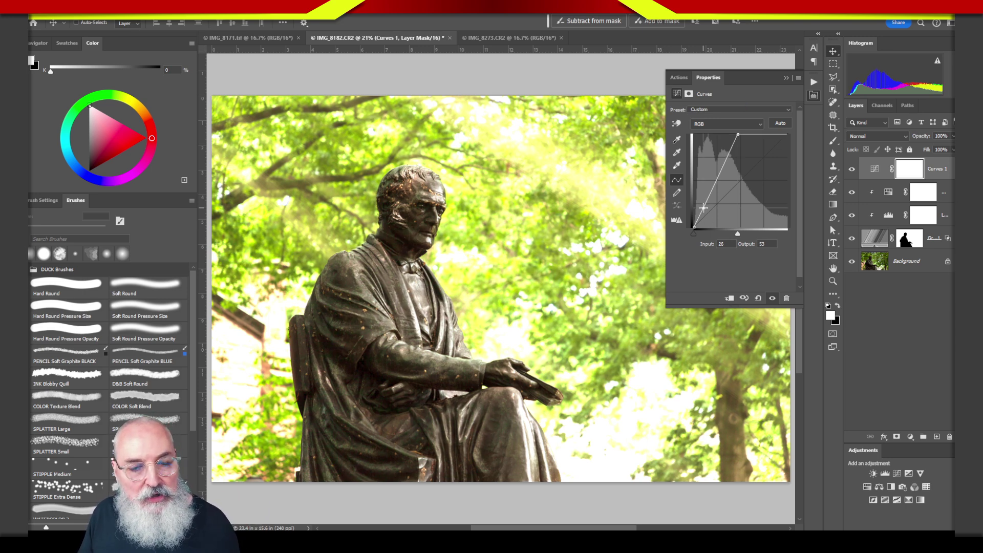
left_click_drag(703, 207, 707, 205)
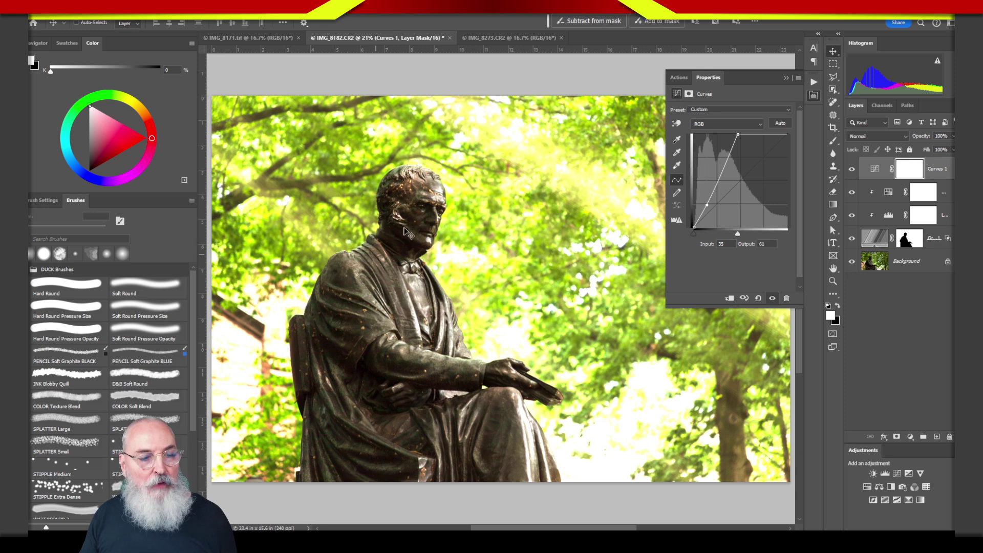
key("ctrl")
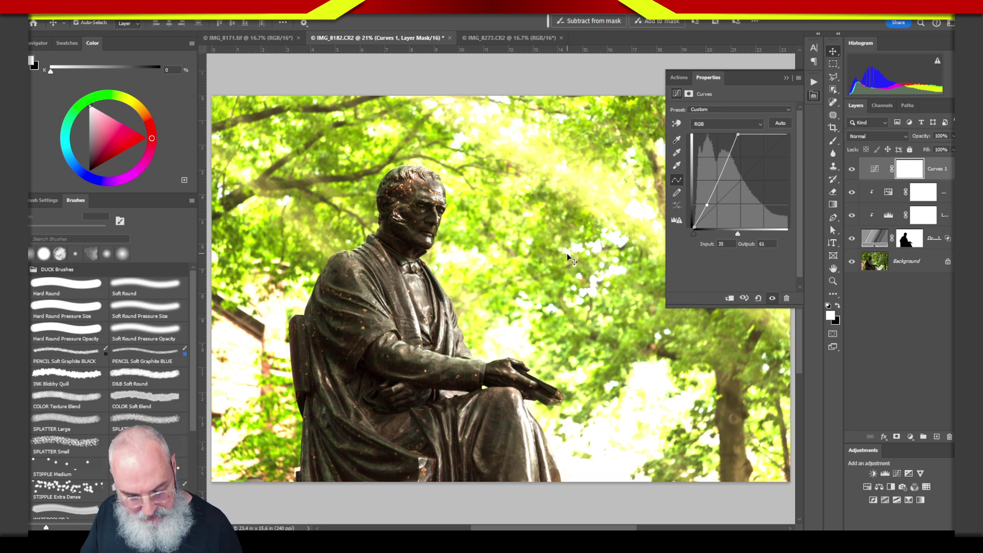
key("ctrl+minus")
key("ctrl+minus")
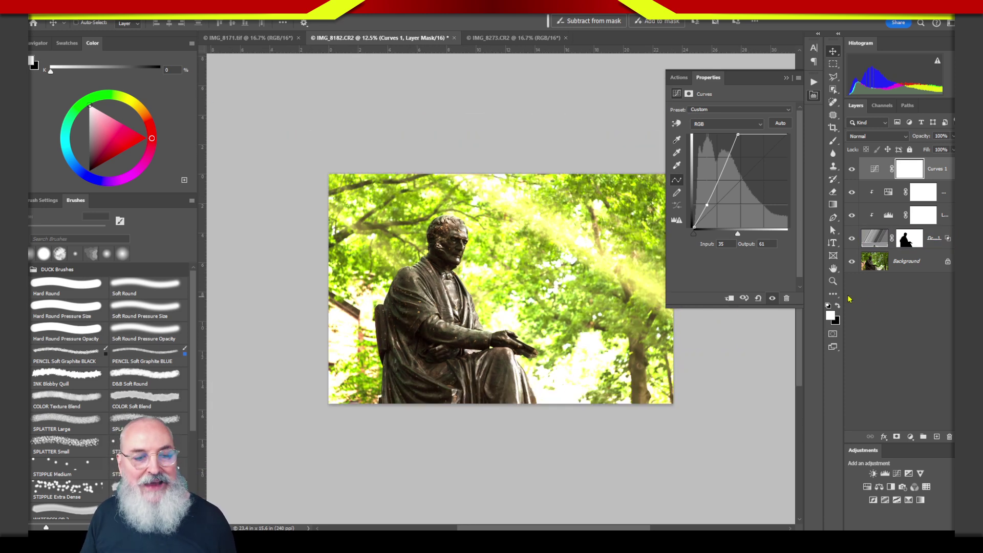
Compare Curves 1 on and off, then copy the statue mask and invert it with Ctrl+I
left_click(852, 170)
left_click(852, 169)
left_click(852, 168)
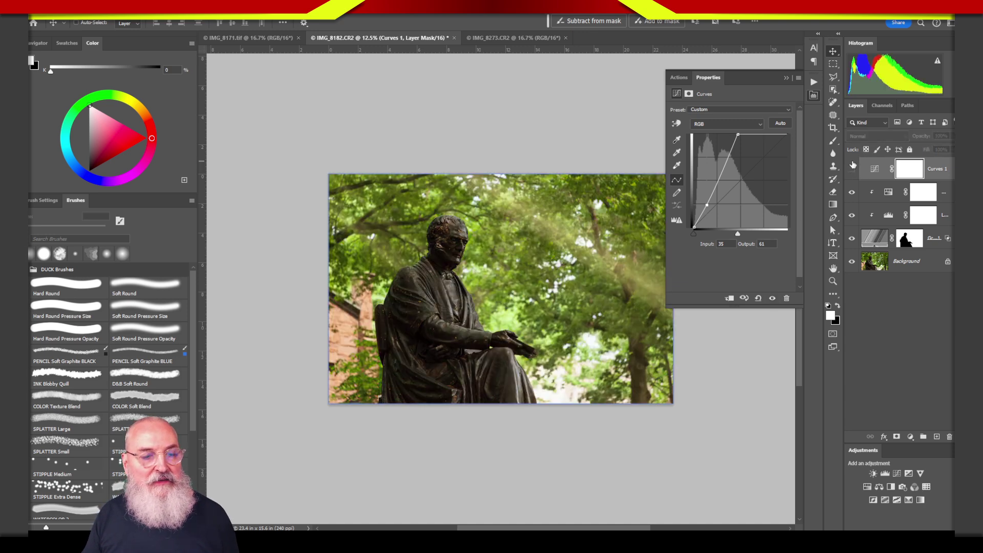
left_click(853, 168)
left_click(852, 168)
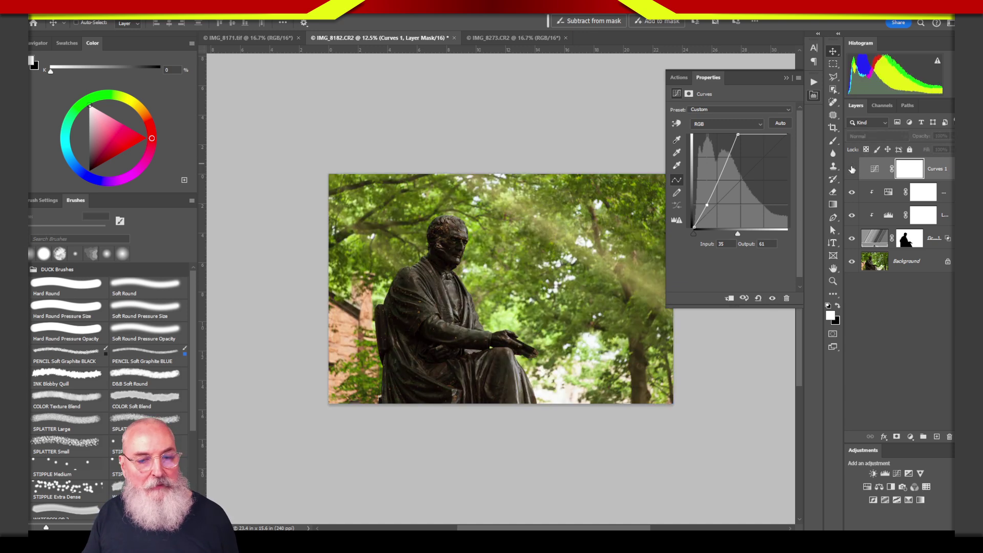
left_click(851, 169)
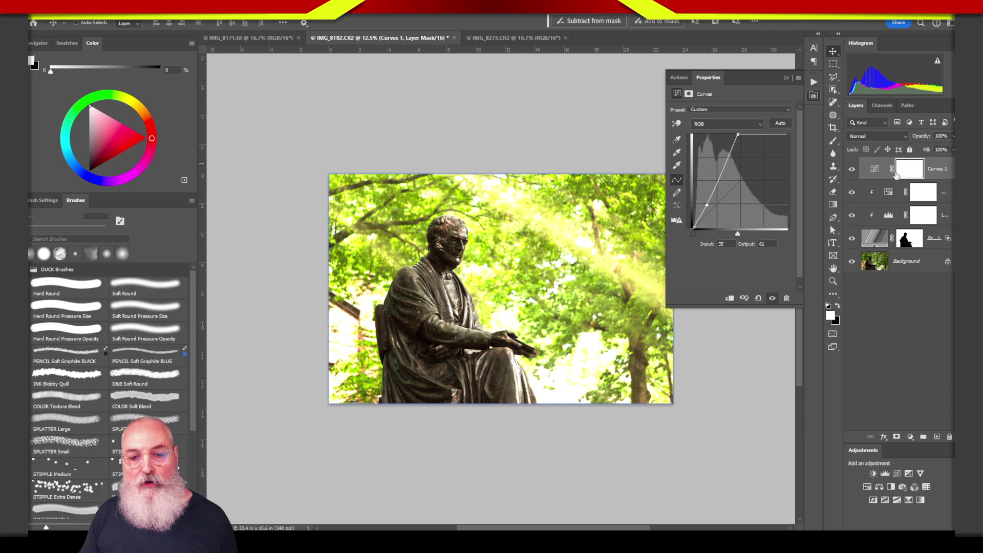
left_click(912, 241)
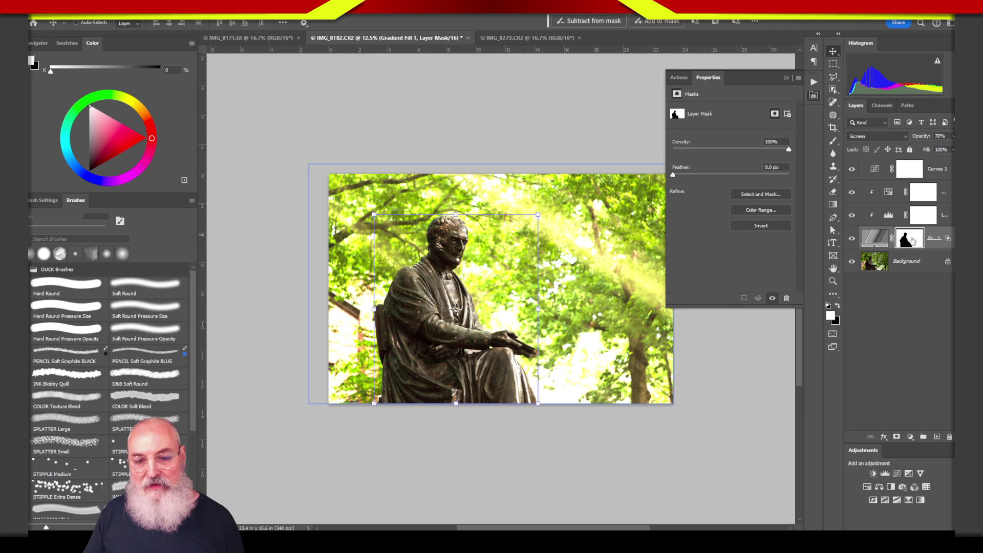
left_click_drag(912, 244, 913, 205)
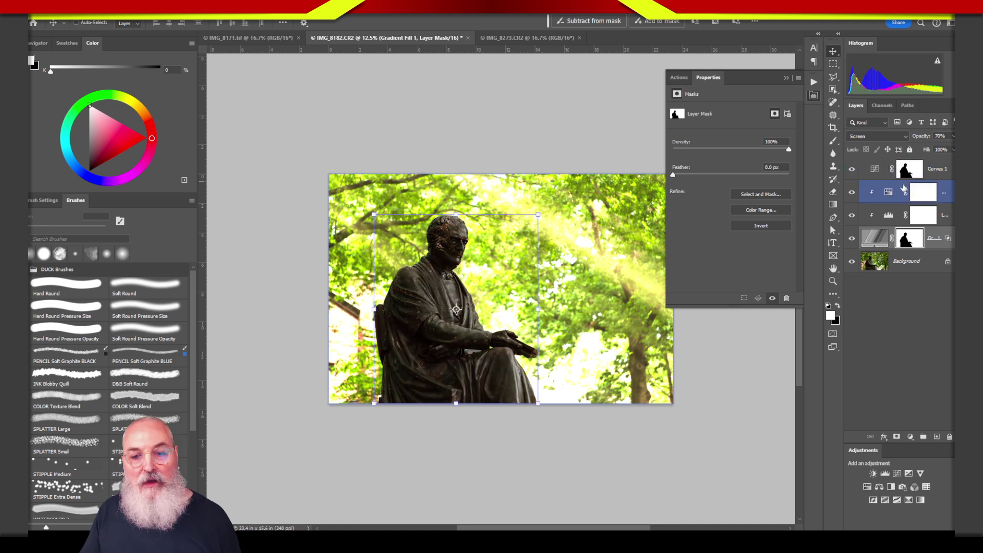
key("ctrl+z")
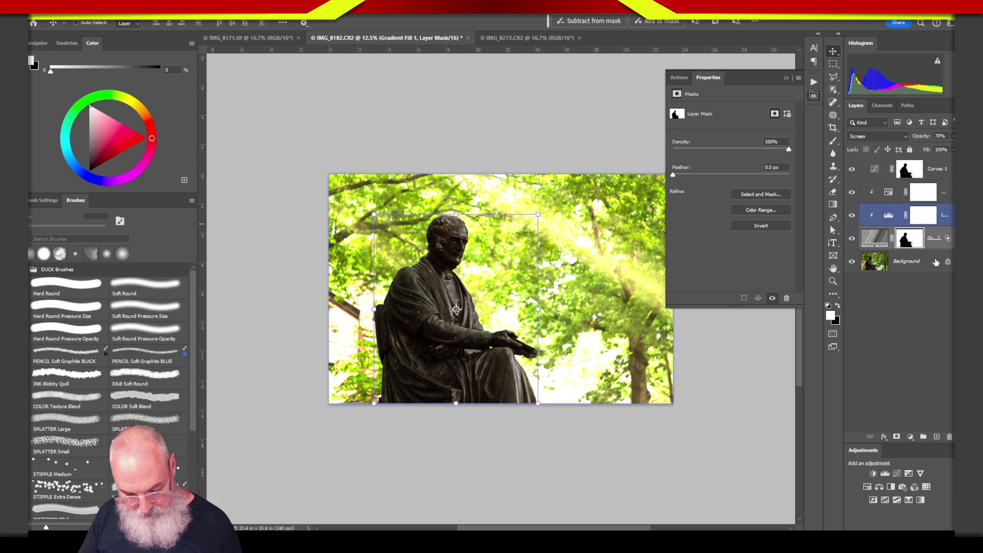
key("ctrl")
key("ctrl+i")
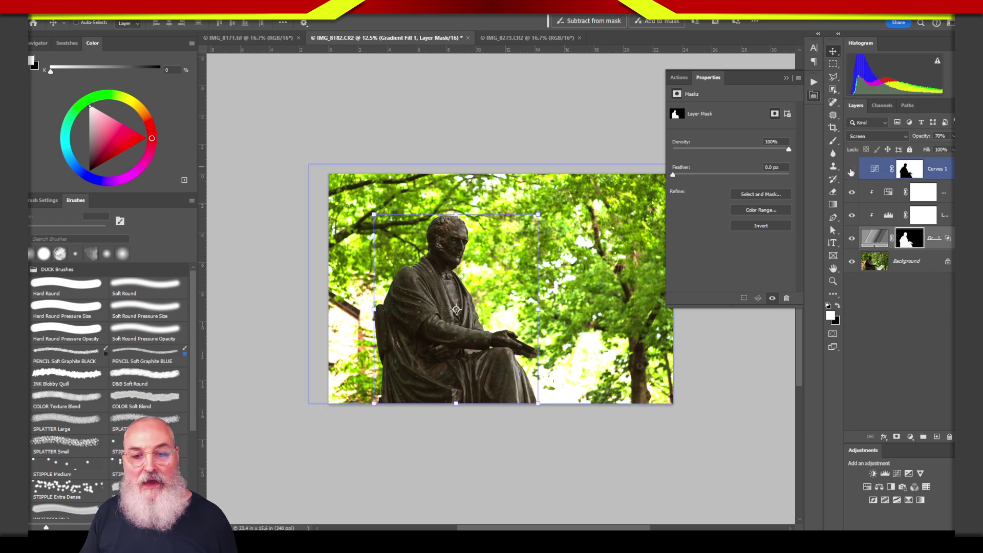
Swap the masks so Curves 1 carries the inverted mask revealing only the statue
left_click(852, 172)
left_click(852, 171)
left_click(850, 172)
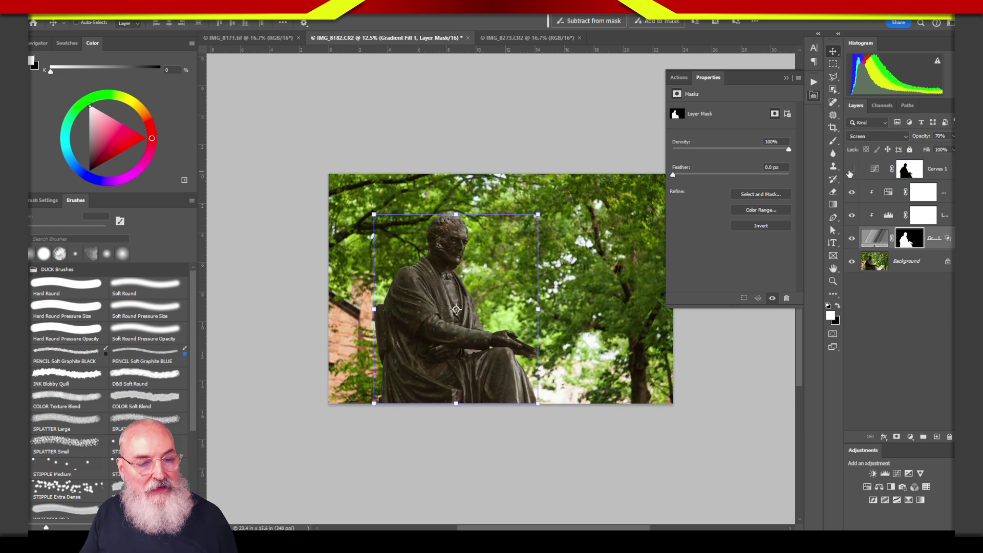
left_click(851, 174)
left_click(943, 277)
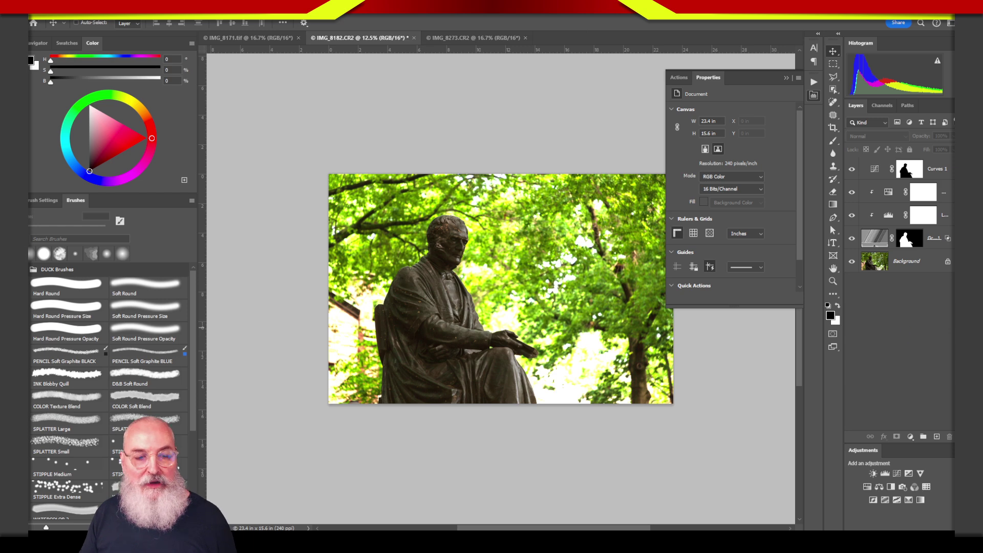
left_click(852, 173)
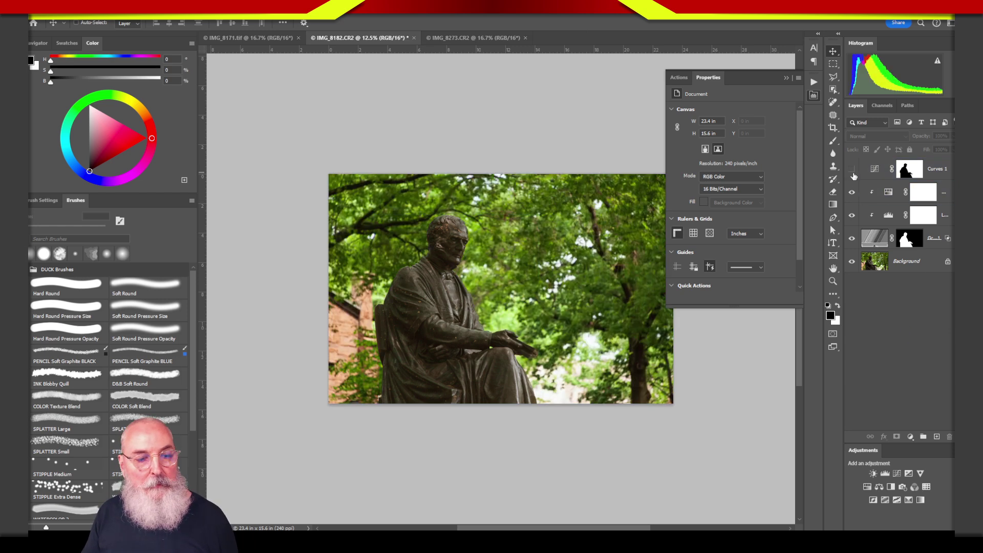
left_click(852, 174)
left_click(852, 176)
left_click(852, 176)
left_click(869, 182)
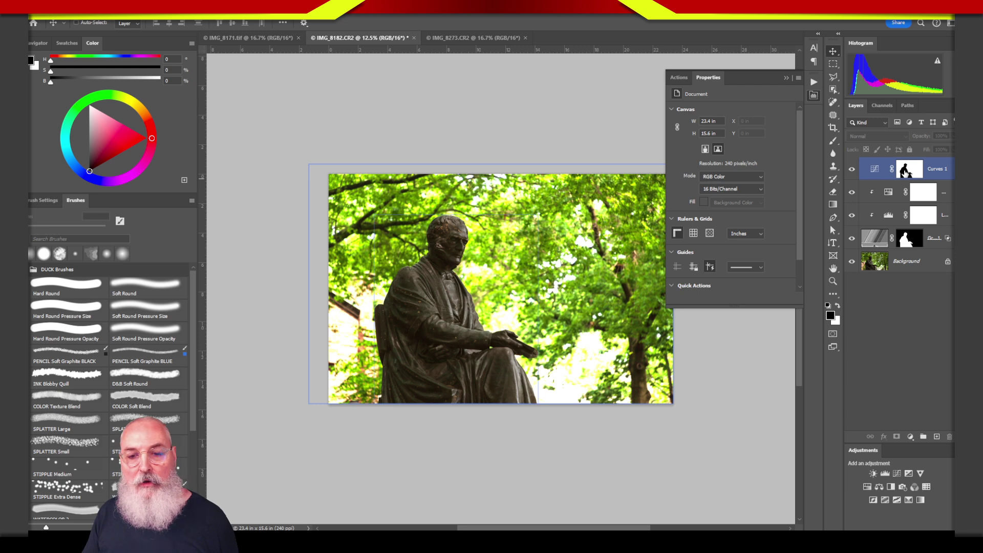
left_click(906, 174)
mouse_move(908, 205)
left_mouse_down()
mouse_move(910, 241)
mouse_move(904, 193)
left_mouse_up()
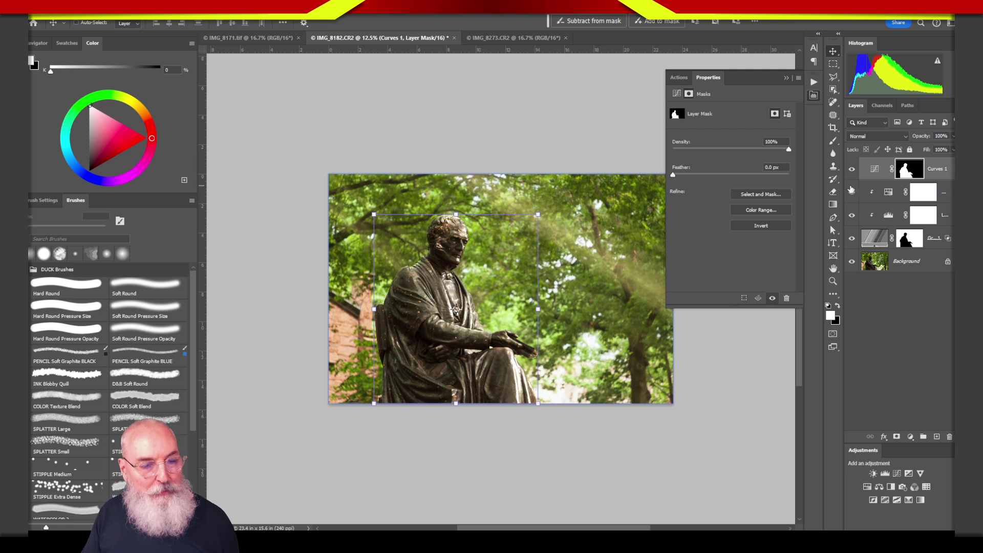
Compare Curves 1 on and off and nudge its highlight point slightly left
left_click(853, 169)
left_click(852, 169)
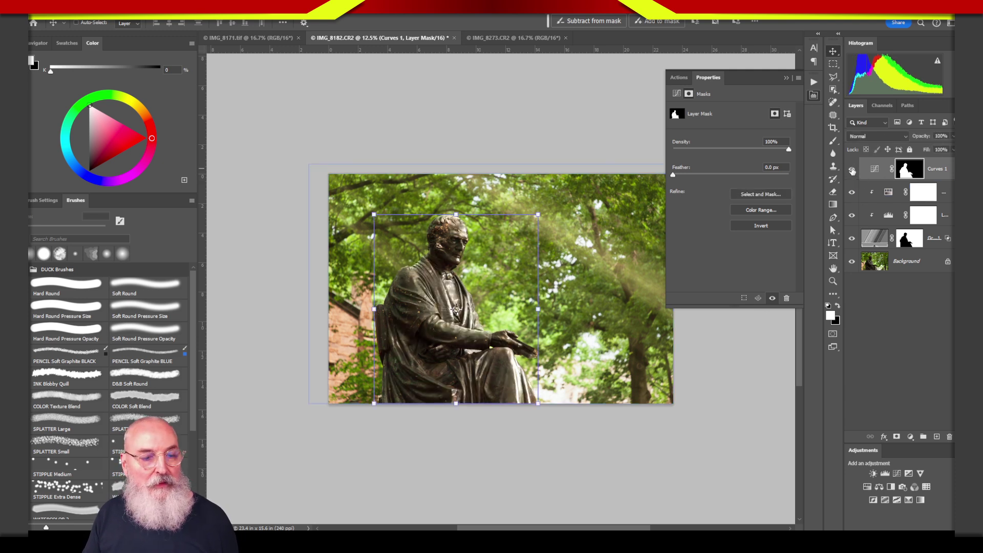
left_click(853, 169)
left_click(852, 170)
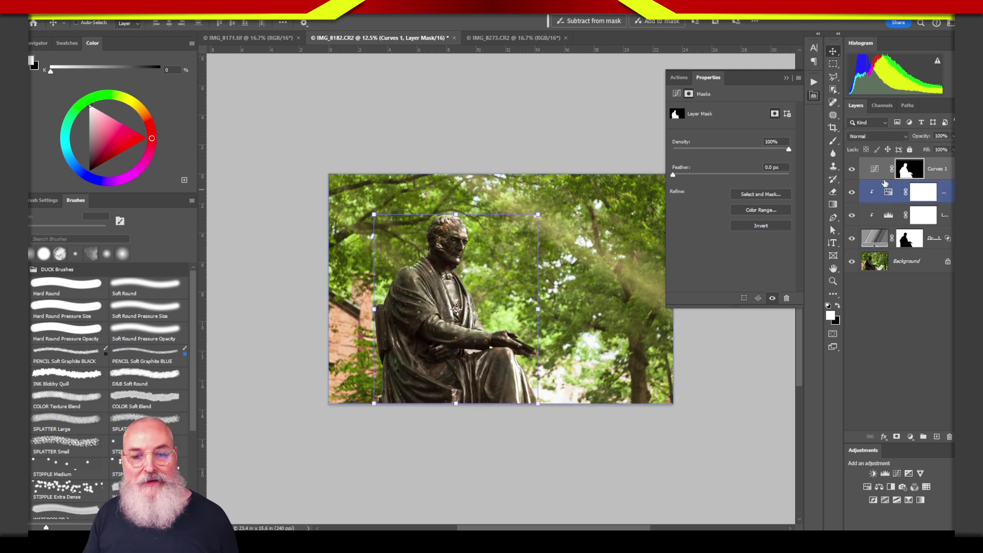
left_click(874, 169)
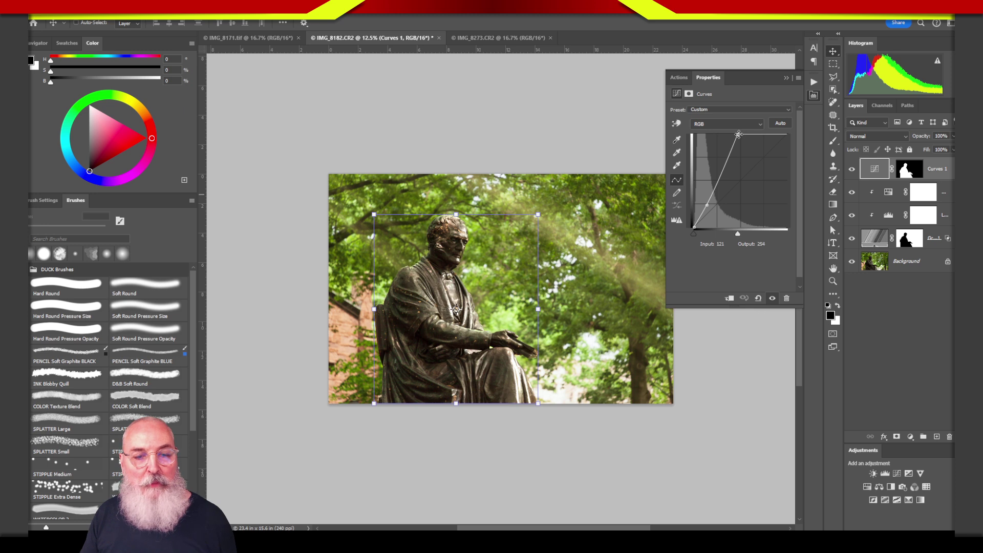
left_click_drag(739, 134, 738, 134)
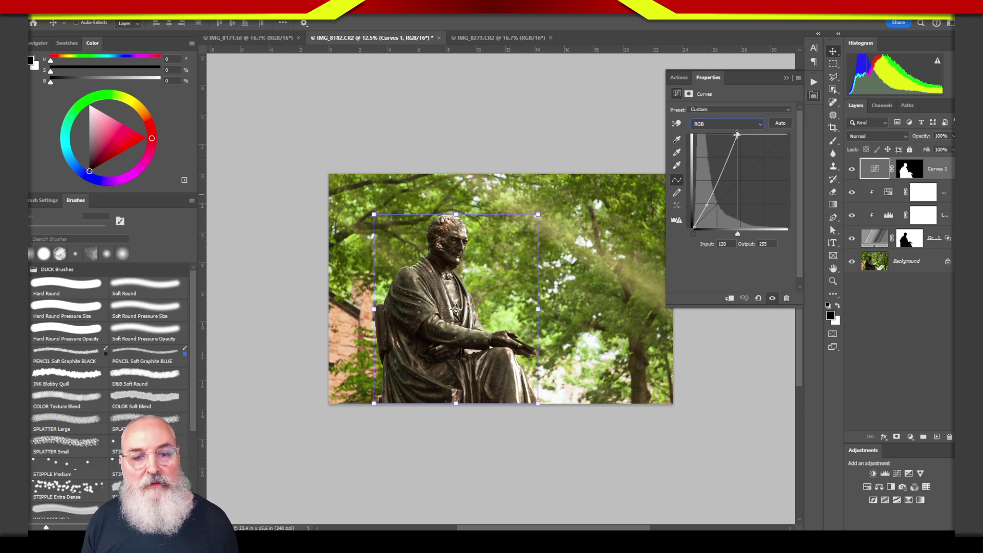
left_click(915, 362)
Set the highlight point to Input 136, Output 250 and lower the shadow point
left_click(910, 169)
left_click_drag(738, 135, 747, 140)
mouse_move(708, 205)
left_mouse_down()
mouse_move(717, 199)
mouse_move(705, 214)
left_mouse_up()
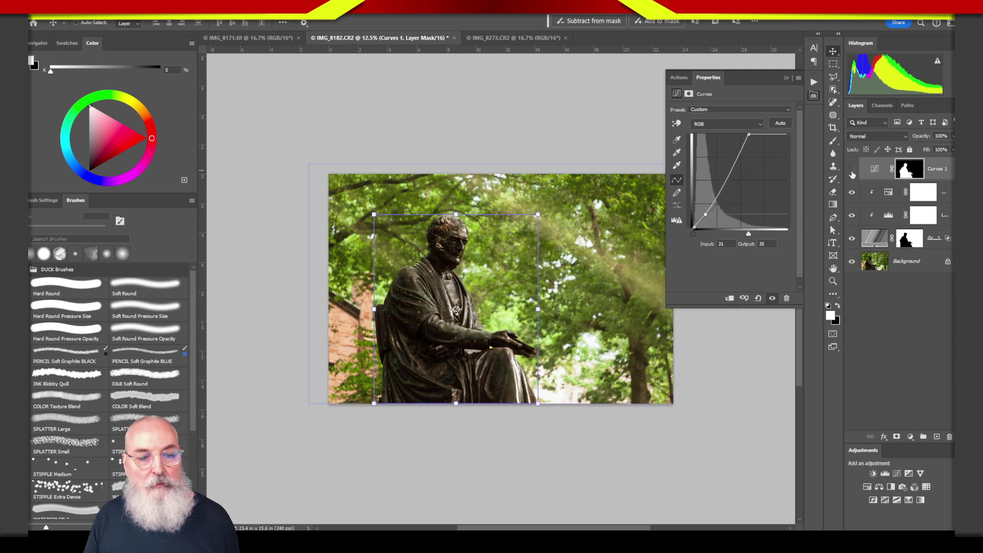
left_click(852, 171)
left_click(852, 170)
left_click(852, 171)
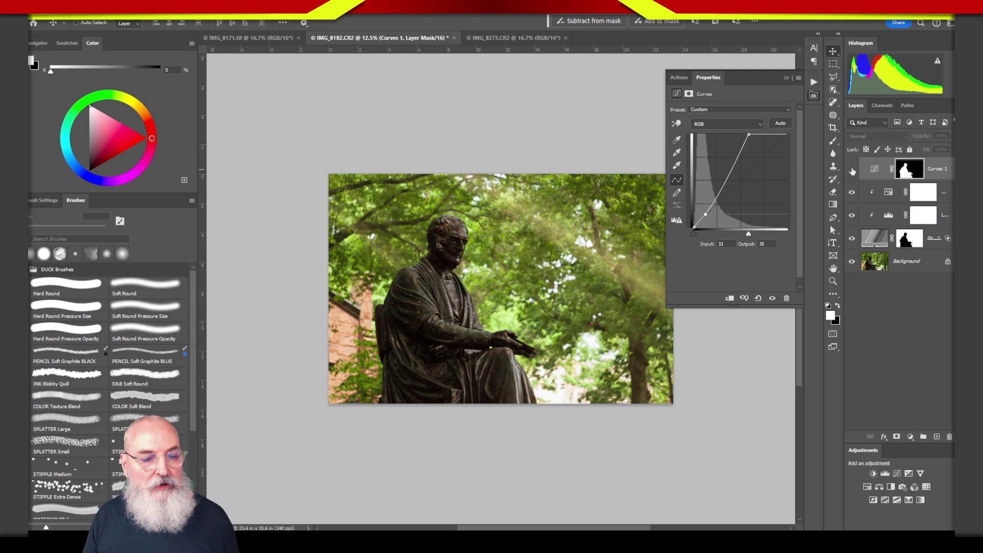
left_click(852, 170)
Deselect Curves 1 and switch to the IMG_8273.CR2 cemetery document
left_click(870, 336)
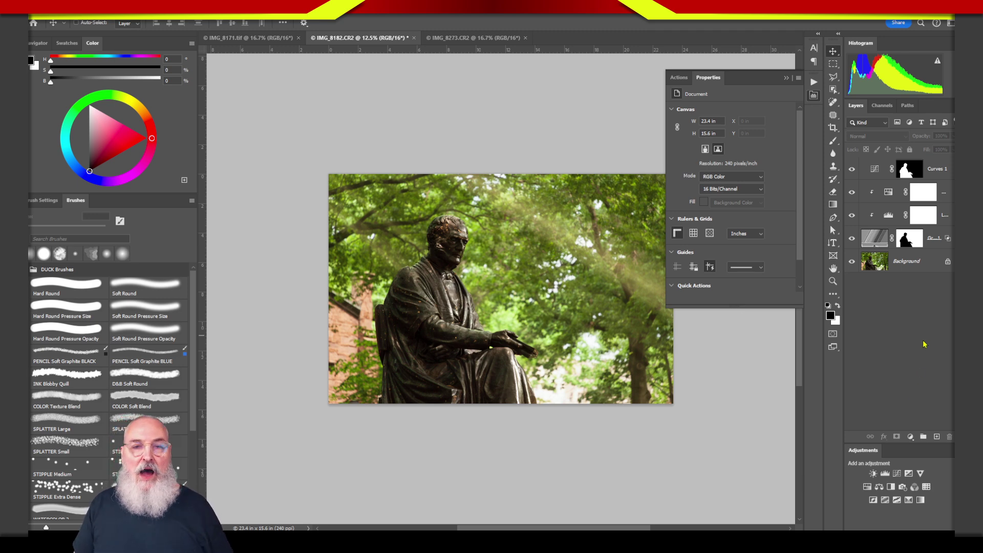
left_click(447, 36)
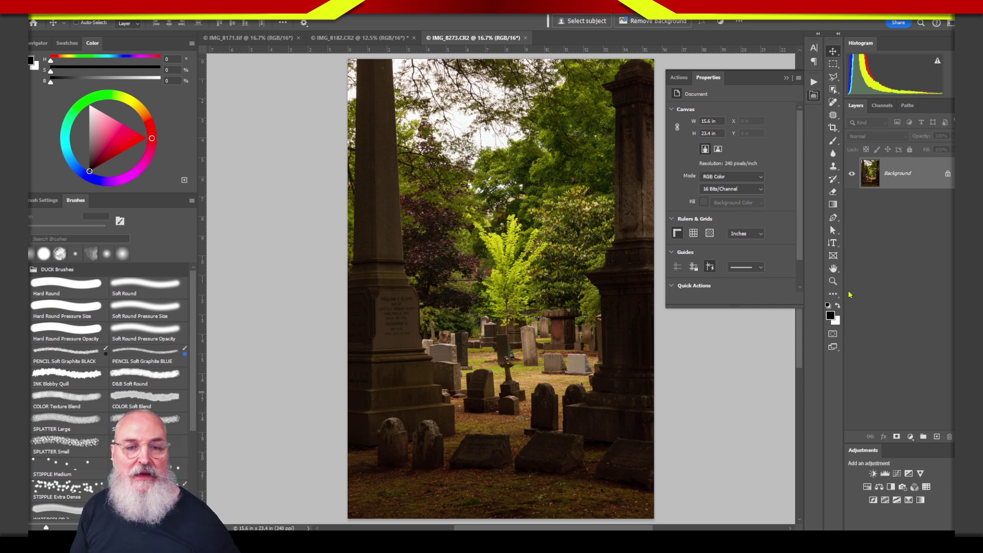
Add a Gradient fill layer and set its style to Angle
left_click(911, 438)
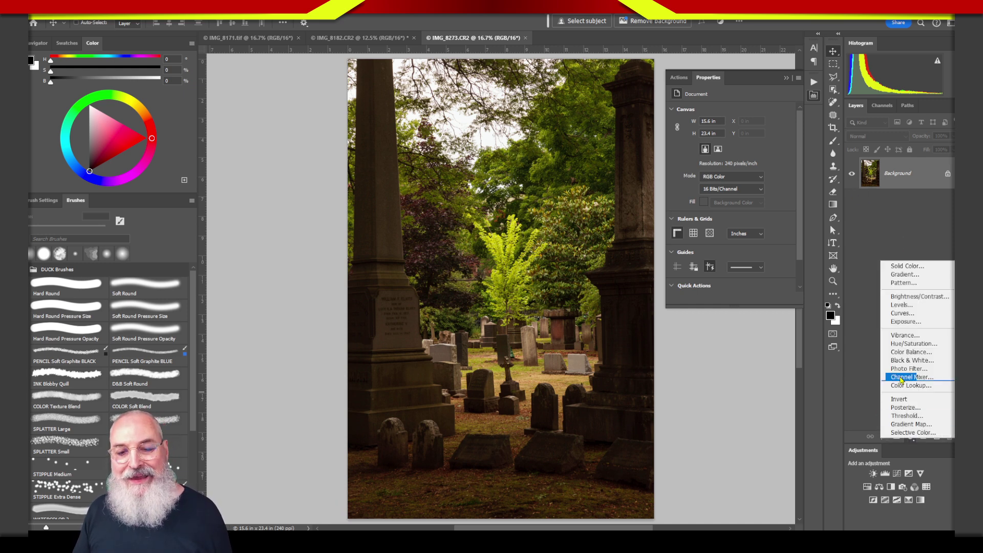
left_click(905, 275)
left_click_drag(845, 252, 713, 99)
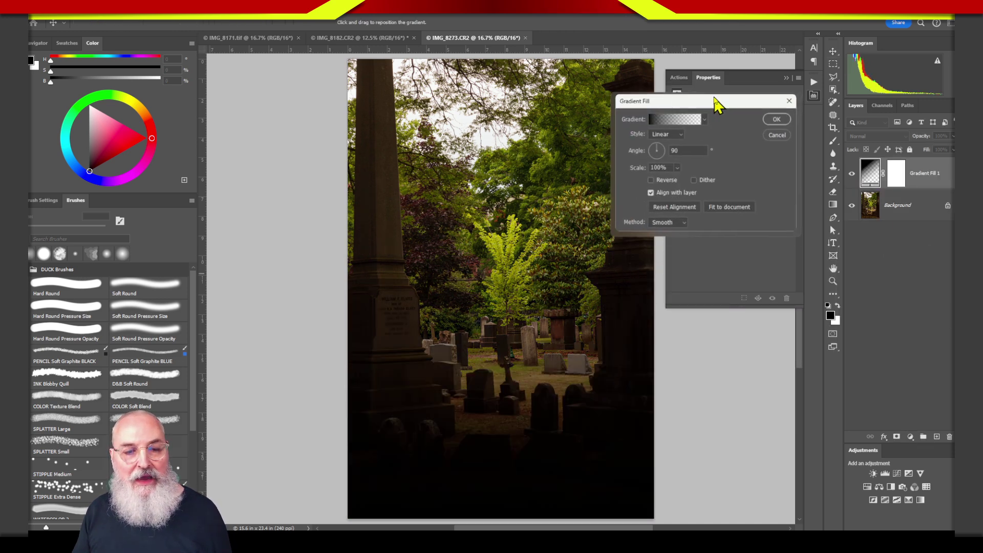
left_click(680, 135)
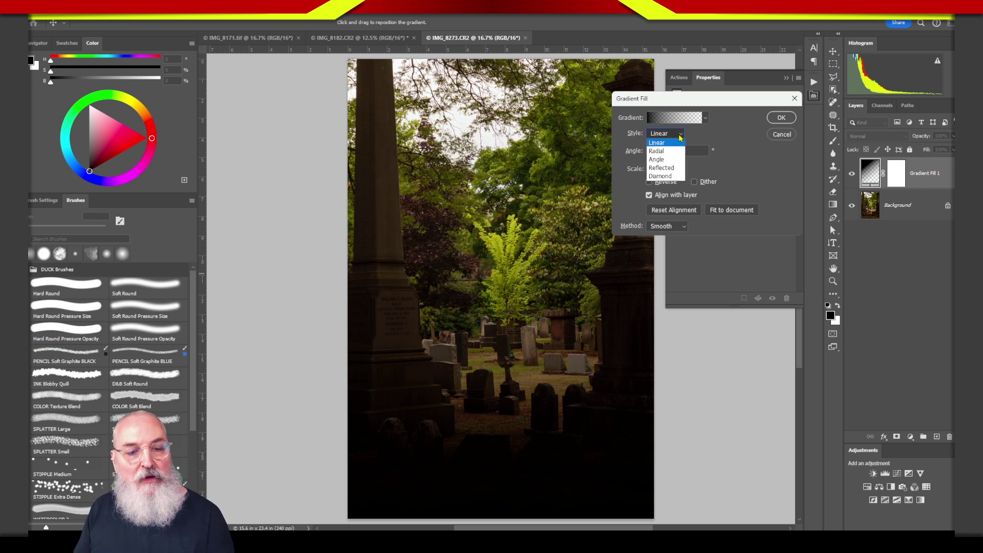
left_click(673, 160)
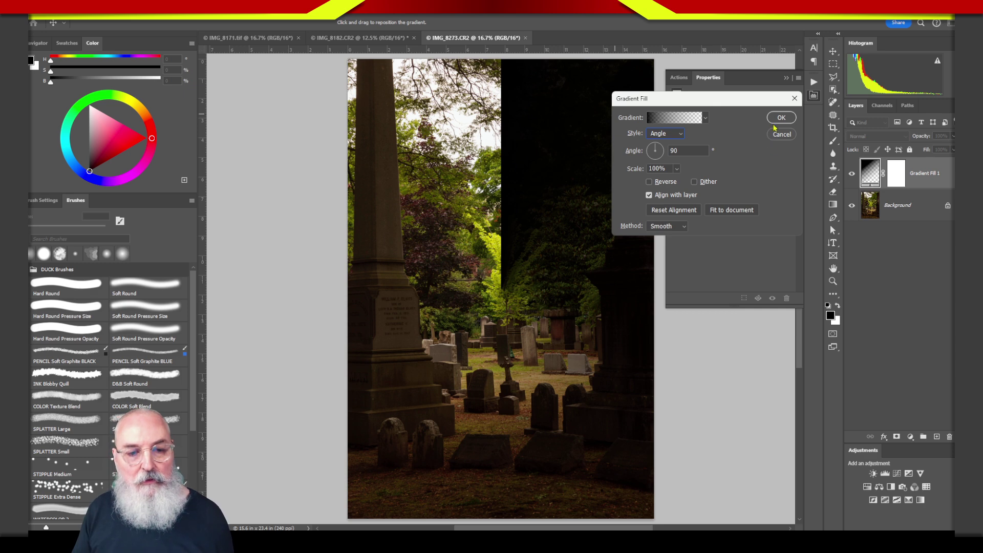
Make the gradient a Noise type using HSB with Saturation dragged to 0
left_click(676, 119)
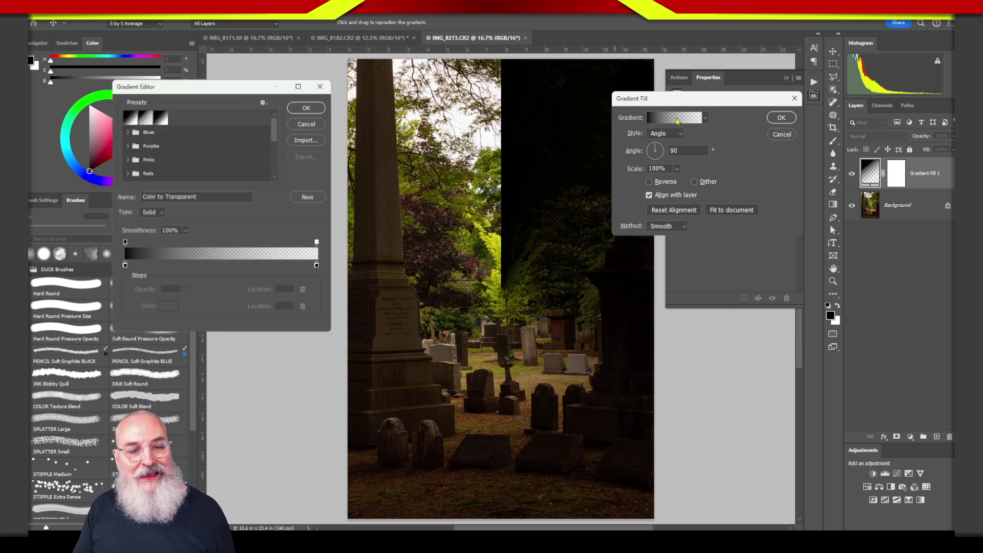
left_click_drag(251, 85, 387, 102)
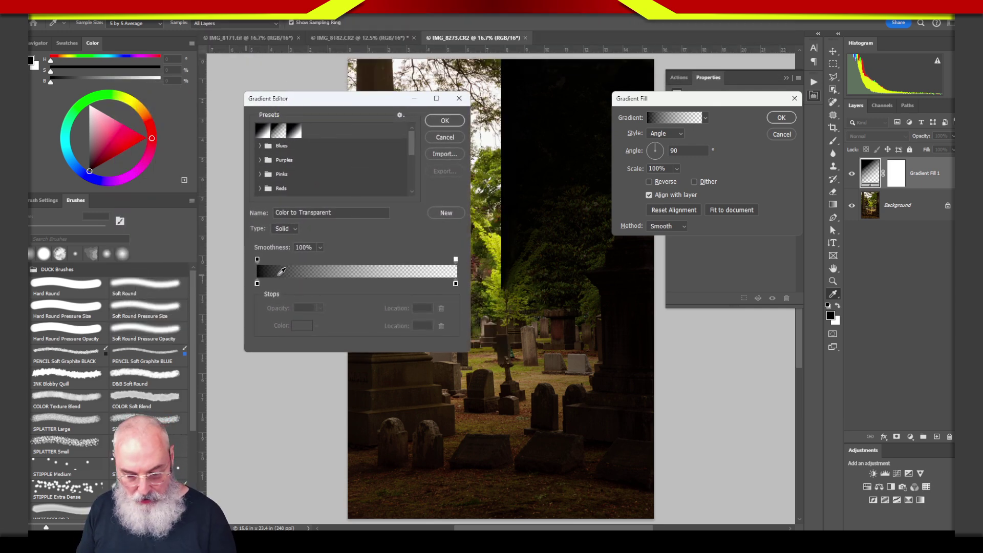
left_click(295, 231)
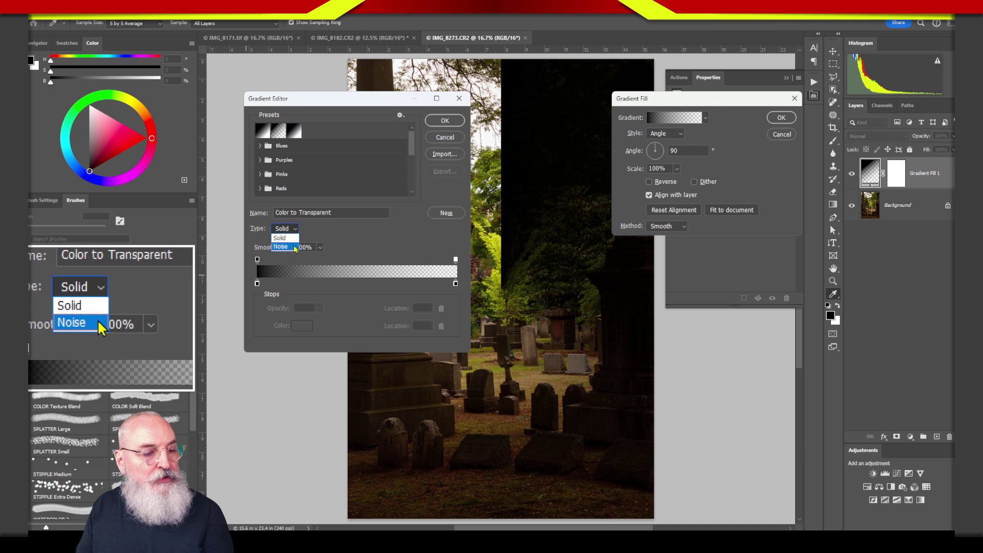
left_click(295, 247)
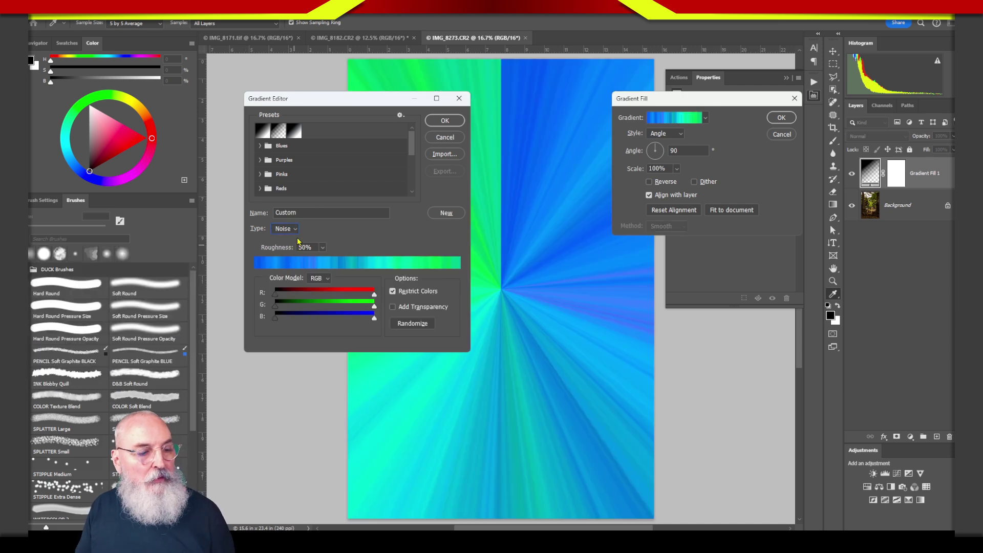
left_click(328, 279)
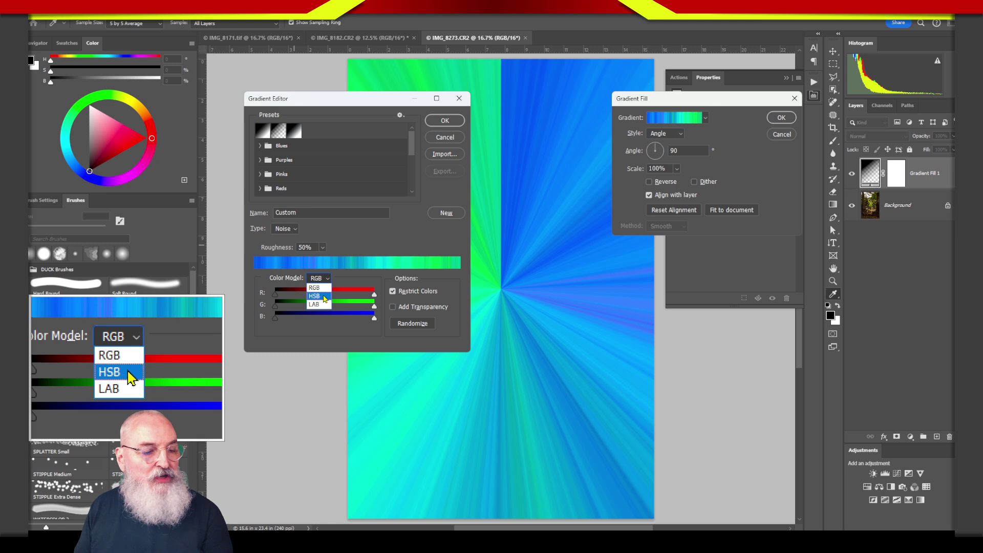
left_click(325, 298)
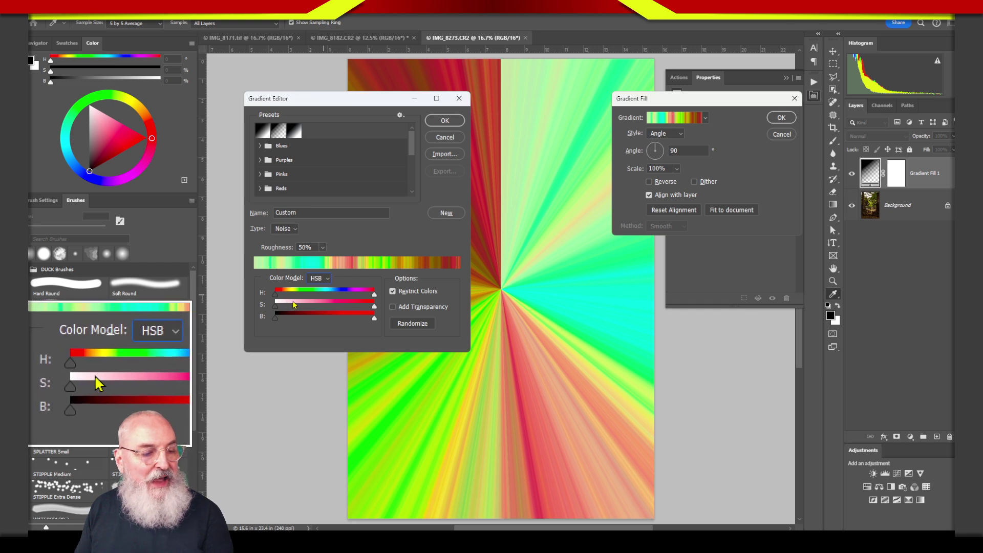
left_click_drag(376, 309, 277, 309)
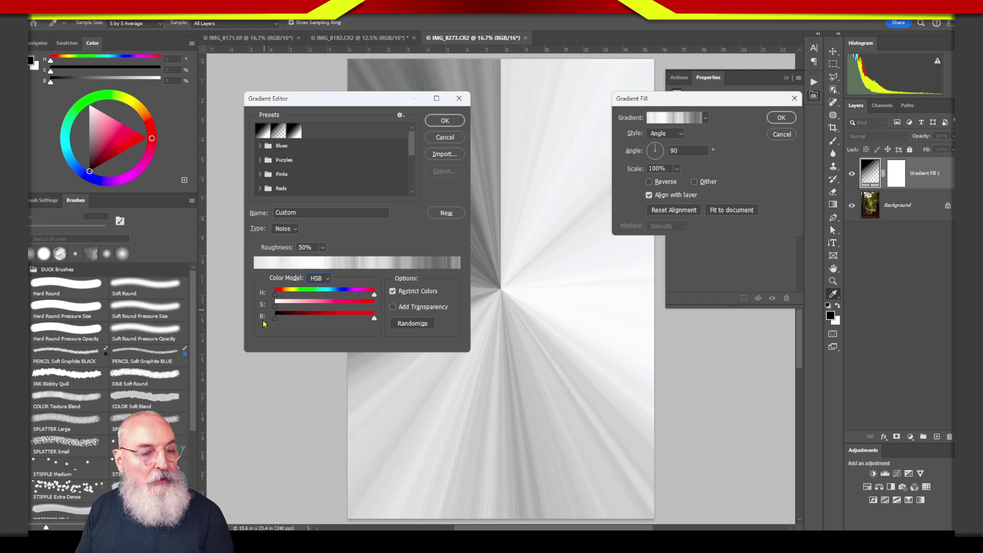
Randomize the grey noise gradient several times and accept it
left_click_drag(374, 105, 274, 99)
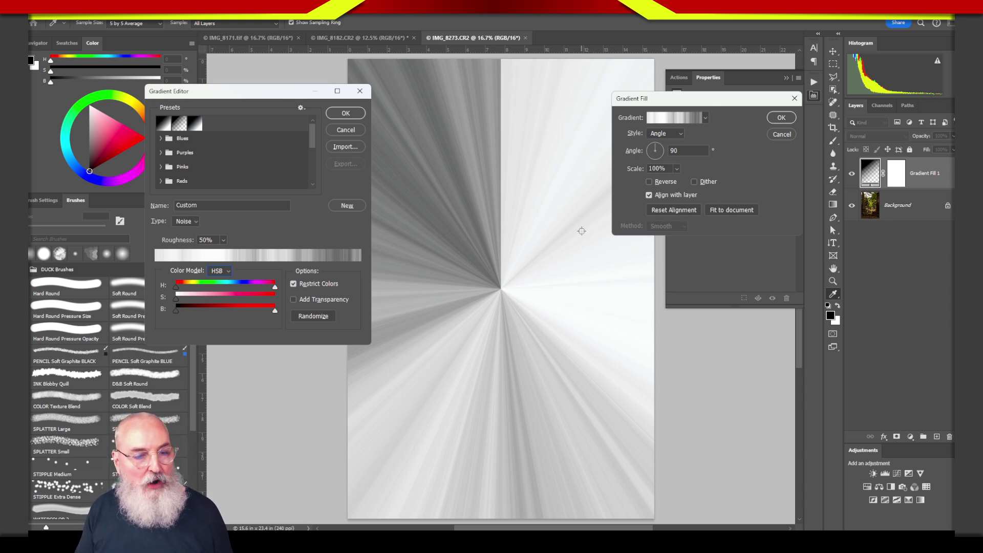
left_click(324, 318)
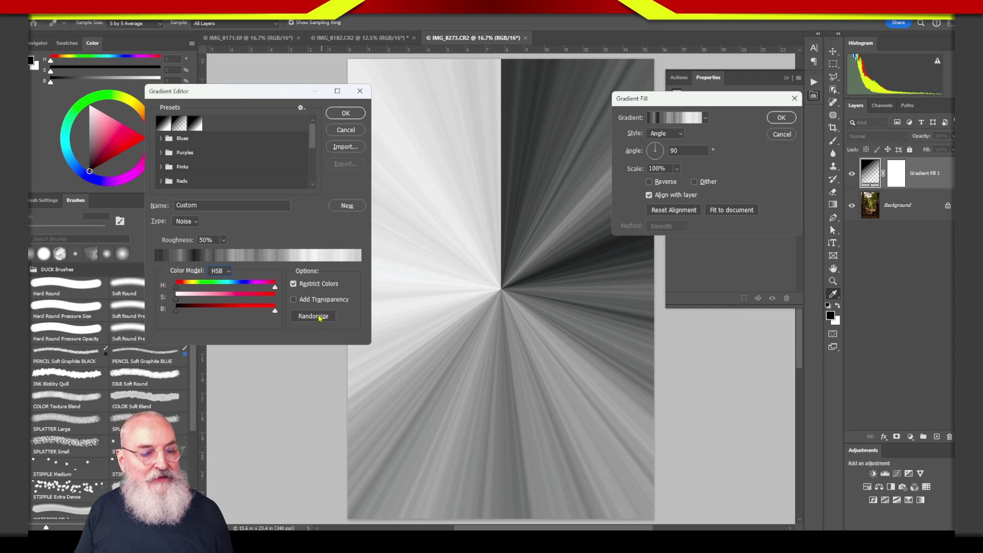
left_click(320, 319)
left_click(320, 317)
left_click(320, 317)
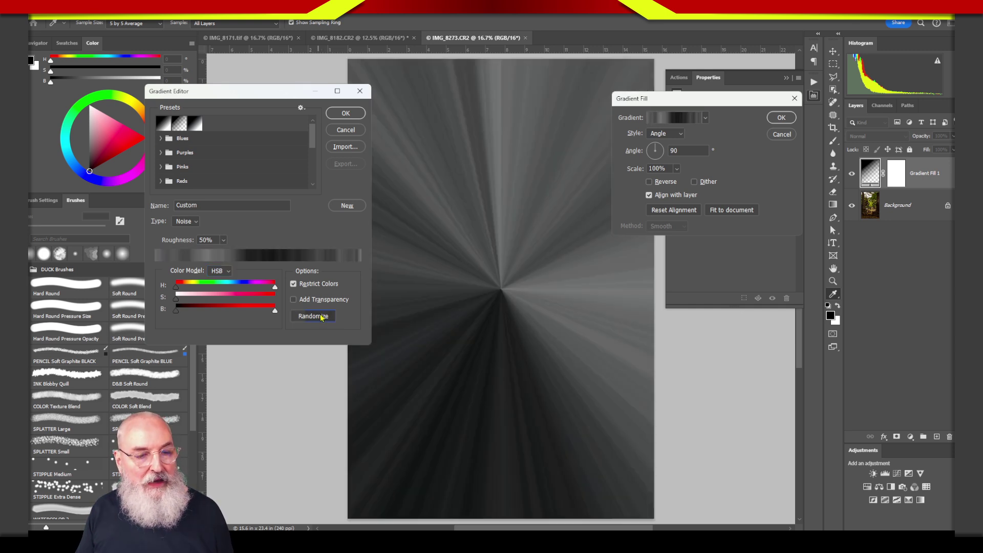
left_click(321, 317)
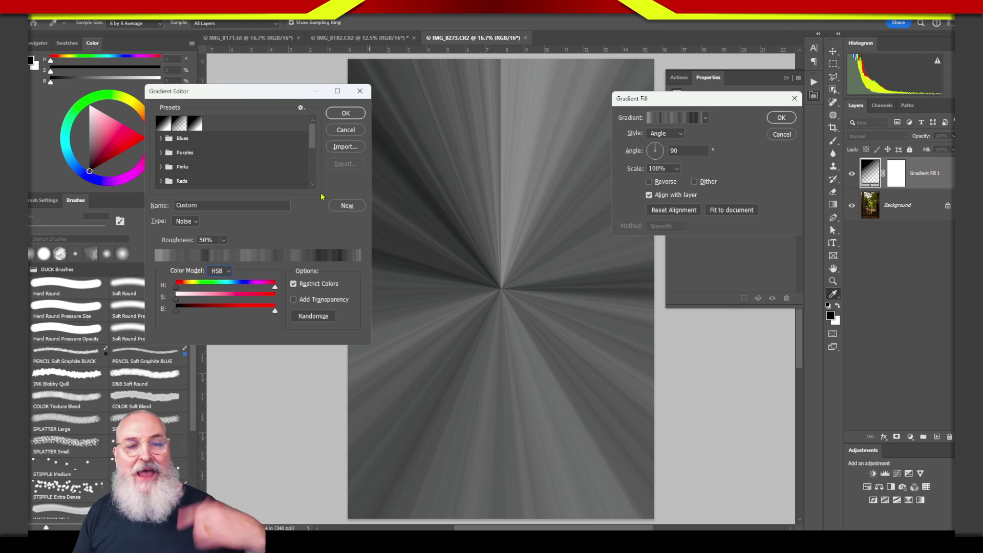
left_click(346, 113)
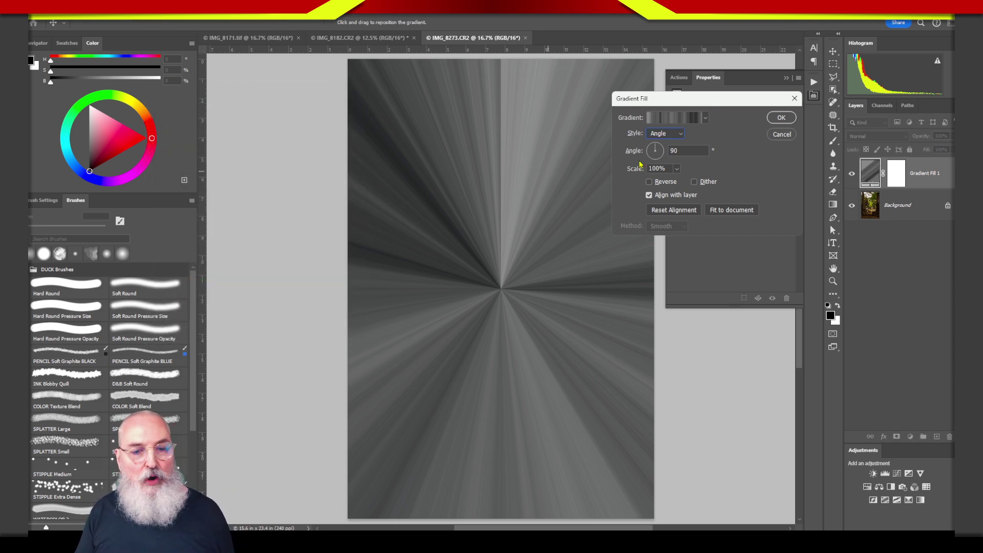
Confirm the Gradient Fill and set Gradient Fill 1's blend mode to Screen
left_click(780, 121)
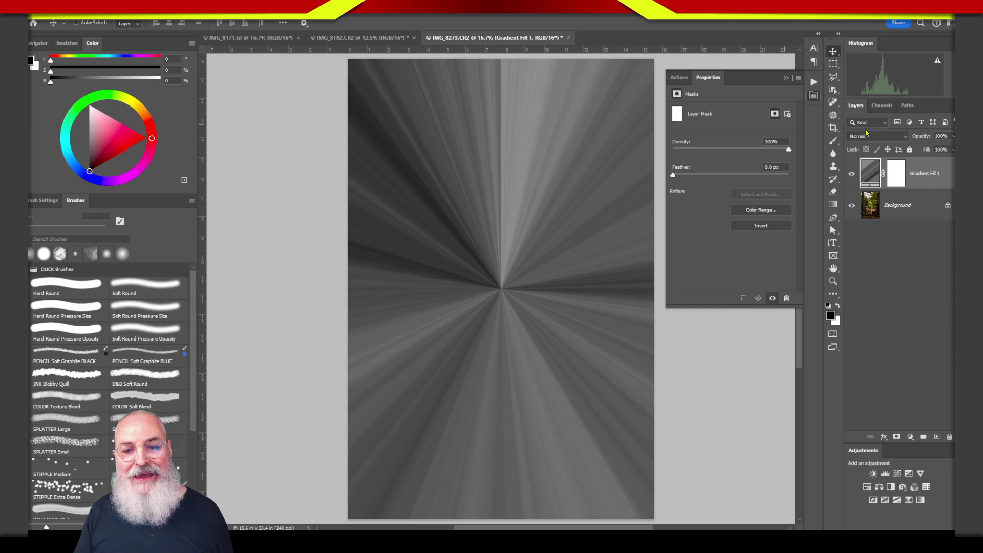
left_click(895, 141)
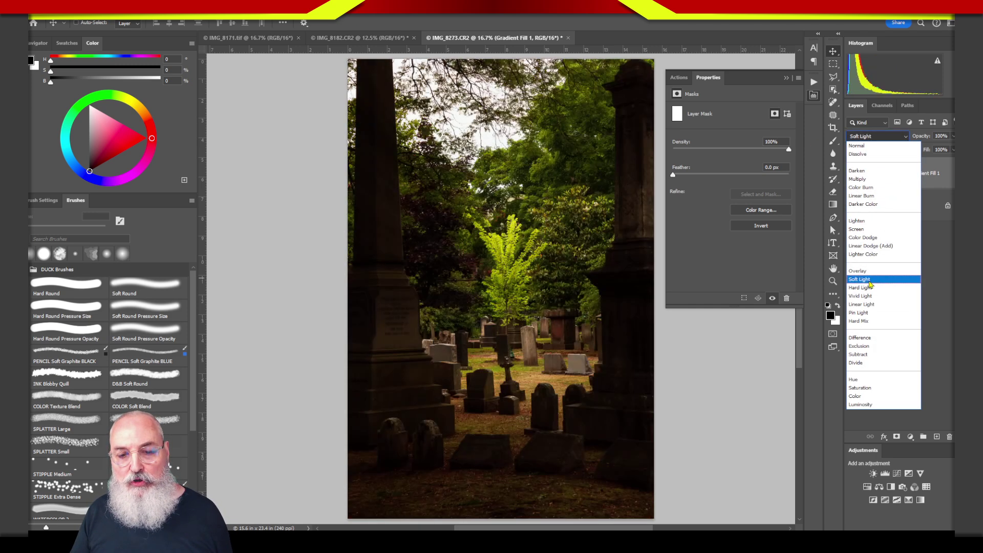
left_click(869, 233)
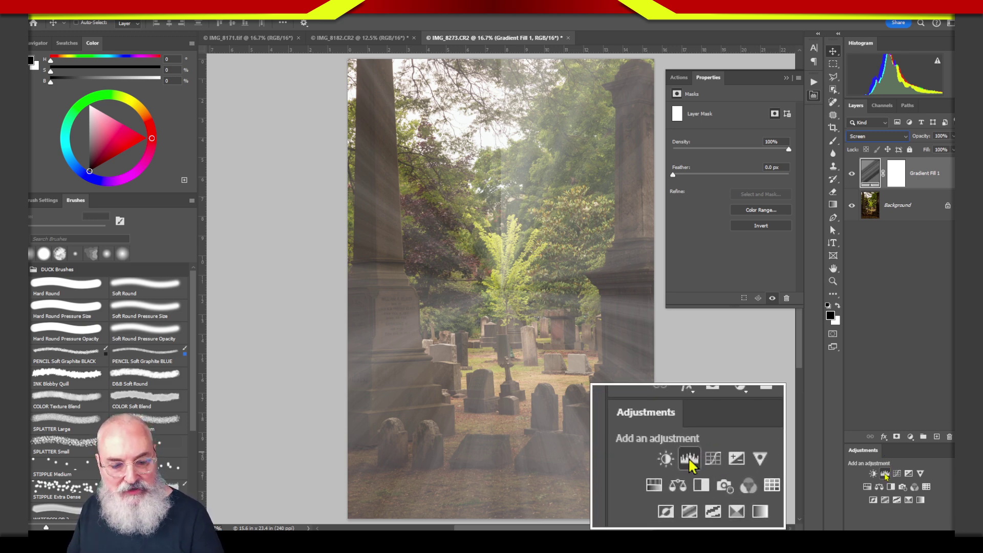
Add a Levels layer with input levels 54, 0.74 and 167
left_click(884, 474)
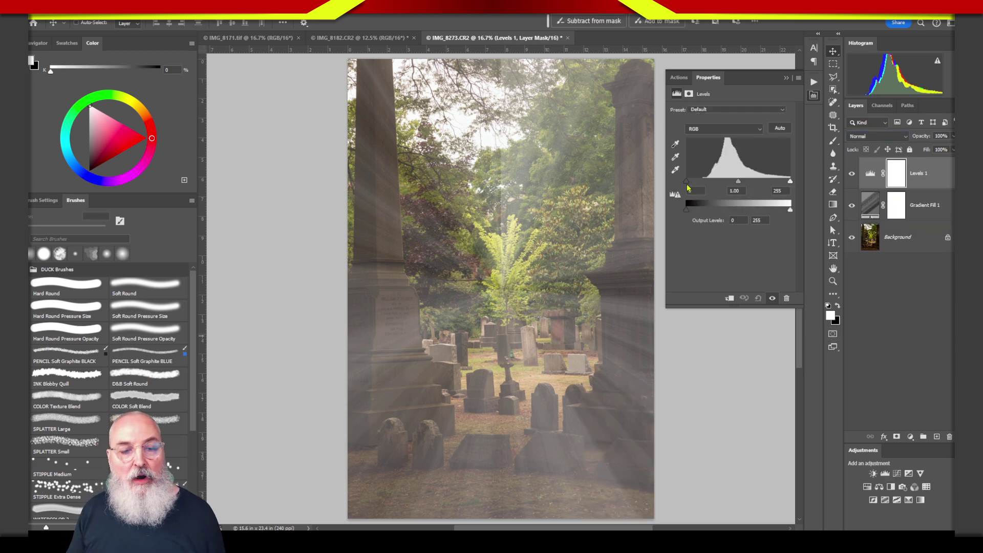
left_click_drag(687, 182, 709, 182)
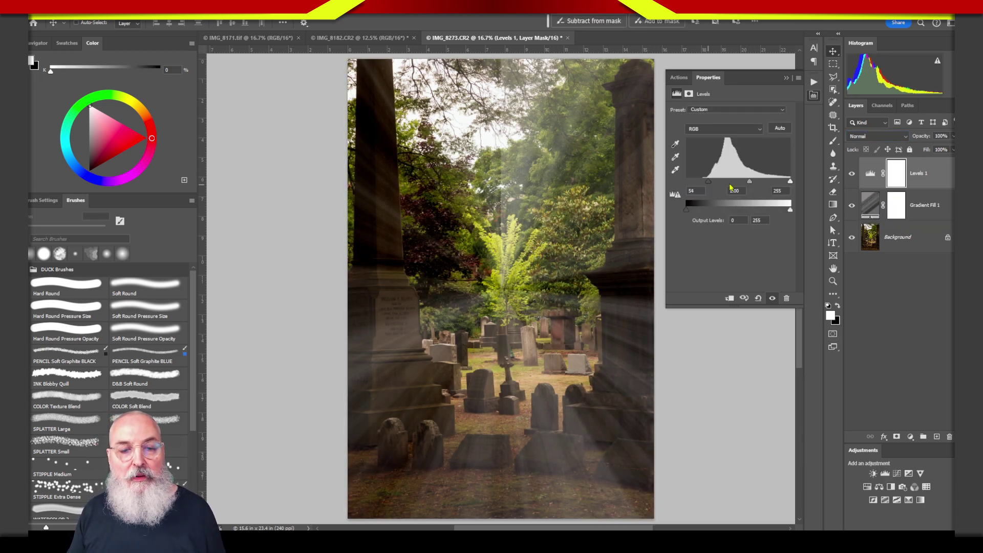
mouse_move(791, 185)
left_mouse_down()
mouse_move(739, 182)
mouse_move(757, 190)
left_mouse_up()
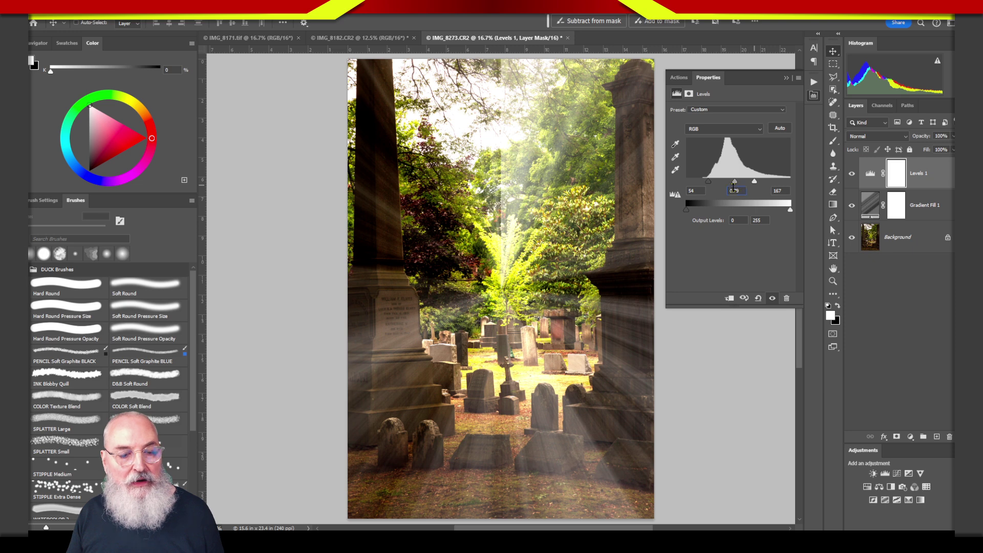
left_click_drag(735, 182, 736, 182)
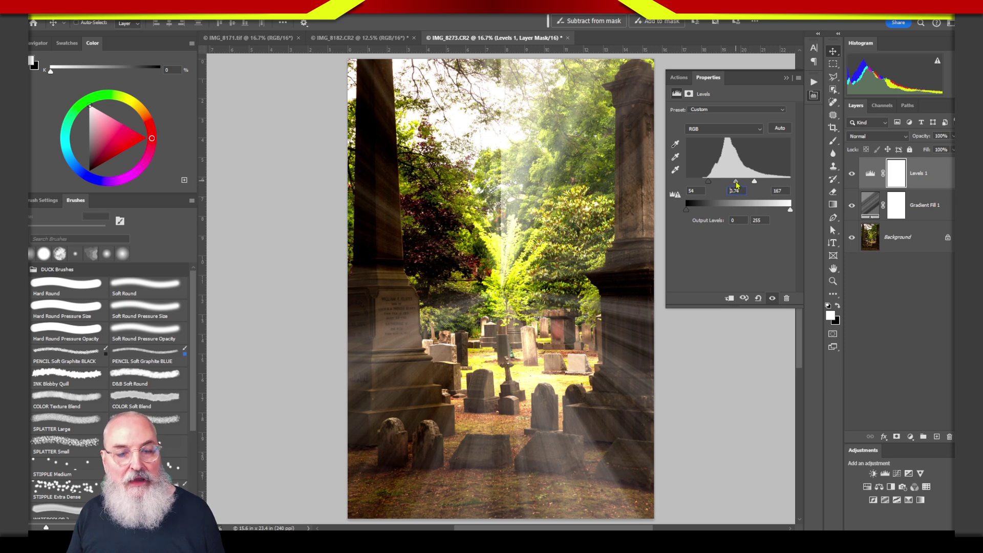
key("alt+bracketleft")
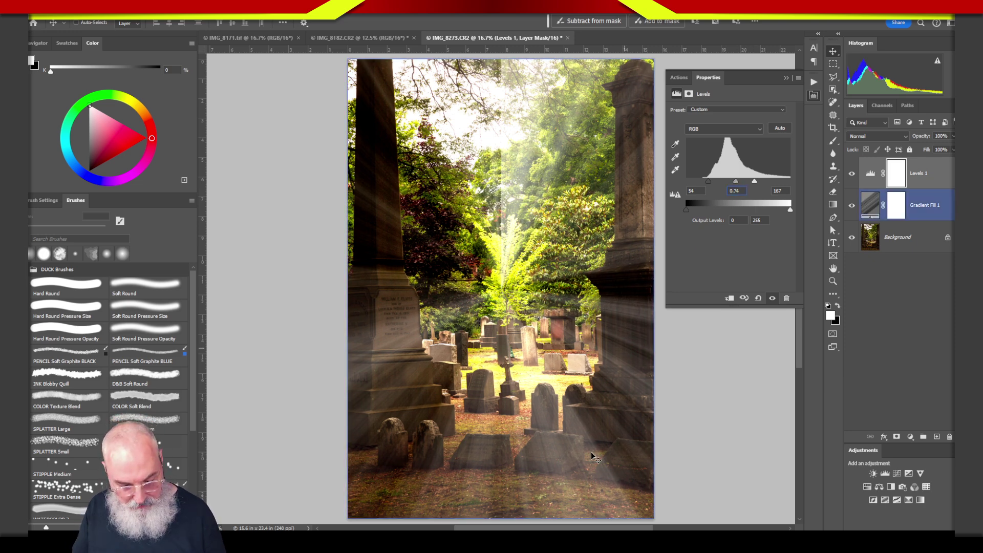
key("alt+bracketright")
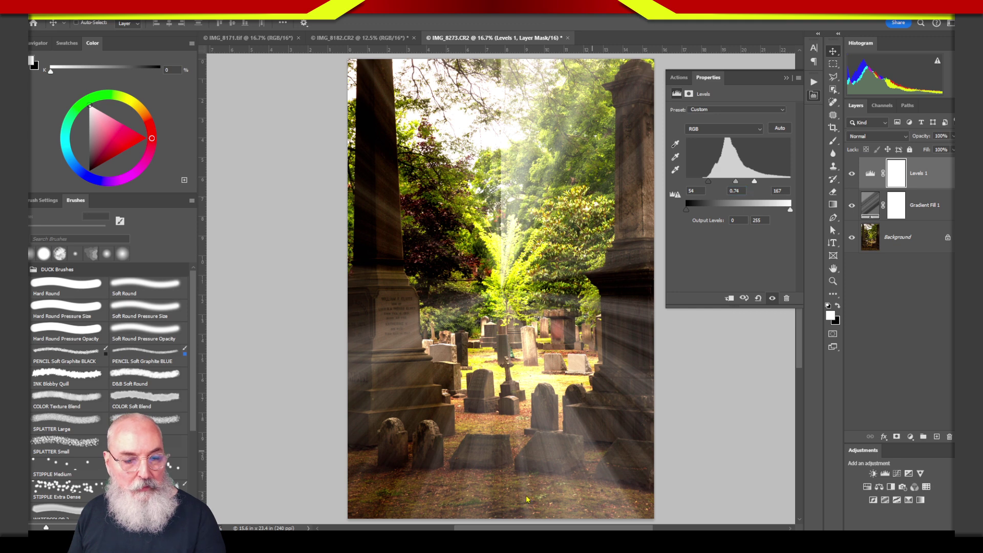
mouse_move(668, 340)
left_mouse_down()
mouse_move(496, 400)
mouse_move(566, 302)
mouse_move(631, 293)
left_mouse_up()
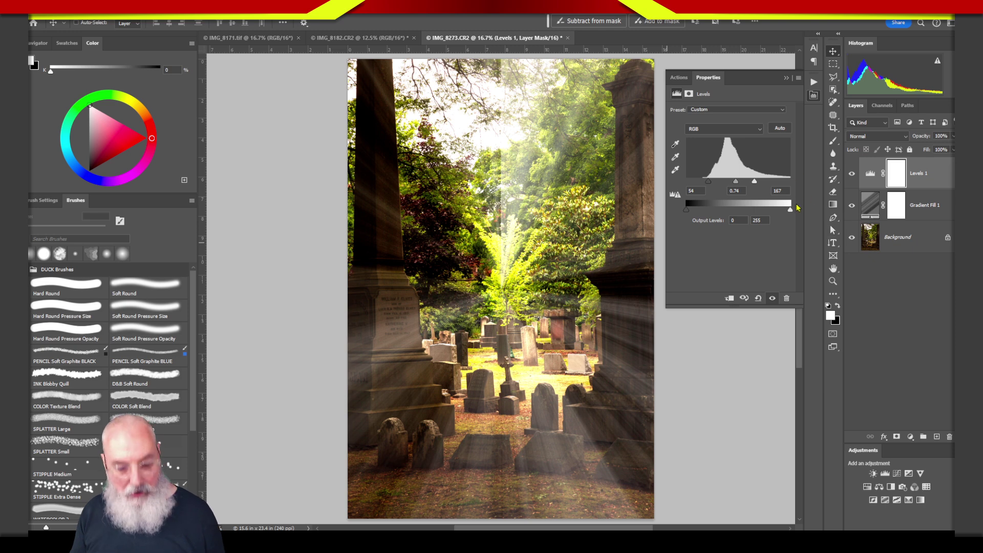
key("ctrl")
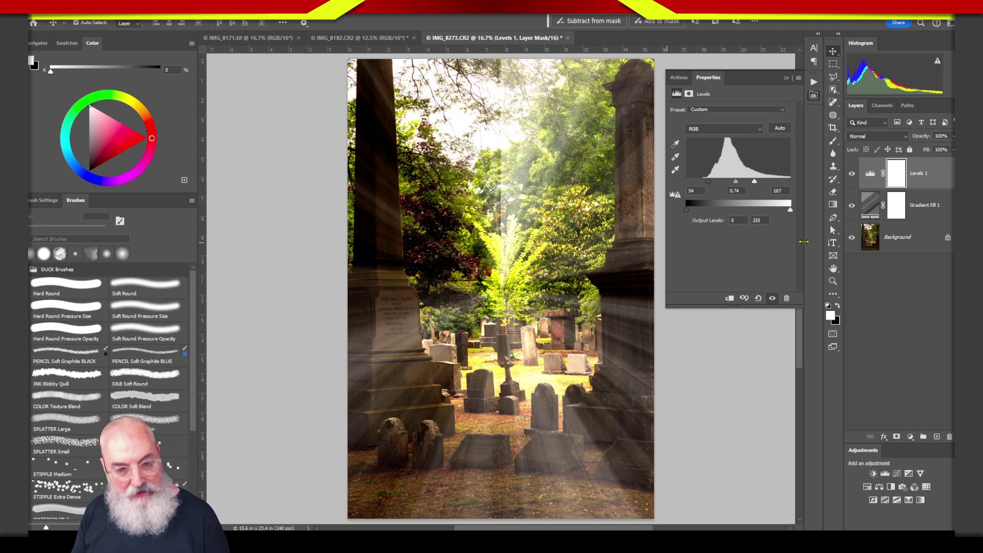
key("ctrl+minus")
key("ctrl+minus")
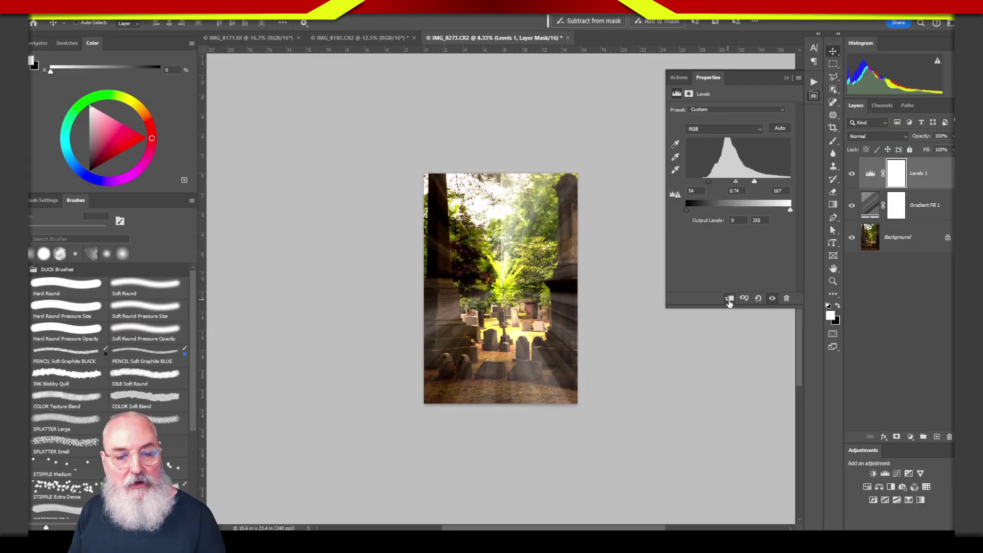
Clip Levels 1 to Gradient Fill 1 and select the Gradient Fill 1 layer
left_click(729, 299)
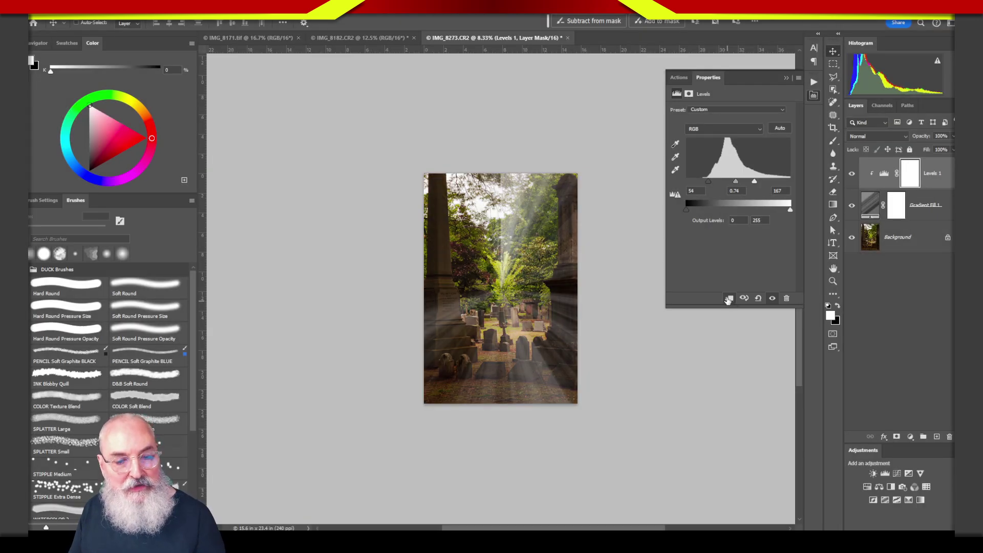
left_click(872, 203)
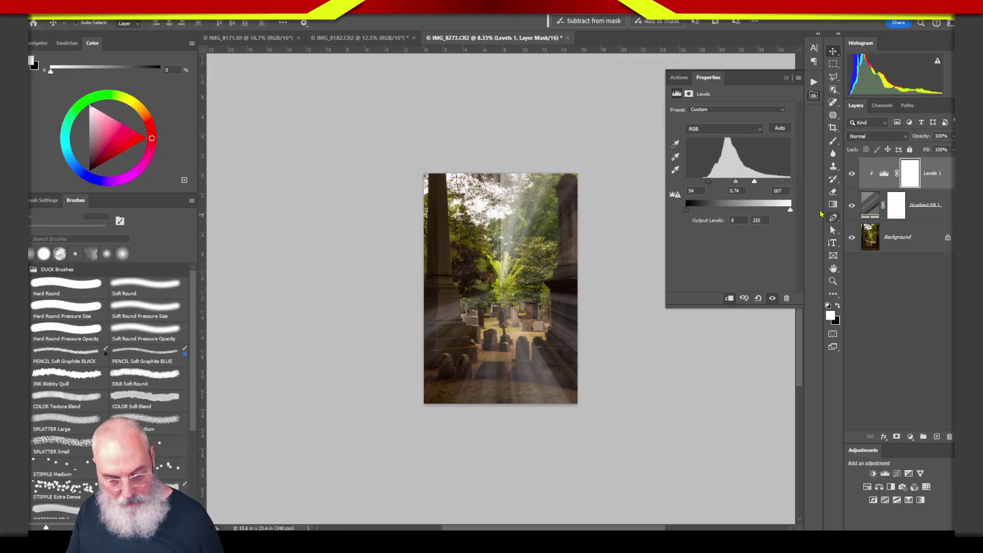
Reopen the gradient fill settings, move the rays' centre near the top, and rotate them
double_click(867, 211)
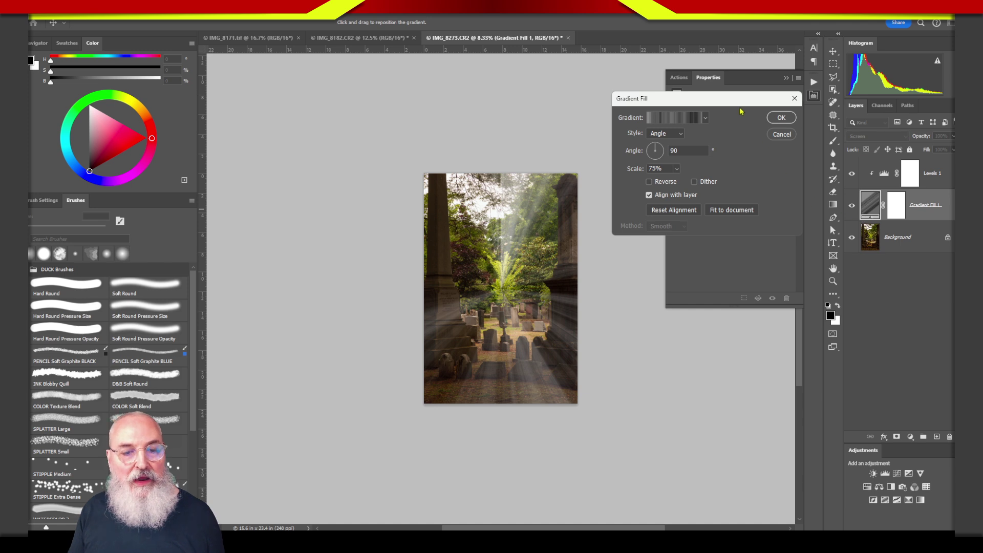
left_click_drag(738, 106, 771, 325)
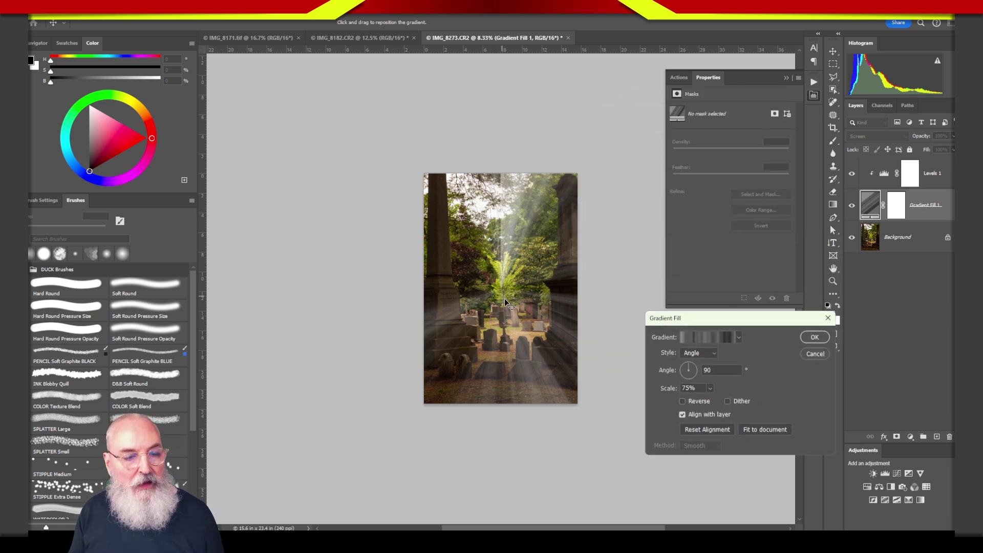
left_click_drag(505, 301, 424, 81)
left_click_drag(441, 59, 441, 54)
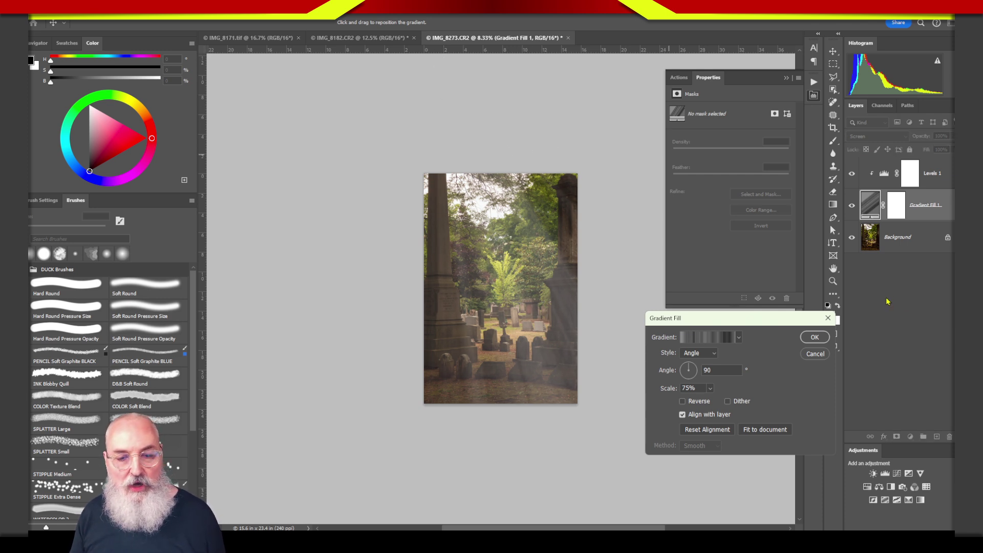
left_click(692, 370)
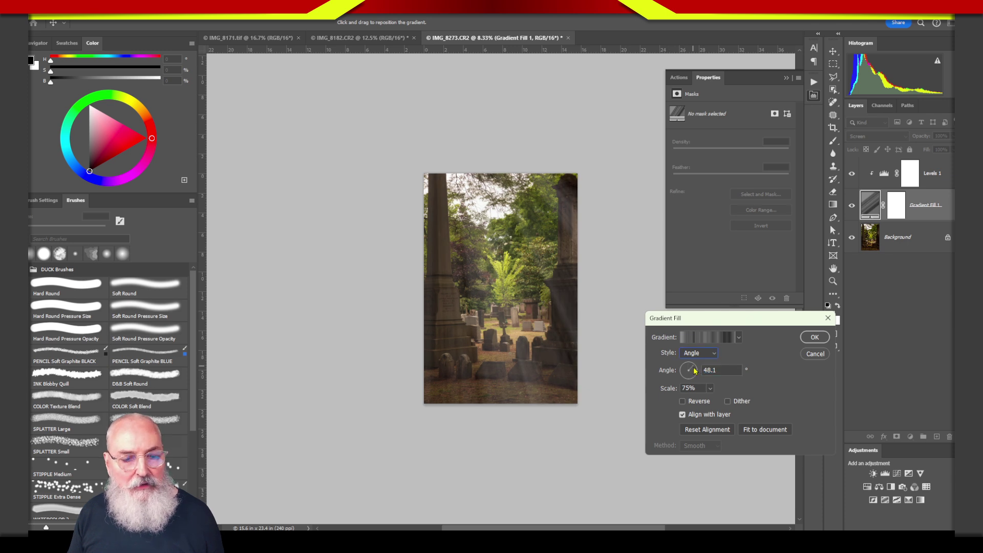
left_click_drag(695, 370, 696, 375)
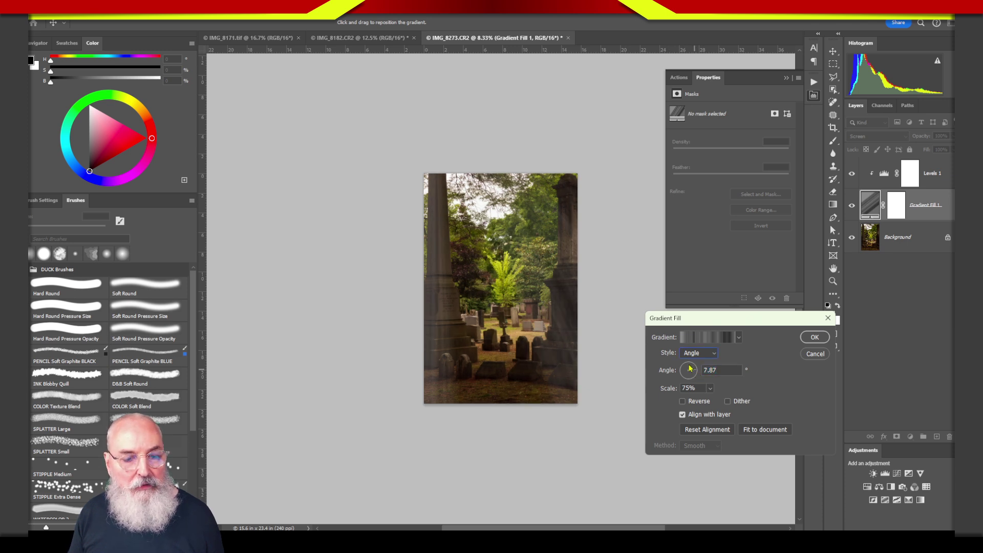
left_click(689, 368)
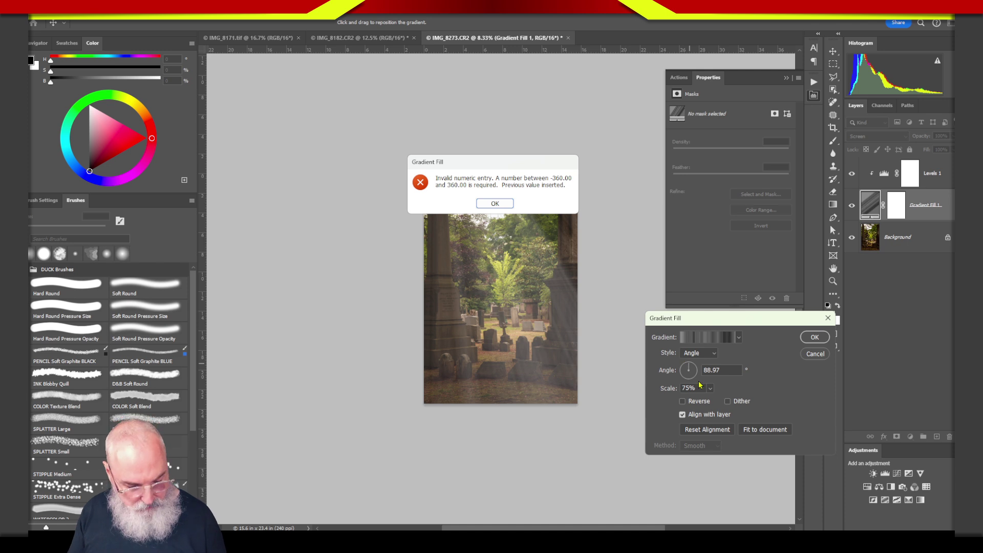
key("Return")
Set the gradient Scale to 1% and Angle to about 35.88°, then apply
type("1")
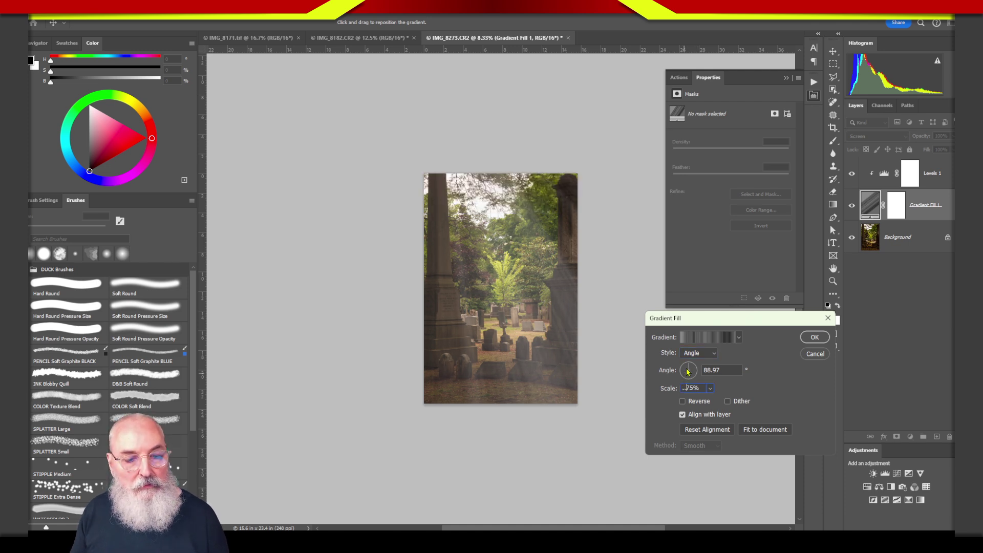
key("Tab")
key("Return")
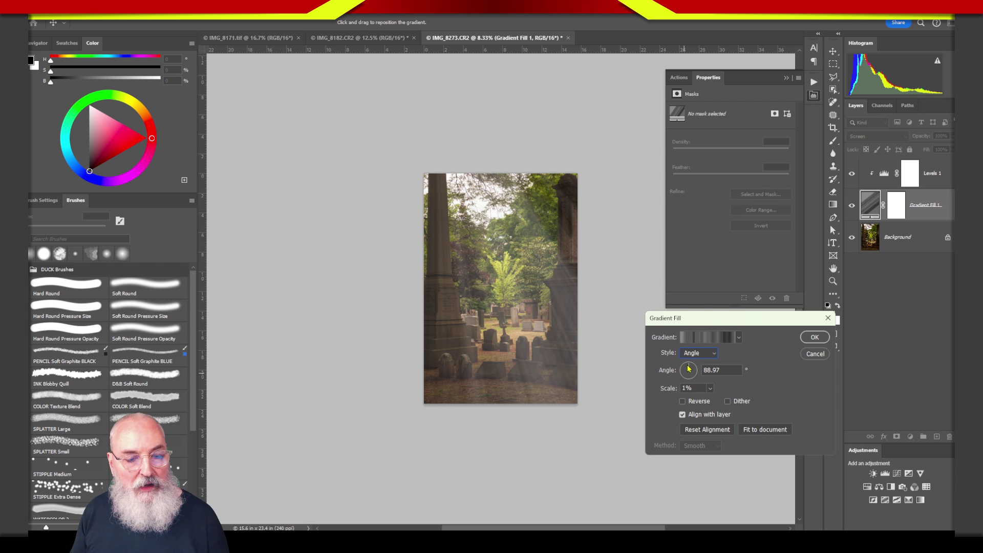
key("Tab")
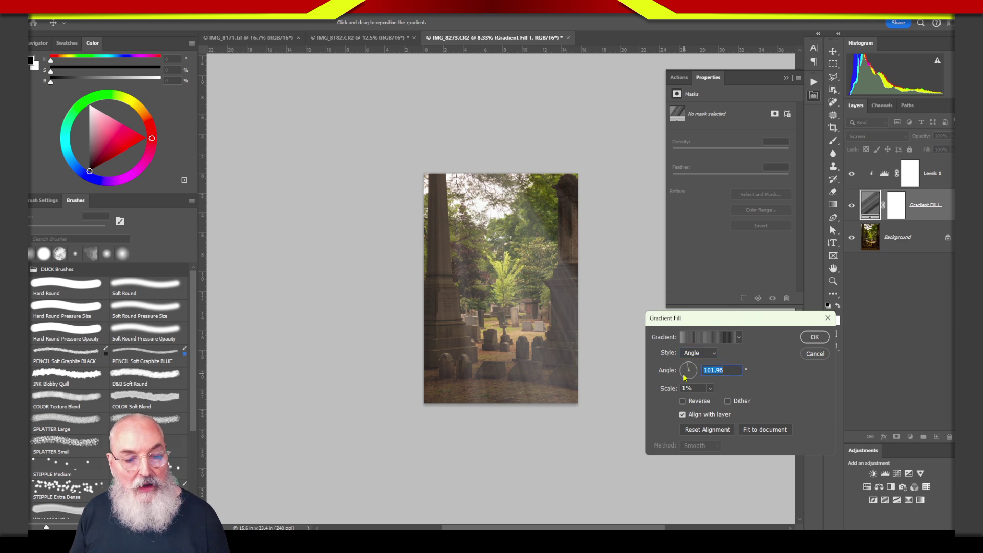
key("shift+Tab")
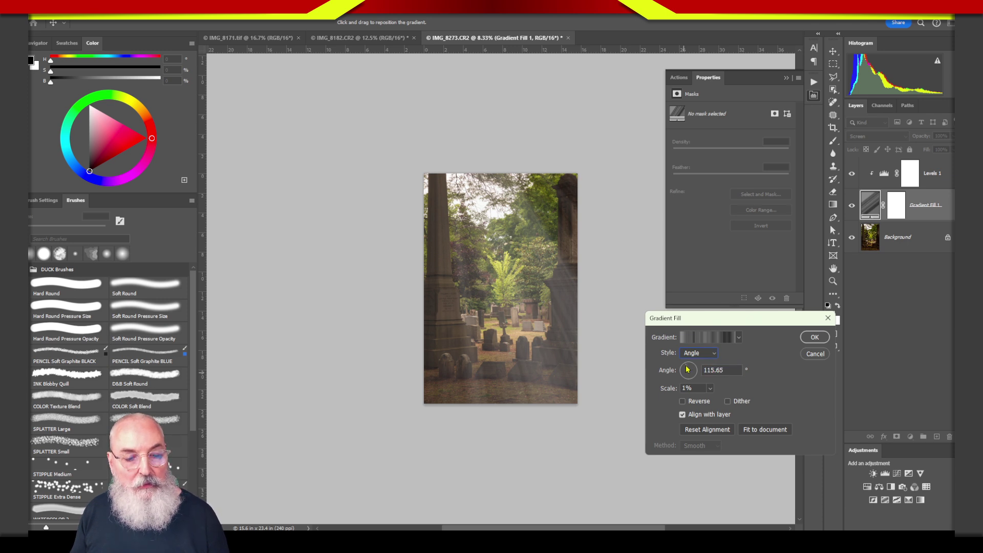
key("Tab")
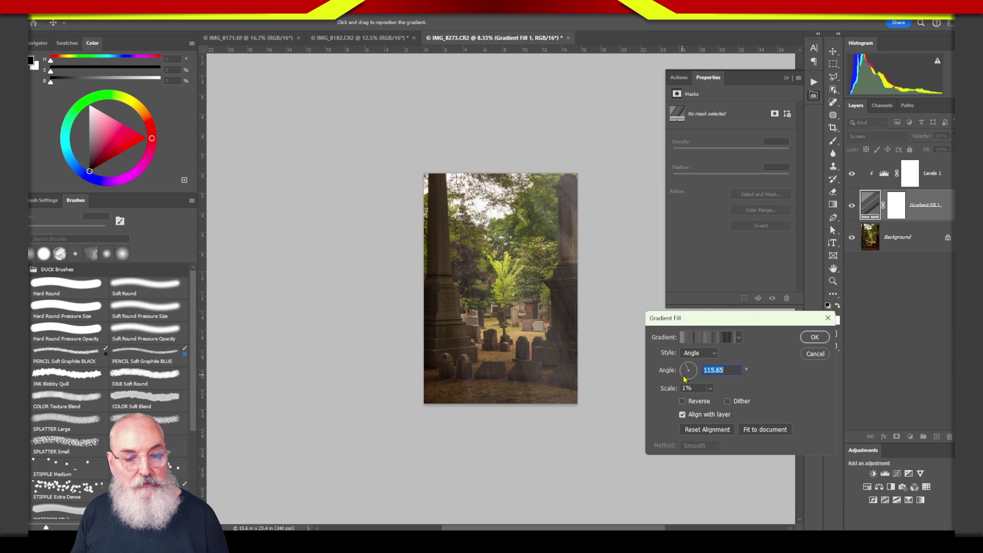
key("Tab")
key("BackSpace")
key("shift+Tab")
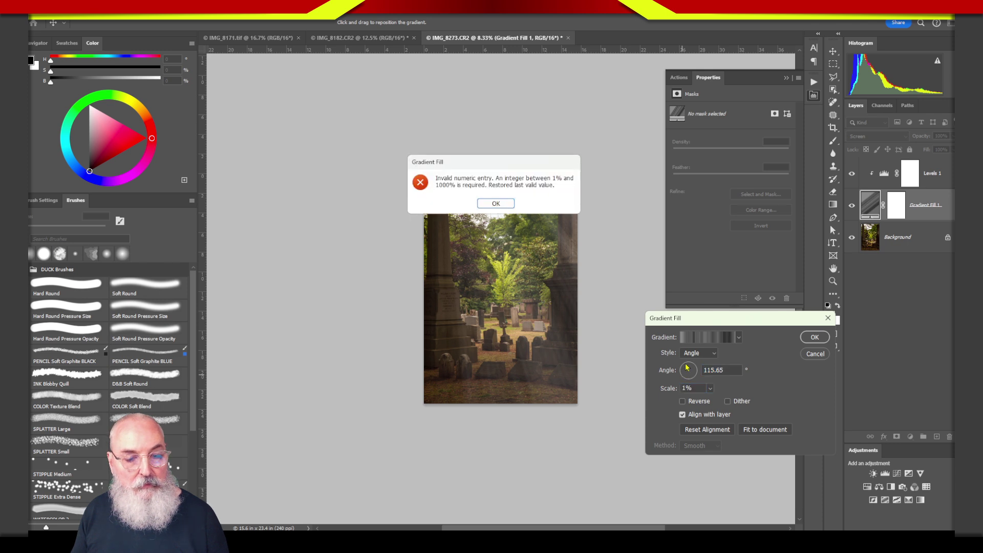
key("Return")
left_click_drag(685, 367, 728, 360)
key("Tab")
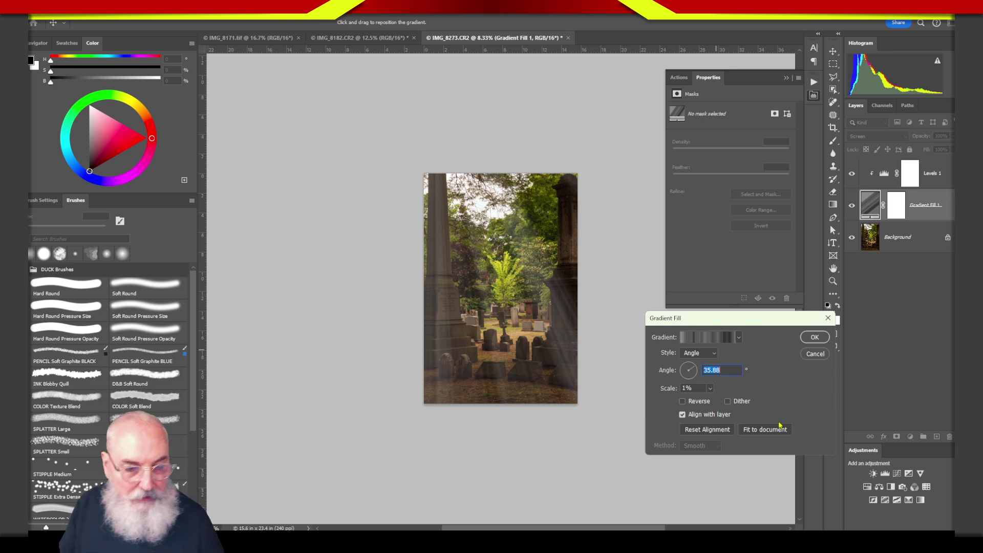
left_click(816, 337)
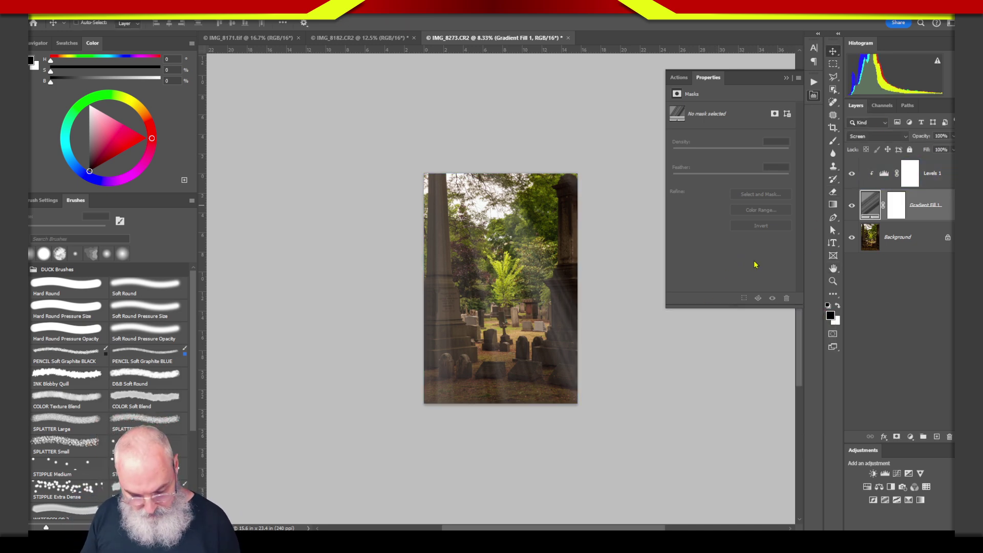
Set the Levels 1 inputs to 70, 0.74 and 126, moving the white point to 126 and the black point to 70
key("ctrl+plus")
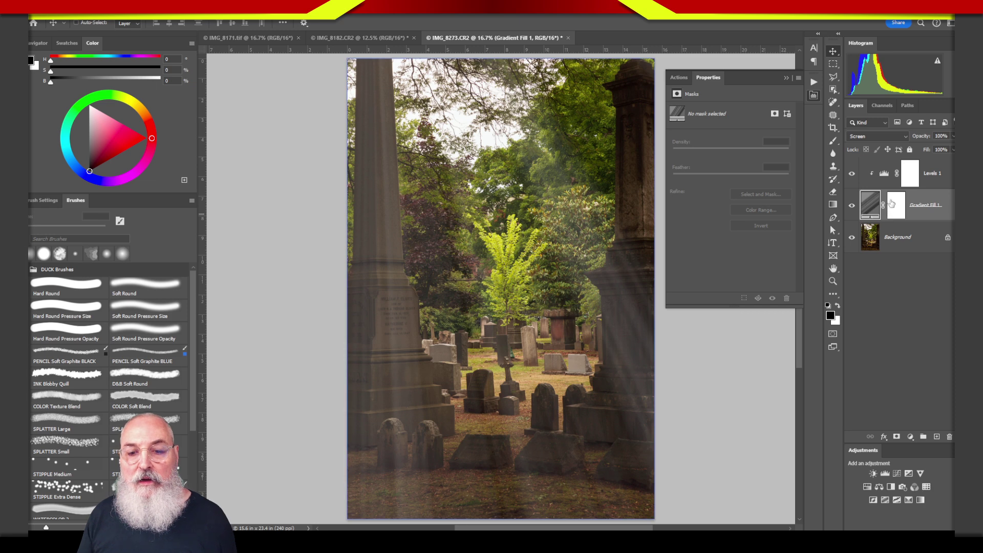
left_click(881, 180)
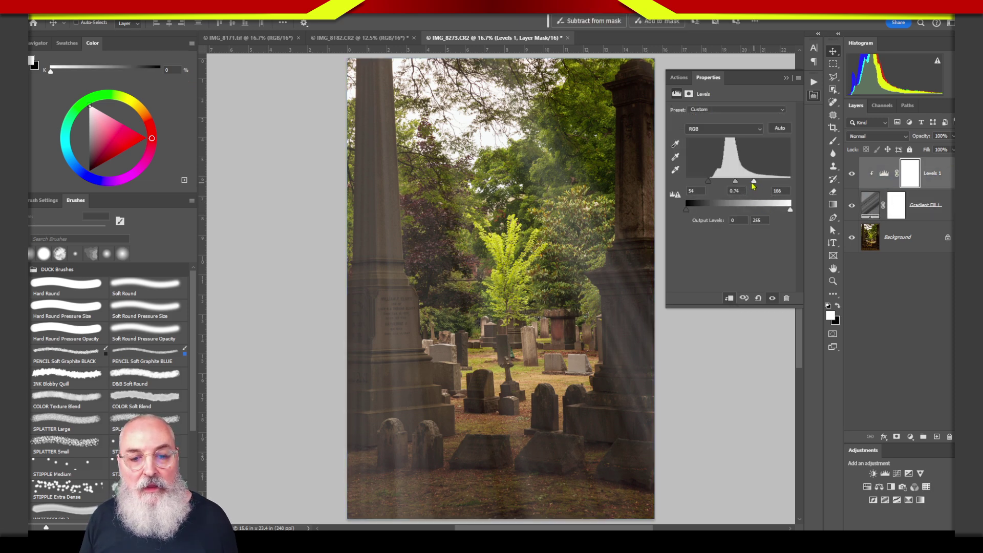
left_click_drag(752, 185, 737, 190)
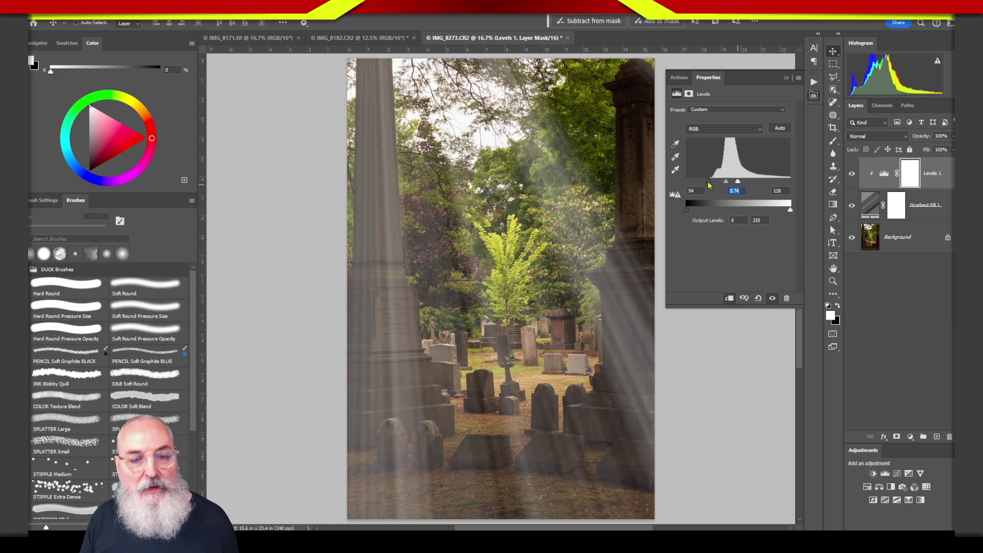
left_click_drag(709, 185, 716, 186)
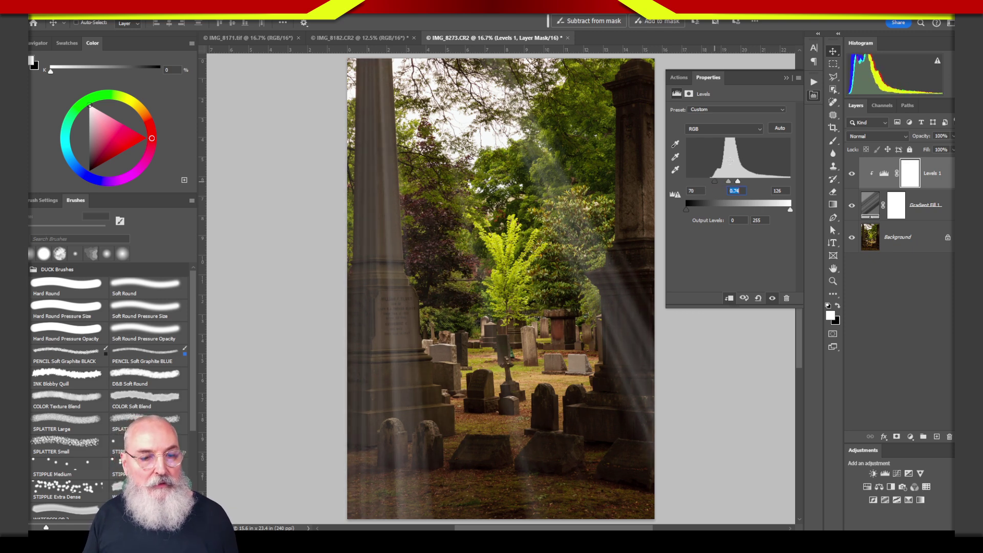
left_click(883, 175)
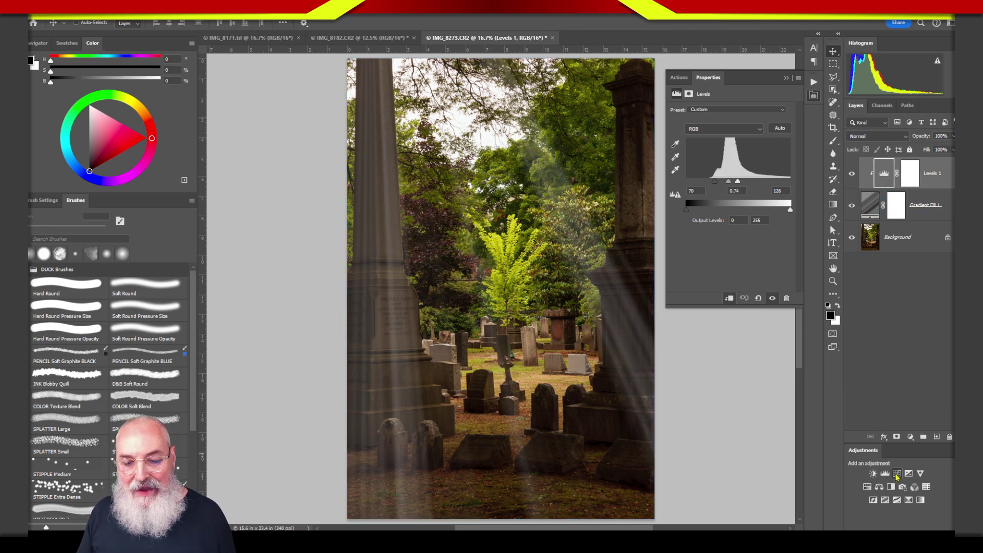
Add a clipped, colorized Hue/Saturation layer at Hue 49, Saturation 25, with slightly raised Lightness
left_click(867, 487)
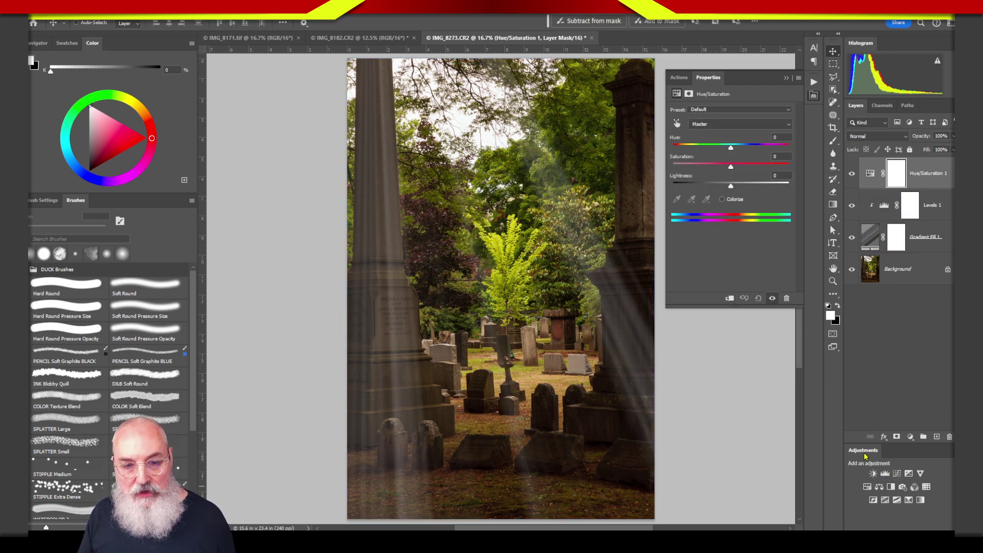
left_click(730, 300)
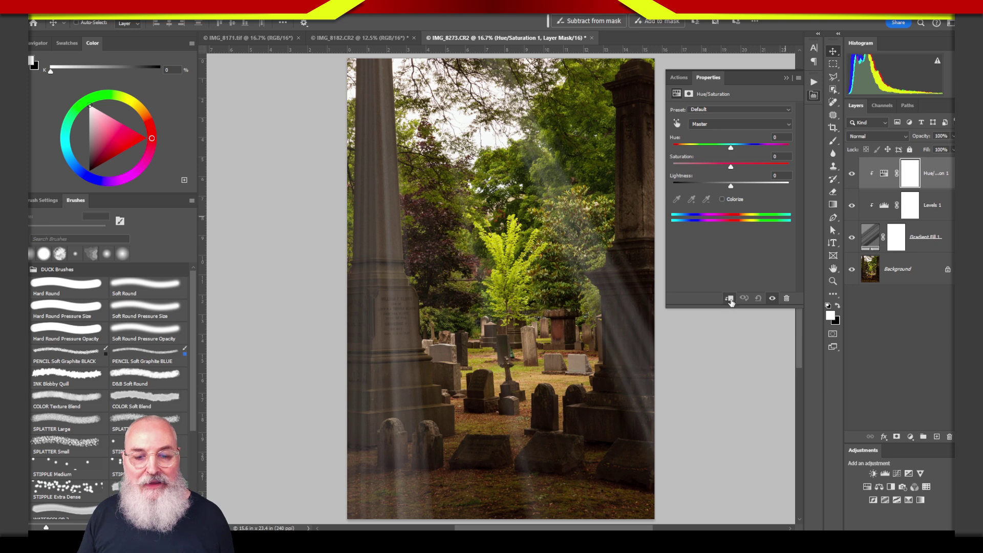
left_click(723, 200)
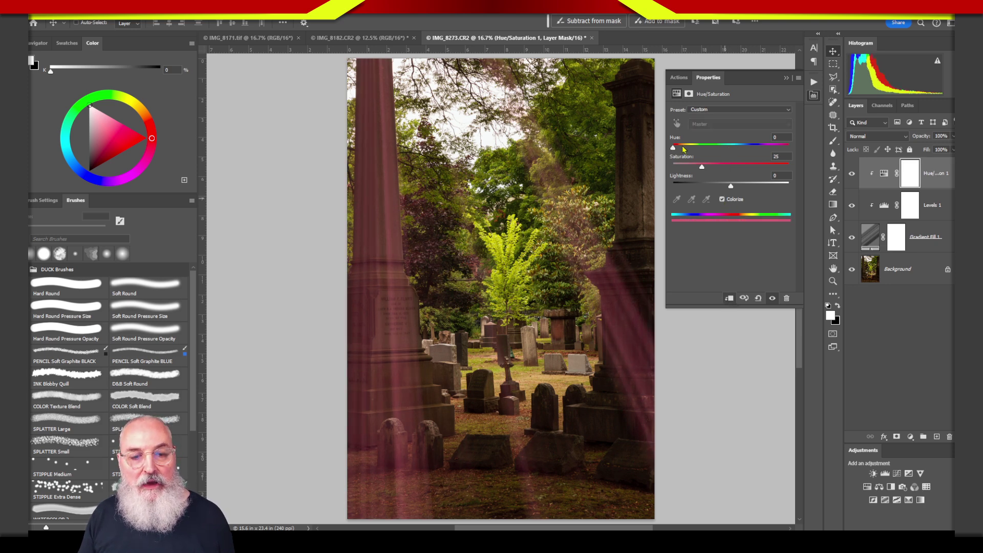
left_click_drag(683, 149, 691, 153)
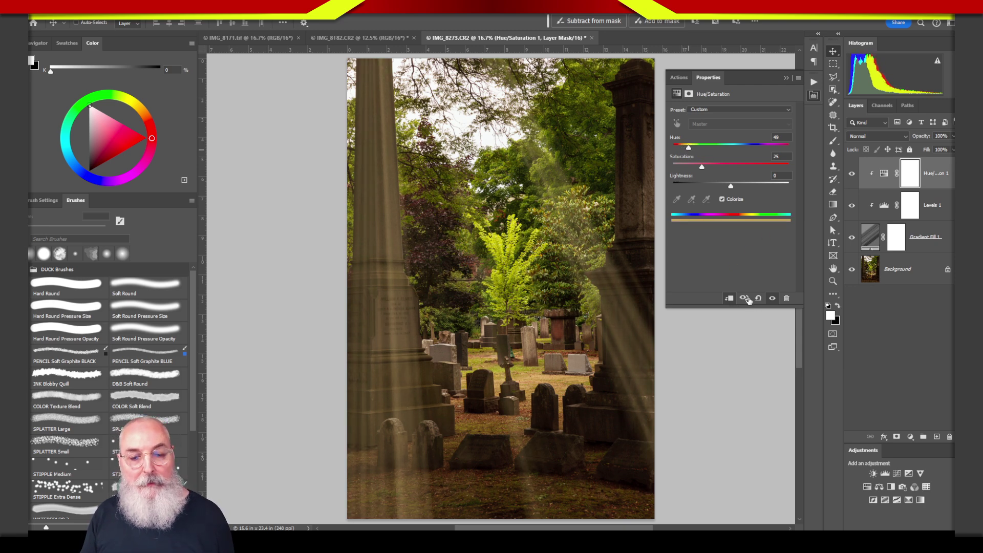
left_click_drag(731, 188, 736, 191)
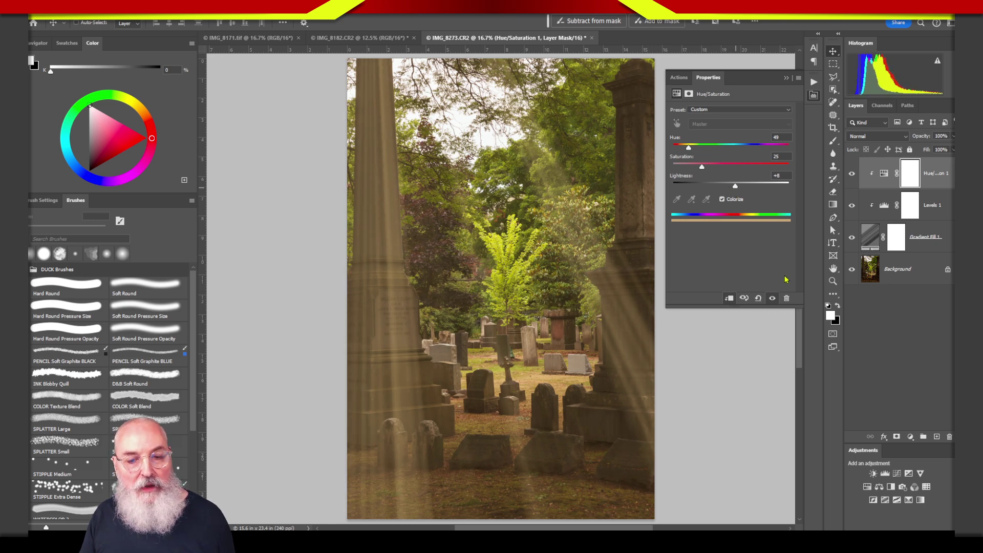
left_click(872, 243)
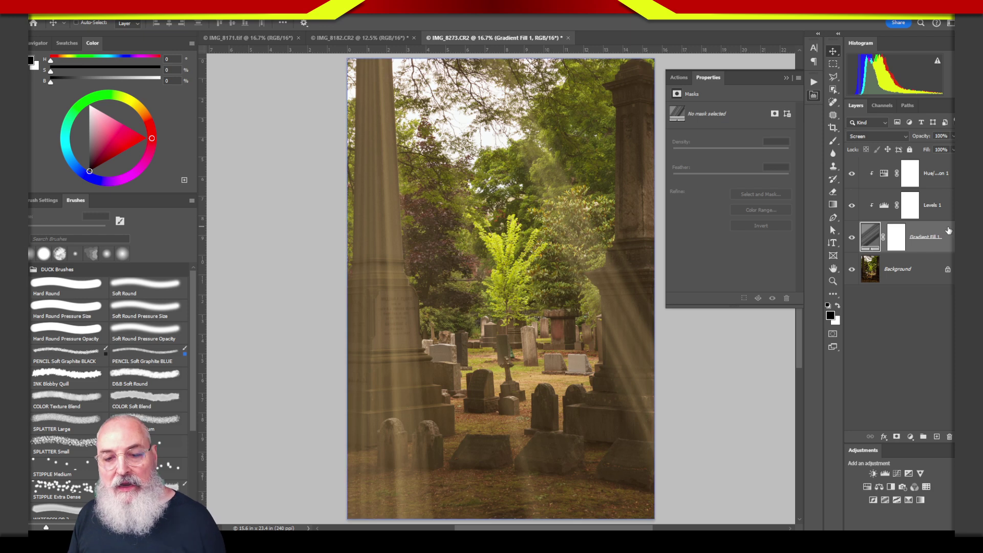
Split Gradient Fill 1's Current Layer Blend If black slider to 0/72 in Blending Options
double_click(947, 233)
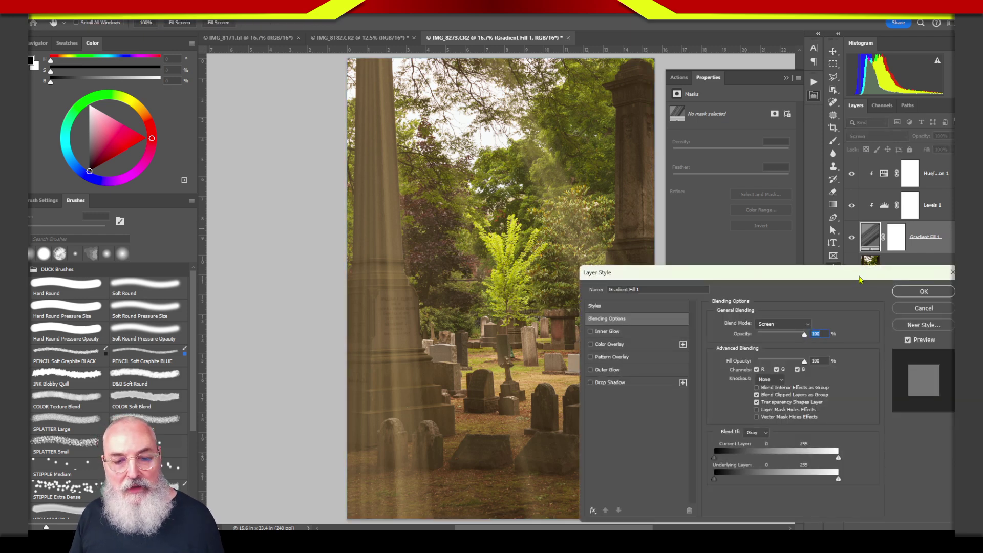
left_click_drag(860, 279, 857, 101)
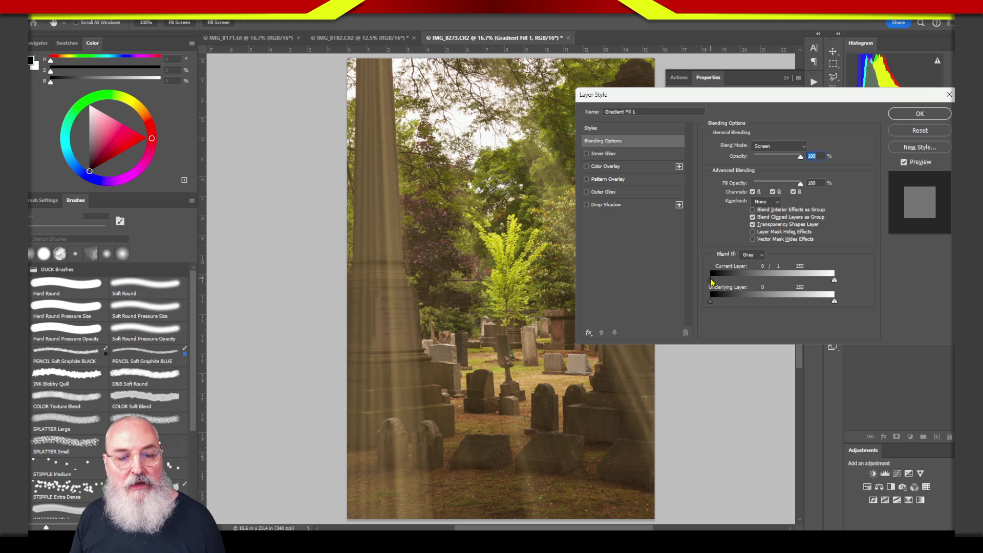
left_click_drag(720, 280, 741, 281)
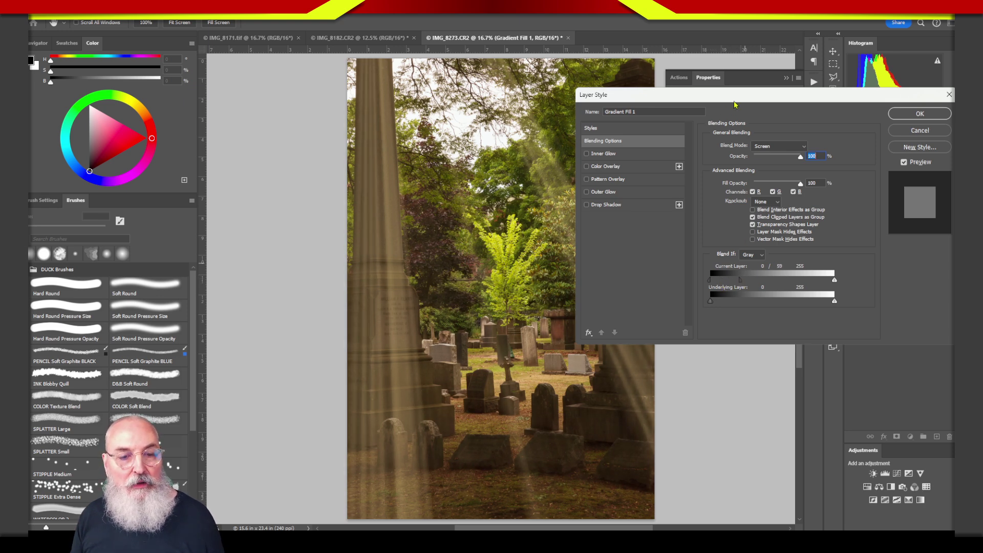
left_click_drag(735, 104, 785, 256)
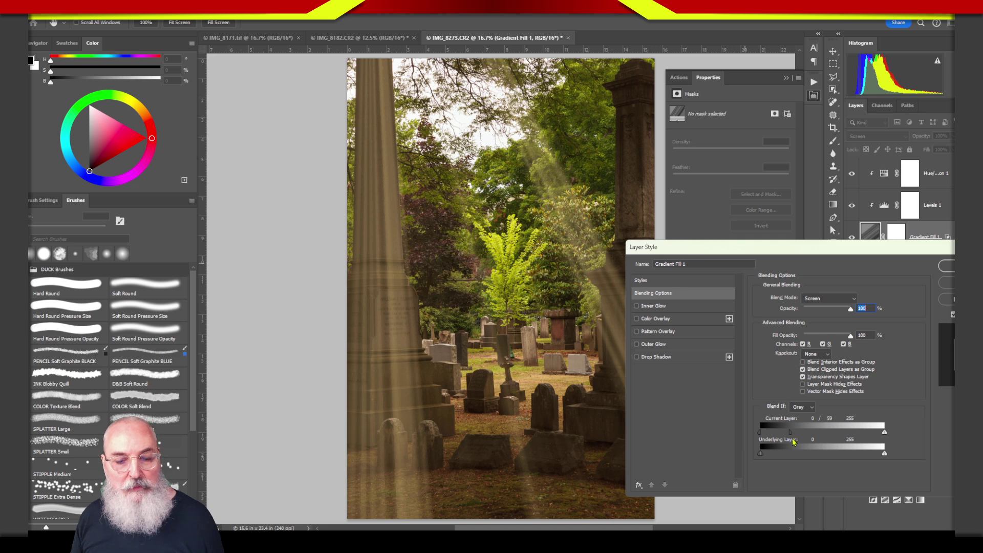
left_click_drag(790, 437, 793, 436)
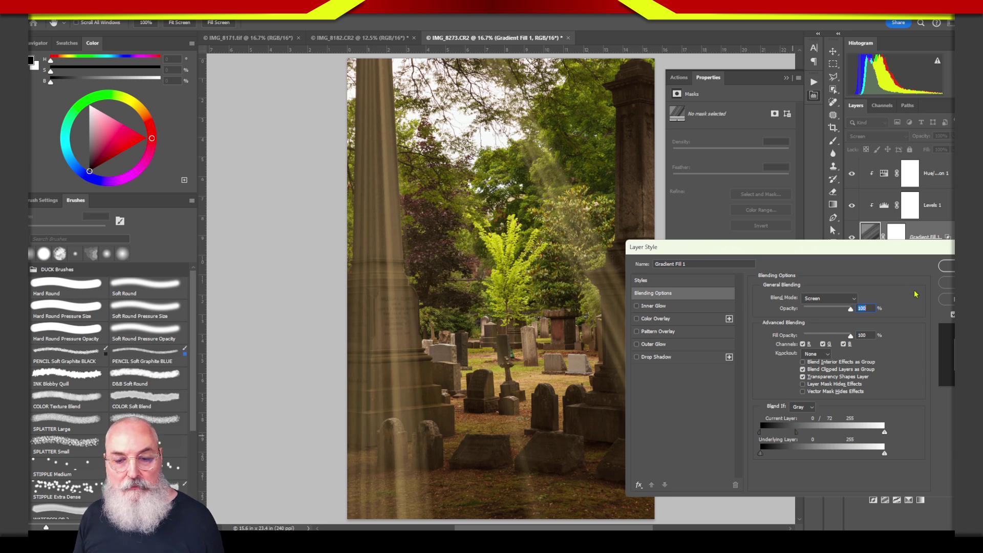
left_click_drag(879, 250, 802, 250)
left_click(891, 267)
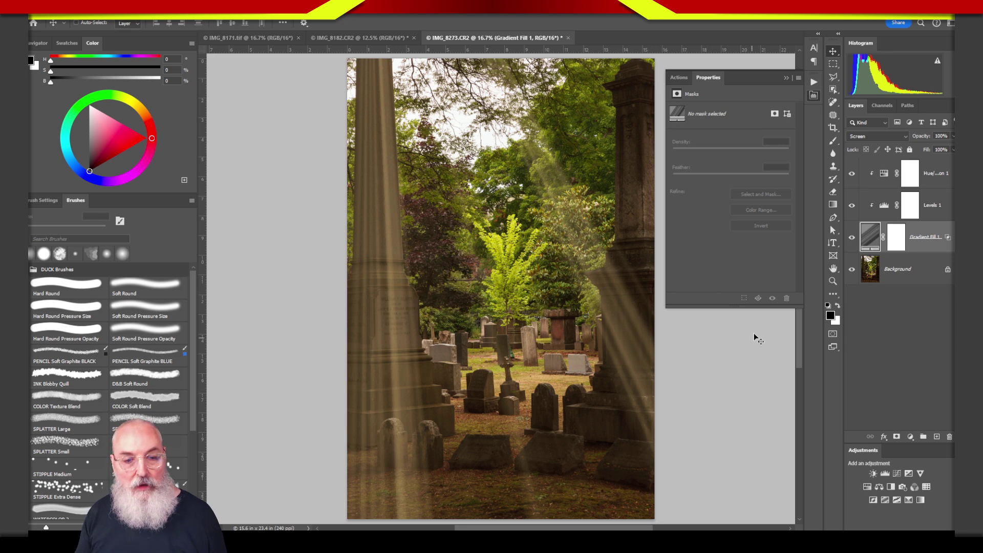
Paint black with a 400 px soft brush on Gradient Fill 1's mask over the right pillar
left_click(894, 245)
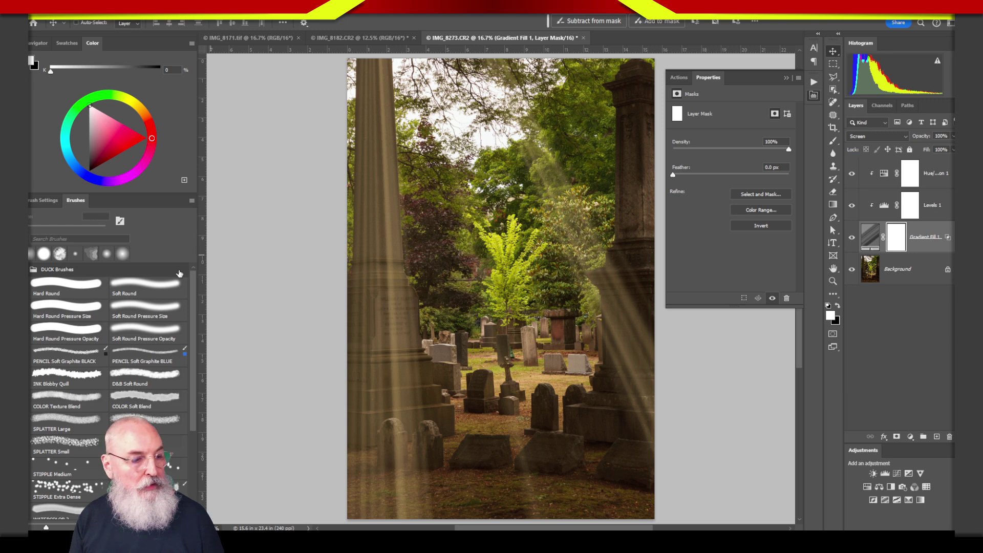
left_click(139, 293)
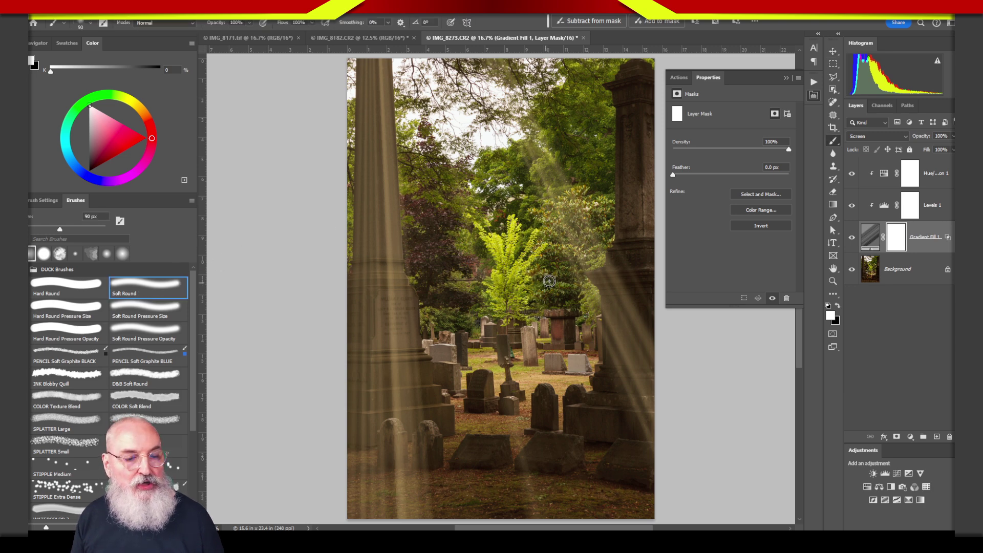
key("bracketright")
key("bracketright")
key("bracketright")
key("bracketright")
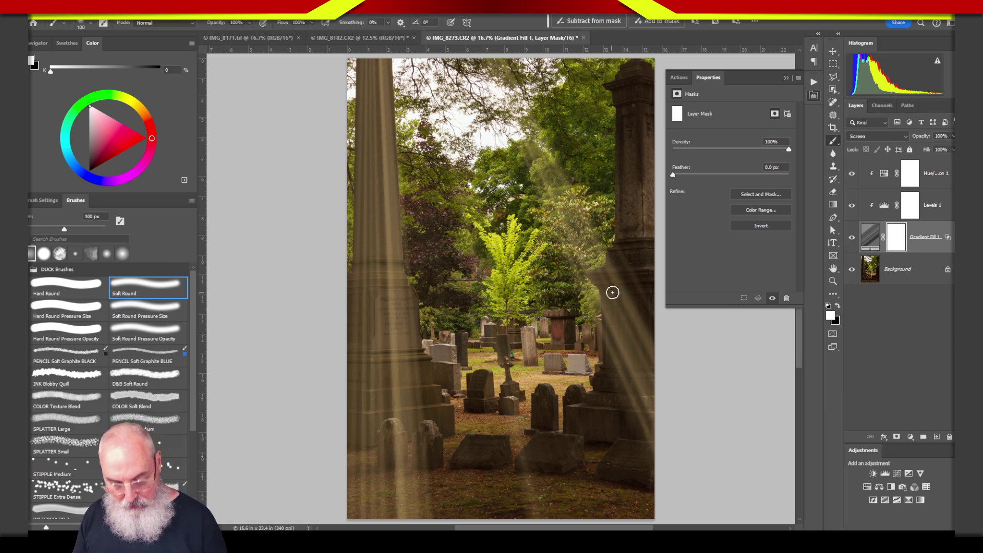
key("bracketright")
key("bracketright")
key("bracketright")
key("bracketright")
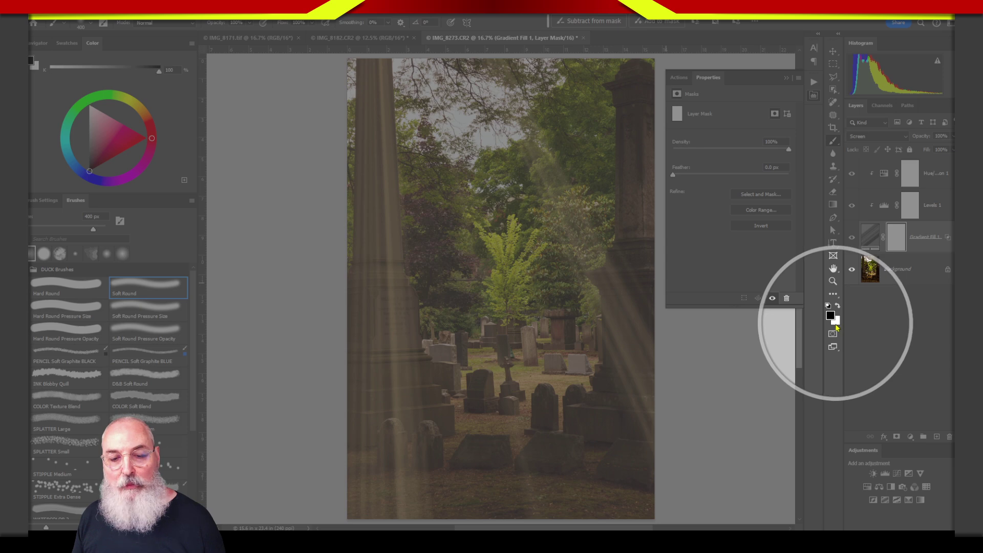
key("x")
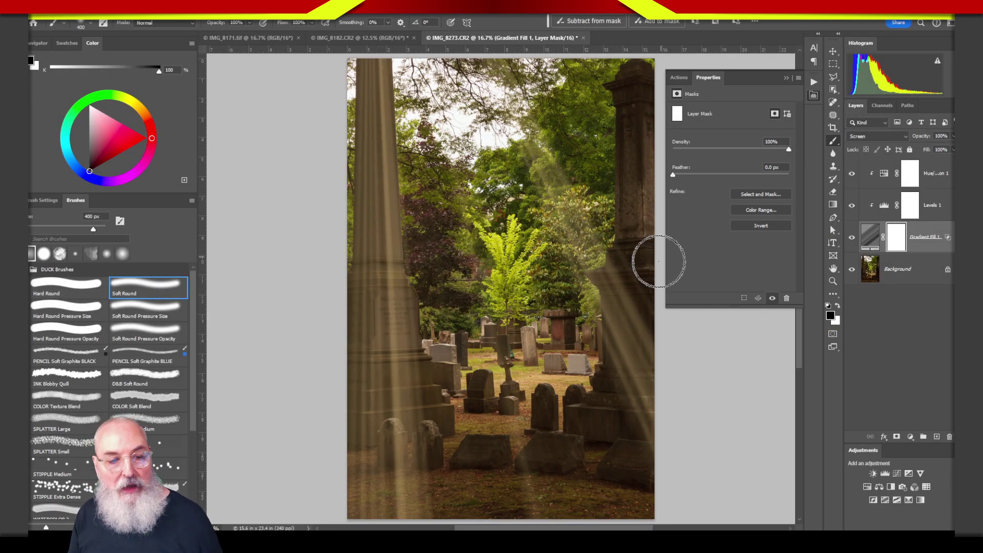
mouse_move(622, 297)
left_mouse_down()
mouse_move(605, 277)
mouse_move(623, 290)
mouse_move(622, 347)
mouse_move(642, 306)
mouse_move(567, 483)
mouse_move(518, 401)
mouse_move(485, 428)
mouse_move(540, 433)
mouse_move(468, 430)
mouse_move(441, 520)
mouse_move(381, 450)
mouse_move(389, 523)
mouse_move(424, 520)
mouse_move(329, 520)
mouse_move(334, 98)
mouse_move(352, 26)
mouse_move(384, 297)
mouse_move(373, 84)
mouse_move(390, 235)
left_mouse_up()
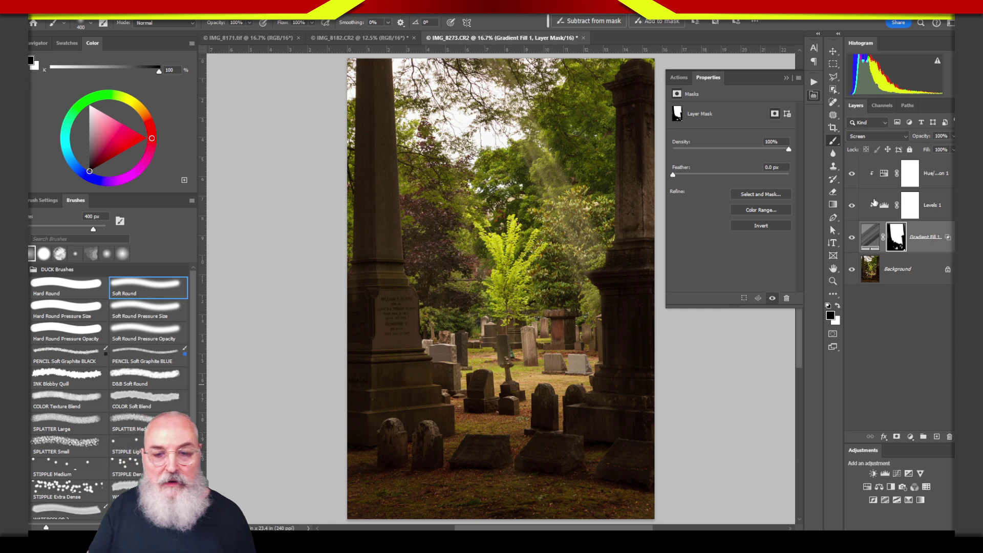
left_click(870, 237)
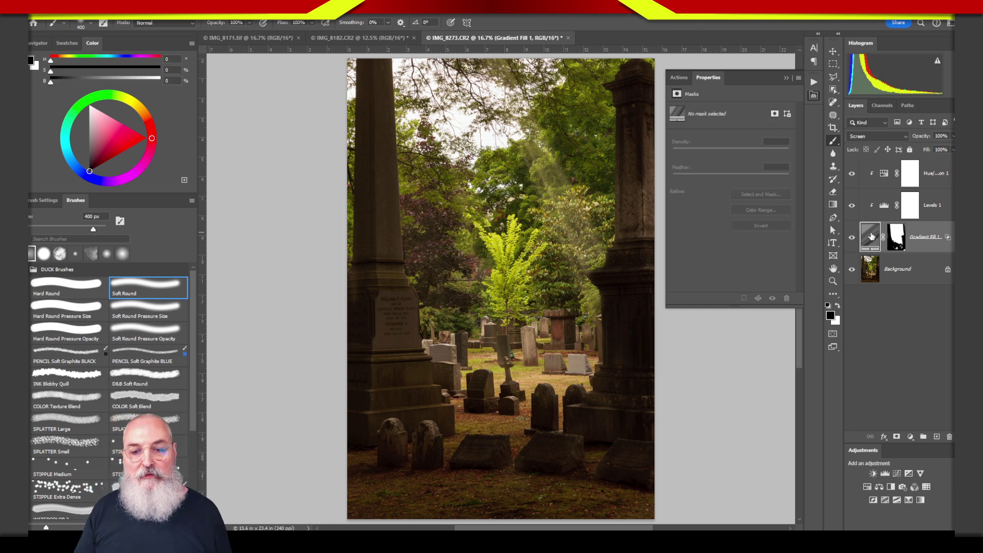
Try several ray angles in the Gradient Fill settings, finally entering 40° and confirming
double_click(870, 236)
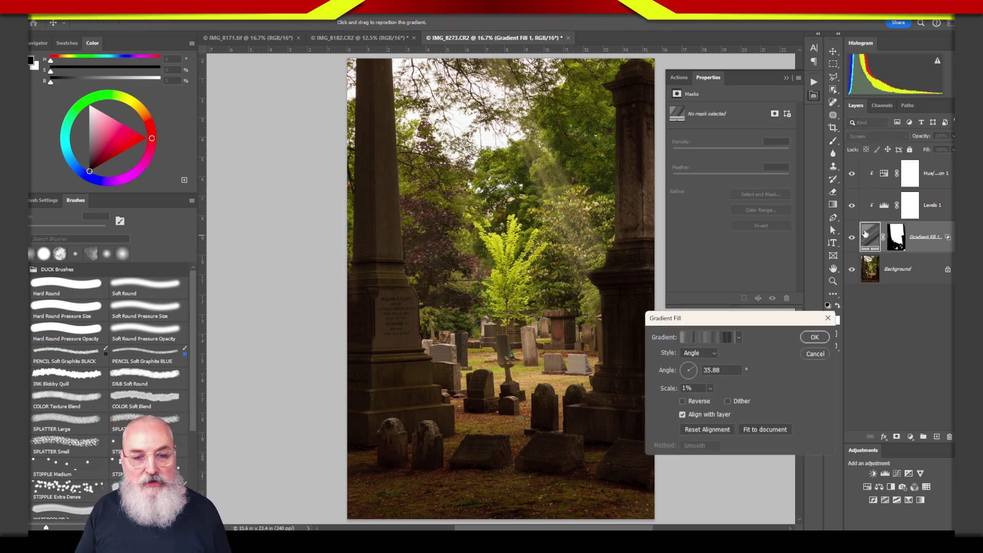
left_click(707, 369)
left_click(716, 370)
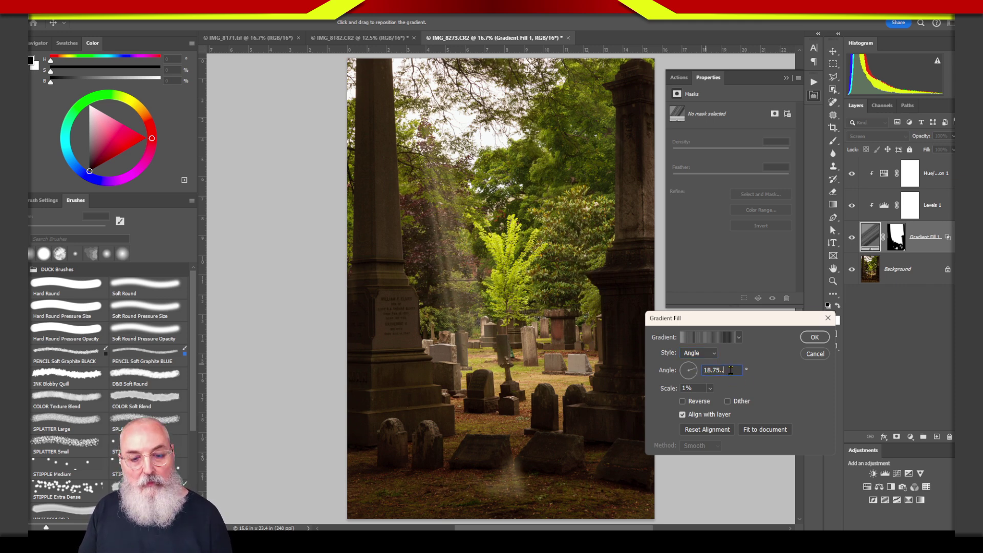
key("Return")
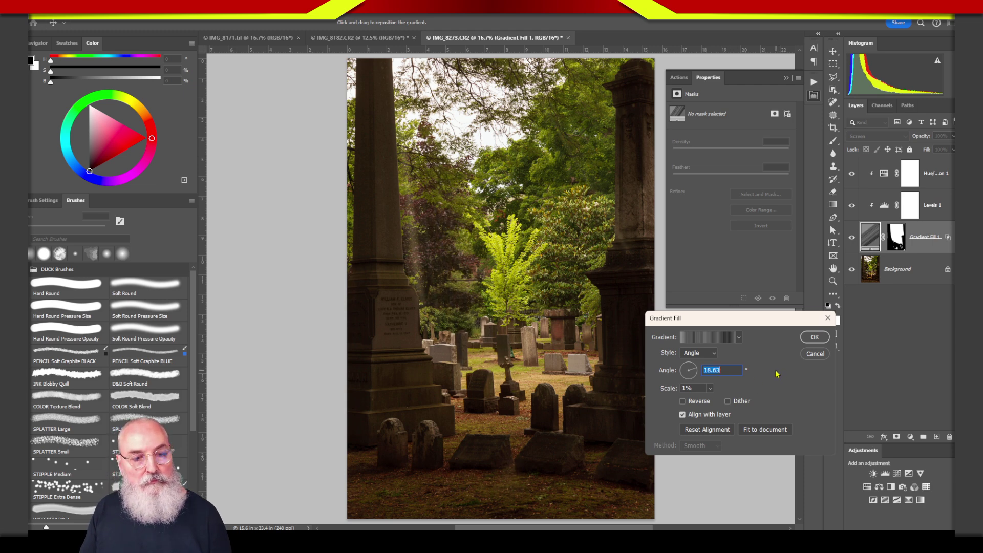
type("18.73")
key("Return")
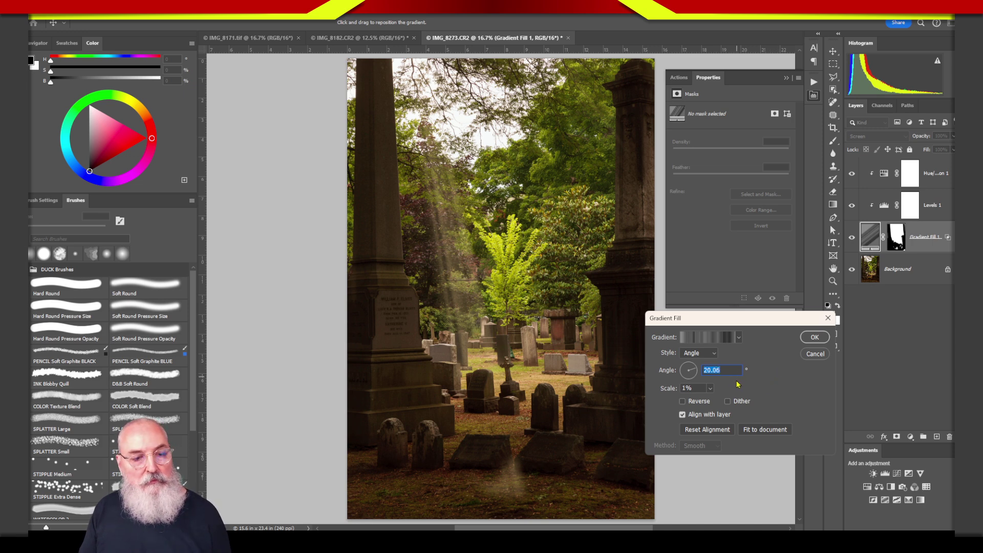
type("-30")
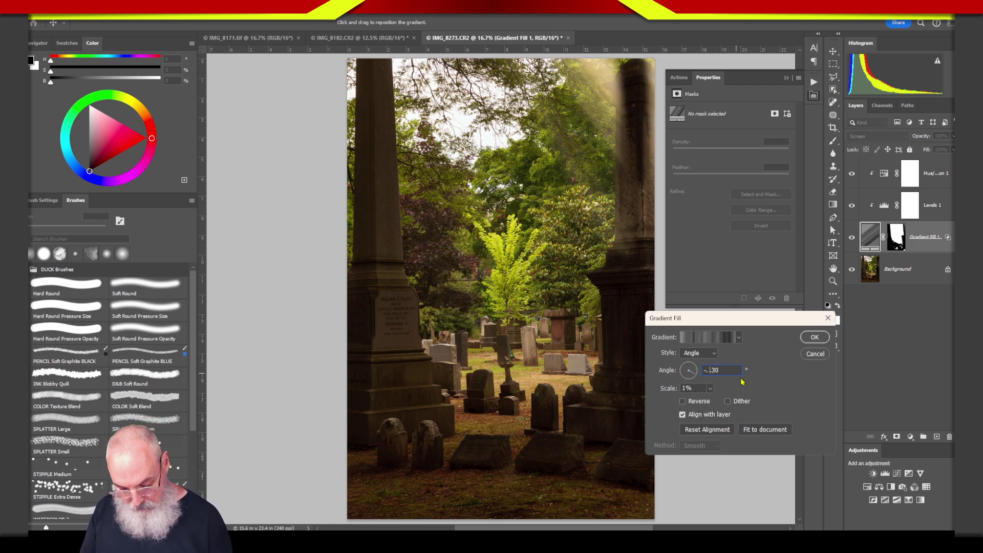
key("BackSpace")
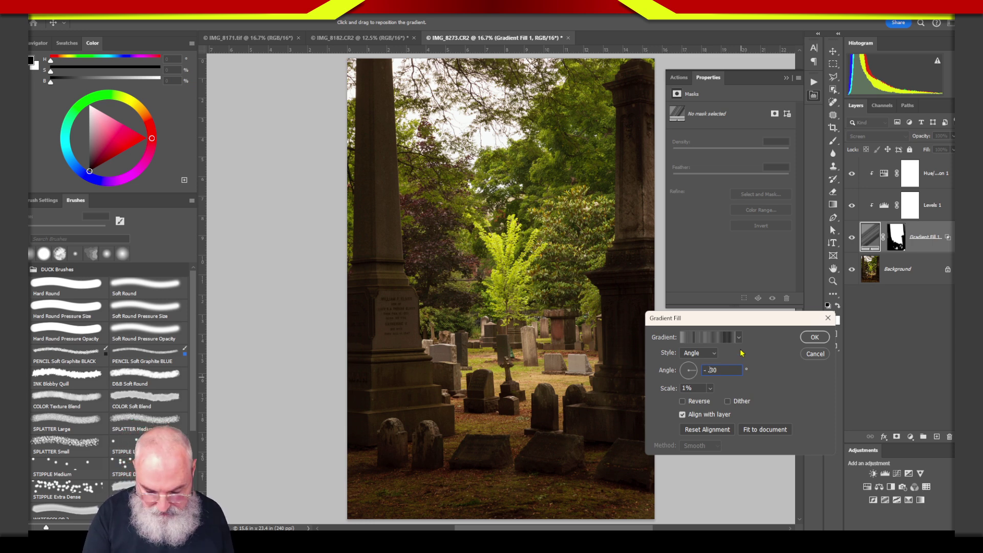
key("BackSpace")
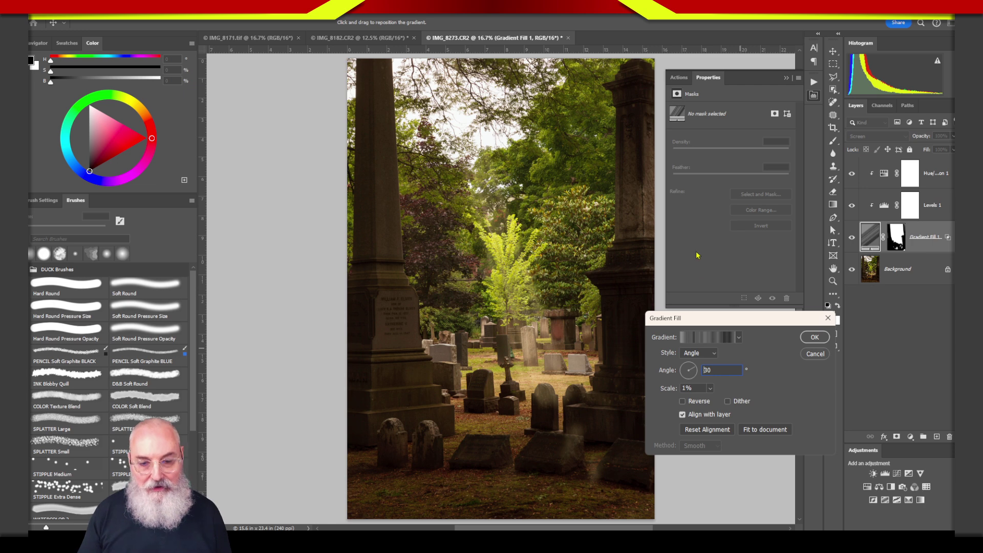
key("Home")
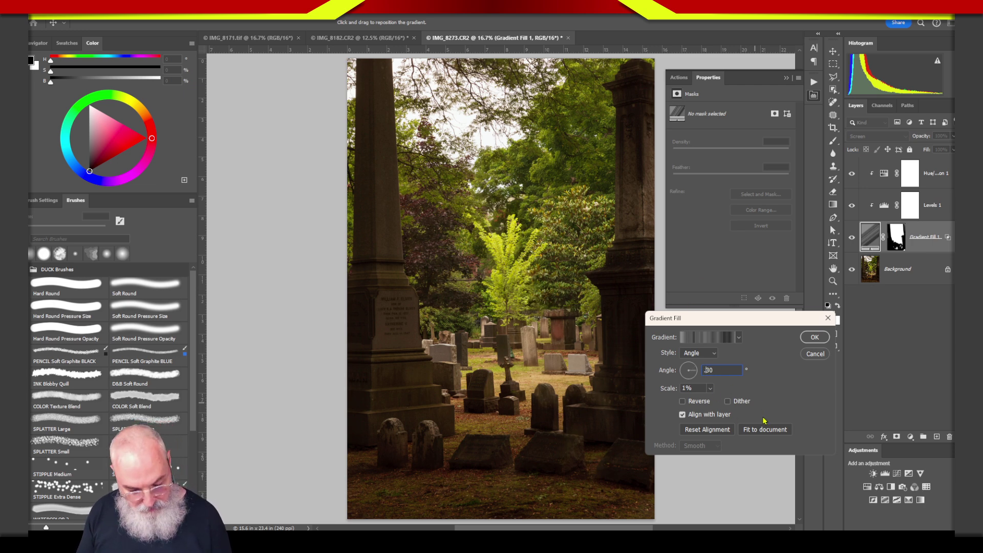
type("0.")
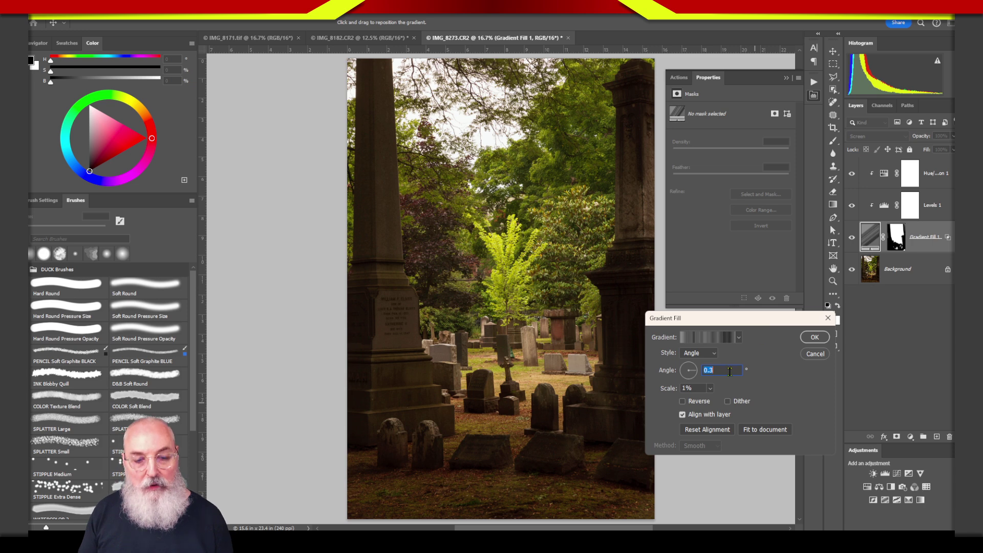
type("40")
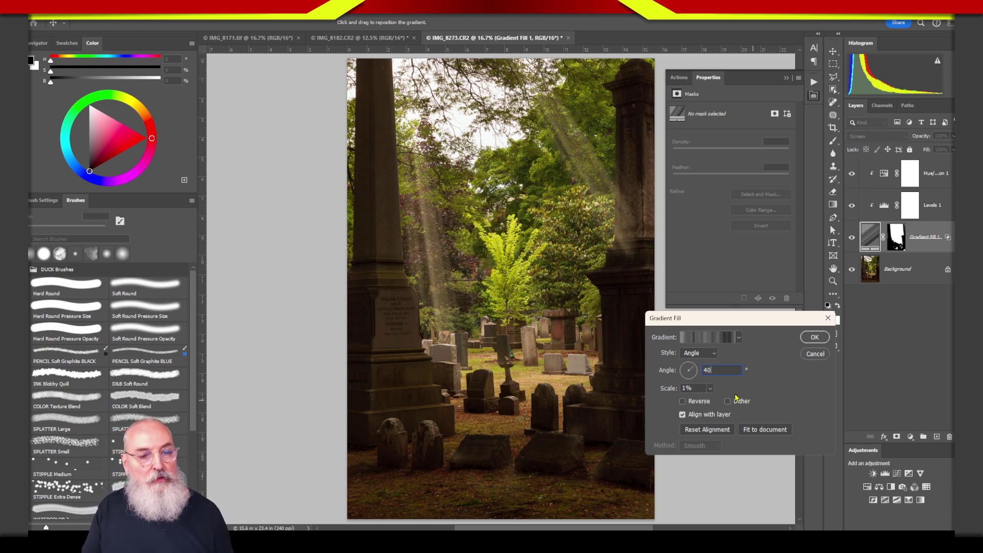
left_click(815, 338)
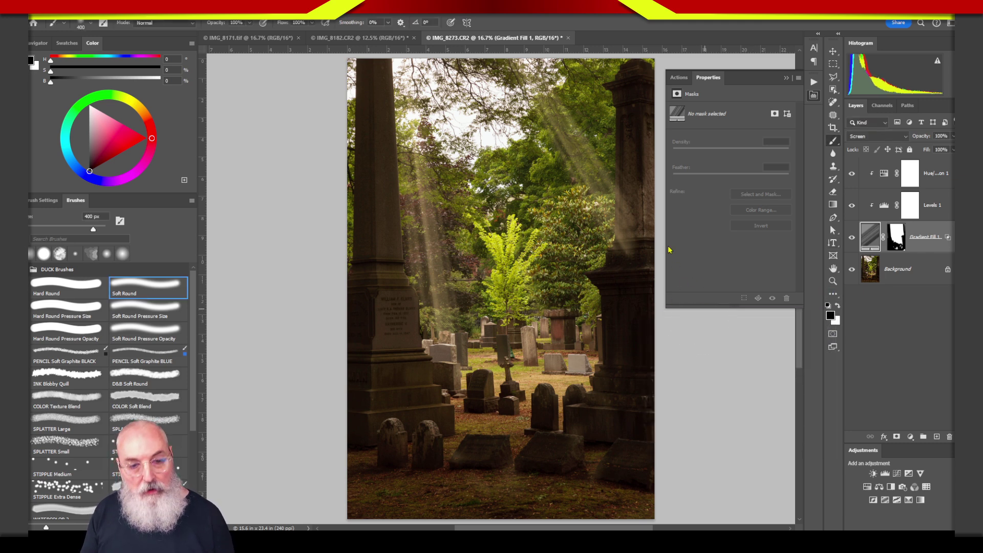
key("ctrl+shift+alt+n")
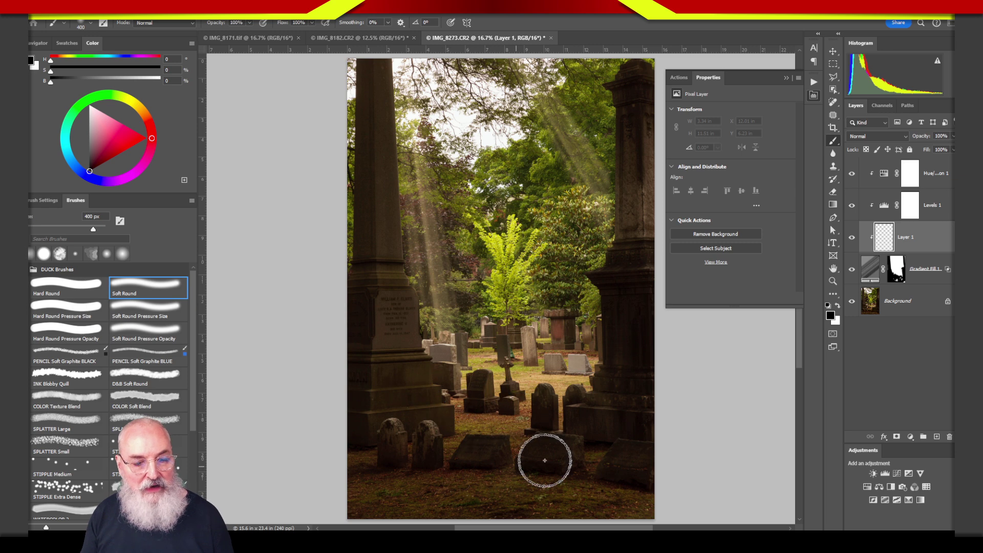
mouse_move(544, 460)
left_mouse_down()
mouse_move(439, 509)
mouse_move(288, 438)
mouse_move(676, 468)
left_mouse_up()
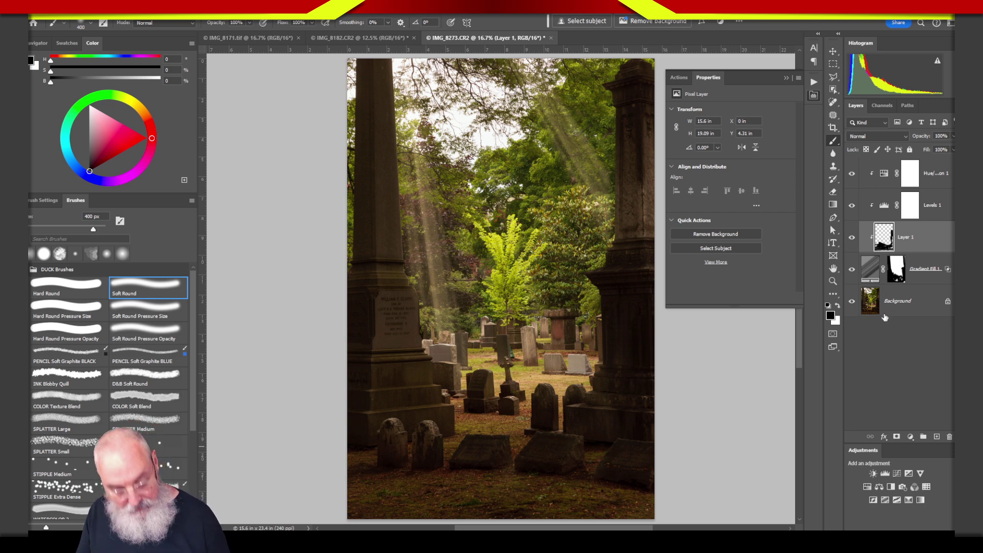
mouse_move(891, 249)
left_mouse_down()
mouse_move(901, 354)
mouse_move(949, 436)
left_mouse_up()
left_click(896, 237)
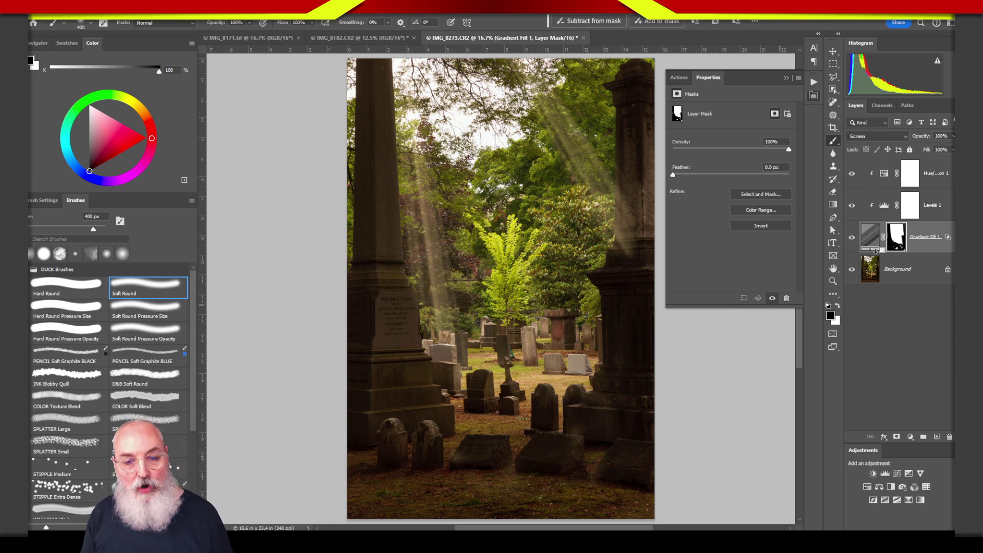
On the isolated Gradient Fill 1 mask, paint the bottom patches and upper-right strip black
left_click(897, 241, "alt")
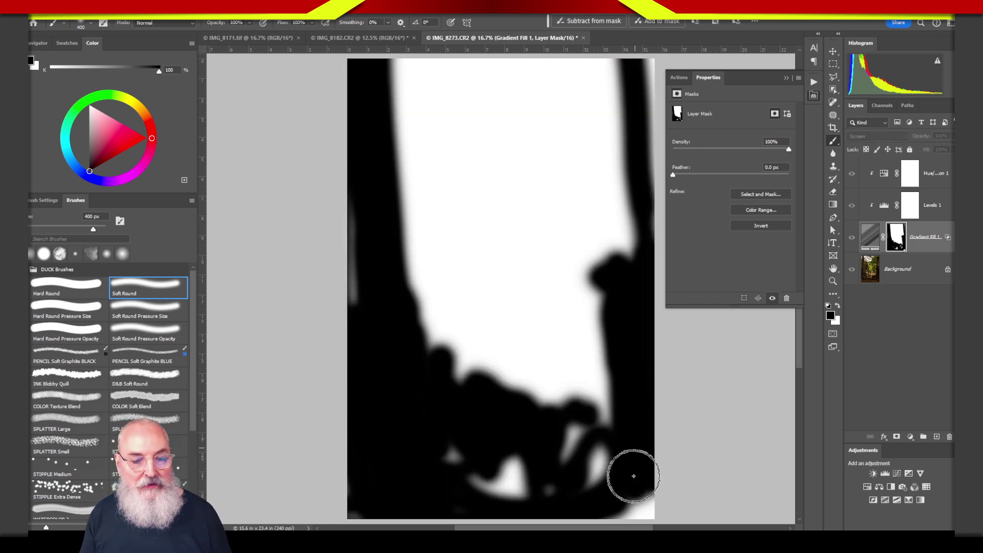
mouse_move(634, 476)
left_mouse_down()
mouse_move(566, 434)
mouse_move(658, 505)
mouse_move(491, 512)
mouse_move(431, 463)
mouse_move(555, 501)
mouse_move(332, 226)
left_mouse_up()
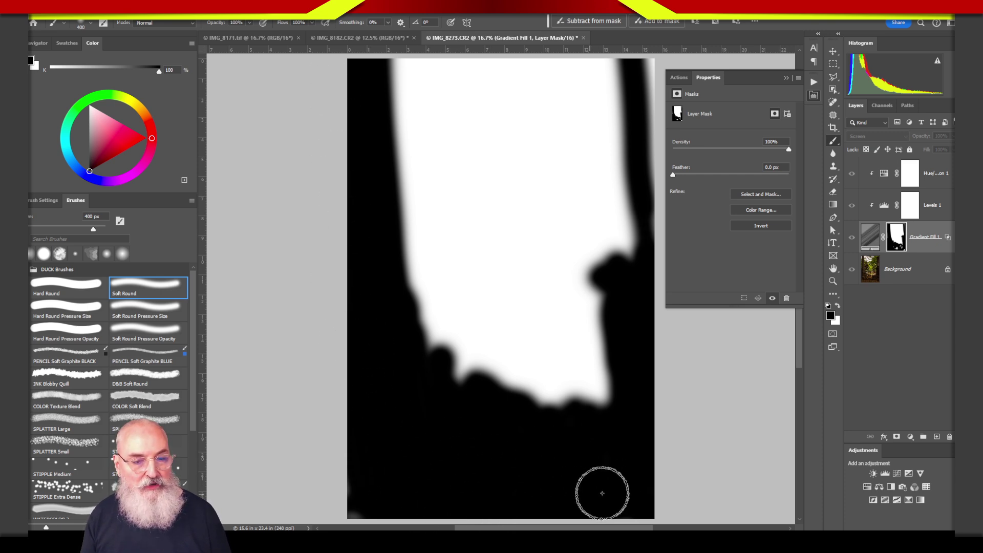
mouse_move(646, 72)
left_mouse_down()
mouse_move(630, 247)
mouse_move(628, 161)
left_mouse_up()
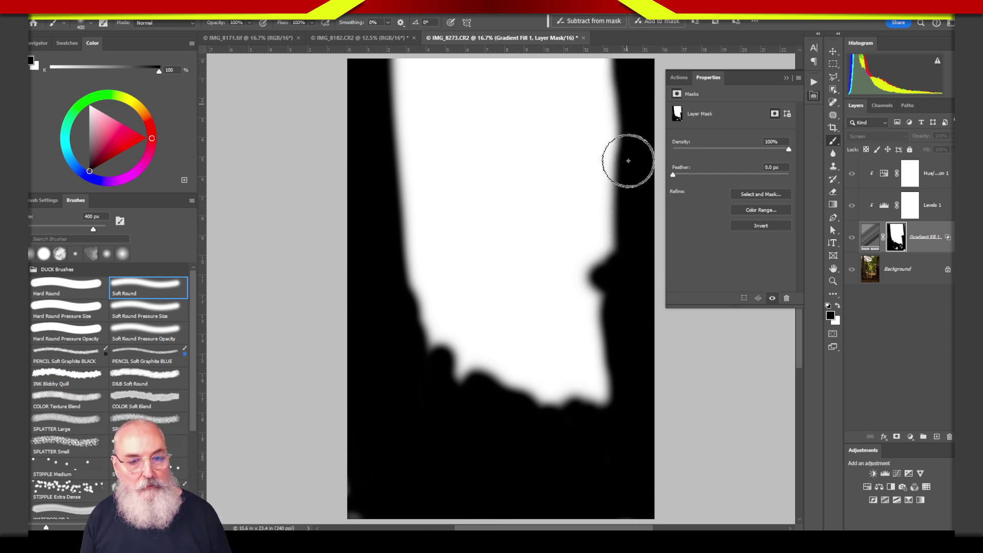
left_click(900, 248, "alt")
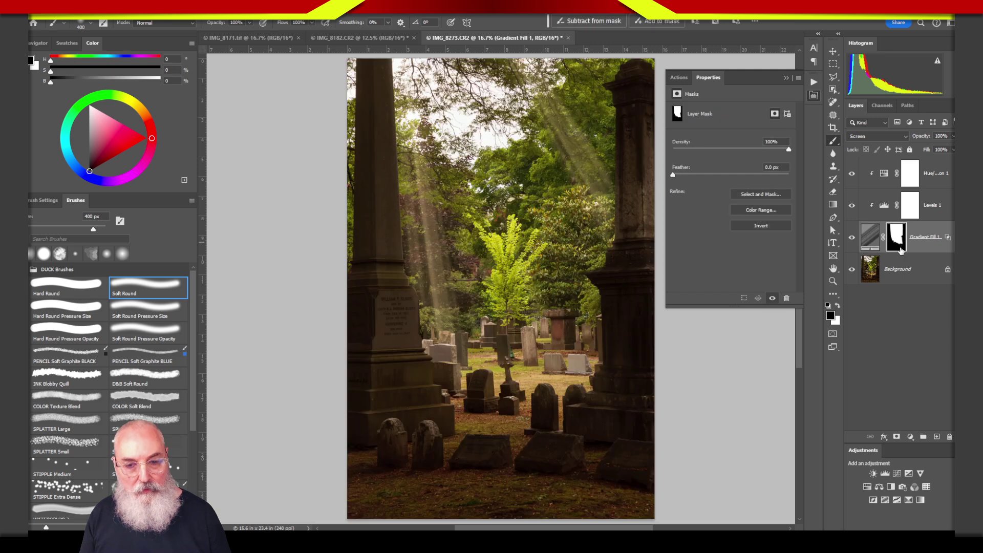
left_click(900, 248)
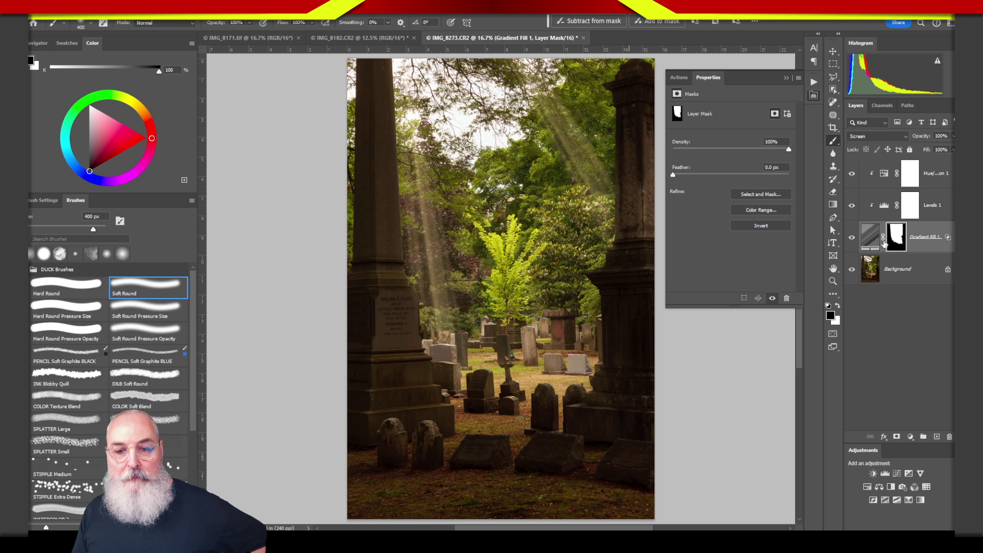
Randomize Gradient Fill 1's noise gradient twice in the Gradient Editor and accept it
double_click(871, 238)
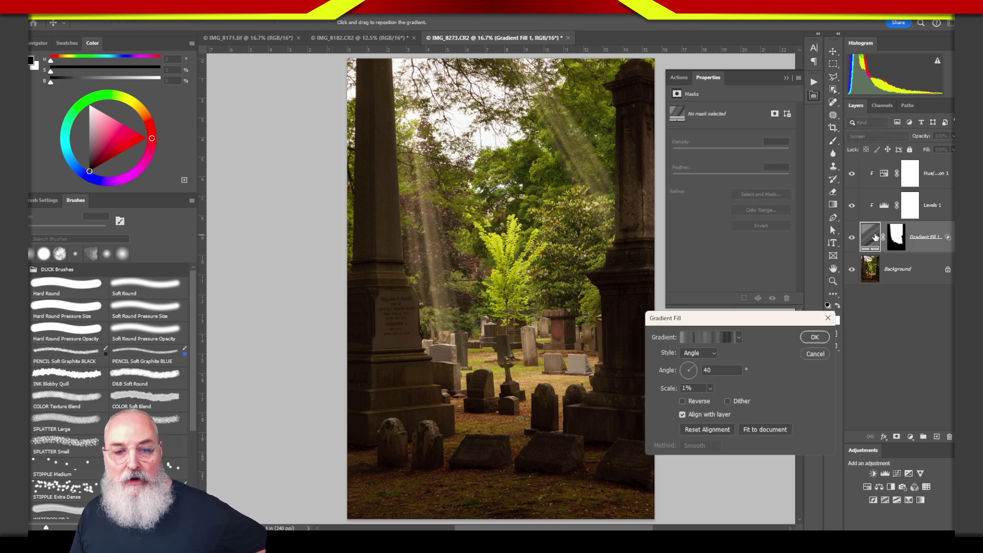
left_click(722, 337)
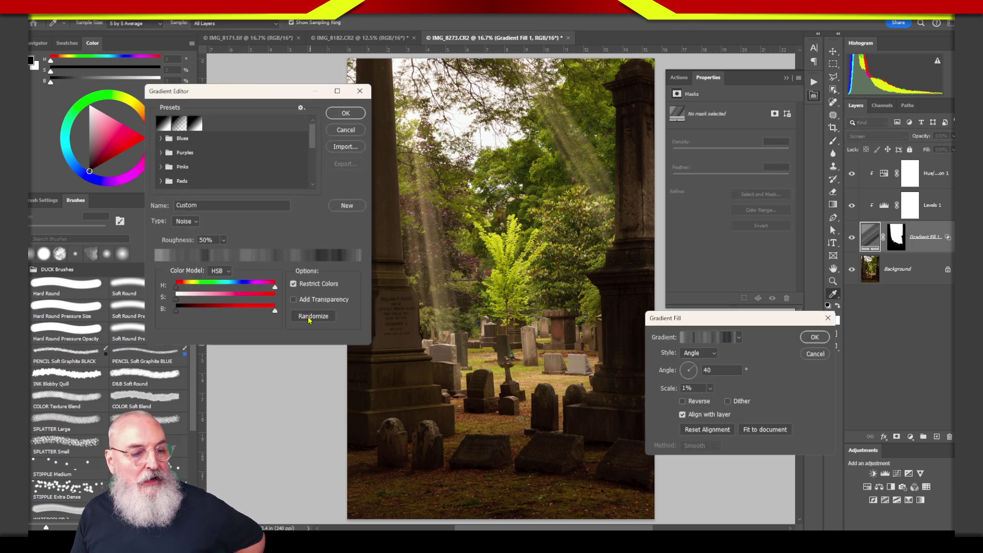
left_click(312, 316)
left_click(314, 320)
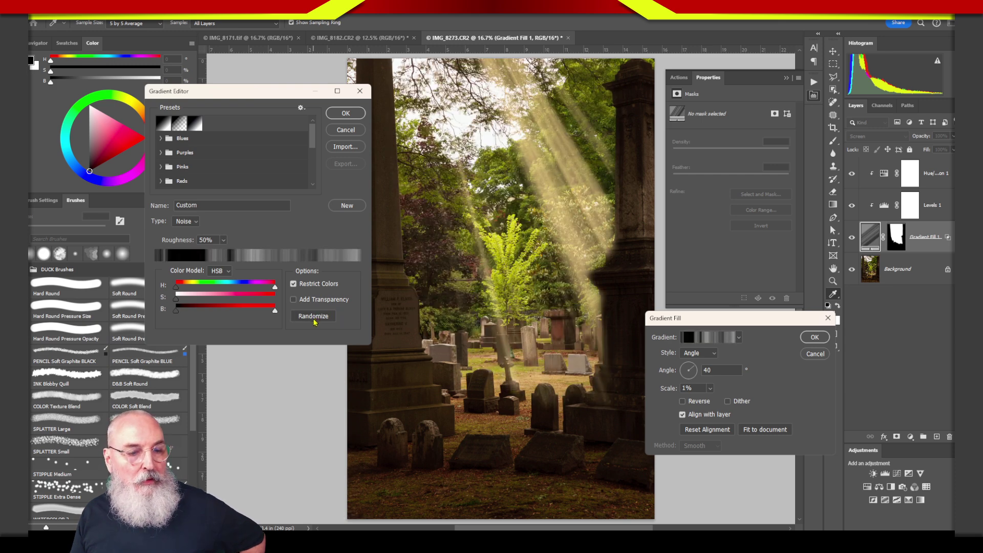
left_click(347, 116)
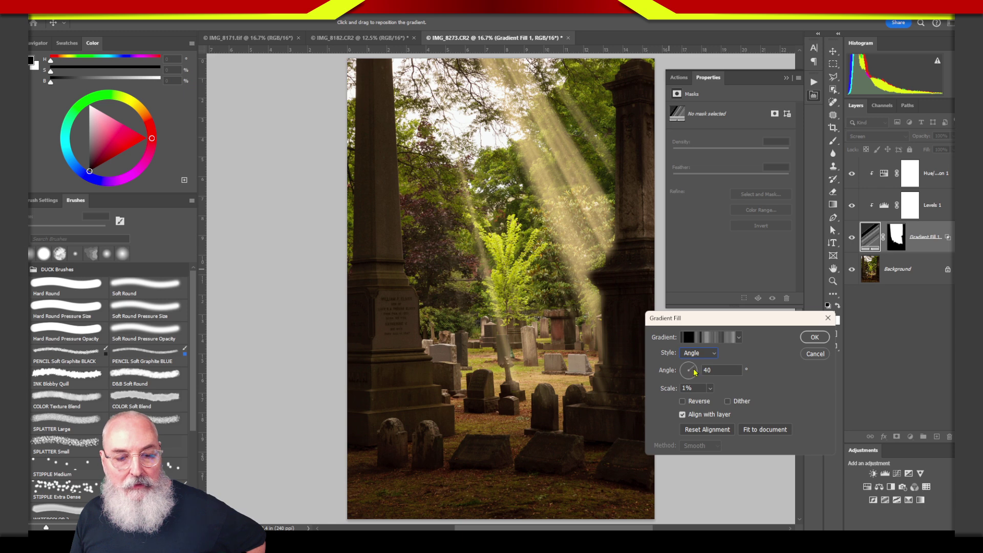
Experiment with ray angles around 26° and 49°, then commit a 20° gradient angle
left_click(694, 369)
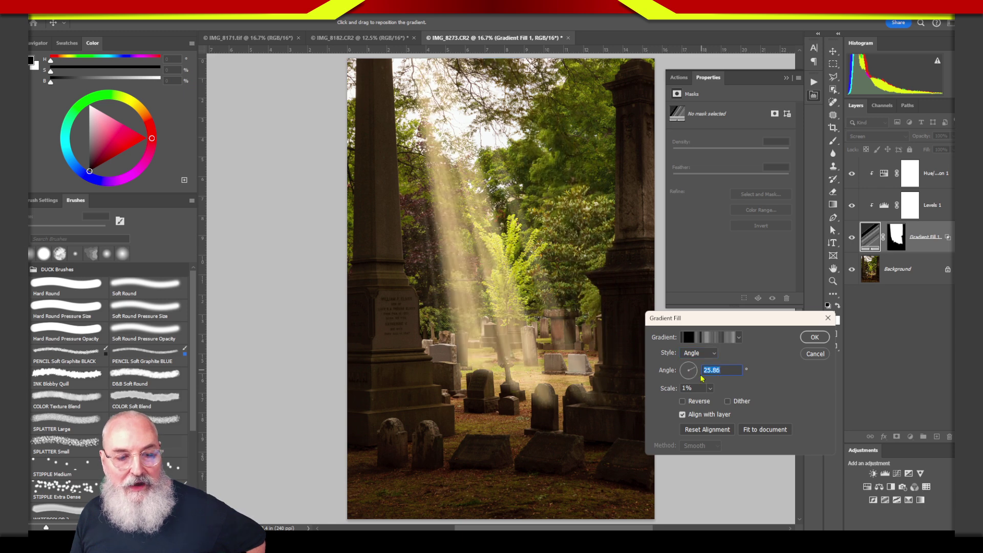
key("shift+Tab")
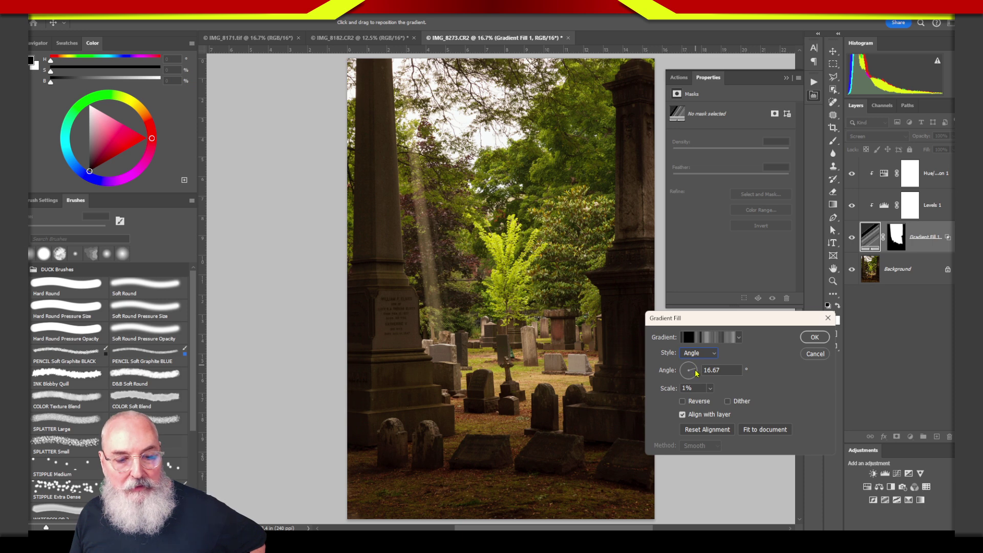
key("Tab")
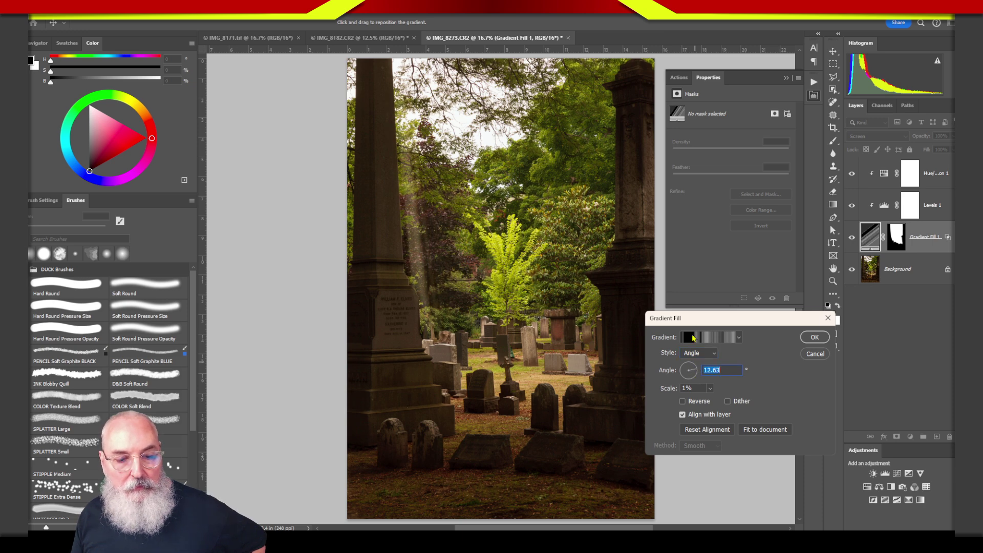
left_click(694, 372)
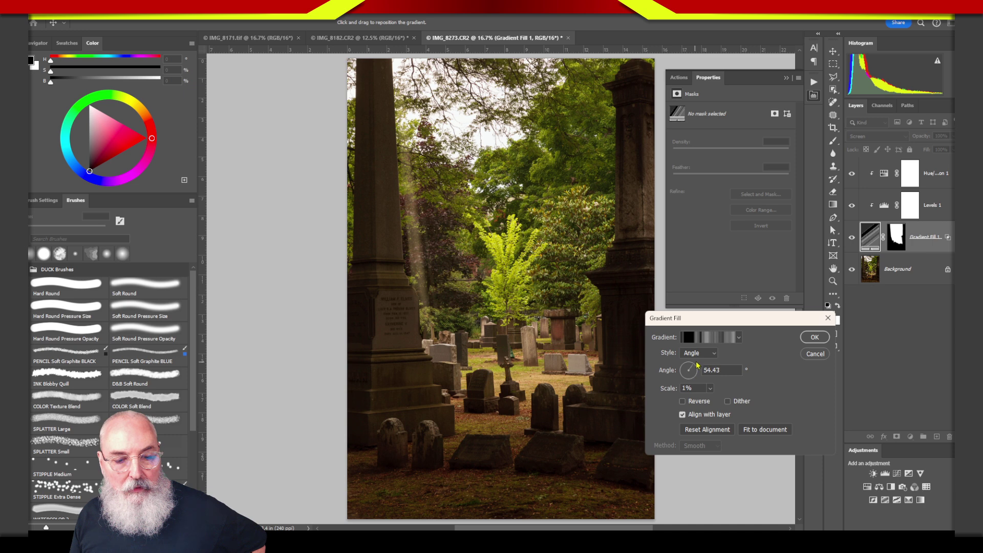
left_click_drag(696, 365, 695, 370)
key("shift+Tab")
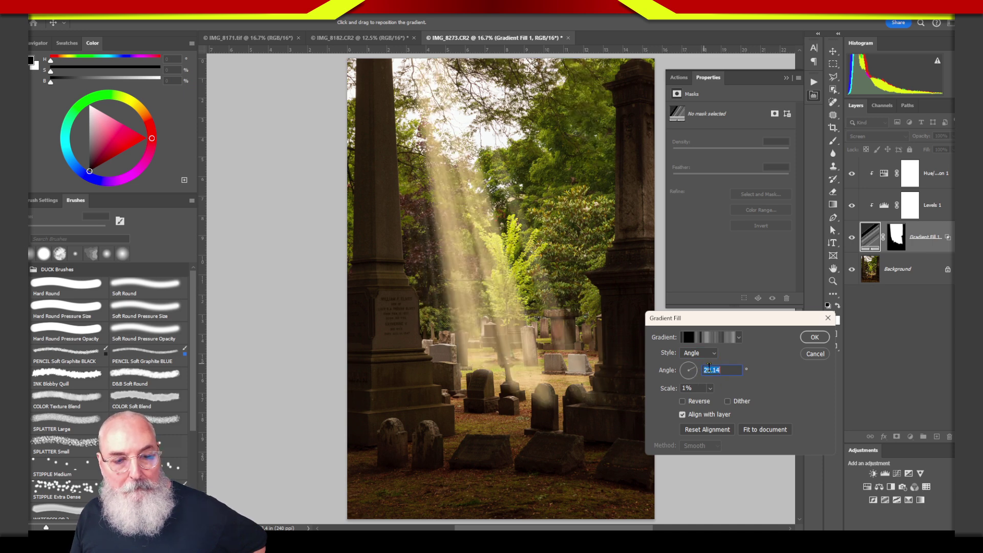
key("shift+Tab")
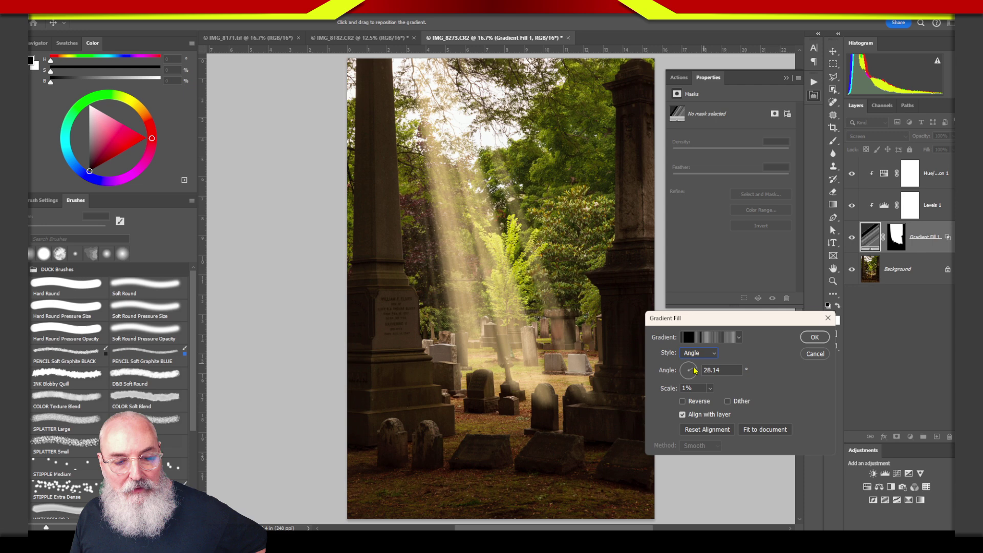
double_click(723, 369)
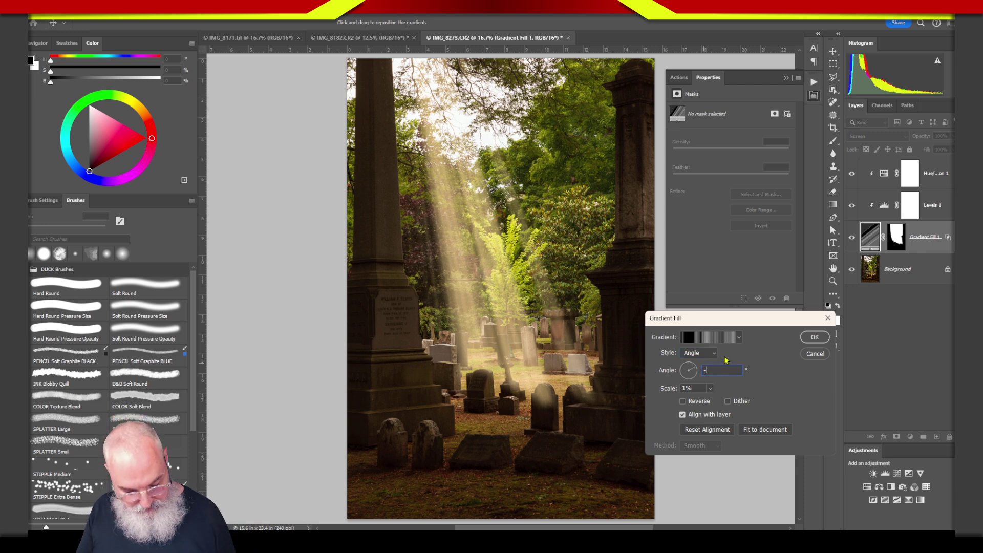
type("-20.")
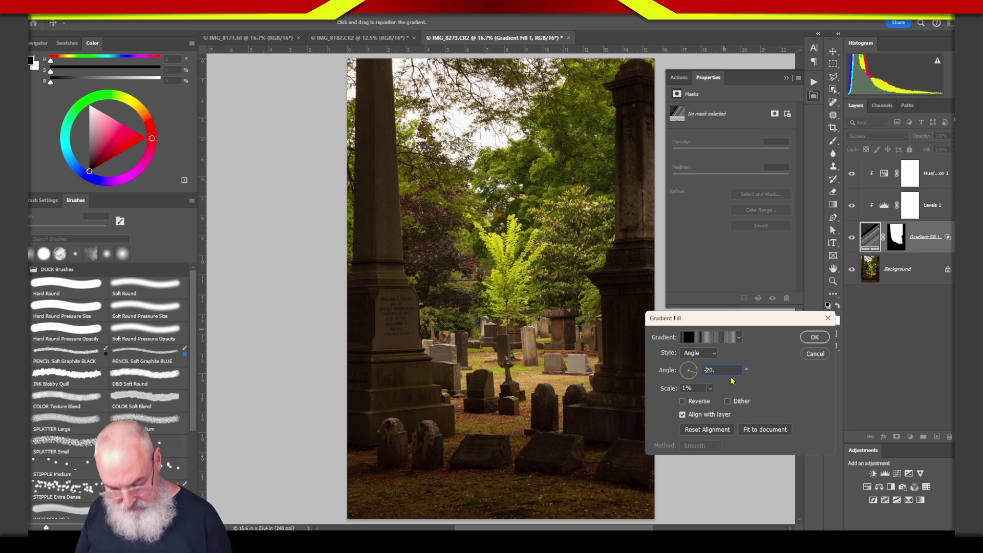
key("Delete")
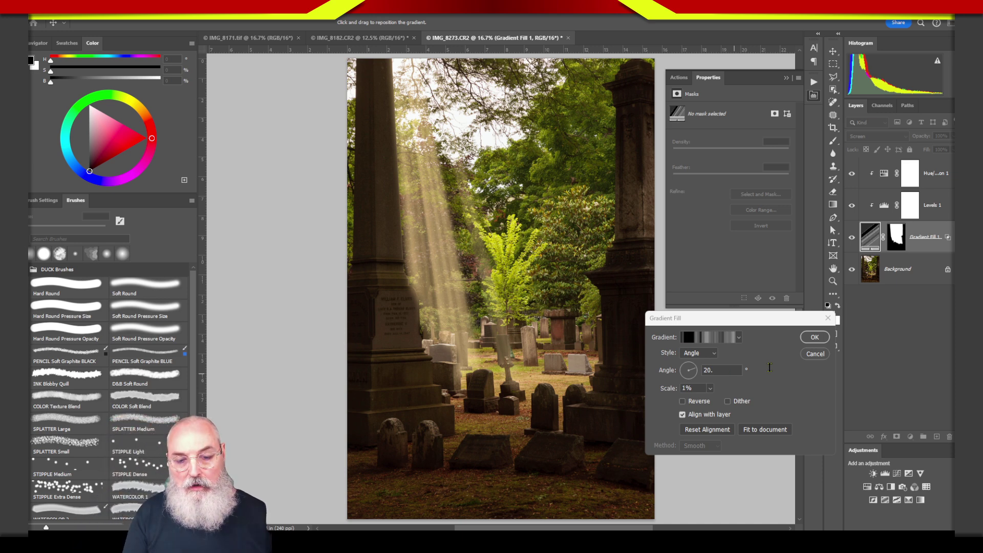
left_click(724, 370)
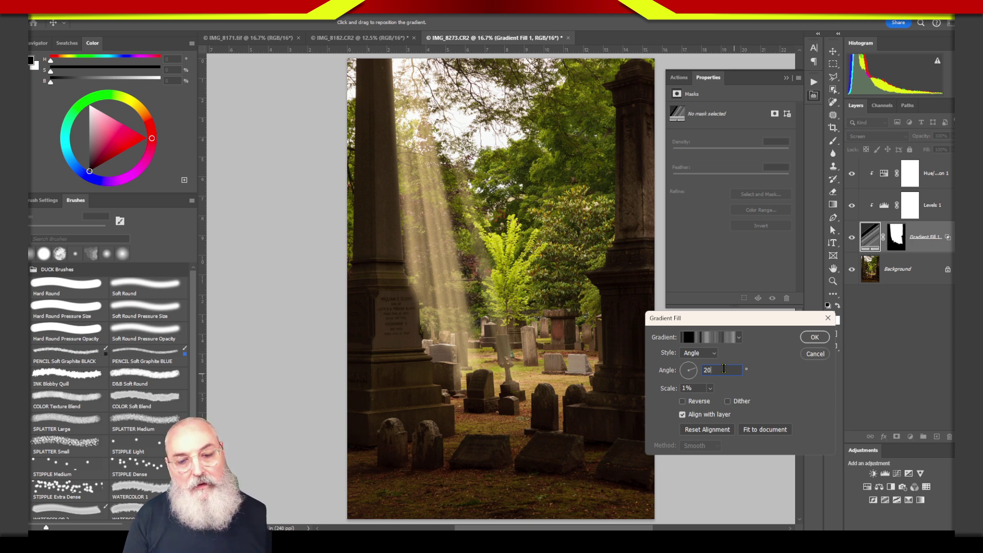
key("Return")
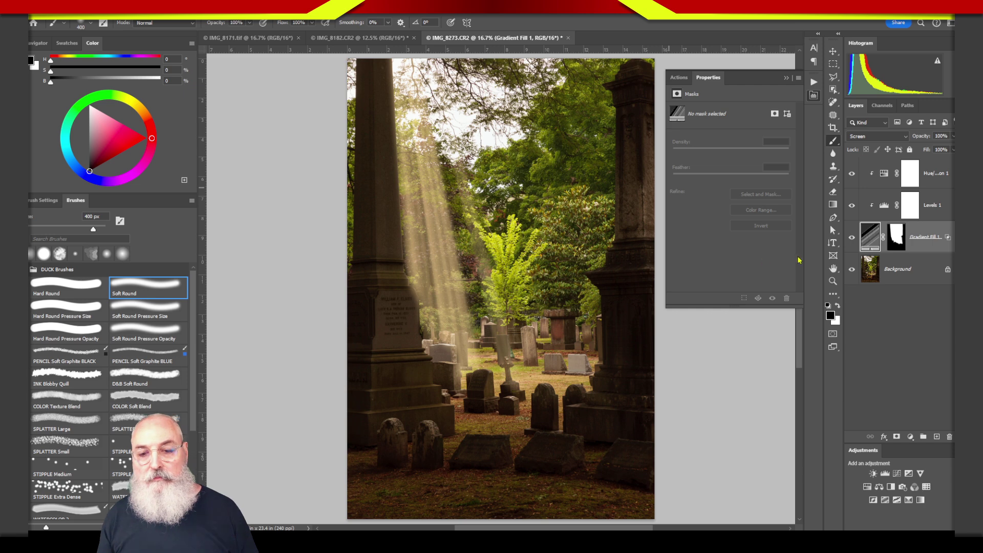
Reopen the Gradient Fill settings and confirm a 30° ray angle
double_click(865, 237)
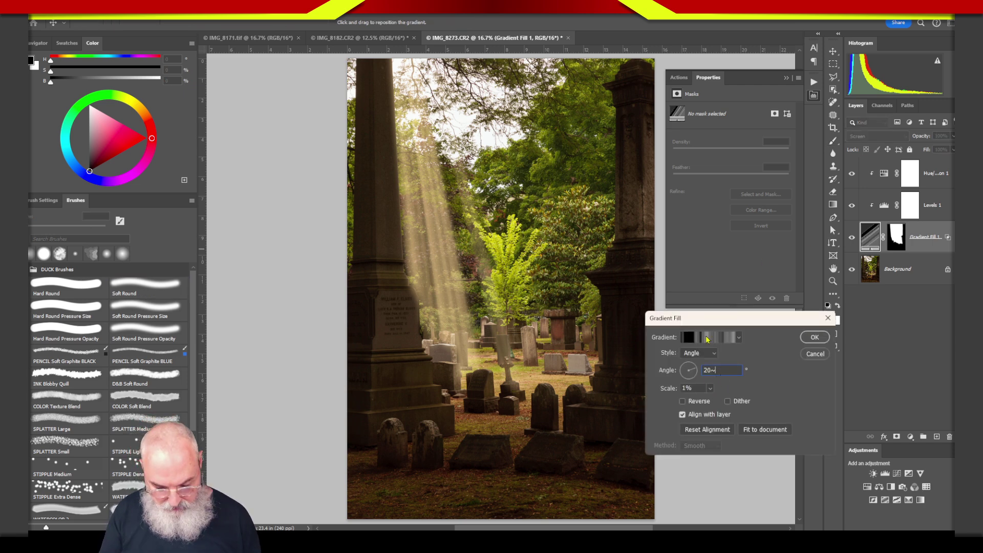
type("2")
type("0")
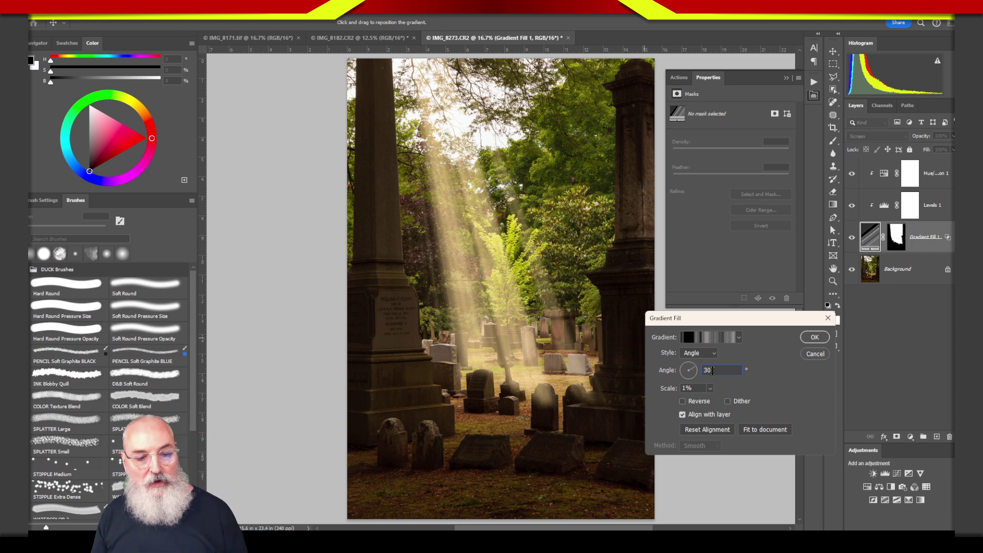
left_click(820, 338)
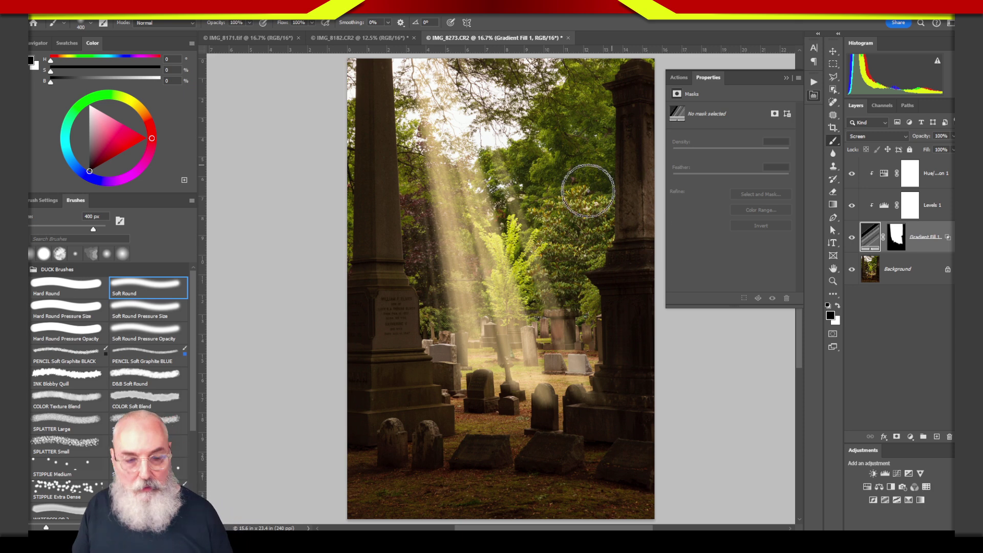
Set the brush to 1500 px size and 20% opacity
key("bracketright")
key("bracketright")
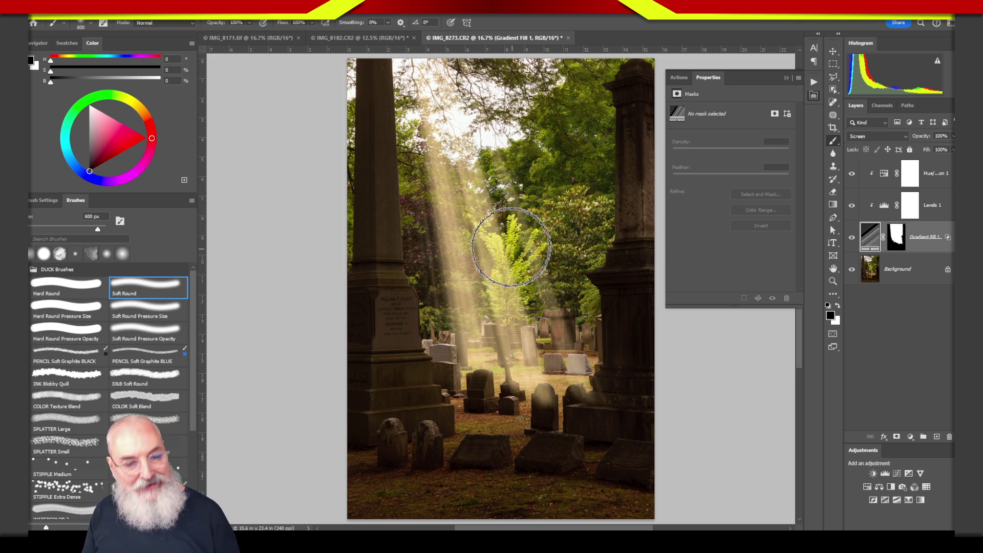
key("bracketright")
key("bracketright")
key("bracketright")
key("bracketright")
key("bracketright")
key("bracketright")
key("bracketright")
key("bracketright")
key("bracketright")
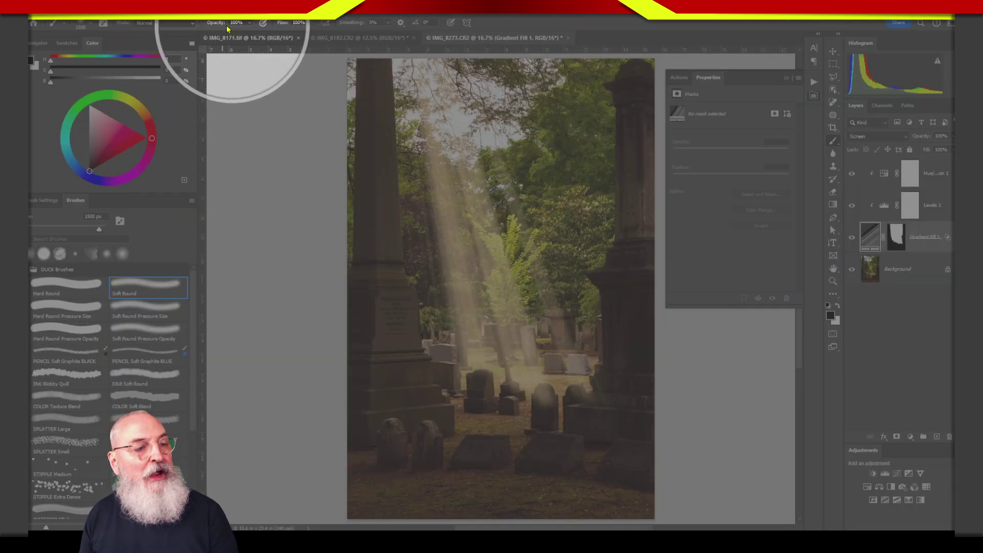
key("1")
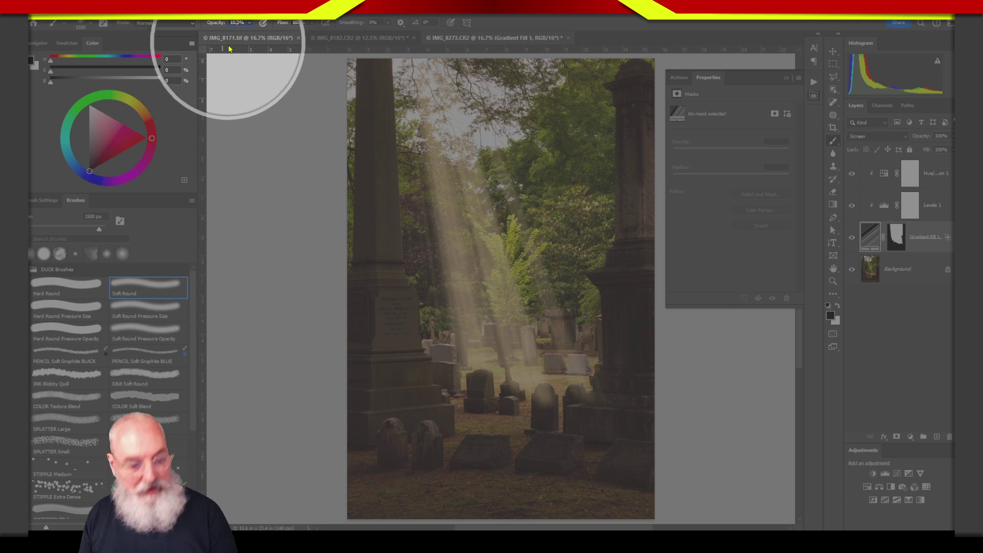
key("2")
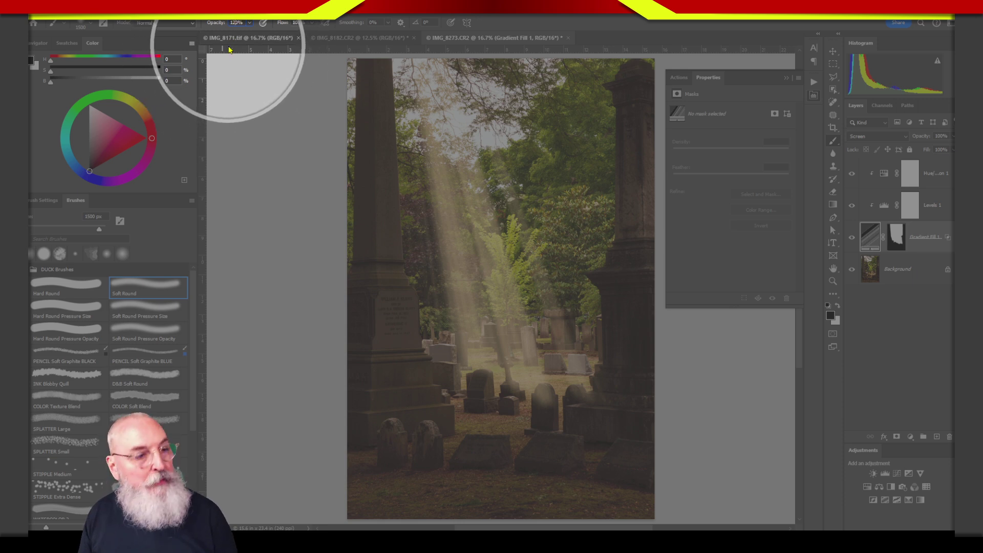
key("2")
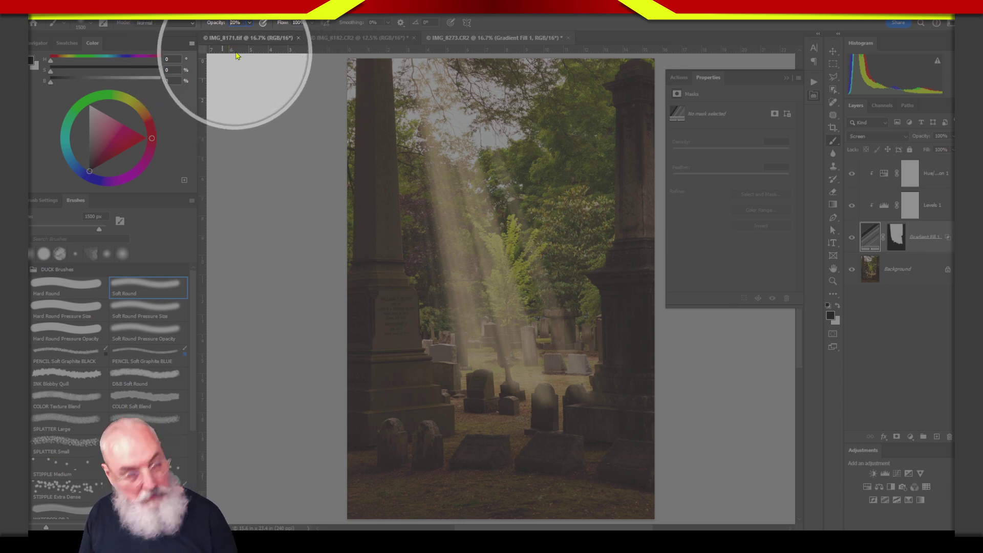
Paint over the lower gravestones to dim the light rays there
left_click(315, 121)
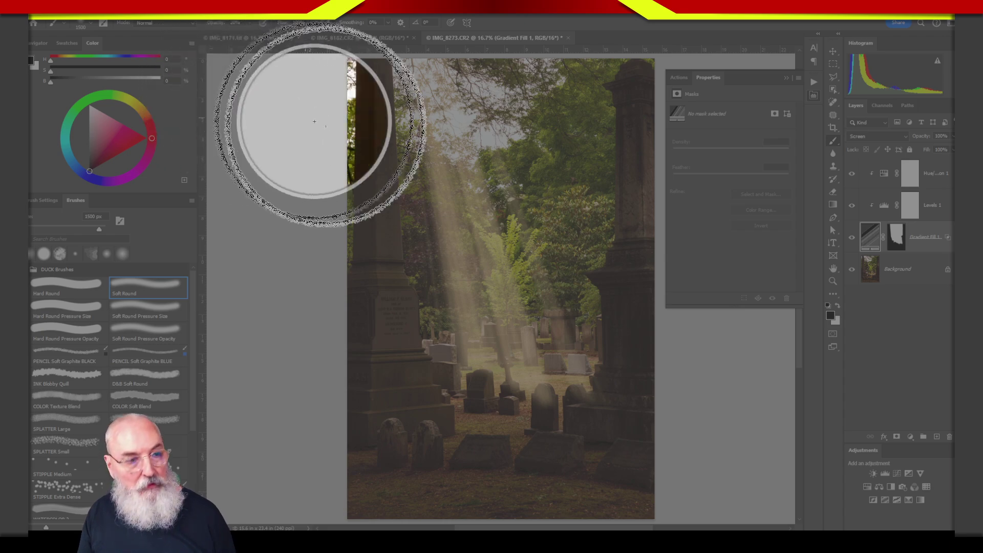
mouse_move(314, 121)
left_mouse_down()
mouse_move(395, 193)
mouse_move(386, 193)
mouse_move(389, 215)
left_mouse_up()
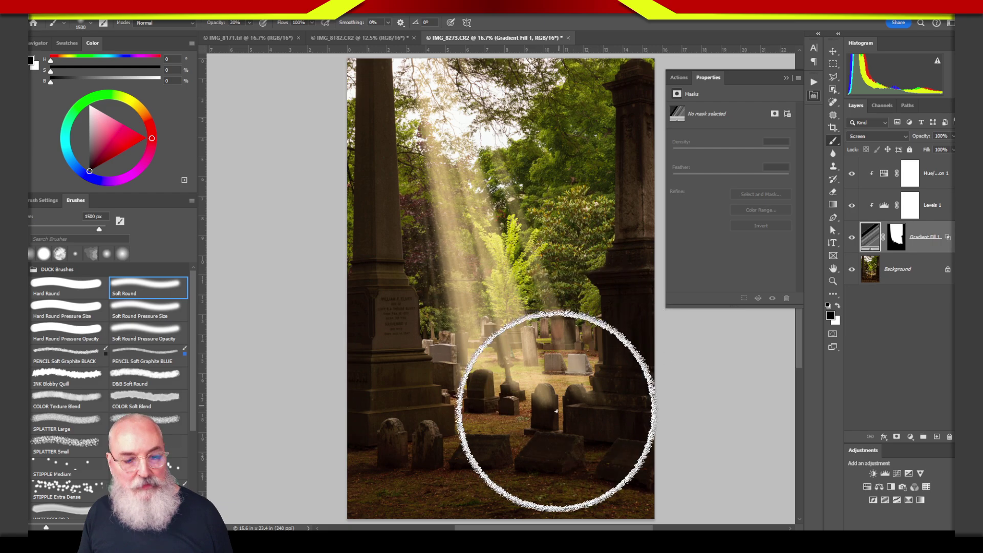
mouse_move(557, 411)
left_mouse_down()
mouse_move(494, 220)
mouse_move(537, 395)
left_mouse_up()
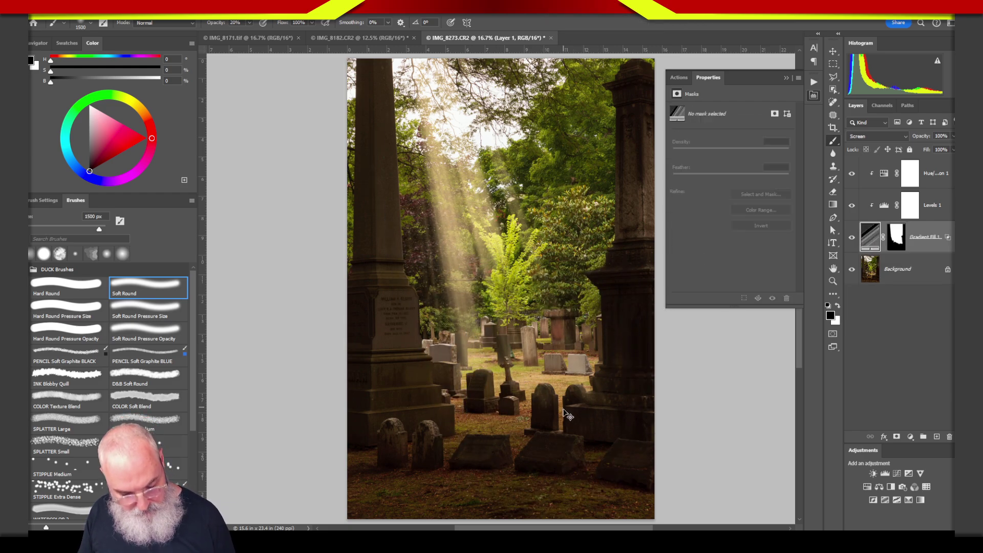
key("ctrl+shift+alt+n")
key("1")
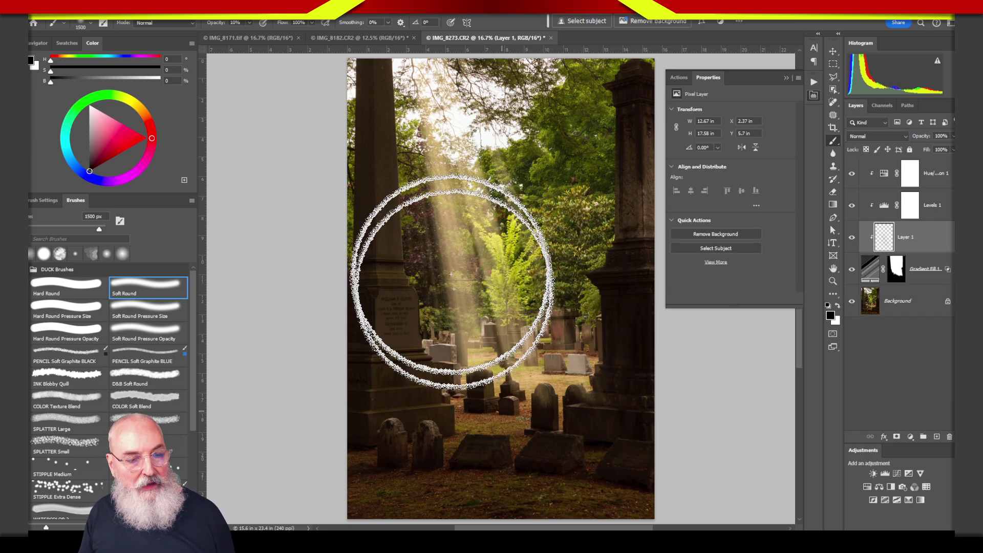
mouse_move(451, 282)
left_mouse_down()
mouse_move(560, 417)
mouse_move(592, 340)
mouse_move(548, 374)
mouse_move(577, 410)
left_mouse_up()
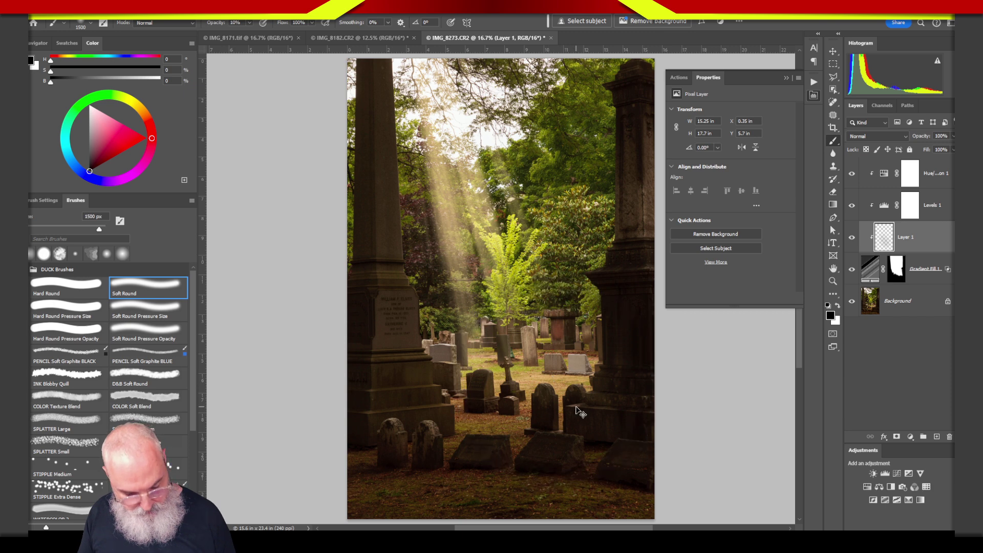
key("ctrl+z")
key("ctrl+z")
key("ctrl+z")
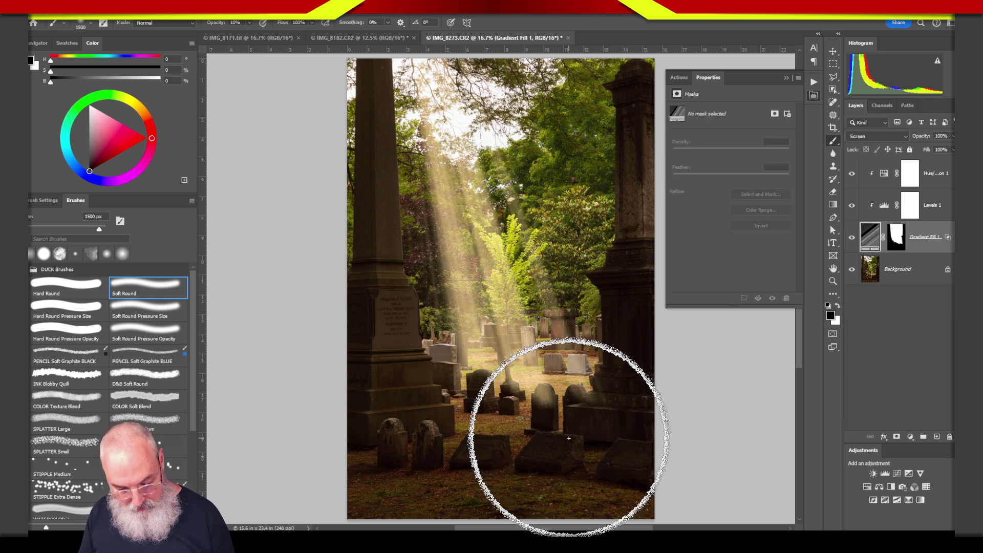
key("0")
key("5")
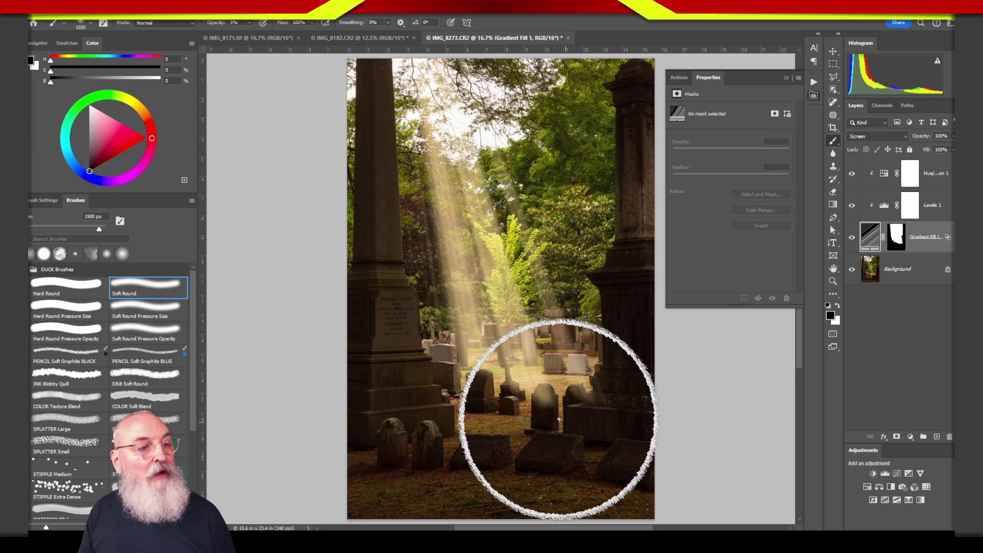
key("ctrl+shift+alt+n")
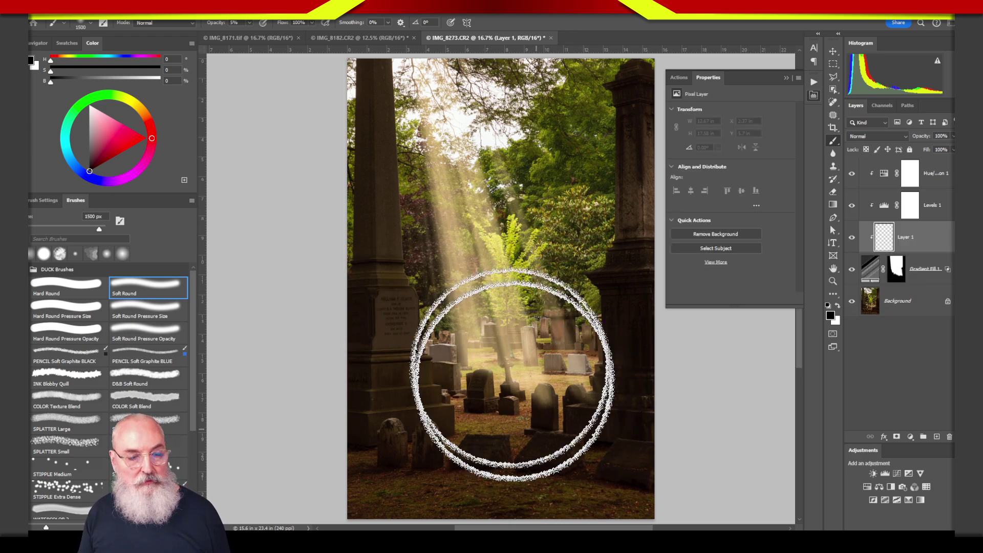
mouse_move(514, 382)
left_mouse_down()
mouse_move(547, 439)
mouse_move(491, 297)
mouse_move(472, 329)
mouse_move(582, 391)
mouse_move(532, 461)
mouse_move(560, 483)
mouse_move(814, 417)
mouse_move(590, 325)
mouse_move(478, 238)
mouse_move(685, 416)
left_mouse_up()
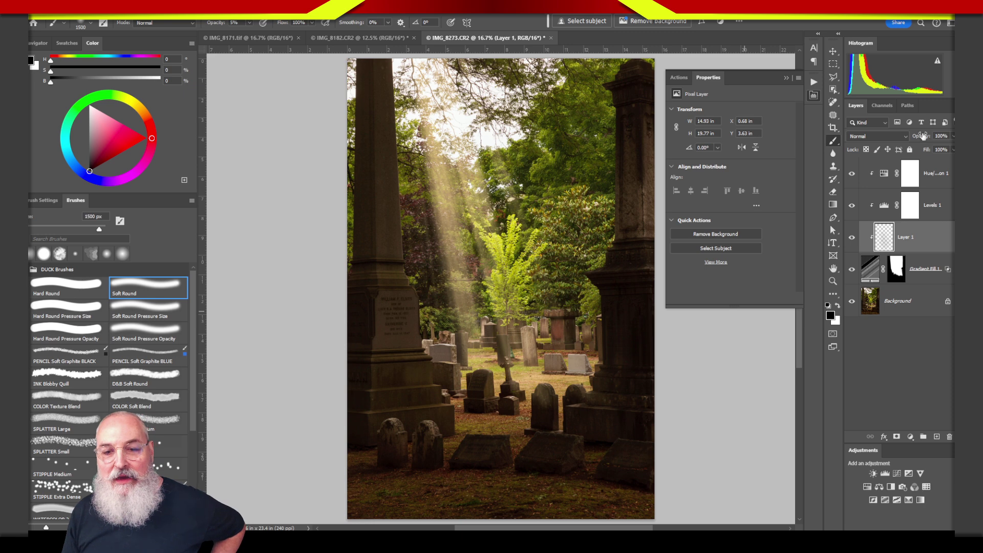
mouse_move(925, 138)
left_mouse_down()
mouse_move(916, 140)
mouse_move(925, 141)
left_mouse_up()
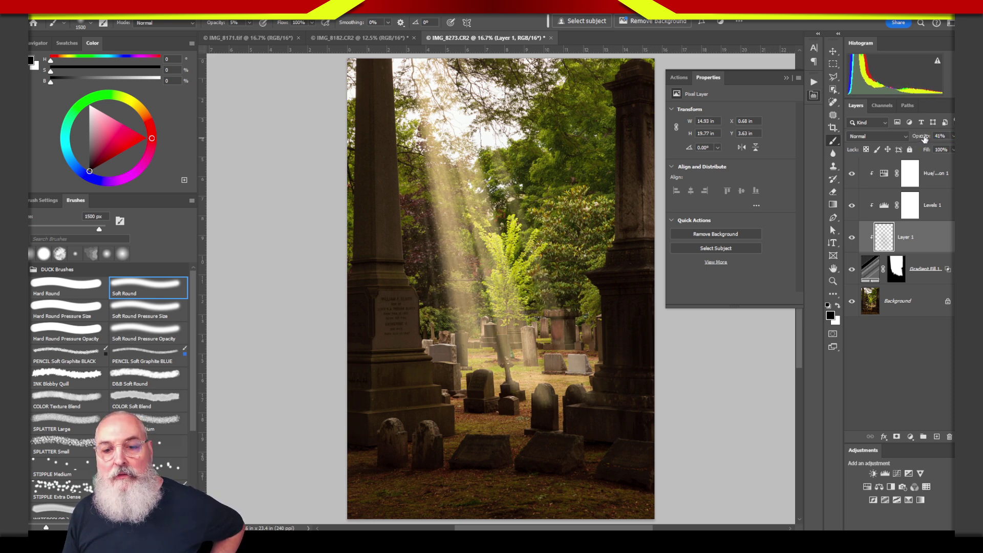
key("Delete")
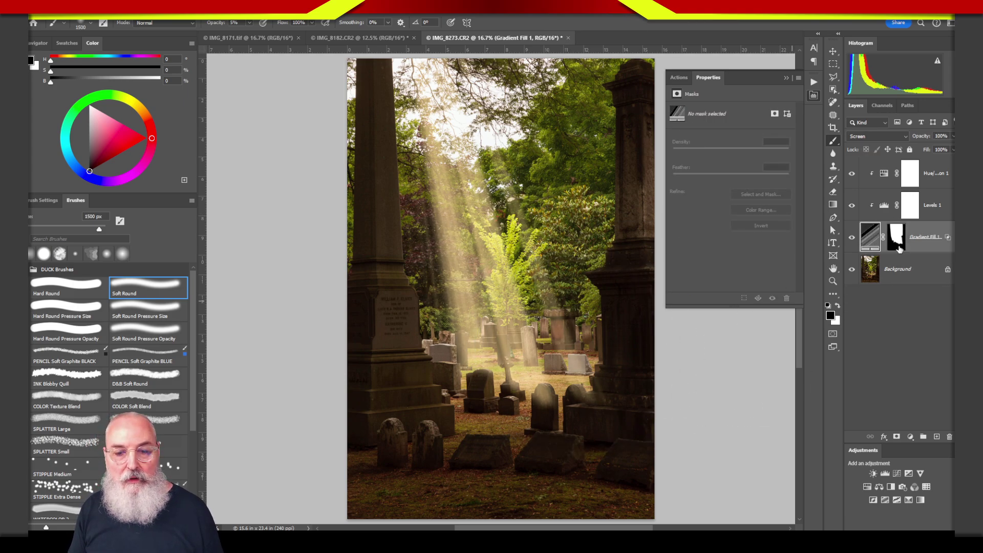
Paint two faint strokes on Gradient Fill 1's mask and lower the layer's opacity to 65%
left_click(897, 240)
mouse_move(508, 330)
left_mouse_down()
mouse_move(497, 375)
mouse_move(545, 409)
left_mouse_up()
mouse_move(510, 332)
left_mouse_down()
mouse_move(500, 416)
mouse_move(465, 334)
mouse_move(562, 443)
mouse_move(538, 317)
mouse_move(509, 439)
mouse_move(515, 417)
mouse_move(454, 300)
mouse_move(506, 293)
mouse_move(560, 428)
mouse_move(524, 394)
mouse_move(538, 425)
mouse_move(546, 358)
left_mouse_up()
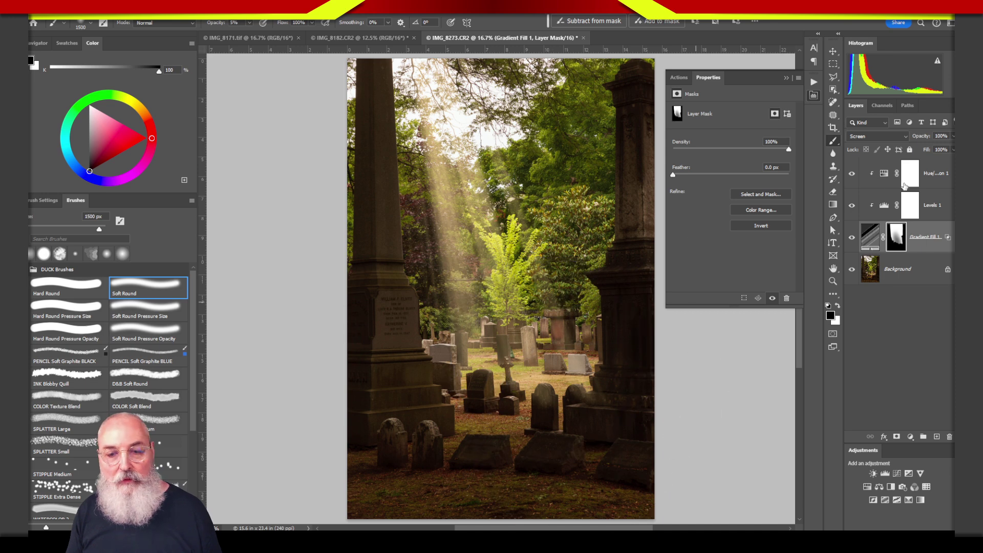
left_click_drag(921, 136, 927, 136)
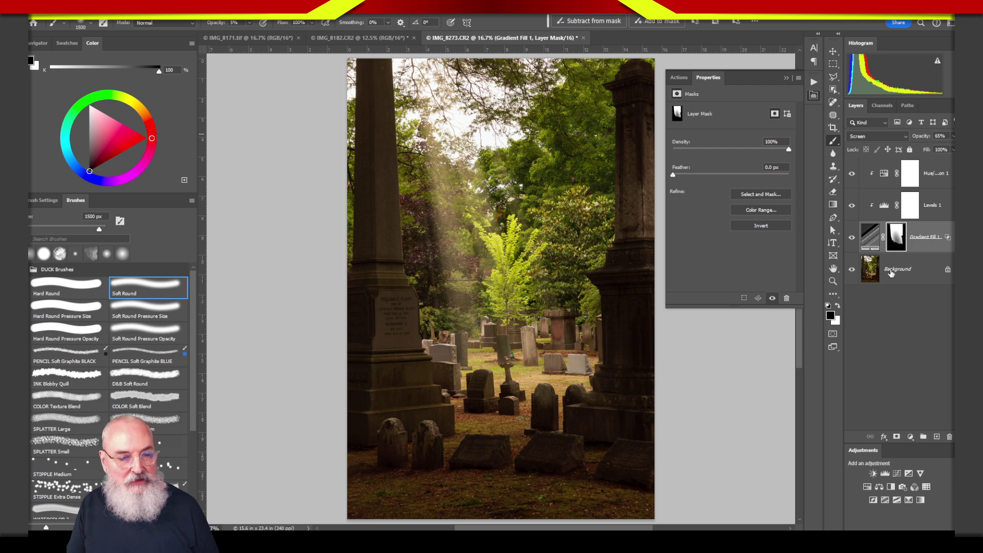
left_click(924, 397)
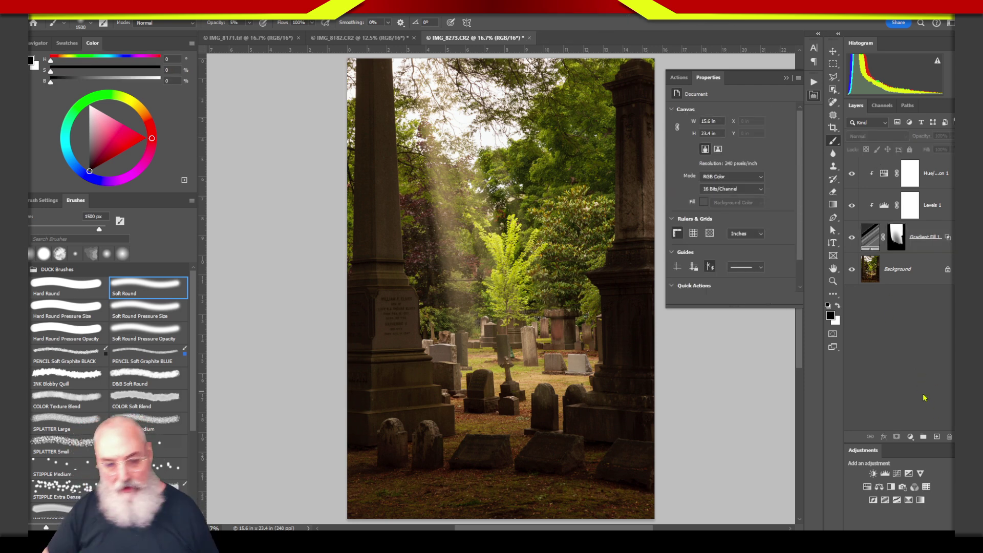